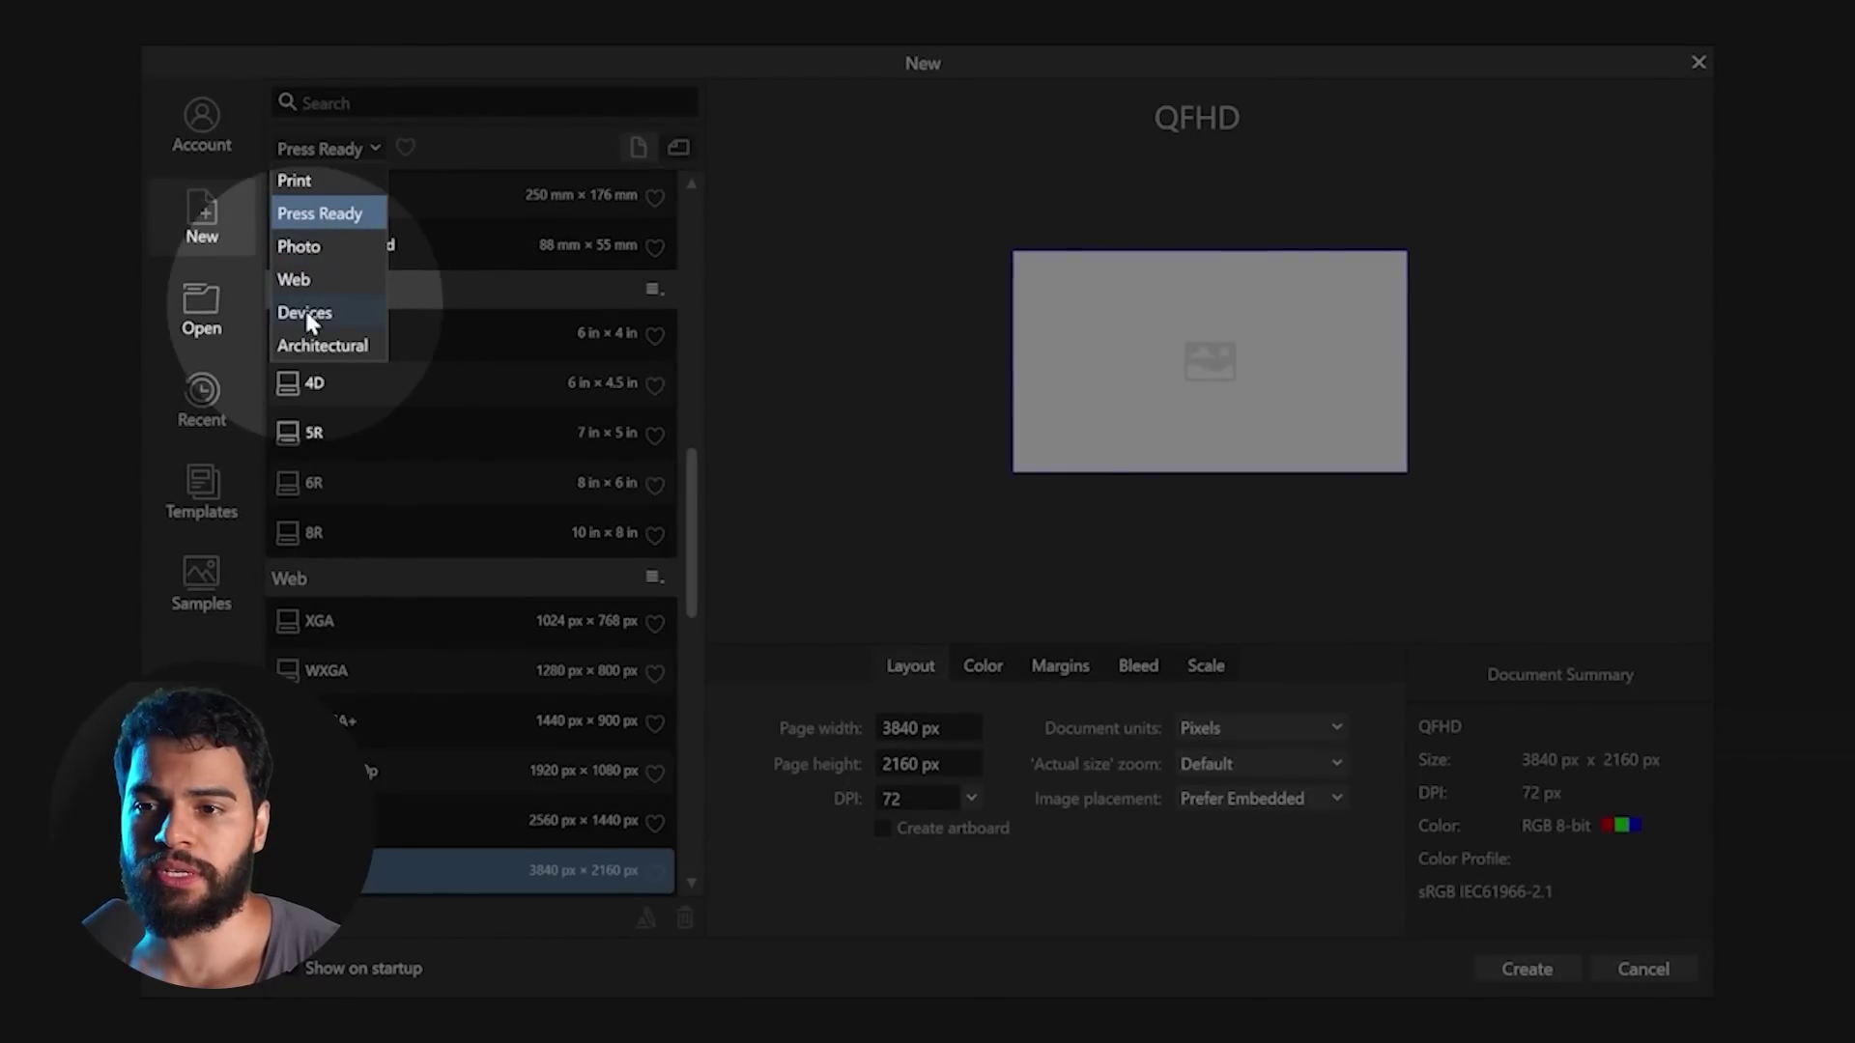
Examine the new document dialog's preset categories, page orientation options and drawing scale settings.
{"action": "left_click", "coordinate": [615, 116]}
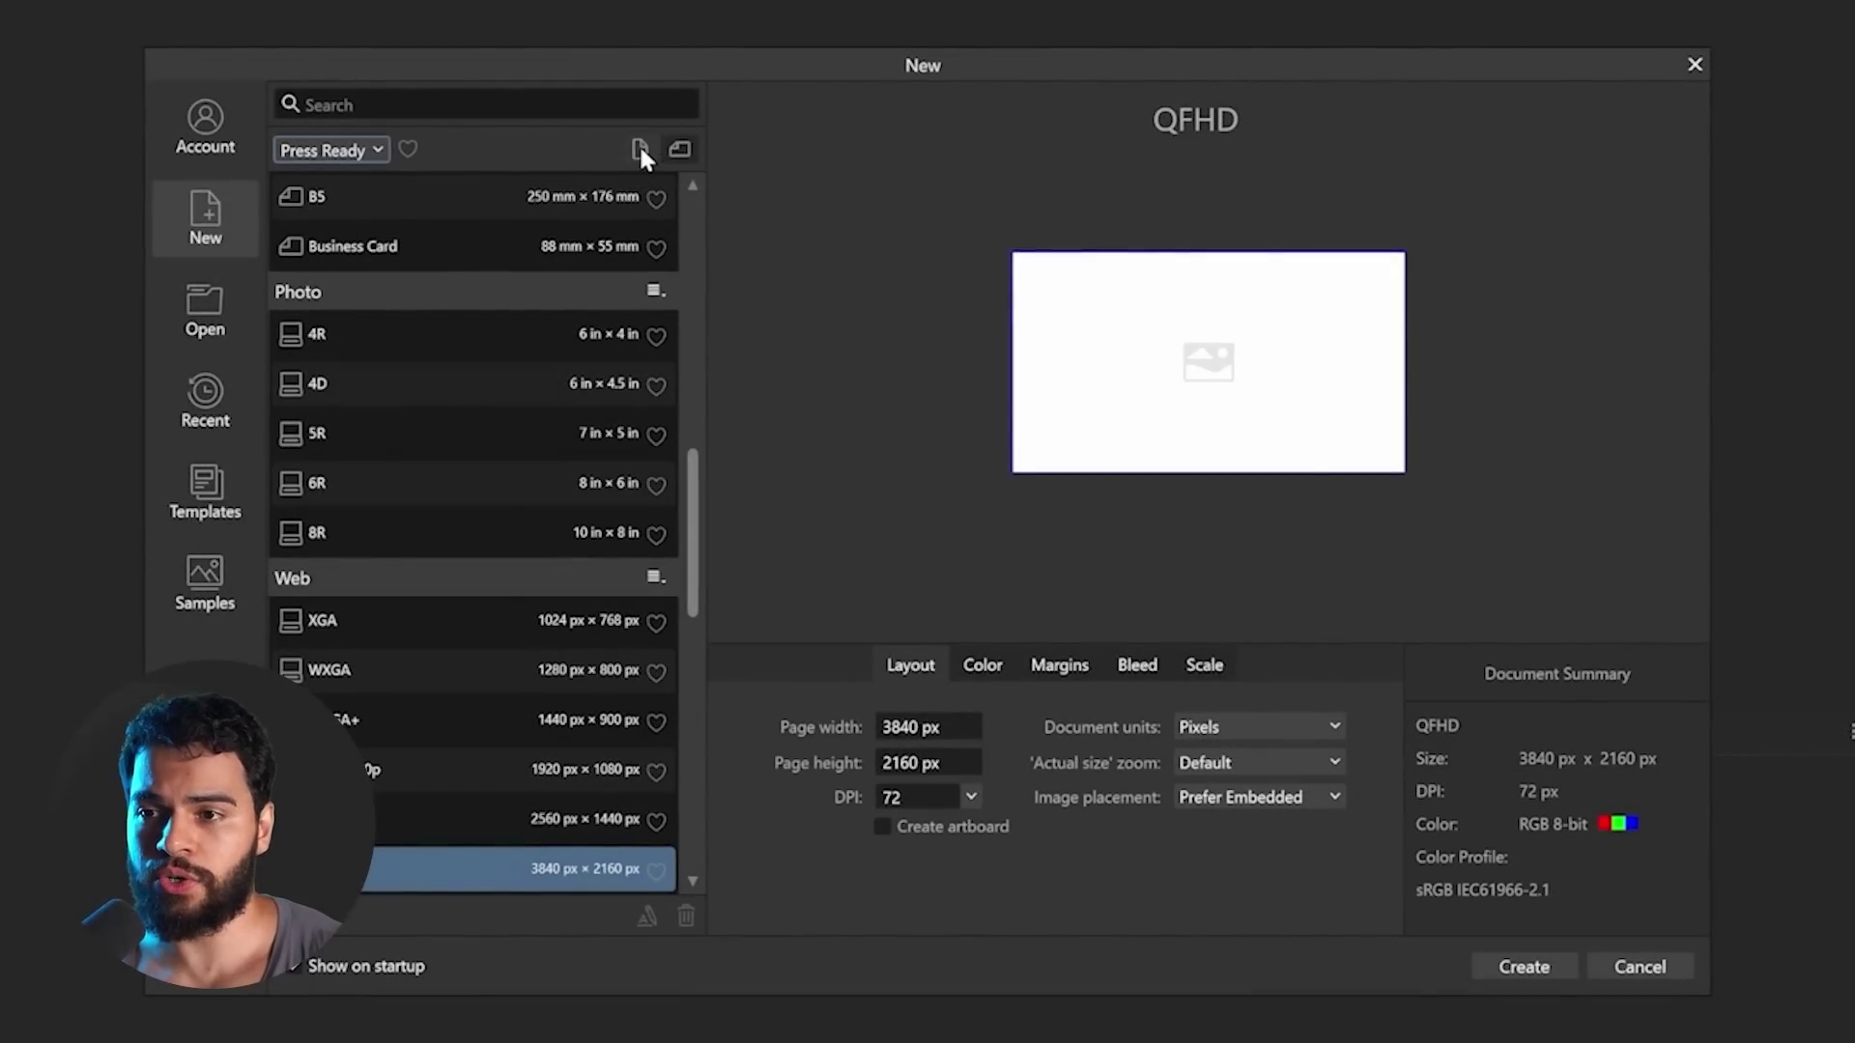
{"action": "left_click", "coordinate": [641, 153]}
{"action": "left_click", "coordinate": [682, 150]}
{"action": "left_click", "coordinate": [1205, 666]}
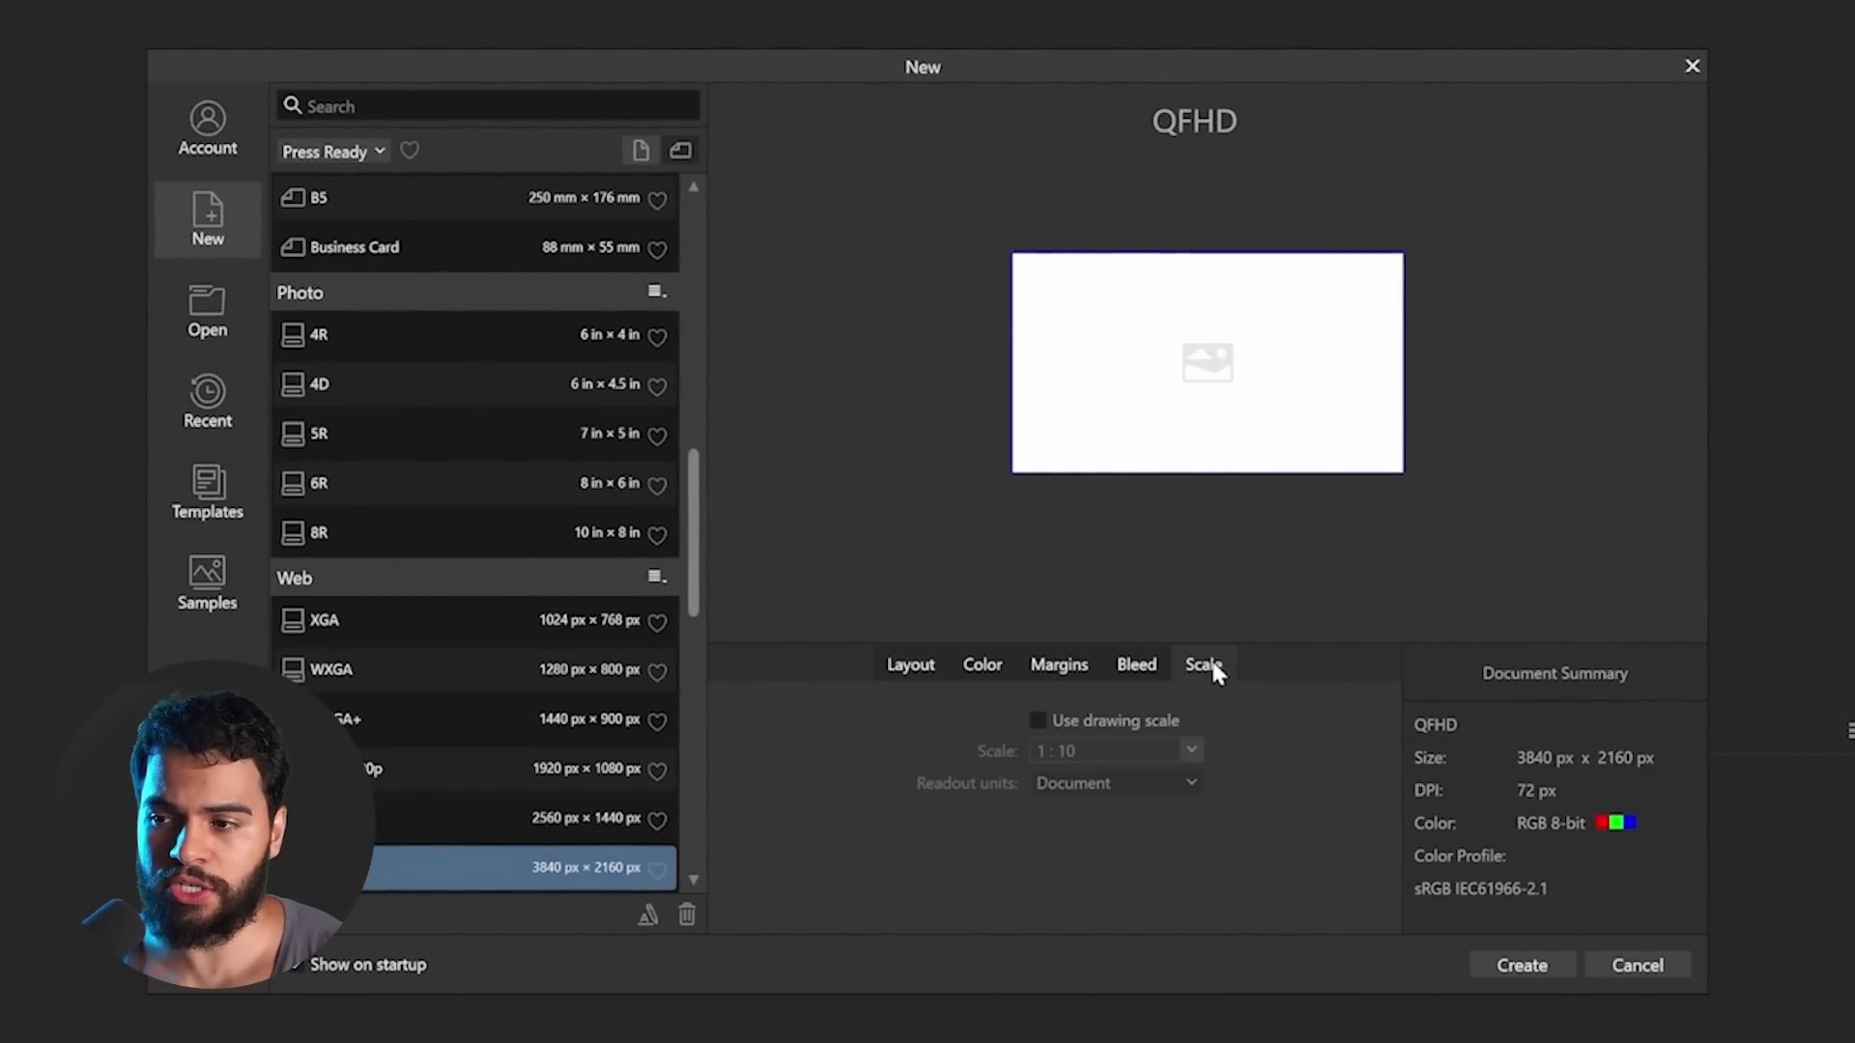
Show the recent files, view them as a detailed list, and return to the thumbnail grid.
{"action": "left_click", "coordinate": [224, 413]}
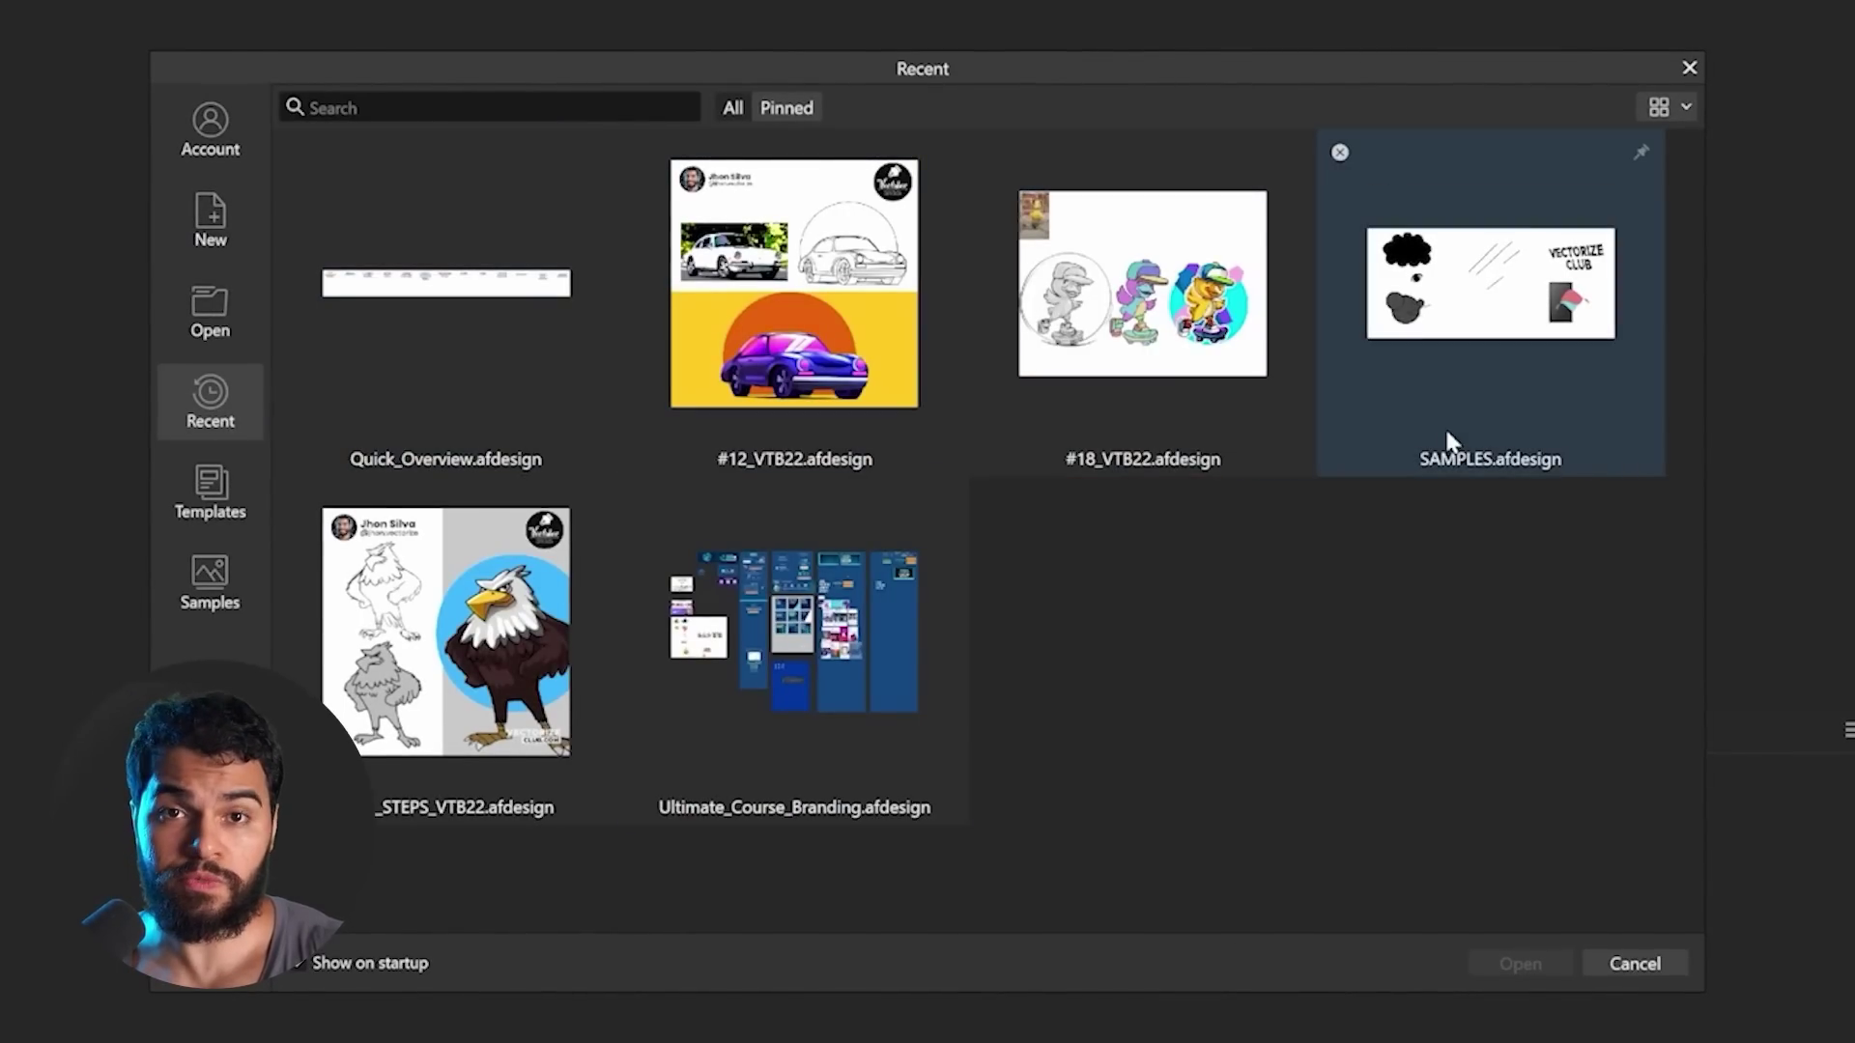
{"action": "left_click", "coordinate": [1683, 108]}
{"action": "left_click", "coordinate": [1654, 171]}
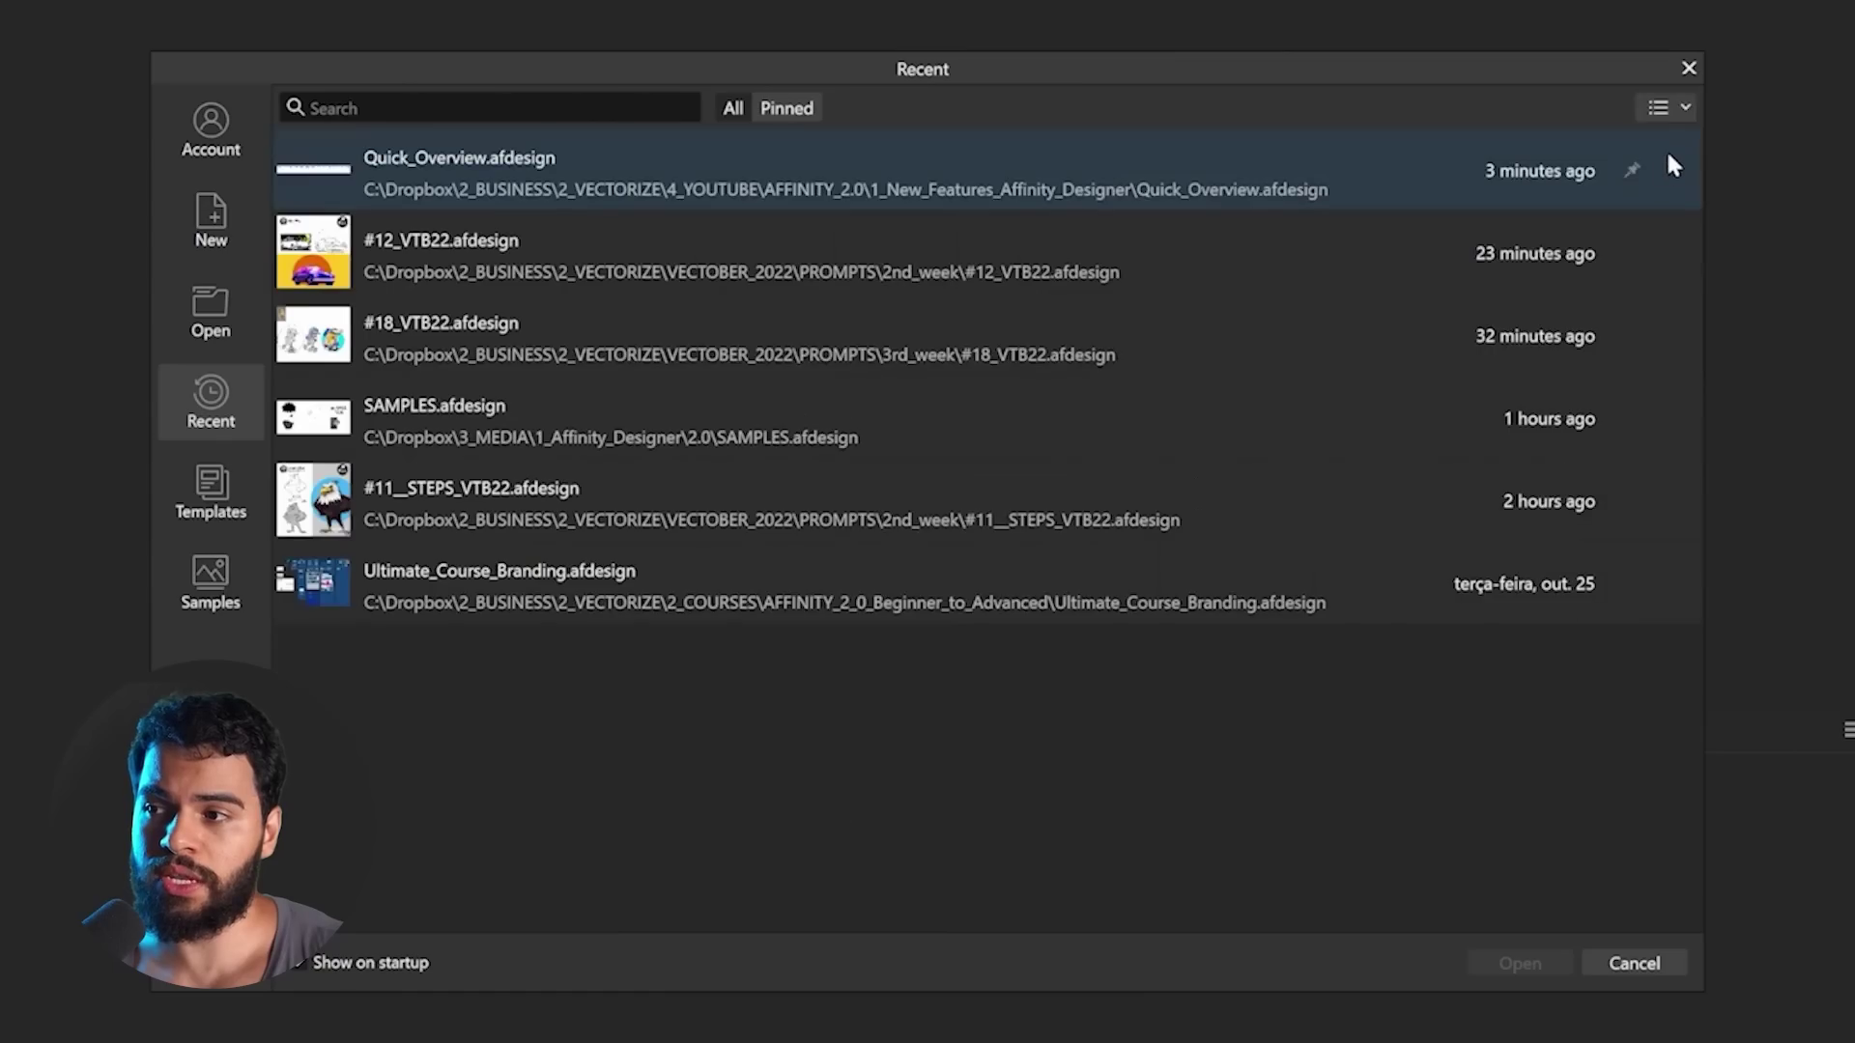
{"action": "left_click", "coordinate": [1681, 108]}
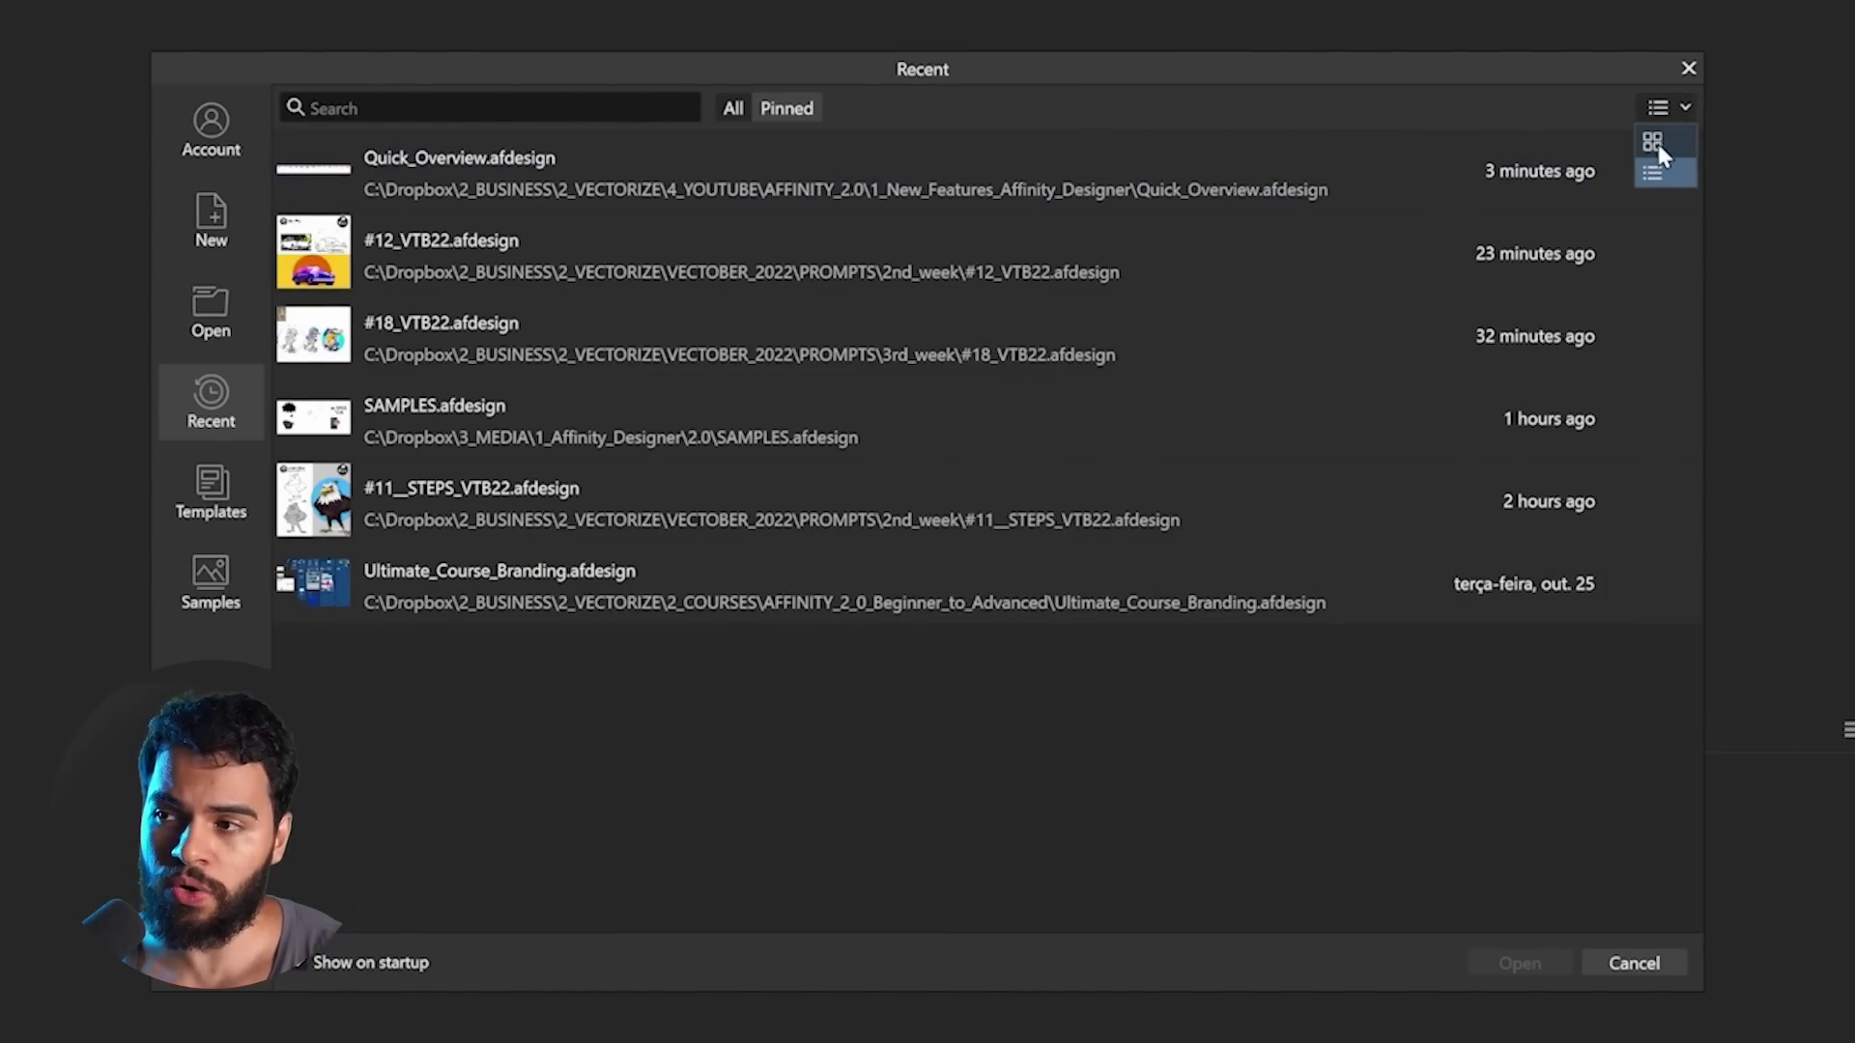
{"action": "left_click", "coordinate": [1656, 145]}
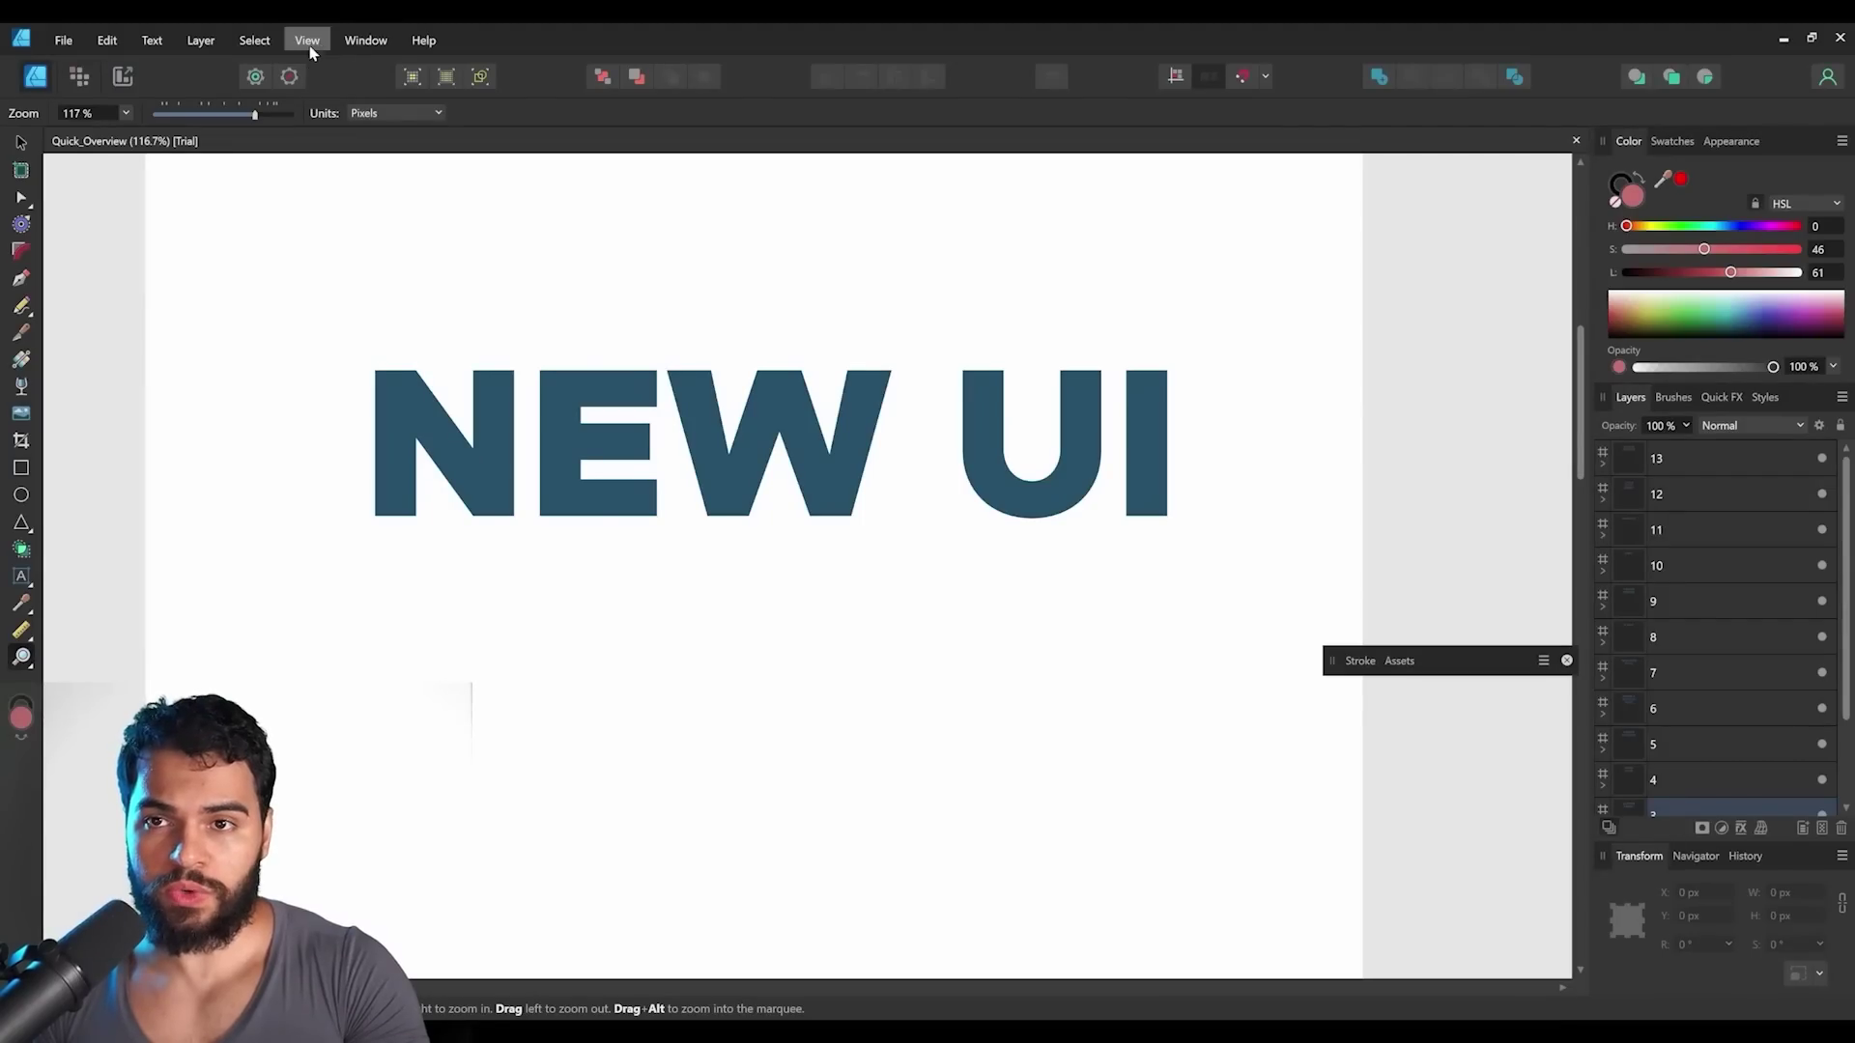
Customize the tools by adding the style picker to the tool strip, above the colour picker.
{"action": "left_click", "coordinate": [309, 42]}
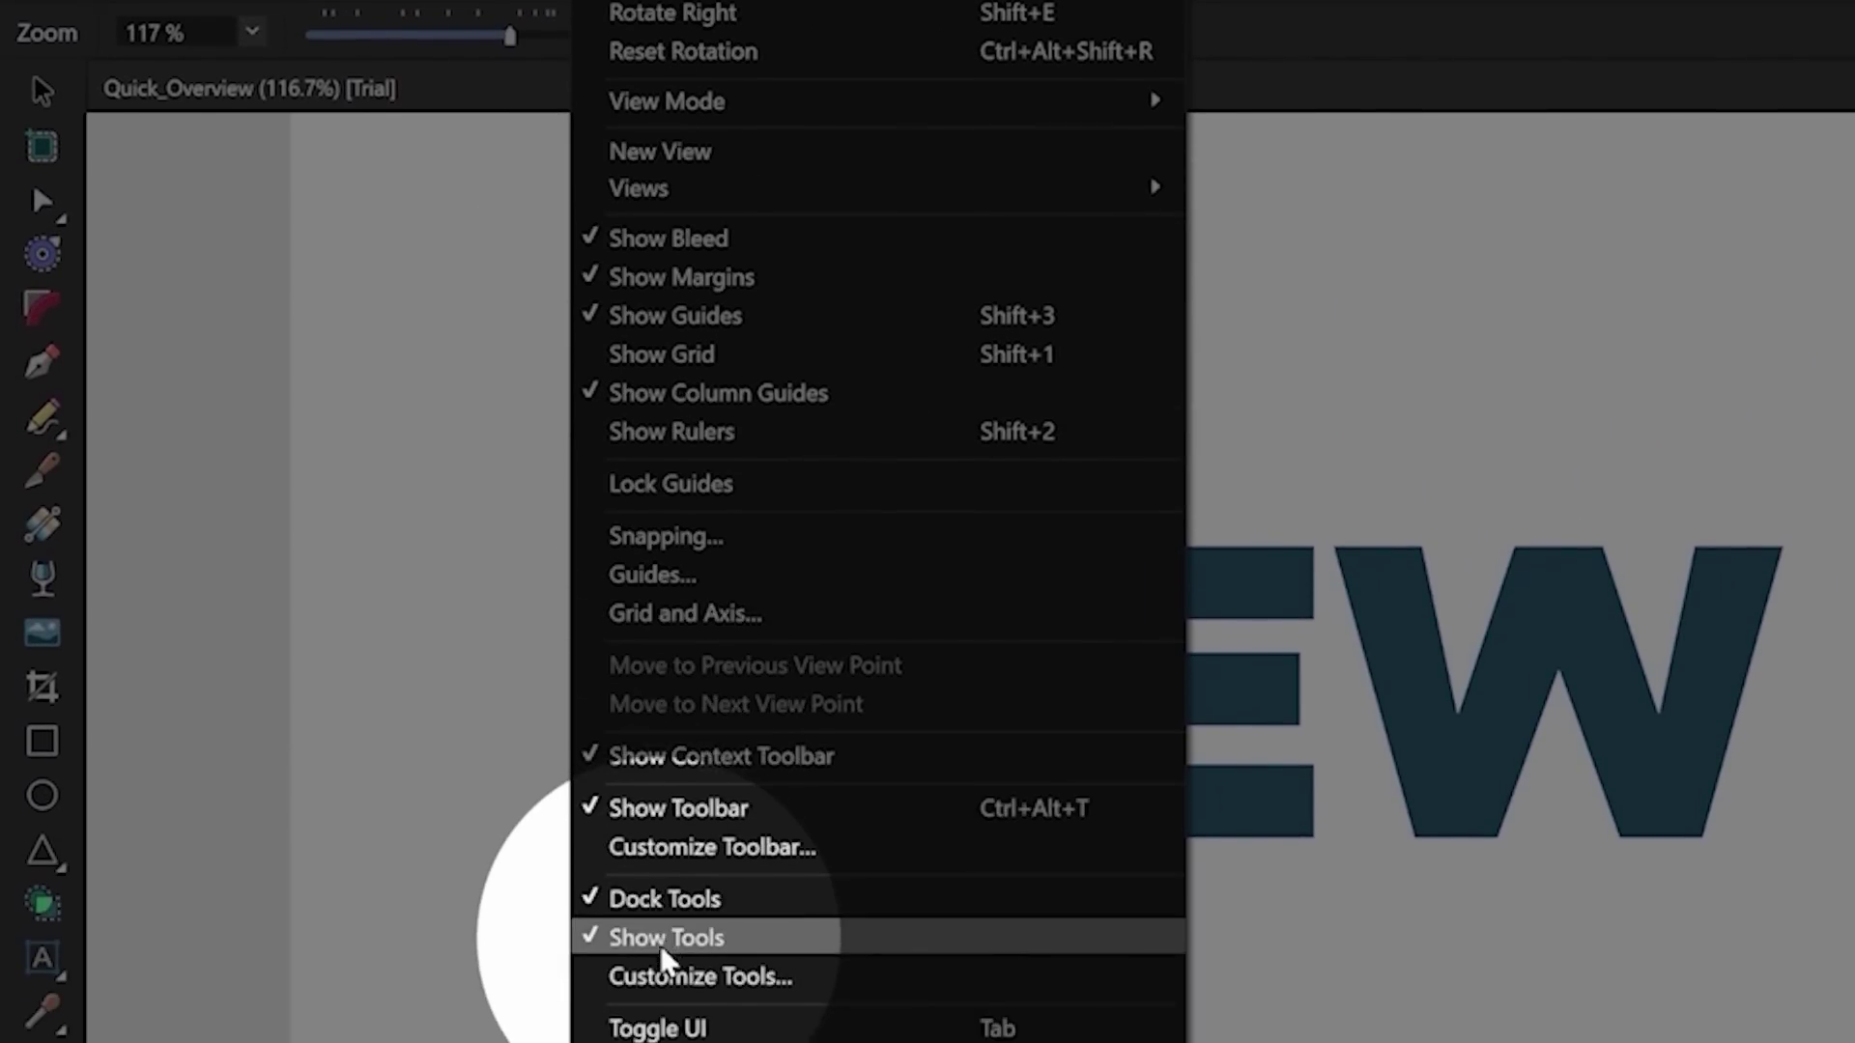
{"action": "left_click", "coordinate": [665, 978]}
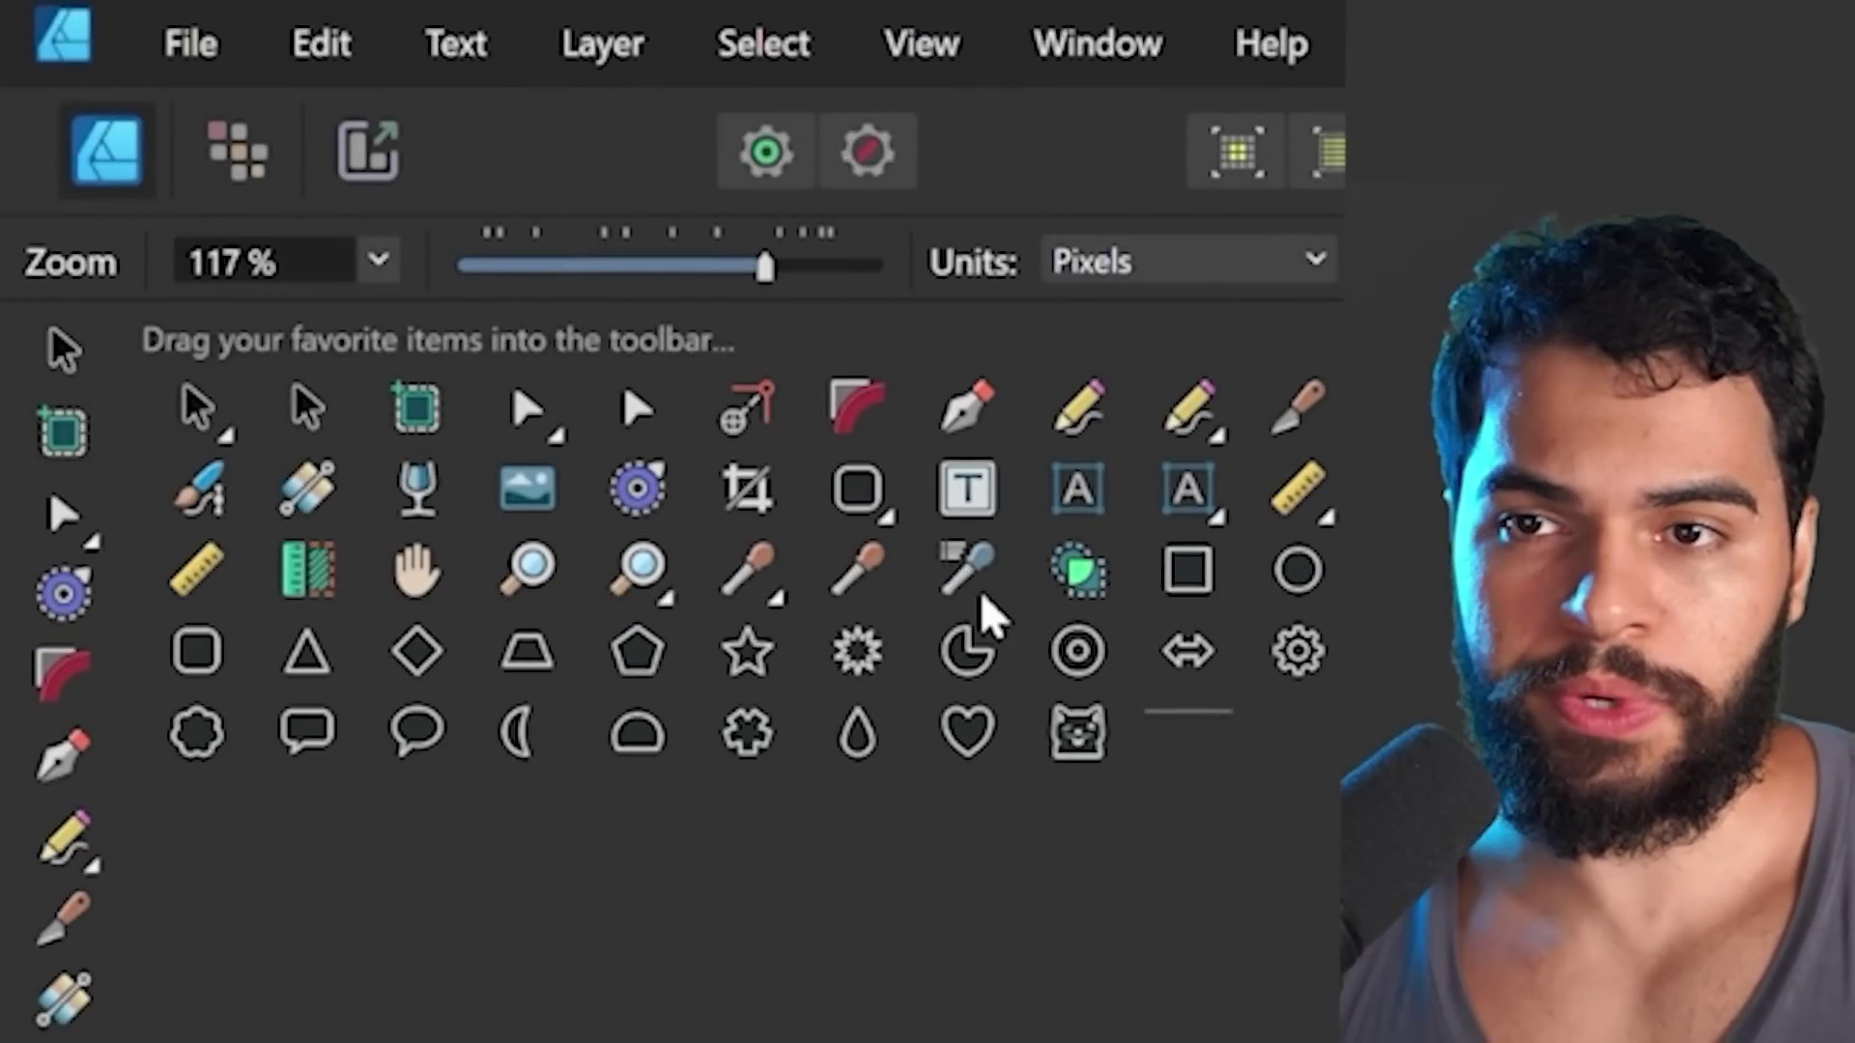
{"action": "left_click_drag", "start_coordinate": [982, 600], "coordinate": [965, 844]}
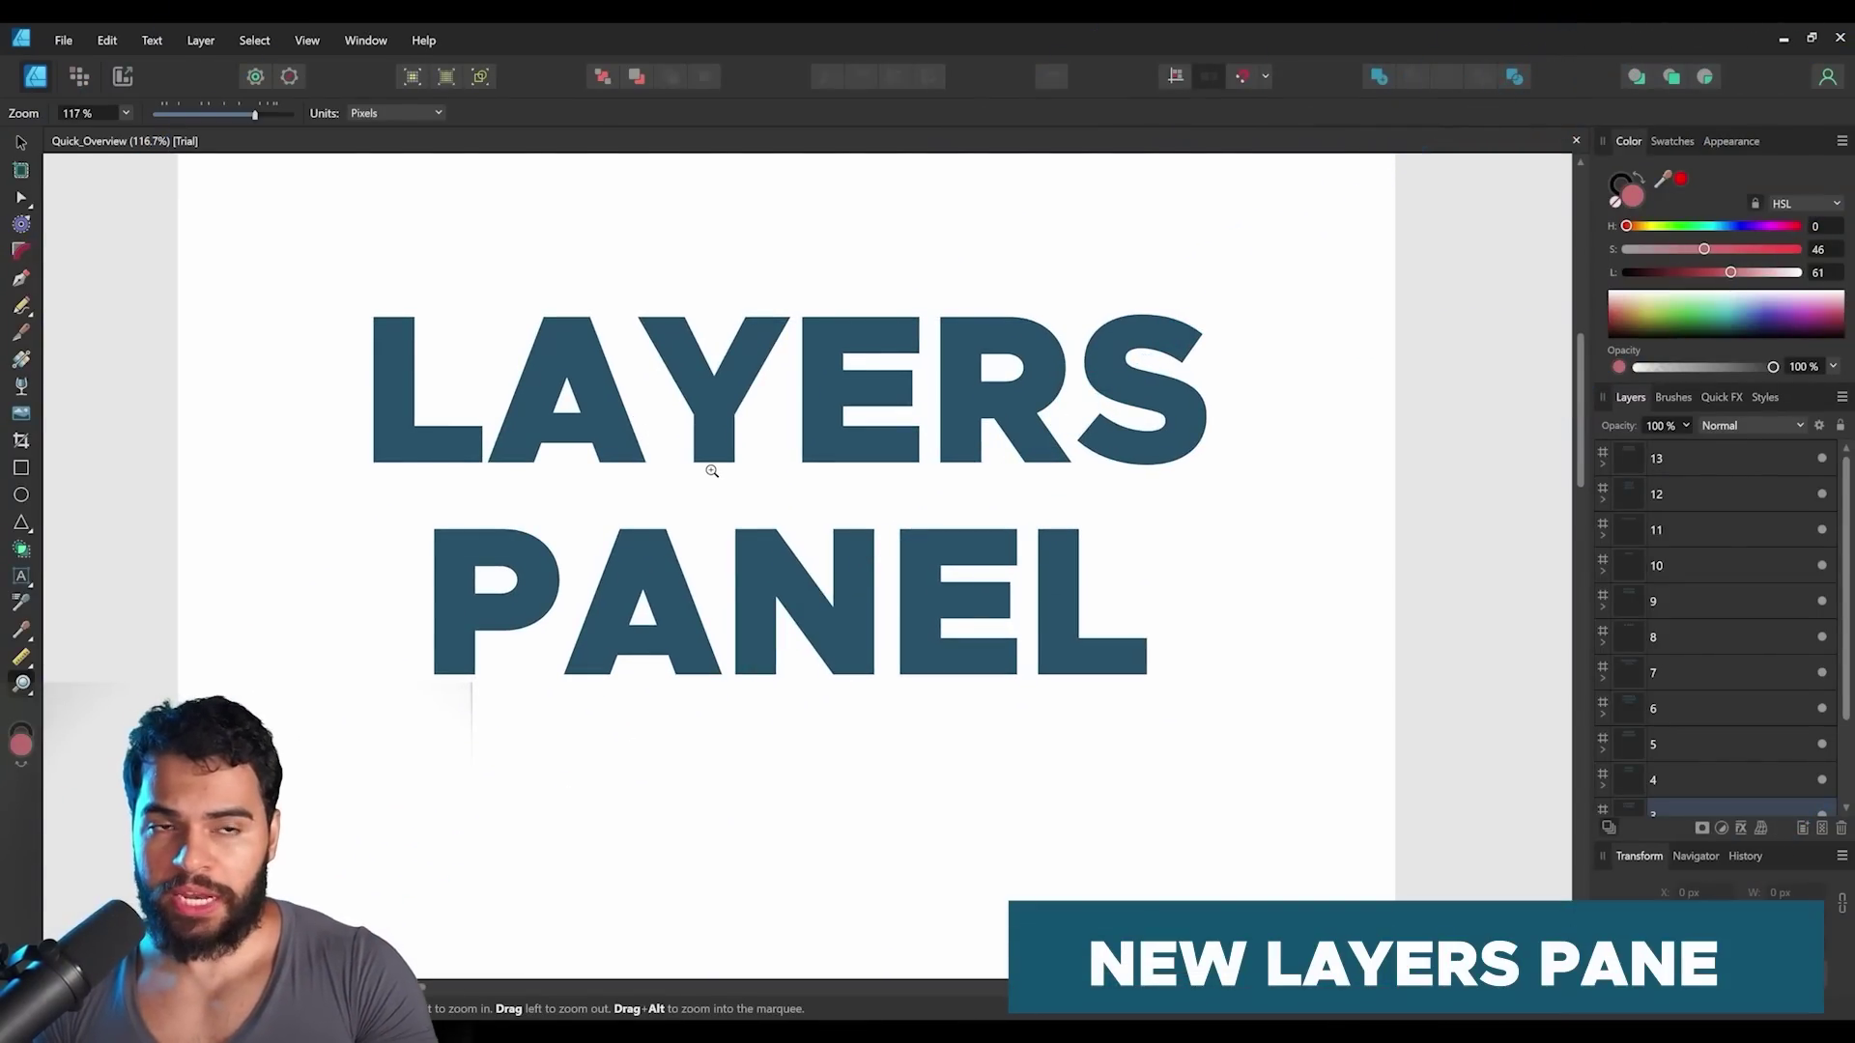
In the #11__STEPS_VTB22 document, select the eagle artwork group below the lower Pixel layer.
{"action": "scroll", "coordinate": [856, 586], "scroll_direction": "down", "scroll_amount": 3}
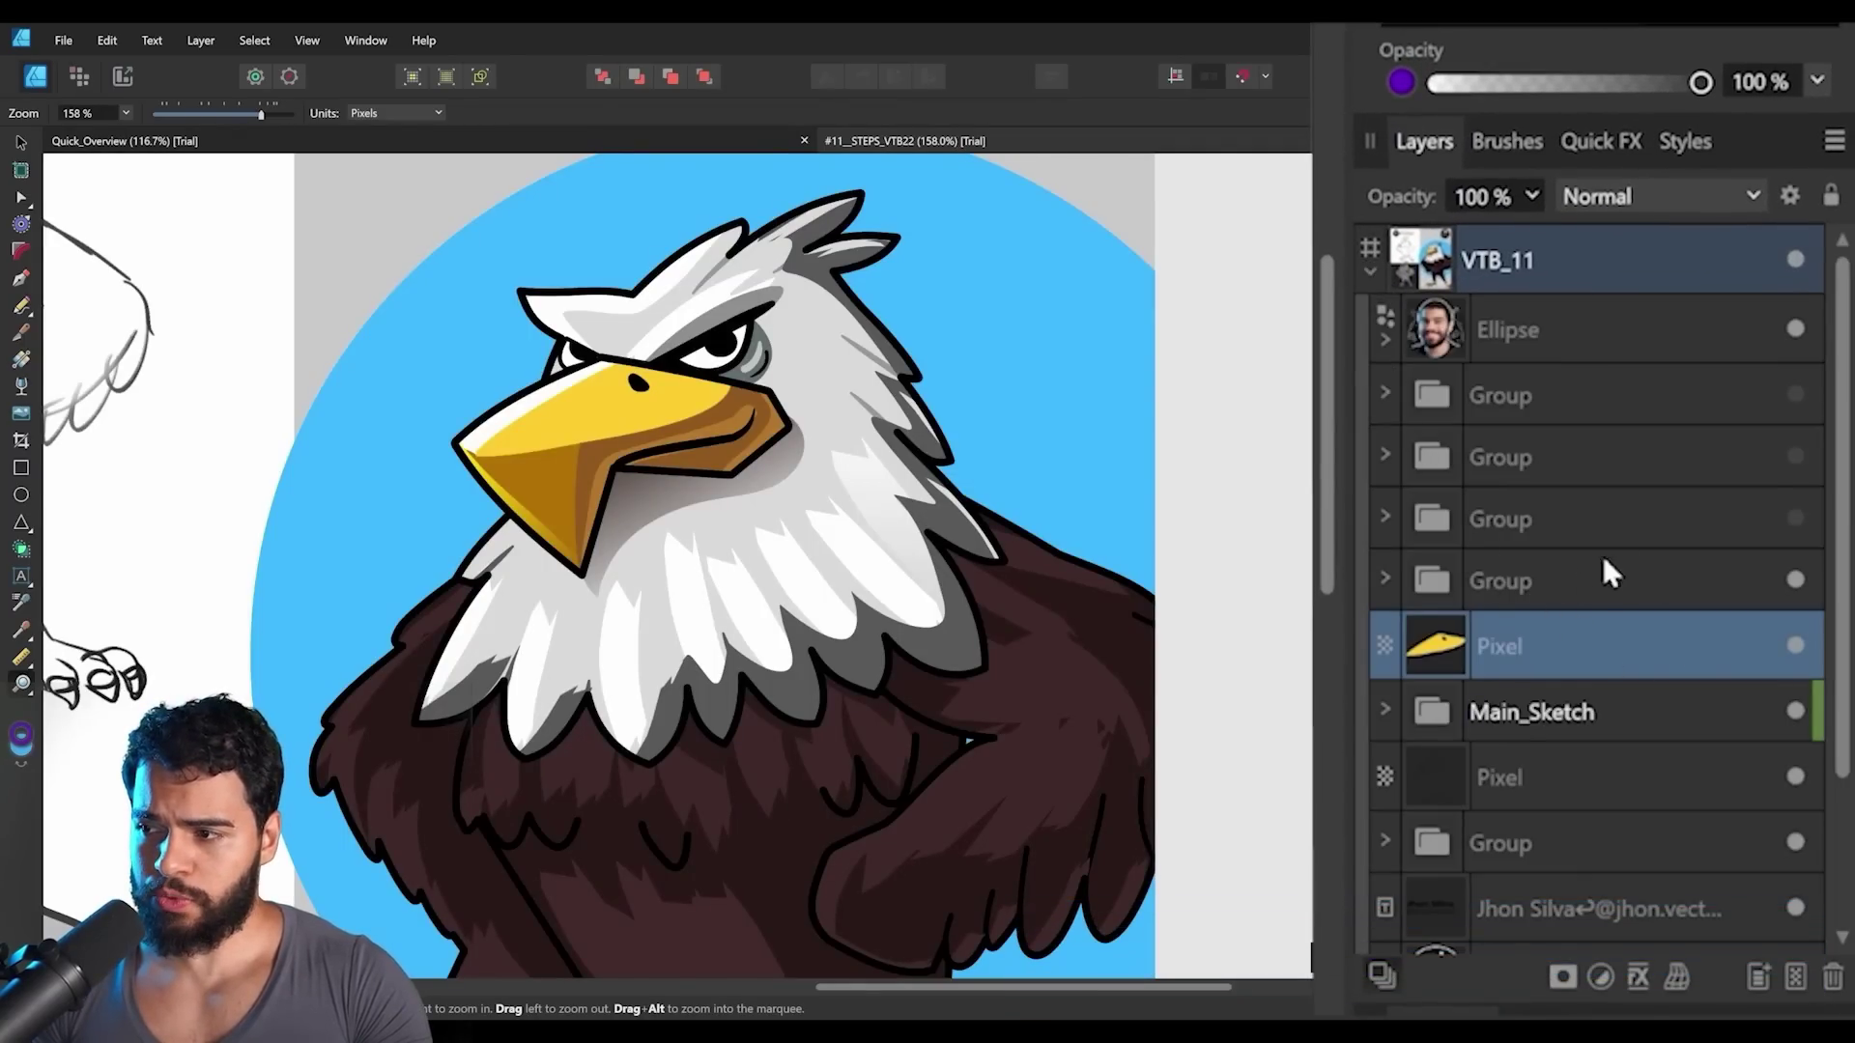
{"action": "key", "text": "v"}
{"action": "left_click", "coordinate": [1584, 843]}
{"action": "left_click_drag", "start_coordinate": [916, 490], "coordinate": [939, 481]}
{"action": "scroll", "coordinate": [1788, 309], "scroll_direction": "down", "scroll_amount": 3}
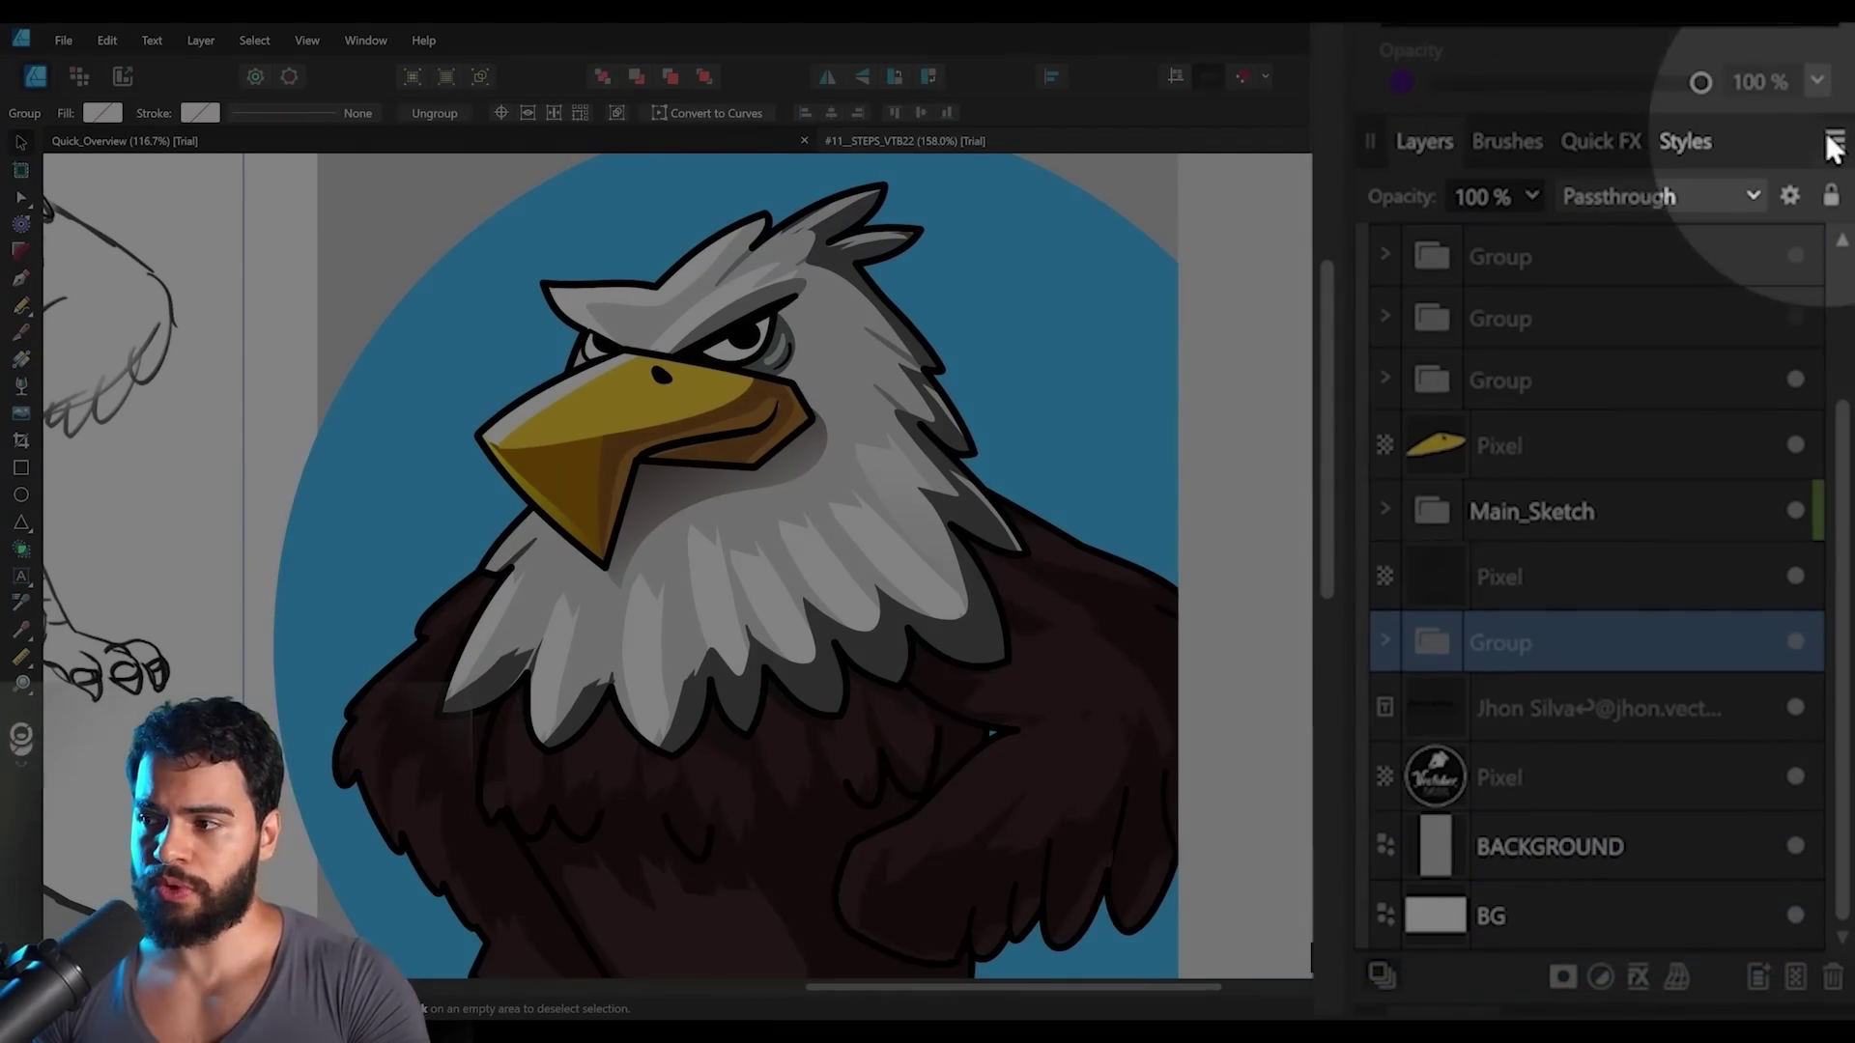
Examine the Layers panel's preferences for thumbnail size, group thumbnails and object type, comparing them with the older version's panel.
{"action": "left_click", "coordinate": [1832, 143]}
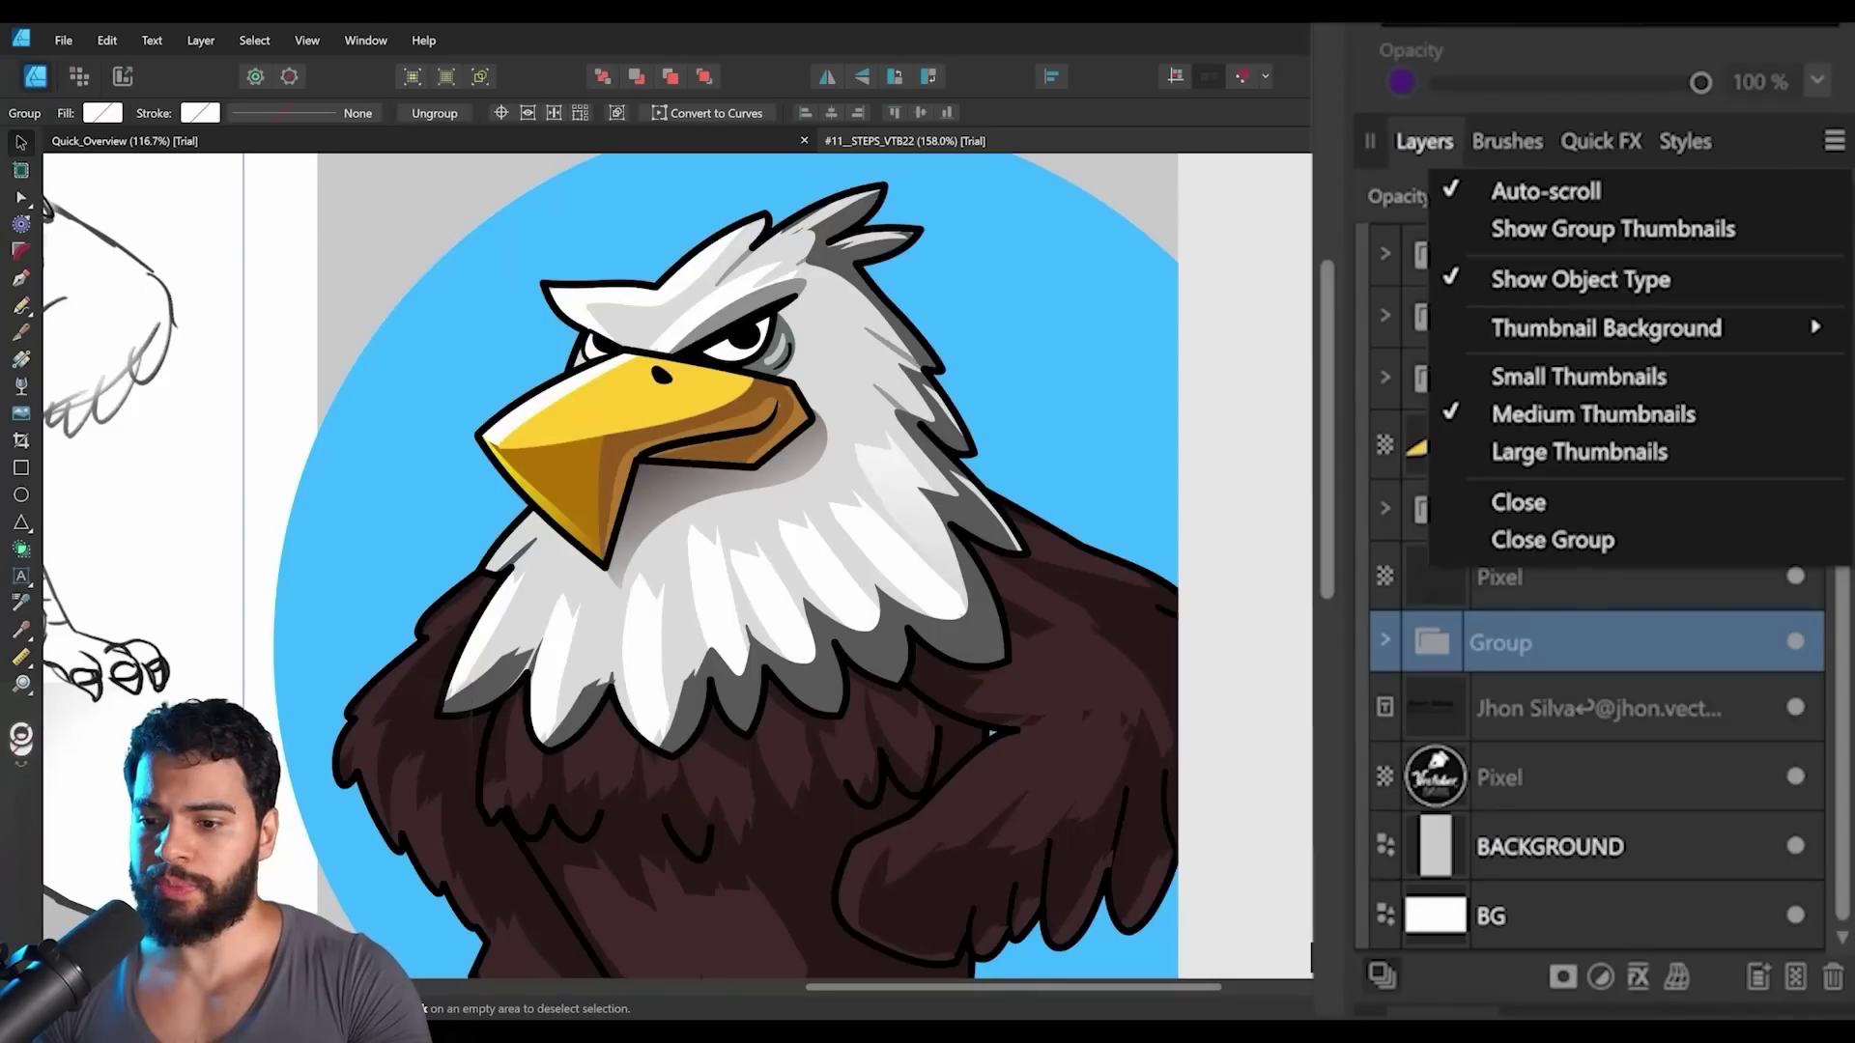
{"action": "left_click", "coordinate": [976, 909]}
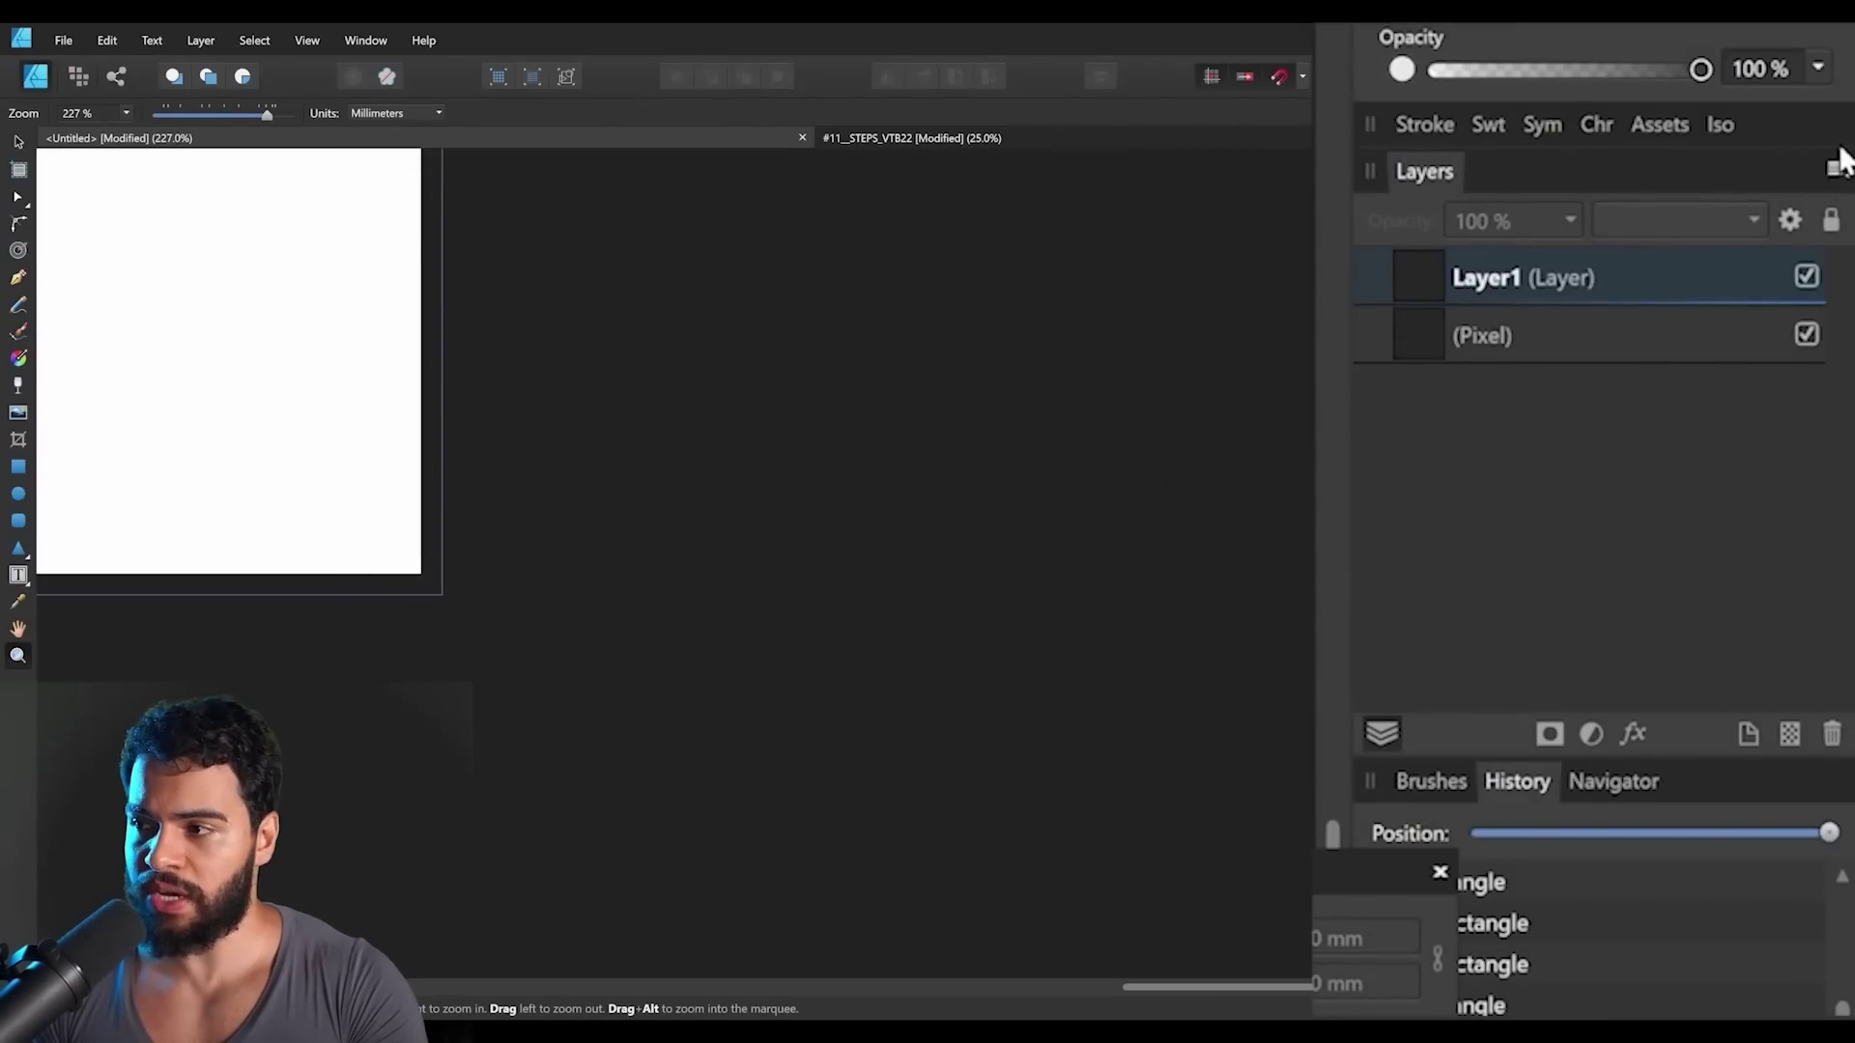
{"action": "left_click", "coordinate": [1833, 170]}
{"action": "key", "text": "Escape"}
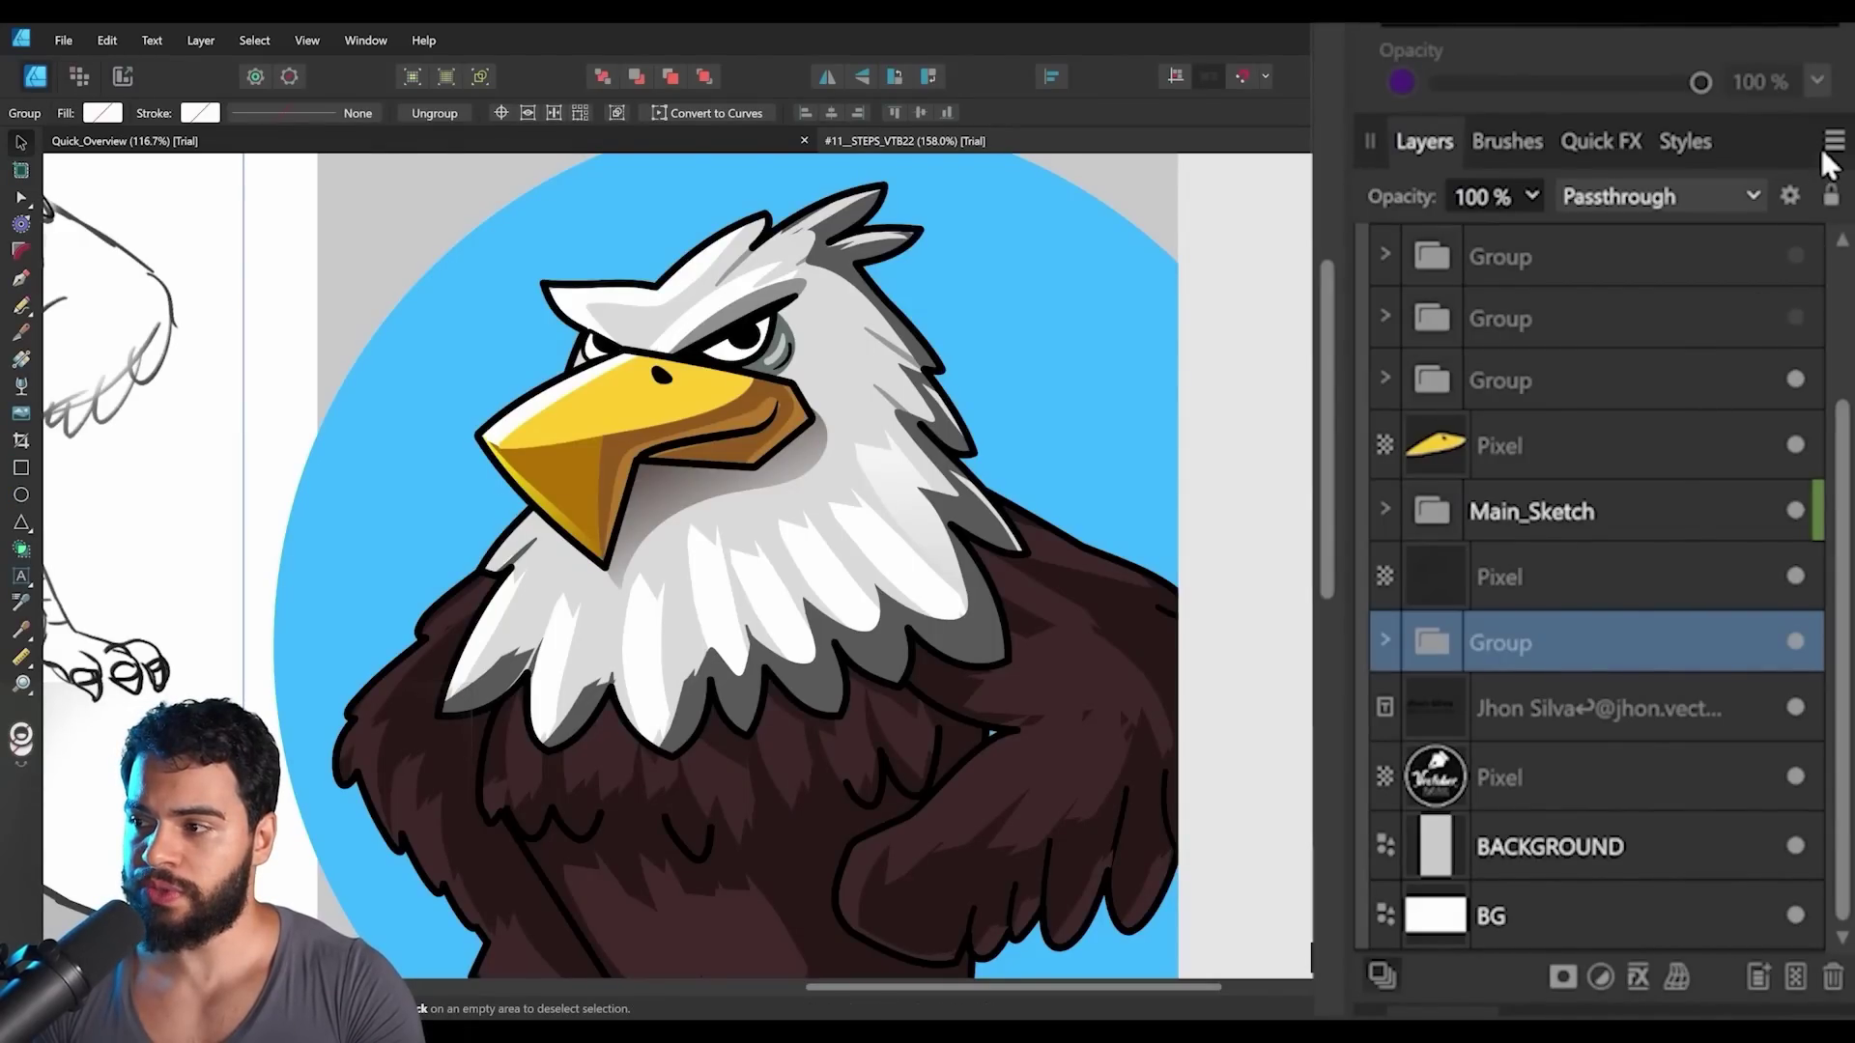
{"action": "left_click", "coordinate": [1831, 145]}
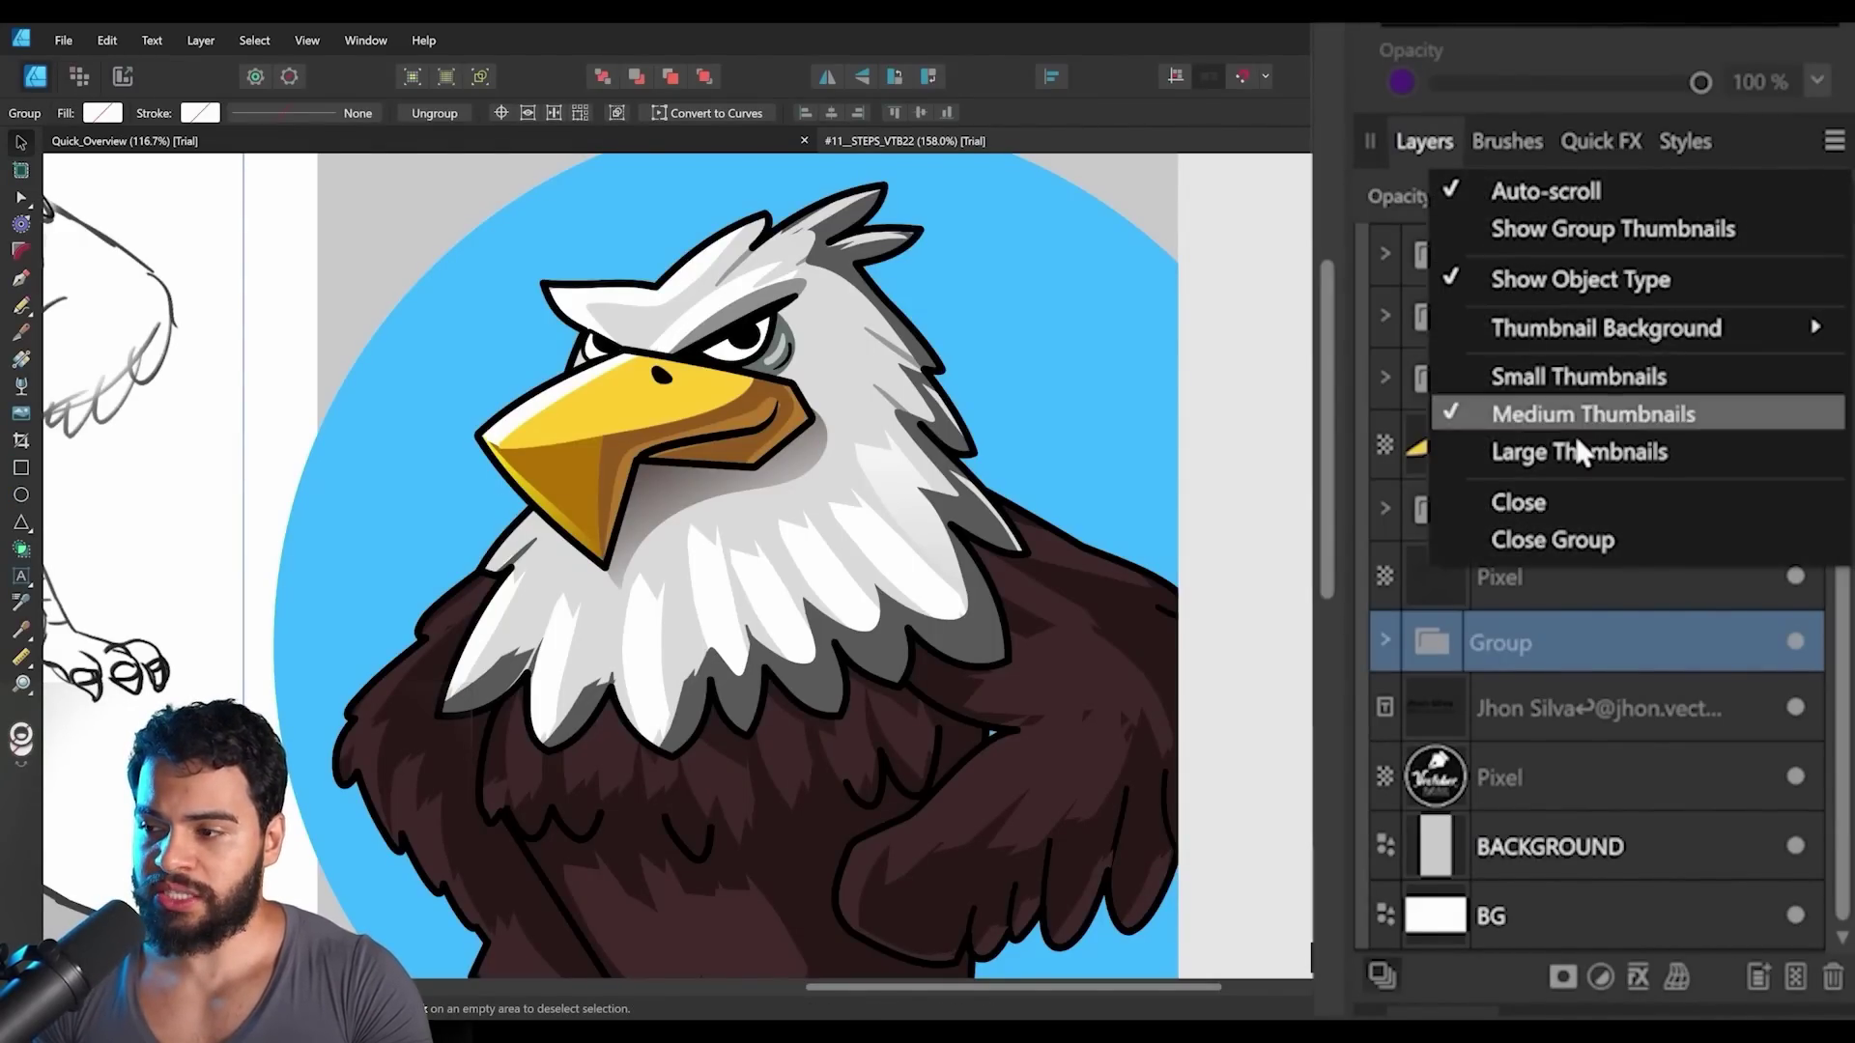
{"action": "key", "text": "Escape"}
{"action": "left_click", "coordinate": [1517, 686]}
{"action": "left_click", "coordinate": [1512, 662]}
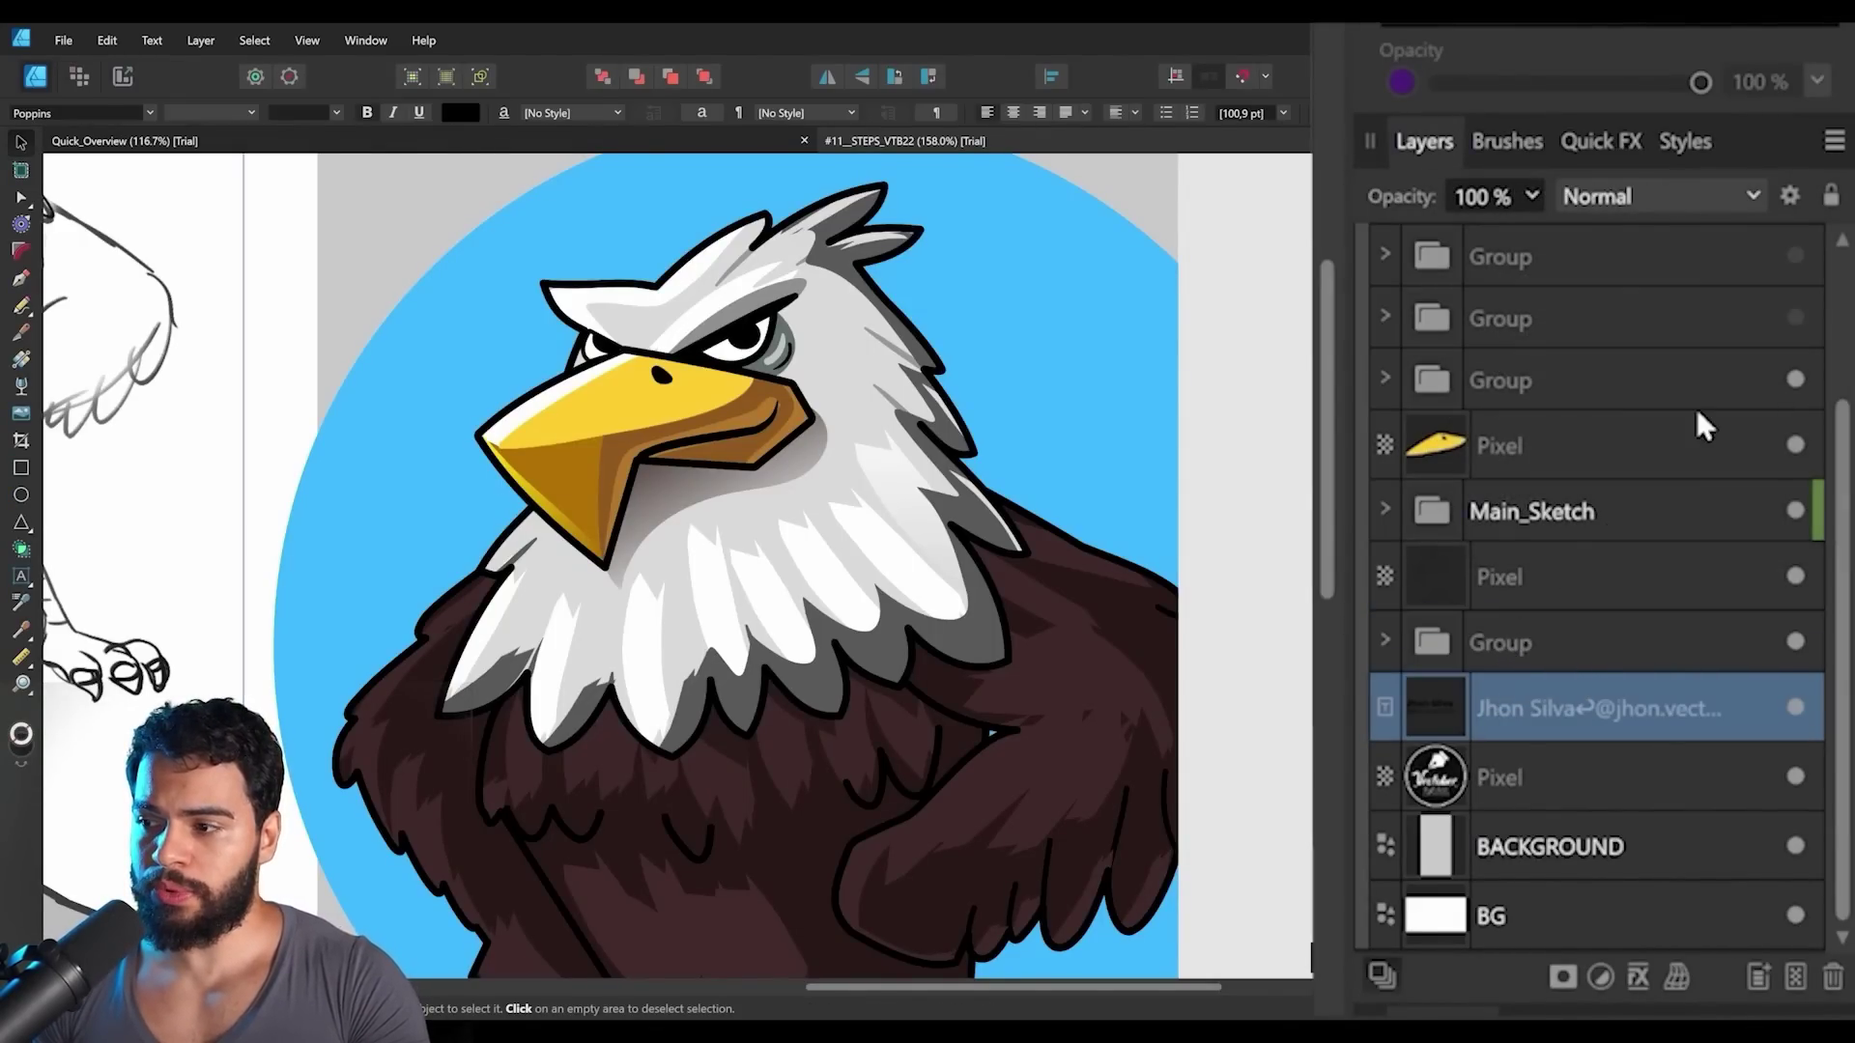
{"action": "left_click", "coordinate": [1834, 143]}
{"action": "key", "text": "Escape"}
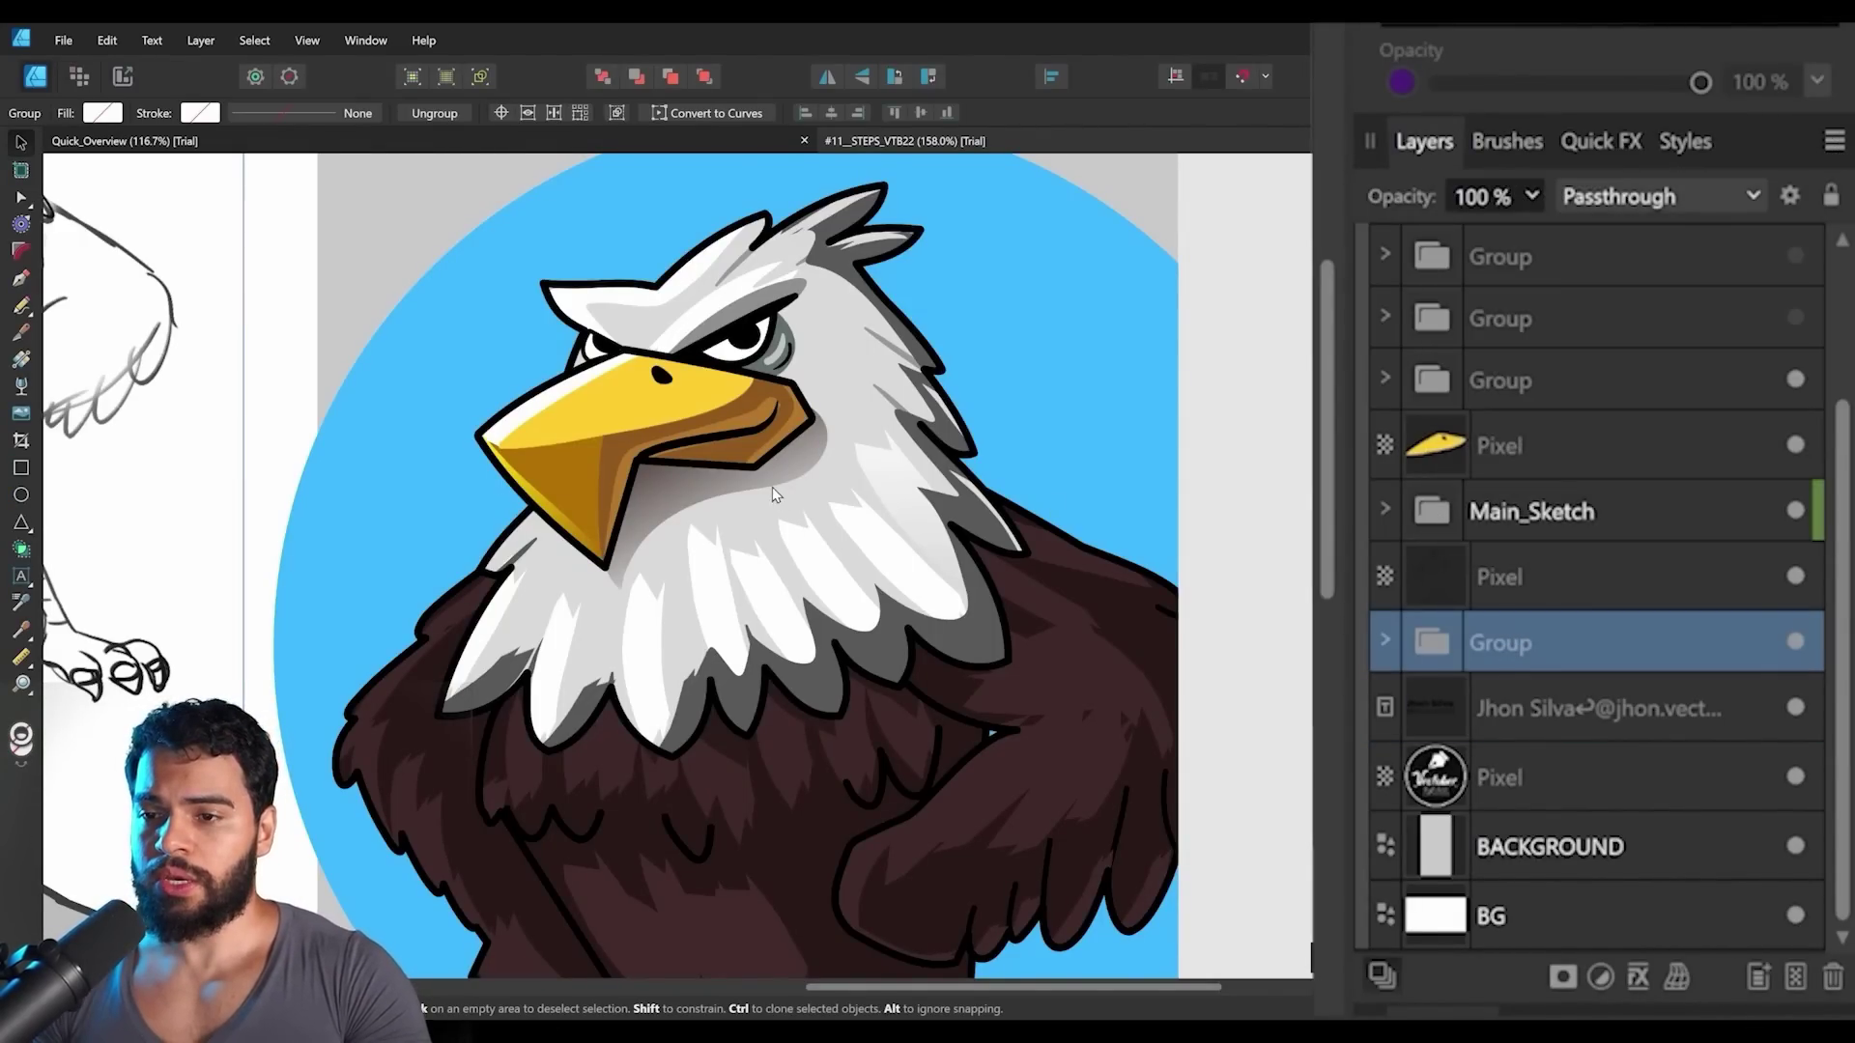
Examine the object type icons beside the curves, pixel layers and groups in the eagle's layer stack.
{"action": "scroll", "coordinate": [773, 483], "scroll_direction": "up", "scroll_amount": 1}
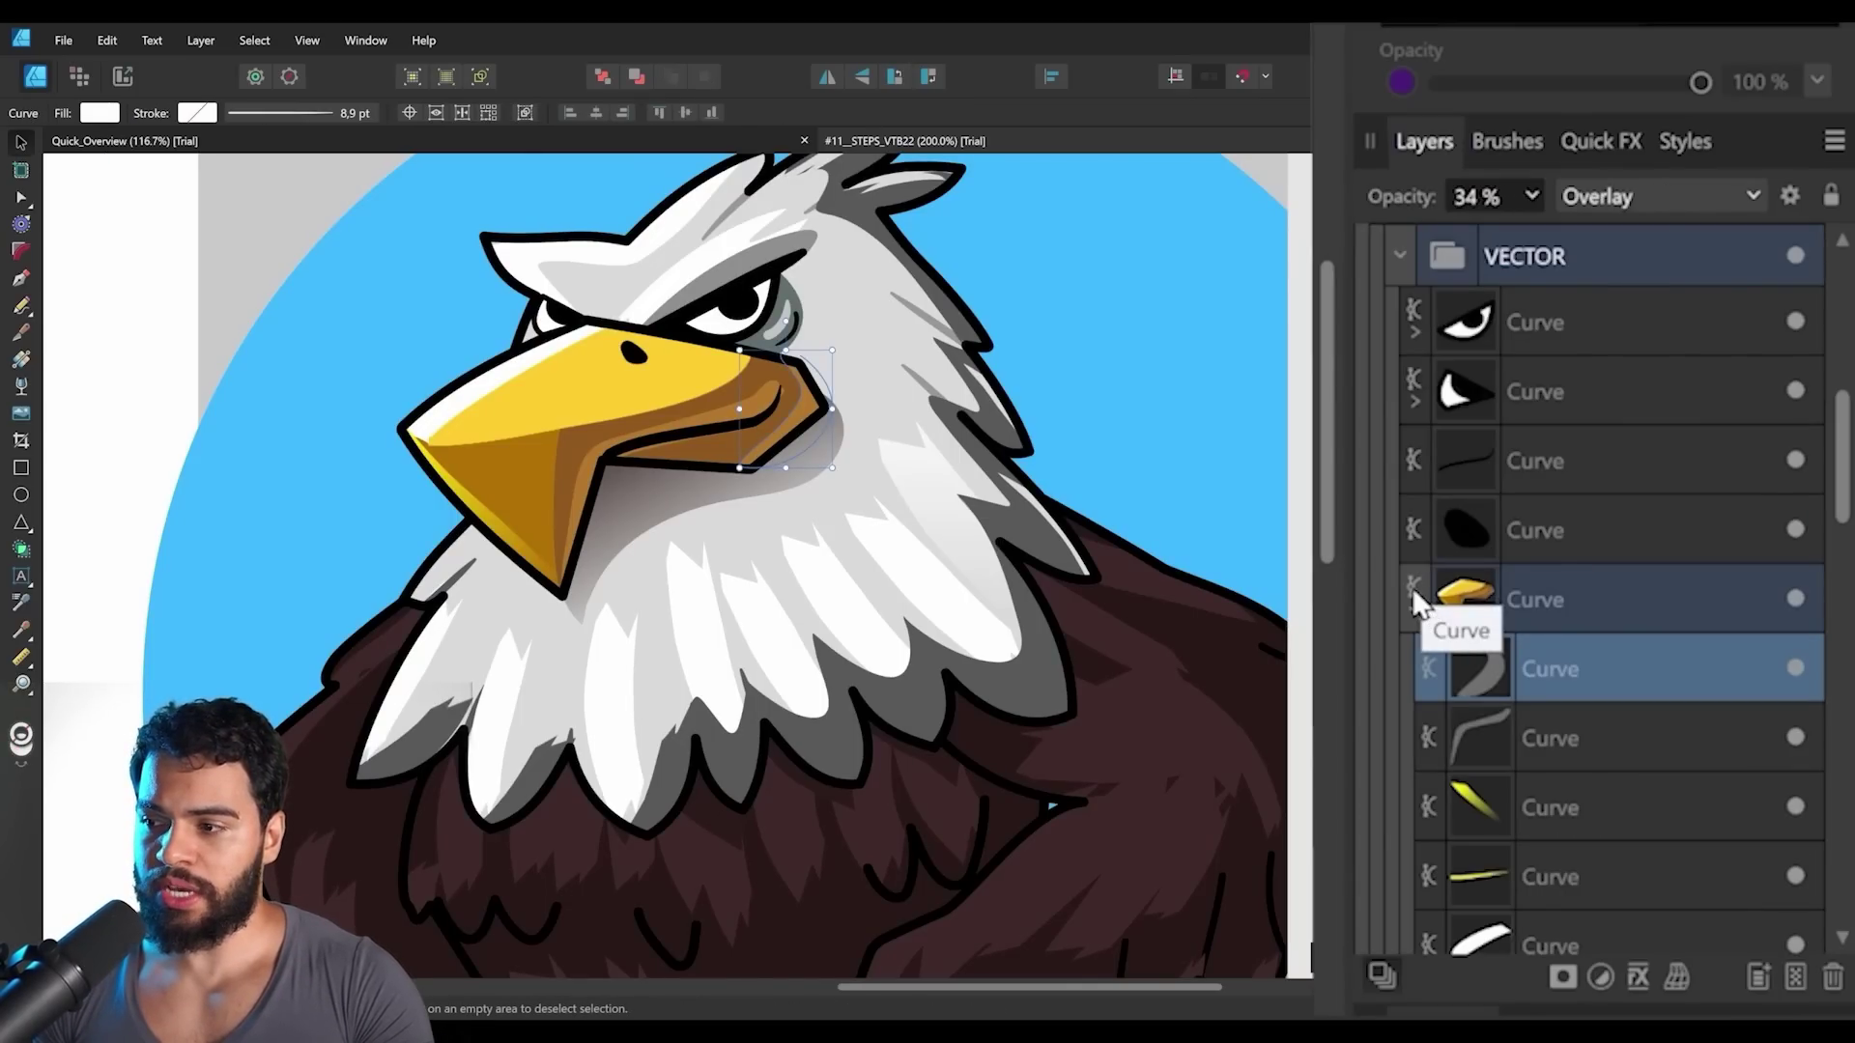
{"action": "scroll", "coordinate": [1434, 674], "scroll_direction": "up", "scroll_amount": 2}
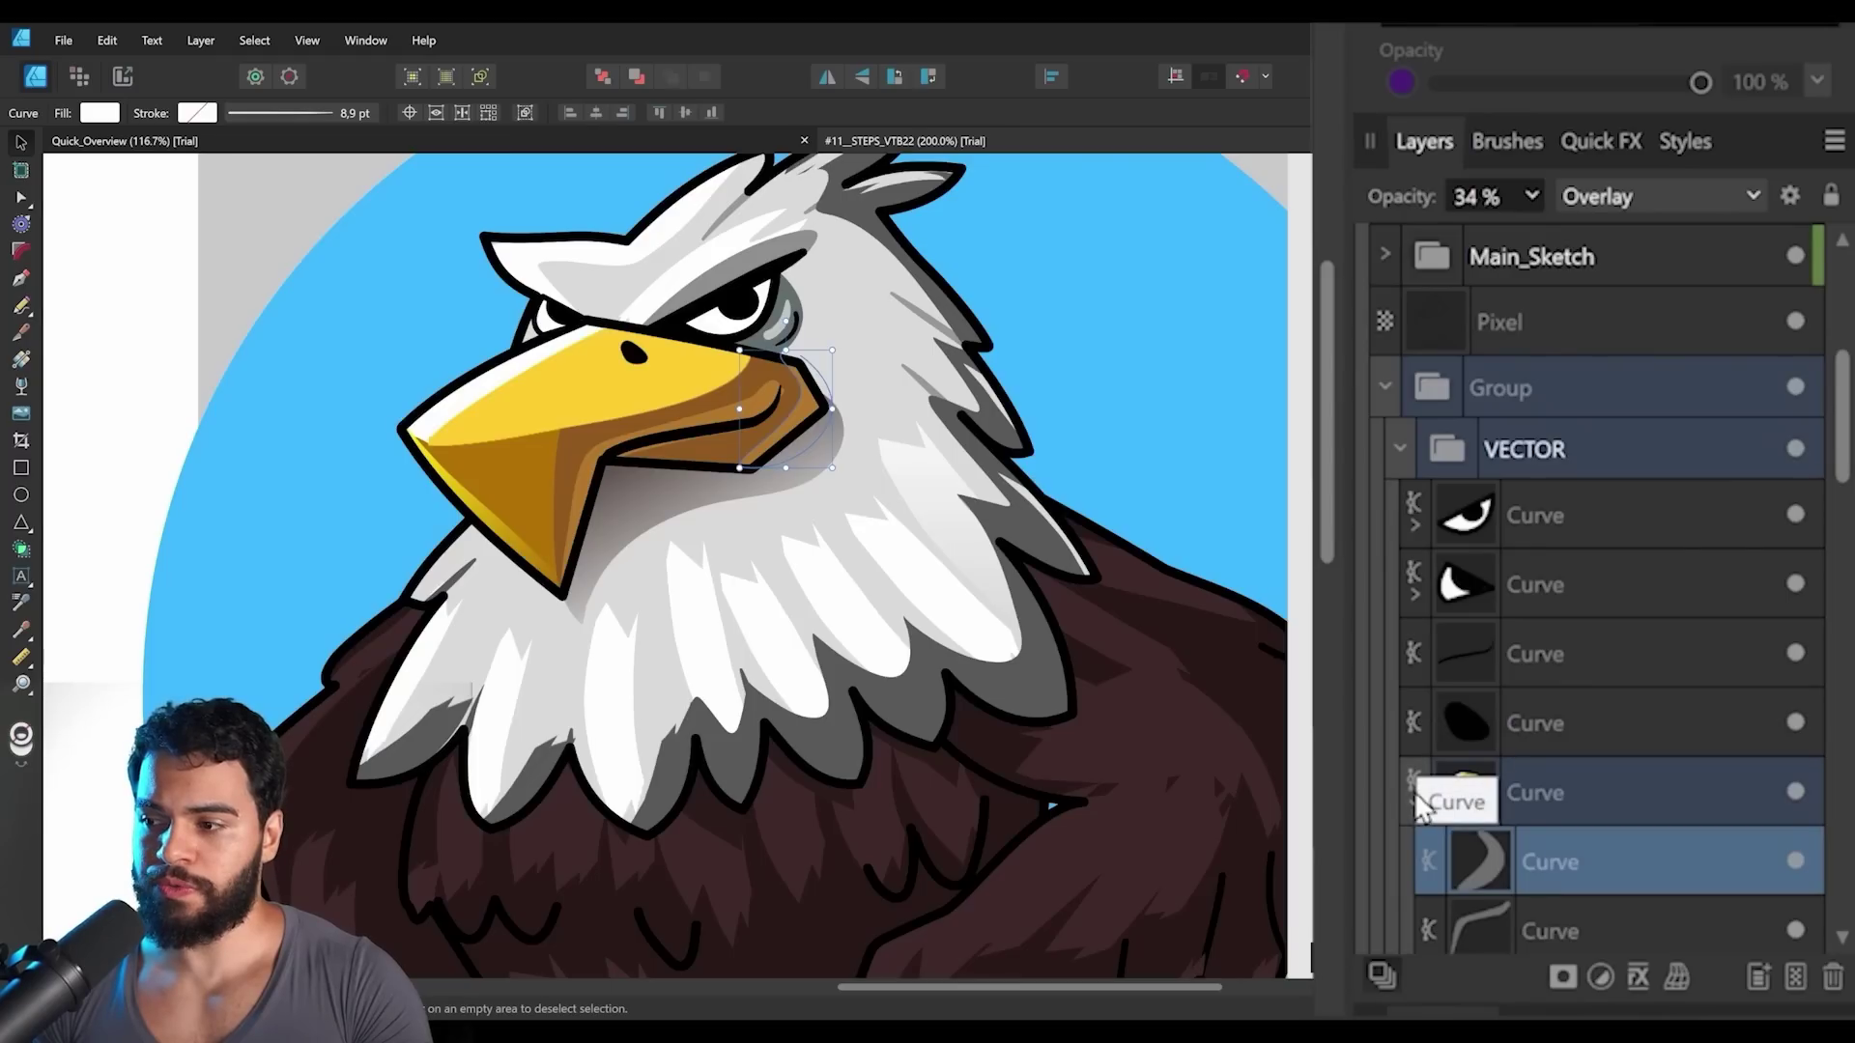
{"action": "scroll", "coordinate": [1417, 628], "scroll_direction": "up", "scroll_amount": 3}
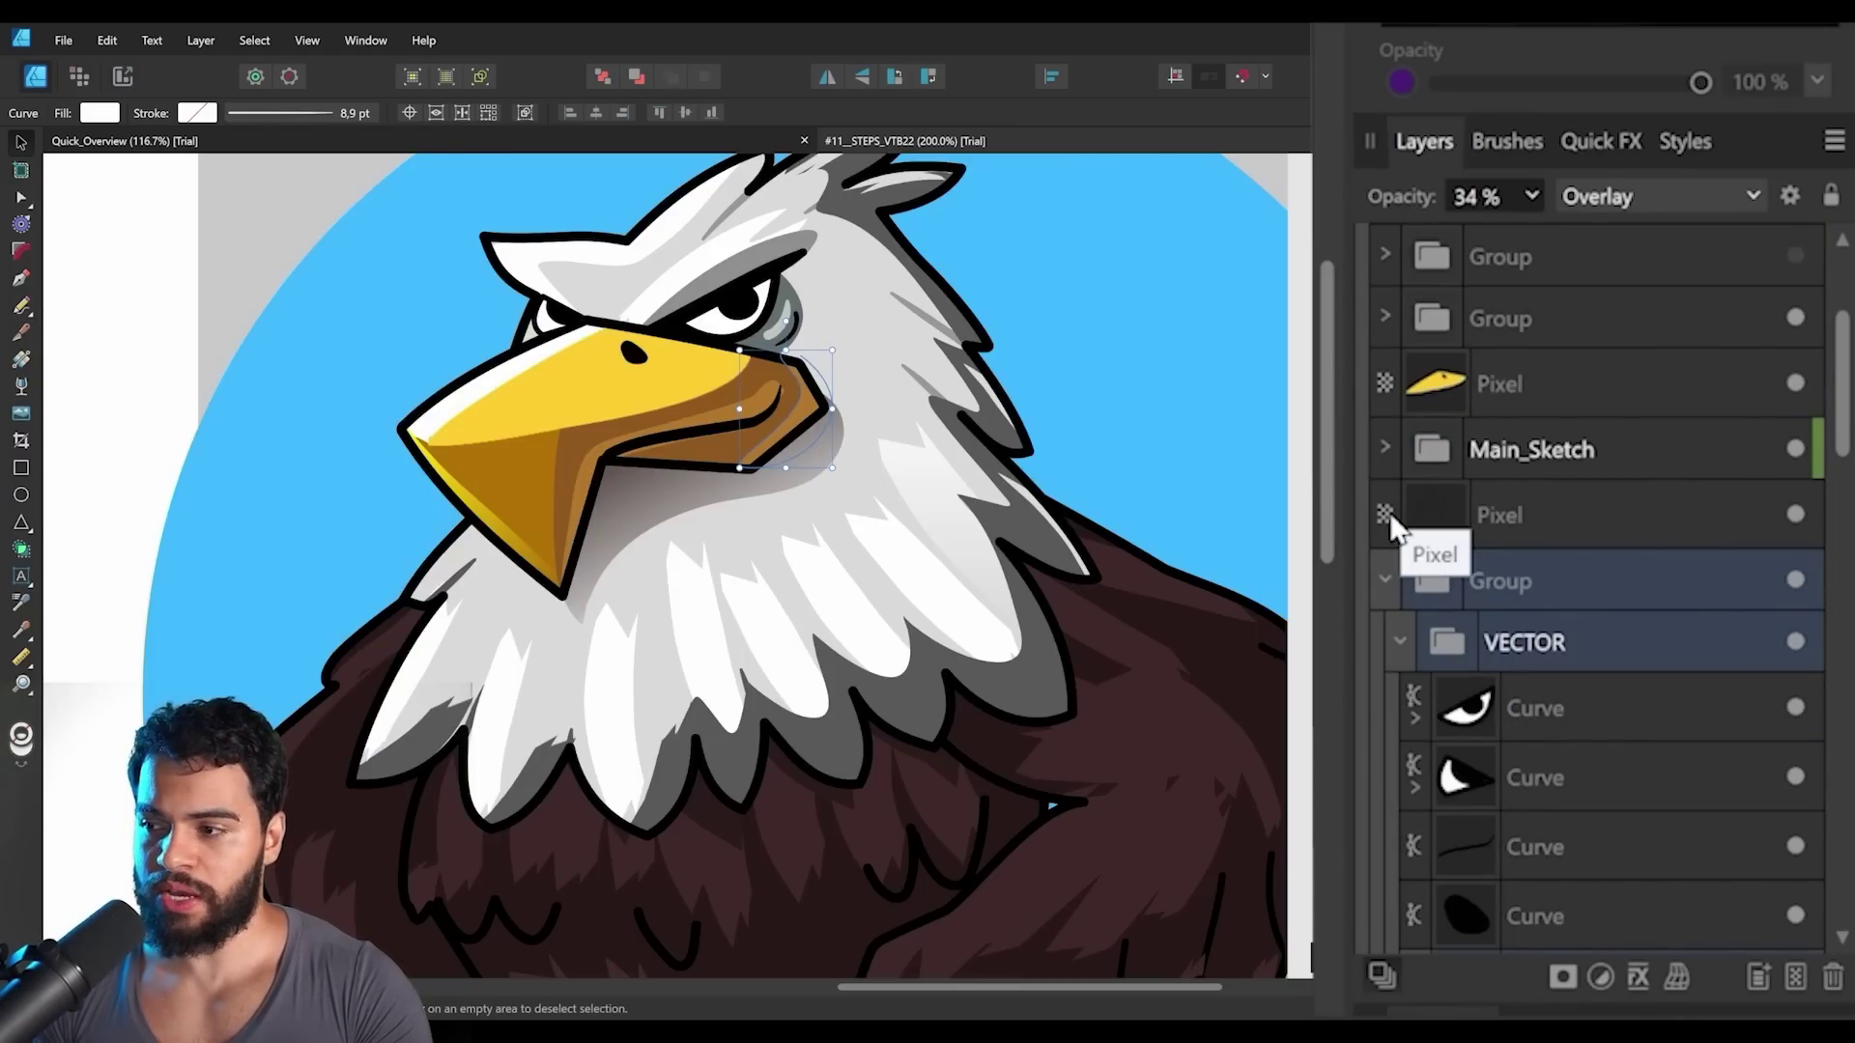
{"action": "scroll", "coordinate": [1444, 560], "scroll_direction": "up", "scroll_amount": 4}
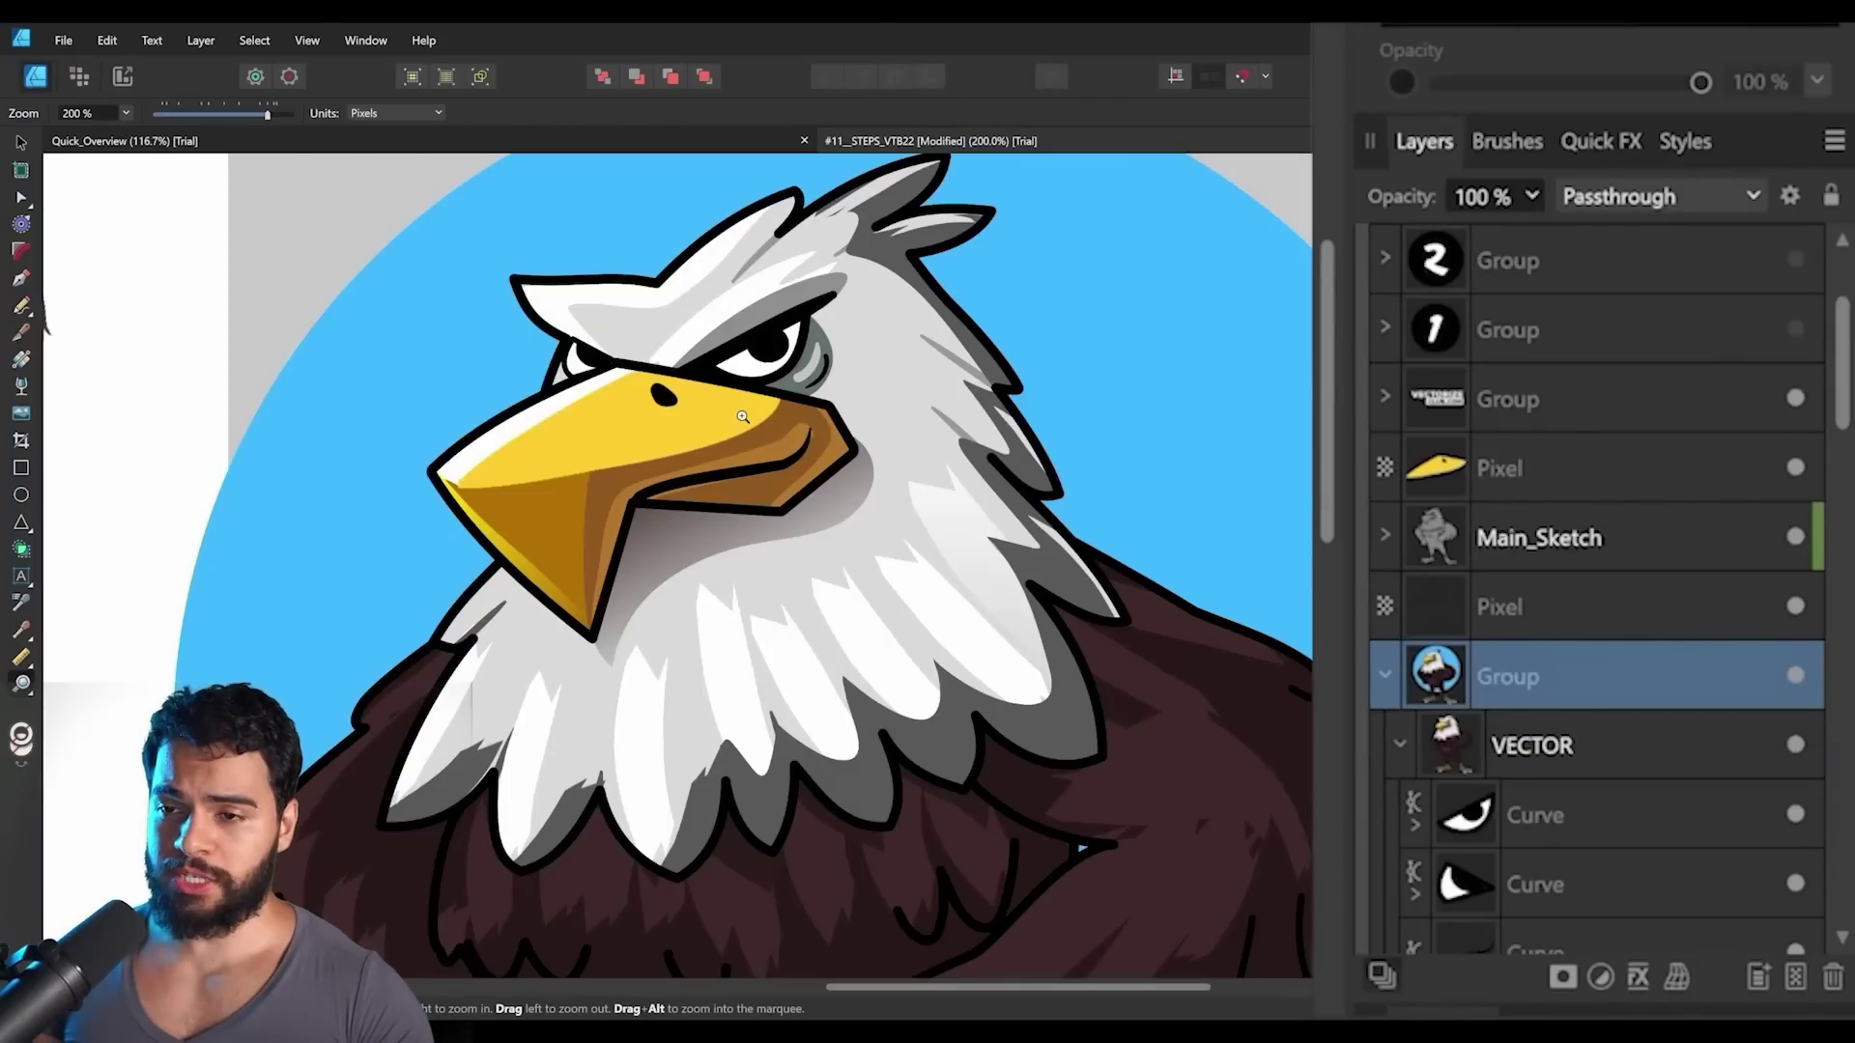
Select the yellow curve on the eagle's upper beak and undo the last change.
{"action": "left_click", "coordinate": [747, 422]}
{"action": "scroll", "coordinate": [708, 377], "scroll_direction": "up", "scroll_amount": 1}
{"action": "left_click_drag", "start_coordinate": [681, 441], "coordinate": [804, 451]}
{"action": "left_click", "coordinate": [779, 443]}
{"action": "double_click", "coordinate": [779, 445]}
{"action": "key", "text": "ctrl+z"}
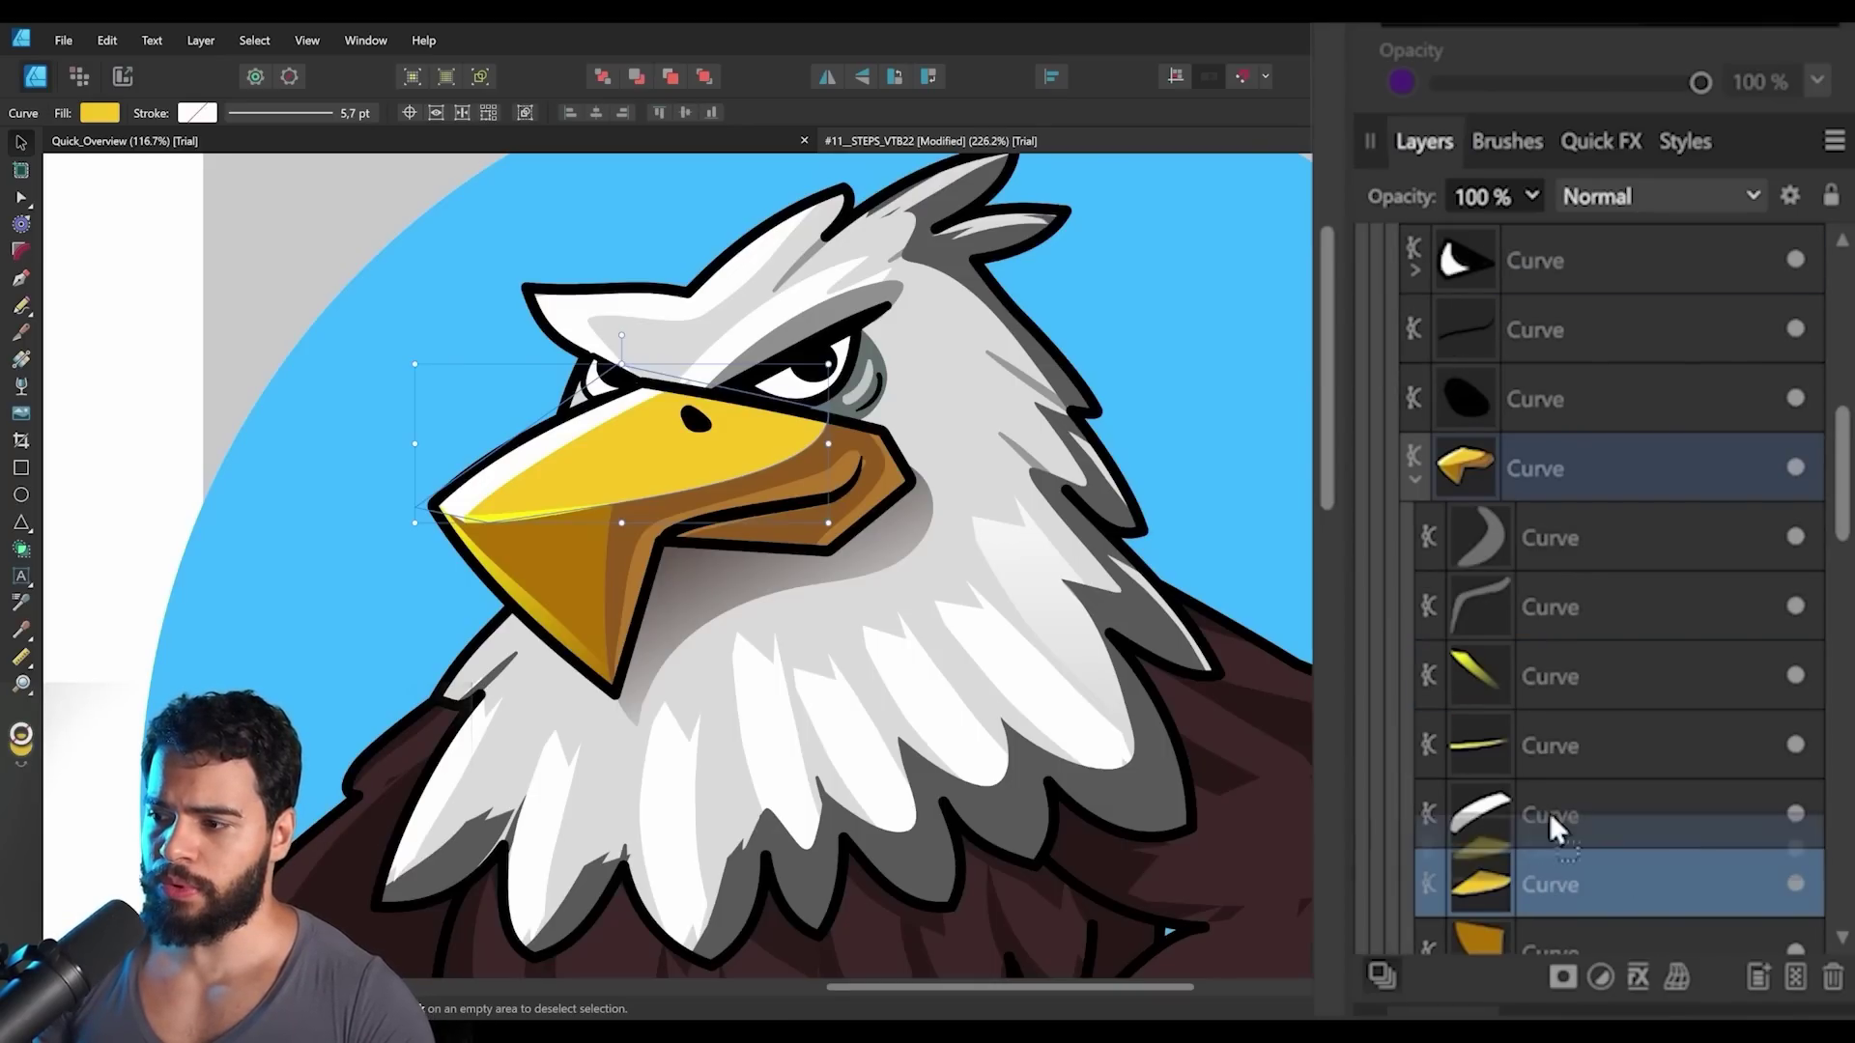
Move the yellow curve out above its parent beak curve, and nest it back inside as the topmost clipped shape.
{"action": "left_click_drag", "start_coordinate": [1550, 814], "coordinate": [1447, 434]}
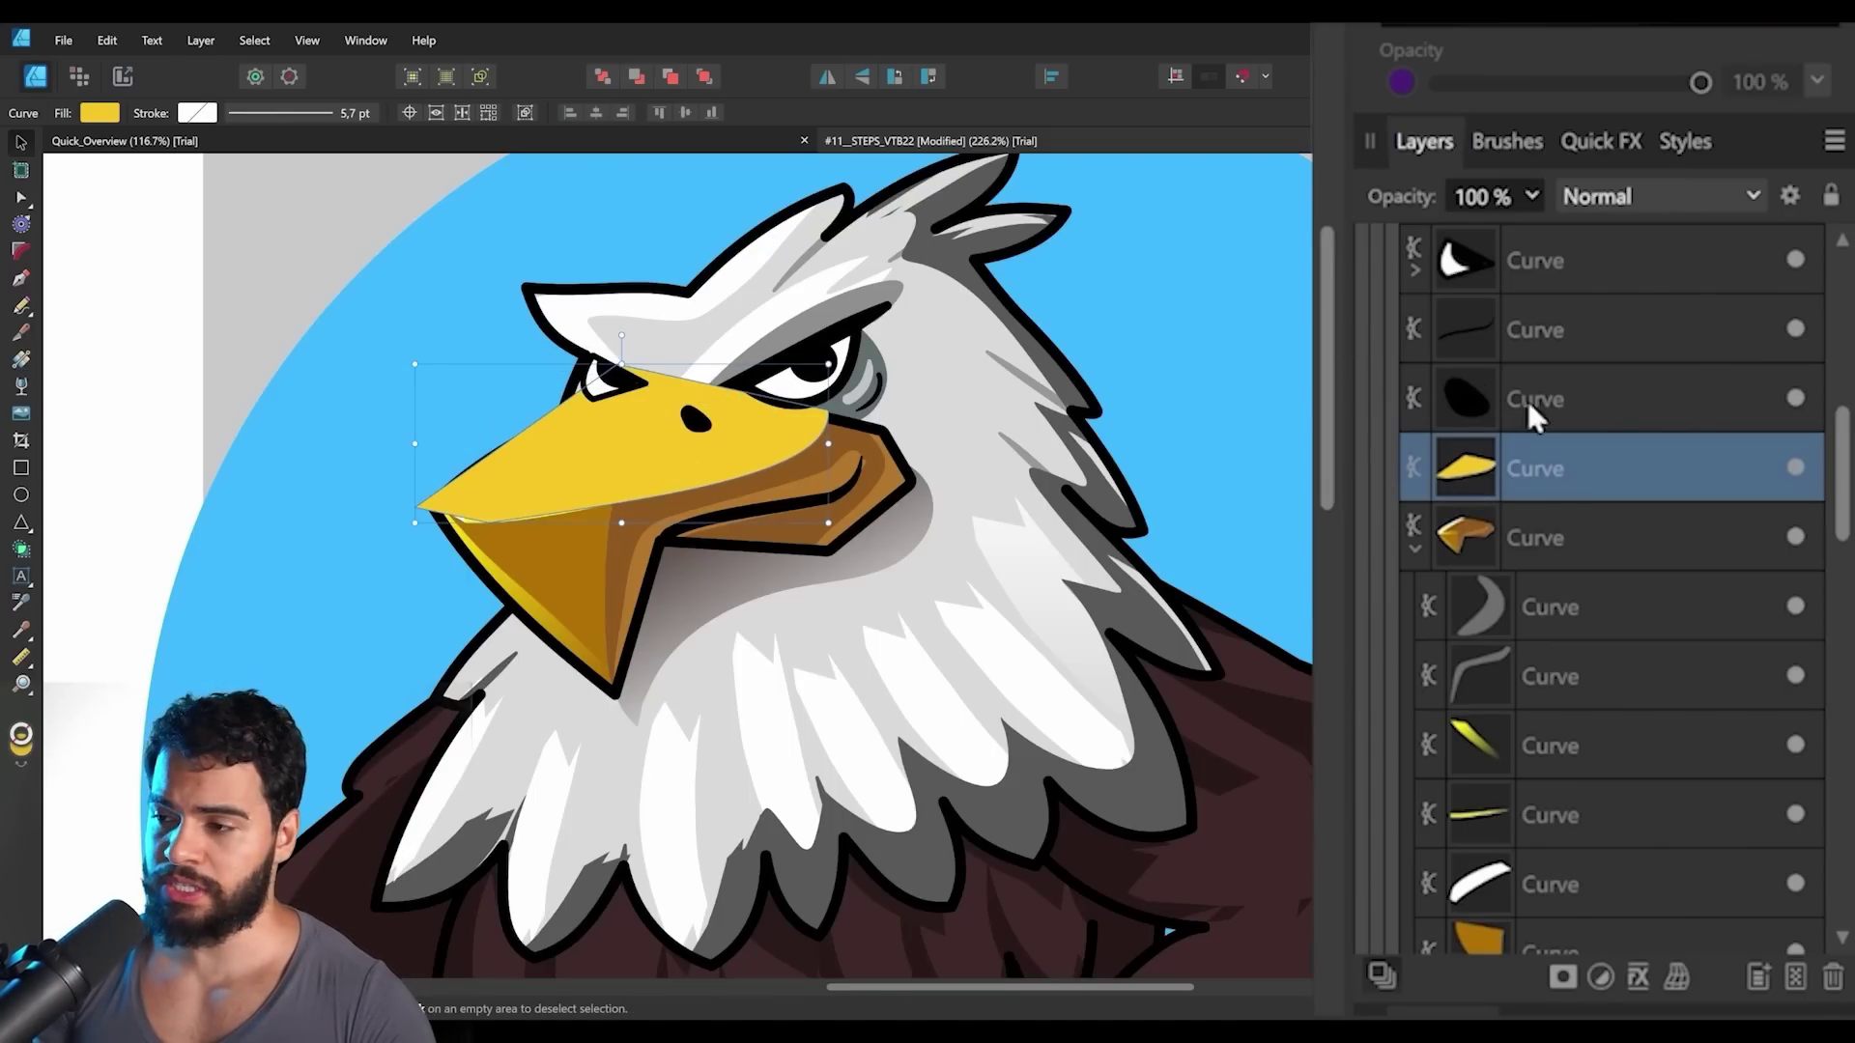
{"action": "left_click_drag", "start_coordinate": [1513, 478], "coordinate": [1540, 537]}
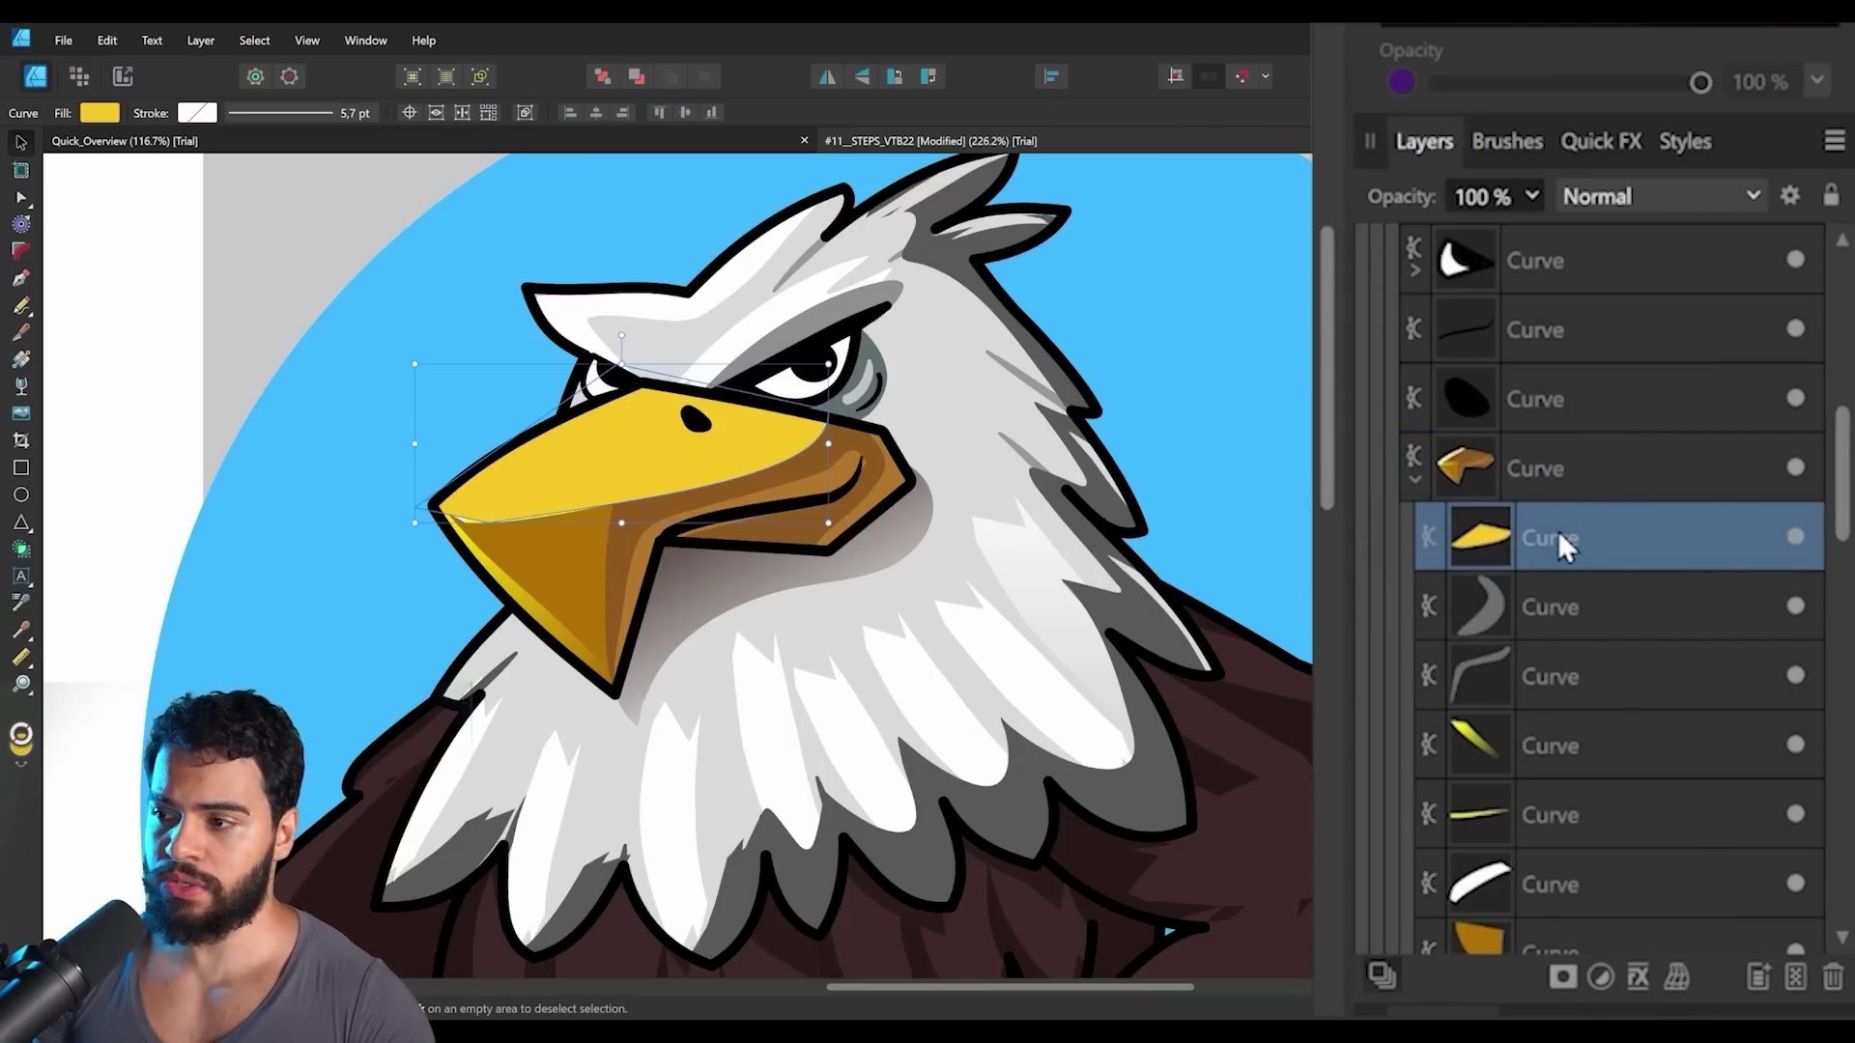
{"action": "left_click_drag", "start_coordinate": [1469, 452], "coordinate": [1525, 552]}
{"action": "left_click", "coordinate": [1547, 473]}
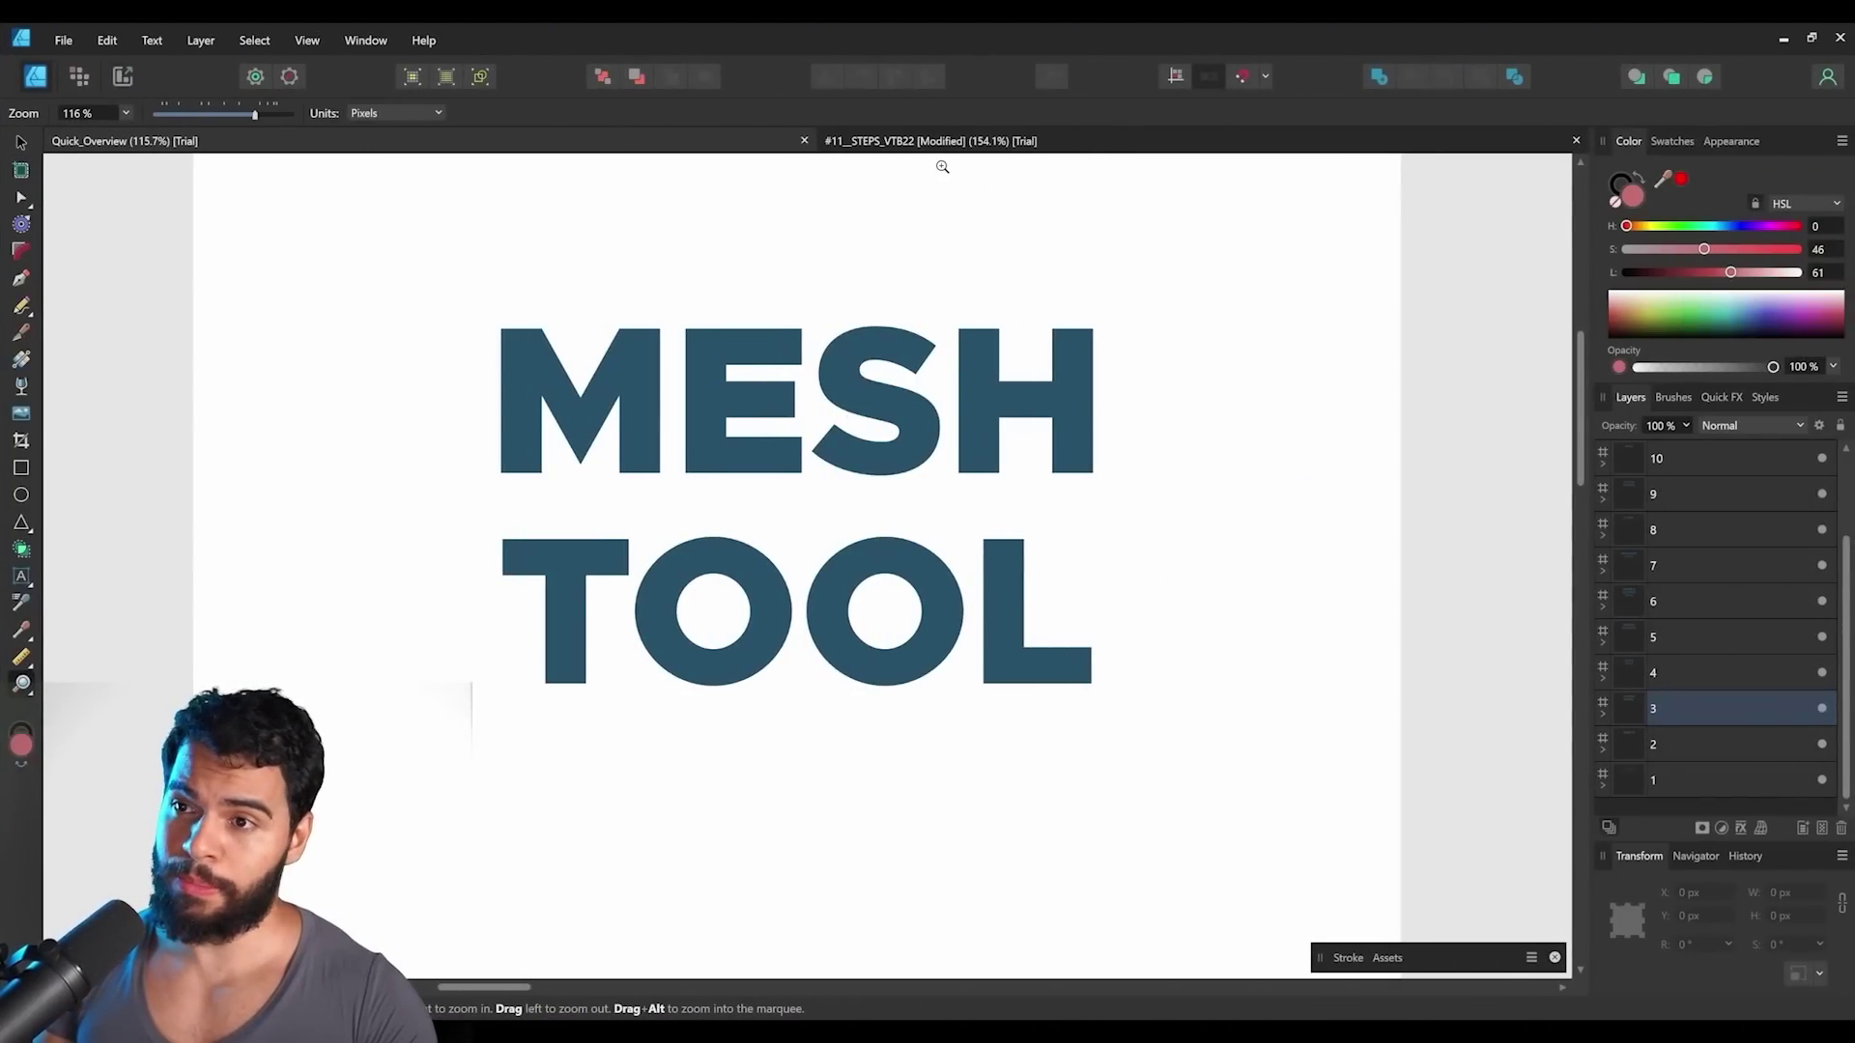
Apply a Mesh warp group to the eagle's VECTOR group in the #11__STEPS_VTB22 document.
{"action": "left_click", "coordinate": [927, 145]}
{"action": "left_click_drag", "start_coordinate": [899, 587], "coordinate": [869, 588]}
{"action": "key", "text": "v"}
{"action": "scroll", "coordinate": [1741, 635], "scroll_direction": "up", "scroll_amount": 5}
{"action": "left_click", "coordinate": [1531, 396]}
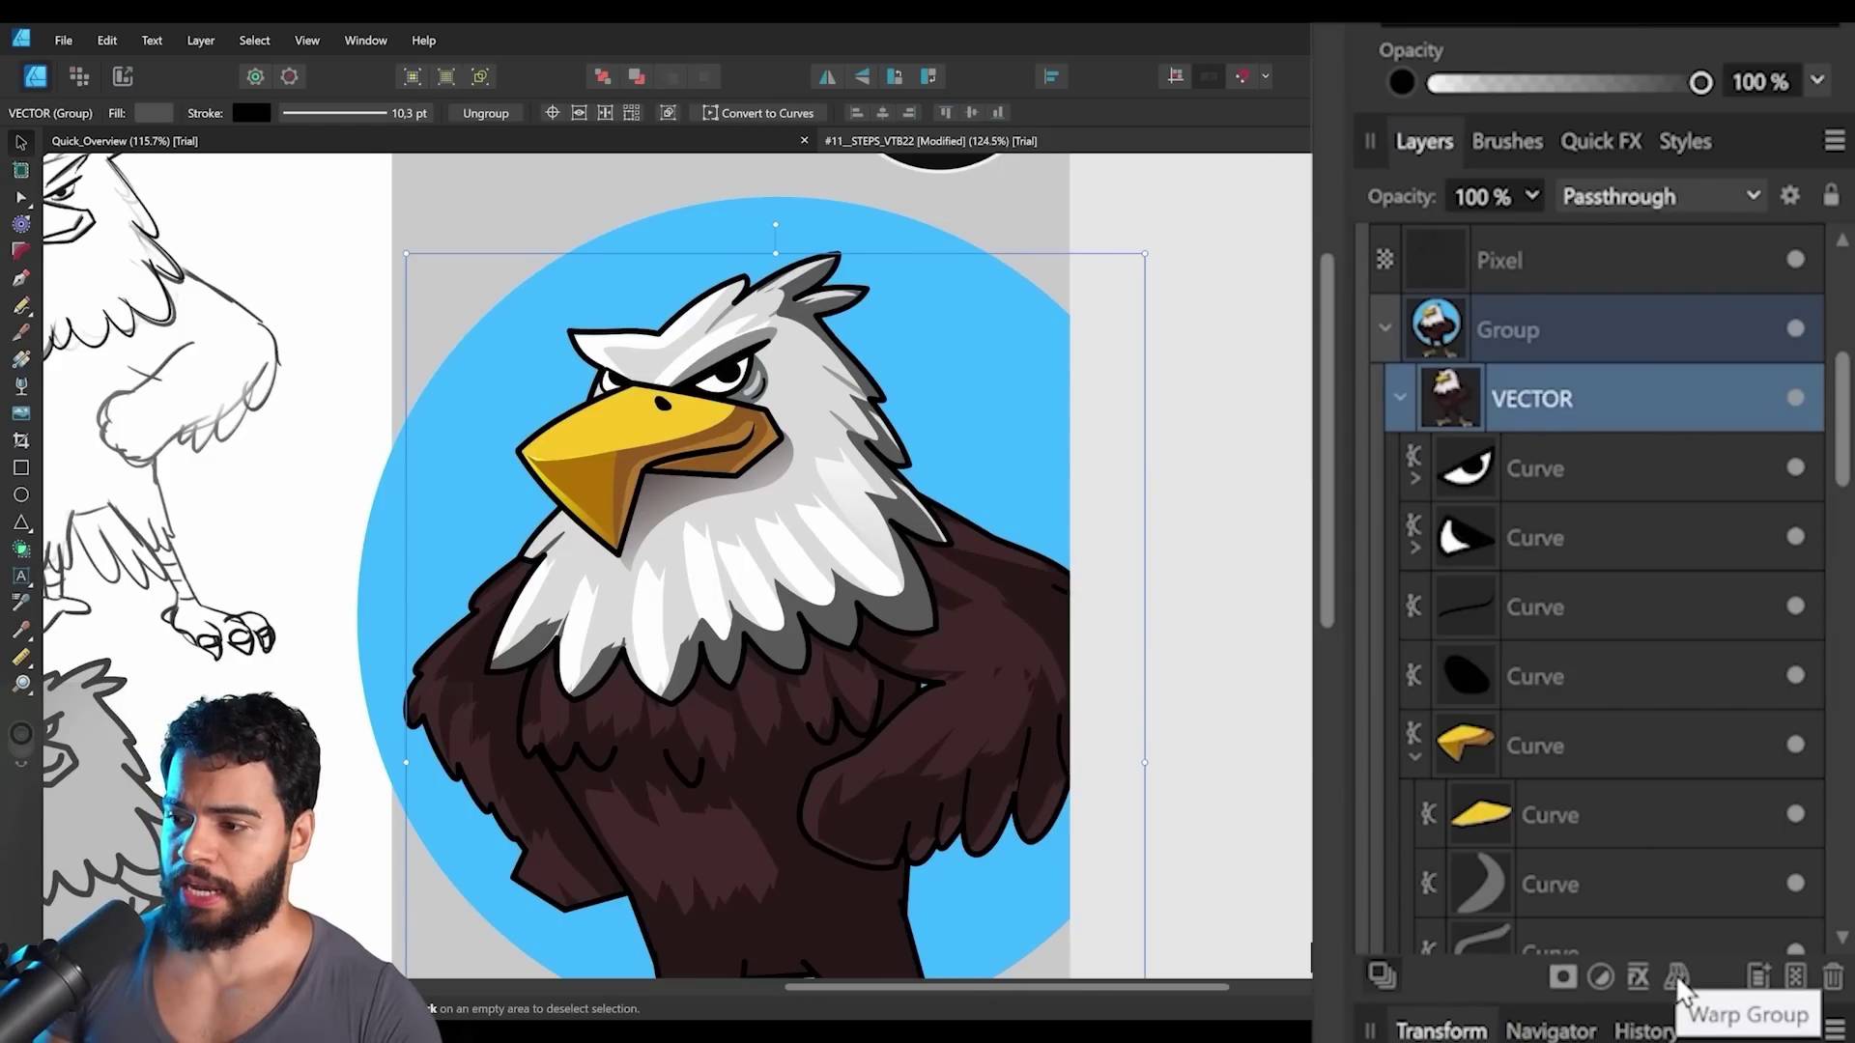
{"action": "left_click", "coordinate": [1678, 976]}
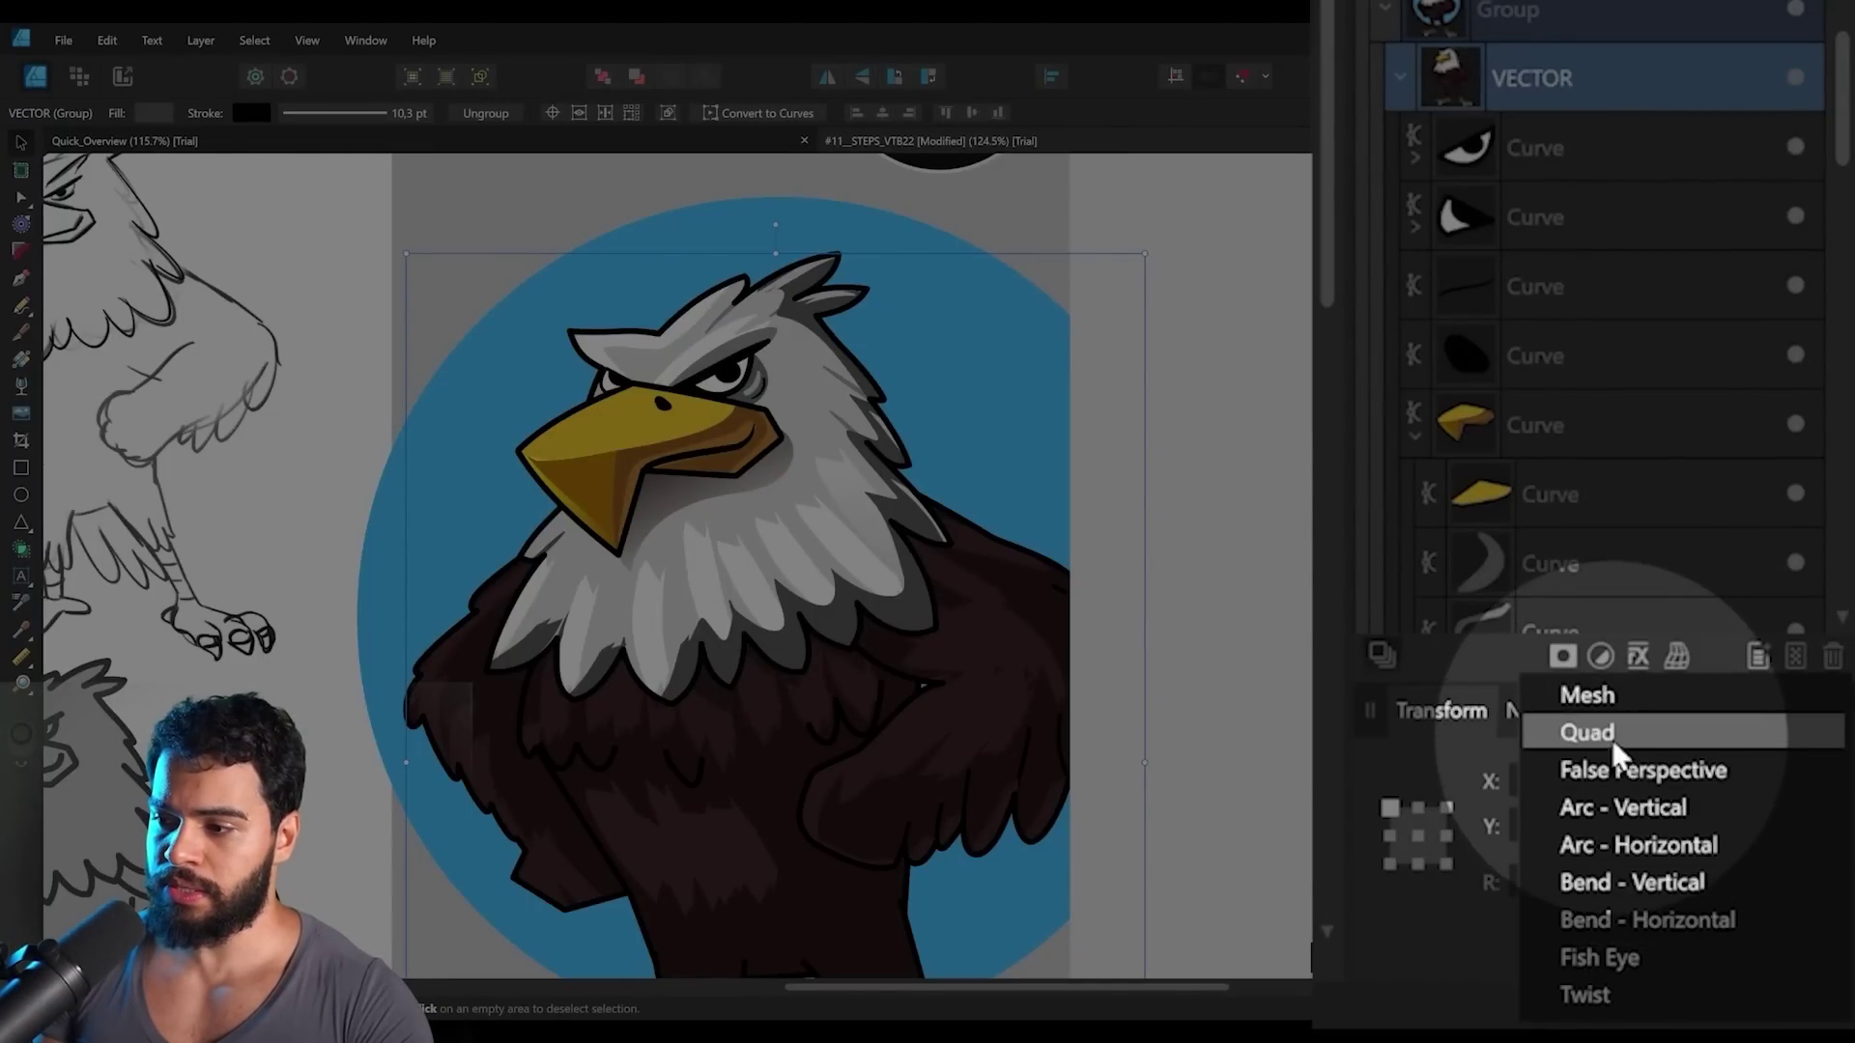
{"action": "left_click", "coordinate": [1603, 697]}
Edit the warp group's mesh, raising the two inner chest nodes and the top-edge node above the eagle's head.
{"action": "key", "text": "z"}
{"action": "left_click_drag", "start_coordinate": [1054, 625], "coordinate": [908, 493]}
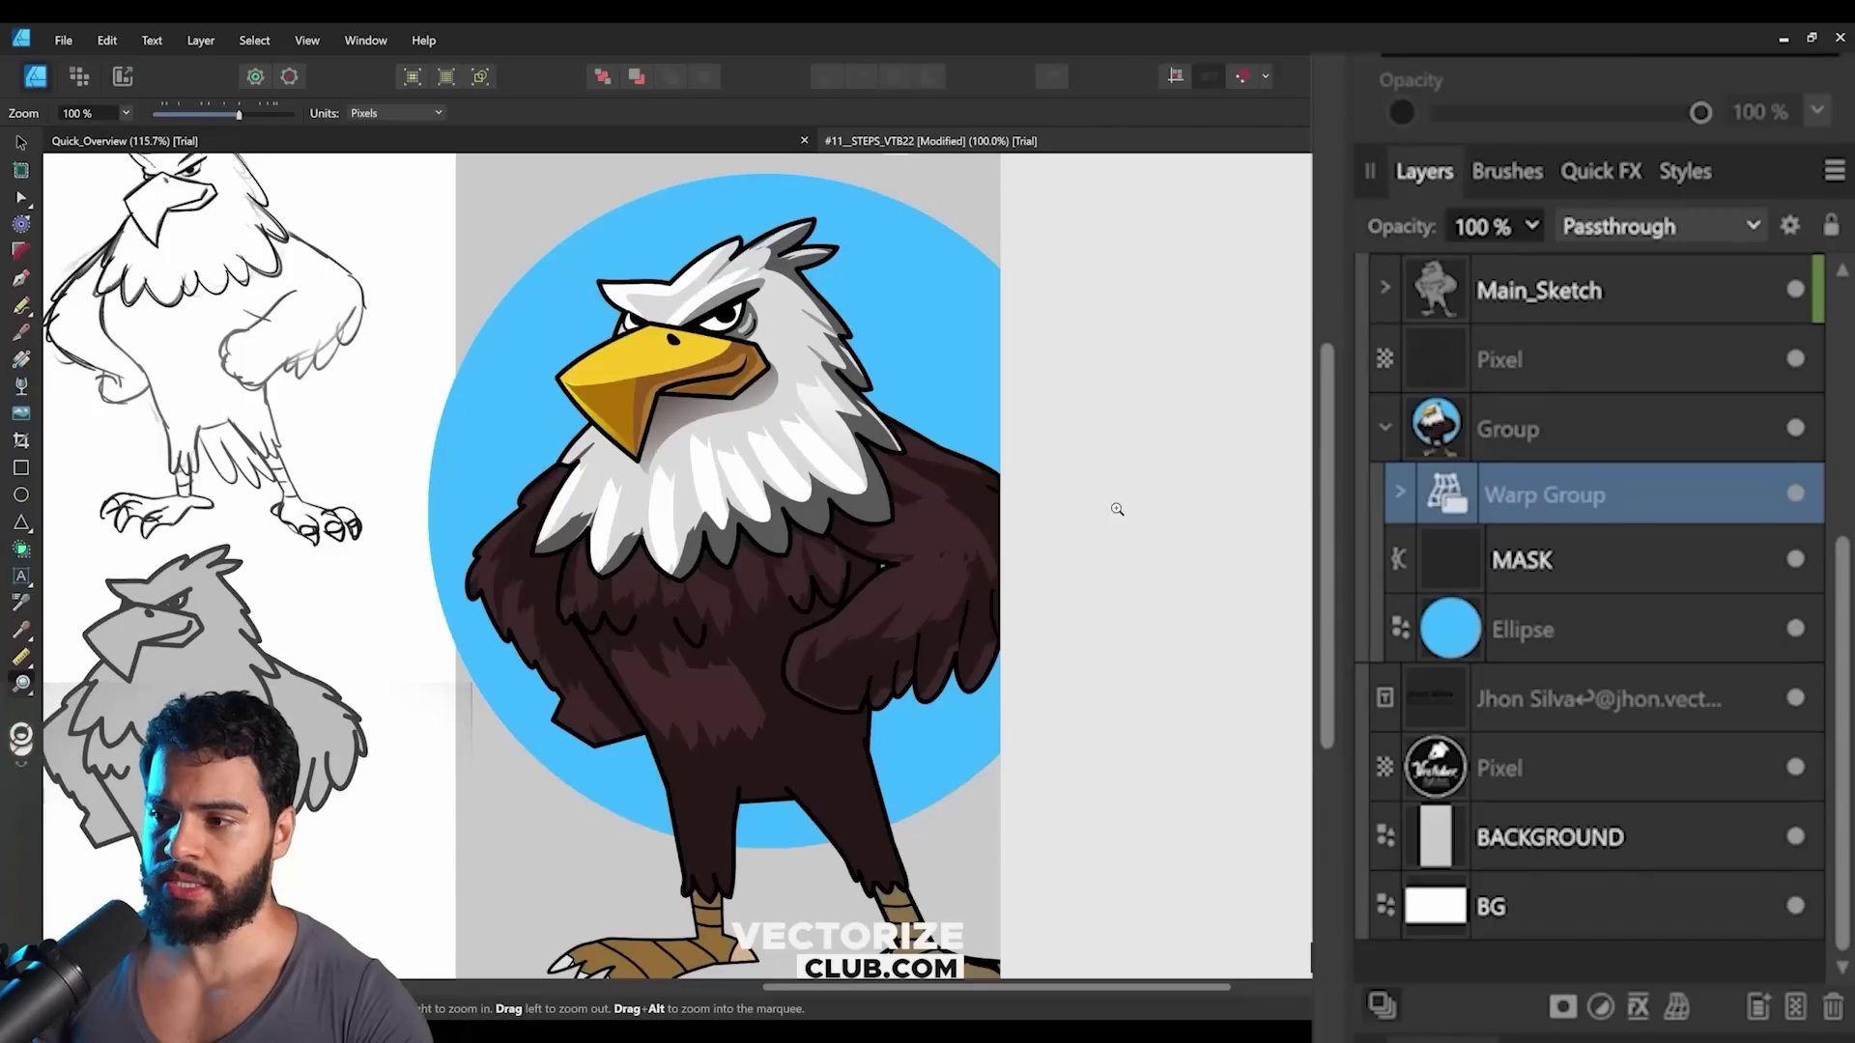
{"action": "double_click", "coordinate": [1435, 492]}
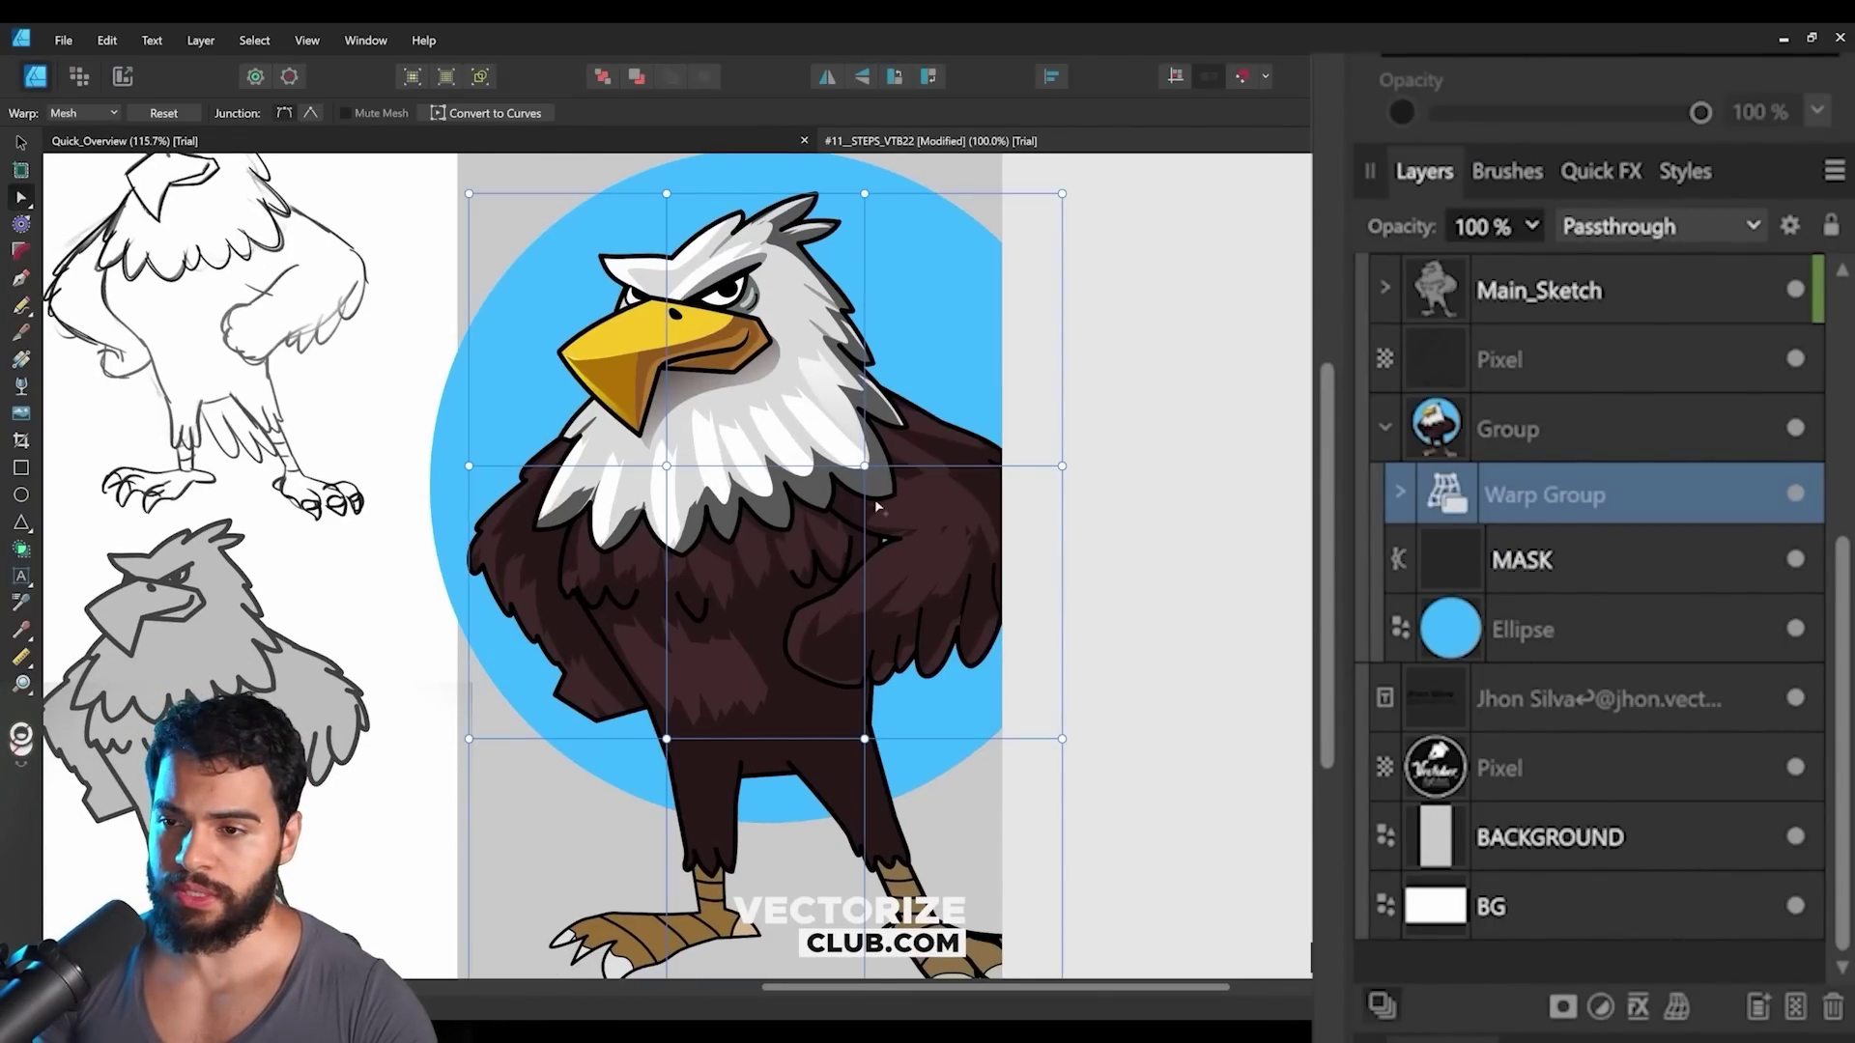
{"action": "left_click_drag", "start_coordinate": [876, 500], "coordinate": [831, 438]}
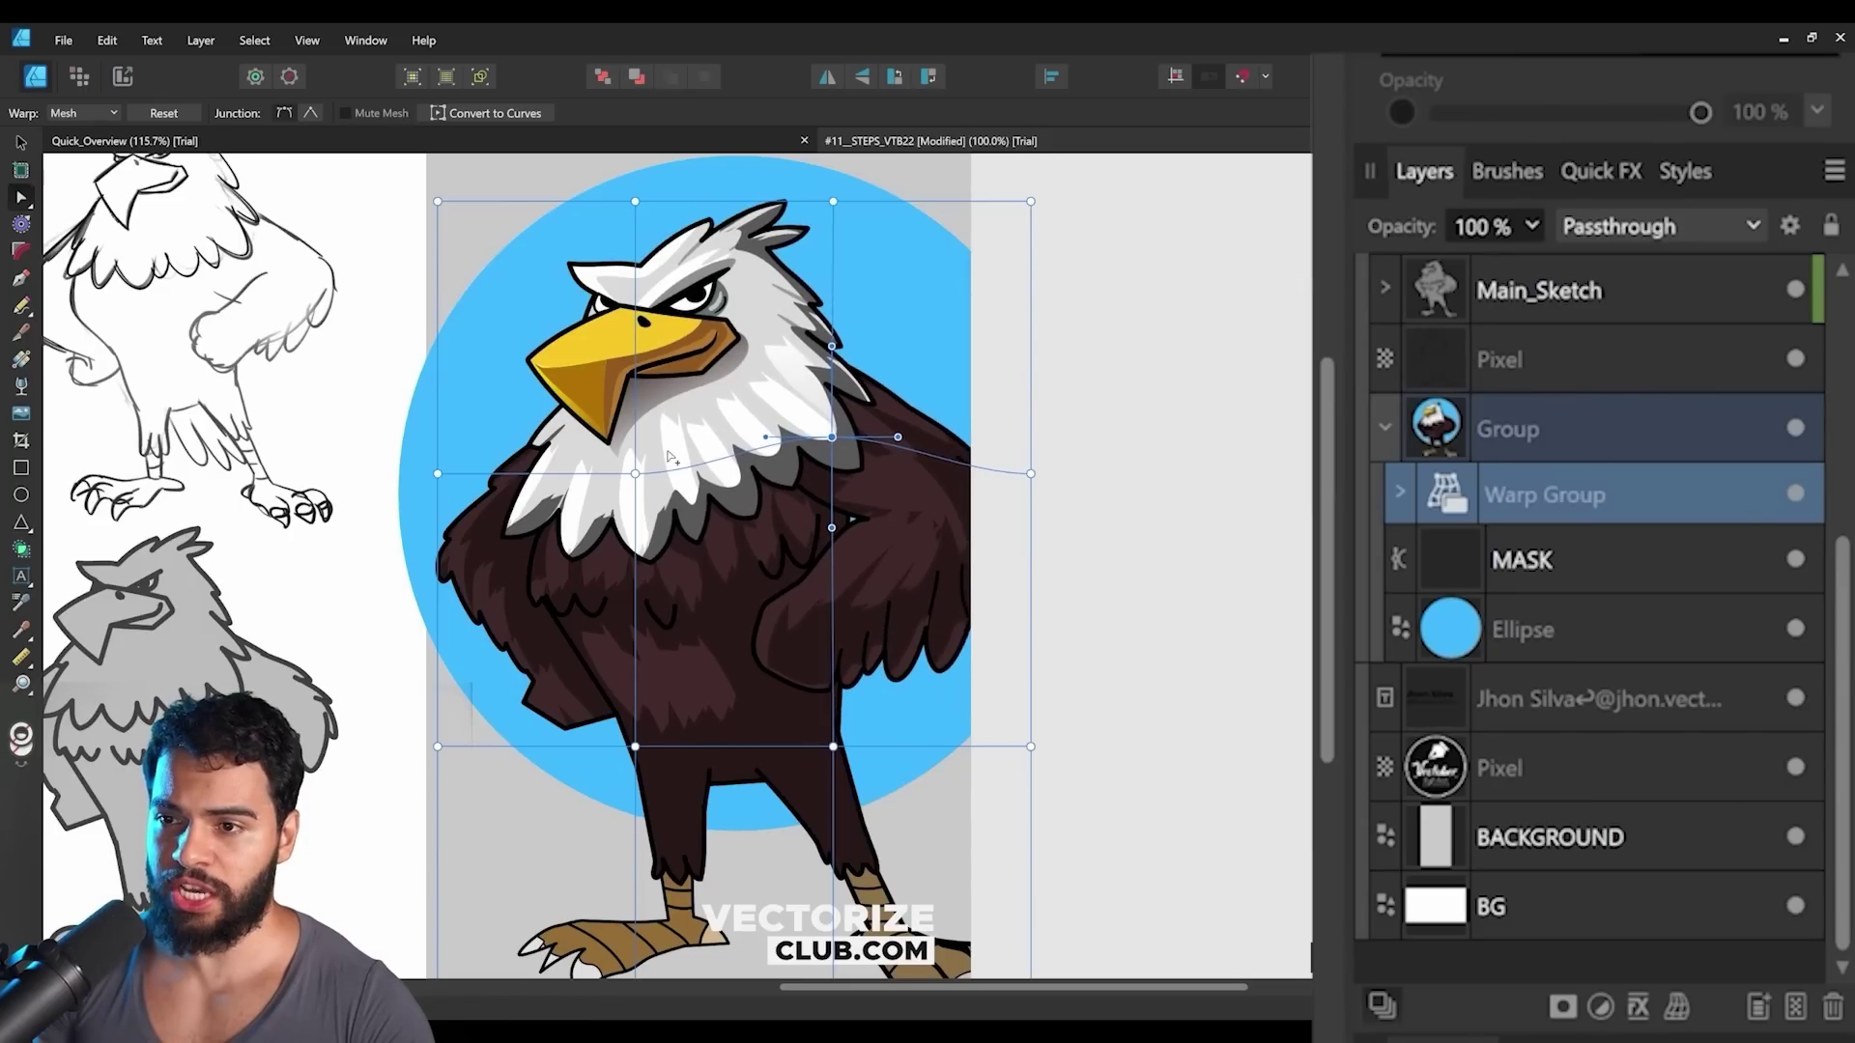
{"action": "left_click_drag", "start_coordinate": [634, 473], "coordinate": [640, 469]}
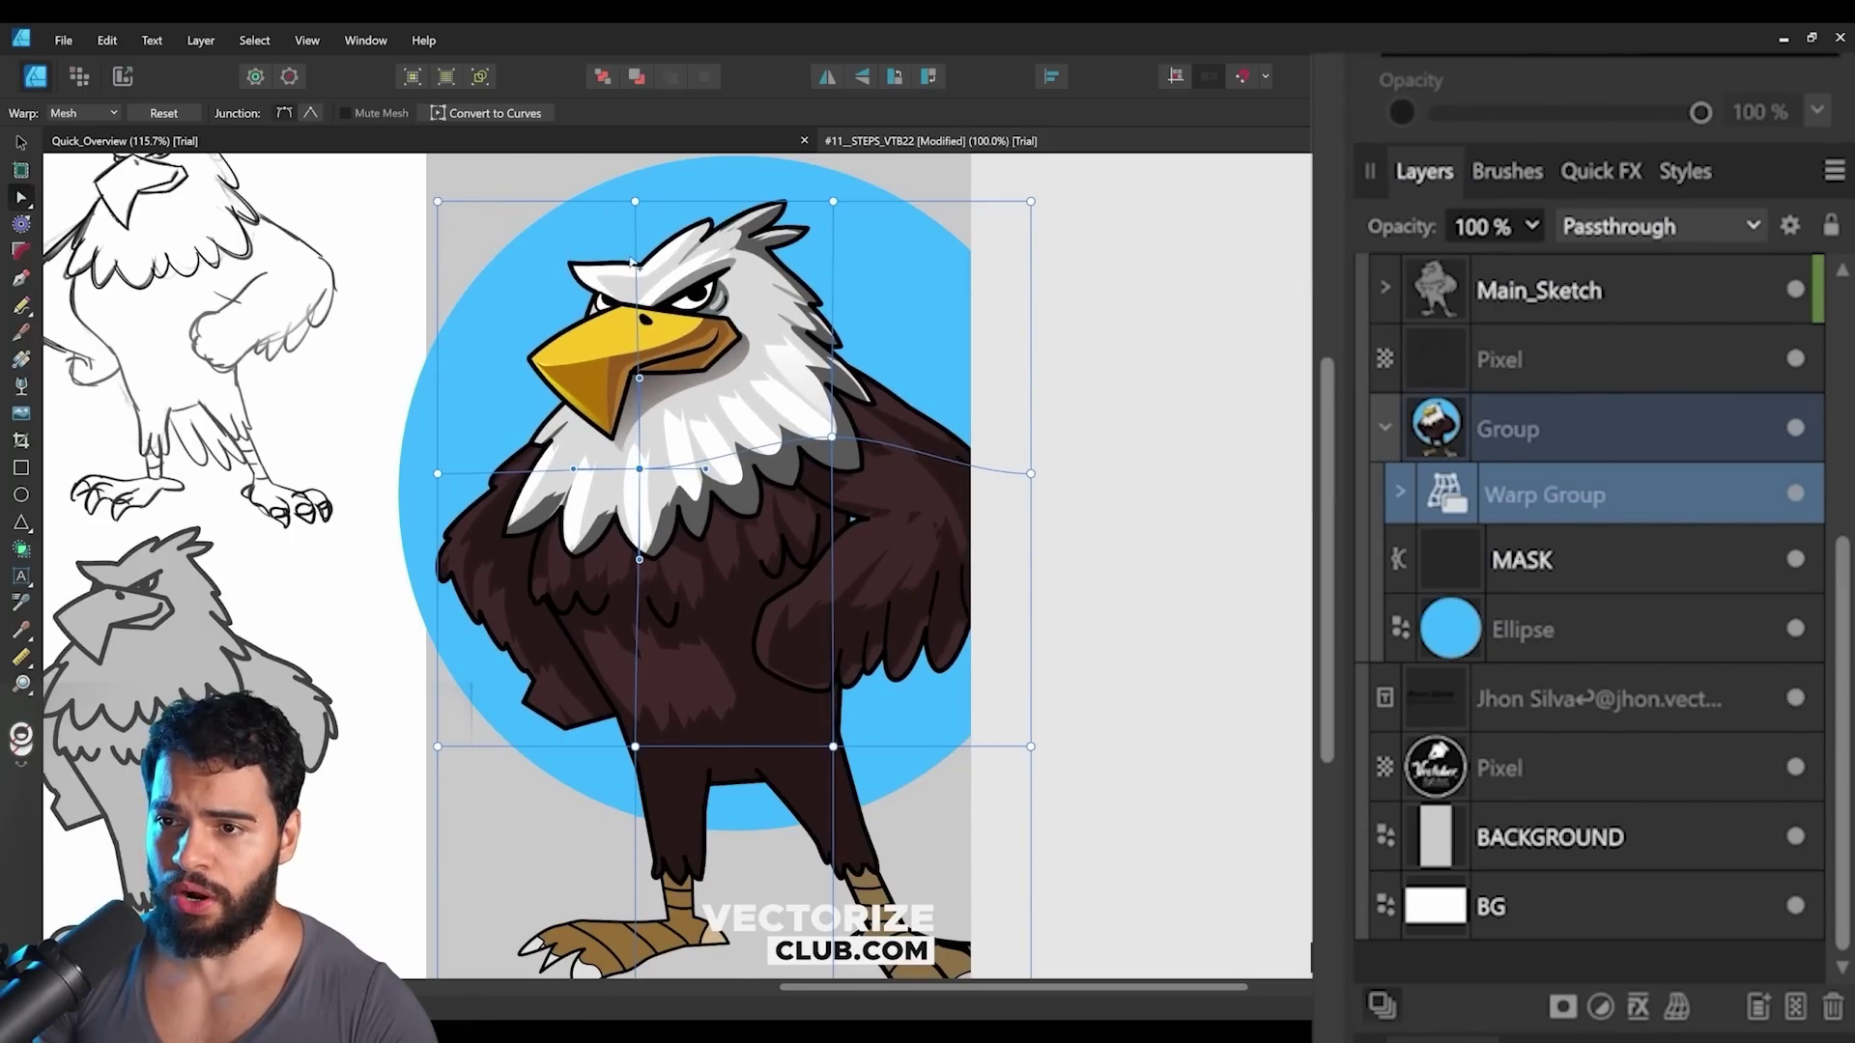
{"action": "left_click_drag", "start_coordinate": [635, 202], "coordinate": [640, 171]}
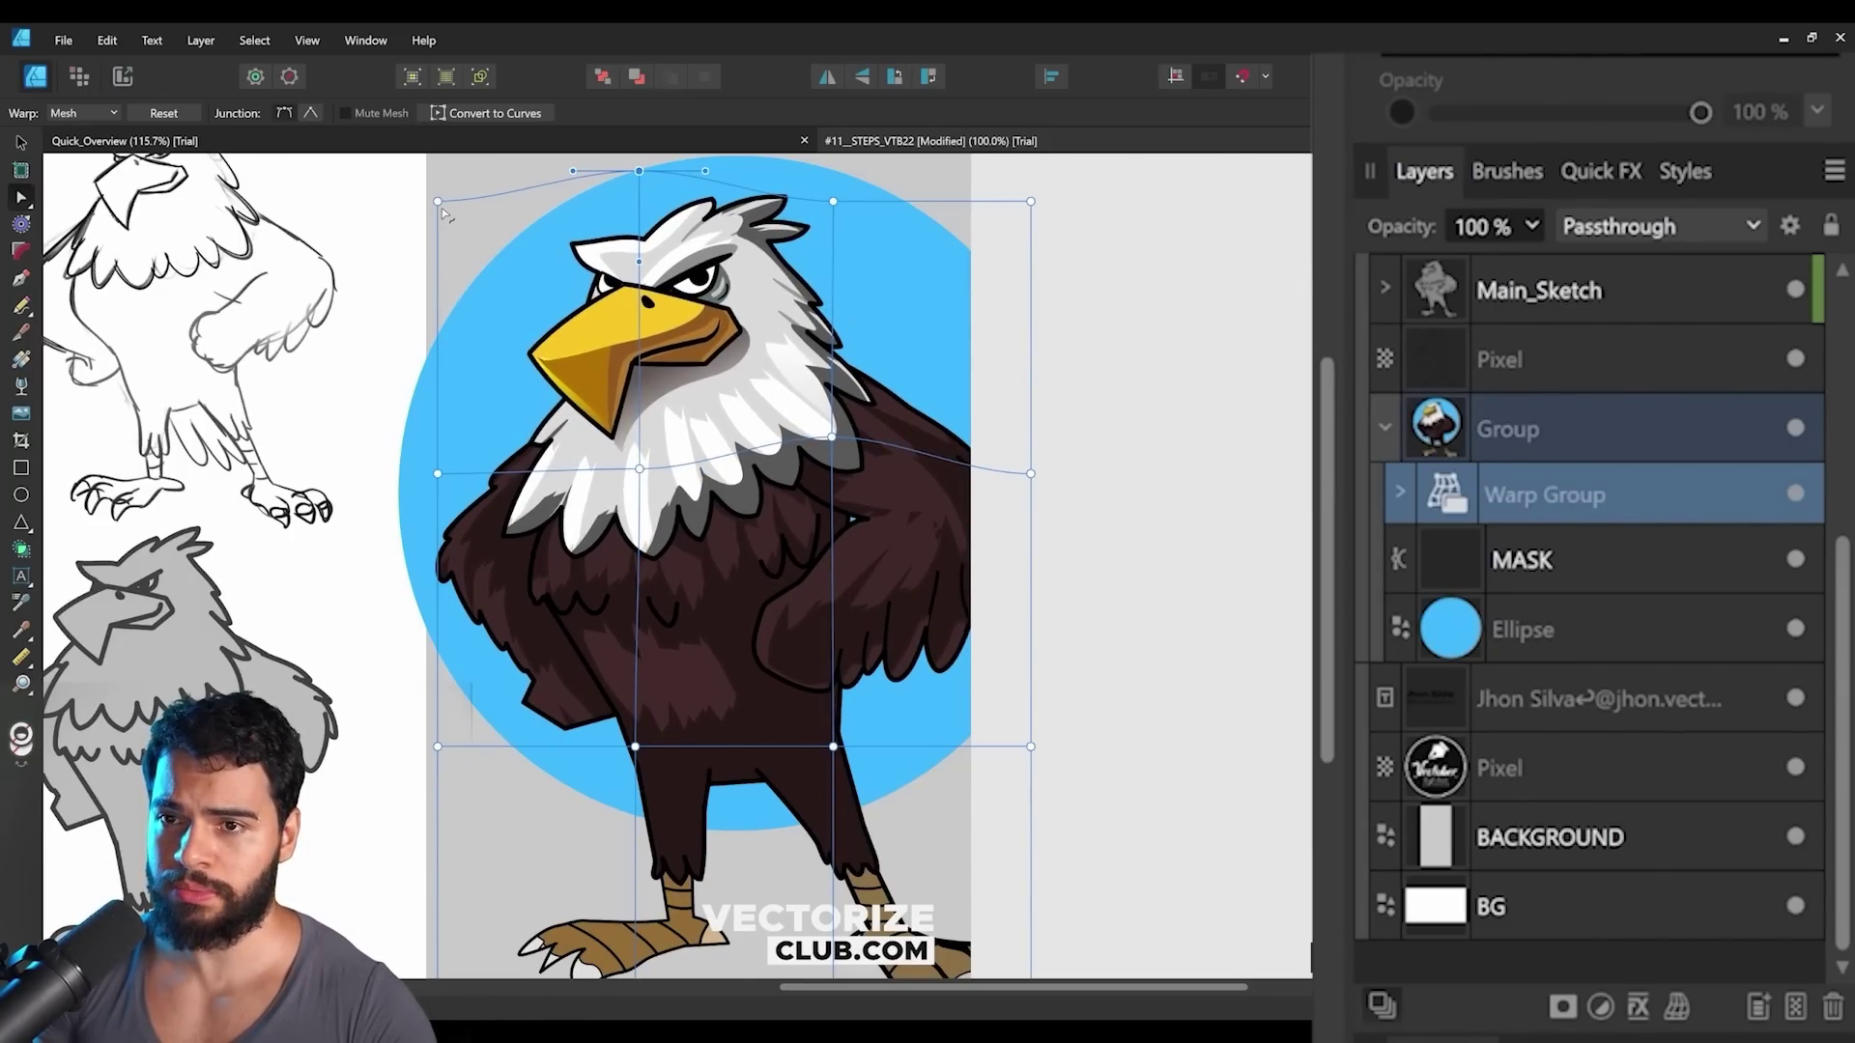
Reshape the mesh's top edge and lower the inner nodes of an added mesh row across the eagle's head.
{"action": "left_click_drag", "start_coordinate": [424, 193], "coordinate": [420, 186]}
{"action": "left_click_drag", "start_coordinate": [638, 171], "coordinate": [645, 200]}
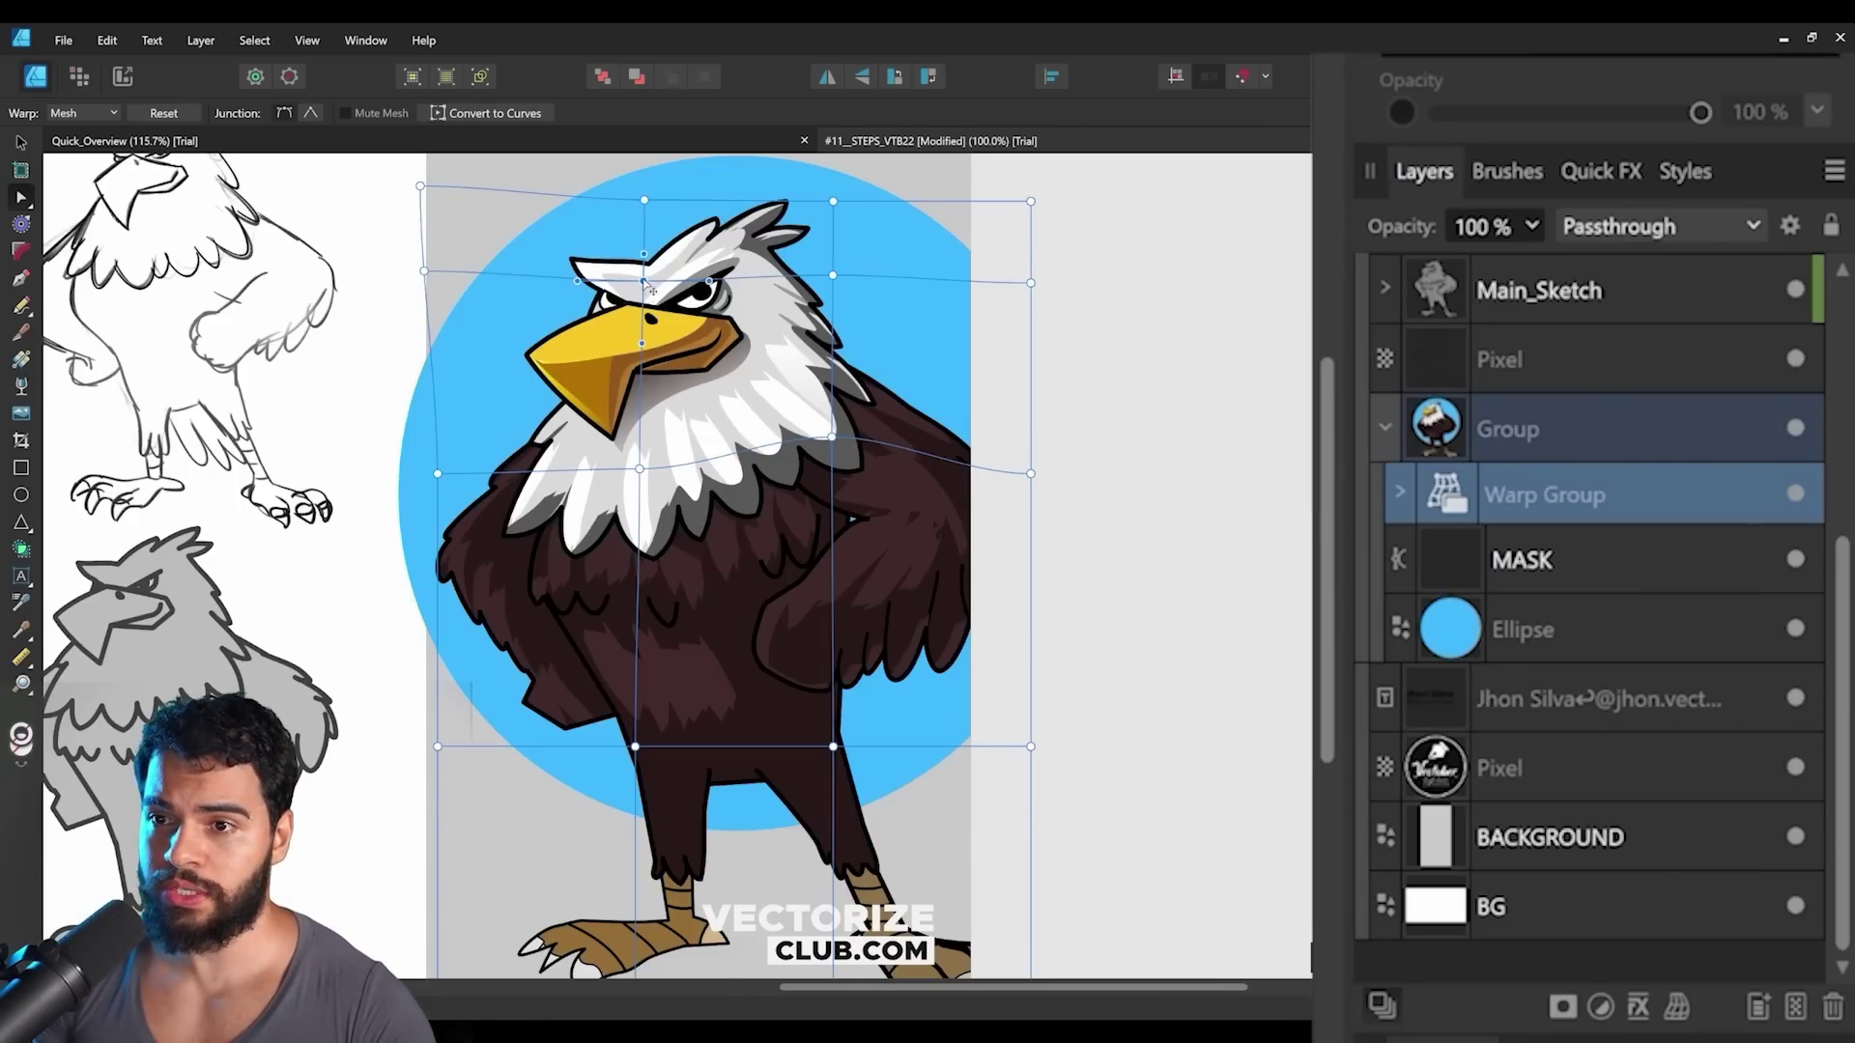
{"action": "left_click_drag", "start_coordinate": [653, 290], "coordinate": [670, 340]}
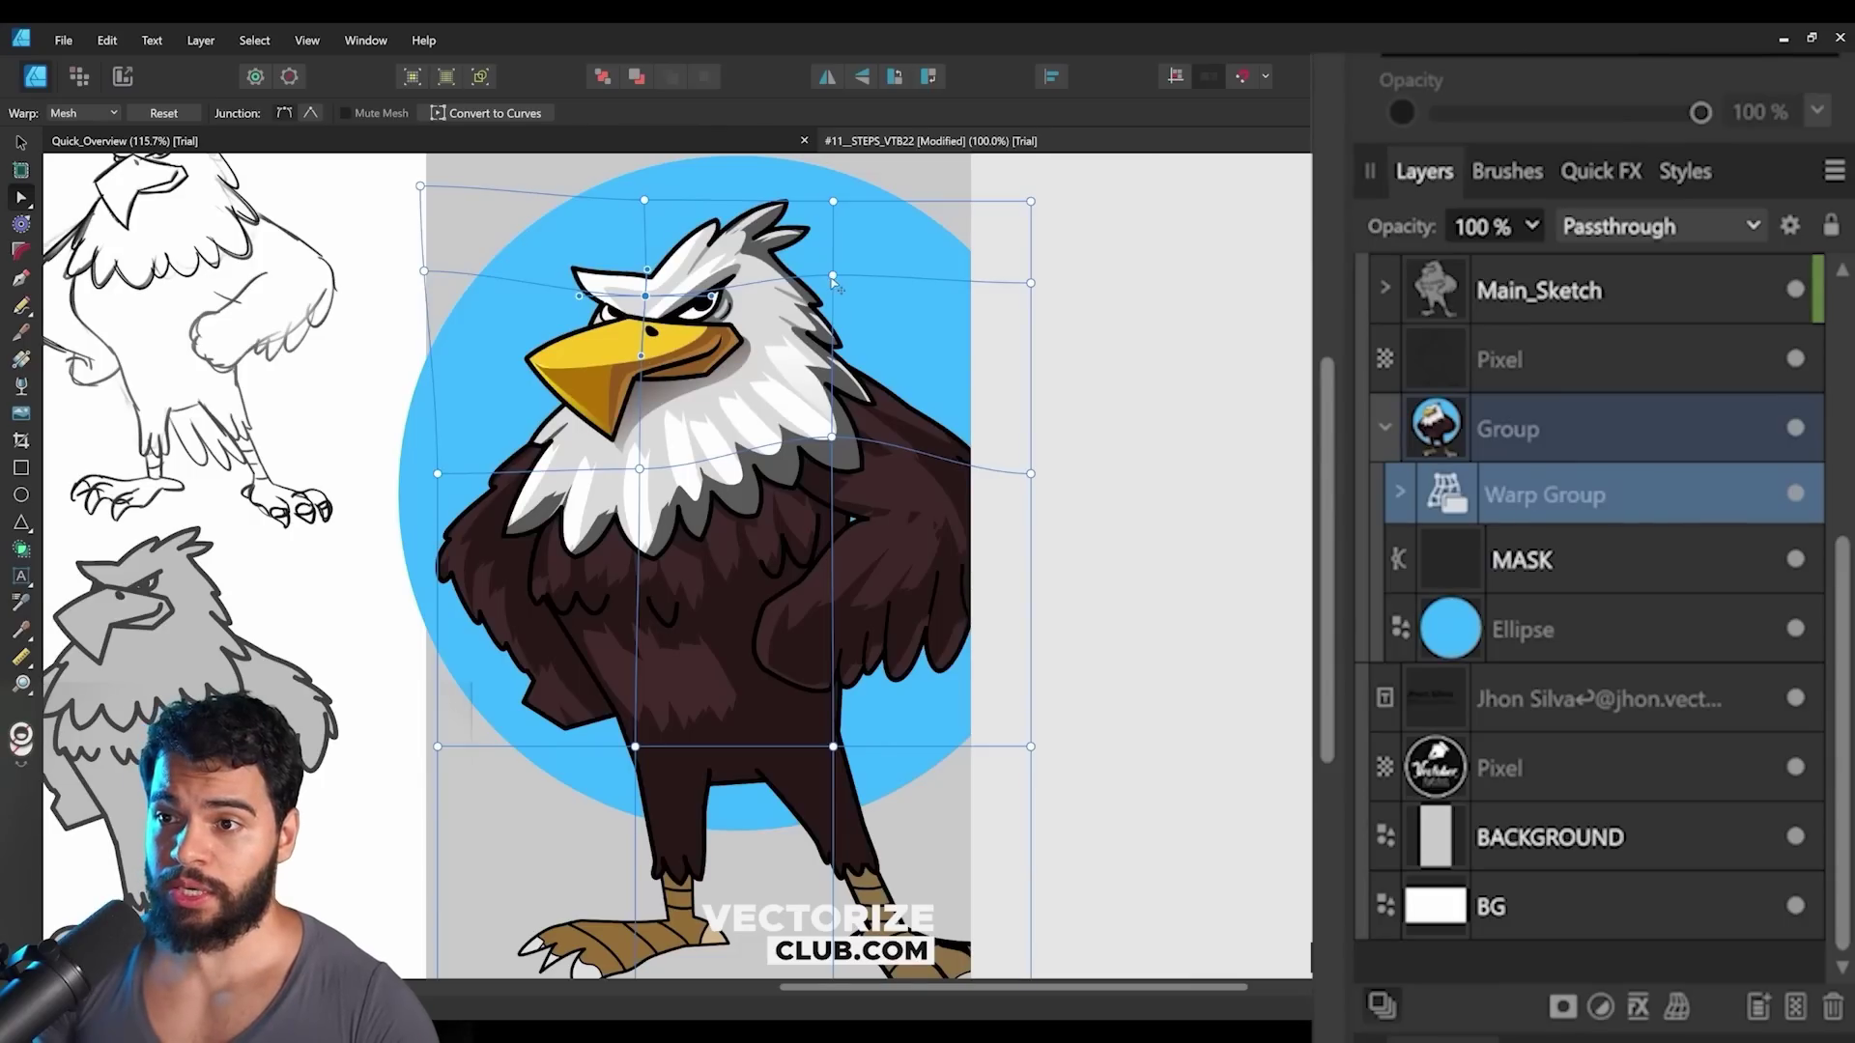
{"action": "left_click_drag", "start_coordinate": [837, 285], "coordinate": [838, 314]}
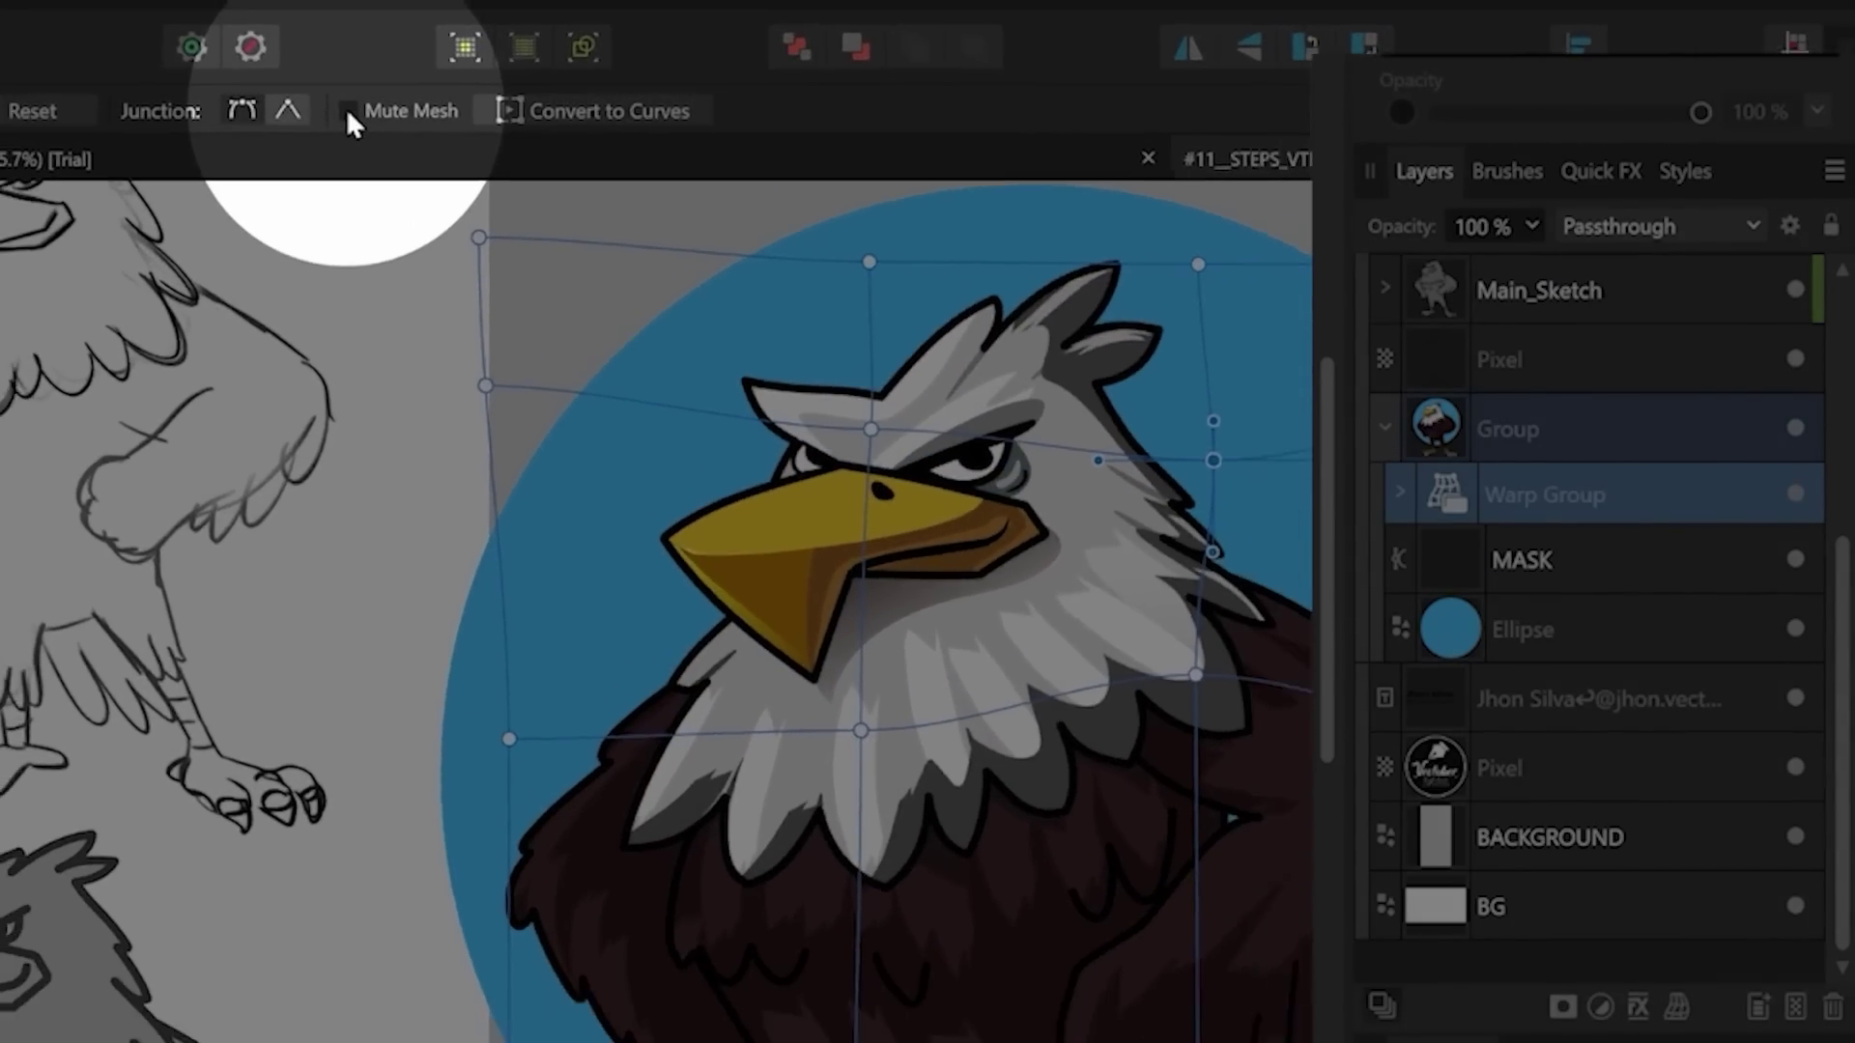
Mute the mesh of the eagle's warp group.
{"action": "left_click", "coordinate": [348, 111]}
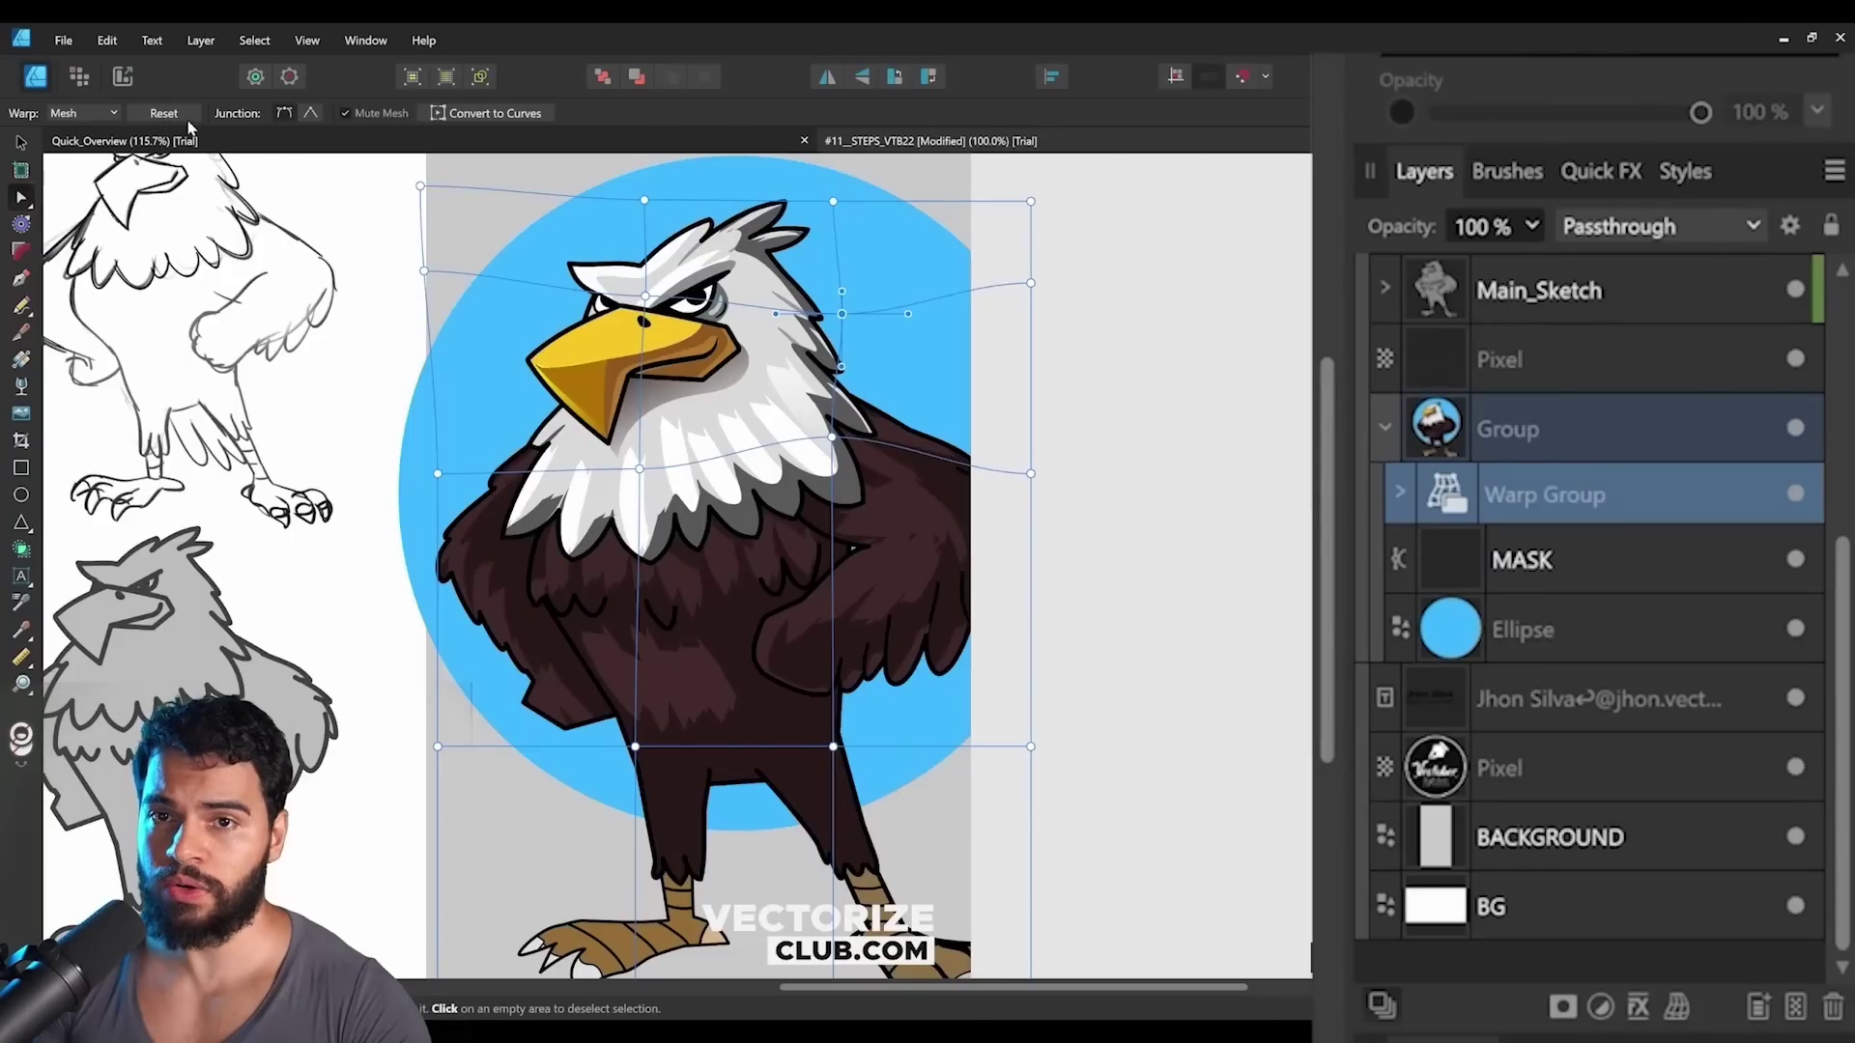
{"action": "left_click_drag", "start_coordinate": [681, 383], "coordinate": [737, 390]}
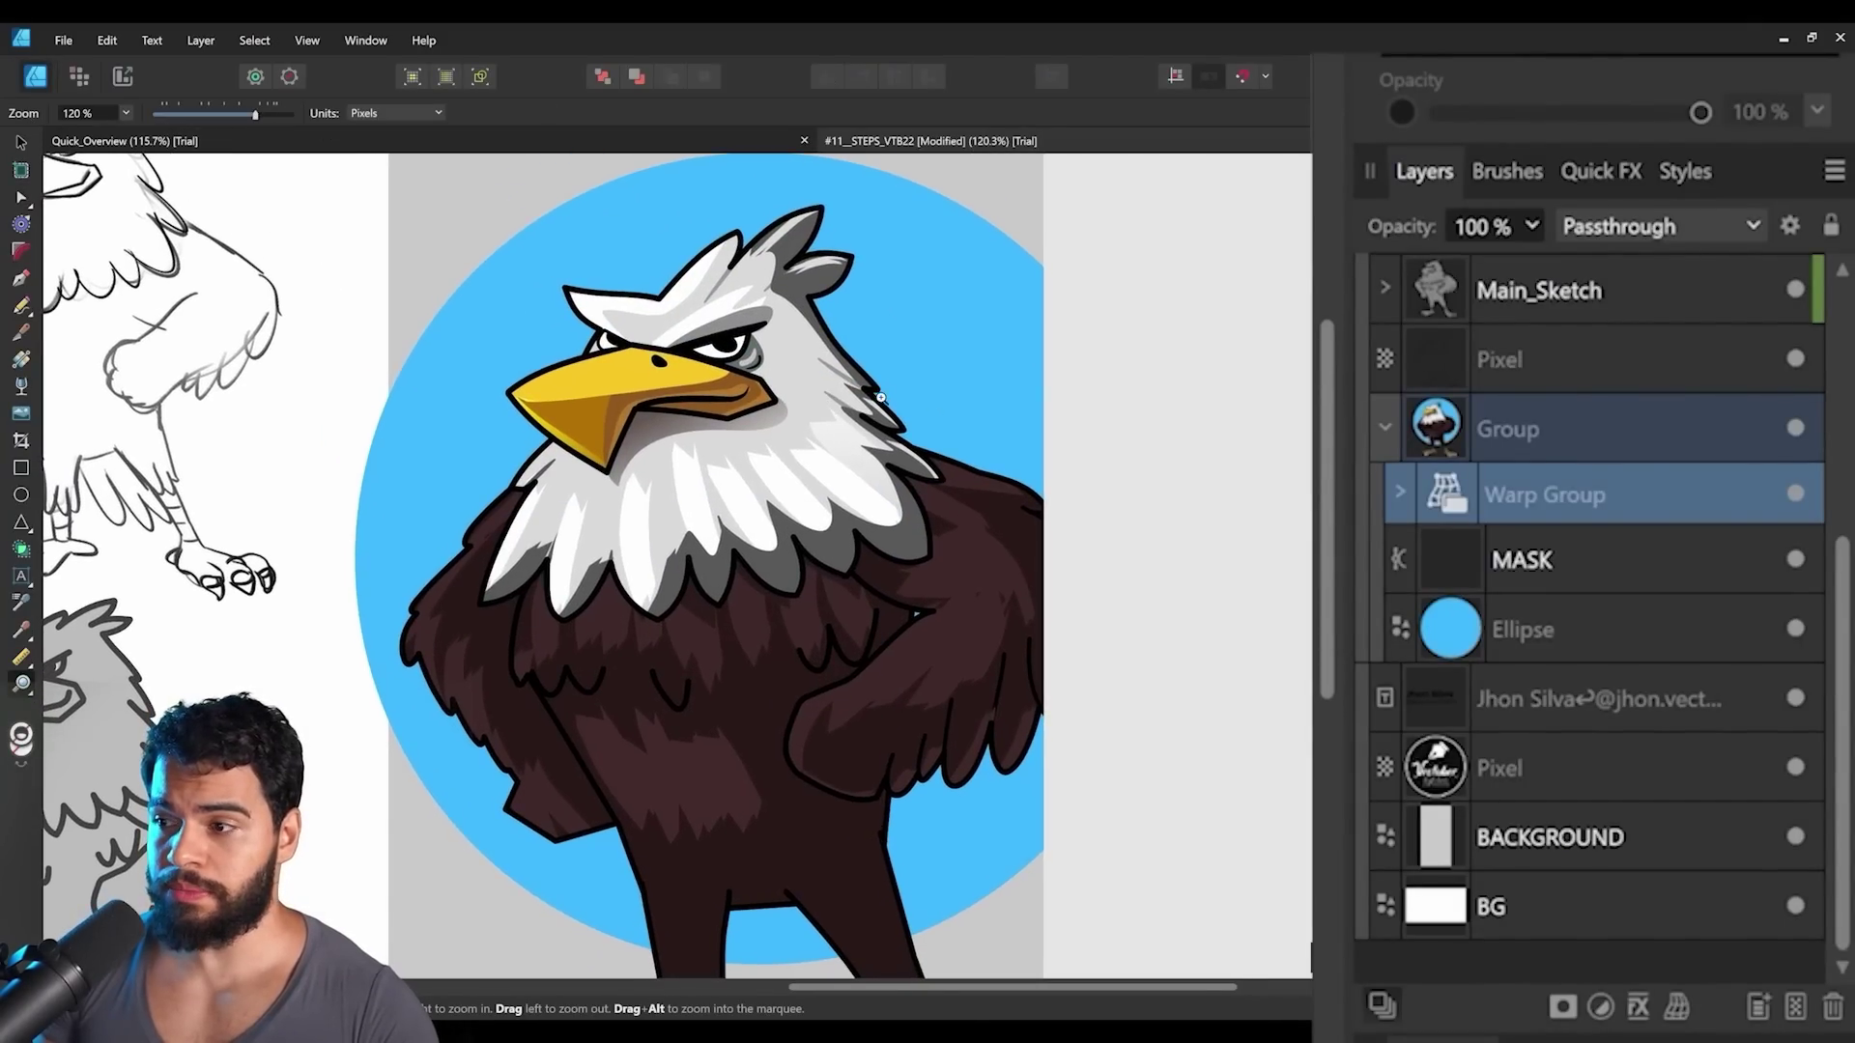
Select the eagle's white head curve inside the warp group and show its original unwarped nodes.
{"action": "key", "text": "v"}
{"action": "left_click", "coordinate": [816, 338]}
{"action": "left_click", "coordinate": [784, 345]}
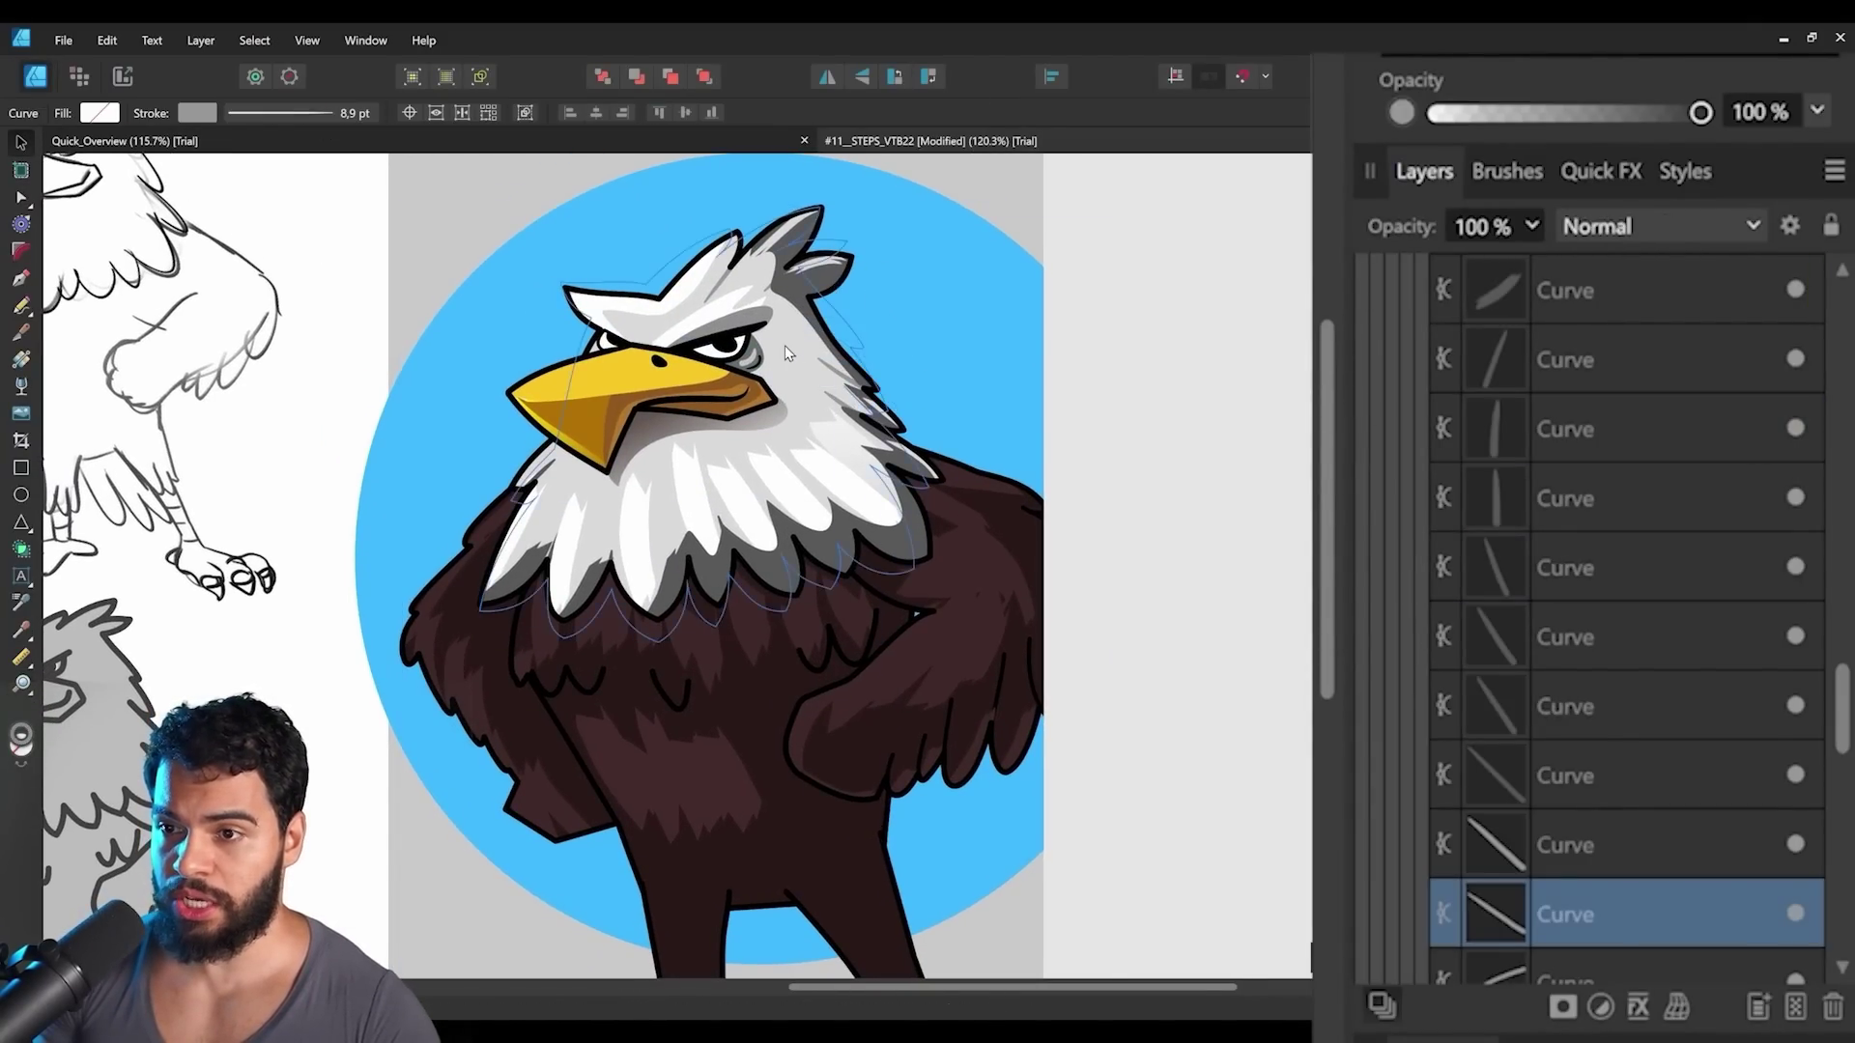
{"action": "key", "text": "z"}
{"action": "left_click_drag", "start_coordinate": [807, 326], "coordinate": [885, 334]}
{"action": "key", "text": "a"}
{"action": "scroll", "coordinate": [1565, 495], "scroll_direction": "up", "scroll_amount": 2}
{"action": "scroll", "coordinate": [1565, 495], "scroll_direction": "up", "scroll_amount": 3}
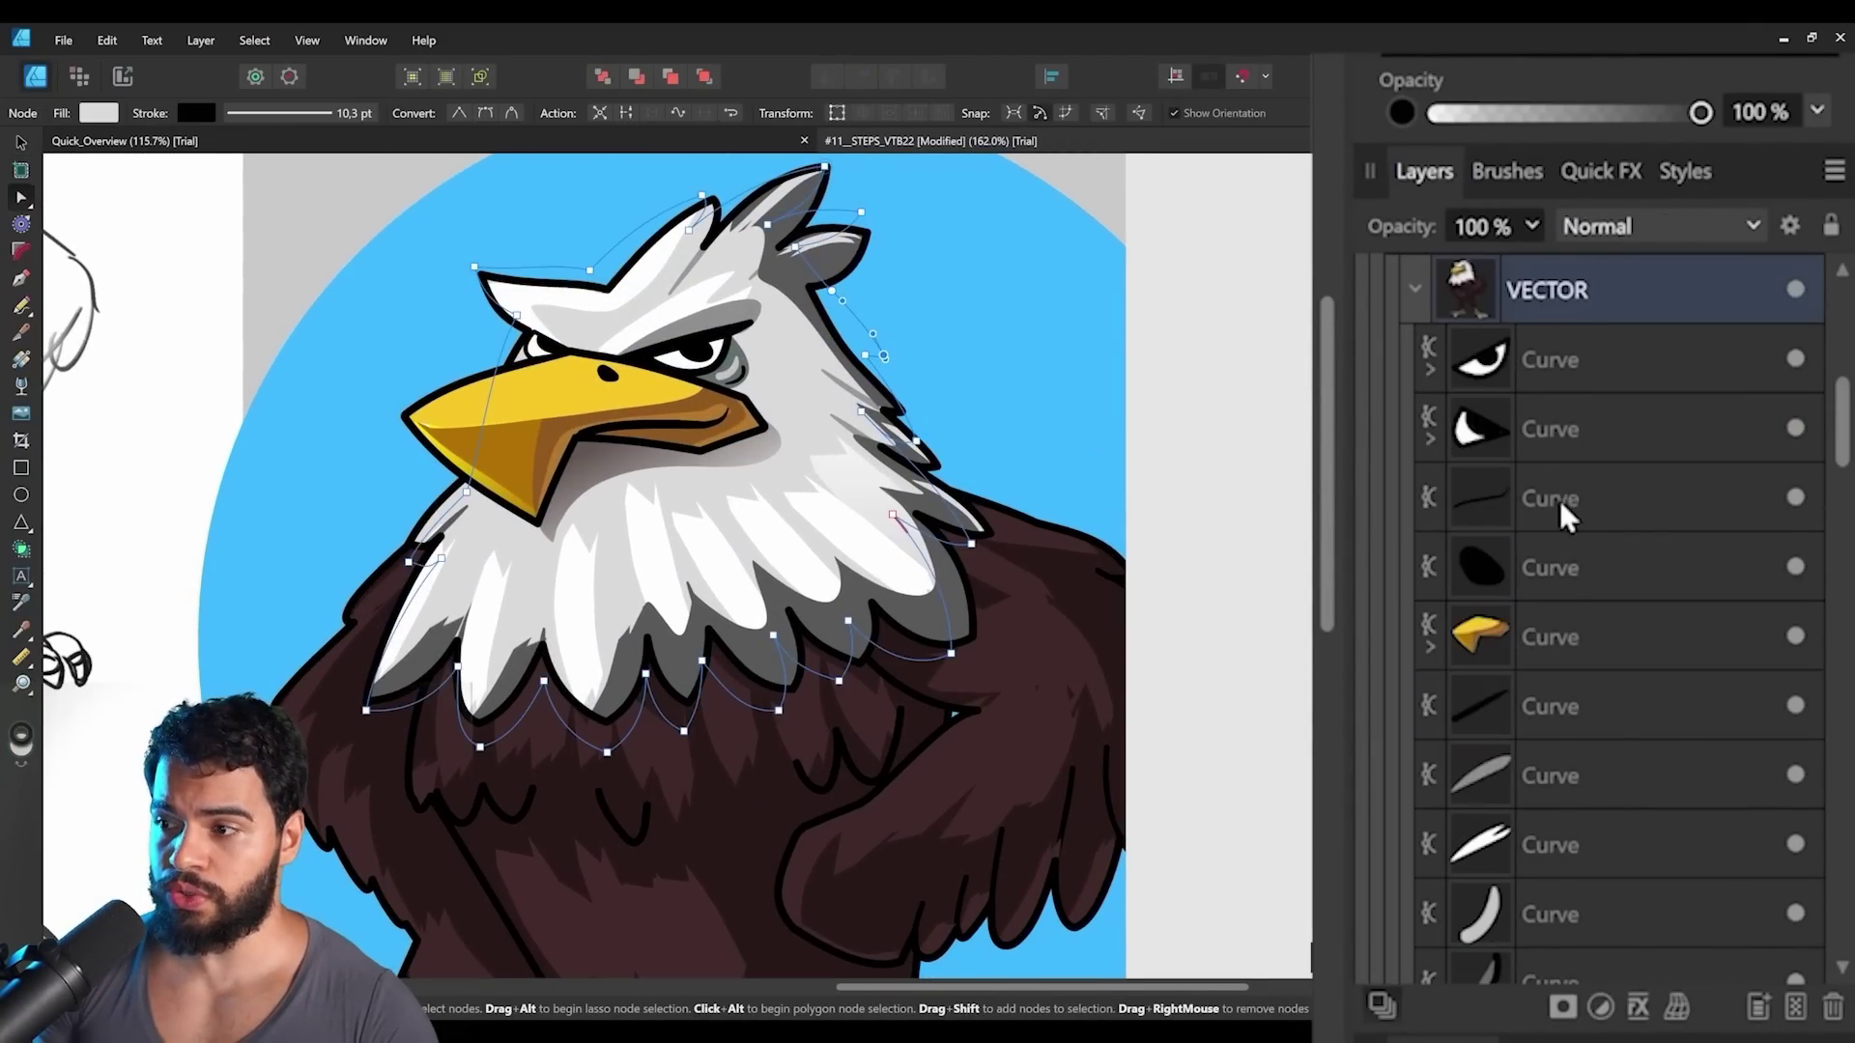
Select the eagle's warp group and convert it to curves.
{"action": "left_click", "coordinate": [1461, 427]}
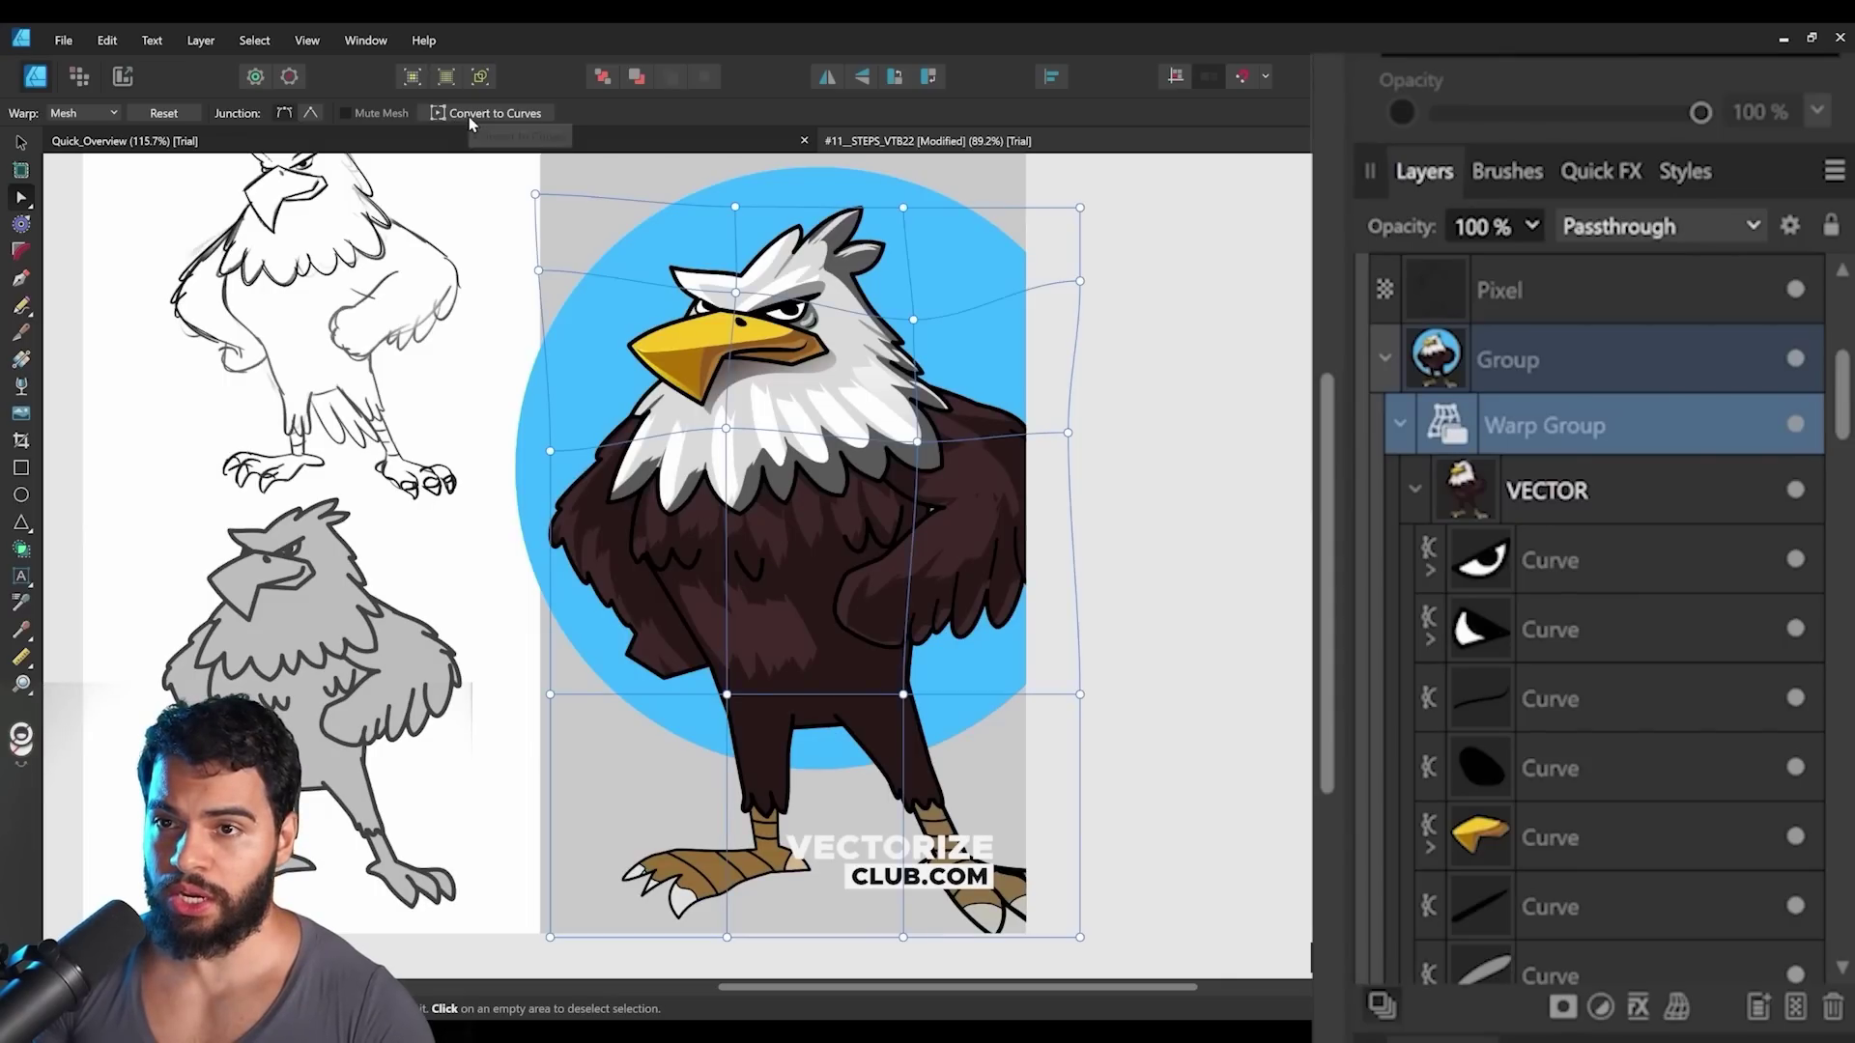
{"action": "key", "text": "z"}
{"action": "left_click_drag", "start_coordinate": [883, 314], "coordinate": [947, 397]}
{"action": "left_click", "coordinate": [1445, 436]}
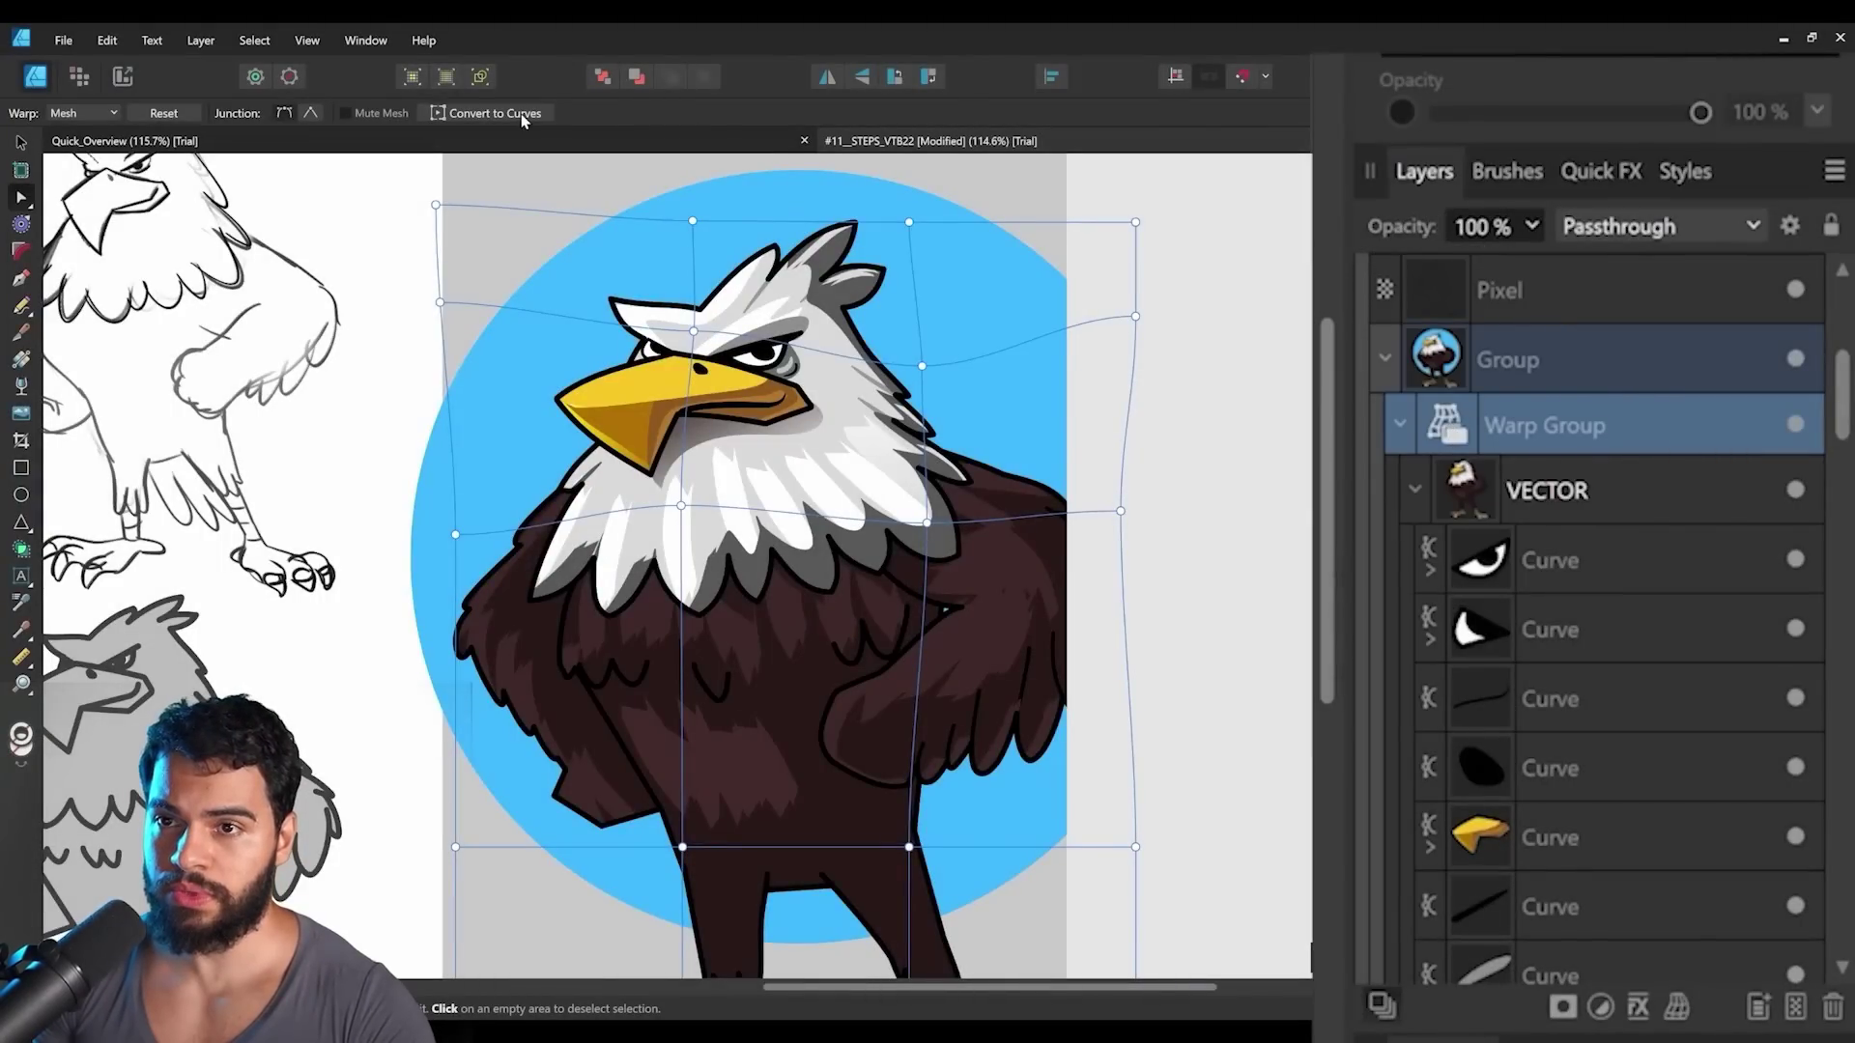
{"action": "left_click", "coordinate": [523, 114]}
Select the white head curve in the converted group and examine how its nodes follow the warped outline.
{"action": "scroll", "coordinate": [918, 346], "scroll_direction": "up", "scroll_amount": 4}
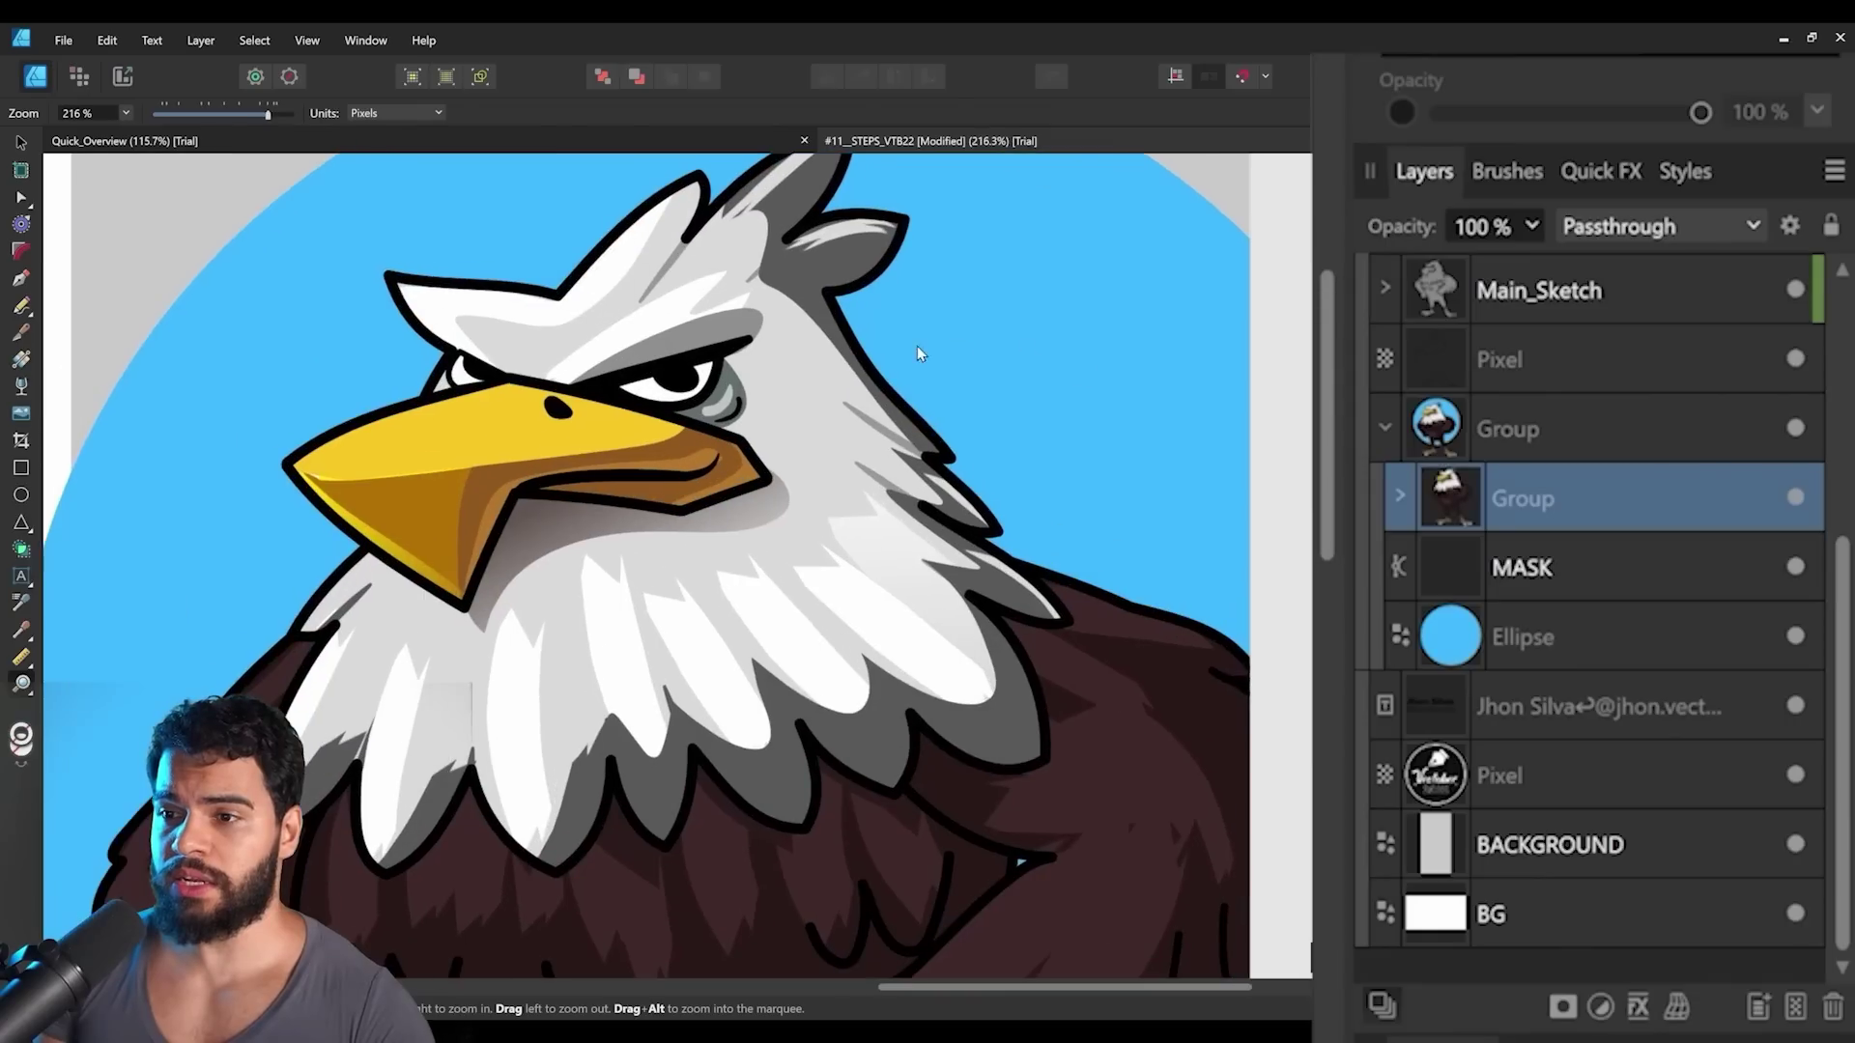
{"action": "double_click", "coordinate": [860, 356]}
{"action": "key", "text": "z"}
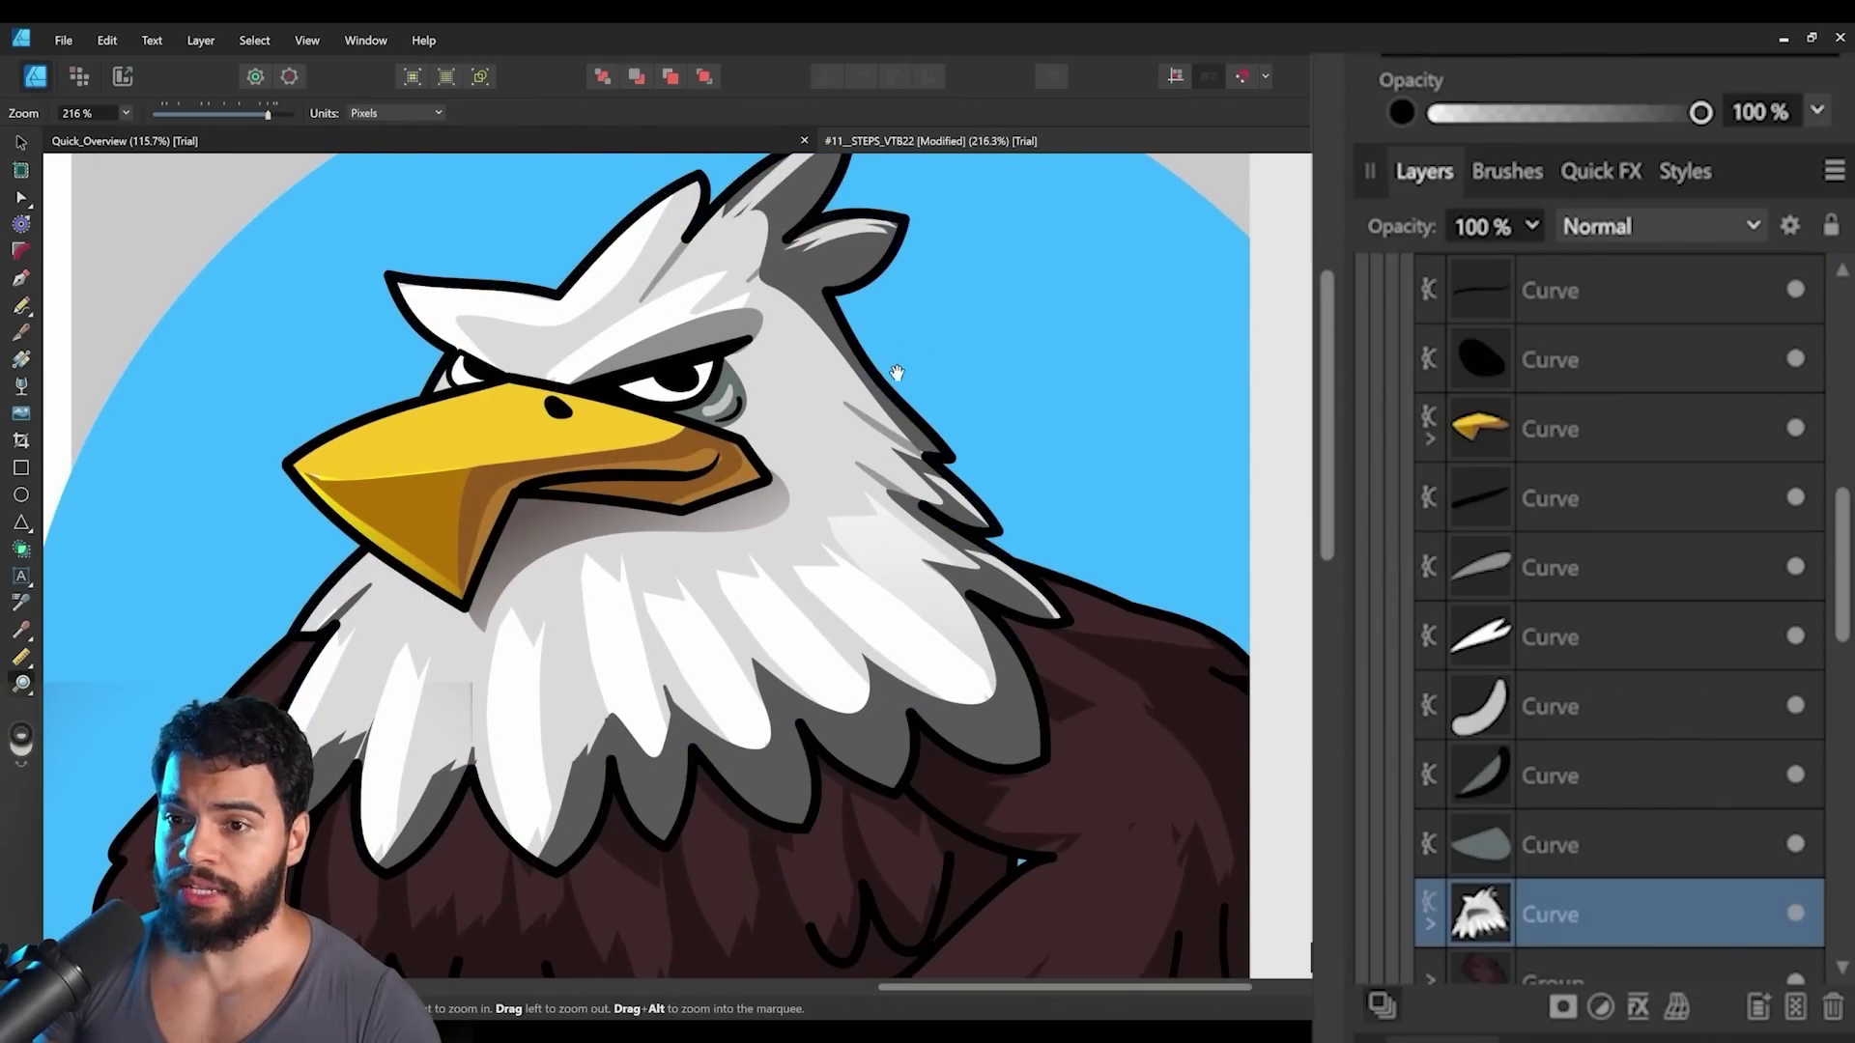
{"action": "key", "text": "a"}
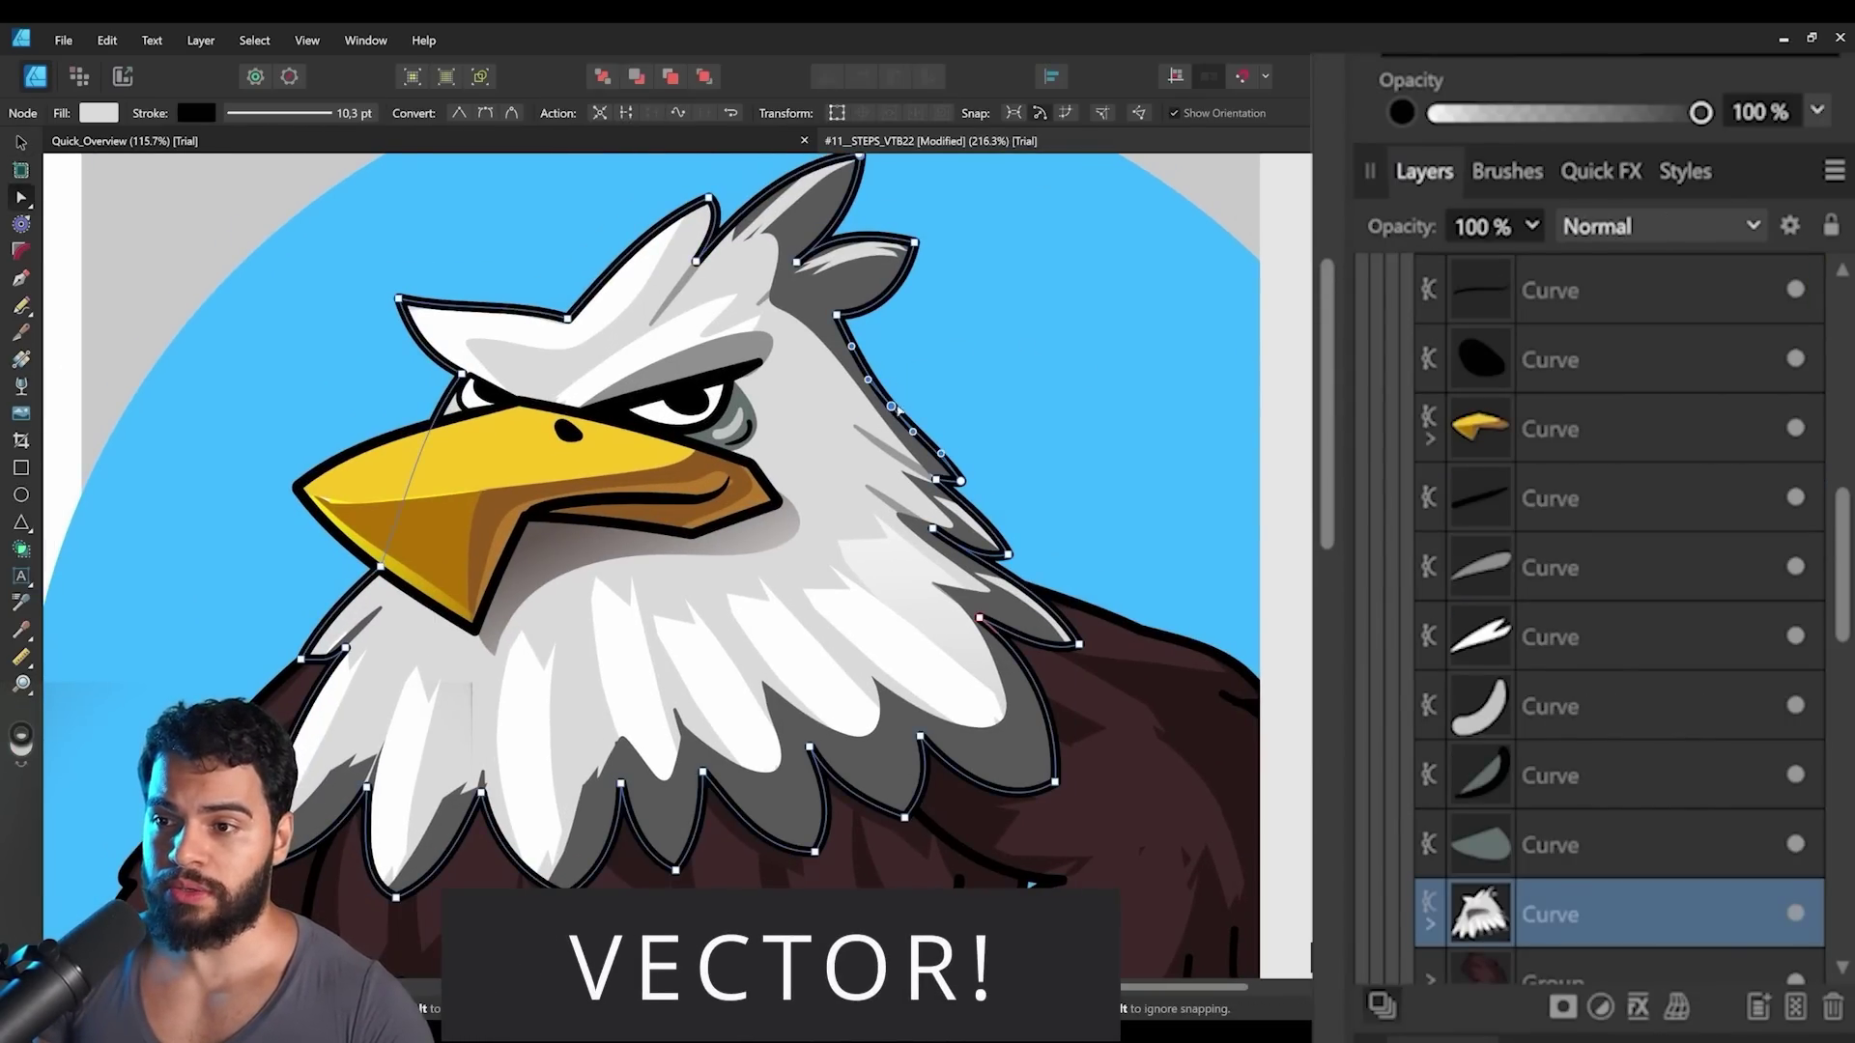
{"action": "key", "text": "z"}
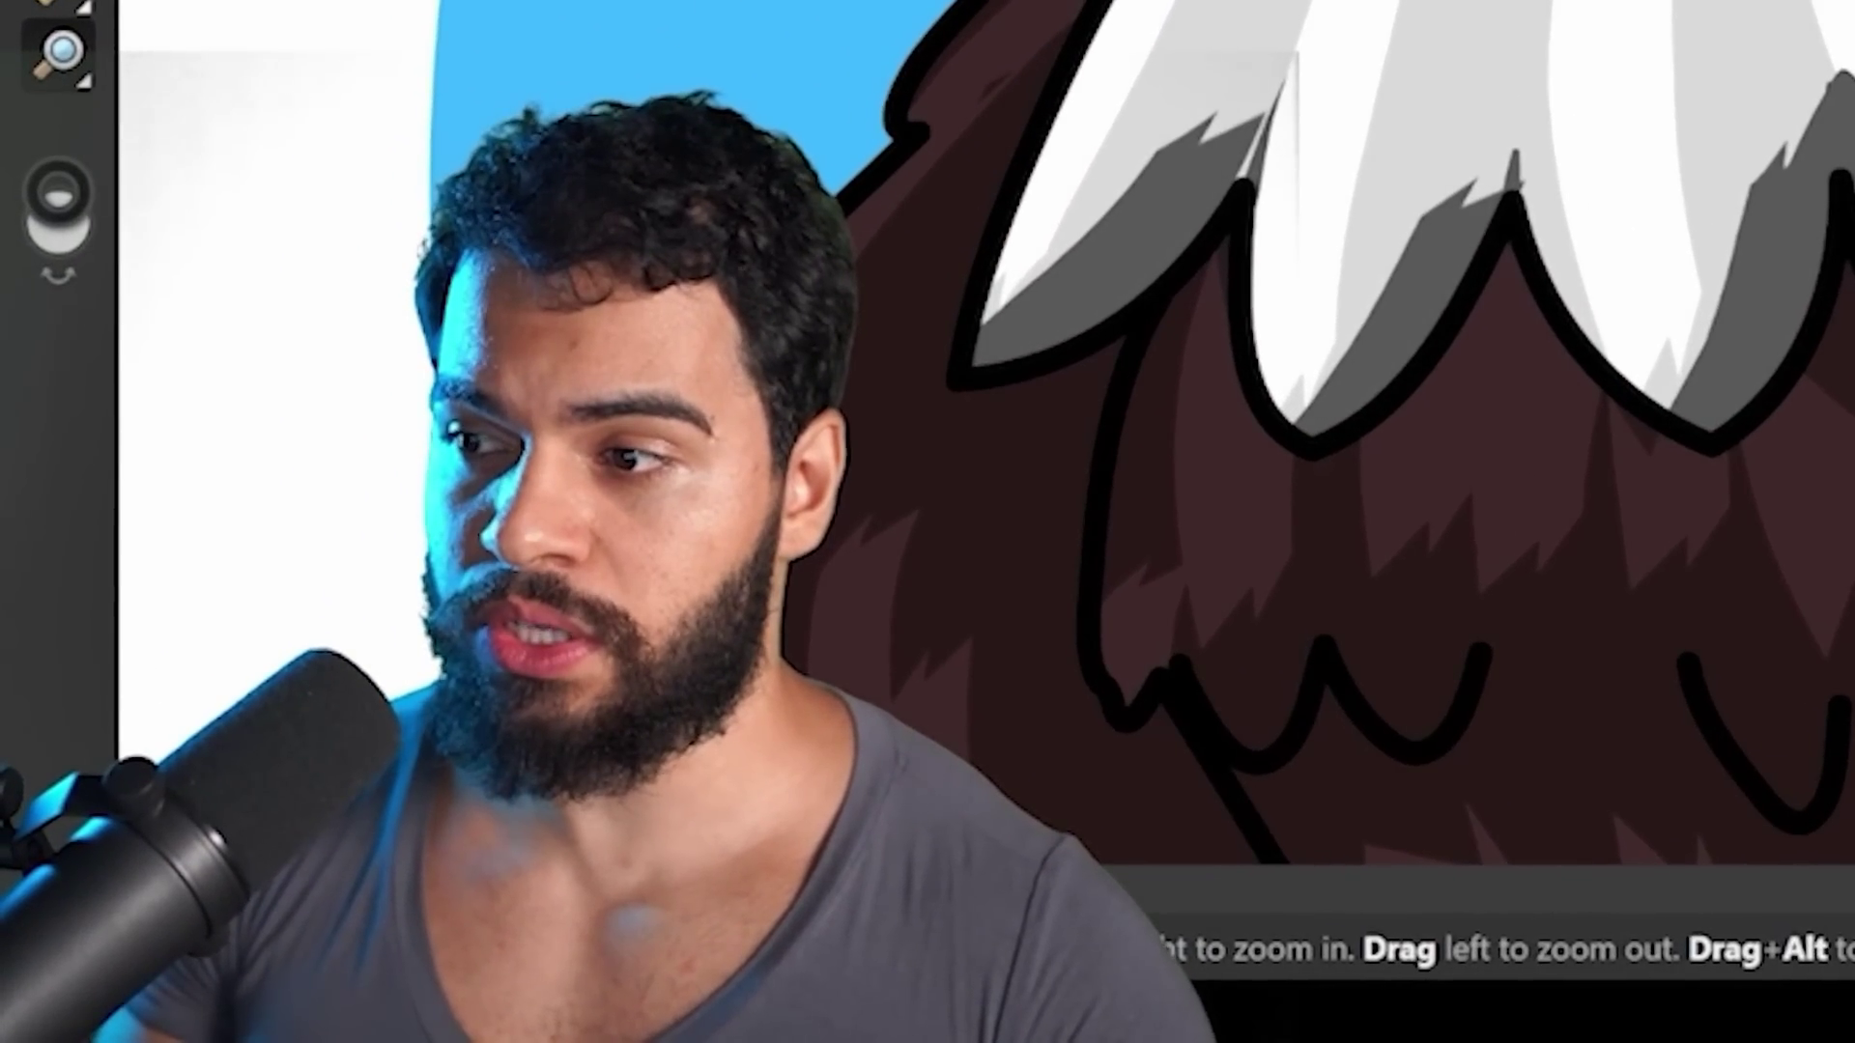
Draw a diagonal blue line about 855 px long with a 48.7 pt stroke on artboard 4 of the Quick_Overview document.
{"action": "key", "text": "ctrl+d"}
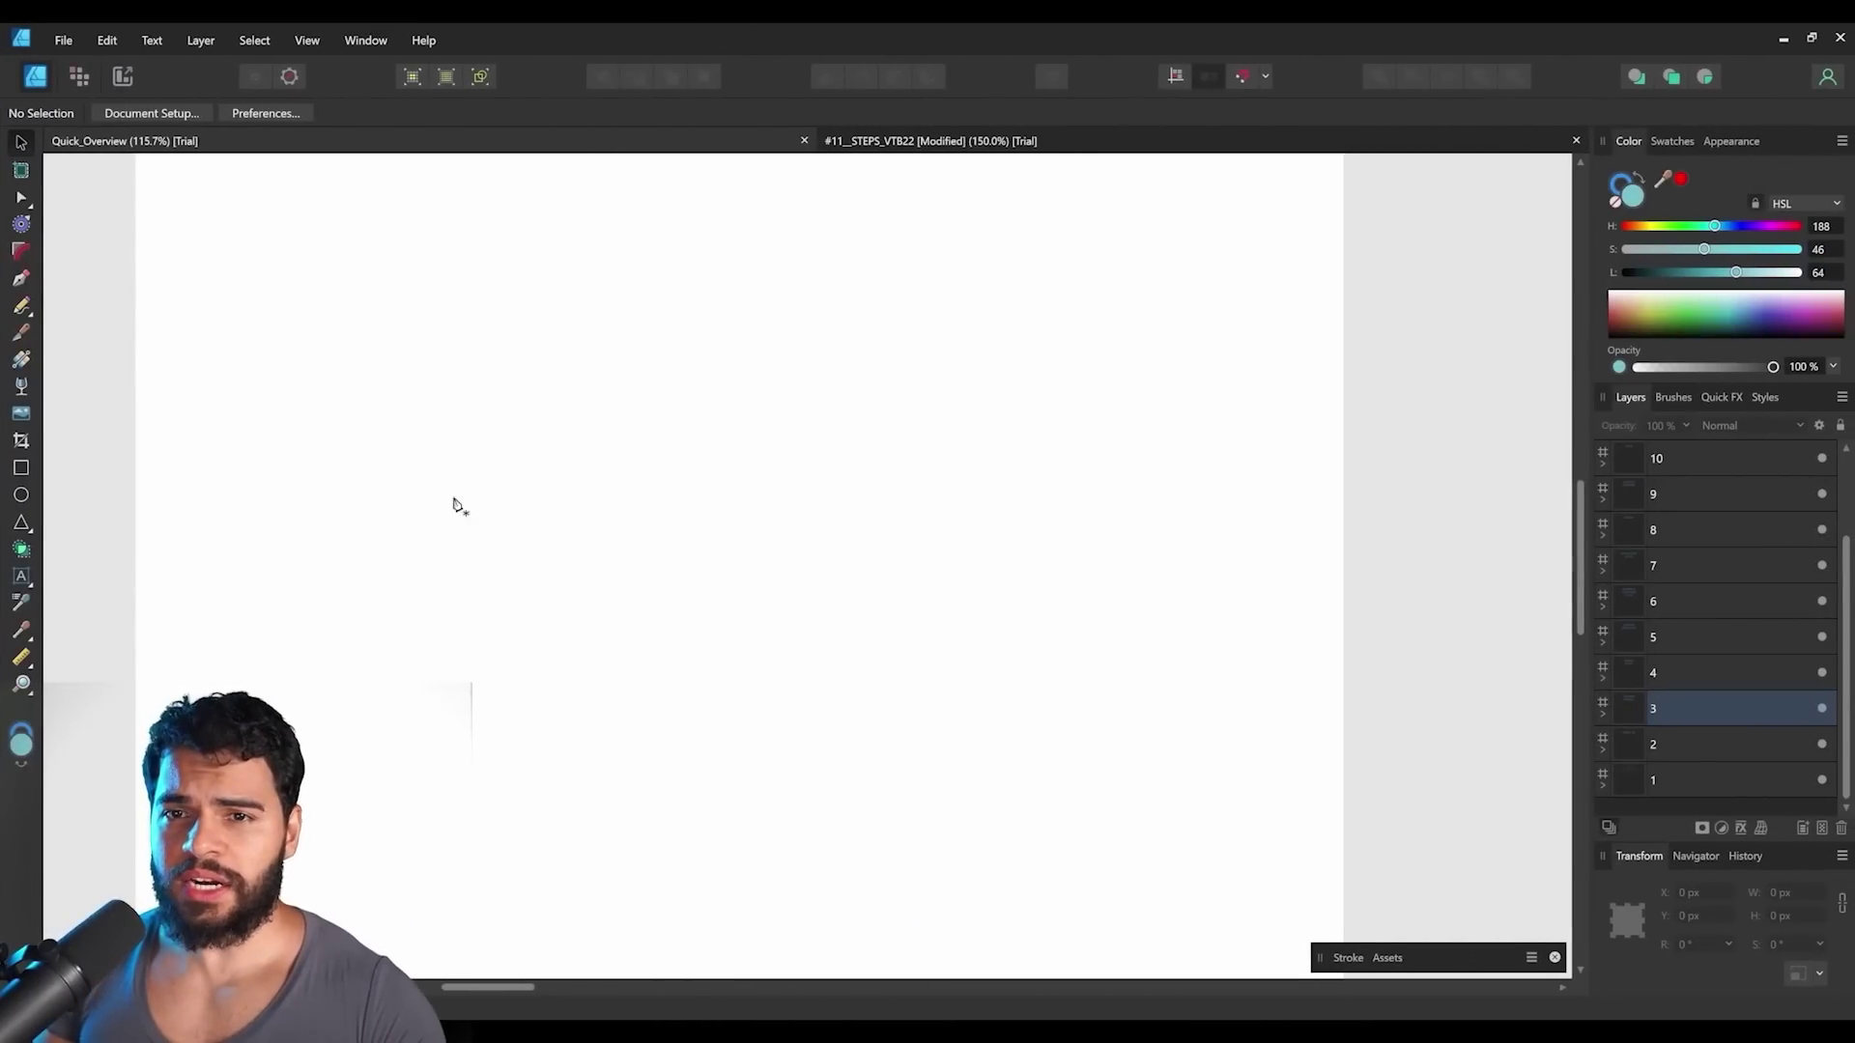
{"action": "key", "text": "p"}
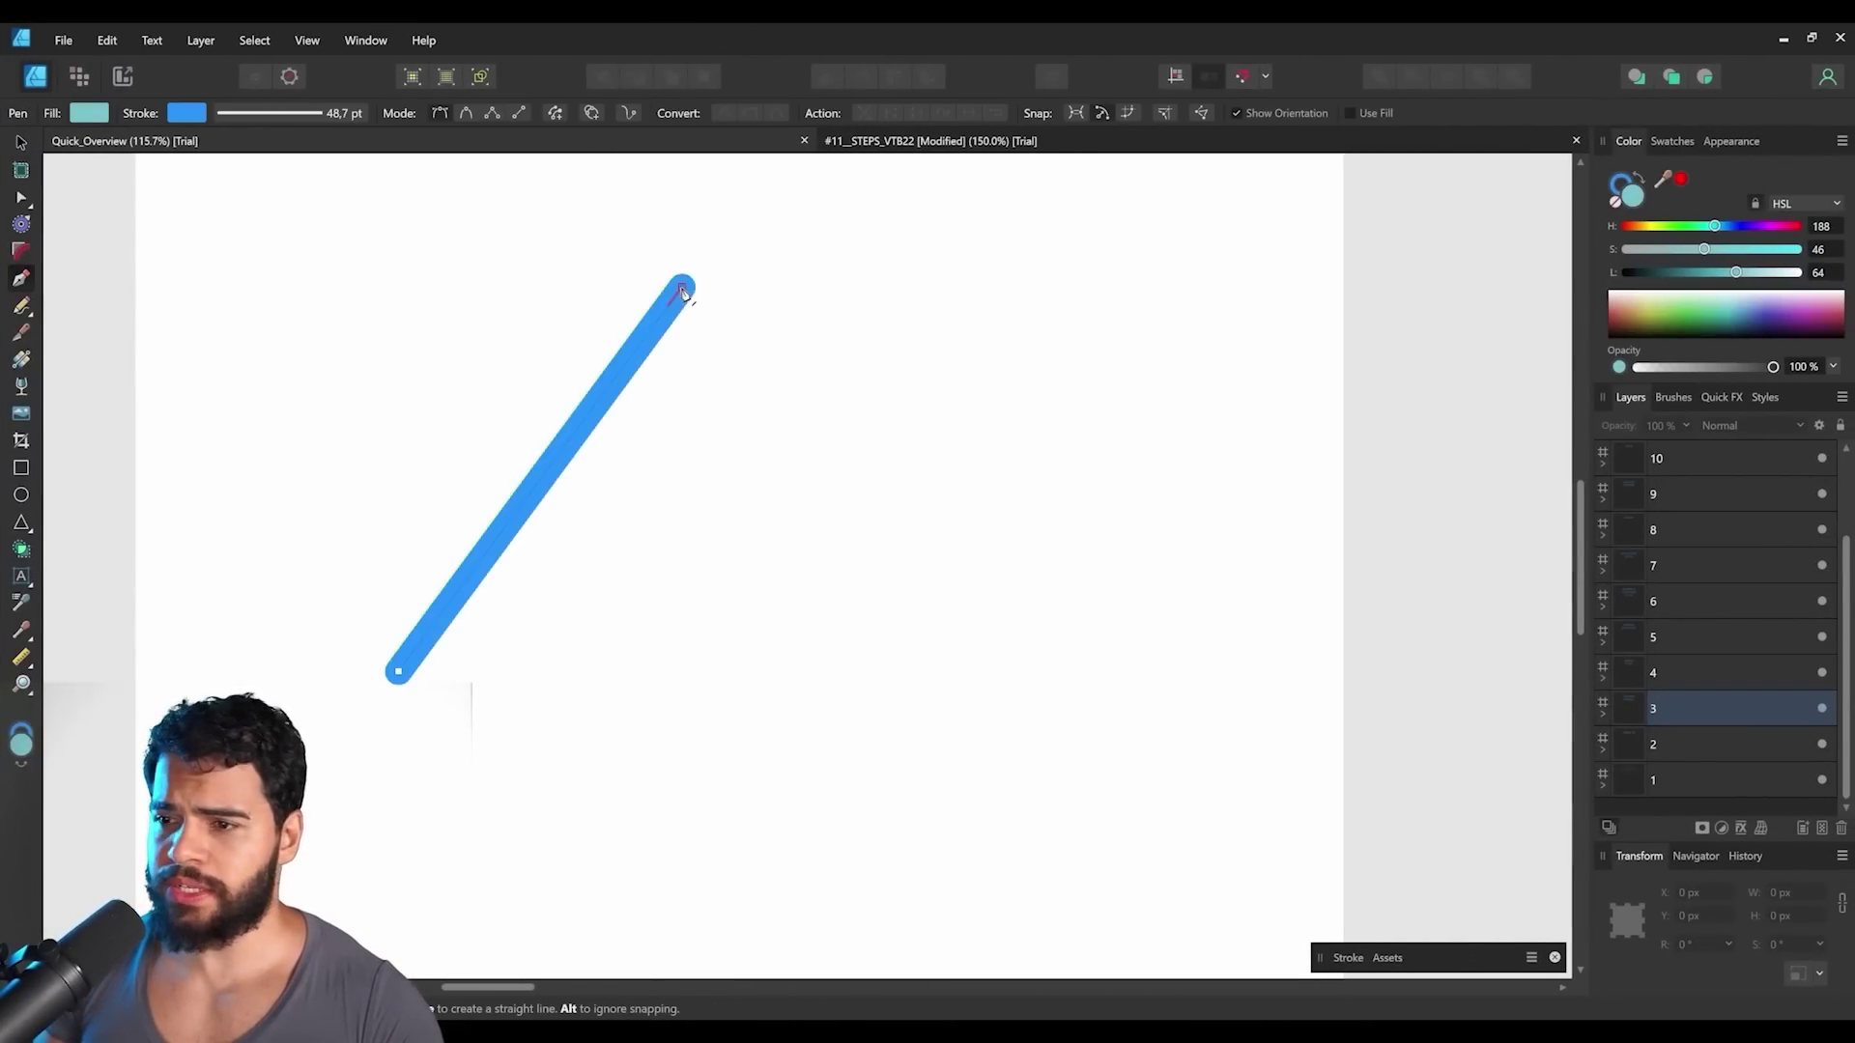
{"action": "left_click", "coordinate": [682, 292]}
{"action": "key", "text": "v"}
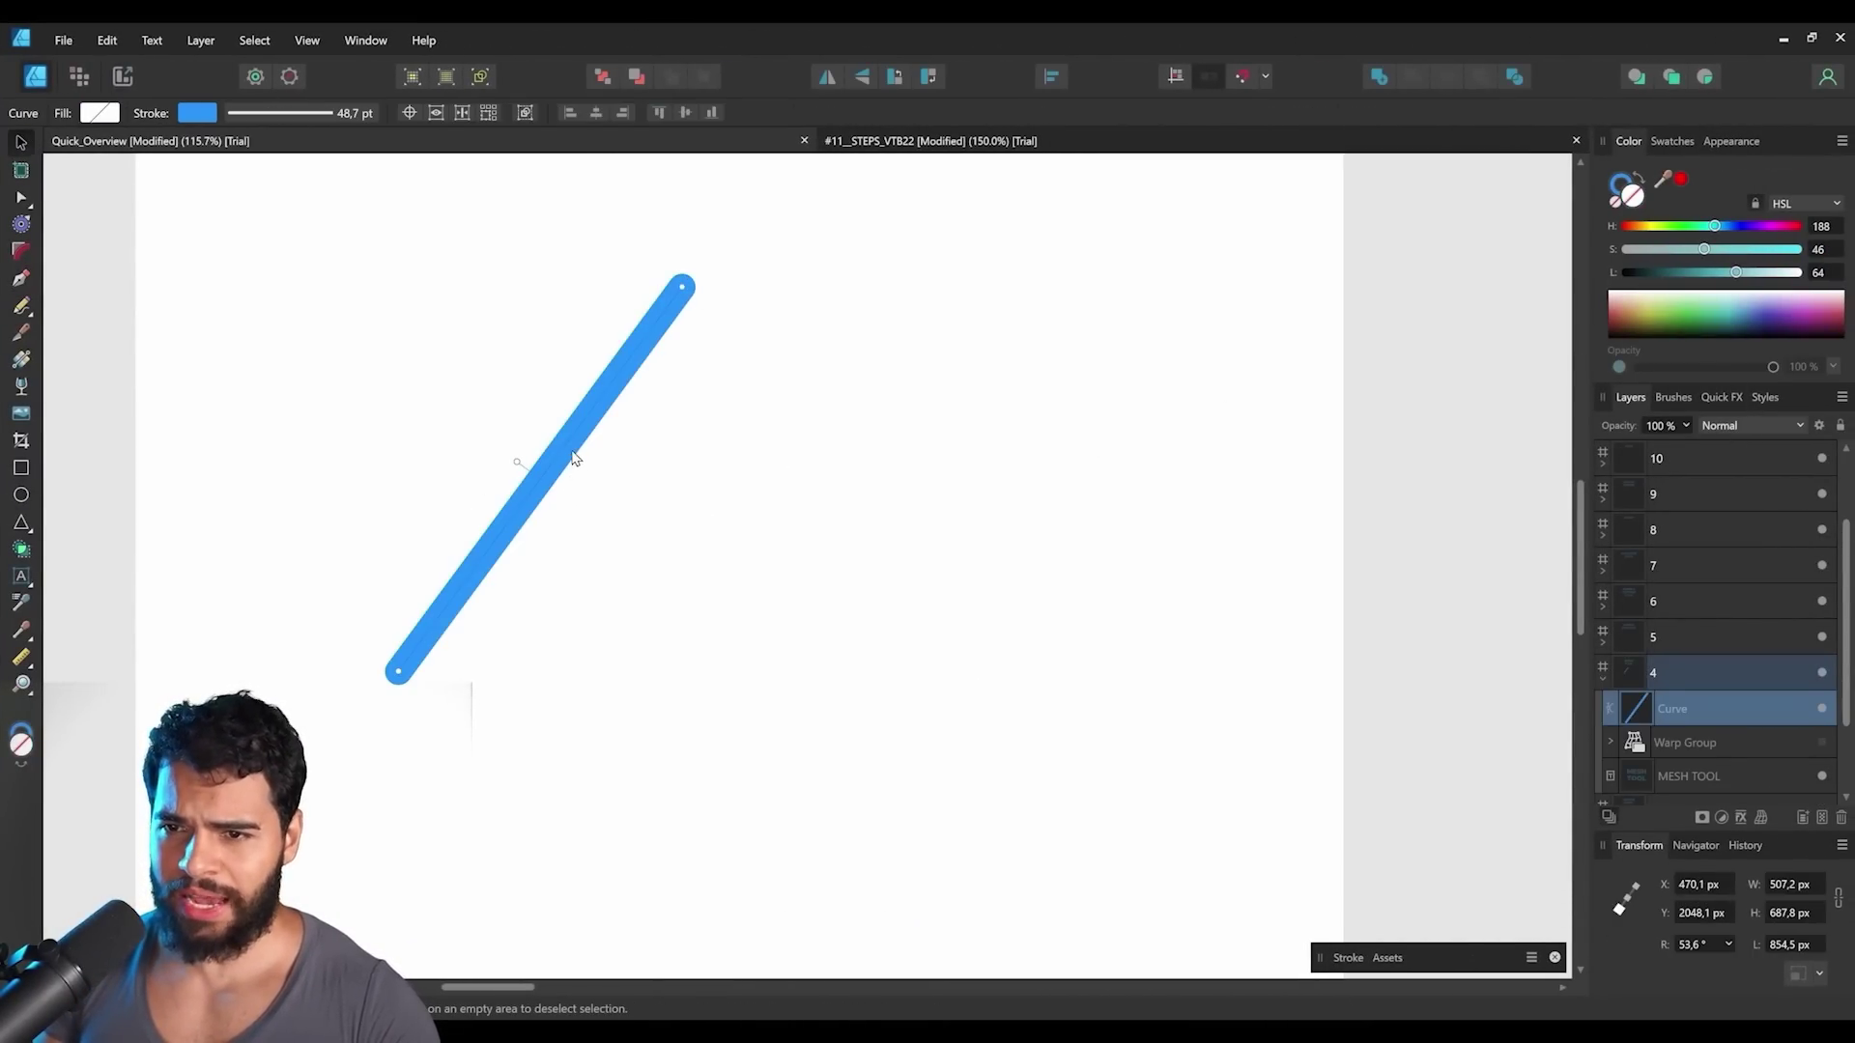
Duplicate the diagonal line into a row of six evenly spaced parallel lines, and shift all six slightly to the right.
{"action": "key", "text": "ctrl+j"}
{"action": "key", "text": "ctrl+j"}
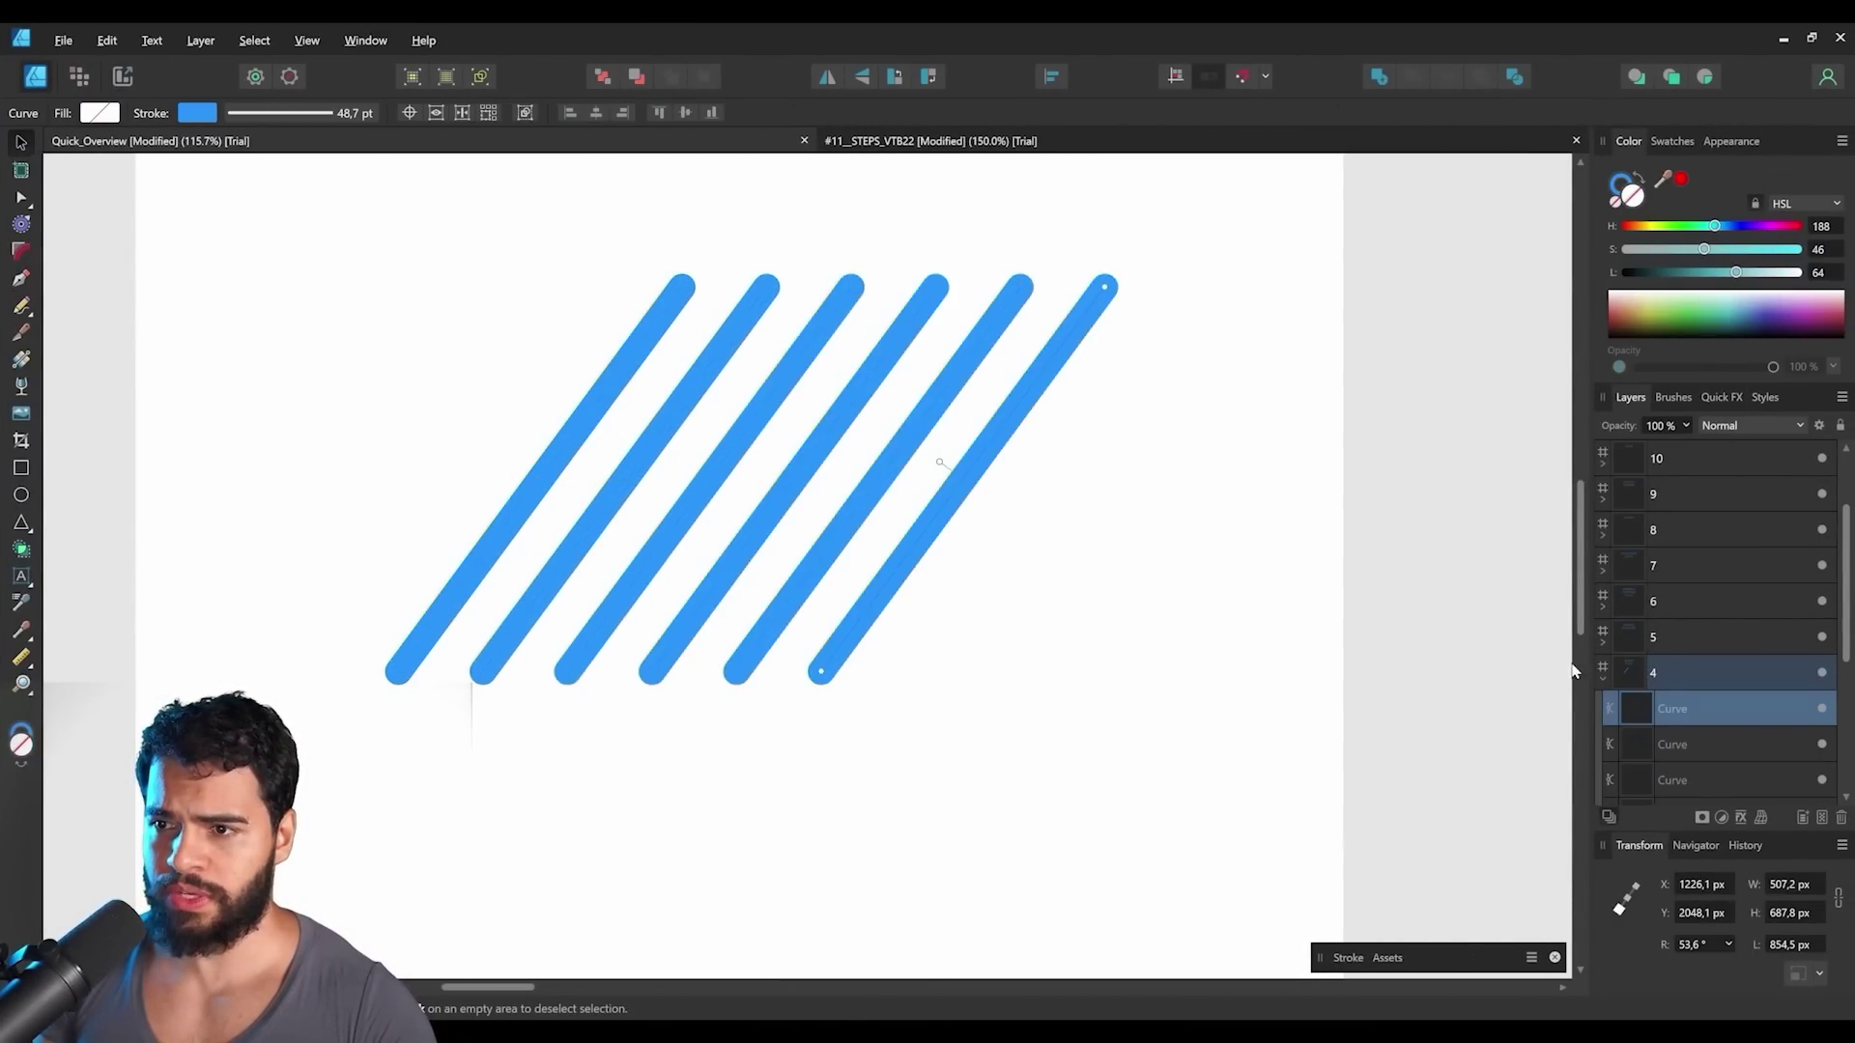
{"action": "scroll", "coordinate": [1799, 710], "scroll_direction": "down", "scroll_amount": 1}
{"action": "scroll", "coordinate": [1674, 730], "scroll_direction": "down", "scroll_amount": 1}
{"action": "left_click", "coordinate": [1683, 680], "text": "shift"}
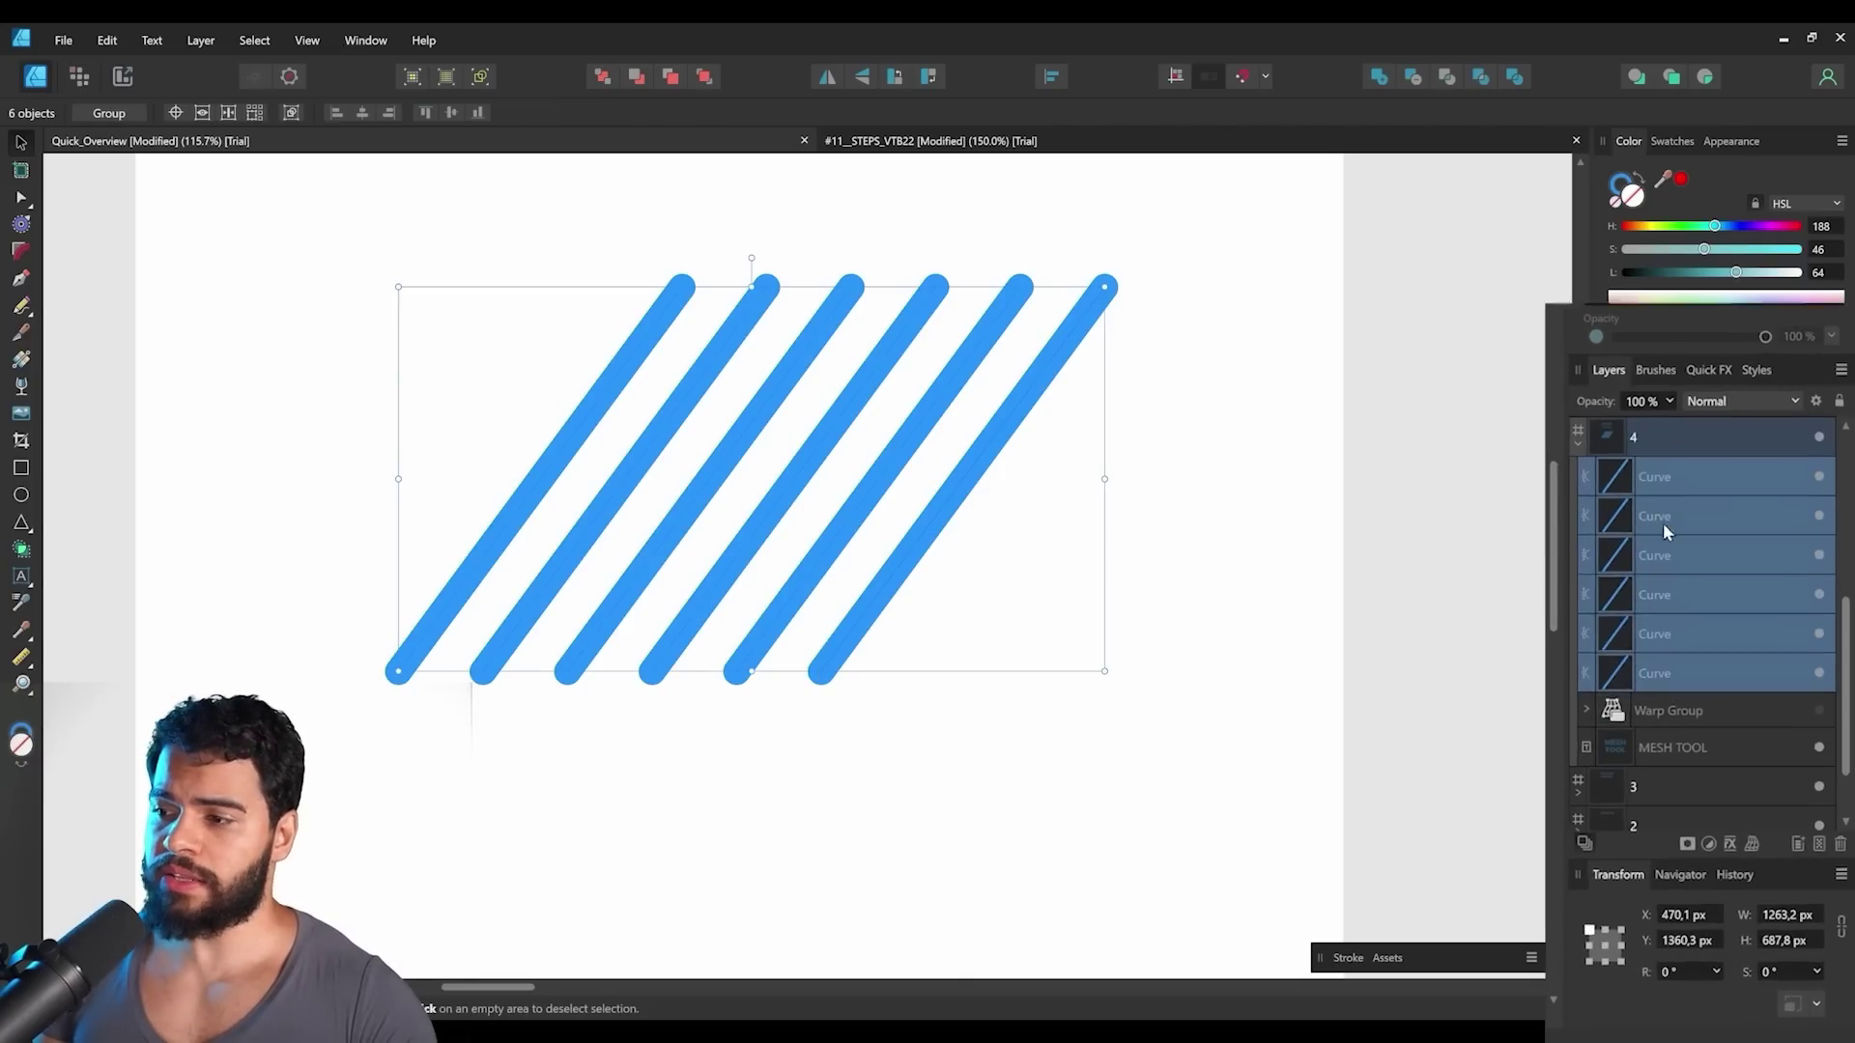
{"action": "mouse_move", "coordinate": [875, 468]}
{"action": "left_mouse_down"}
{"action": "mouse_move", "coordinate": [863, 494]}
{"action": "mouse_move", "coordinate": [896, 460]}
{"action": "left_mouse_up"}
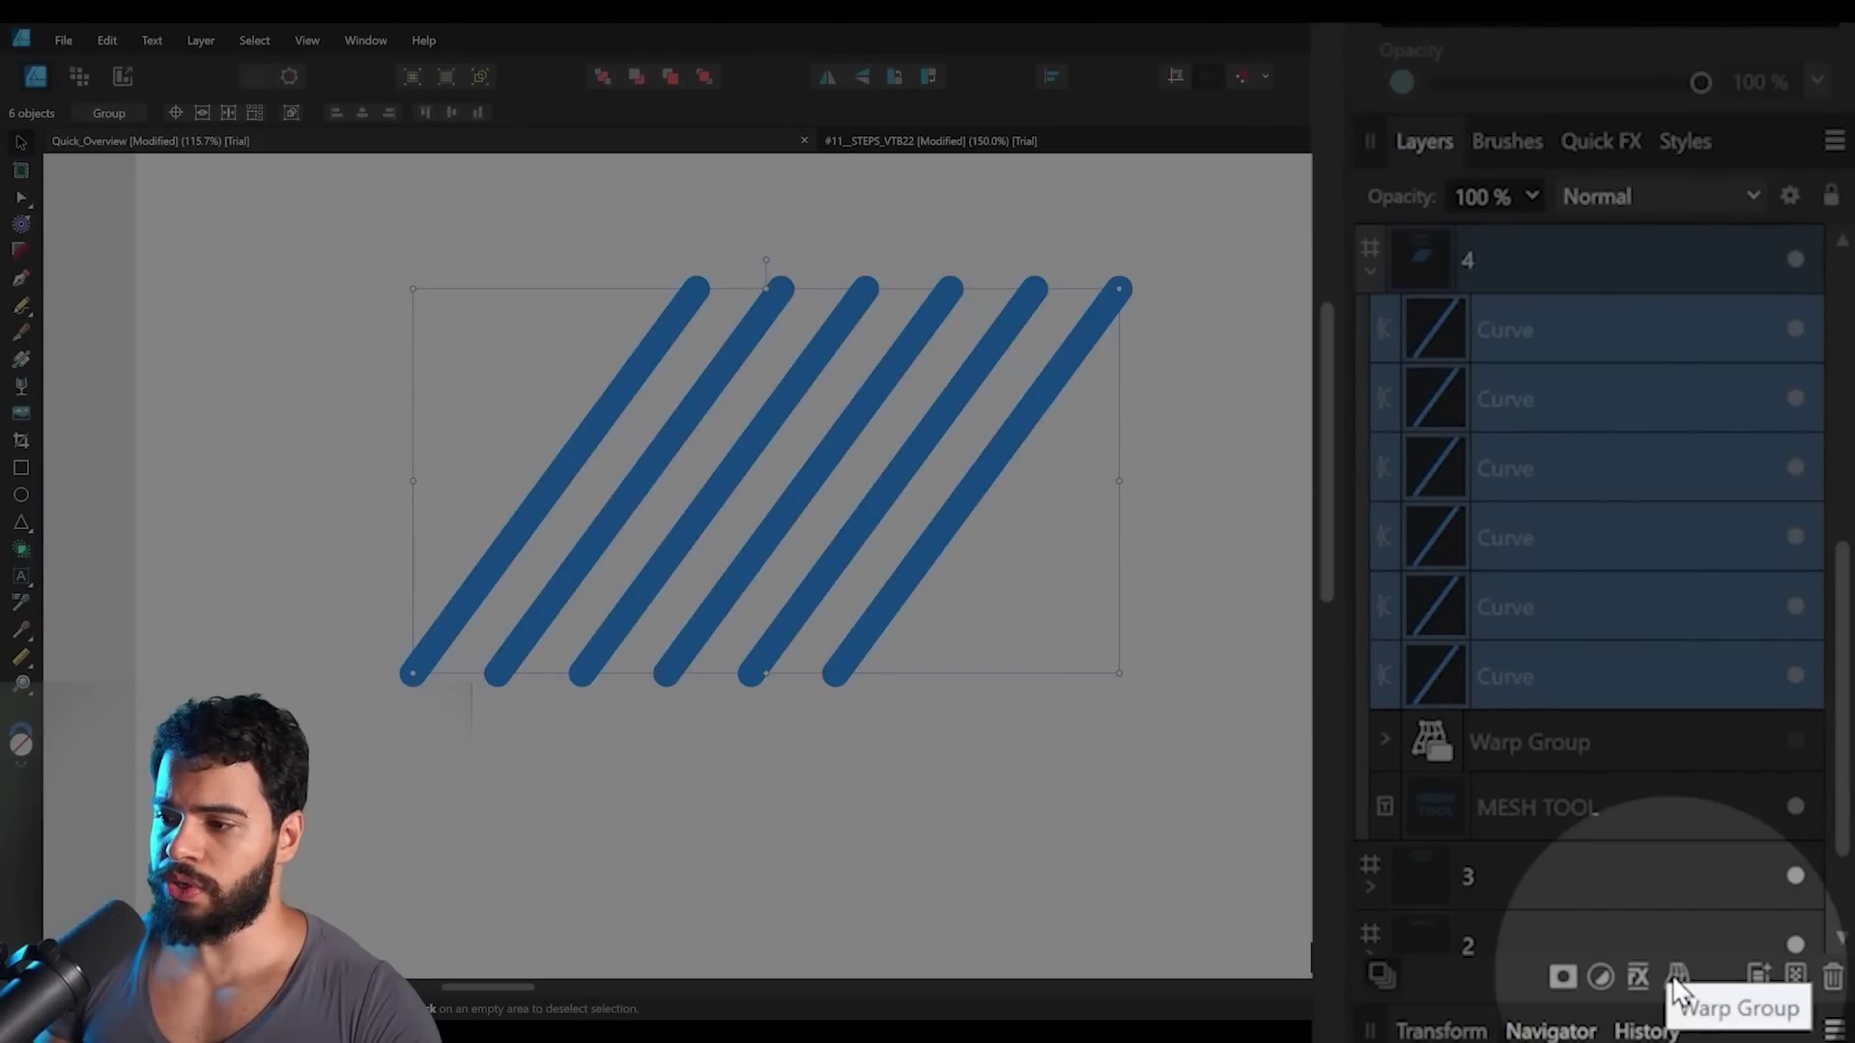
Apply a Quad warp group to the six lines and pull its upper-right corner downward.
{"action": "left_click", "coordinate": [1674, 976]}
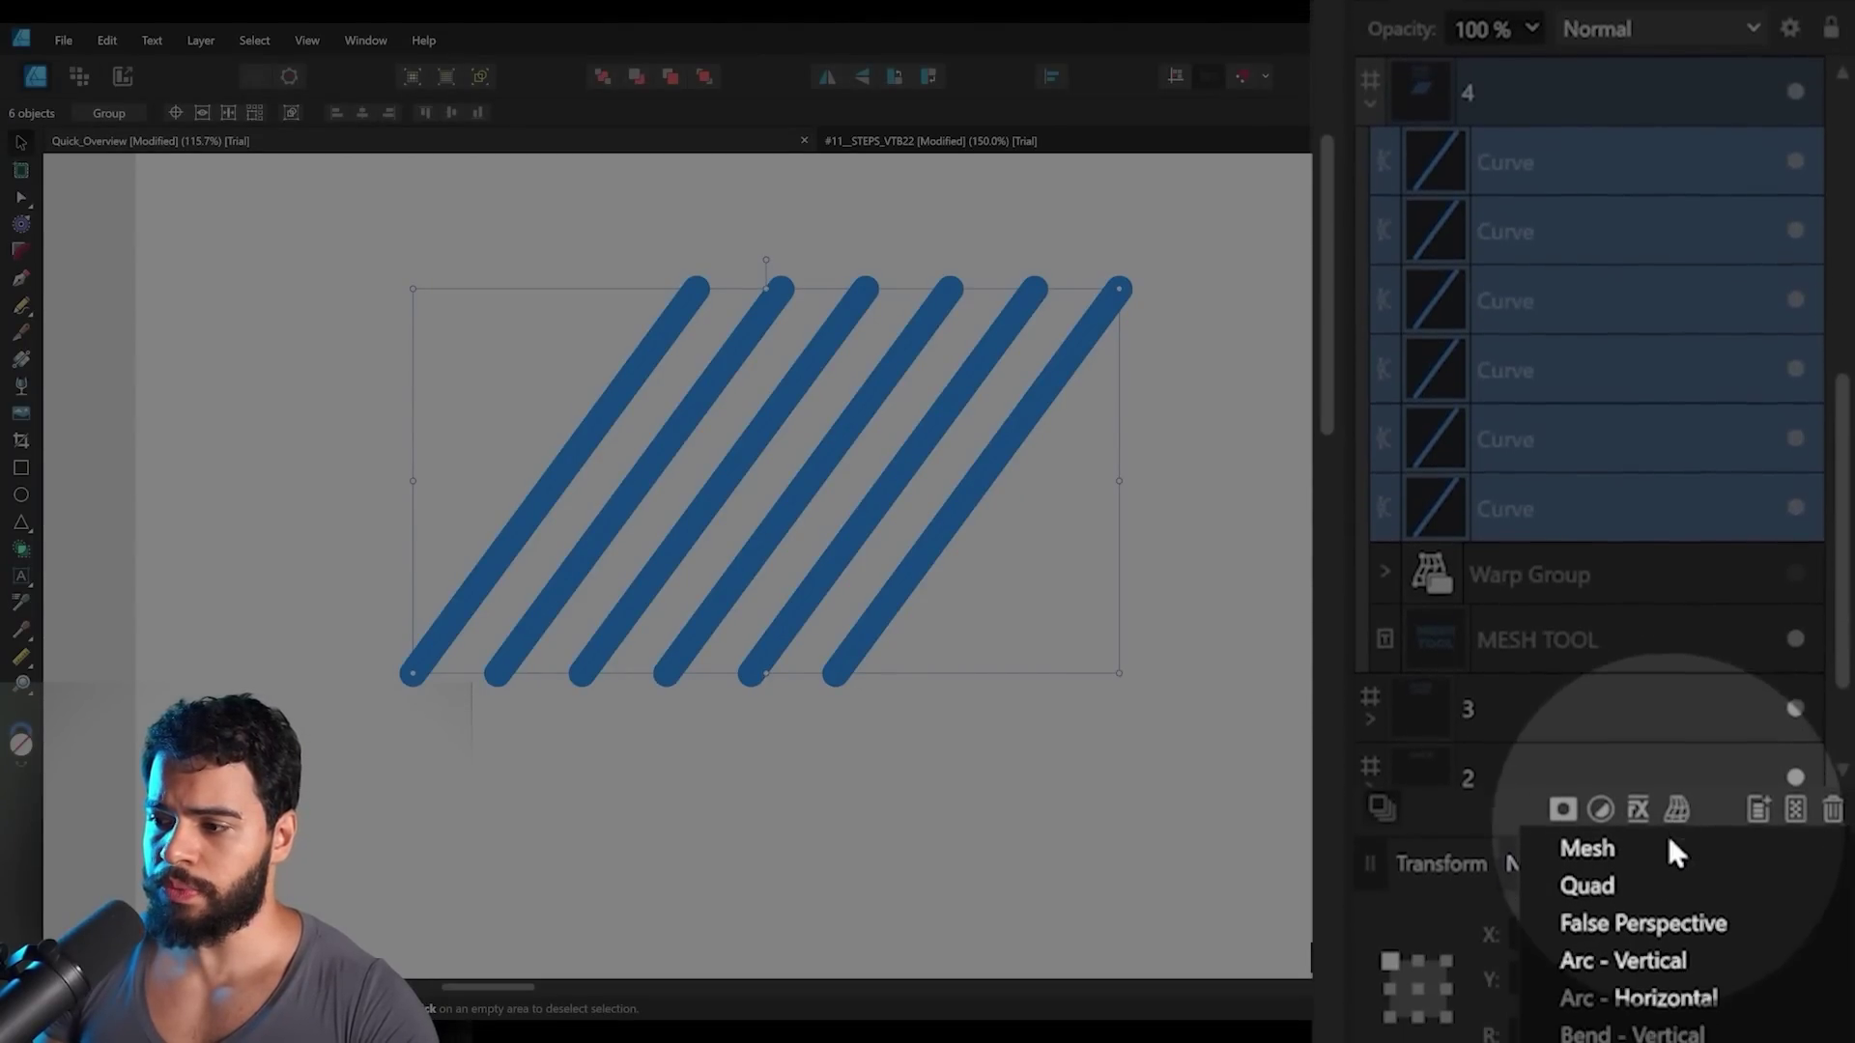
{"action": "left_click", "coordinate": [1625, 742]}
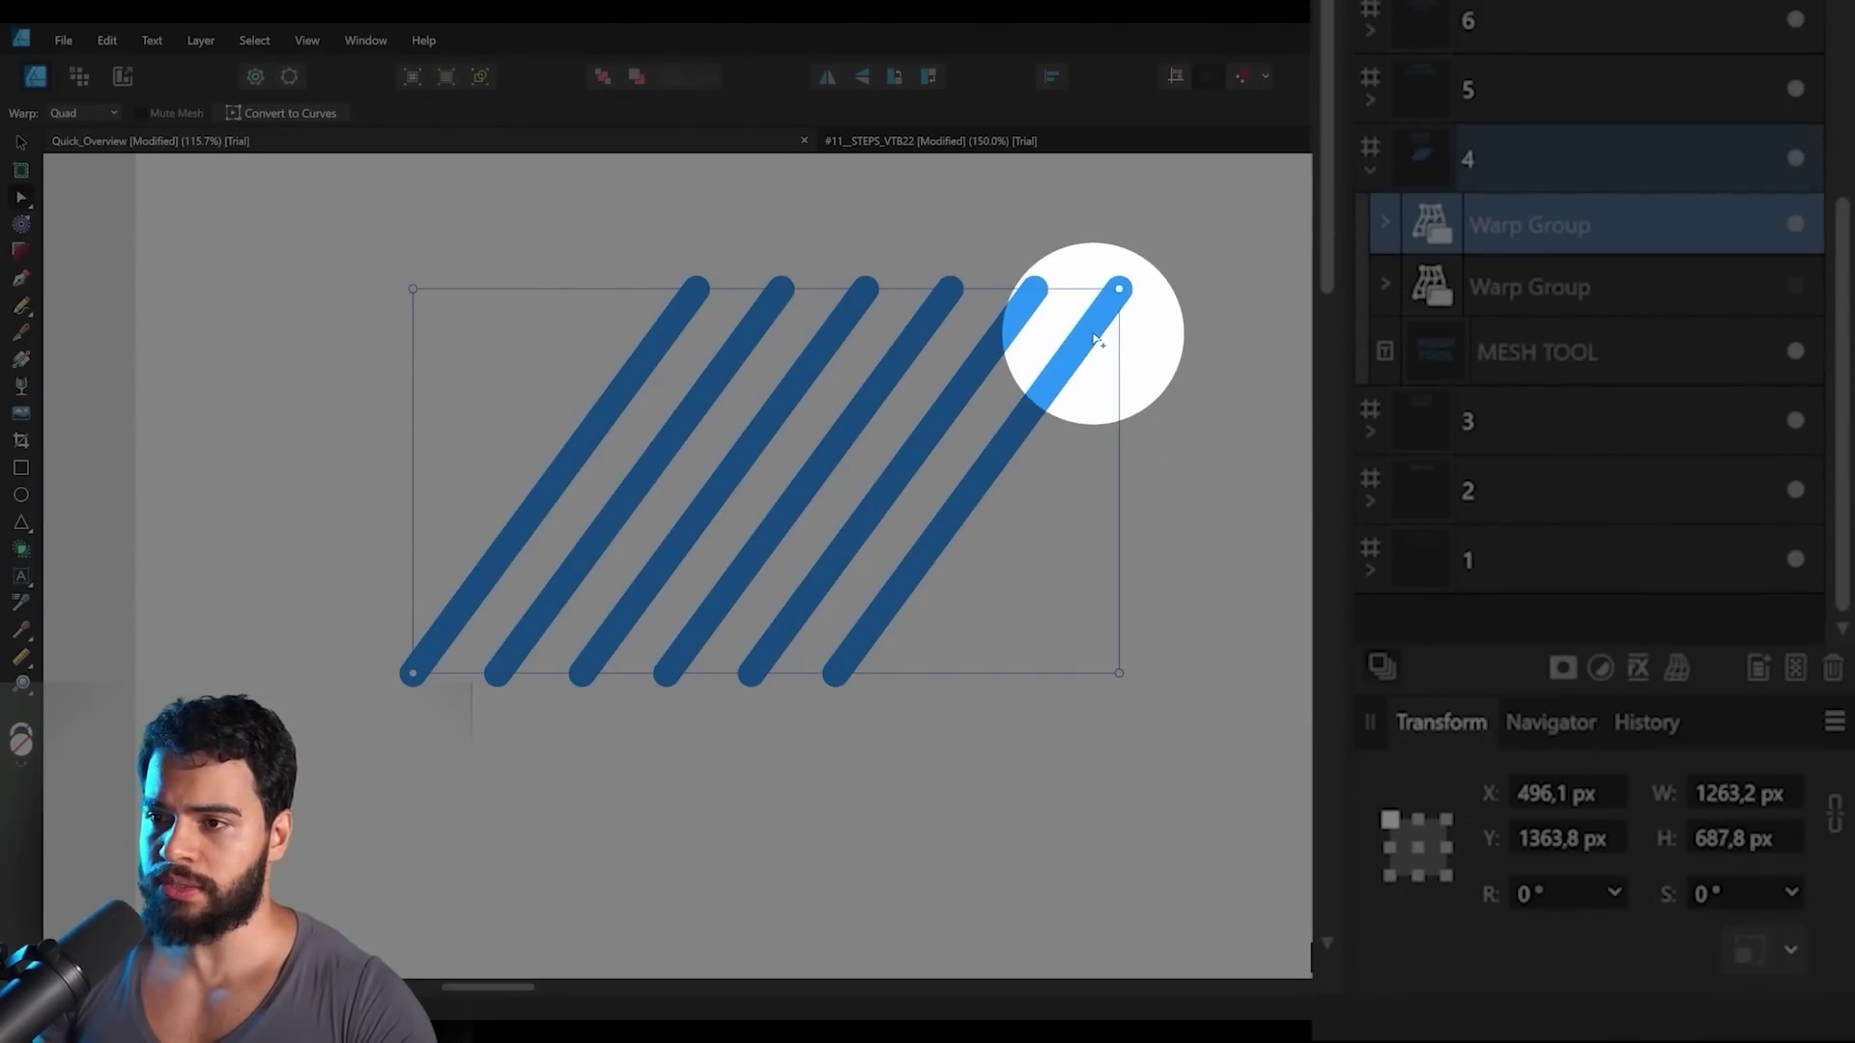
{"action": "left_click_drag", "start_coordinate": [1118, 287], "coordinate": [1163, 543]}
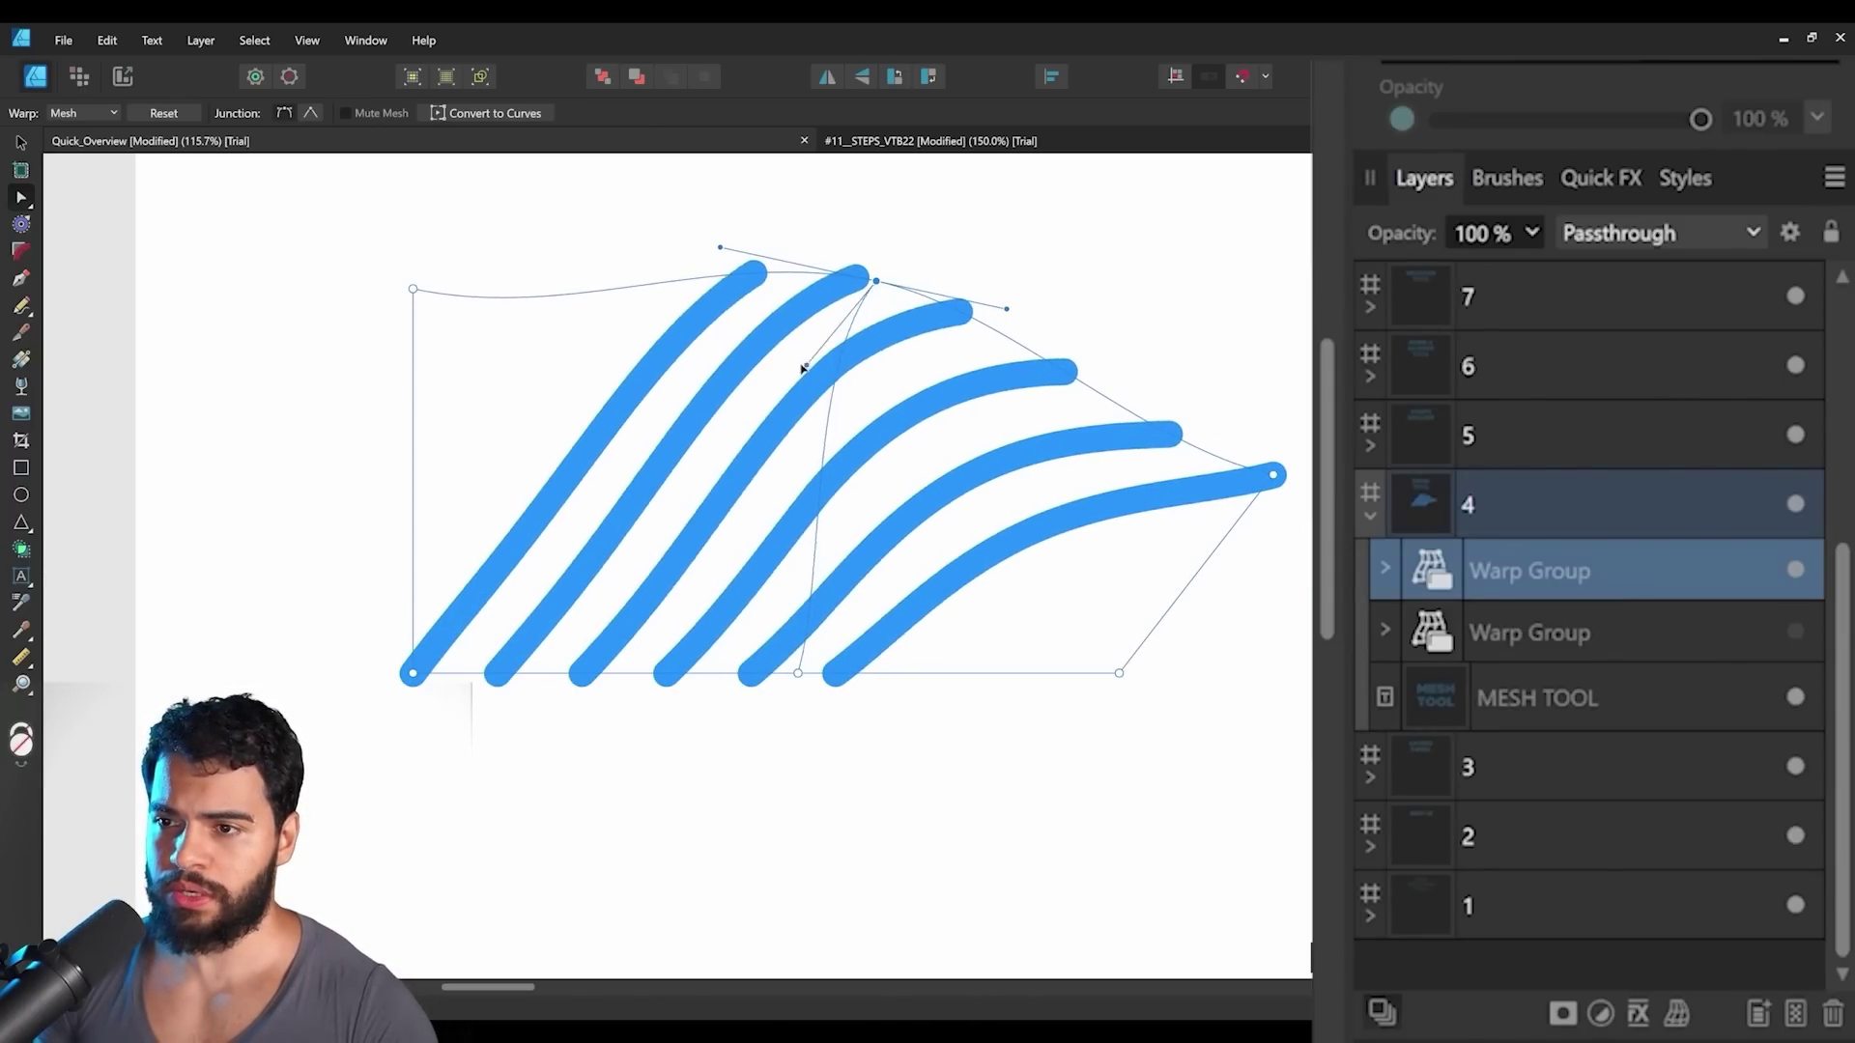
Try bending the lines with the Mesh warp's middle column handles and lower node, and undo the warp edits.
{"action": "left_click_drag", "start_coordinate": [438, 281], "coordinate": [994, 646]}
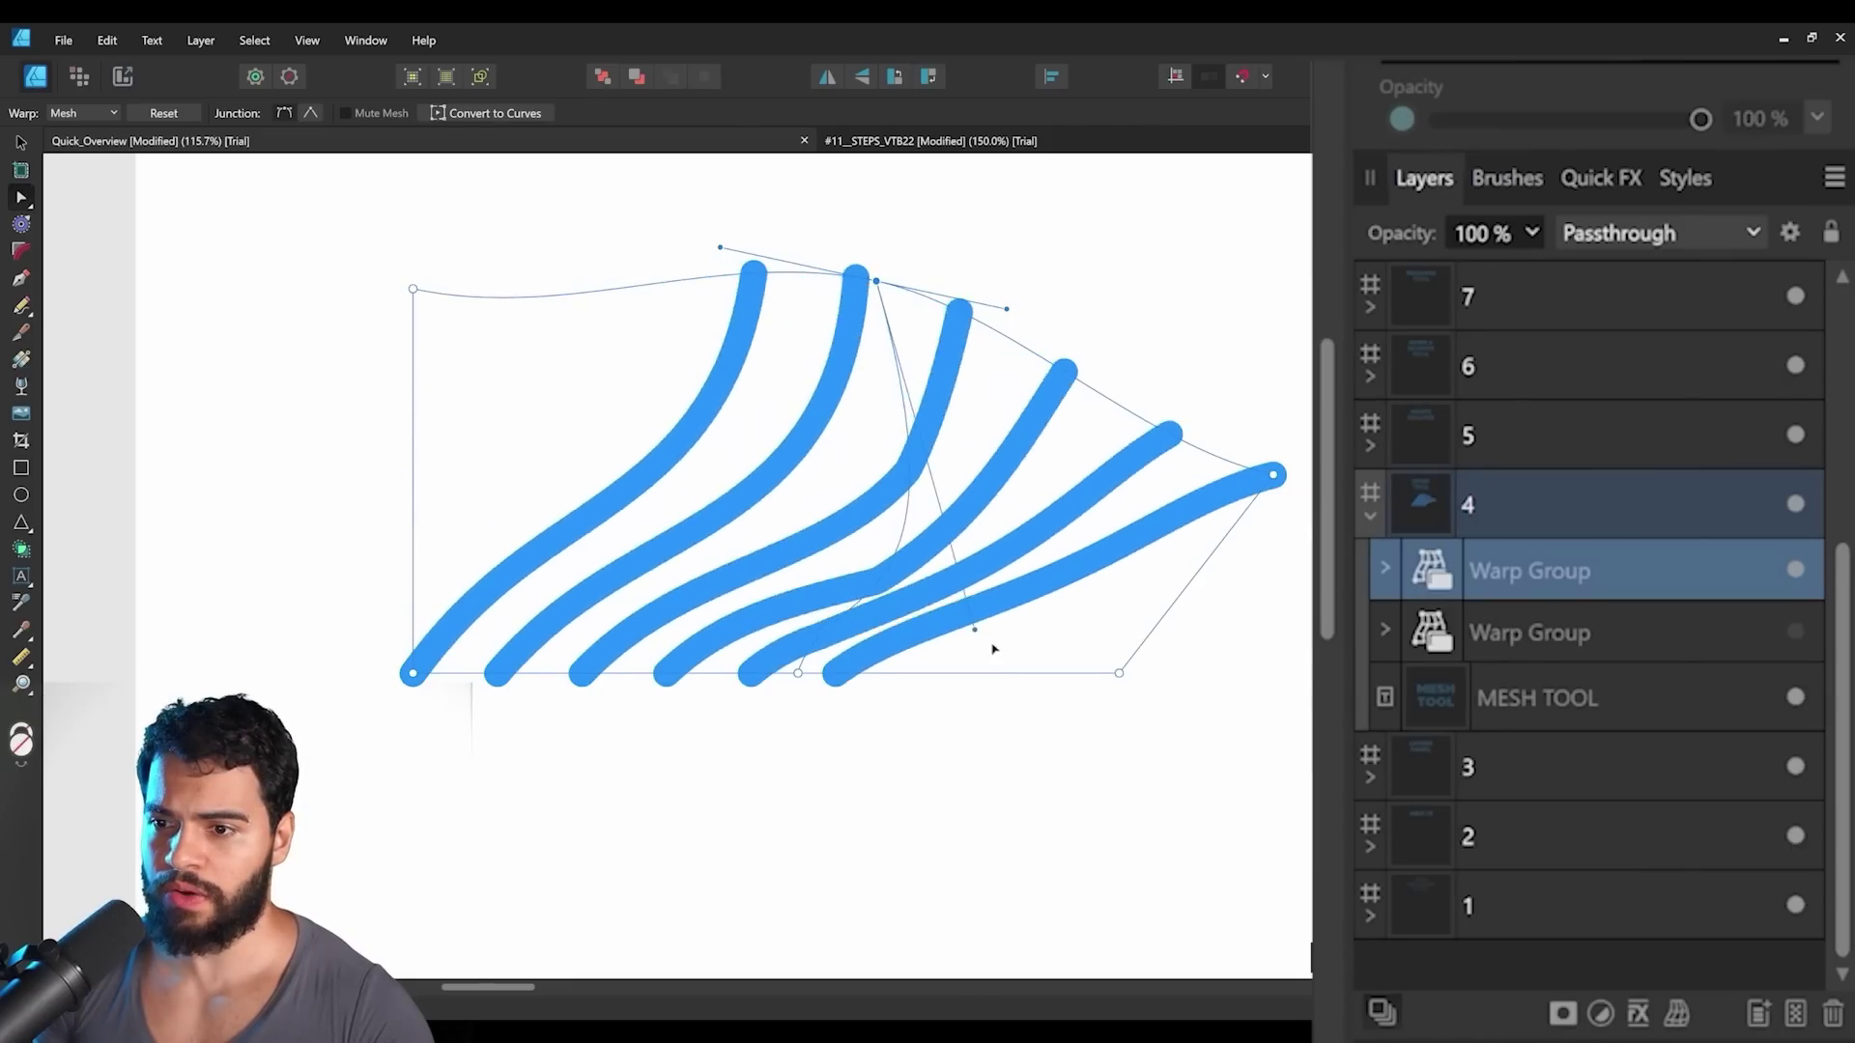
{"action": "left_click_drag", "start_coordinate": [1286, 808], "coordinate": [1206, 875]}
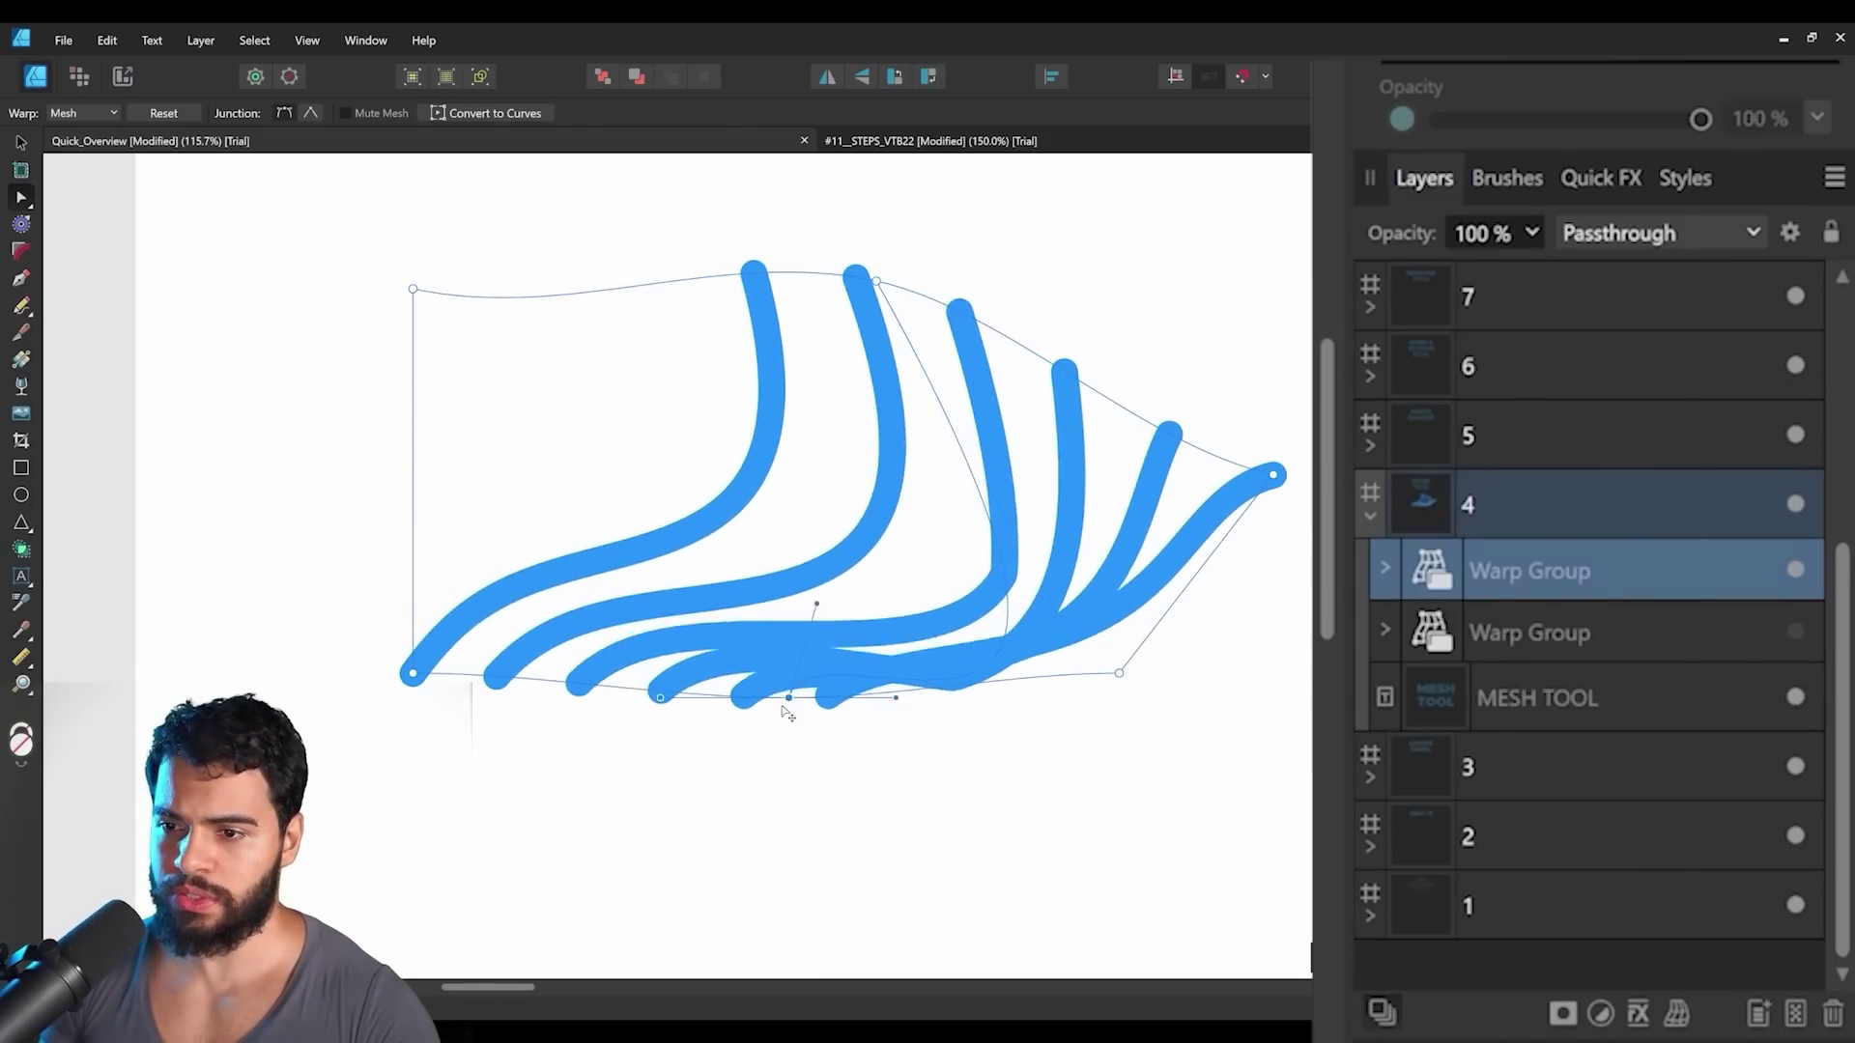
{"action": "key", "text": "ctrl+z"}
{"action": "key", "text": "ctrl+z"}
{"action": "key", "text": "ctrl+z"}
{"action": "key", "text": "ctrl+z"}
{"action": "key", "text": "ctrl+z"}
{"action": "key", "text": "ctrl+z"}
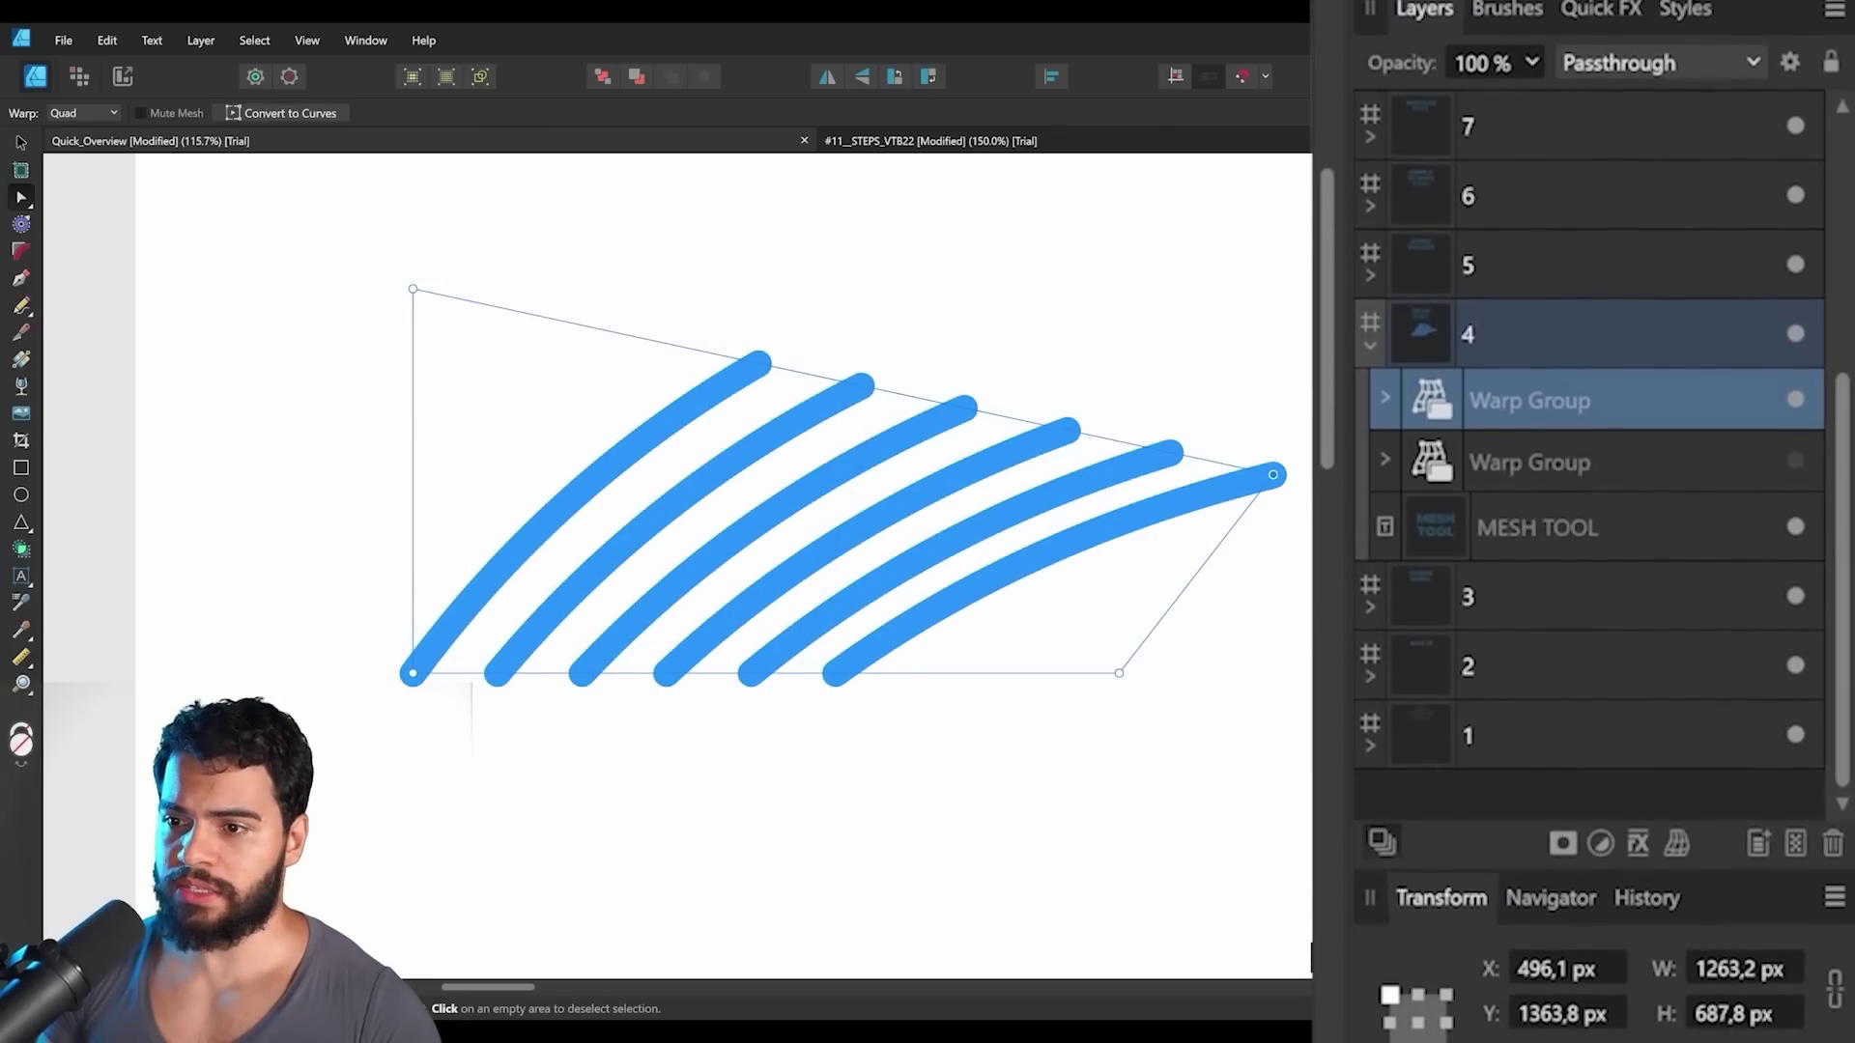
Apply a False Perspective warp to the lines and pull its upper-right corner inward and down.
{"action": "left_click", "coordinate": [1674, 683]}
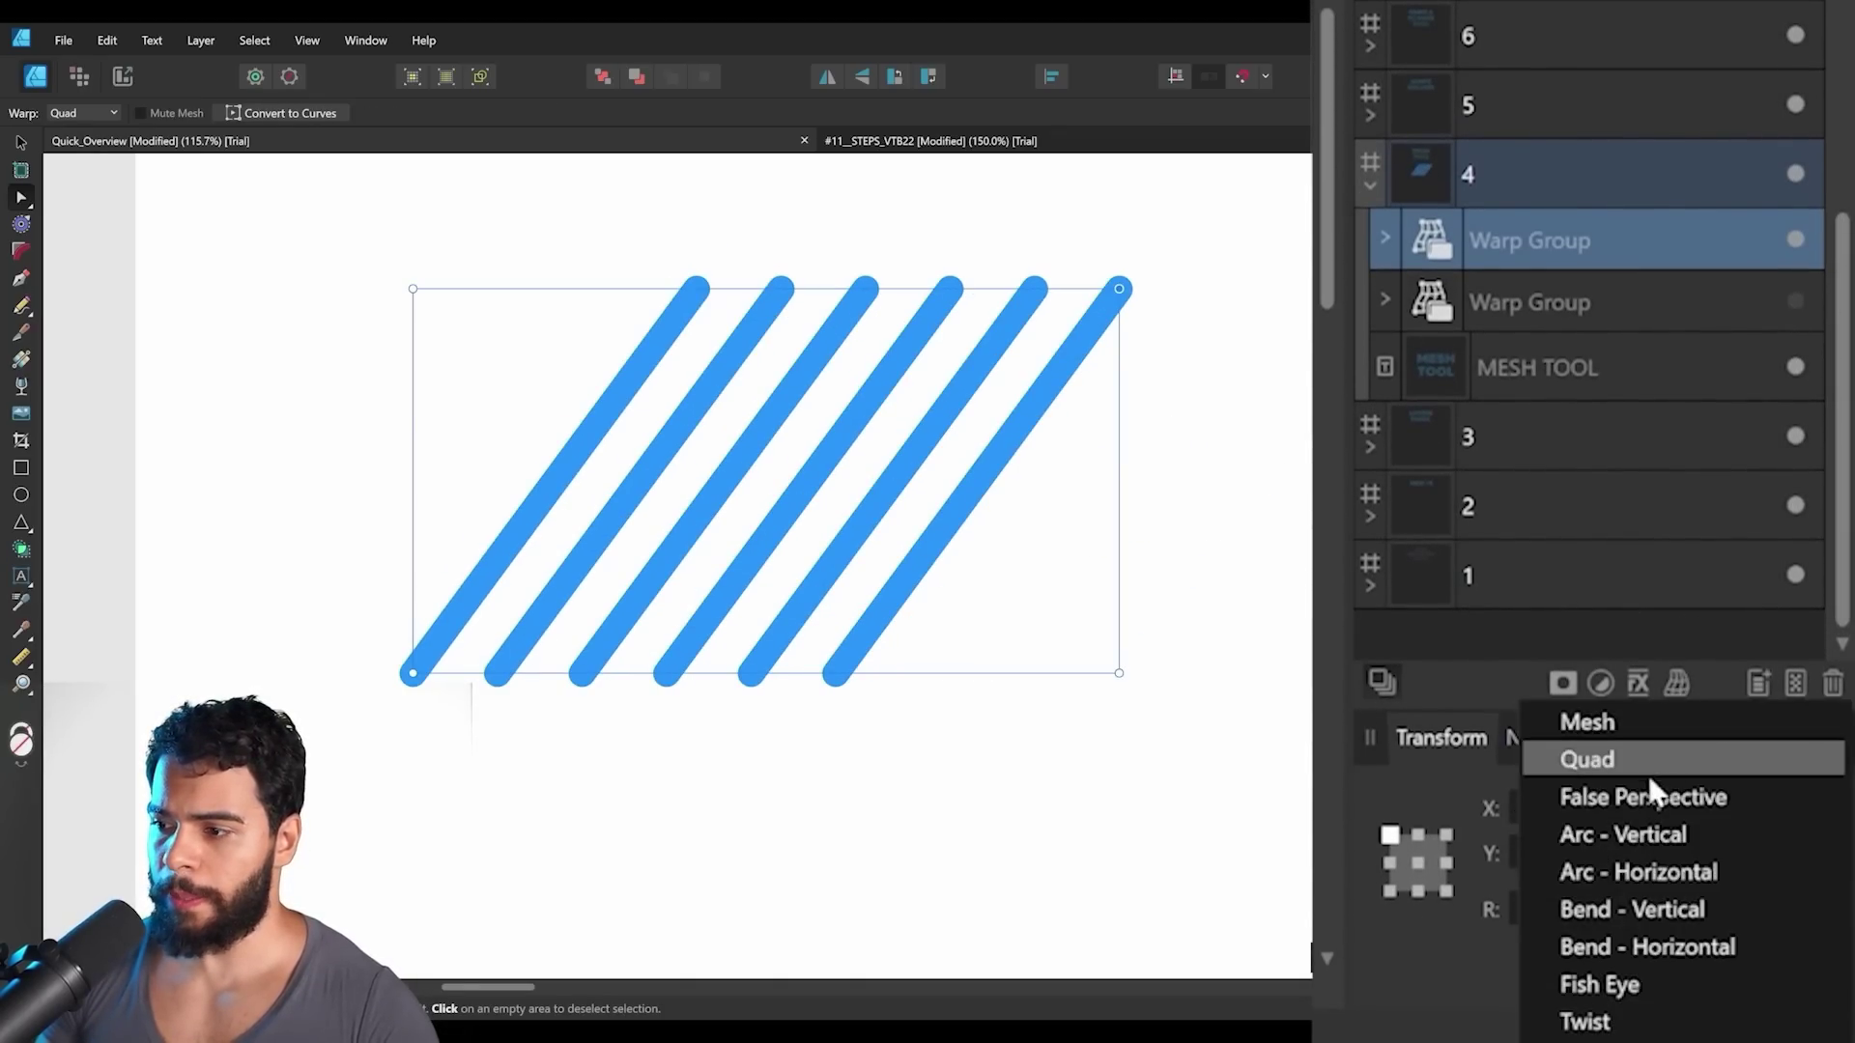
{"action": "left_click", "coordinate": [1652, 794]}
{"action": "mouse_move", "coordinate": [1110, 288]}
{"action": "left_mouse_down"}
{"action": "mouse_move", "coordinate": [851, 282]}
{"action": "mouse_move", "coordinate": [599, 328]}
{"action": "mouse_move", "coordinate": [863, 493]}
{"action": "left_mouse_up"}
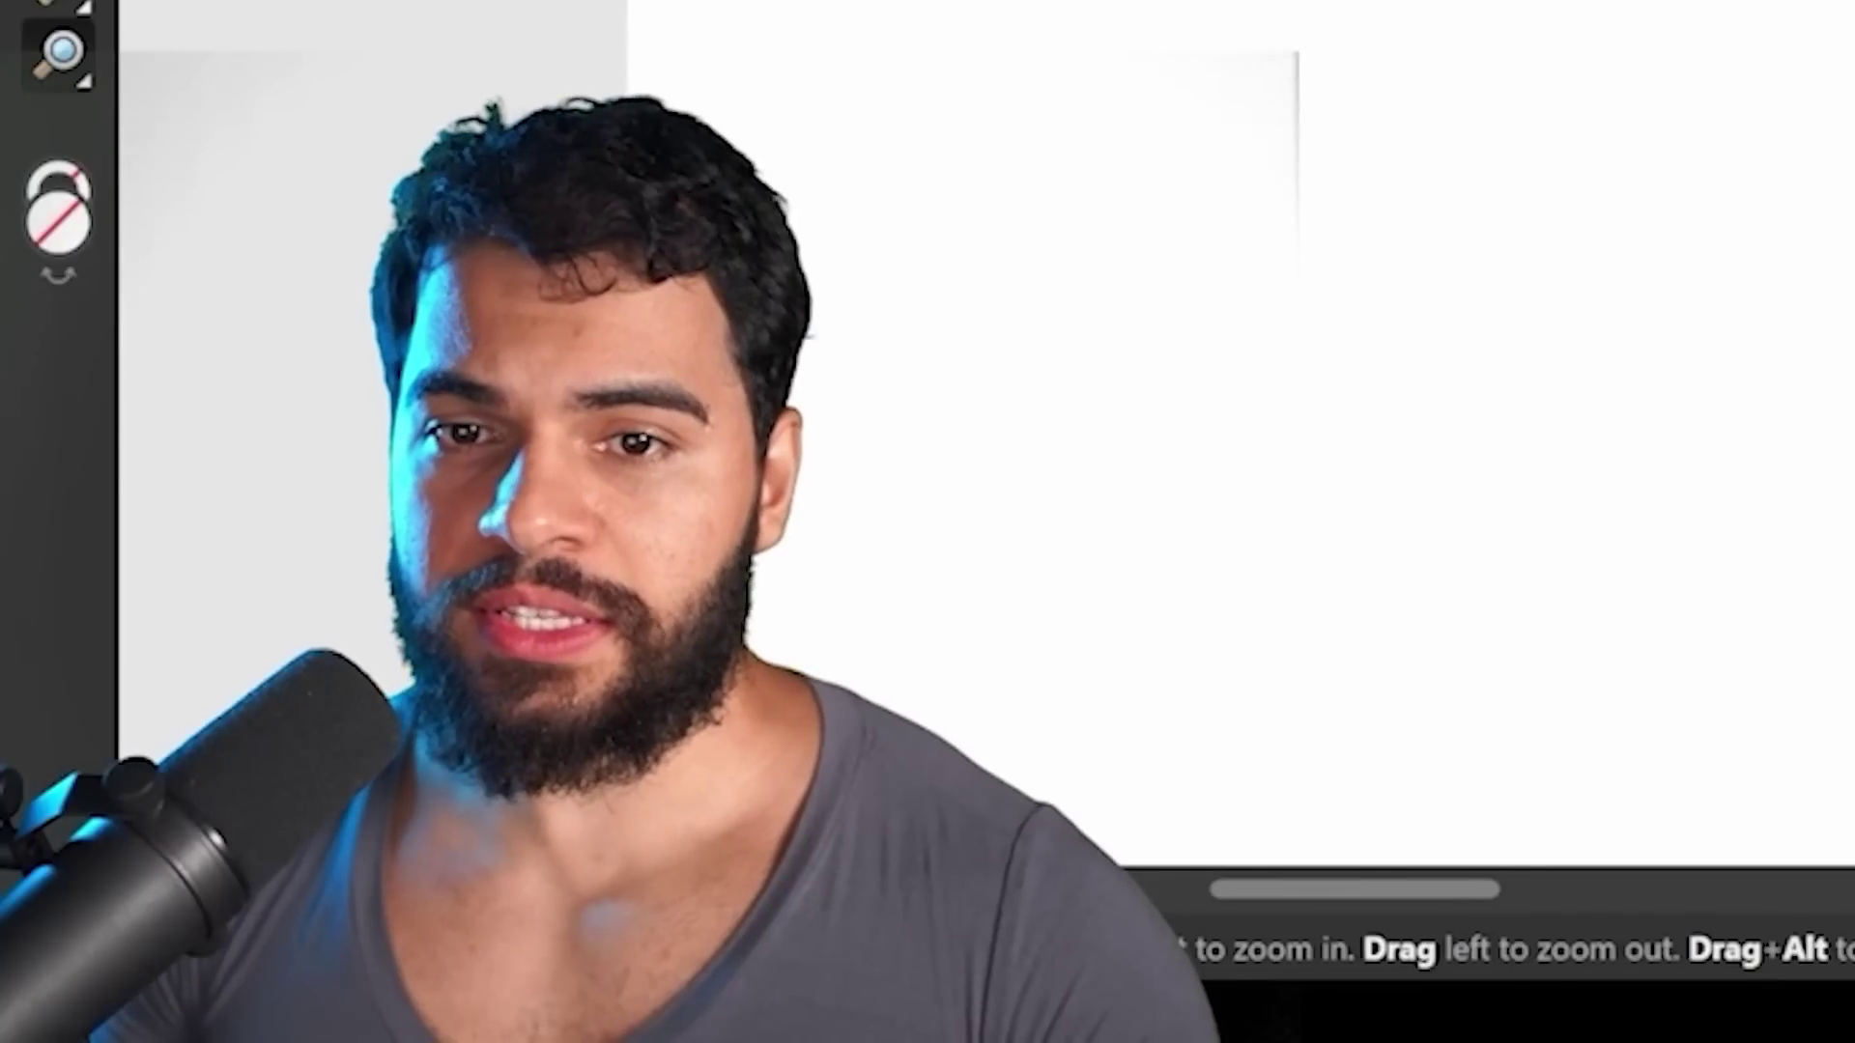
Draw a 744 × 1252 px rectangle without a stroke on artboard 4 and darken its fill colour.
{"action": "key", "text": "m"}
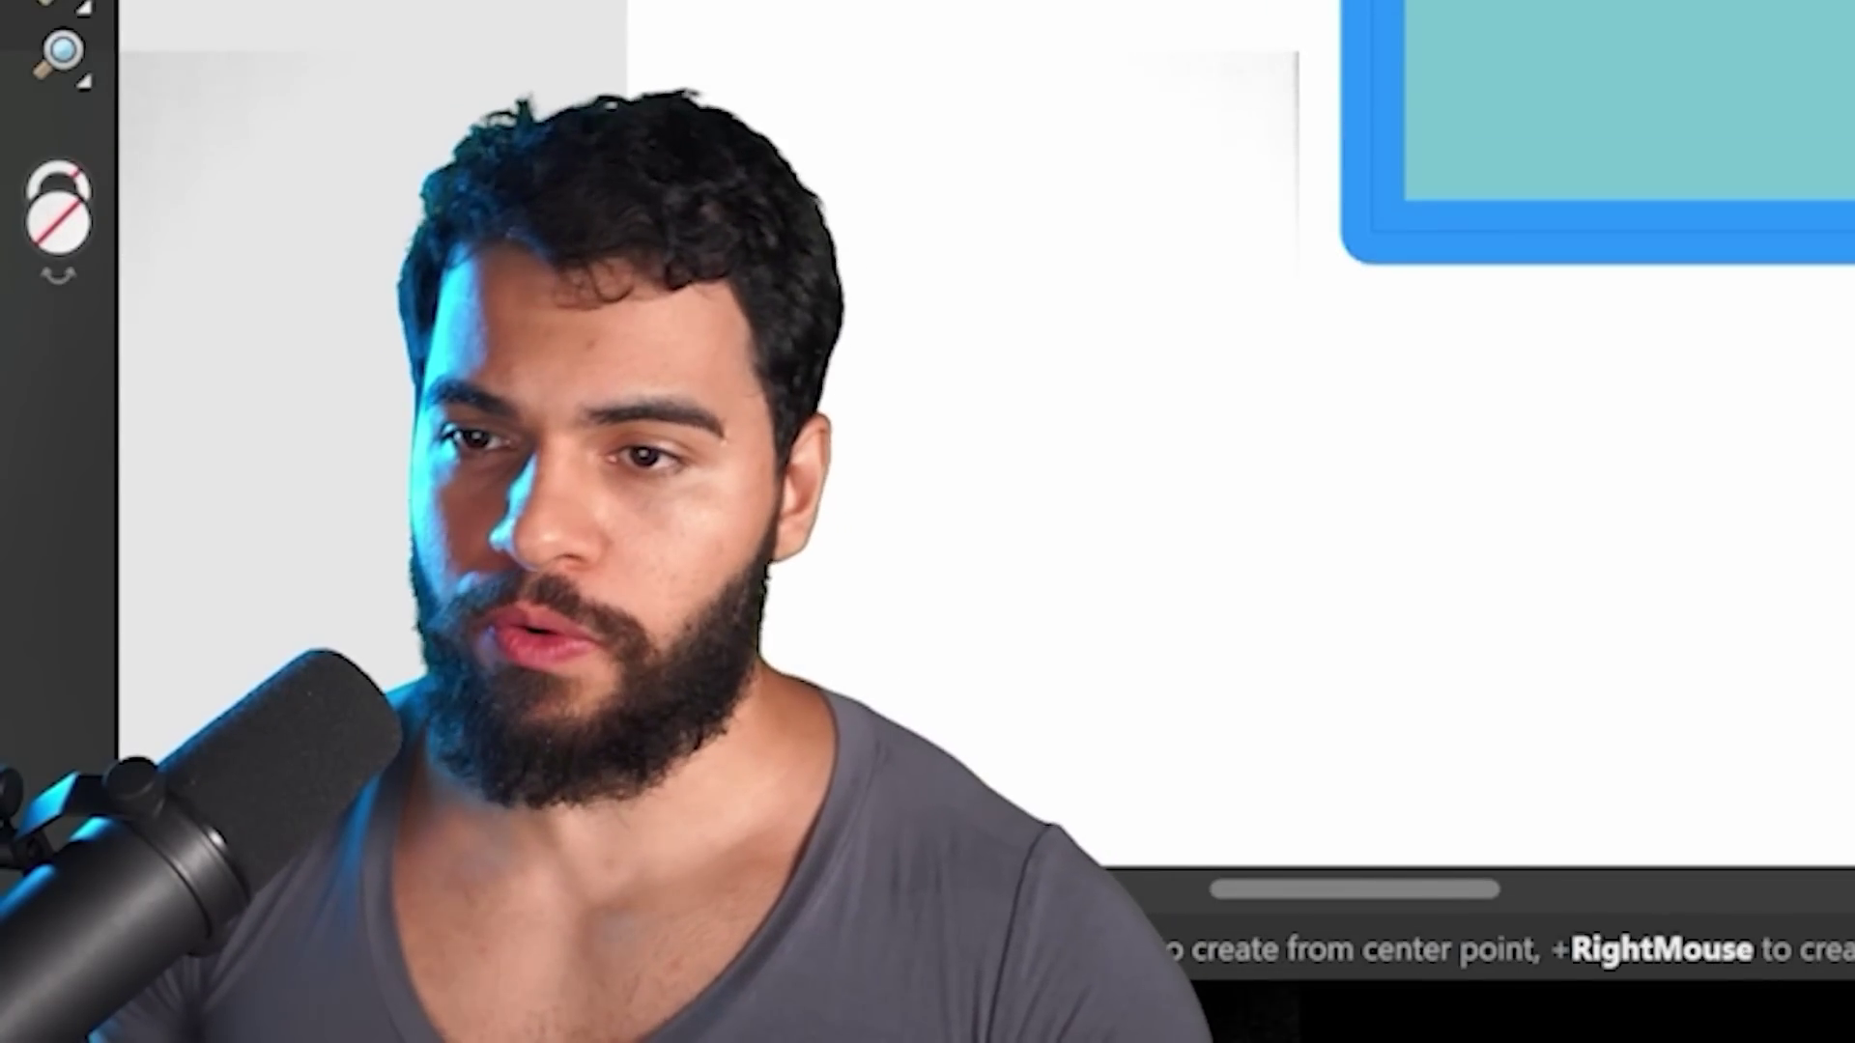
{"action": "left_click_drag", "start_coordinate": [778, 749], "coordinate": [858, 883]}
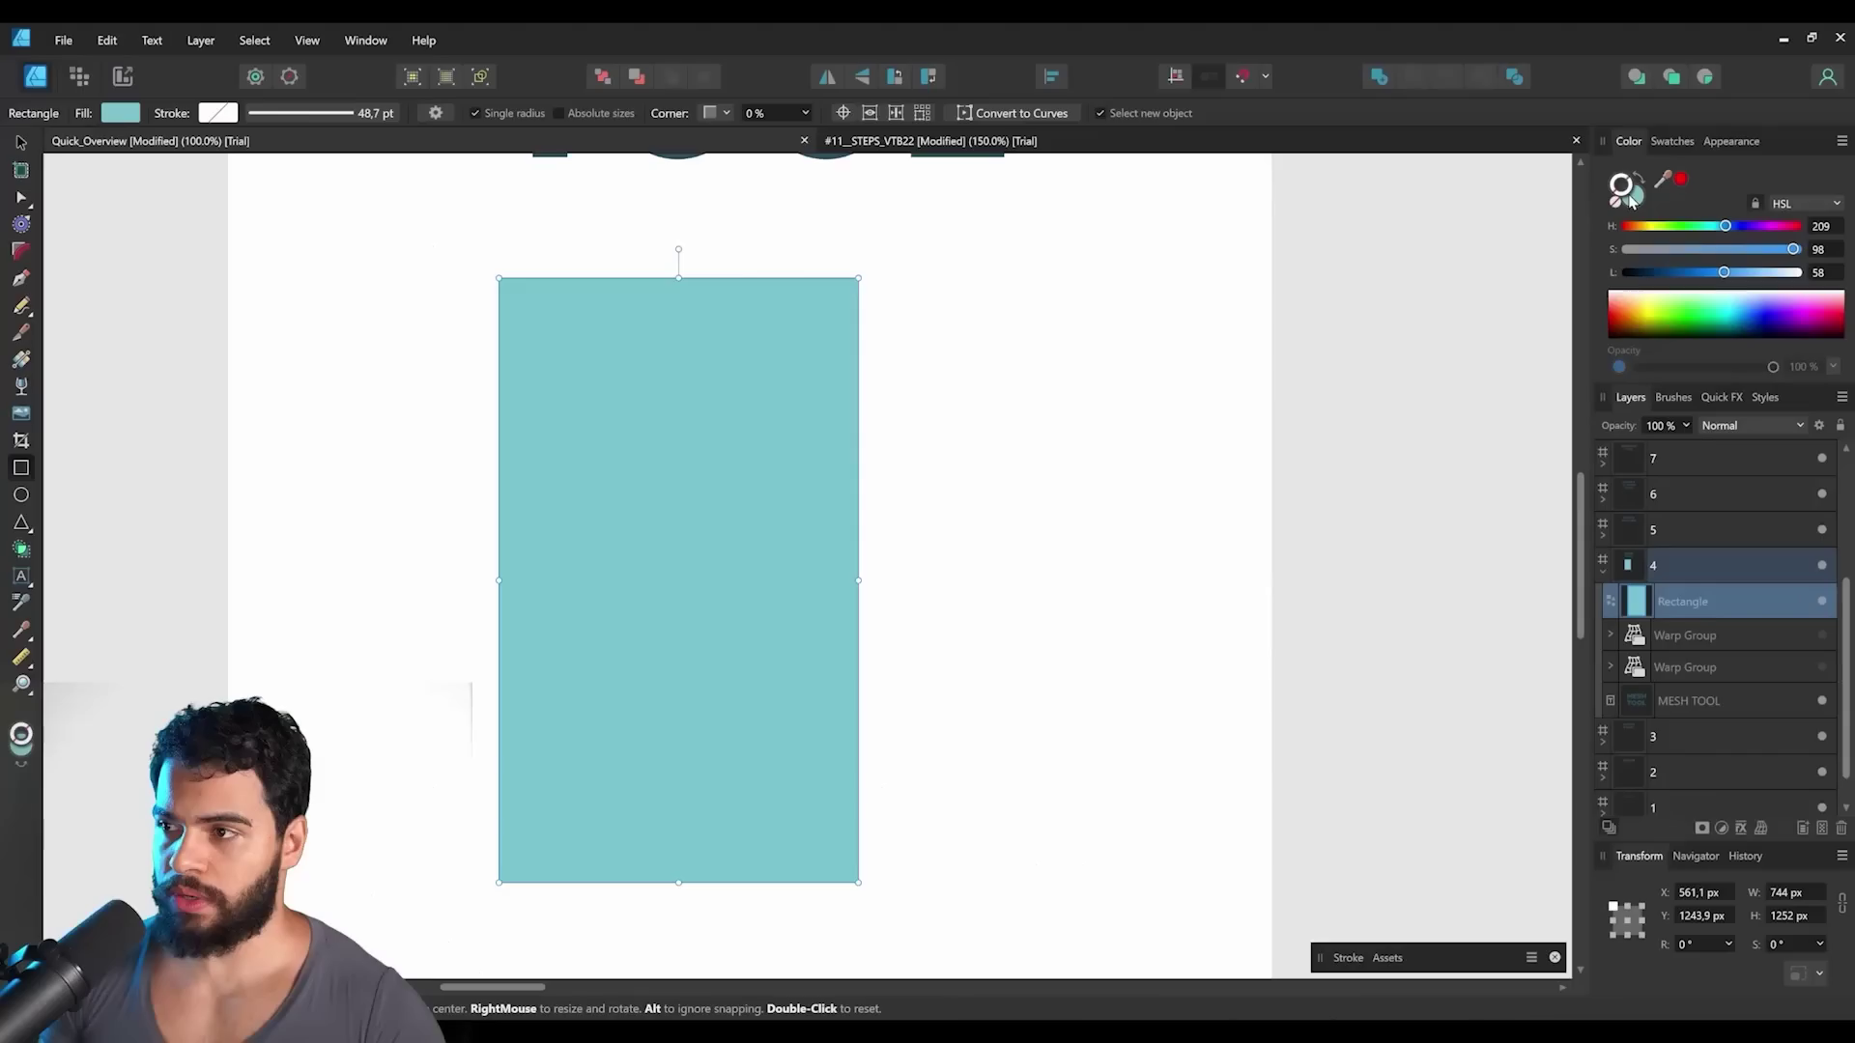
{"action": "left_click", "coordinate": [1650, 250]}
{"action": "left_click", "coordinate": [1651, 272]}
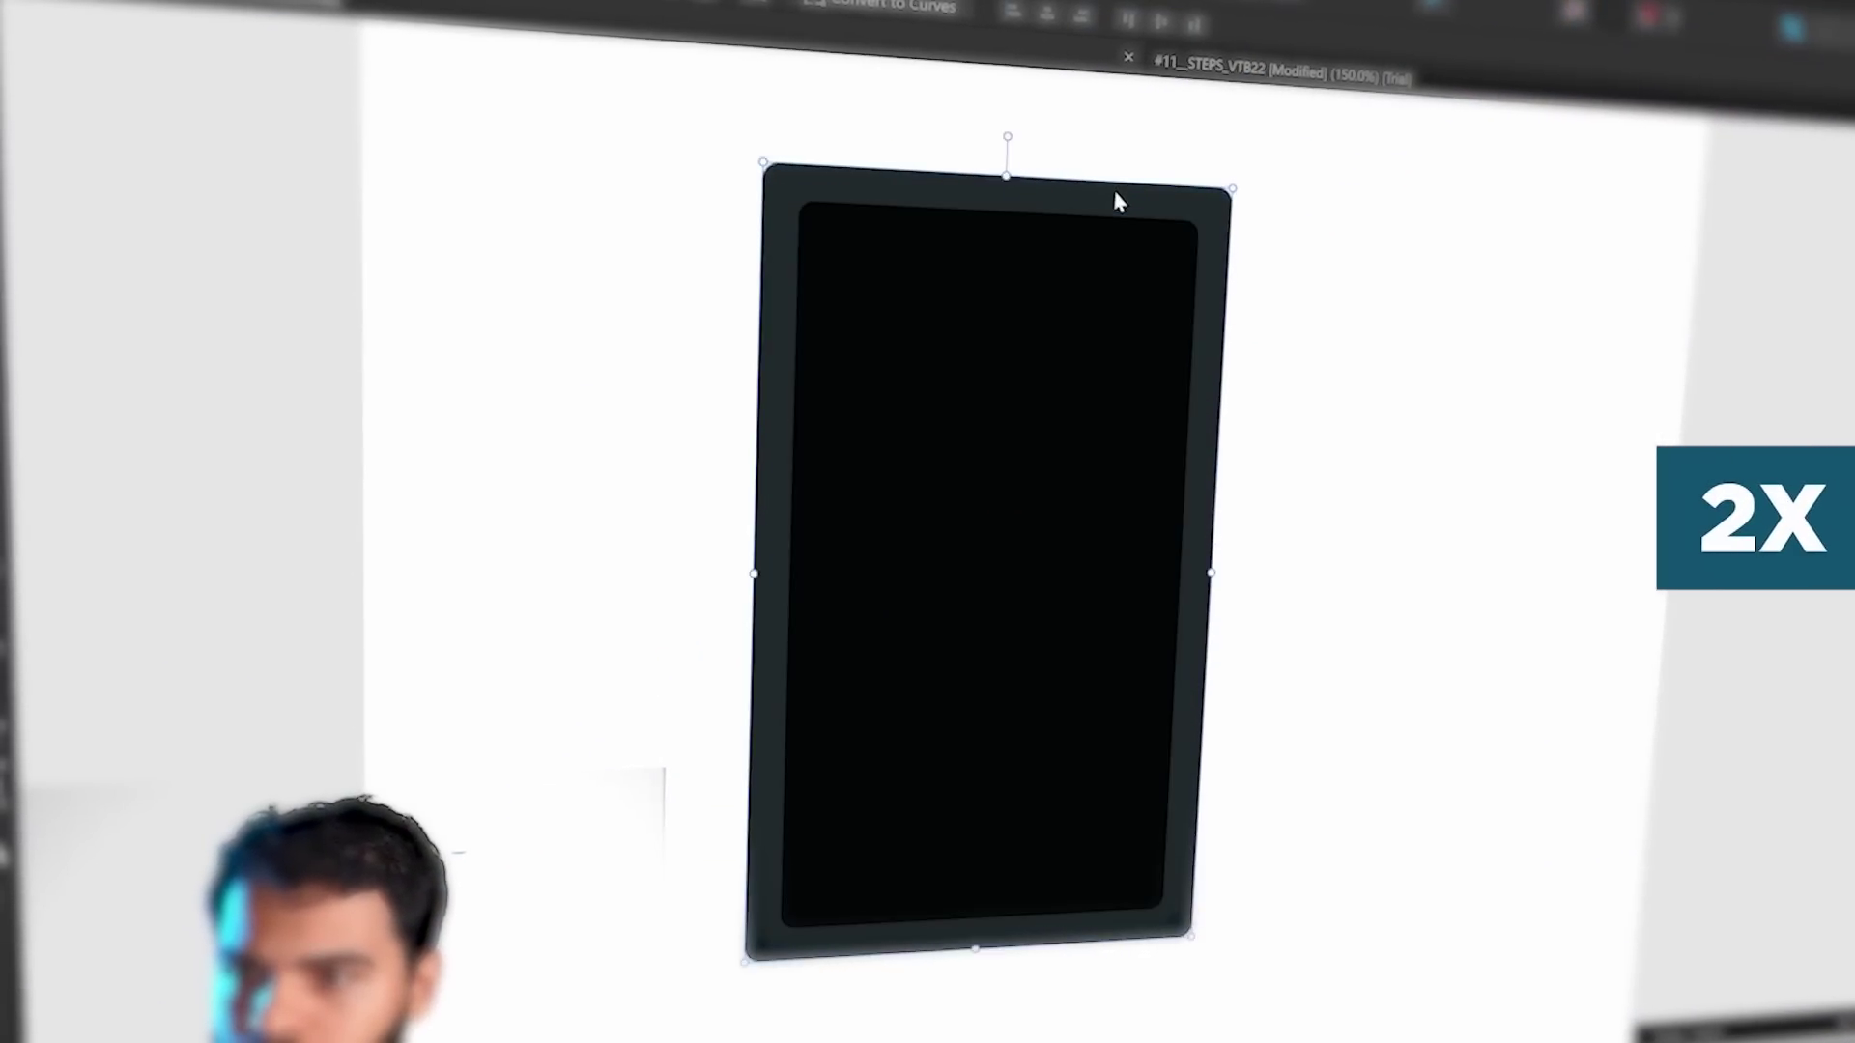
Apply diagonal gradients to the tablet's frame and inner screen, lighter toward the upper-left corner.
{"action": "key", "text": "g"}
{"action": "left_click_drag", "start_coordinate": [1172, 696], "coordinate": [706, 209]}
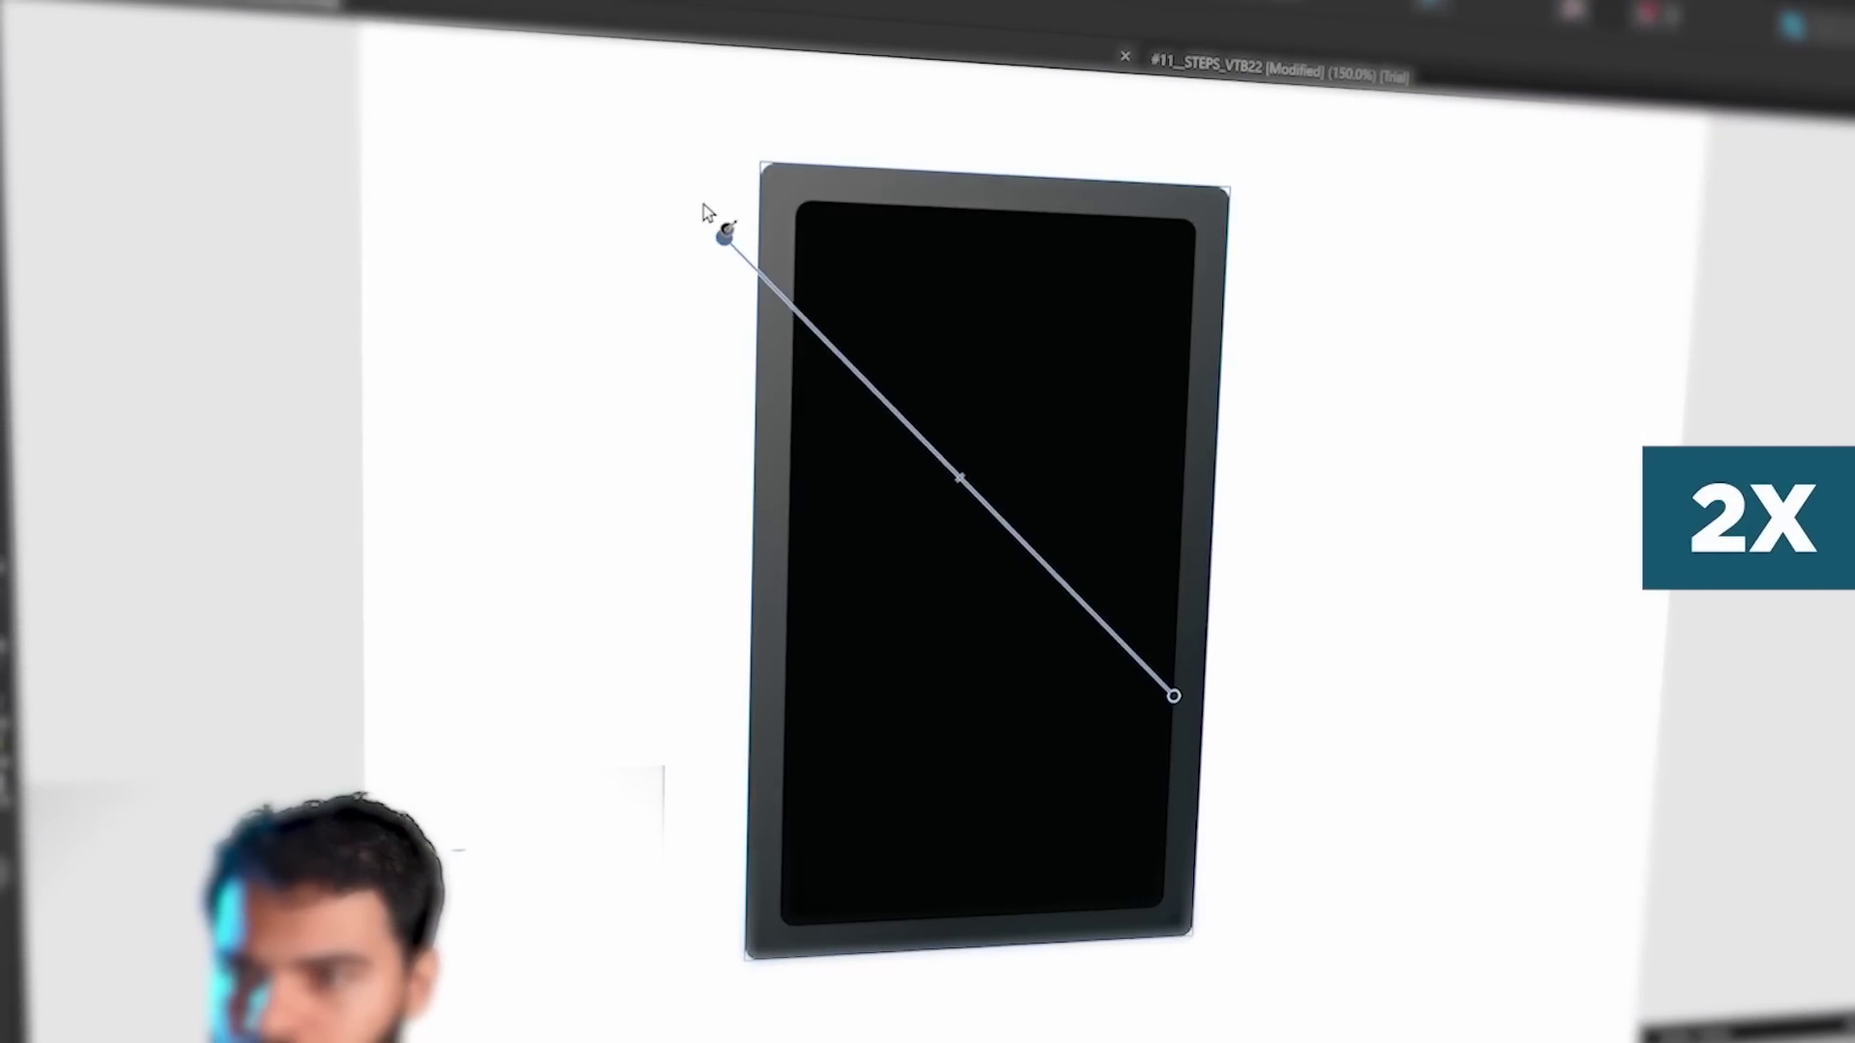
{"action": "left_click", "coordinate": [1110, 649]}
{"action": "left_click_drag", "start_coordinate": [1118, 663], "coordinate": [705, 184]}
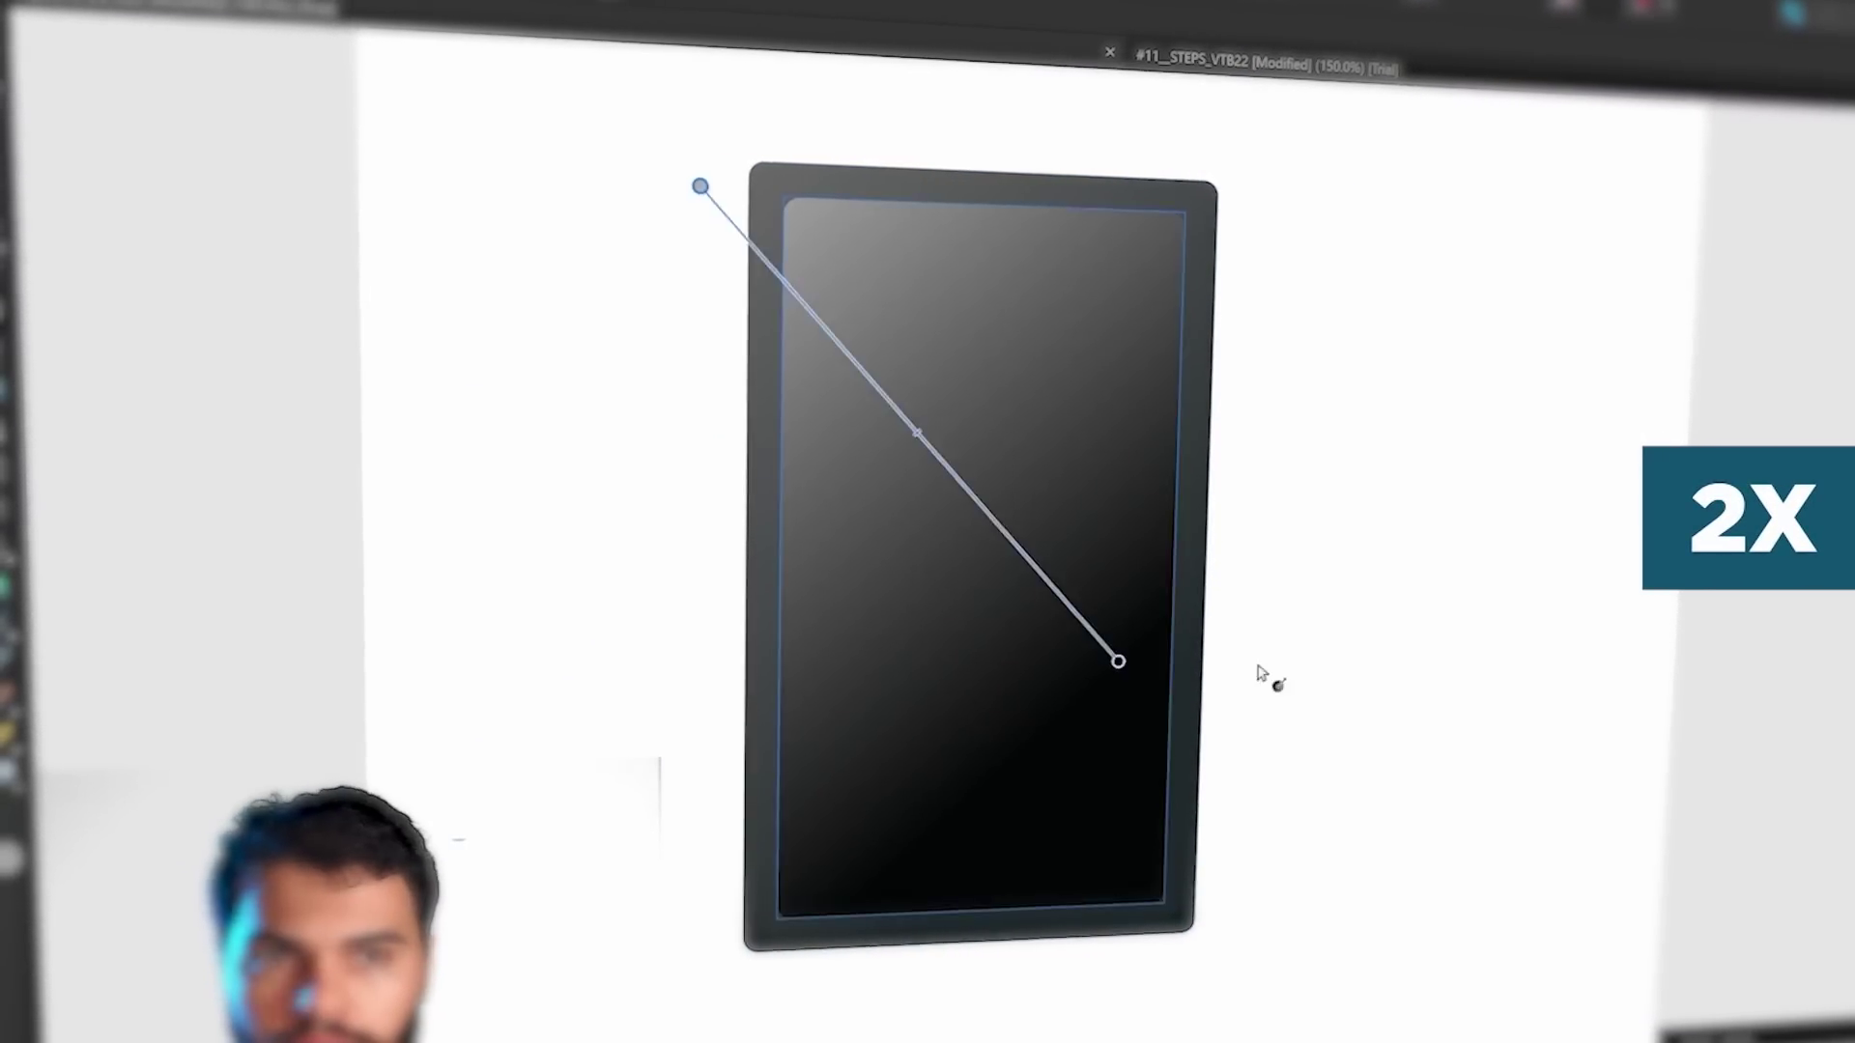
Distort the tablet into perspective by moving the upper corners and the lower-right corner of its warp.
{"action": "left_click_drag", "start_coordinate": [1300, 137], "coordinate": [1413, 199]}
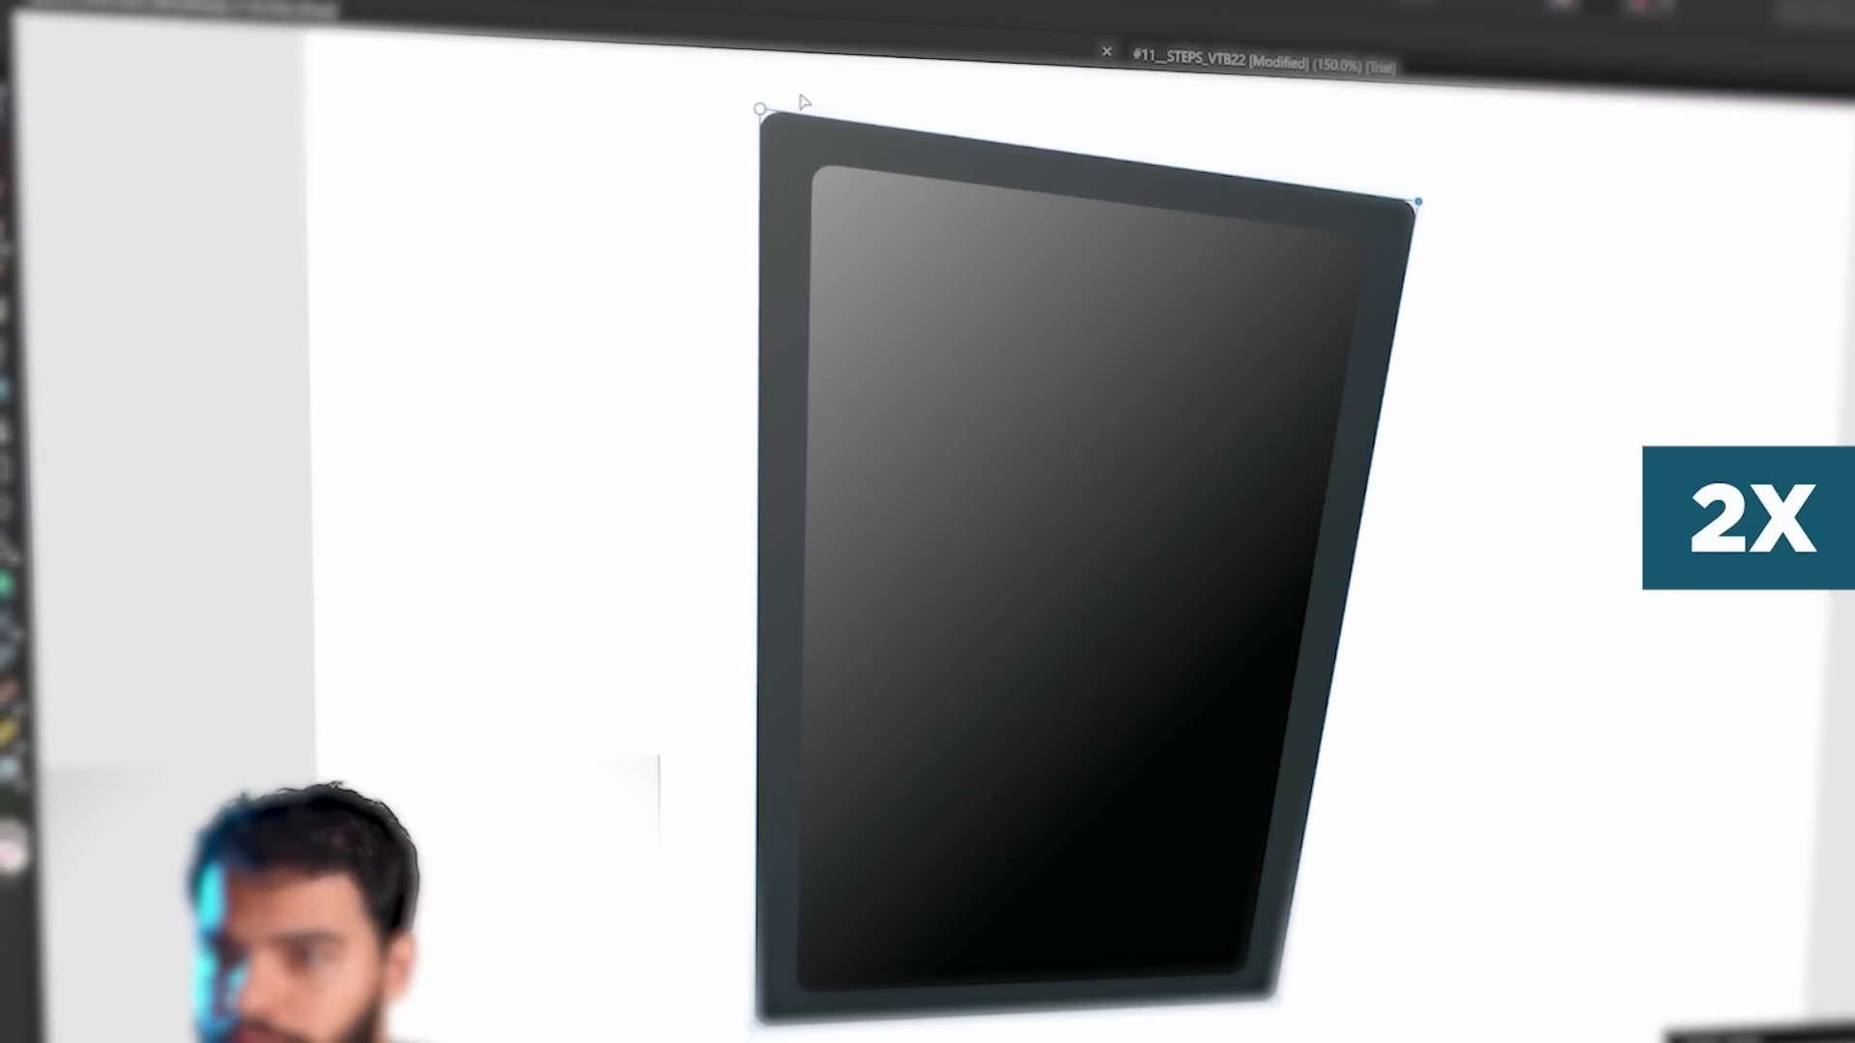
{"action": "left_click_drag", "start_coordinate": [761, 111], "coordinate": [955, 296]}
{"action": "left_click_drag", "start_coordinate": [1272, 995], "coordinate": [1287, 986]}
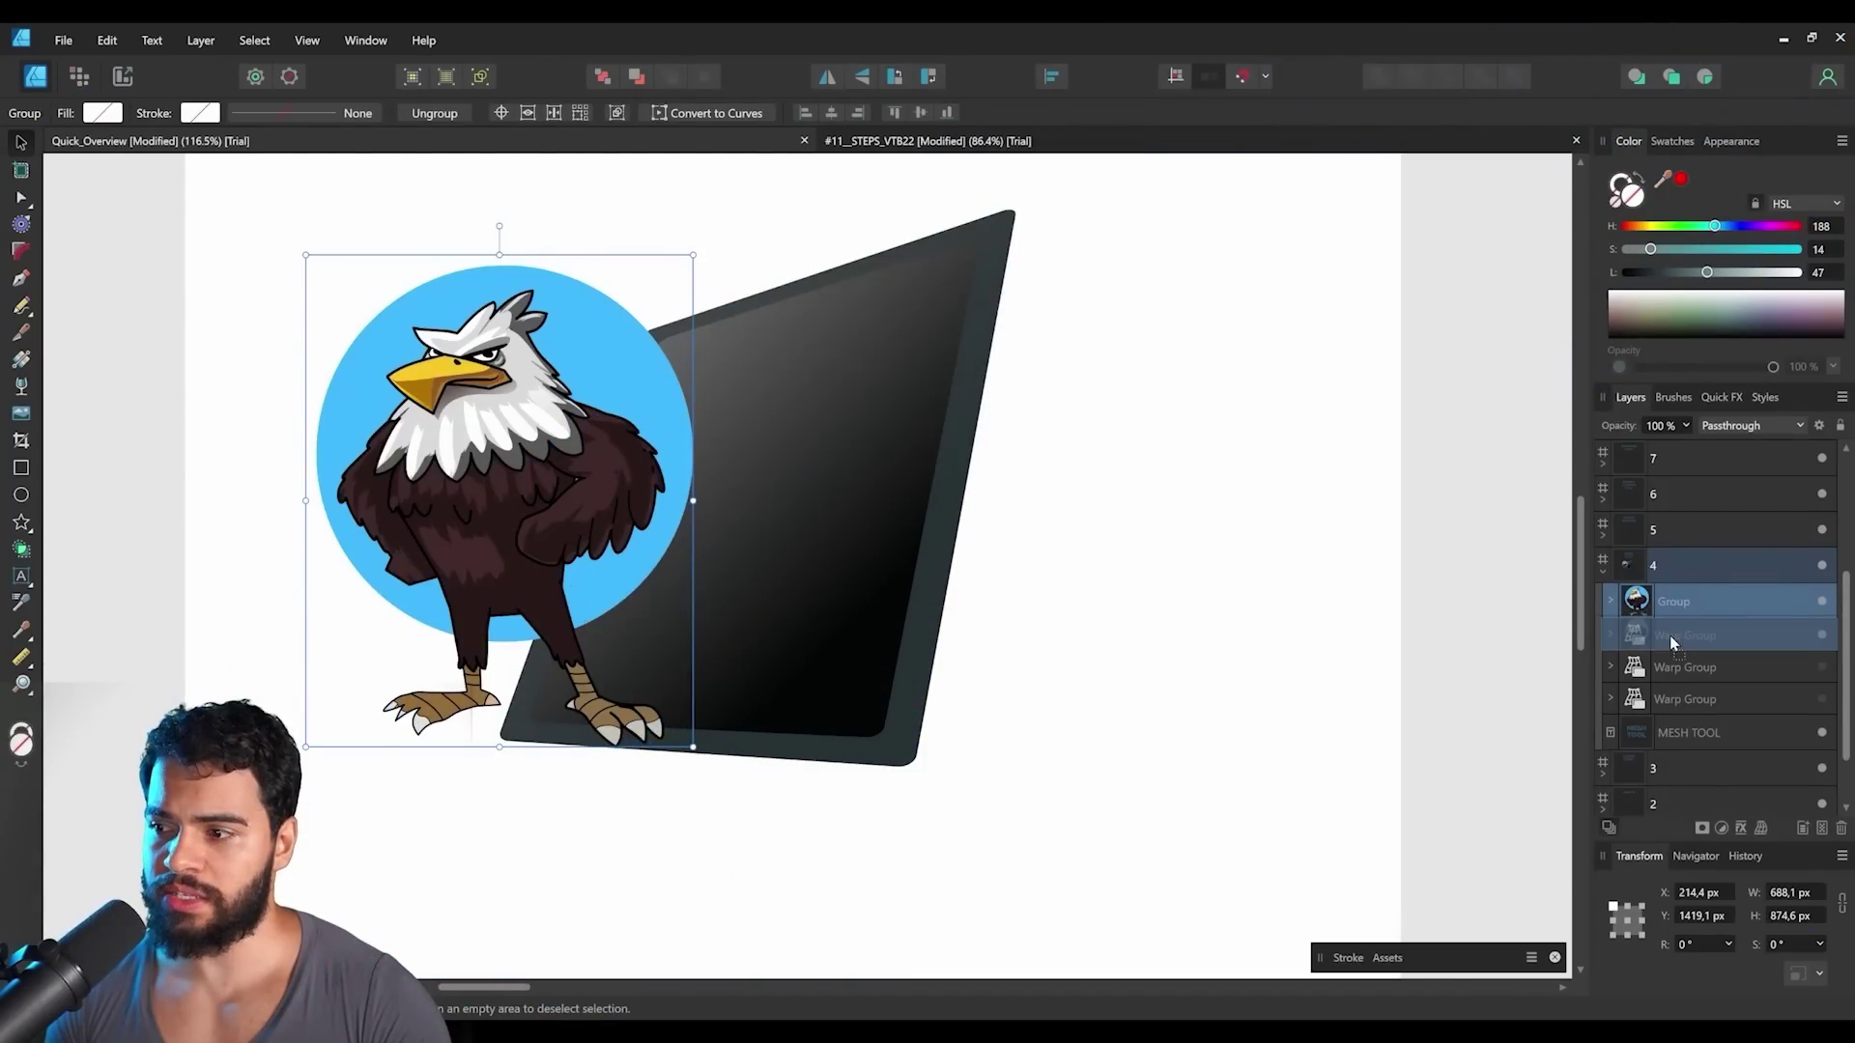
Nest the eagle group inside the tablet's warp group and place it over the tablet screen.
{"action": "left_click_drag", "start_coordinate": [1669, 635], "coordinate": [1669, 634]}
{"action": "left_click_drag", "start_coordinate": [564, 452], "coordinate": [785, 570]}
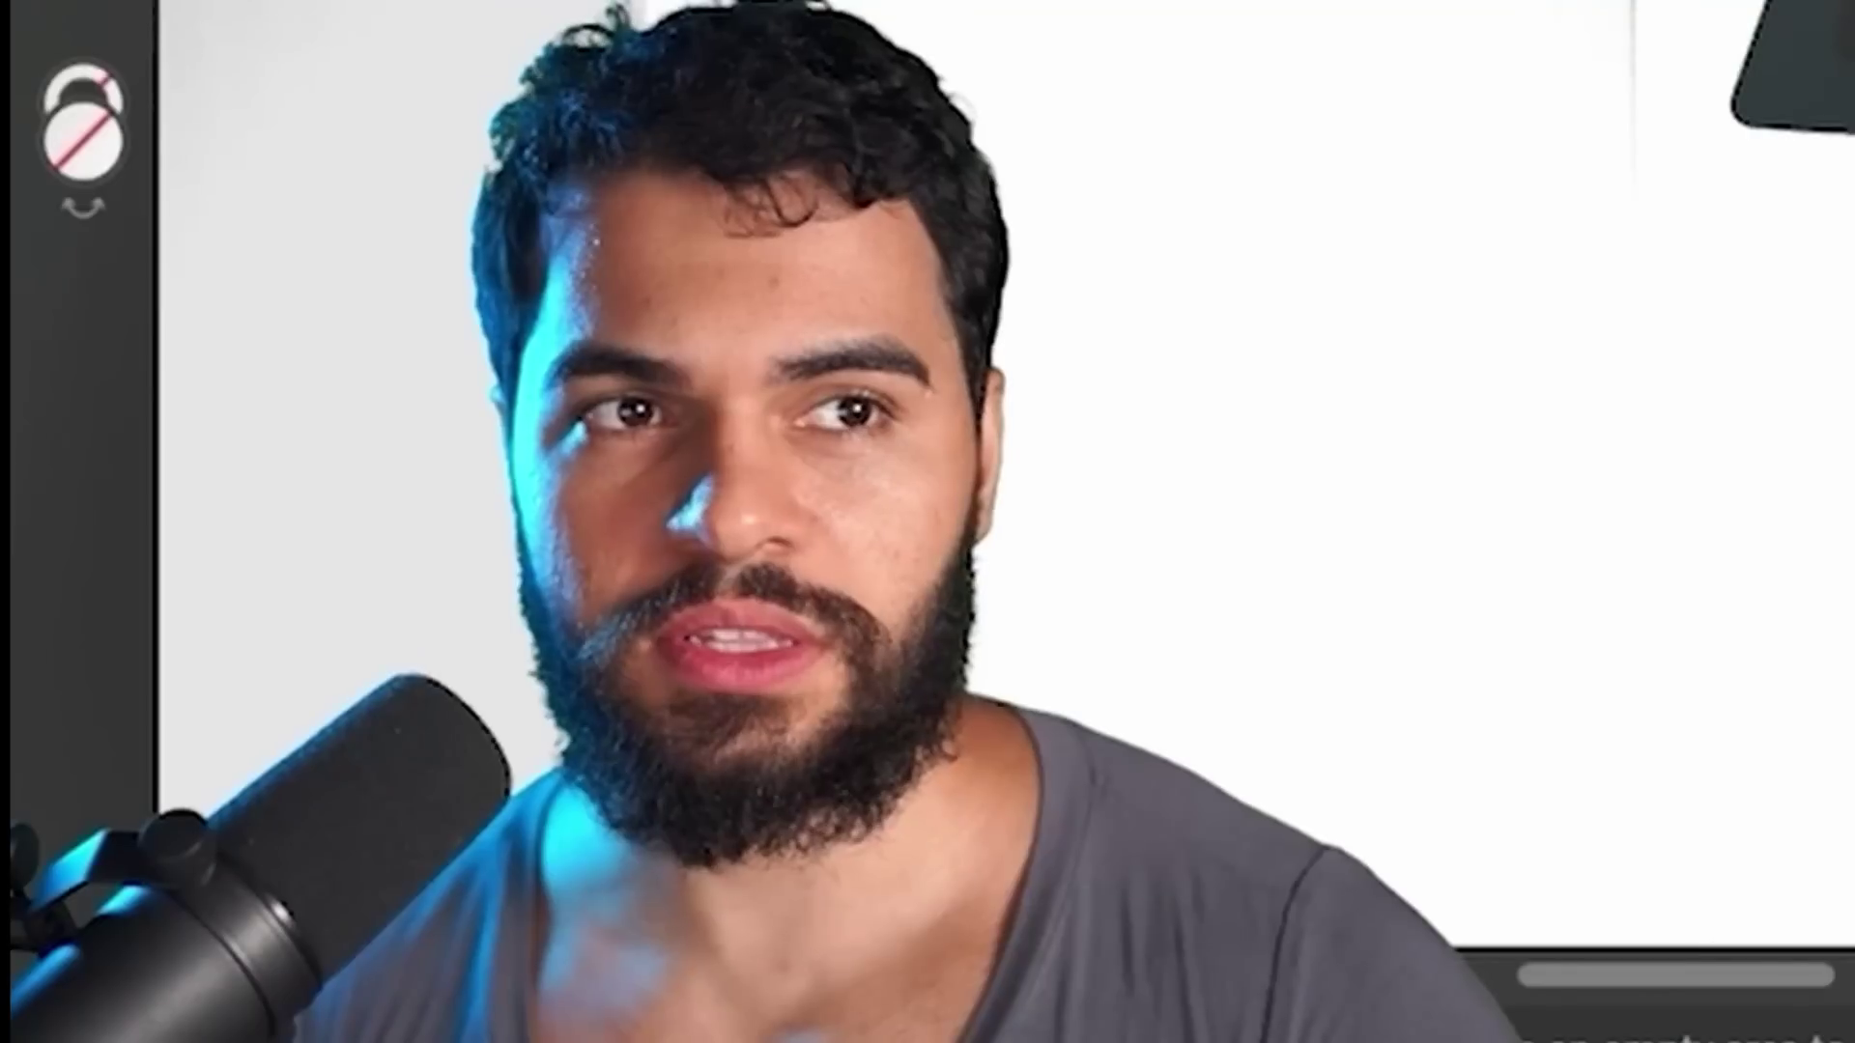
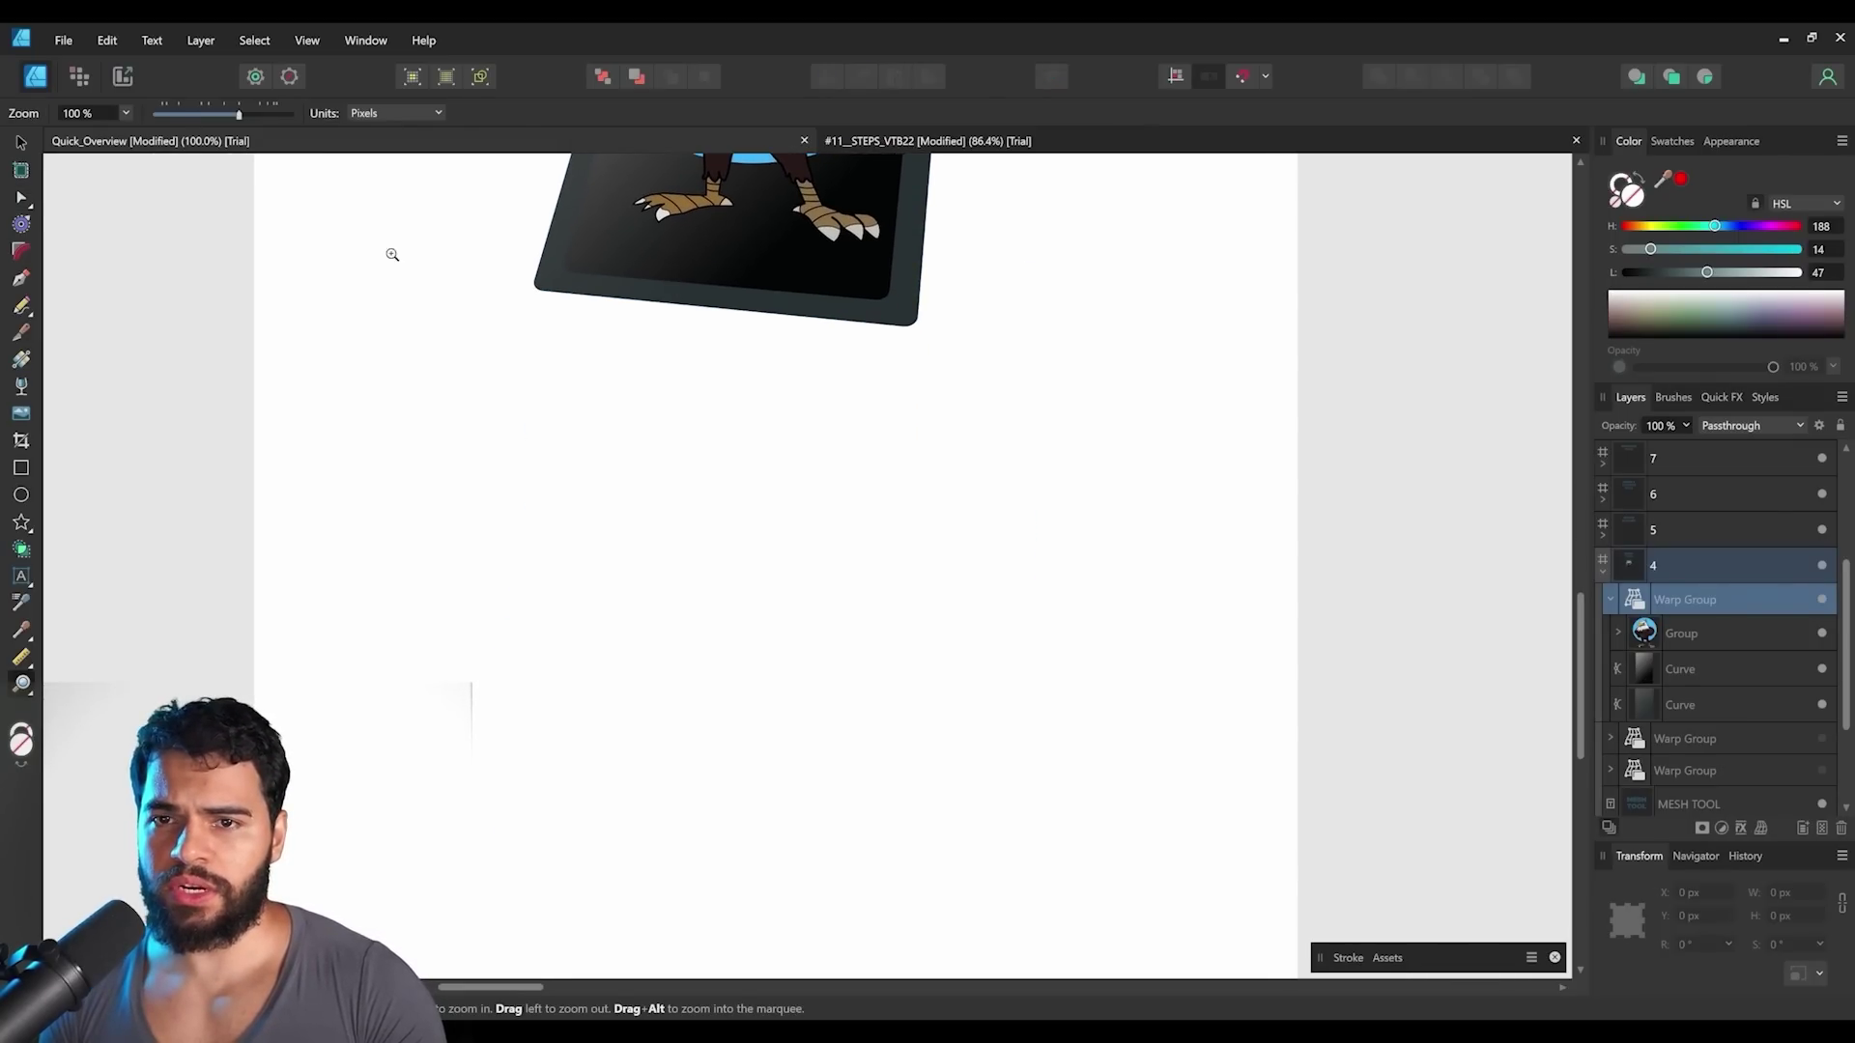
Add the text VECTORIZE below the tablet and apply an Arc - Vertical warp group at about -9 %.
{"action": "key", "text": "t"}
{"action": "left_click_drag", "start_coordinate": [461, 416], "coordinate": [618, 611]}
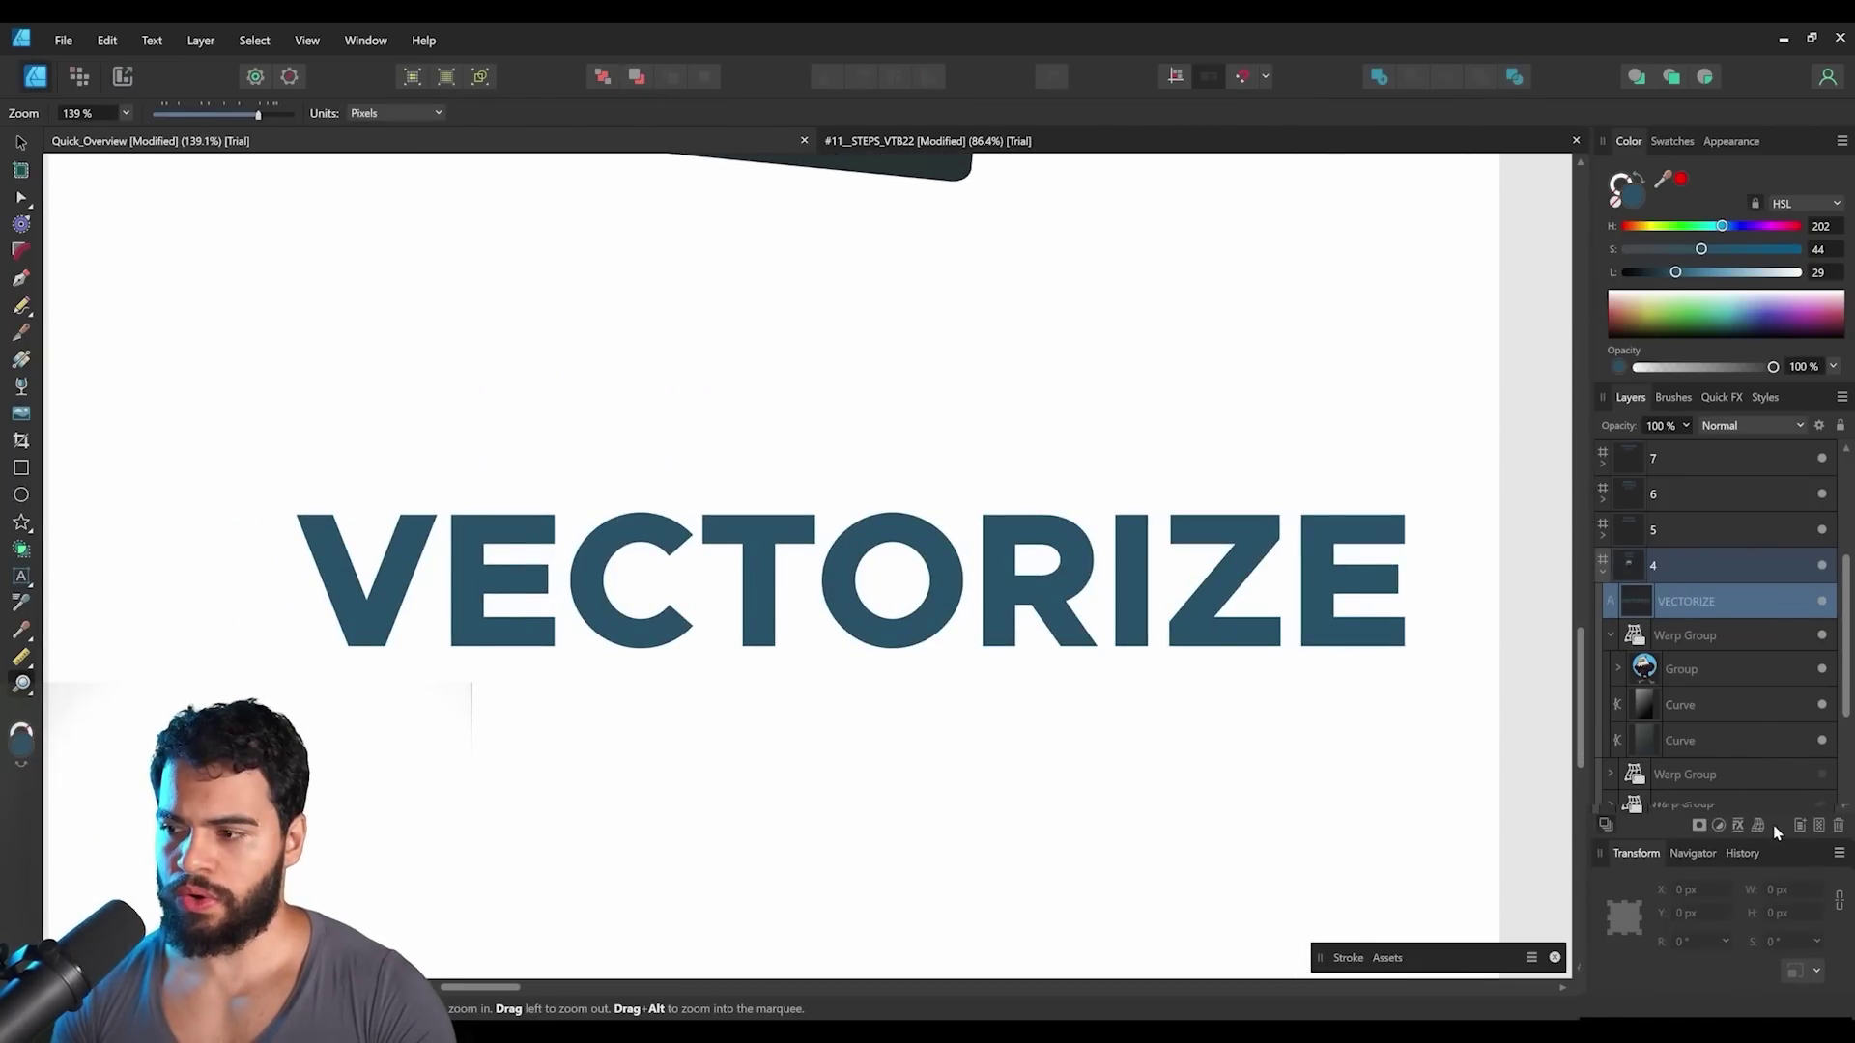
{"action": "left_click", "coordinate": [1760, 826]}
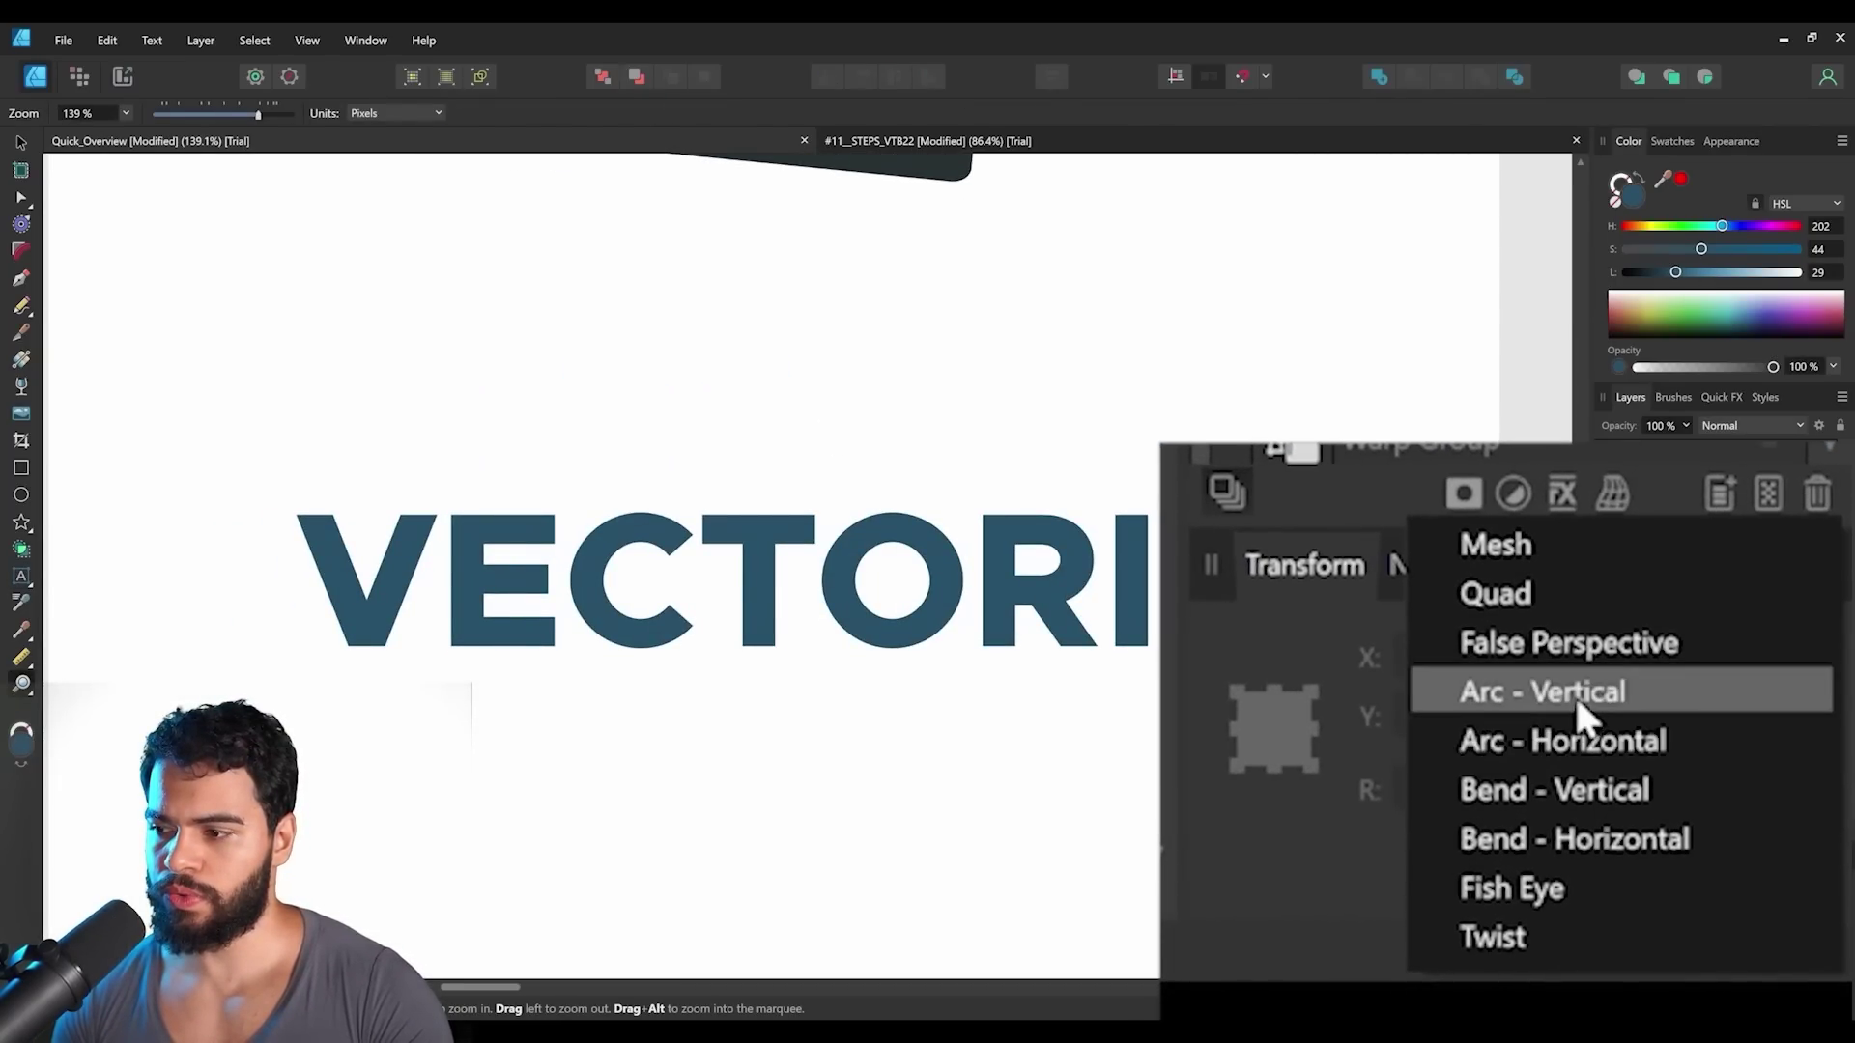
{"action": "left_click", "coordinate": [1580, 707]}
{"action": "left_click_drag", "start_coordinate": [249, 113], "coordinate": [238, 133]}
{"action": "left_click_drag", "start_coordinate": [425, 205], "coordinate": [430, 201]}
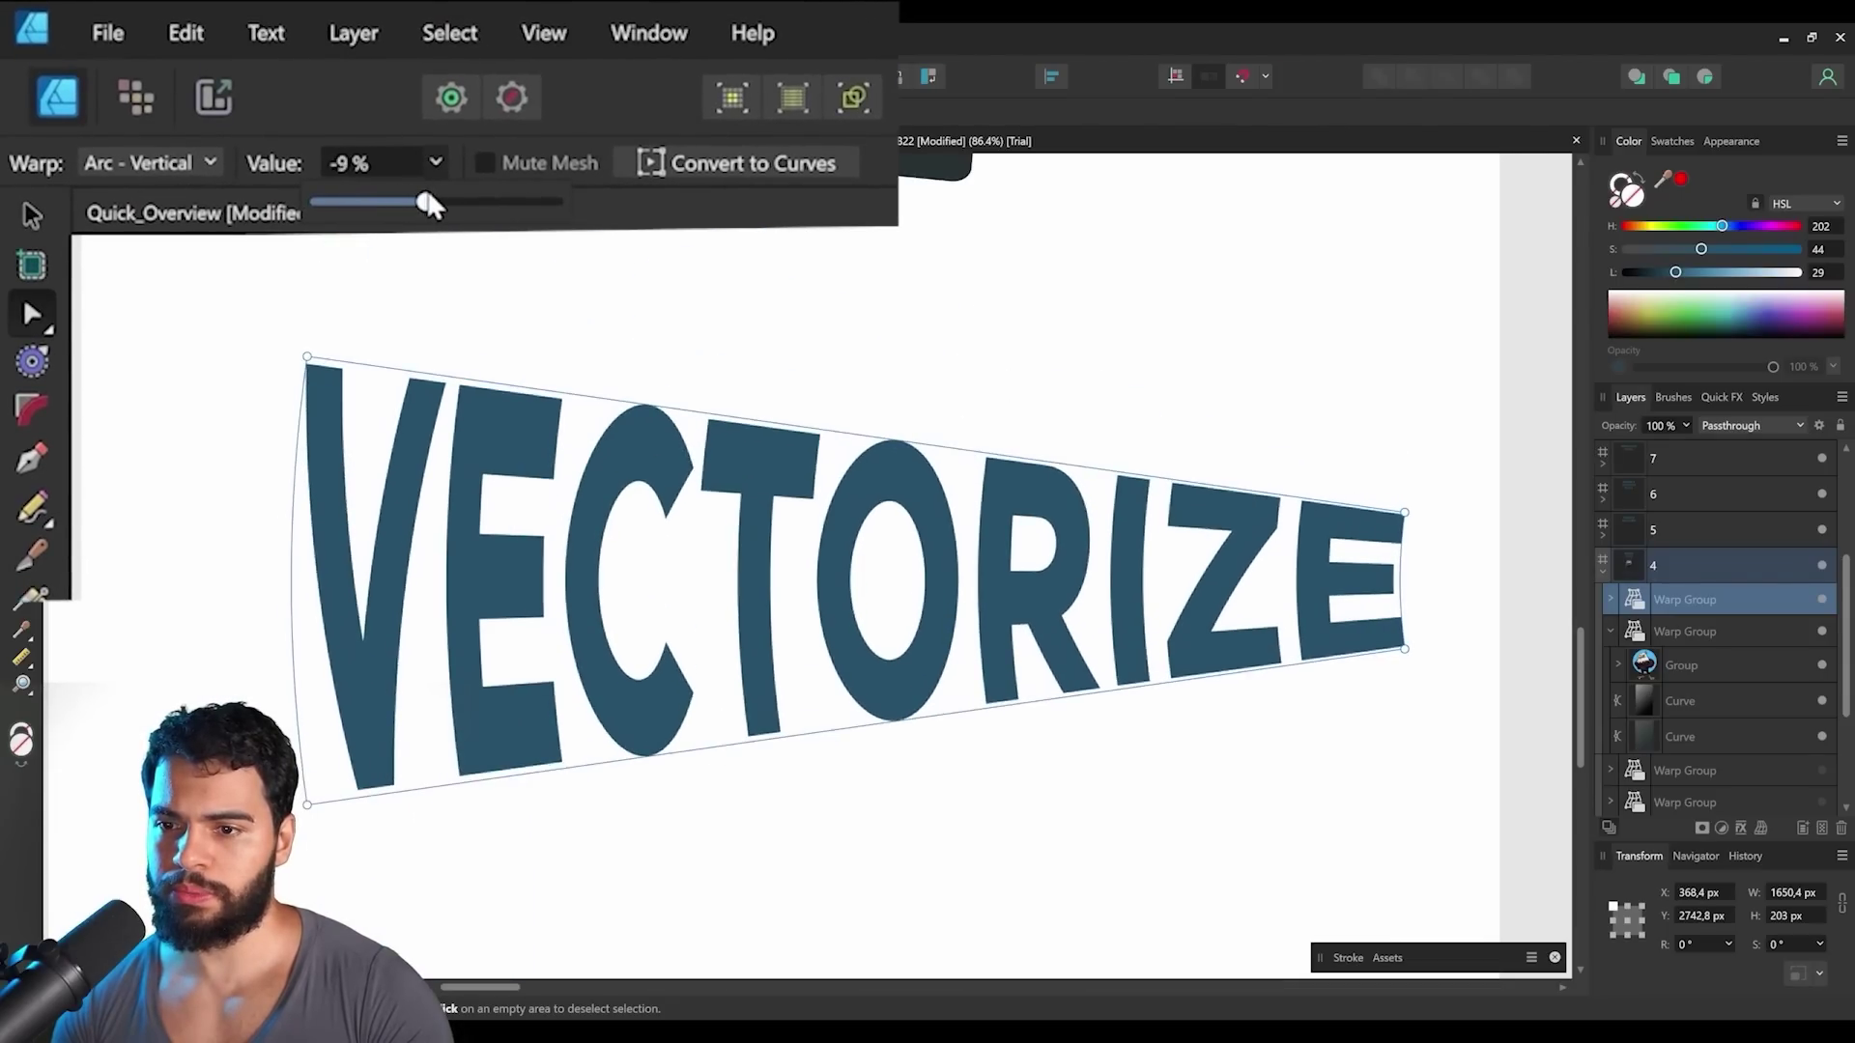
Try the Bend - Vertical warp on VECTORIZE, then Bend - Horizontal with its value reduced to -1 %.
{"action": "left_click", "coordinate": [210, 164]}
{"action": "left_click", "coordinate": [166, 425]}
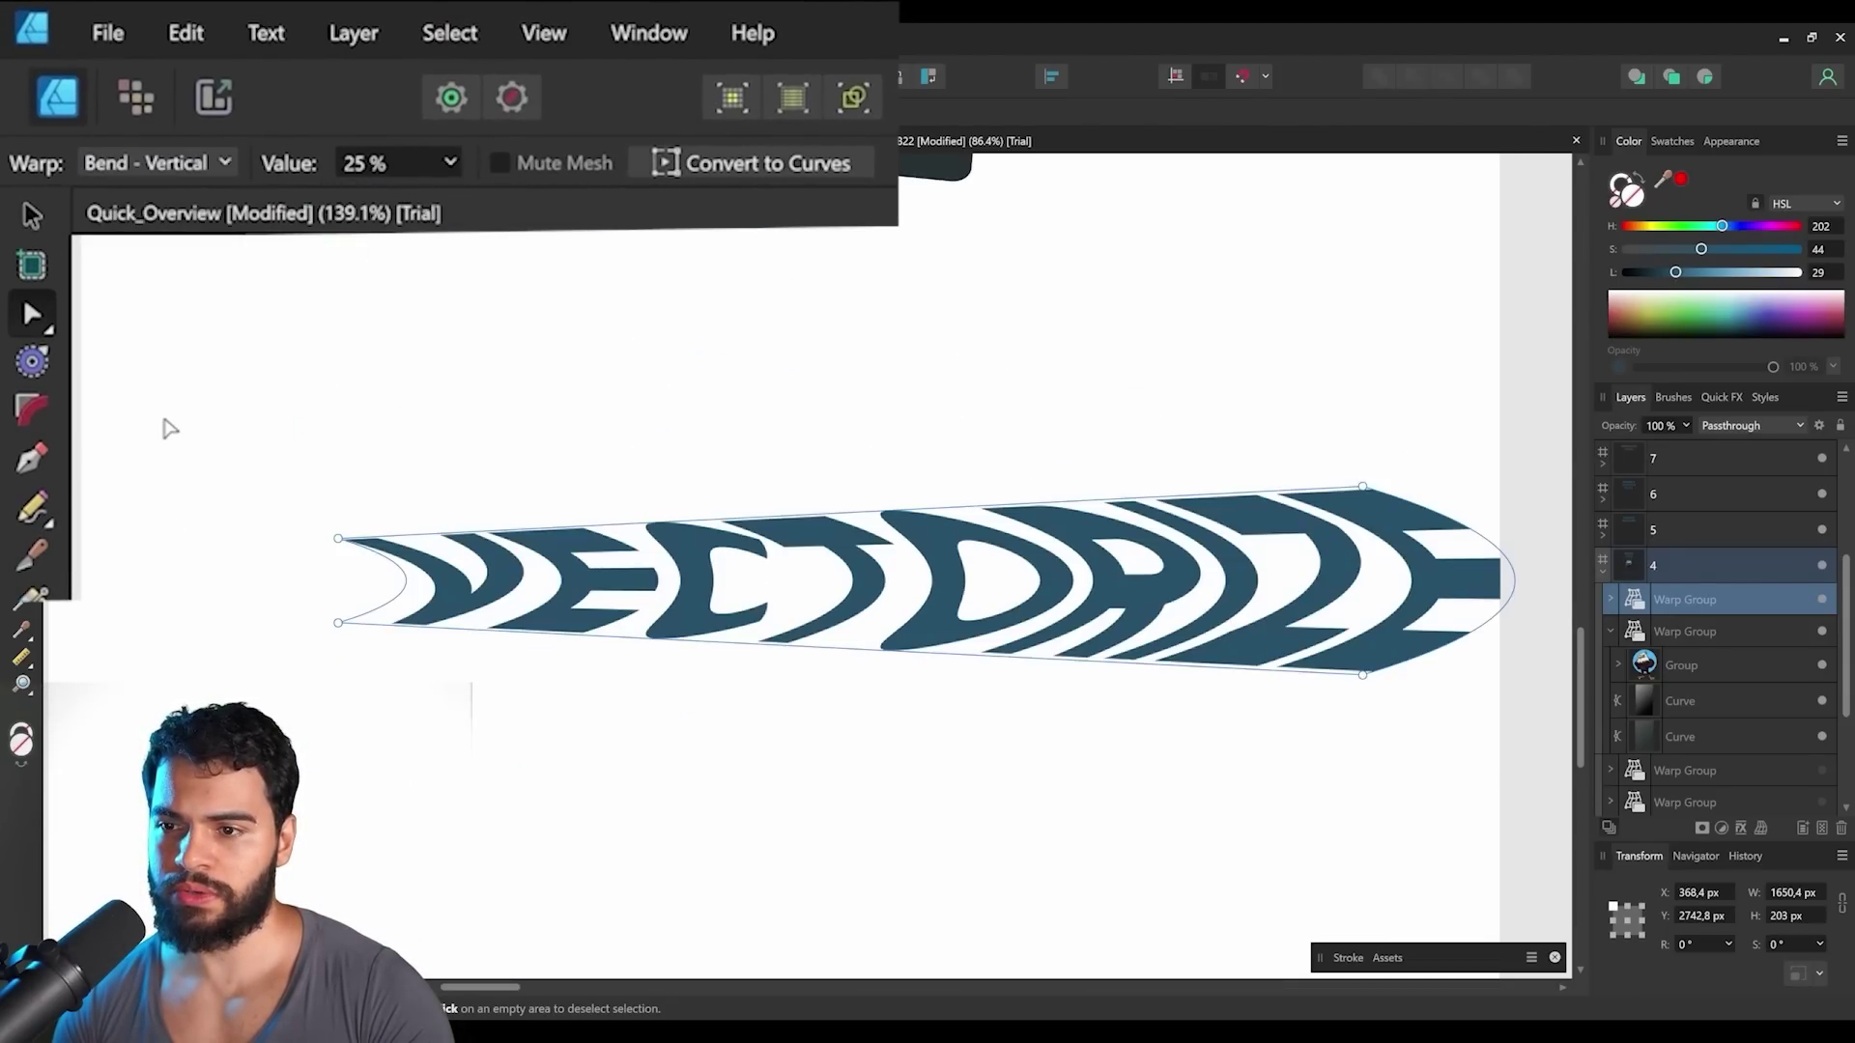
{"action": "left_click", "coordinate": [181, 458]}
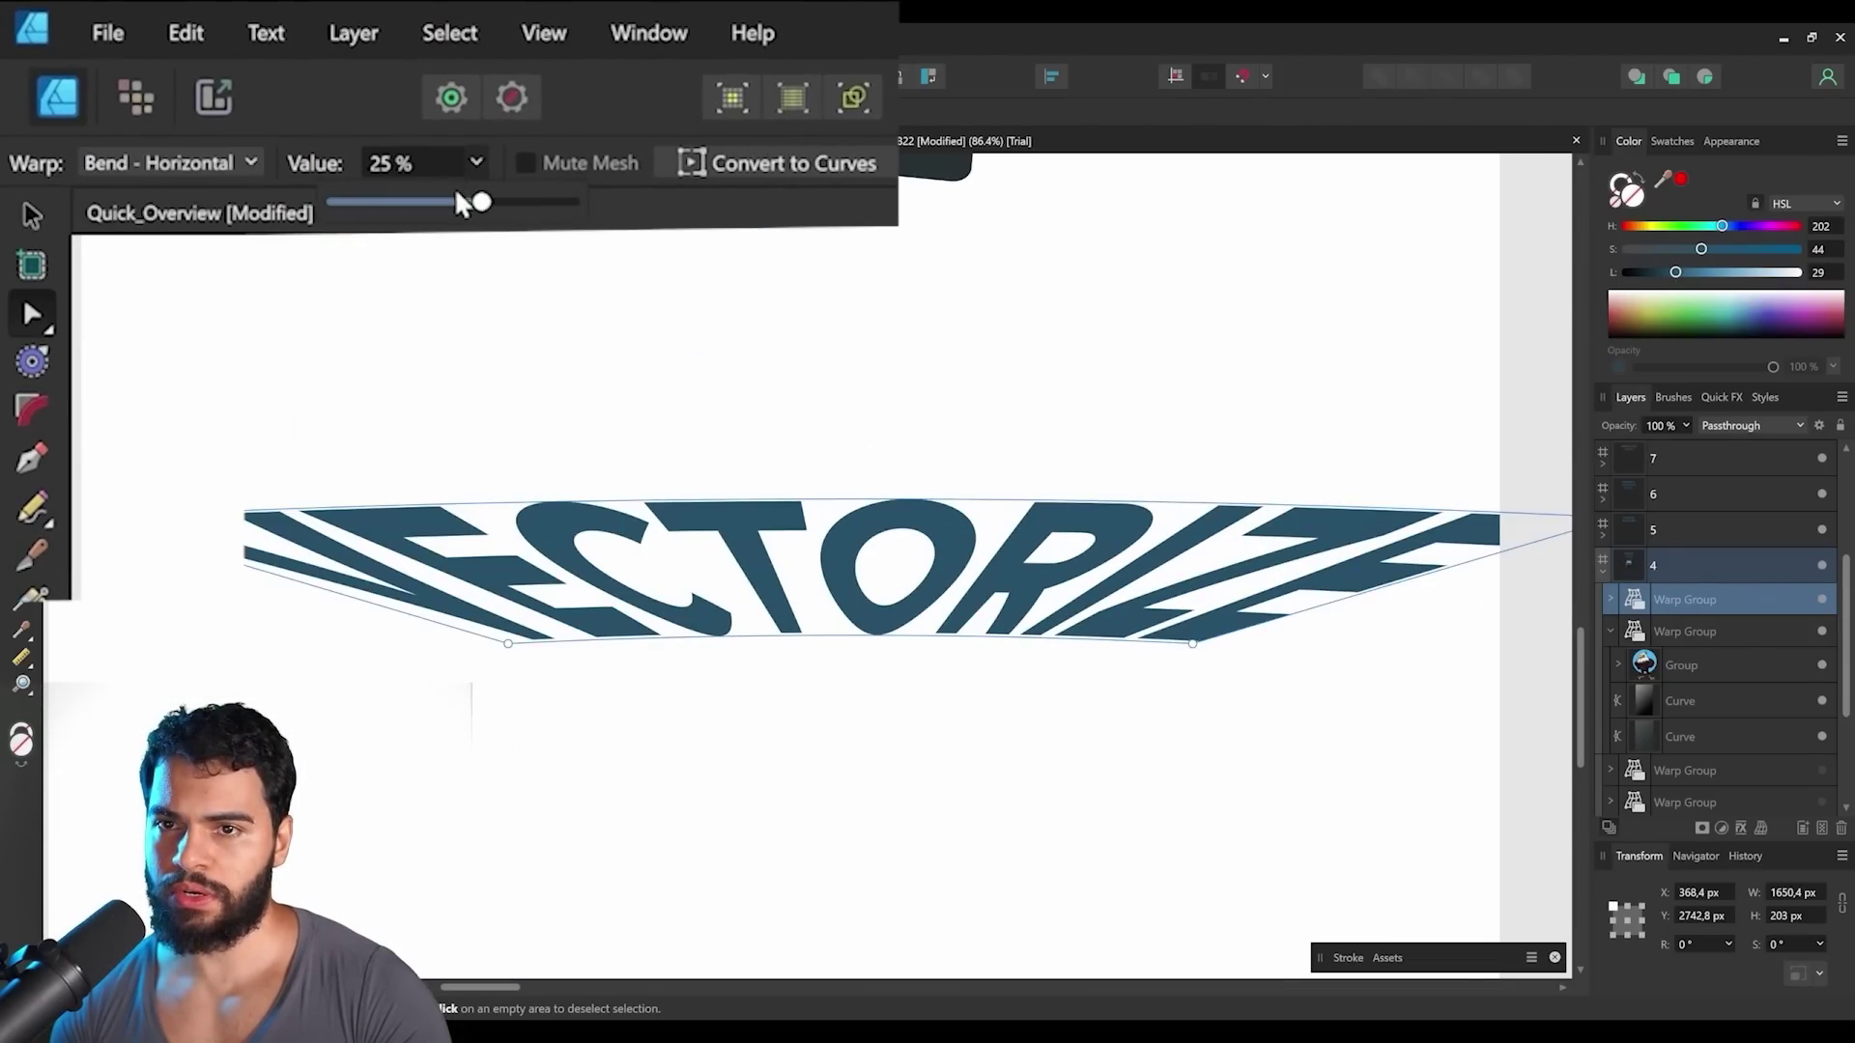
{"action": "left_click_drag", "start_coordinate": [462, 203], "coordinate": [451, 203]}
Change the text's warp to Perspective and move both upper corners inward and upward into a trapezoid.
{"action": "left_click", "coordinate": [169, 163]}
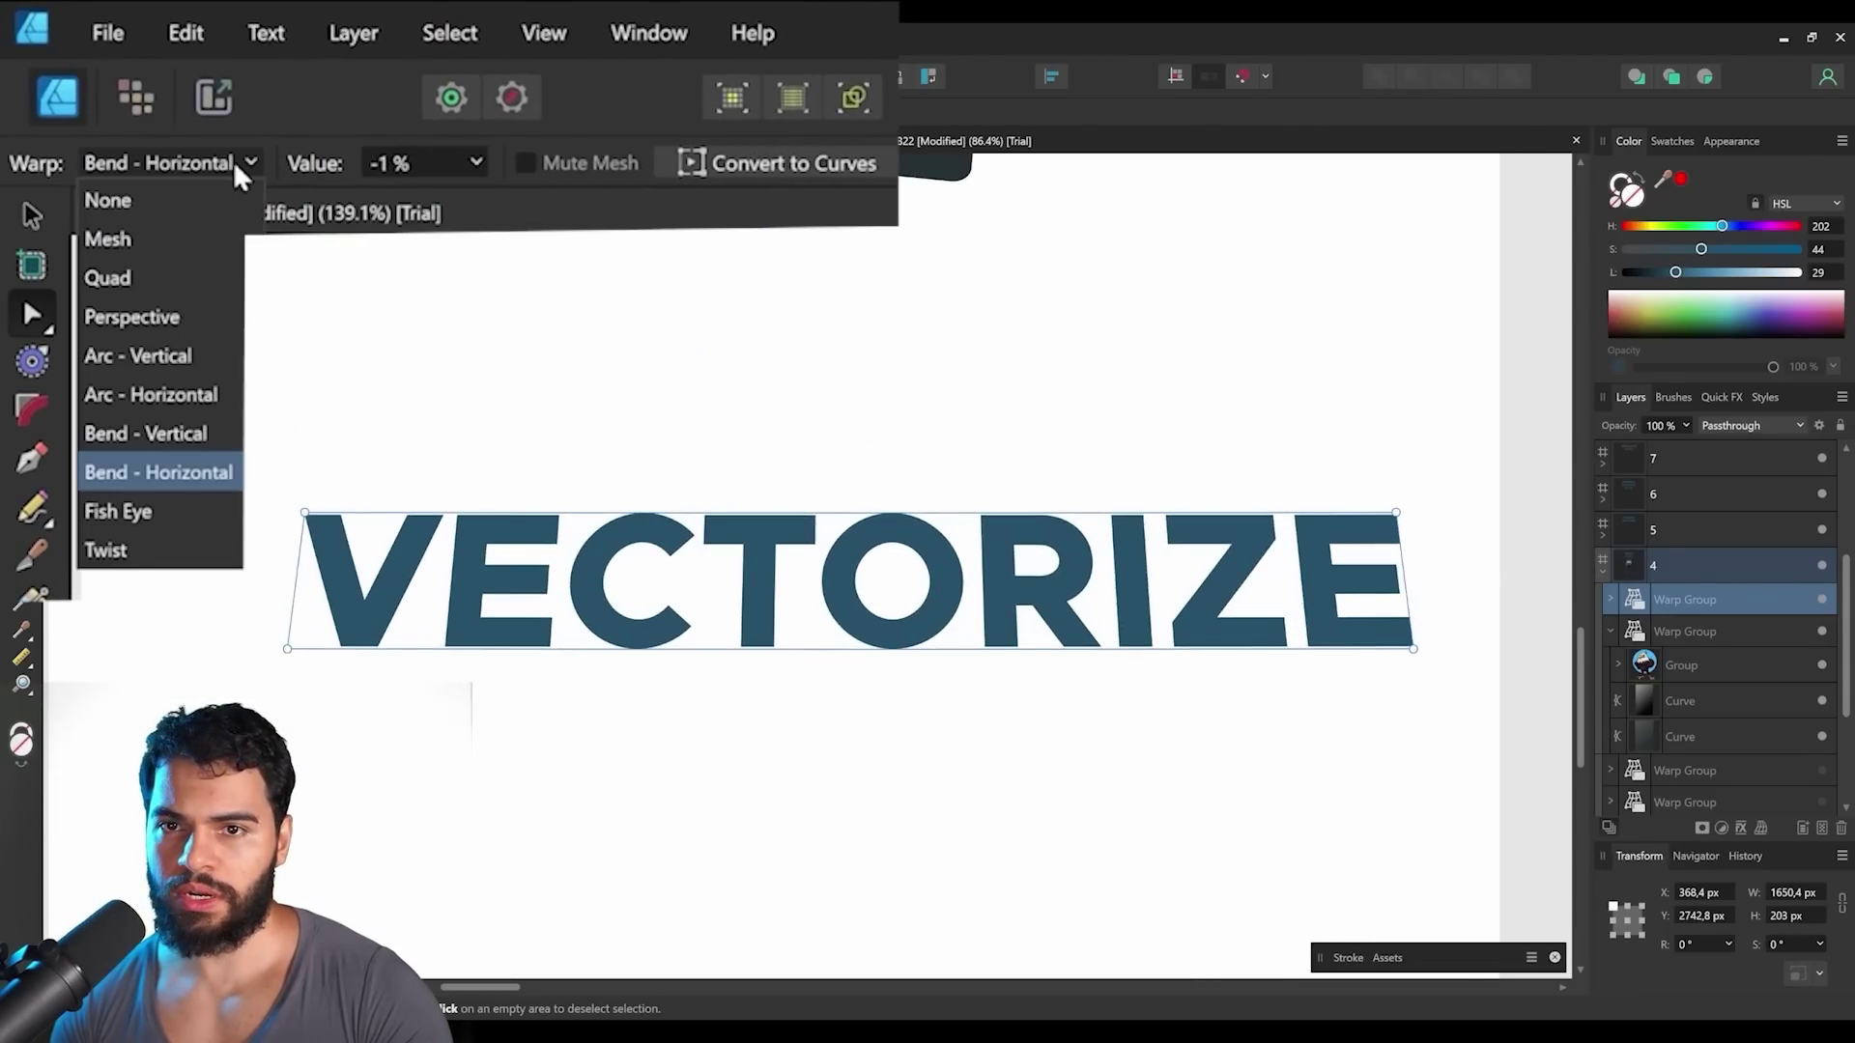
{"action": "left_click", "coordinate": [186, 315]}
{"action": "left_click_drag", "start_coordinate": [1405, 513], "coordinate": [1219, 417]}
{"action": "left_click_drag", "start_coordinate": [296, 513], "coordinate": [417, 355]}
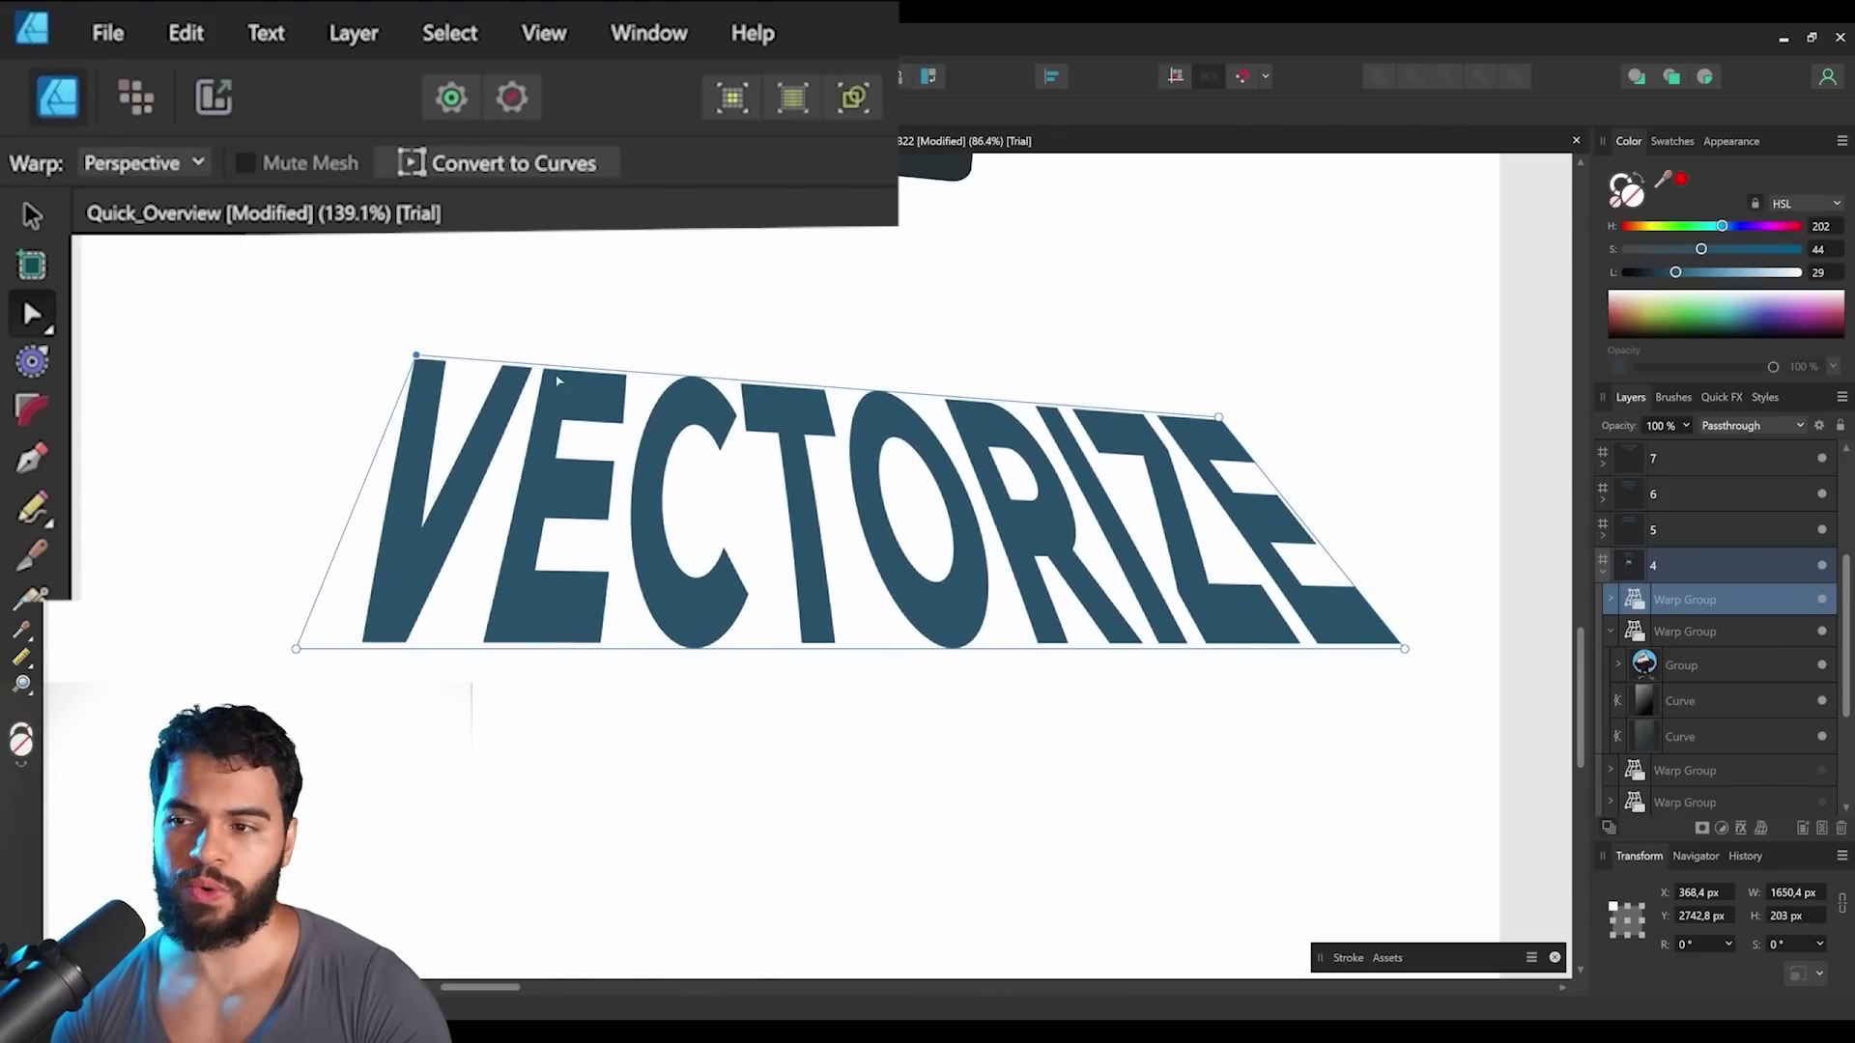
{"action": "left_click_drag", "start_coordinate": [1227, 417], "coordinate": [1252, 357]}
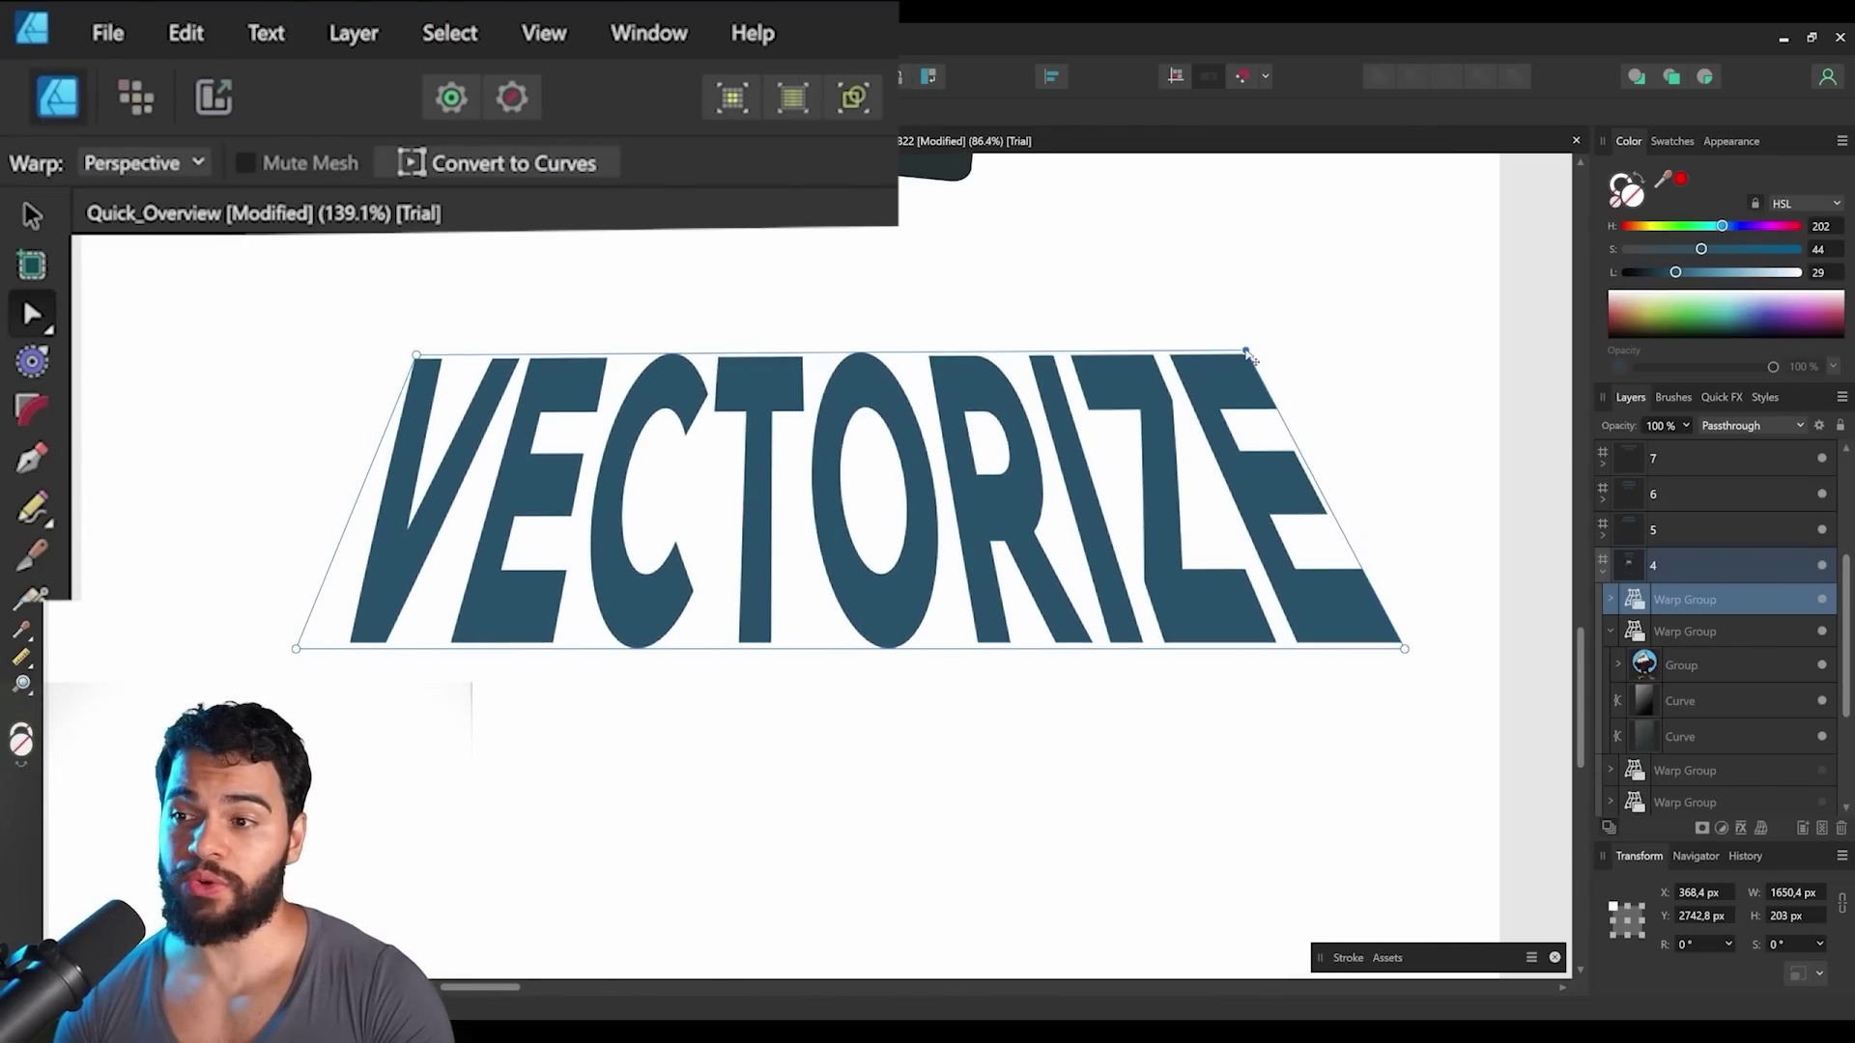
Change the text's warp to Mesh and raise the two inner nodes along the upper edge into an uneven wave.
{"action": "left_click", "coordinate": [175, 166]}
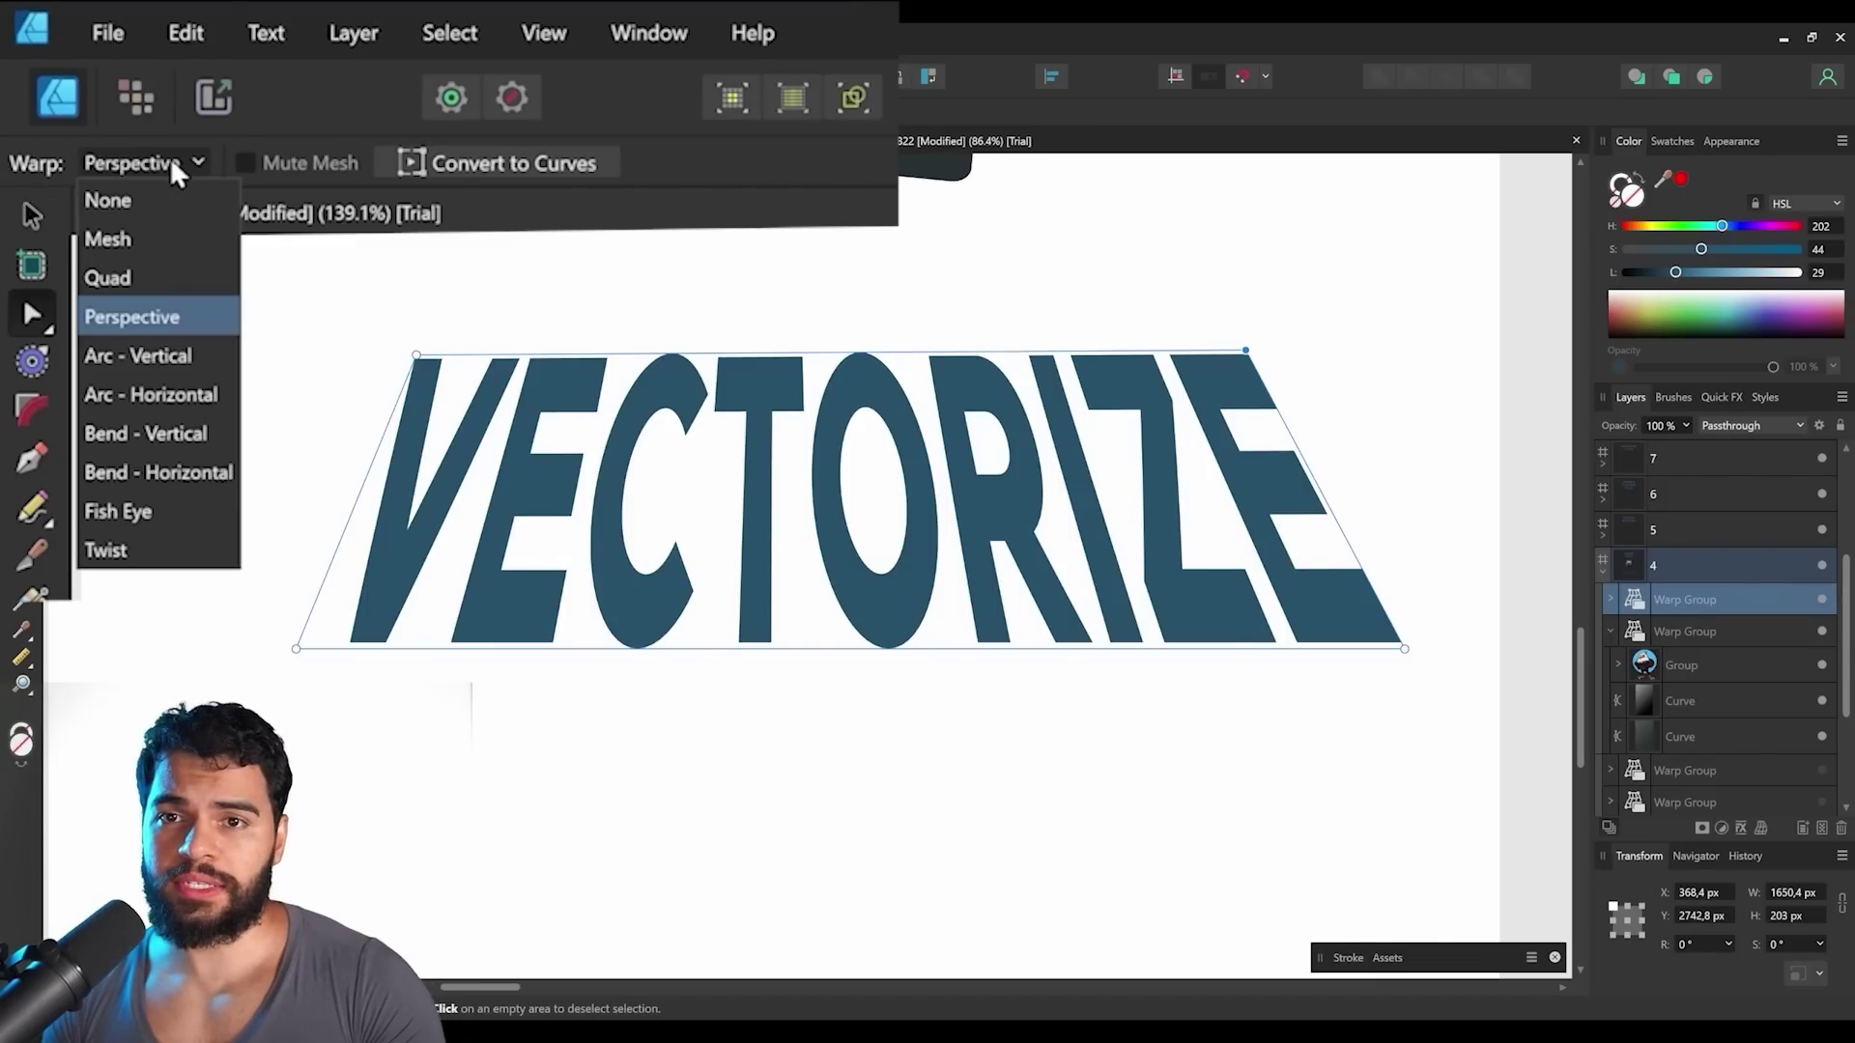
{"action": "left_click", "coordinate": [156, 512]}
{"action": "left_click_drag", "start_coordinate": [665, 513], "coordinate": [662, 491]}
{"action": "left_click_drag", "start_coordinate": [653, 556], "coordinate": [653, 563]}
{"action": "left_click_drag", "start_coordinate": [1038, 512], "coordinate": [1036, 458]}
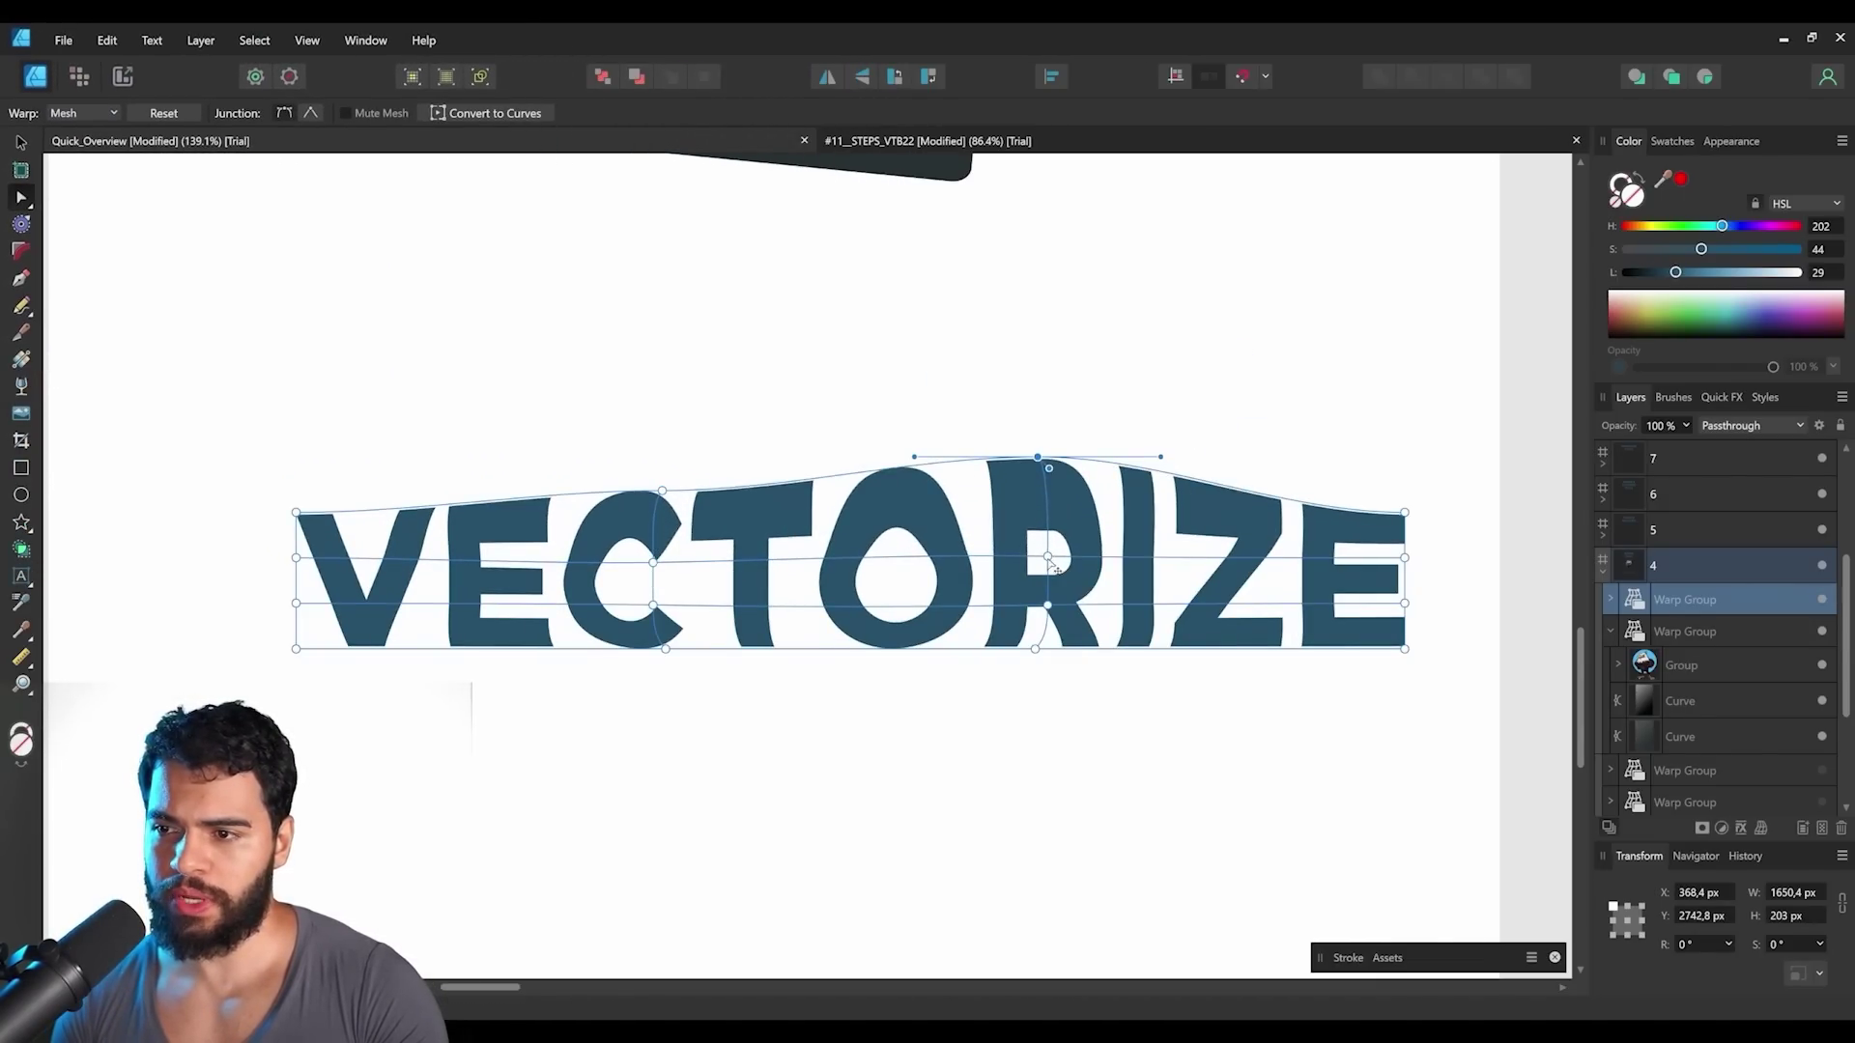
{"action": "left_click_drag", "start_coordinate": [661, 491], "coordinate": [638, 435]}
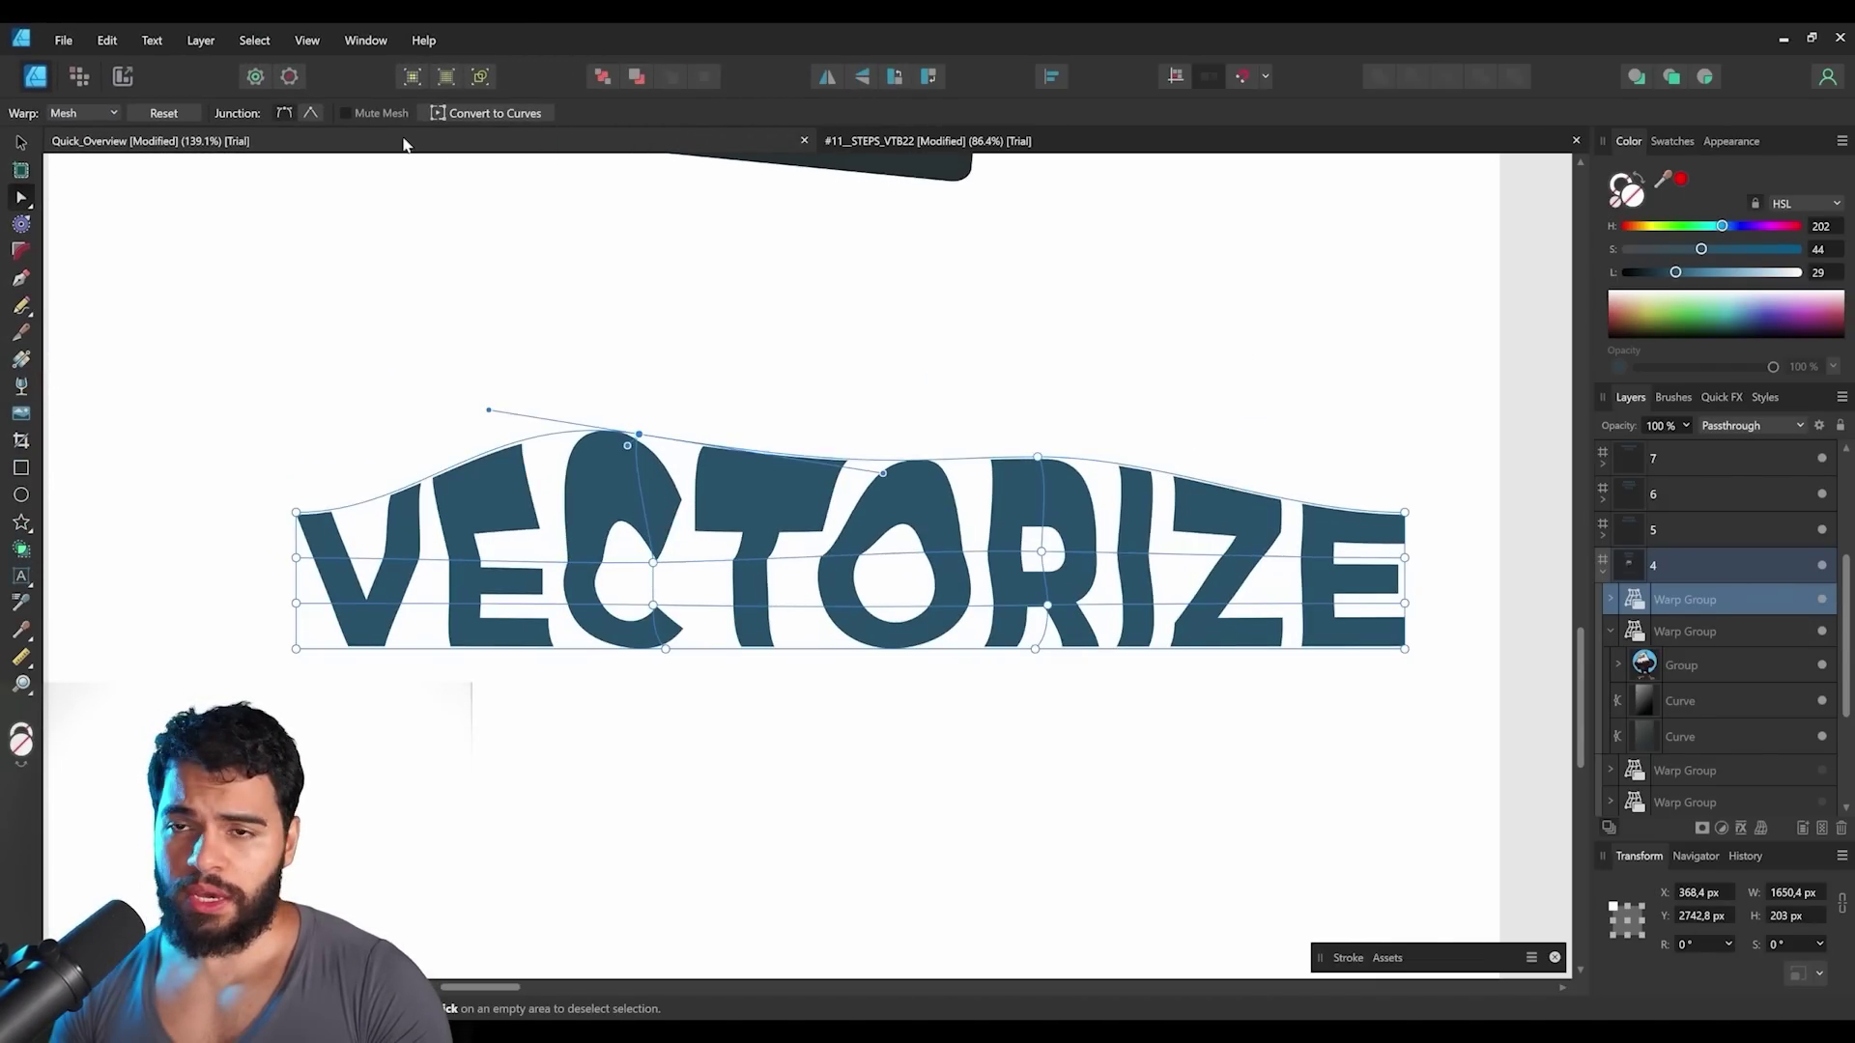
Convert the mesh-warped VECTORIZE text to curves and open the letter C for node editing.
{"action": "left_click", "coordinate": [460, 118]}
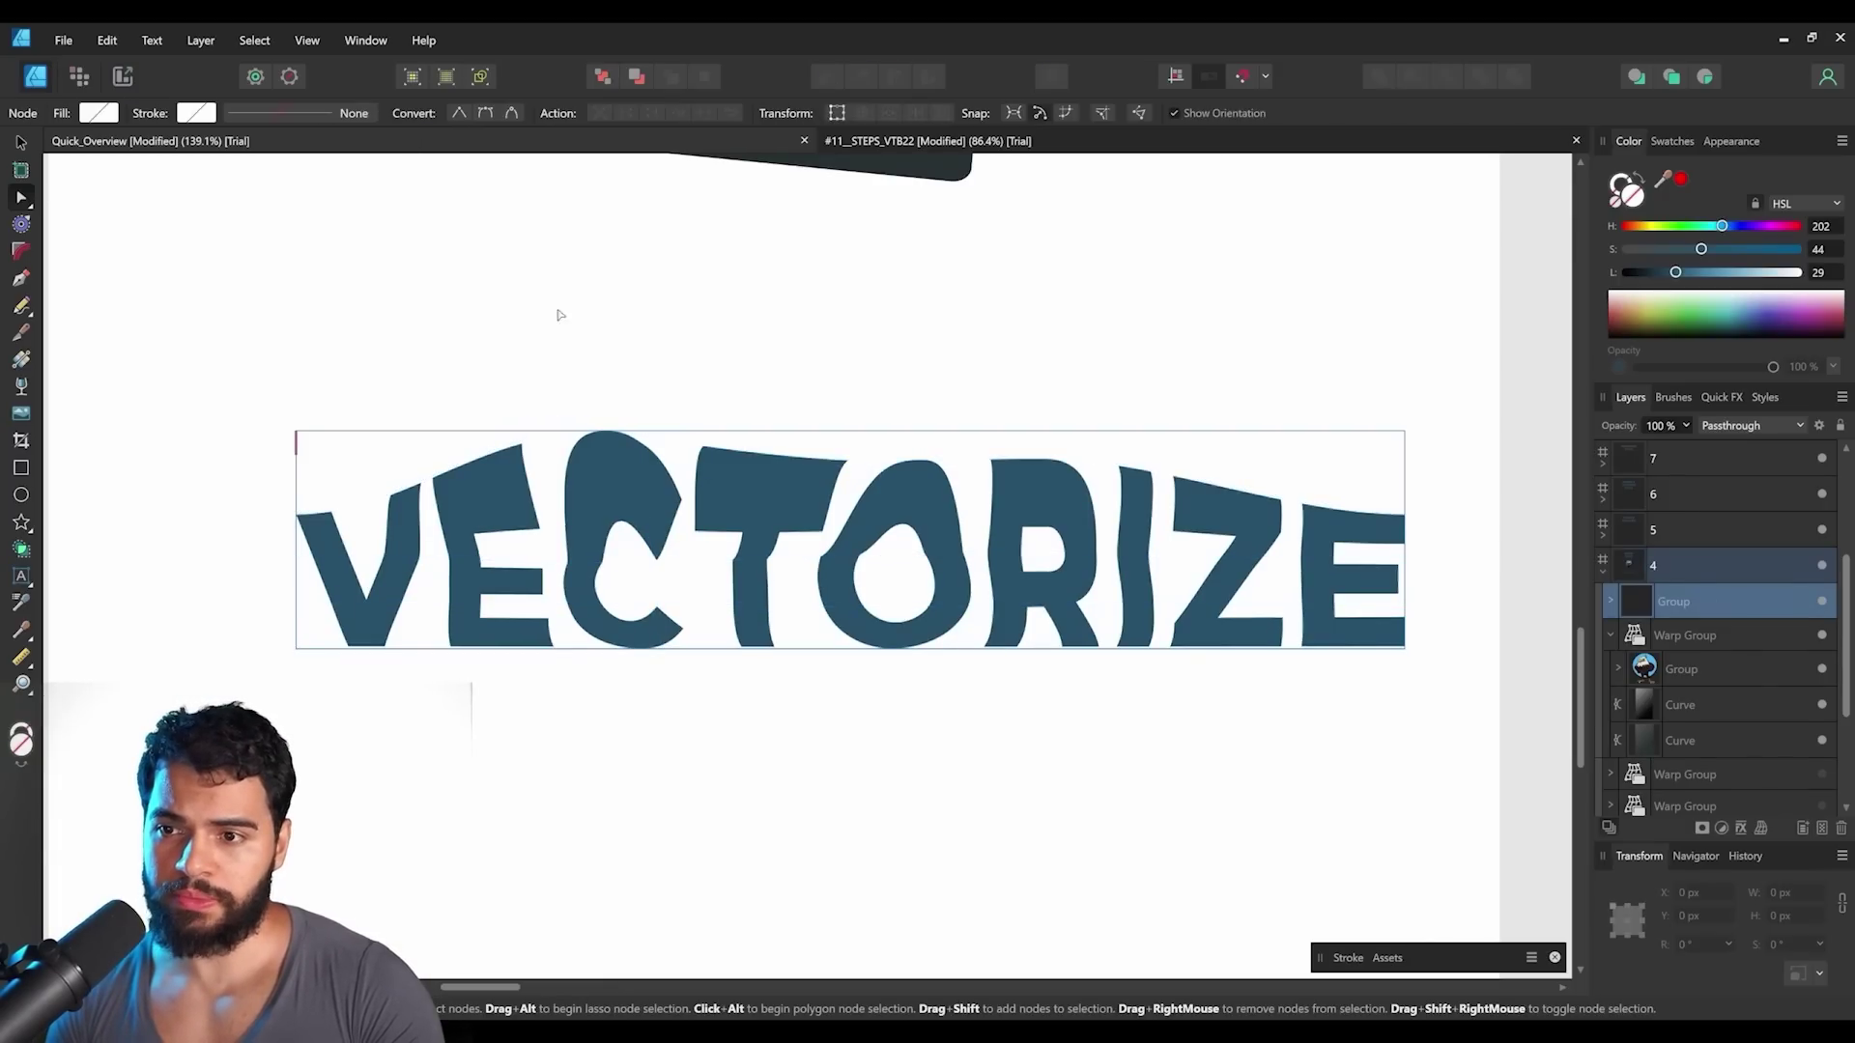
{"action": "scroll", "coordinate": [618, 492], "scroll_direction": "up", "scroll_amount": 2}
{"action": "left_click", "coordinate": [636, 498]}
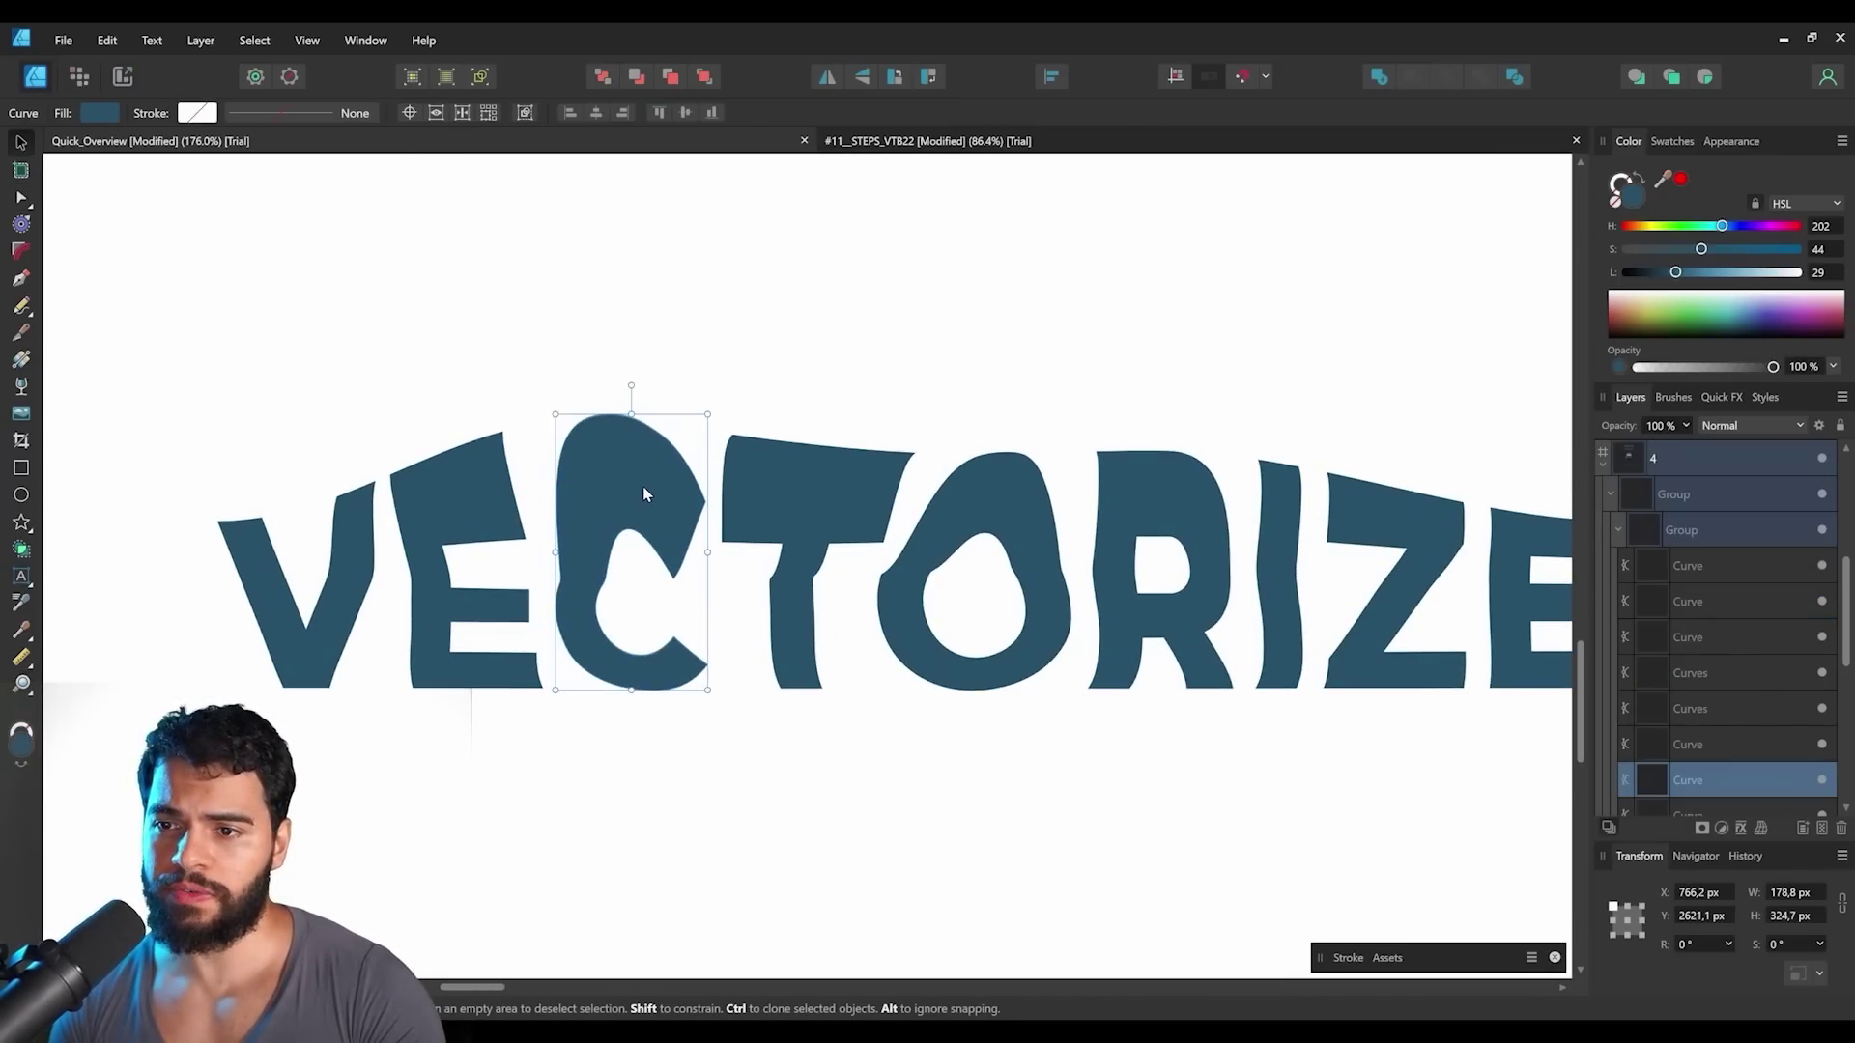
{"action": "key", "text": "a"}
{"action": "scroll", "coordinate": [676, 464], "scroll_direction": "up", "scroll_amount": 2}
{"action": "scroll", "coordinate": [690, 442], "scroll_direction": "down", "scroll_amount": 1}
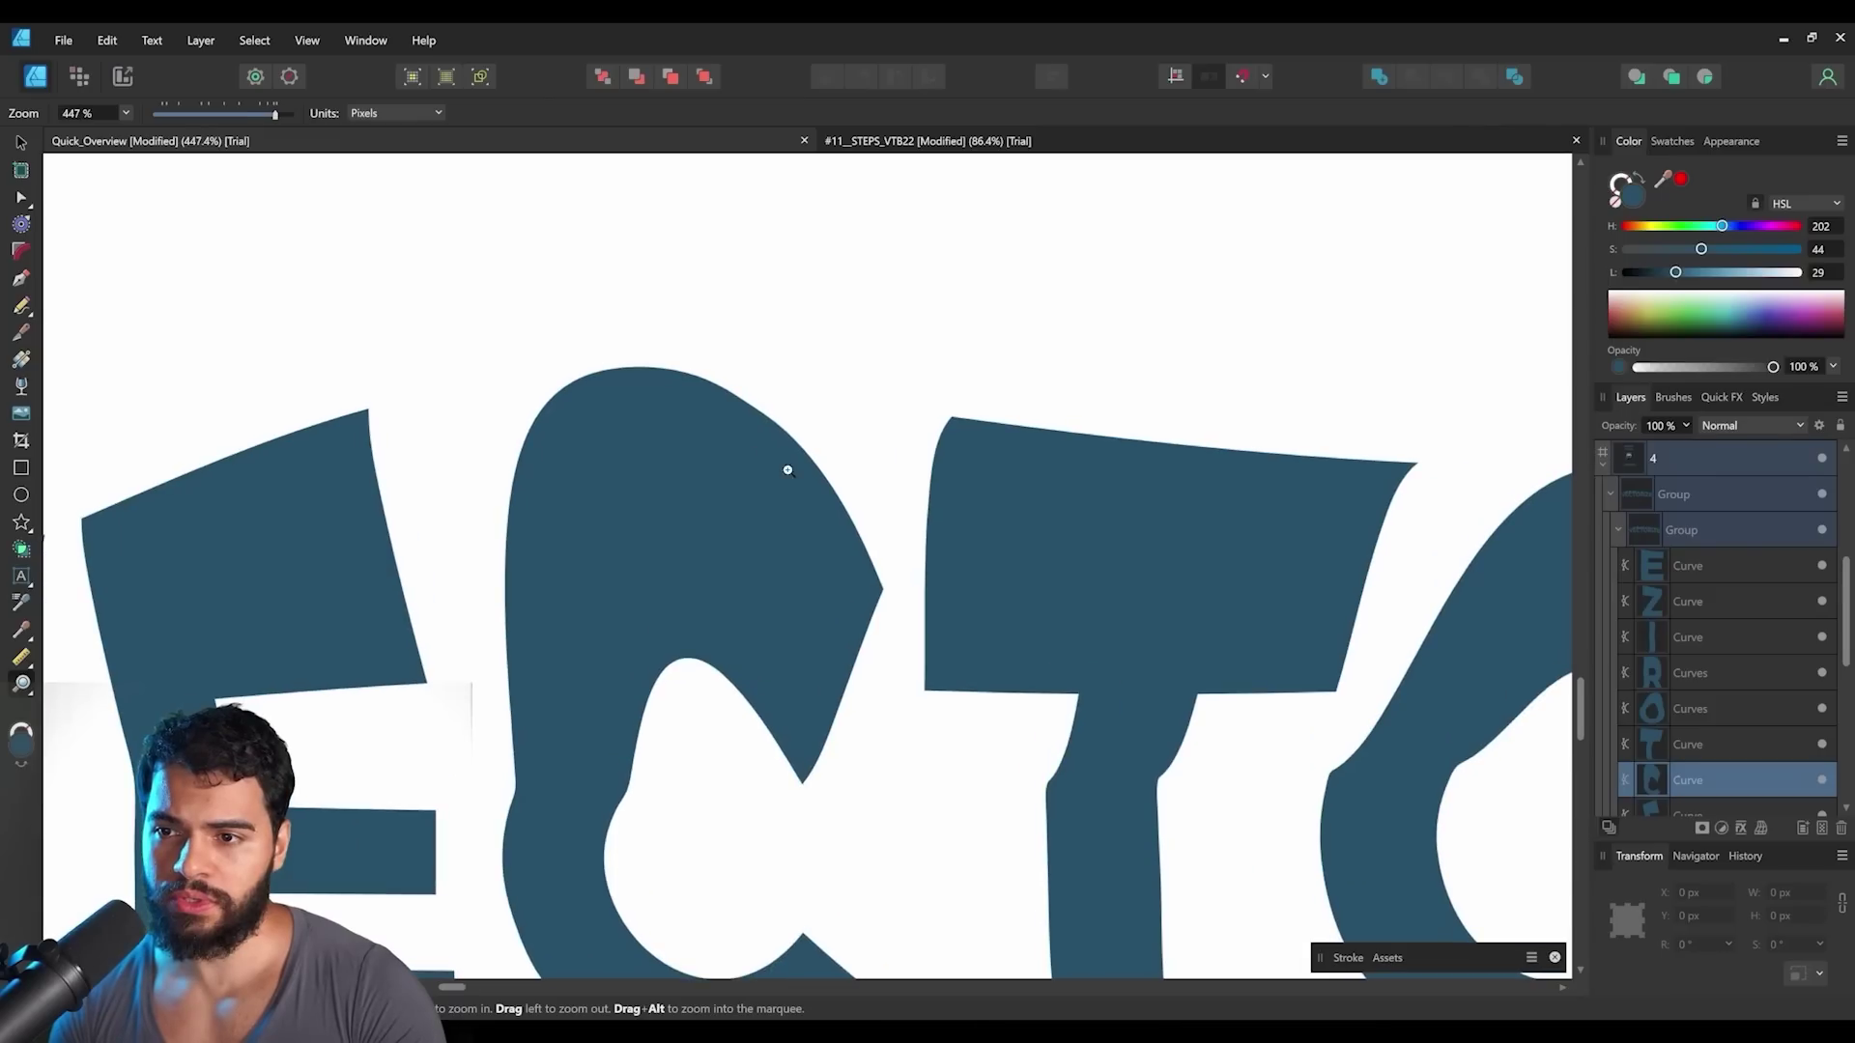
{"action": "left_click", "coordinate": [786, 456]}
Select the converted letter O and examine the nodes along its outline.
{"action": "key", "text": "z"}
{"action": "left_click_drag", "start_coordinate": [822, 437], "coordinate": [900, 537]}
{"action": "key", "text": "v"}
{"action": "left_click", "coordinate": [824, 495]}
{"action": "key", "text": "z"}
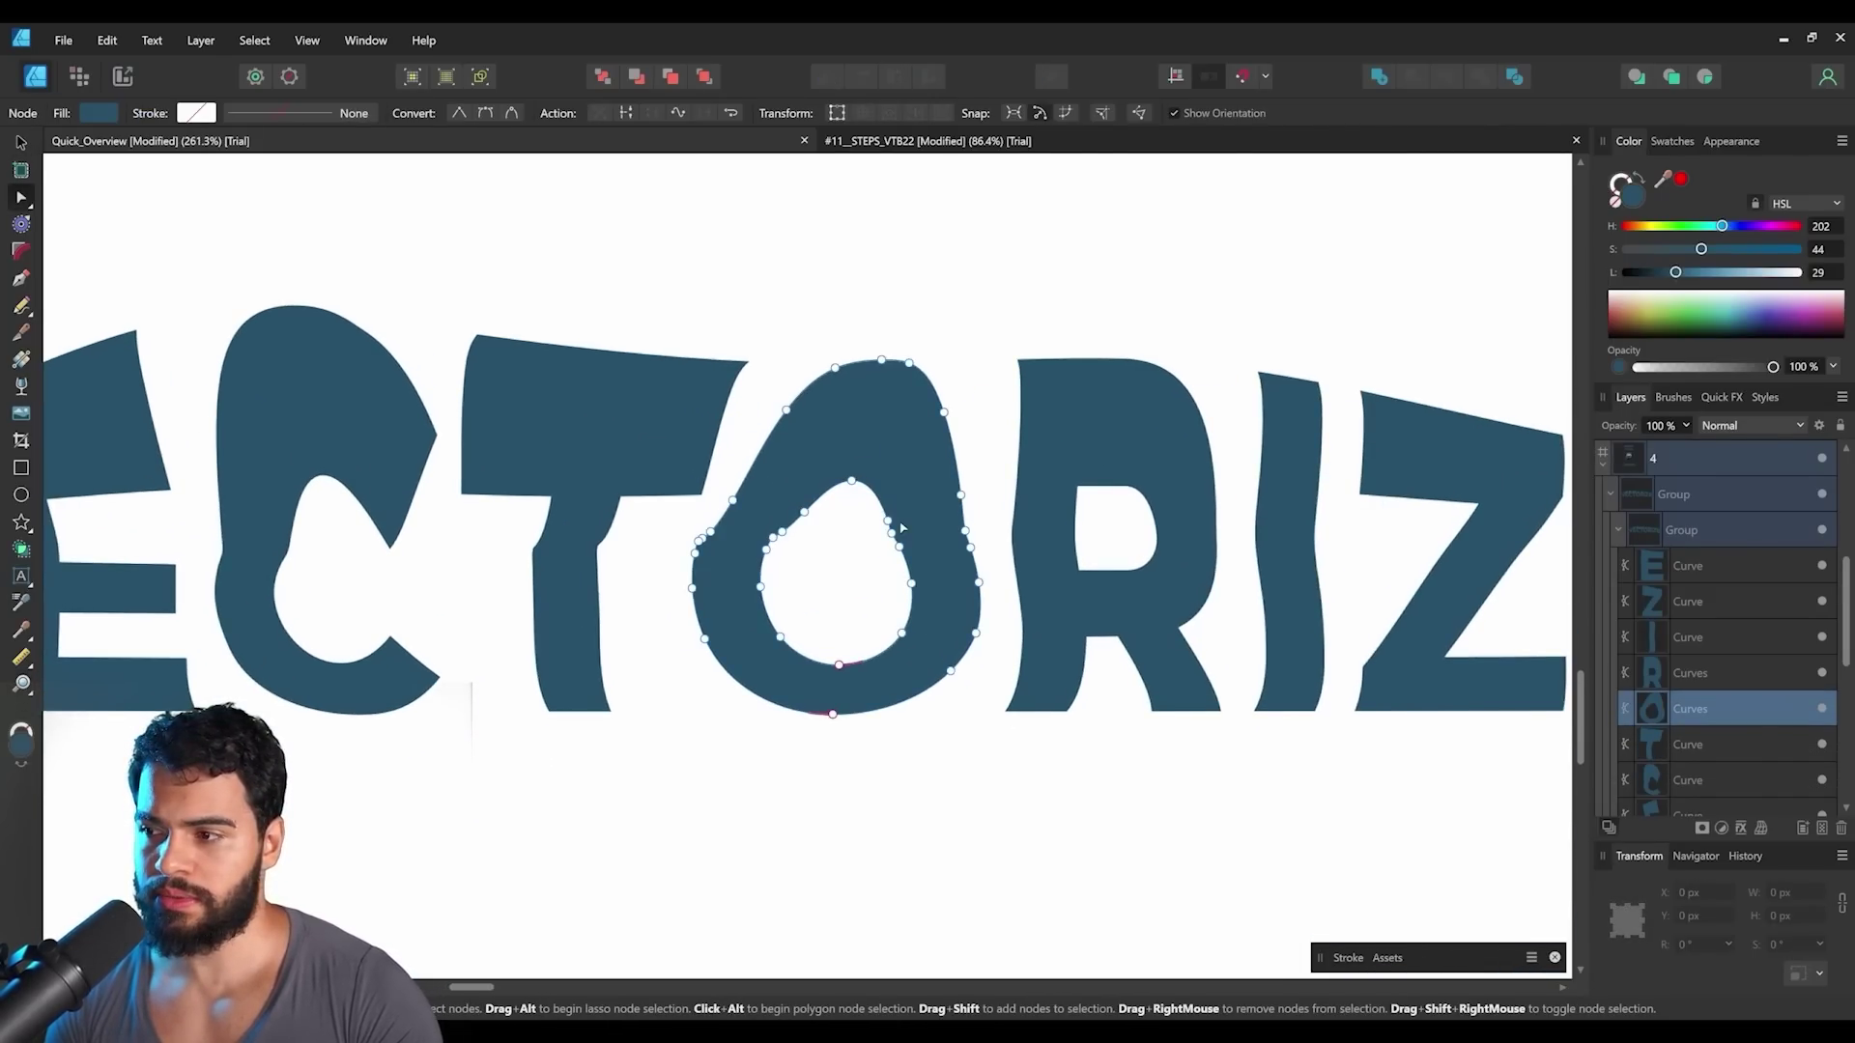
{"action": "left_click_drag", "start_coordinate": [766, 546], "coordinate": [828, 456]}
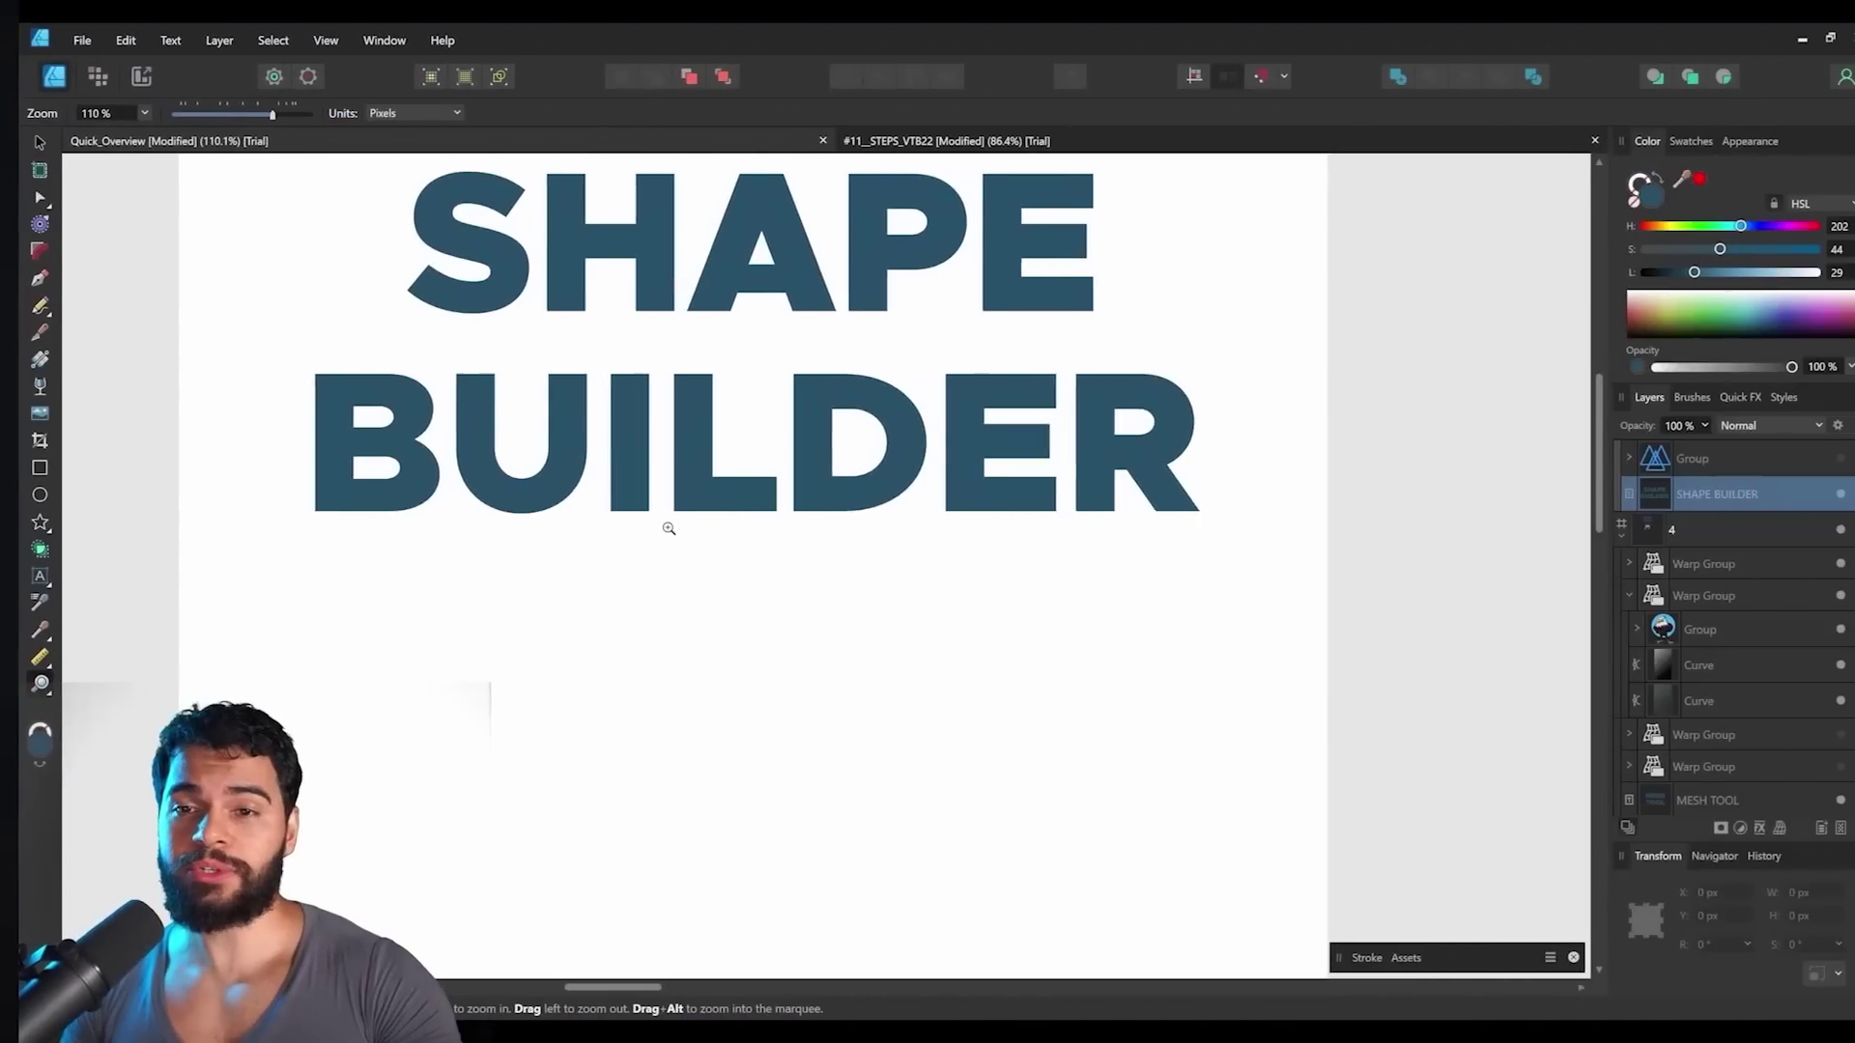
Draw a large black ellipse without a stroke below the SHAPE BUILDER heading on artboard 5.
{"action": "left_click_drag", "start_coordinate": [804, 474], "coordinate": [848, 585]}
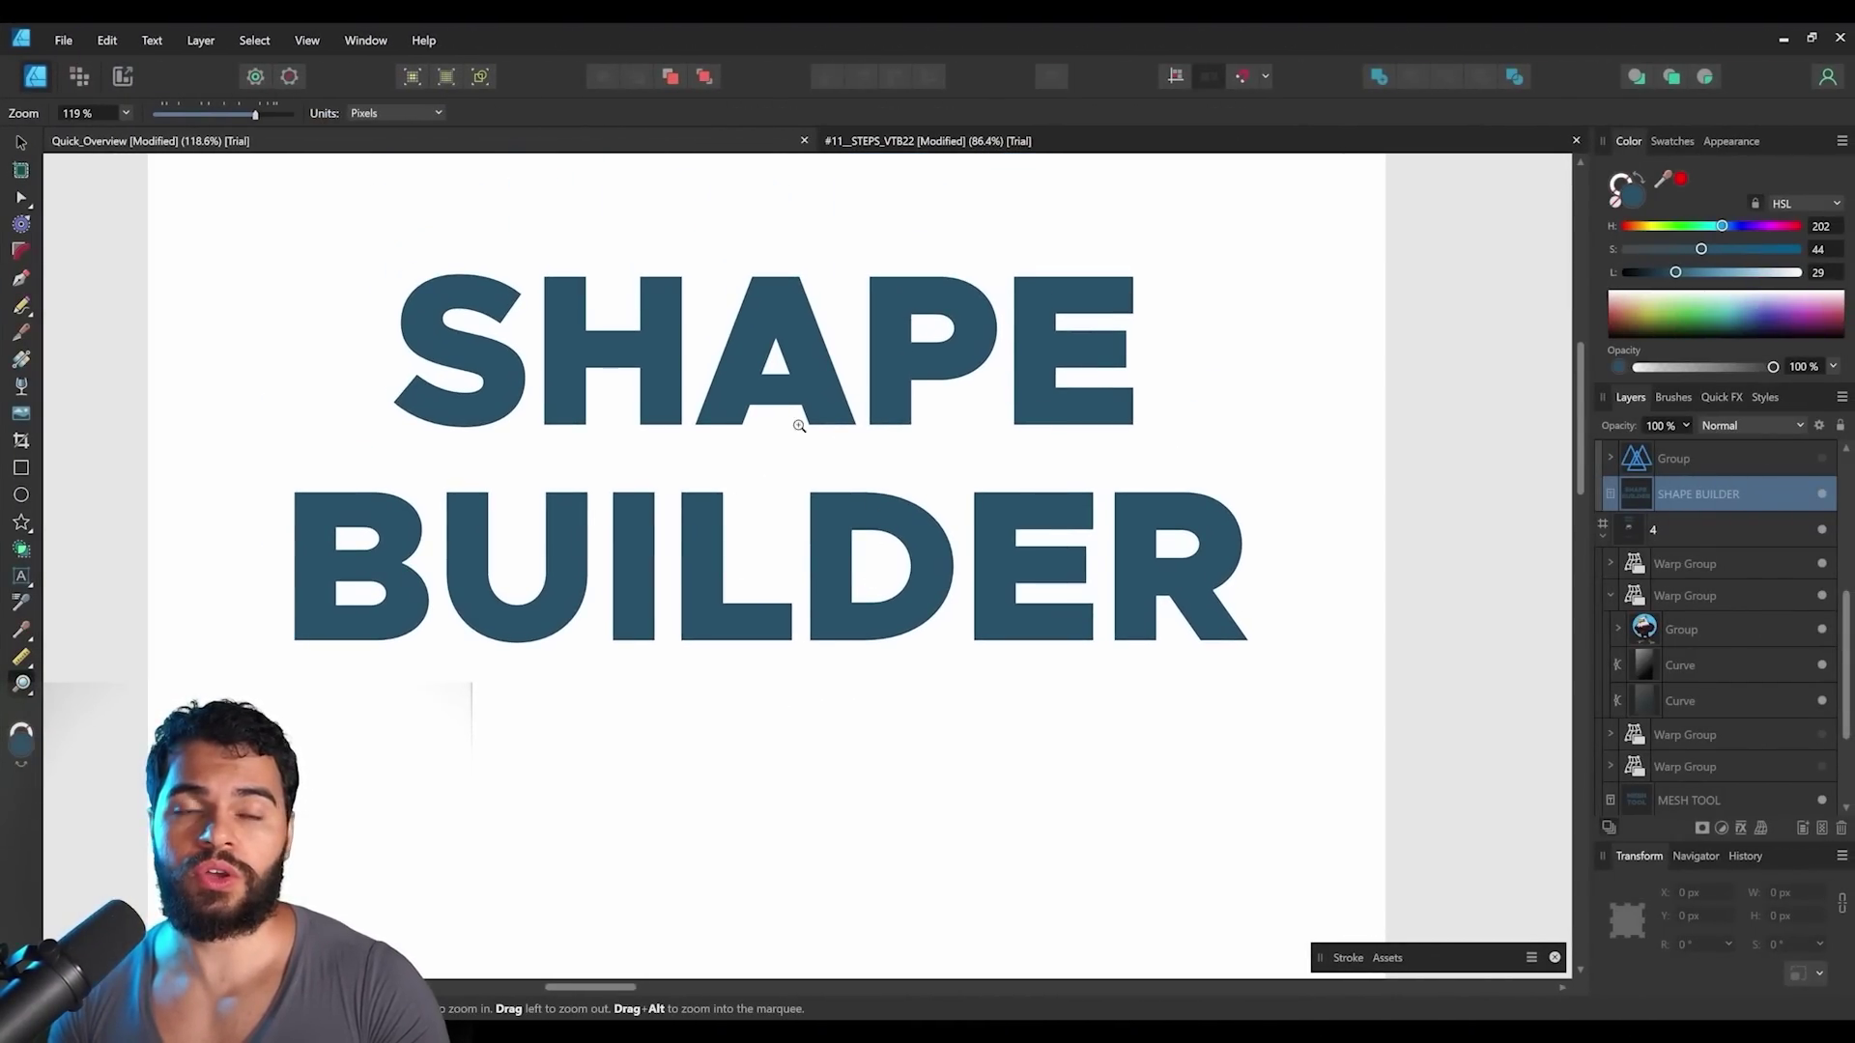
{"action": "scroll", "coordinate": [799, 425], "scroll_direction": "down", "scroll_amount": 5}
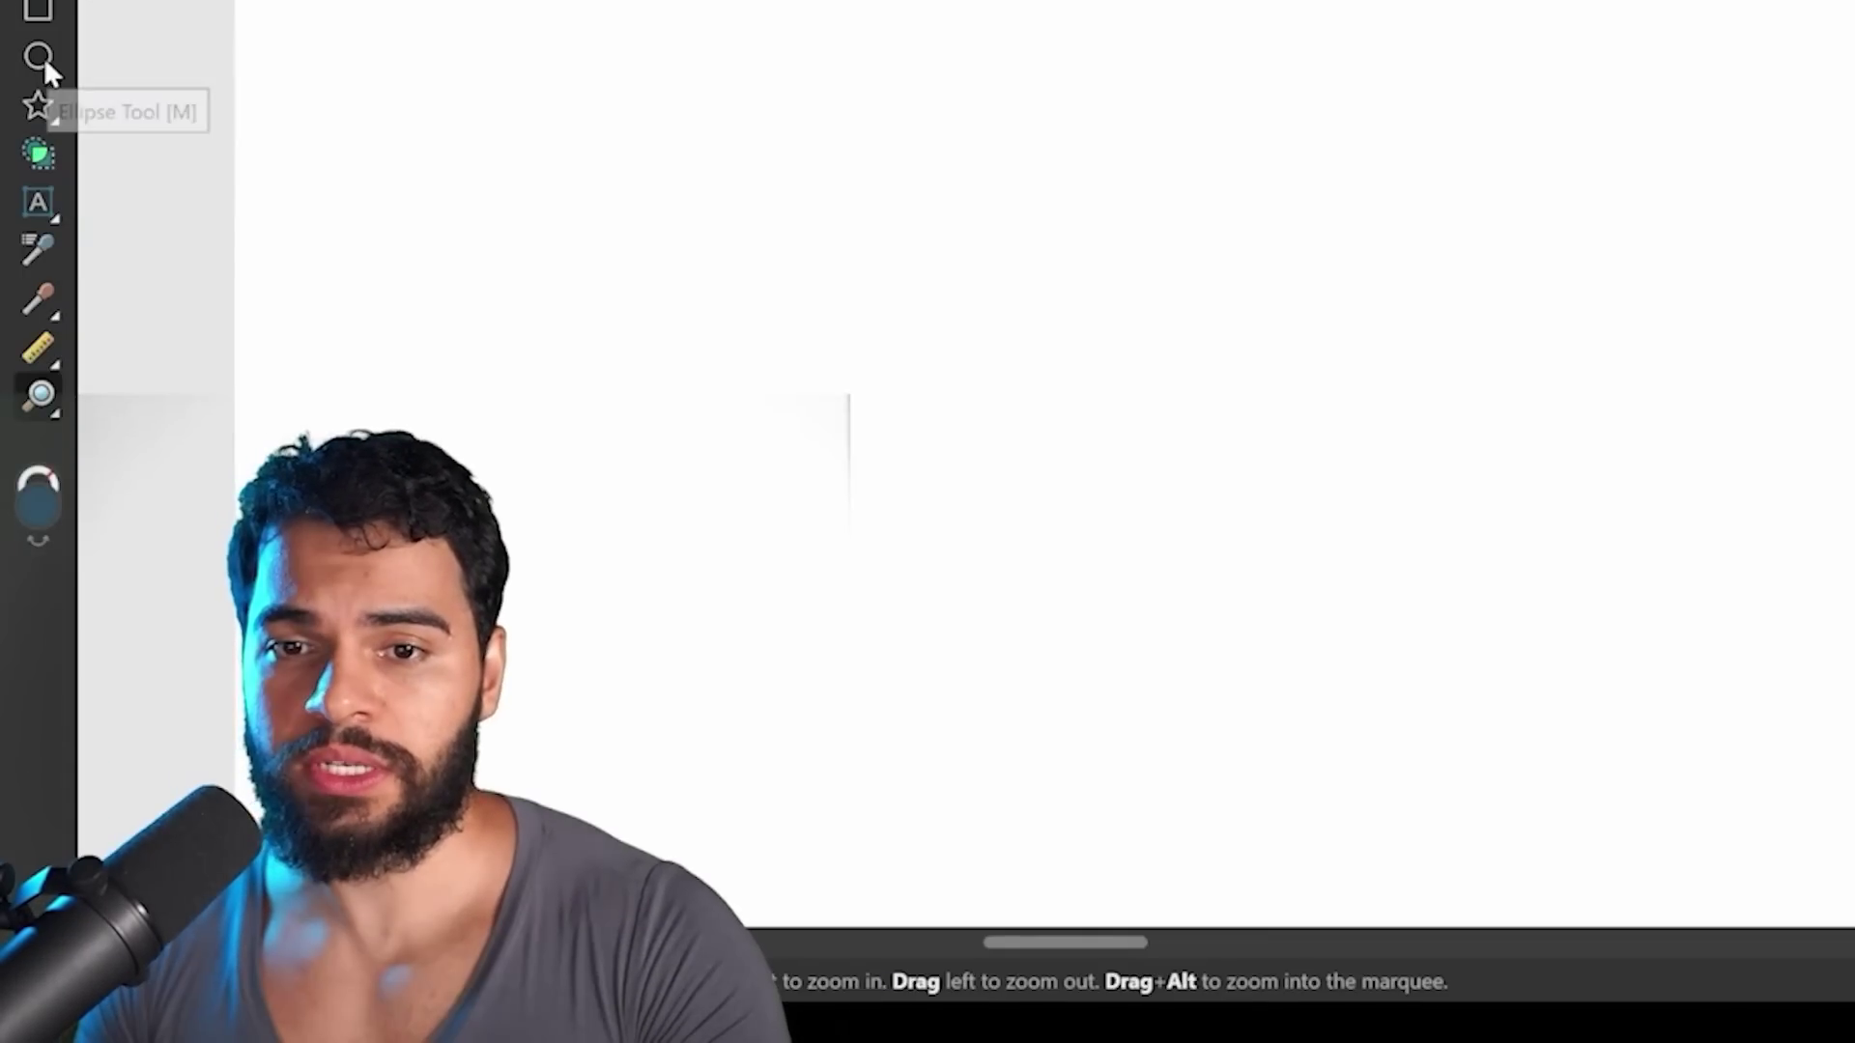
{"action": "left_click", "coordinate": [43, 57]}
{"action": "left_click_drag", "start_coordinate": [782, 77], "coordinate": [709, 146]}
{"action": "key", "text": "ctrl+d"}
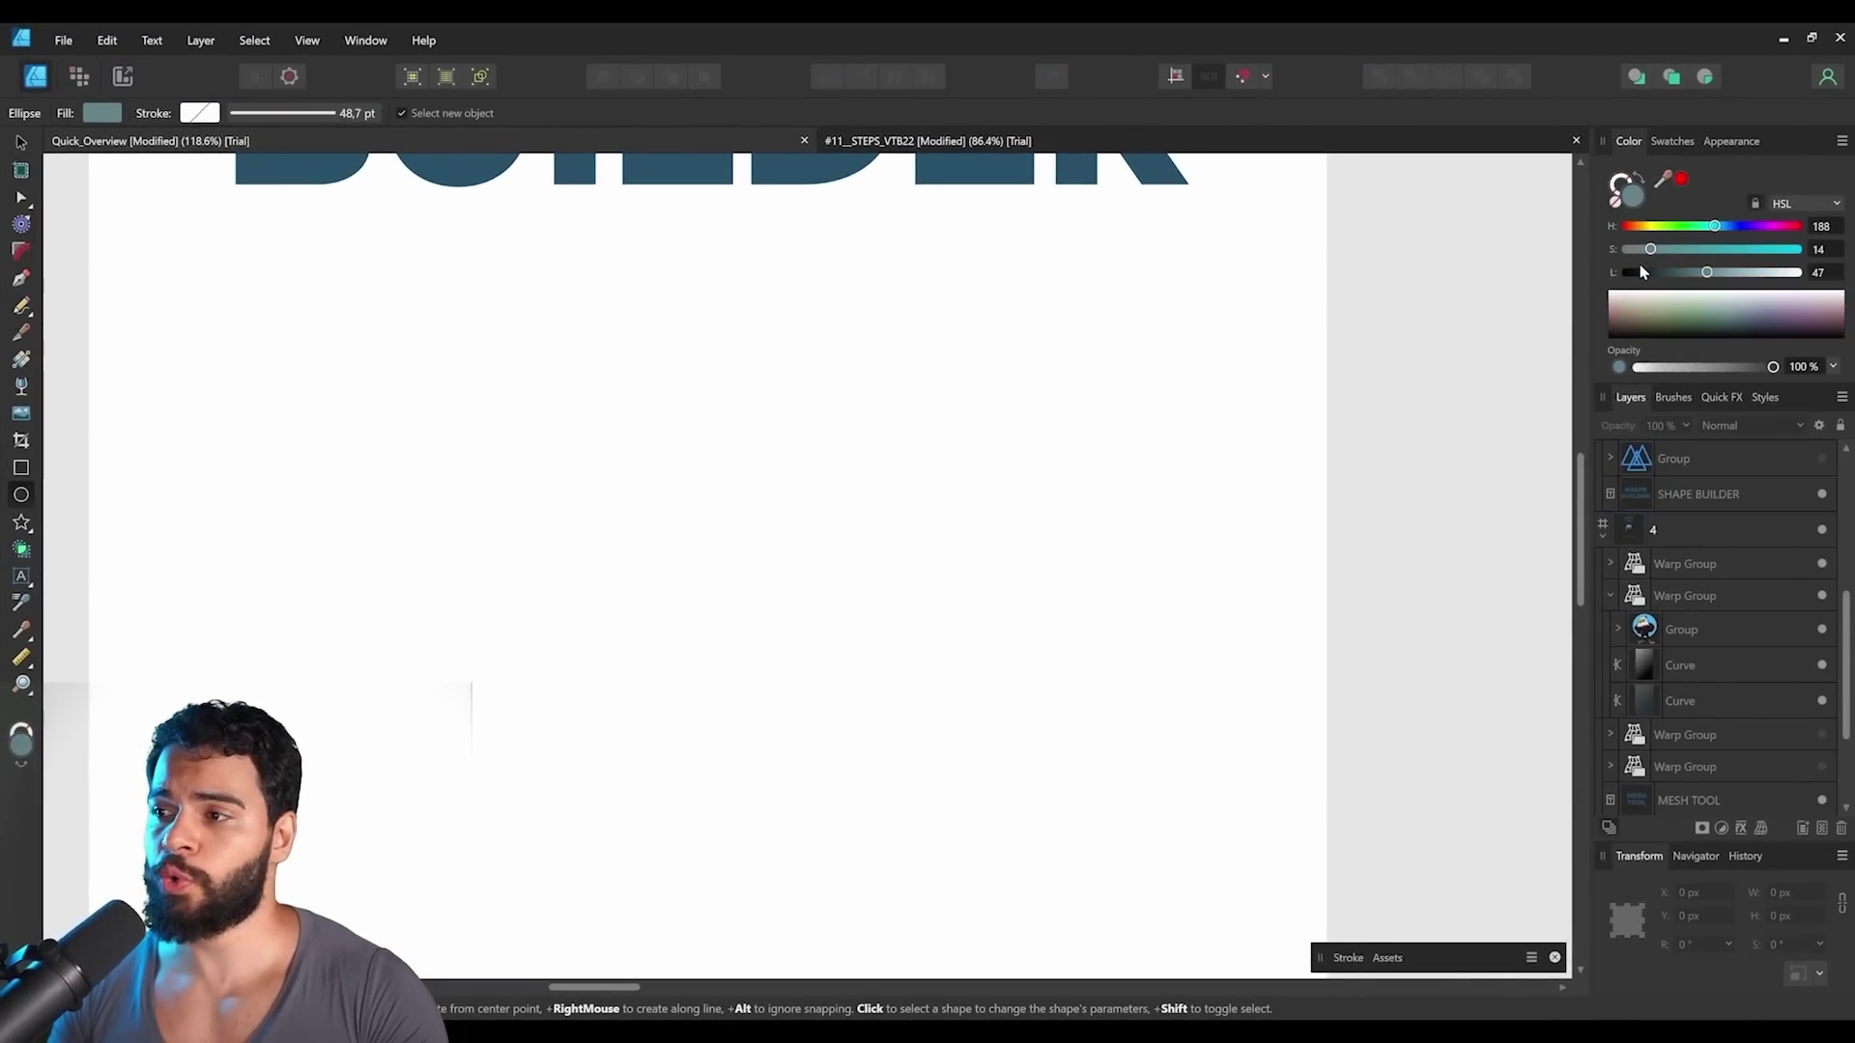
{"action": "key", "text": "v"}
{"action": "left_click", "coordinate": [855, 175]}
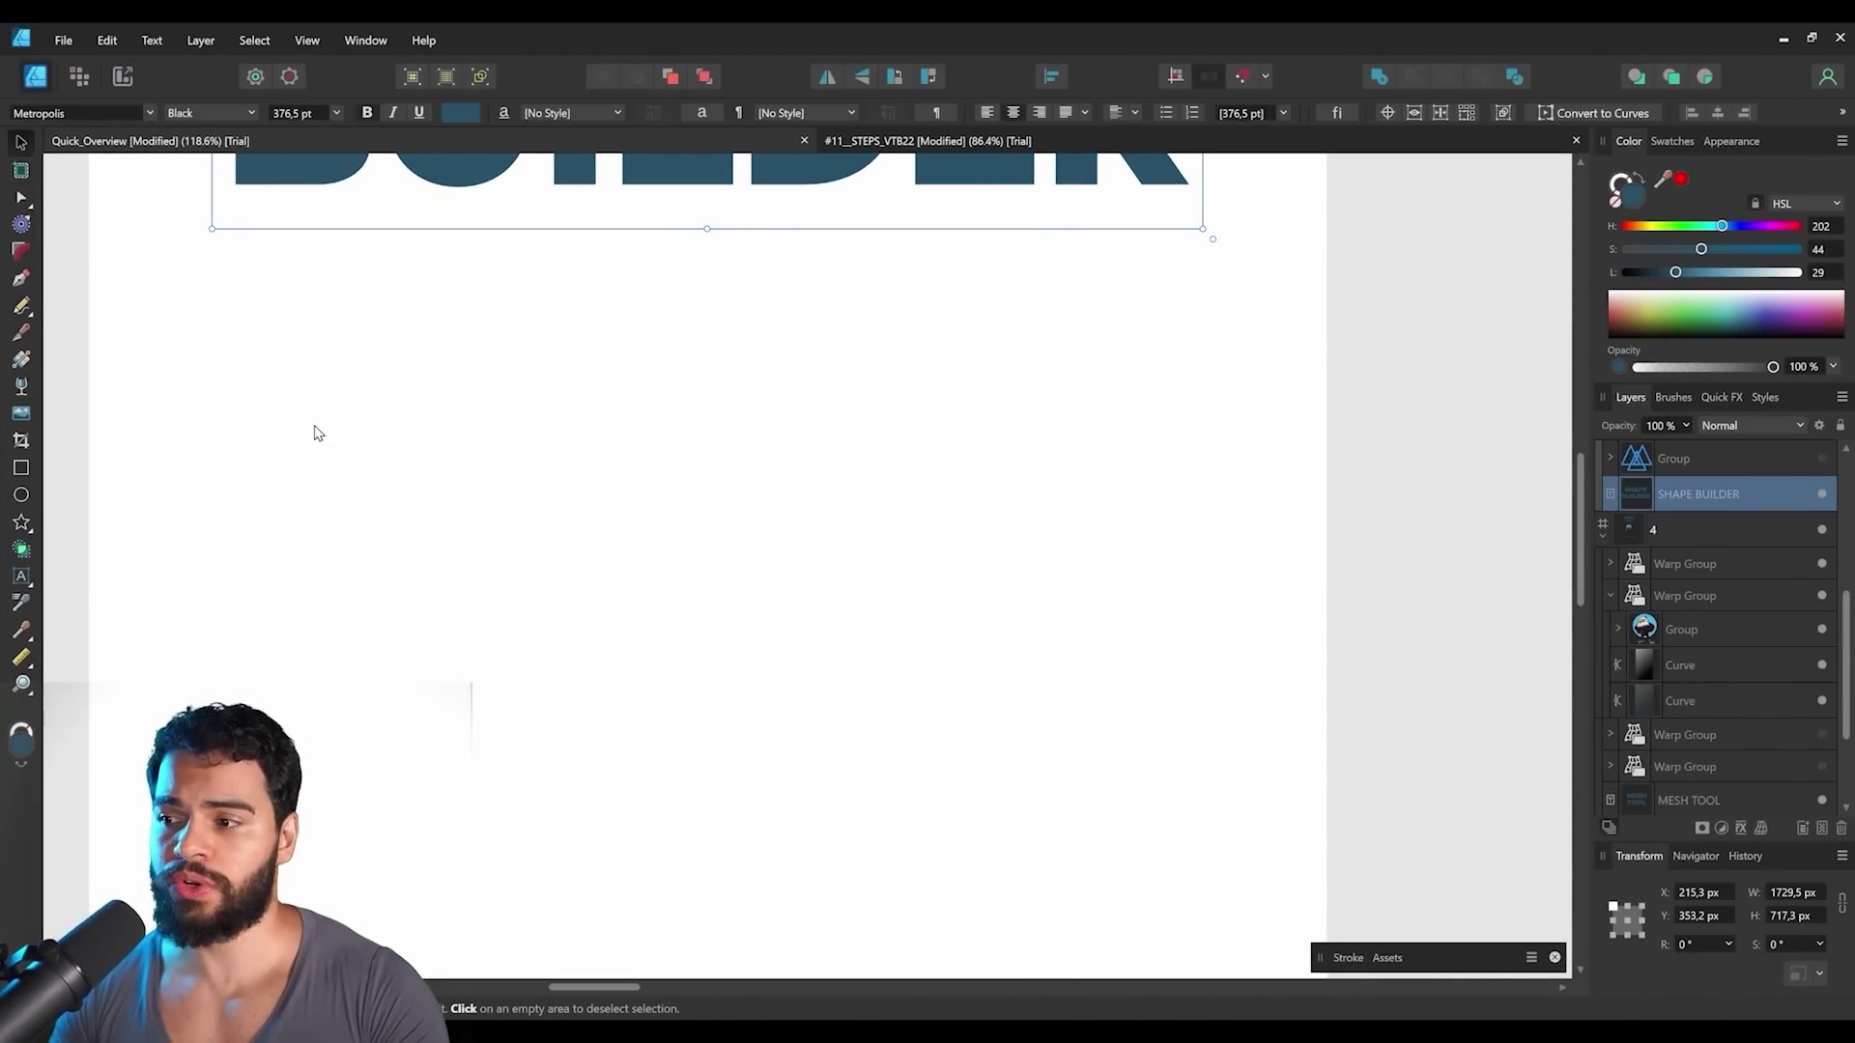
{"action": "left_click", "coordinate": [21, 495]}
{"action": "key", "text": "ctrl+d"}
{"action": "mouse_move", "coordinate": [410, 349]}
{"action": "left_mouse_down"}
{"action": "mouse_move", "coordinate": [1102, 723]}
{"action": "mouse_move", "coordinate": [1229, 761]}
{"action": "left_mouse_up"}
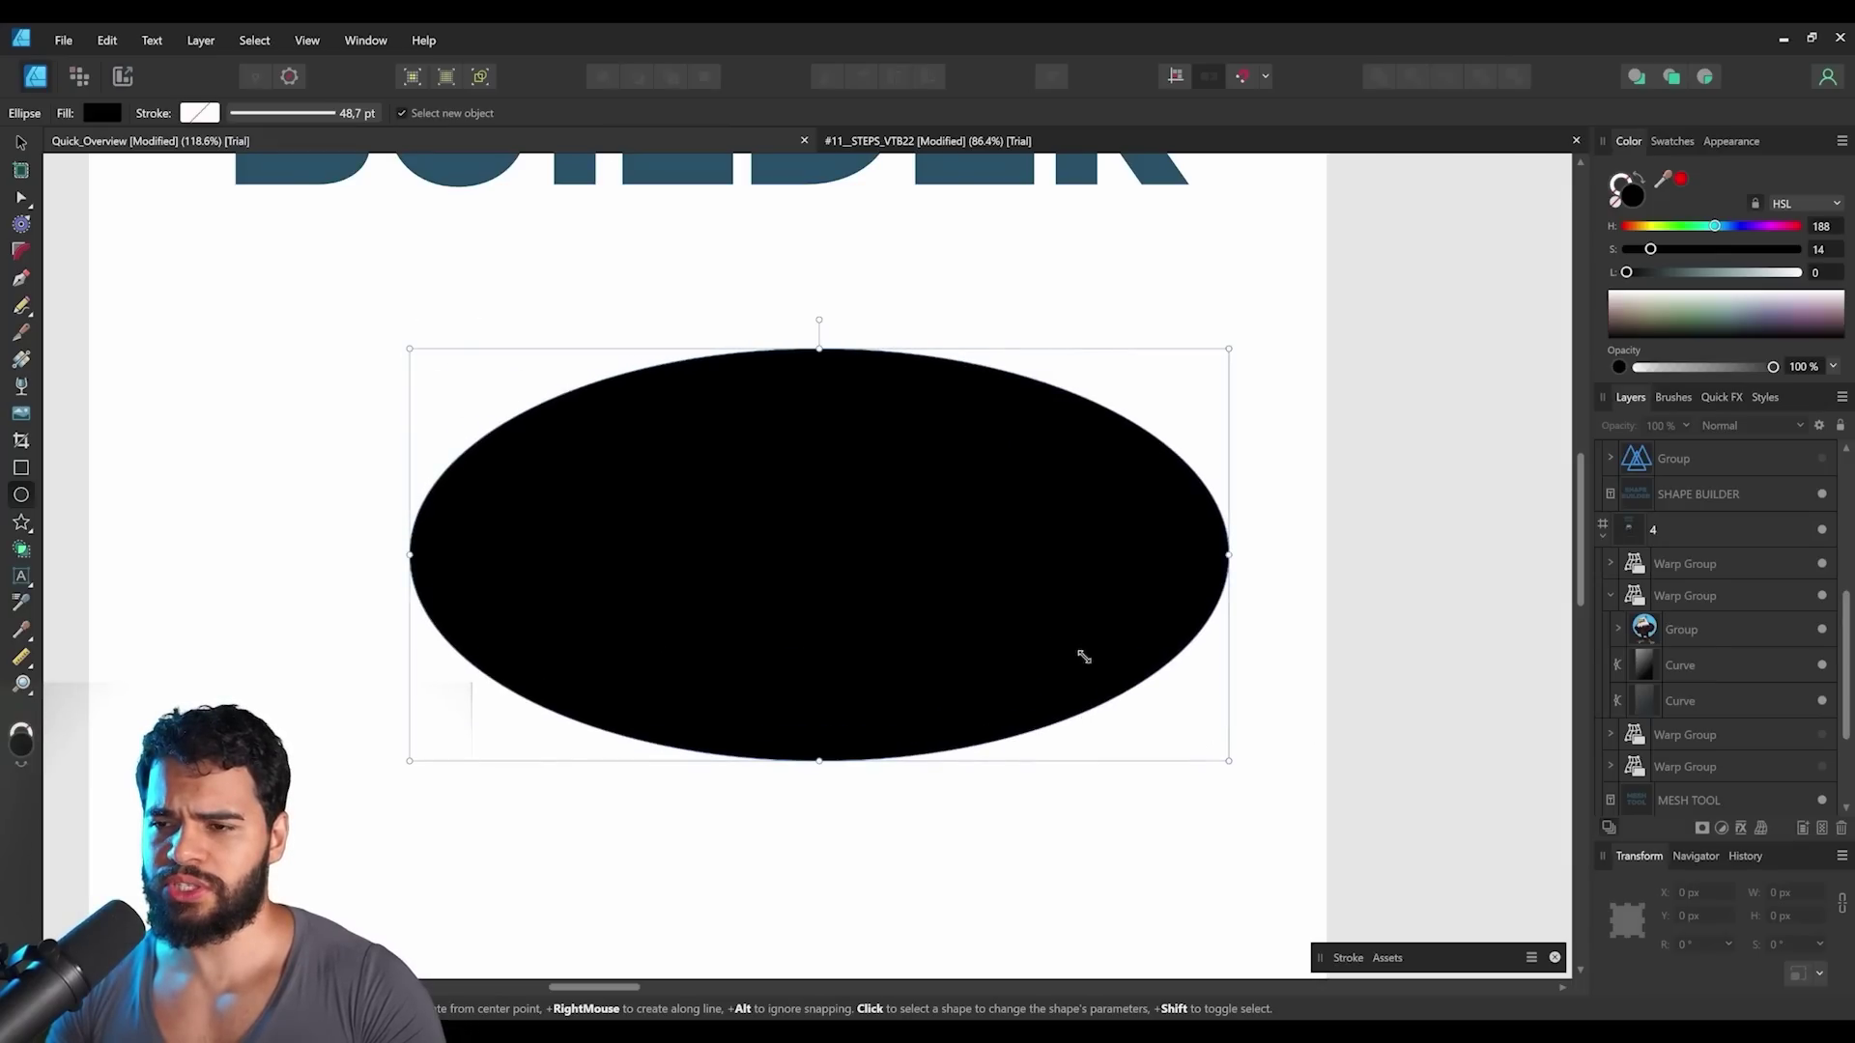
Move the black ellipse sideways to centre it beneath the heading.
{"action": "key", "text": "v"}
{"action": "left_click_drag", "start_coordinate": [1018, 642], "coordinate": [916, 641]}
{"action": "key", "text": "z"}
{"action": "left_click_drag", "start_coordinate": [686, 592], "coordinate": [750, 592]}
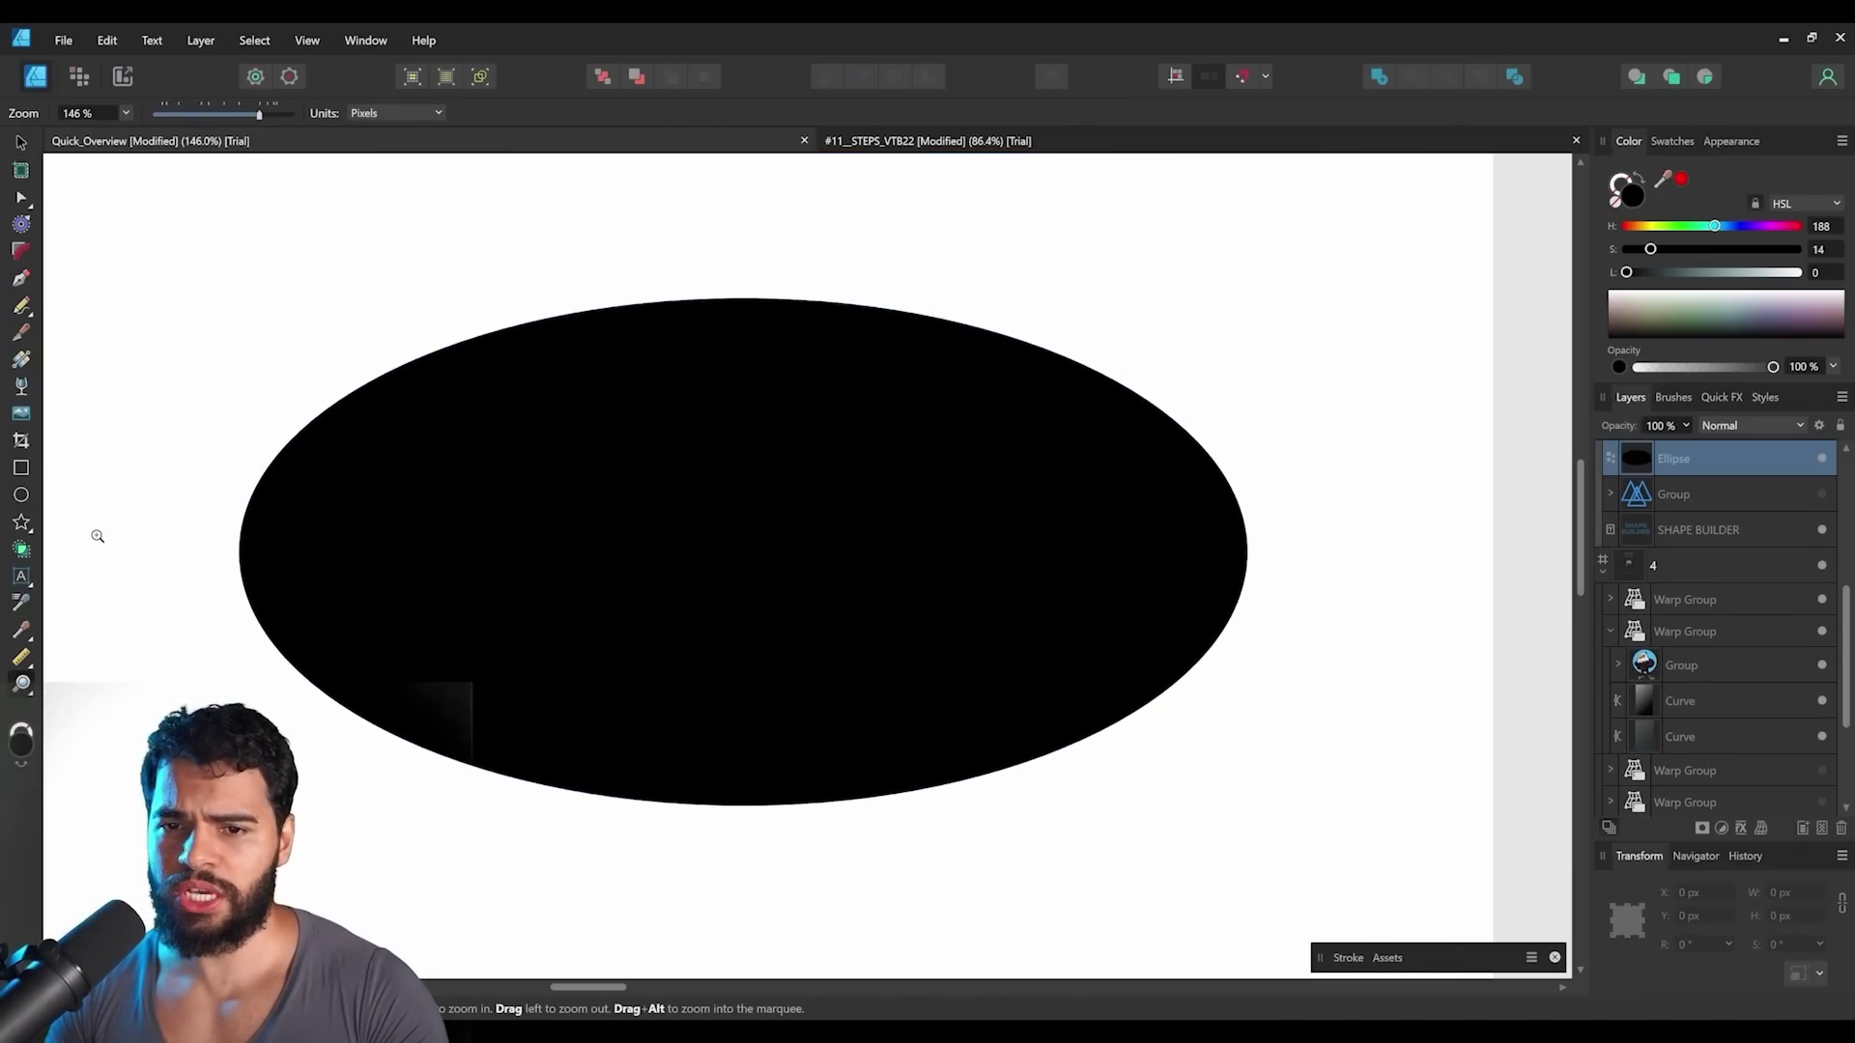
Draw a red ellipse about 263 × 233 px on the black ellipse's upper edge, with two larger ones flanking it and two along the lower edge.
{"action": "left_click", "coordinate": [22, 496]}
{"action": "left_click_drag", "start_coordinate": [590, 229], "coordinate": [870, 447]}
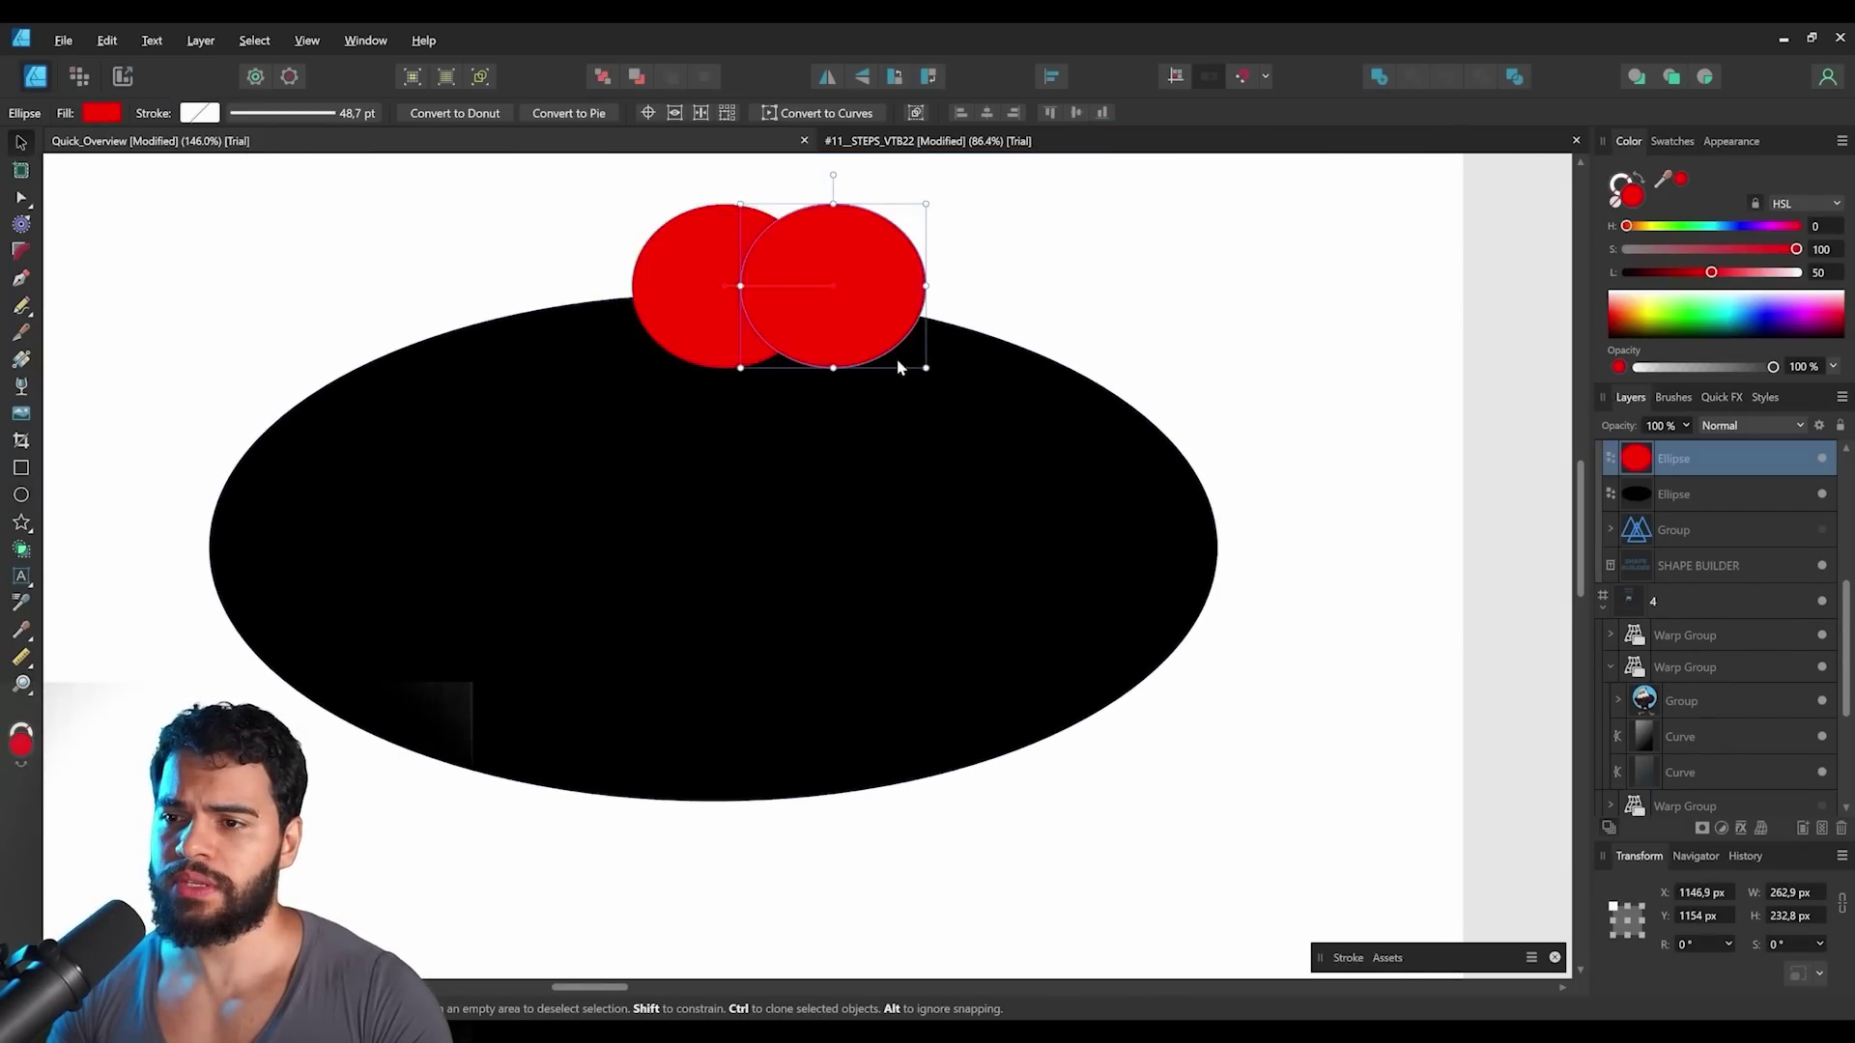
{"action": "left_click_drag", "start_coordinate": [898, 368], "coordinate": [973, 396]}
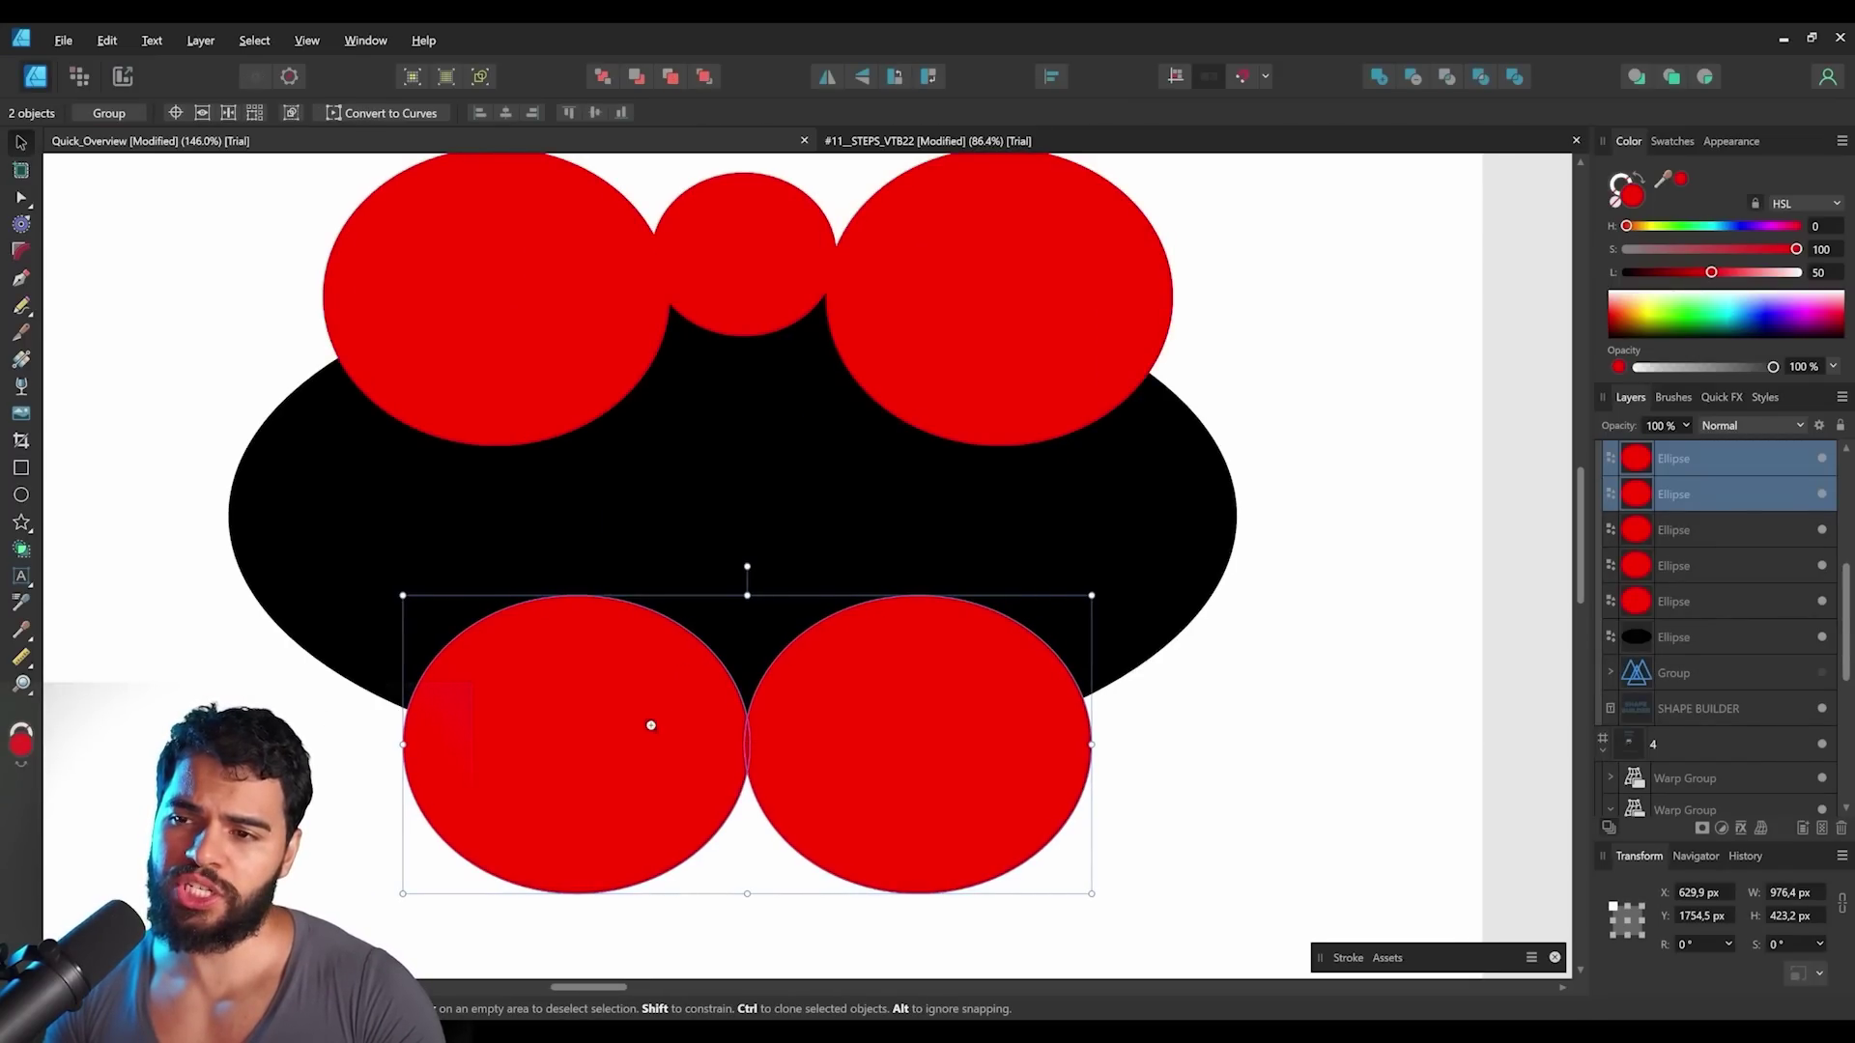
{"action": "key", "text": "ctrl+space"}
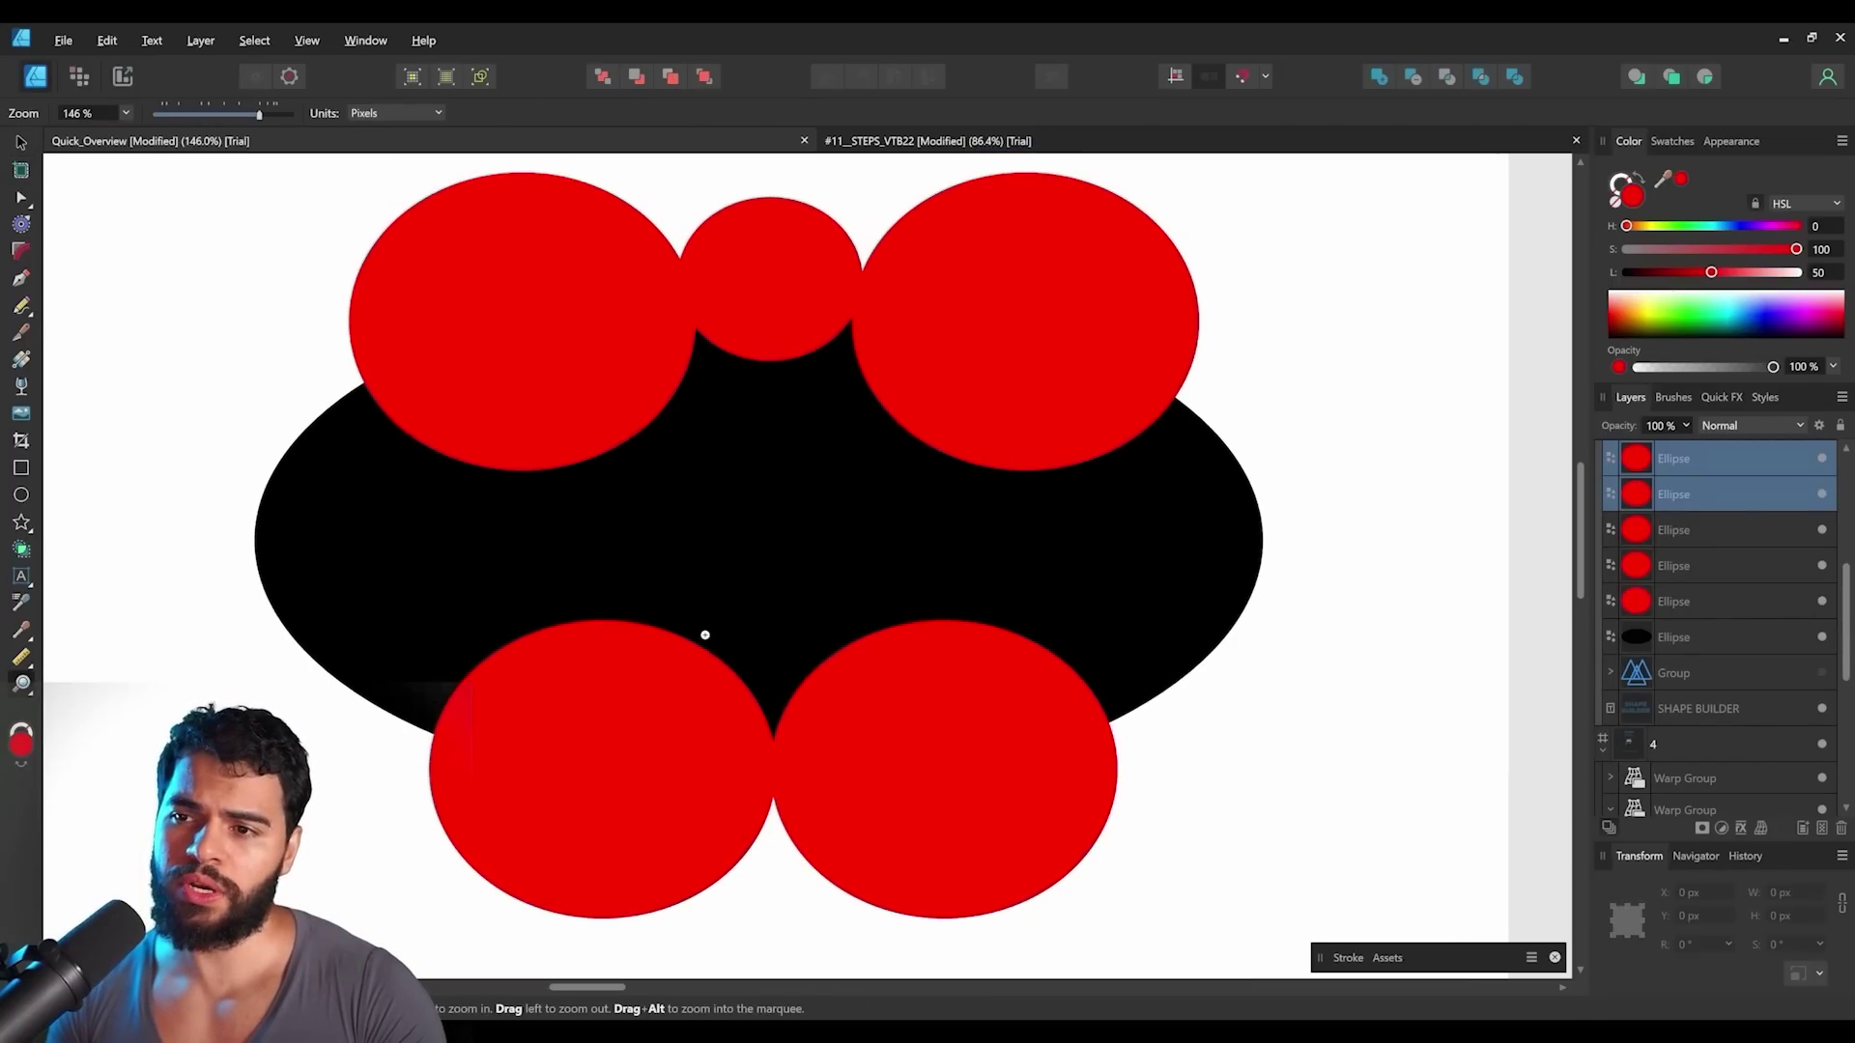
{"action": "key", "text": "ctrl+space"}
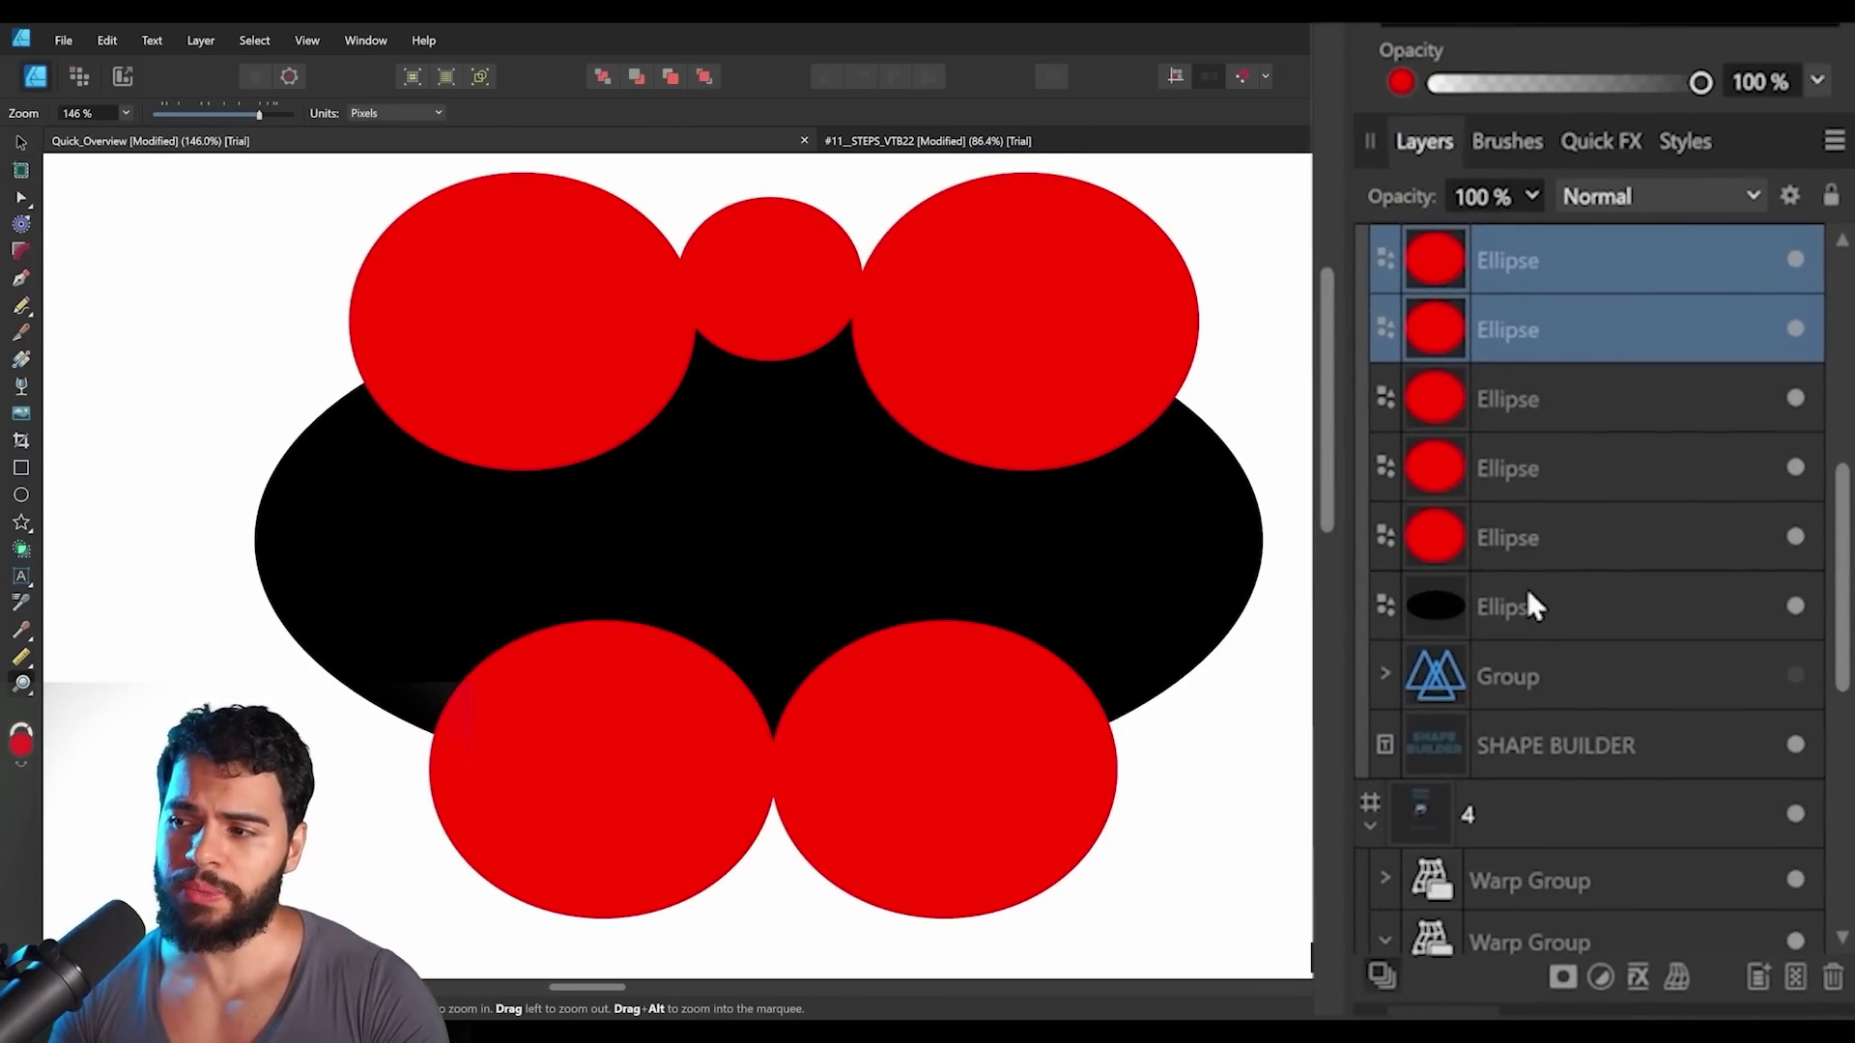
Select the black ellipse and all five red ellipses for use with the Shape Builder Tool.
{"action": "left_click", "coordinate": [1528, 588]}
{"action": "left_click", "coordinate": [1557, 471], "text": "shift"}
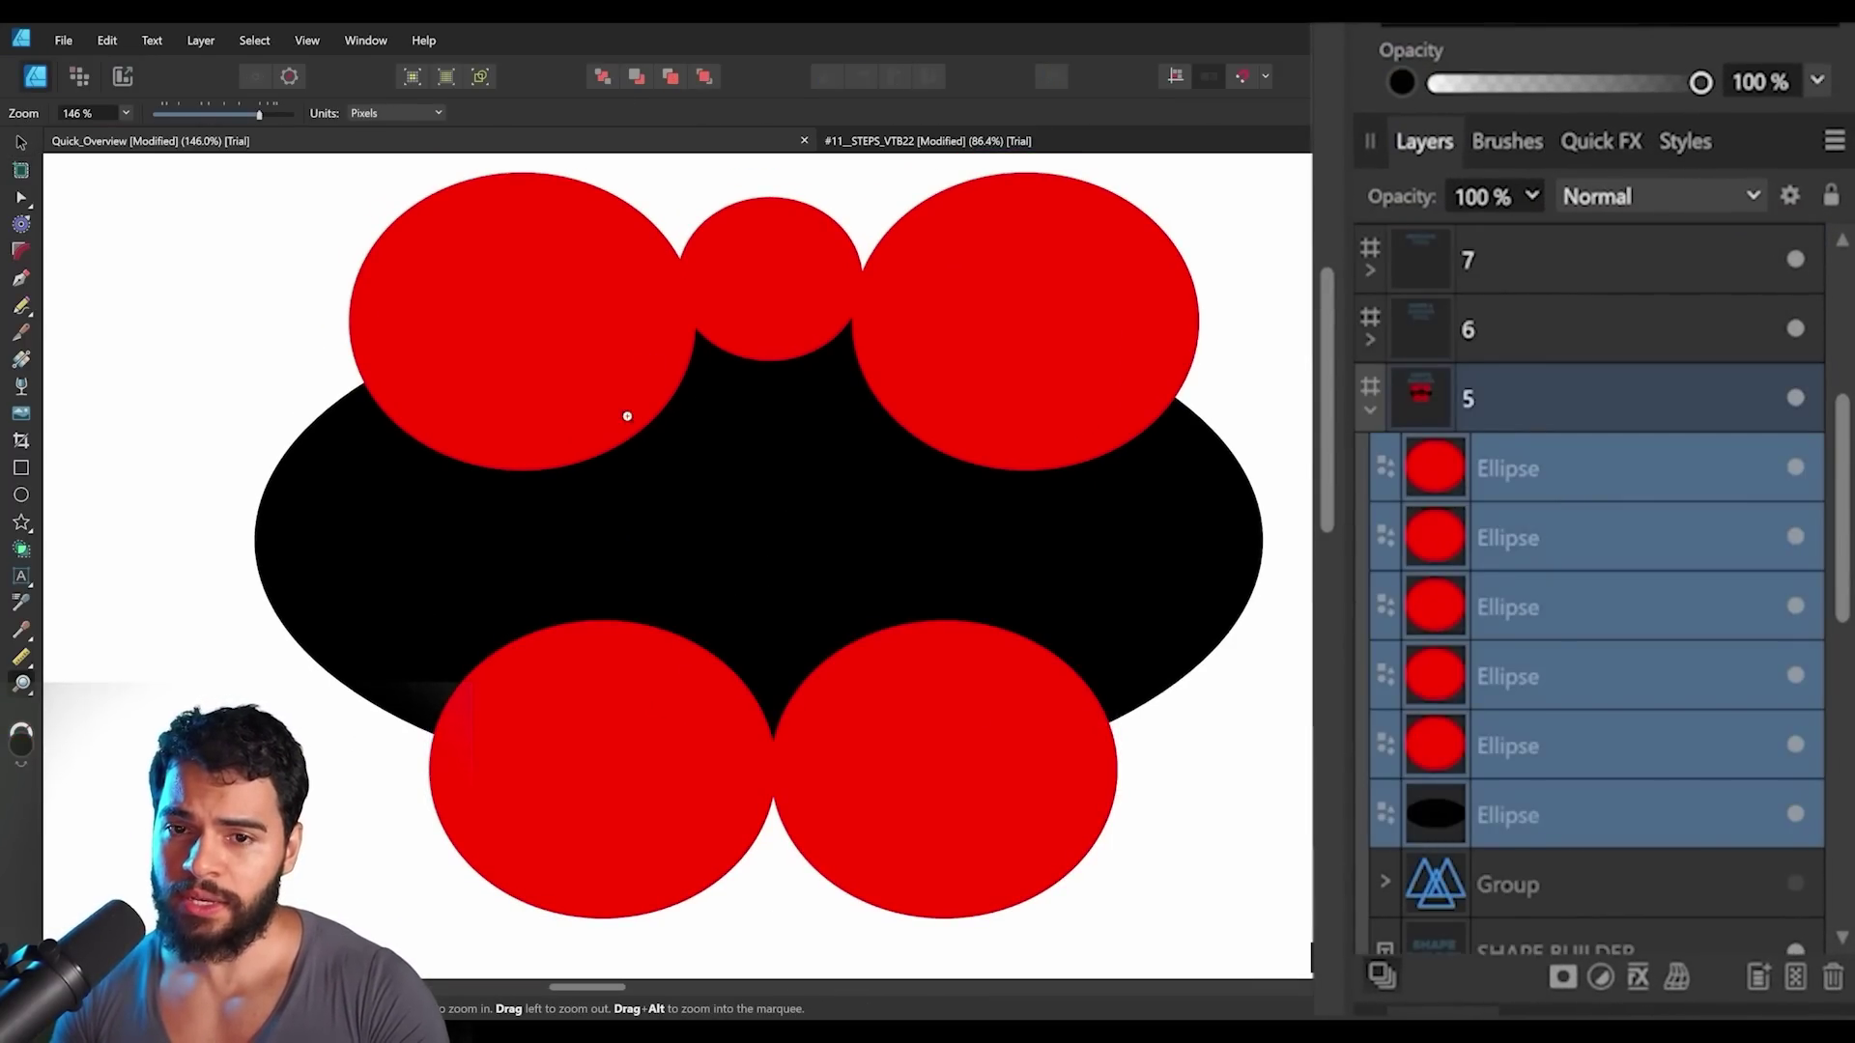
{"action": "left_click", "coordinate": [23, 552]}
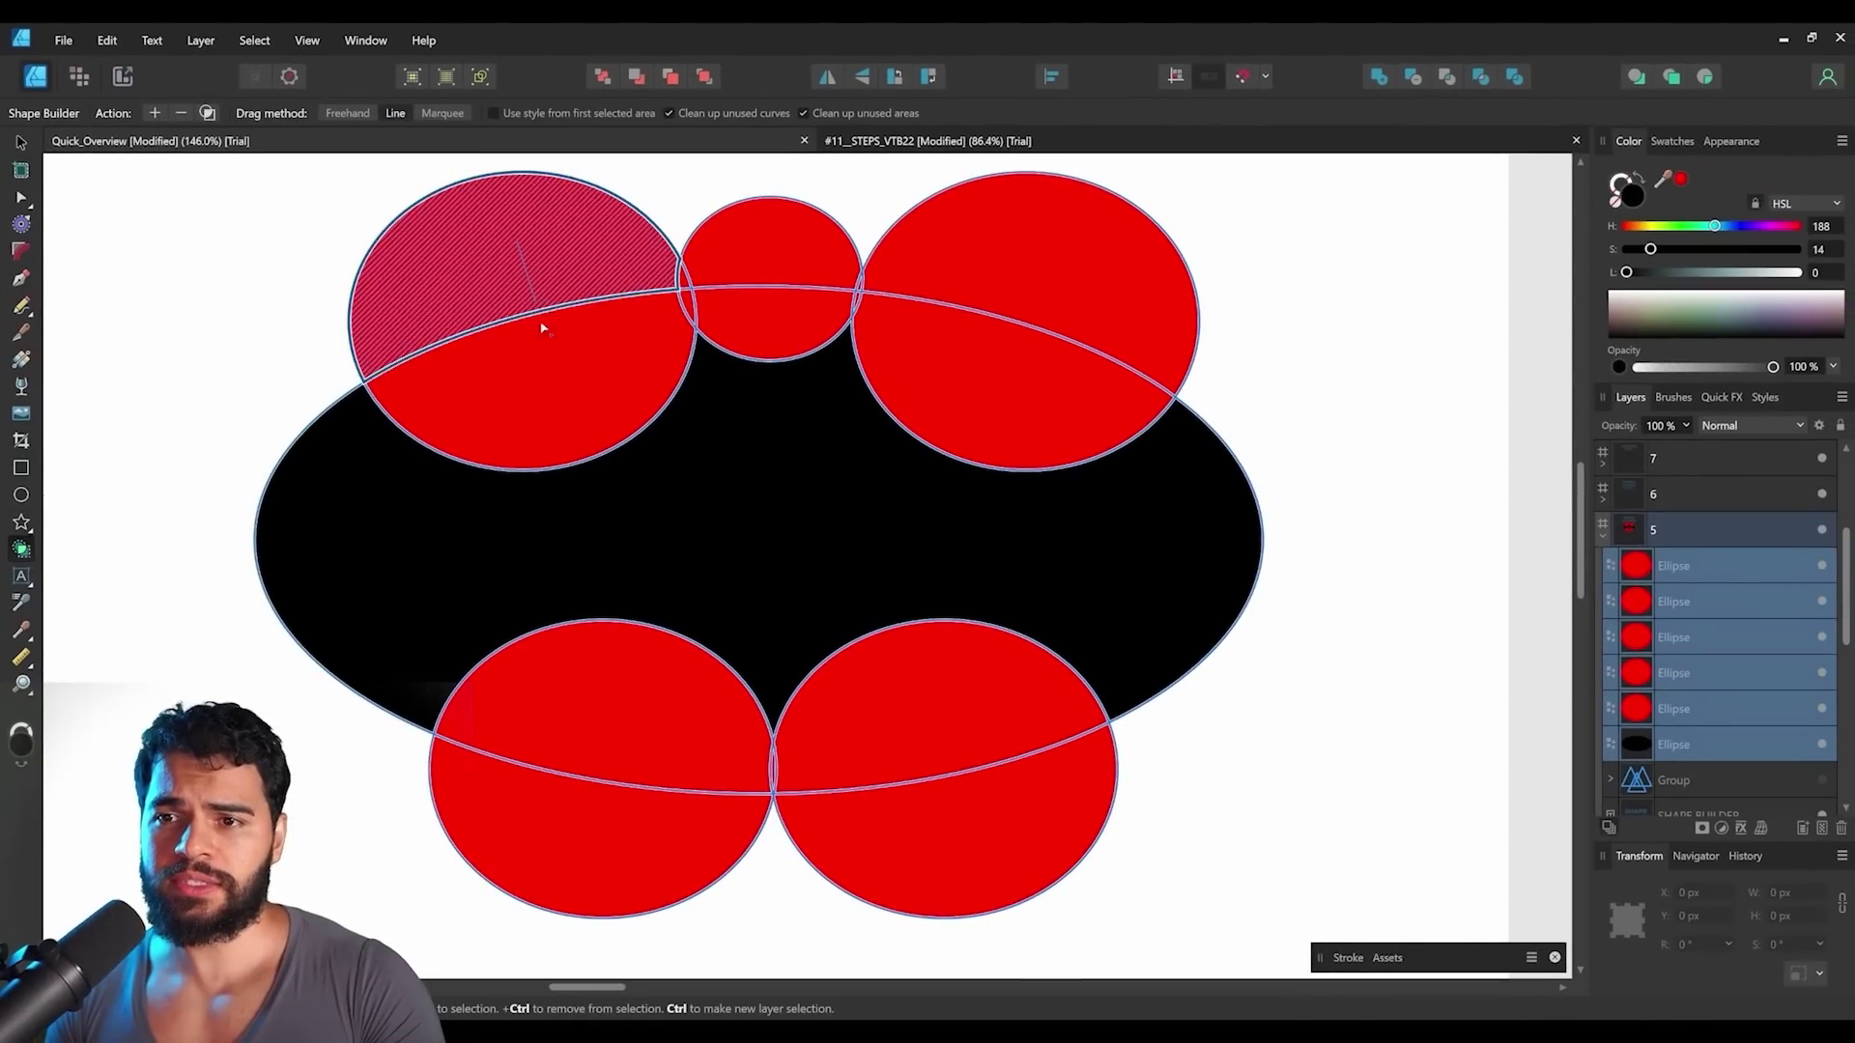
Try adding and removing areas of the upper-left and small upper ellipses in the Shape Builder selection.
{"action": "left_click_drag", "start_coordinate": [541, 329], "coordinate": [557, 307]}
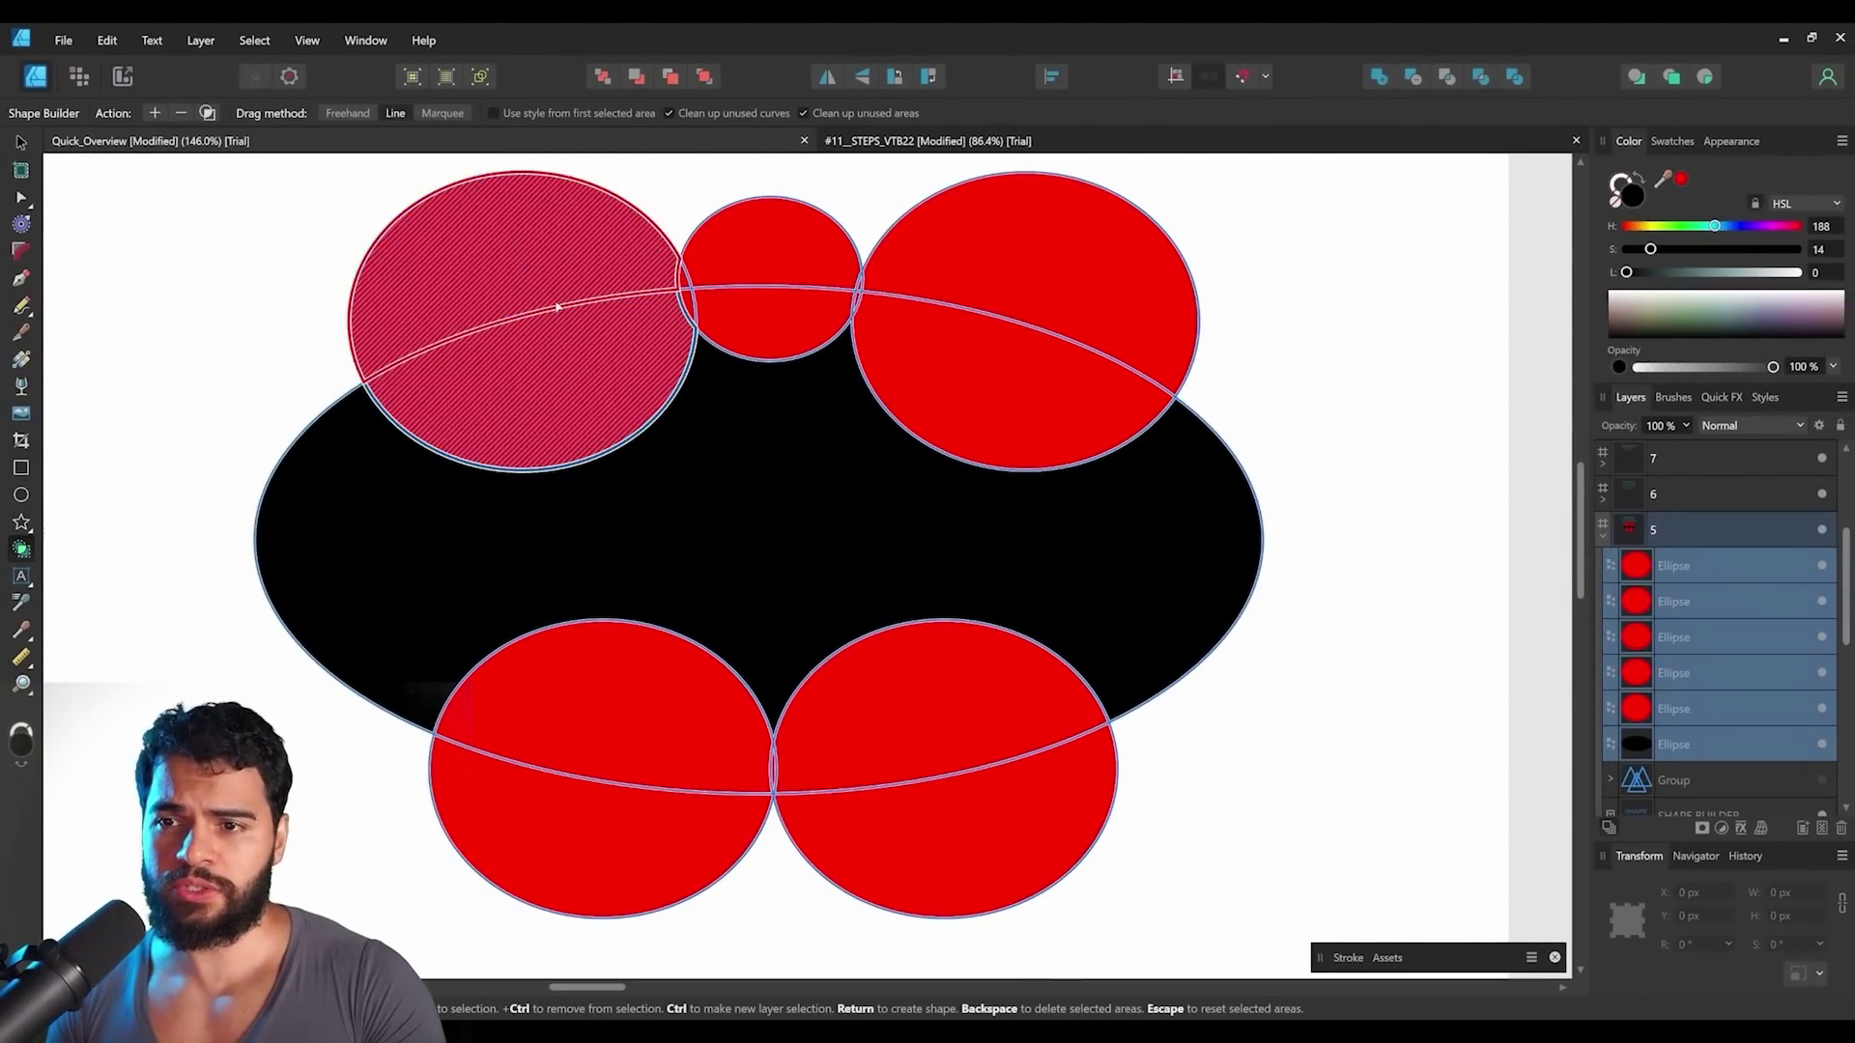
{"action": "left_click", "coordinate": [768, 307], "text": "shift"}
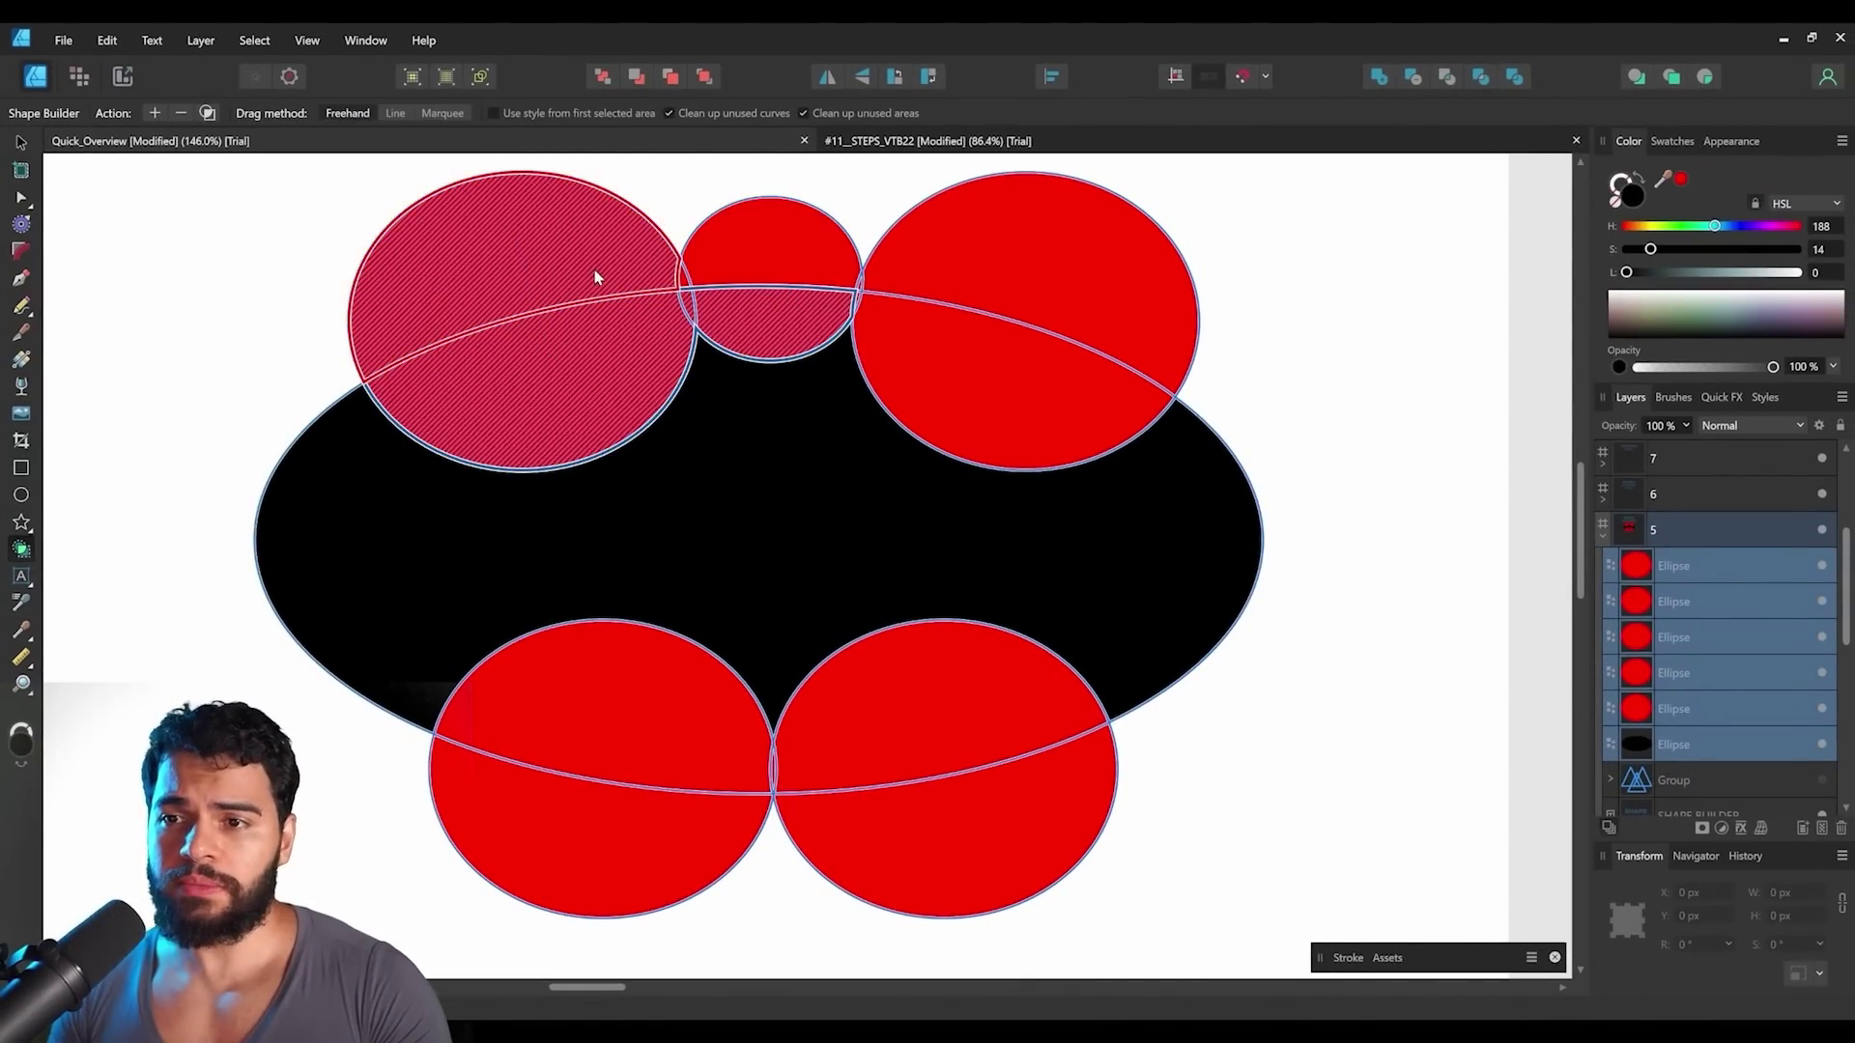
{"action": "left_click", "coordinate": [561, 255], "text": "shift"}
{"action": "left_click", "coordinate": [568, 349], "text": "shift"}
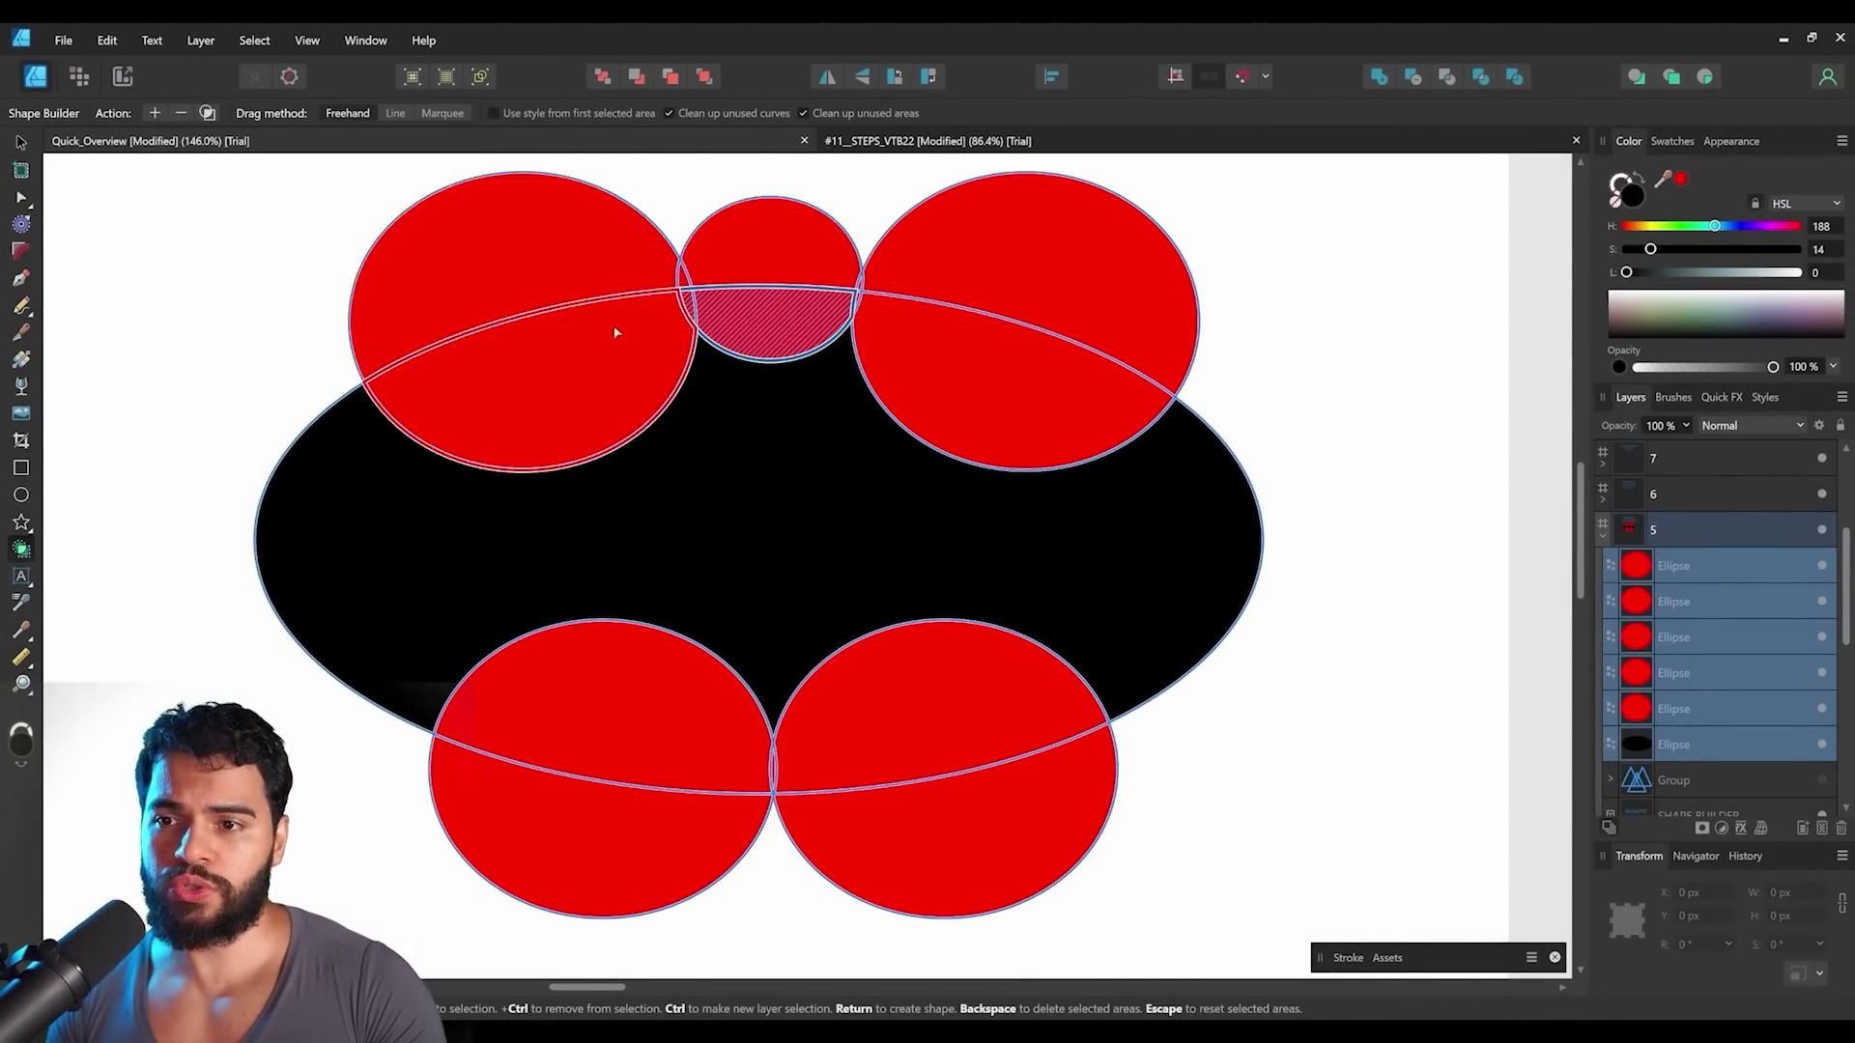
{"action": "mouse_move", "coordinate": [534, 251]}
{"action": "left_mouse_down"}
{"action": "mouse_move", "coordinate": [545, 298]}
{"action": "mouse_move", "coordinate": [602, 333]}
{"action": "mouse_move", "coordinate": [661, 295]}
{"action": "mouse_move", "coordinate": [573, 310]}
{"action": "mouse_move", "coordinate": [588, 326]}
{"action": "mouse_move", "coordinate": [667, 303]}
{"action": "left_mouse_up"}
Reselect all six ellipses, try cutting the three upper ones out of the black shape, and undo the cut.
{"action": "left_click", "coordinate": [1684, 736]}
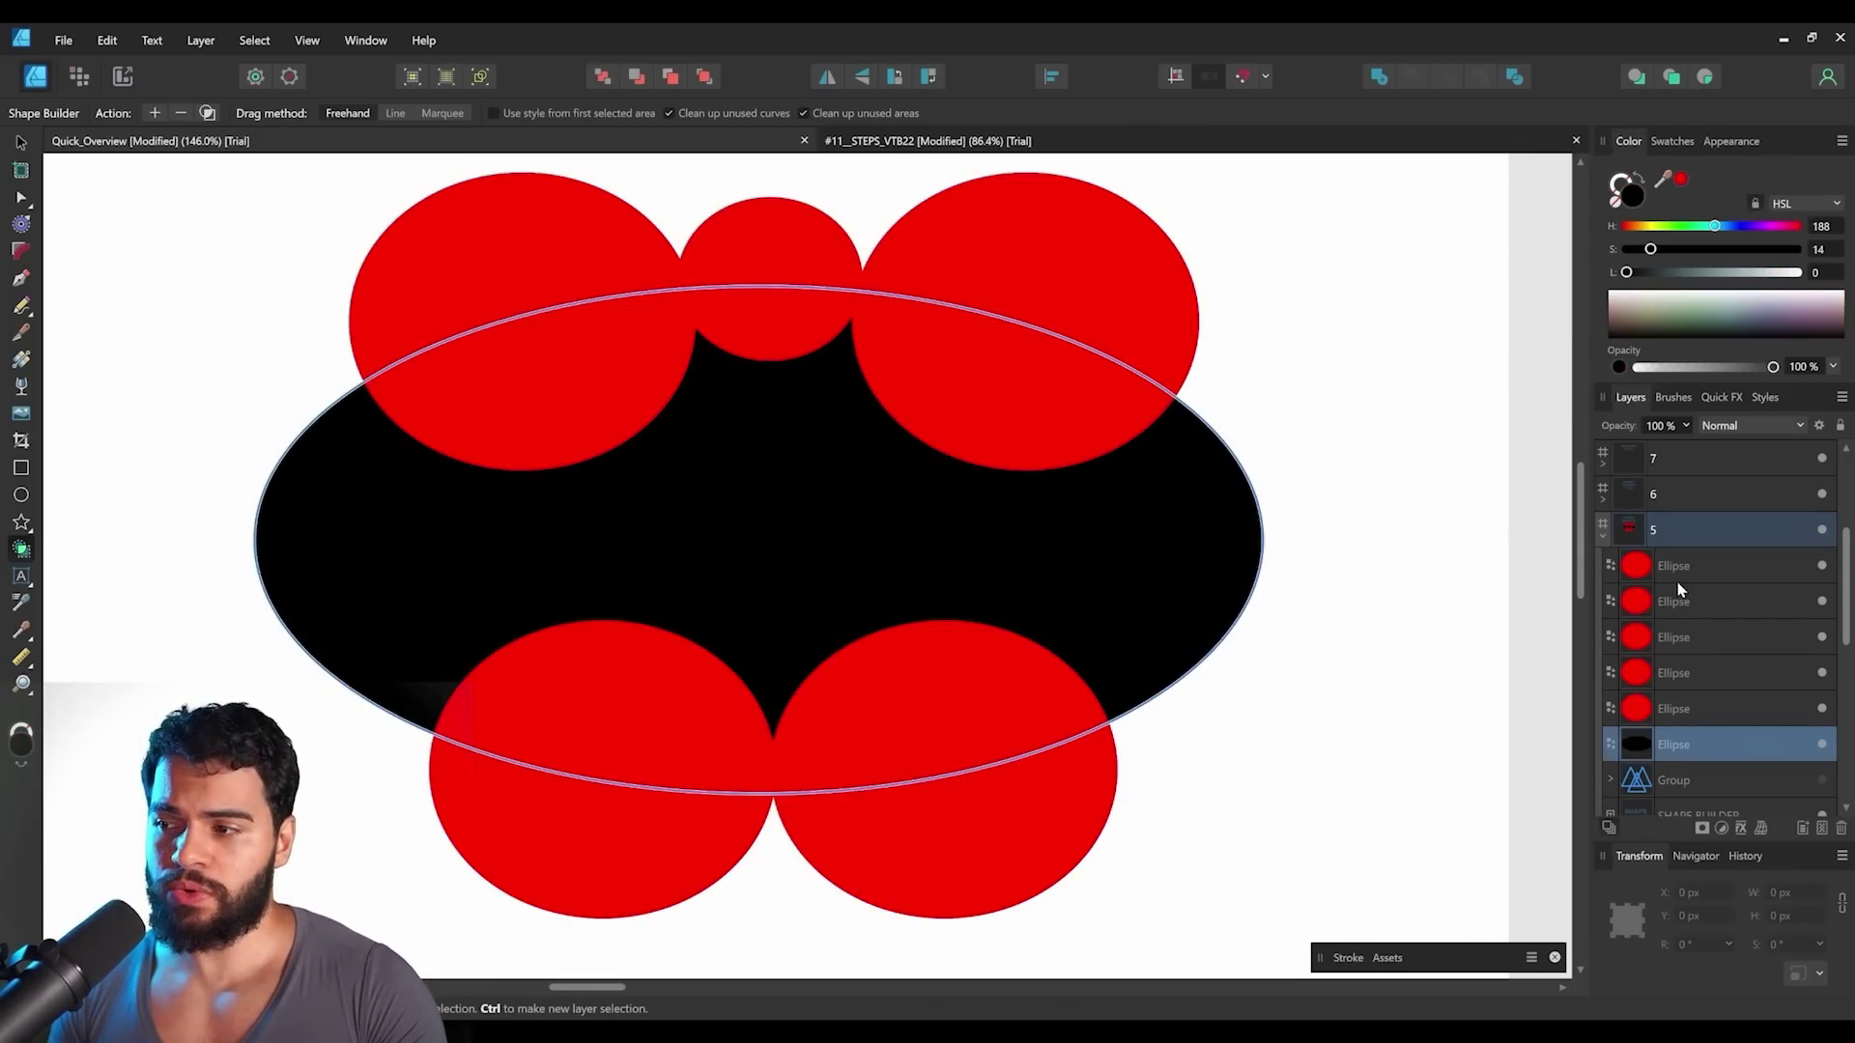
{"action": "left_click", "coordinate": [1678, 572], "text": "shift"}
{"action": "mouse_move", "coordinate": [538, 256]}
{"action": "left_mouse_down"}
{"action": "mouse_move", "coordinate": [605, 342]}
{"action": "mouse_move", "coordinate": [758, 281]}
{"action": "mouse_move", "coordinate": [886, 314]}
{"action": "mouse_move", "coordinate": [828, 278]}
{"action": "left_mouse_up"}
{"action": "left_click_drag", "start_coordinate": [672, 278], "coordinate": [676, 279]}
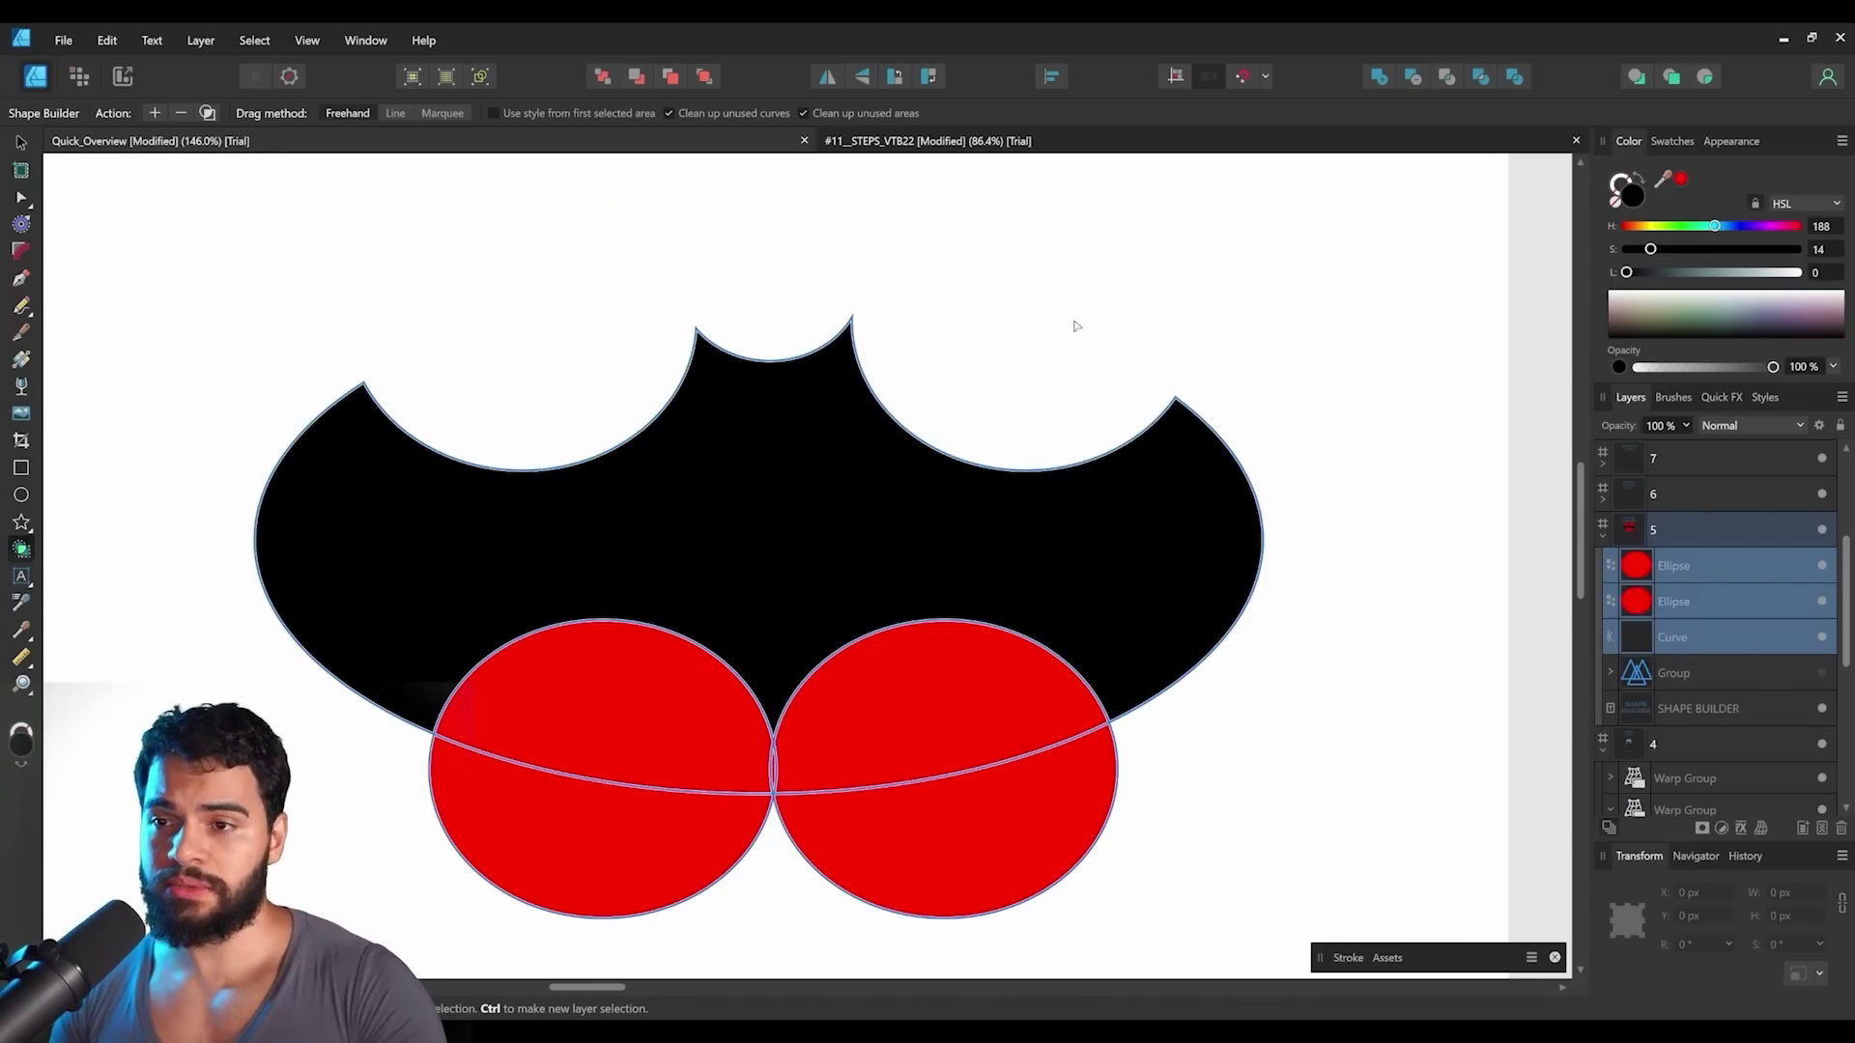
{"action": "key", "text": "ctrl+z"}
Mark all areas of the three upper red ellipses with Shape Builder and delete them from the objects.
{"action": "mouse_move", "coordinate": [497, 244]}
{"action": "left_mouse_down"}
{"action": "mouse_move", "coordinate": [613, 322]}
{"action": "mouse_move", "coordinate": [952, 314]}
{"action": "left_mouse_up"}
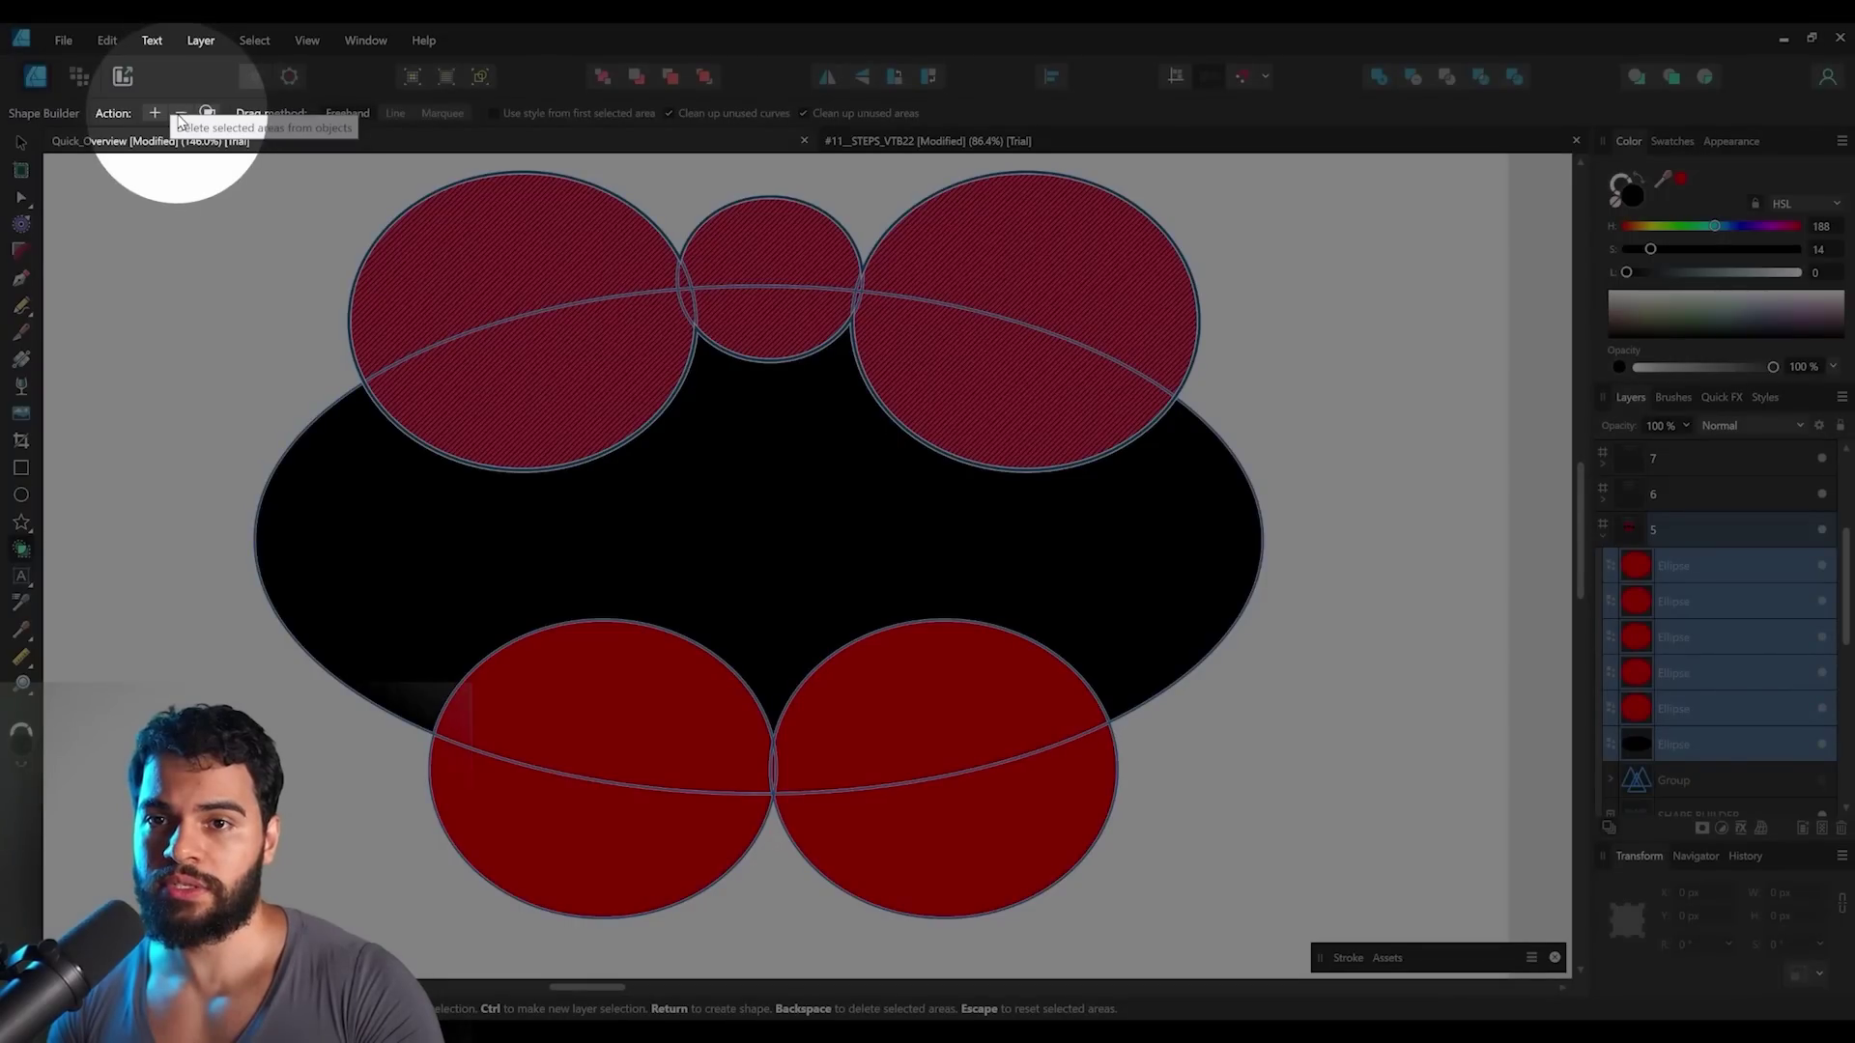
{"action": "left_click", "coordinate": [181, 114]}
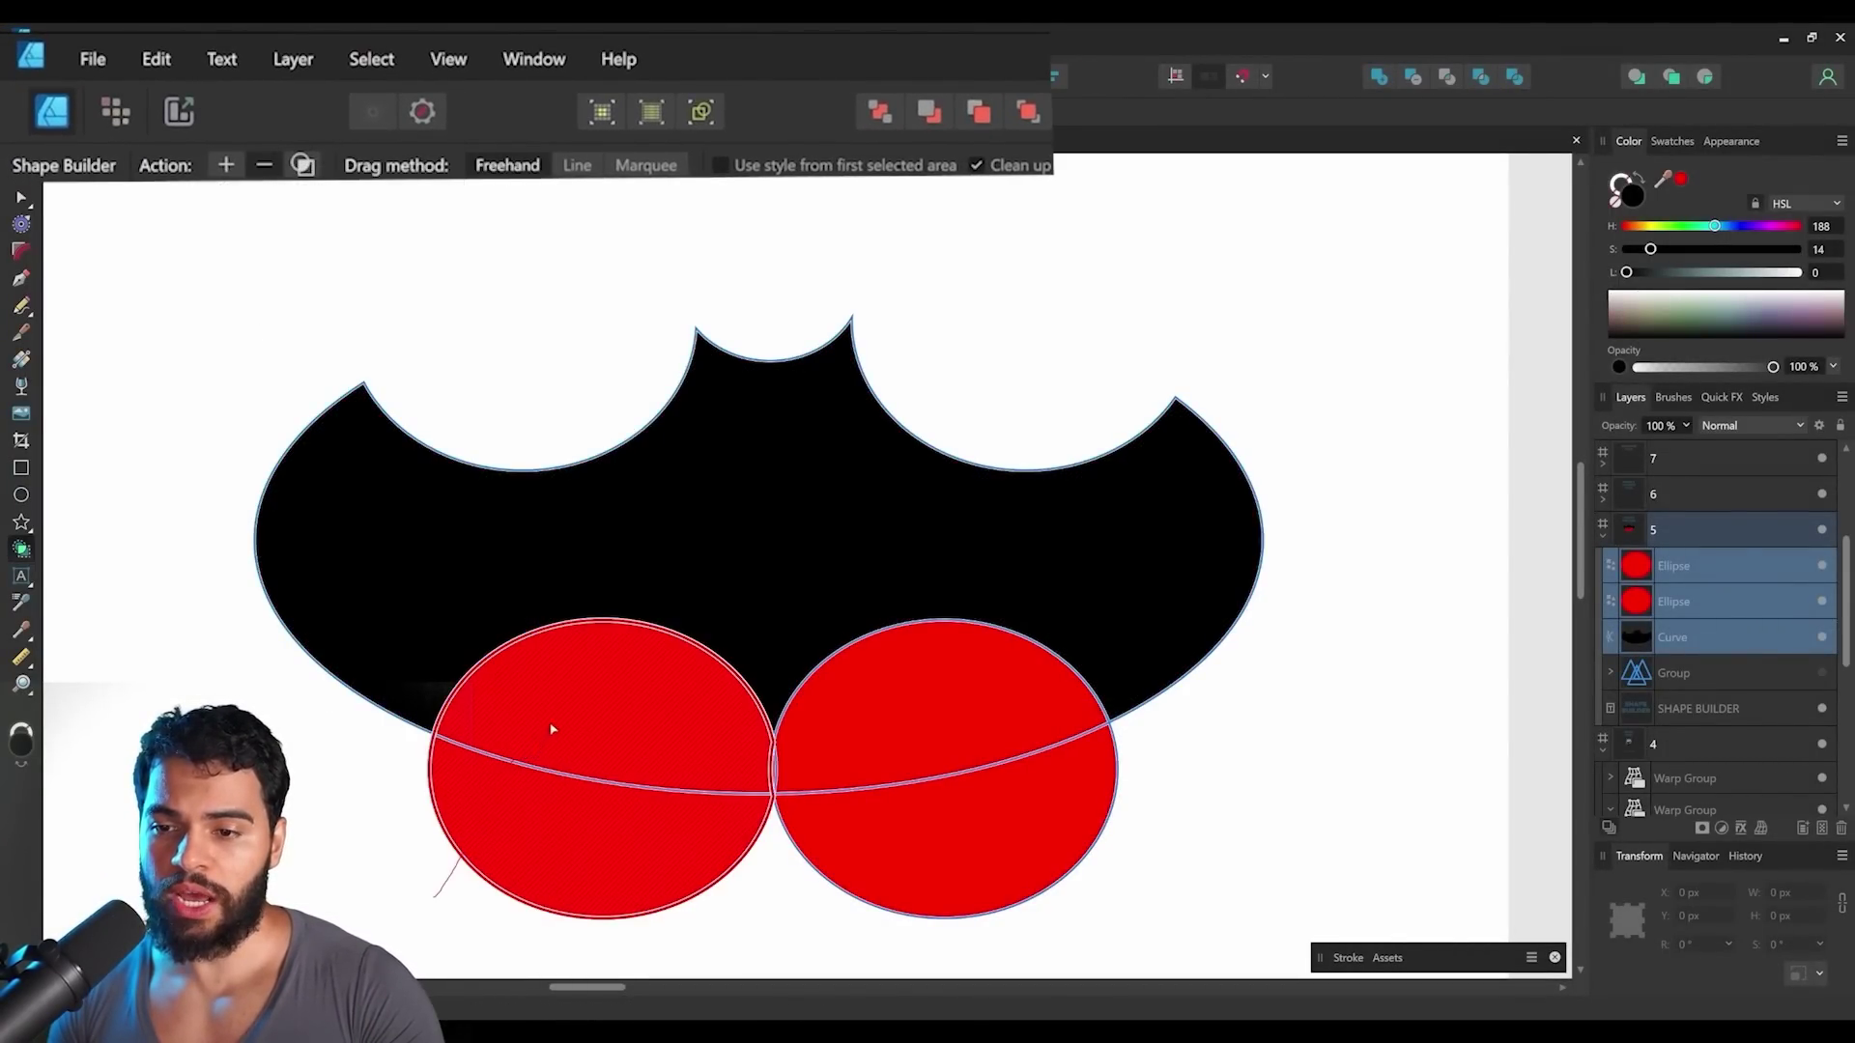
Try cutting the two lower red ellipses out of the black shape with Shape Builder and undo the cuts.
{"action": "left_click_drag", "start_coordinate": [552, 730], "coordinate": [559, 774]}
{"action": "left_click_drag", "start_coordinate": [1027, 785], "coordinate": [959, 716]}
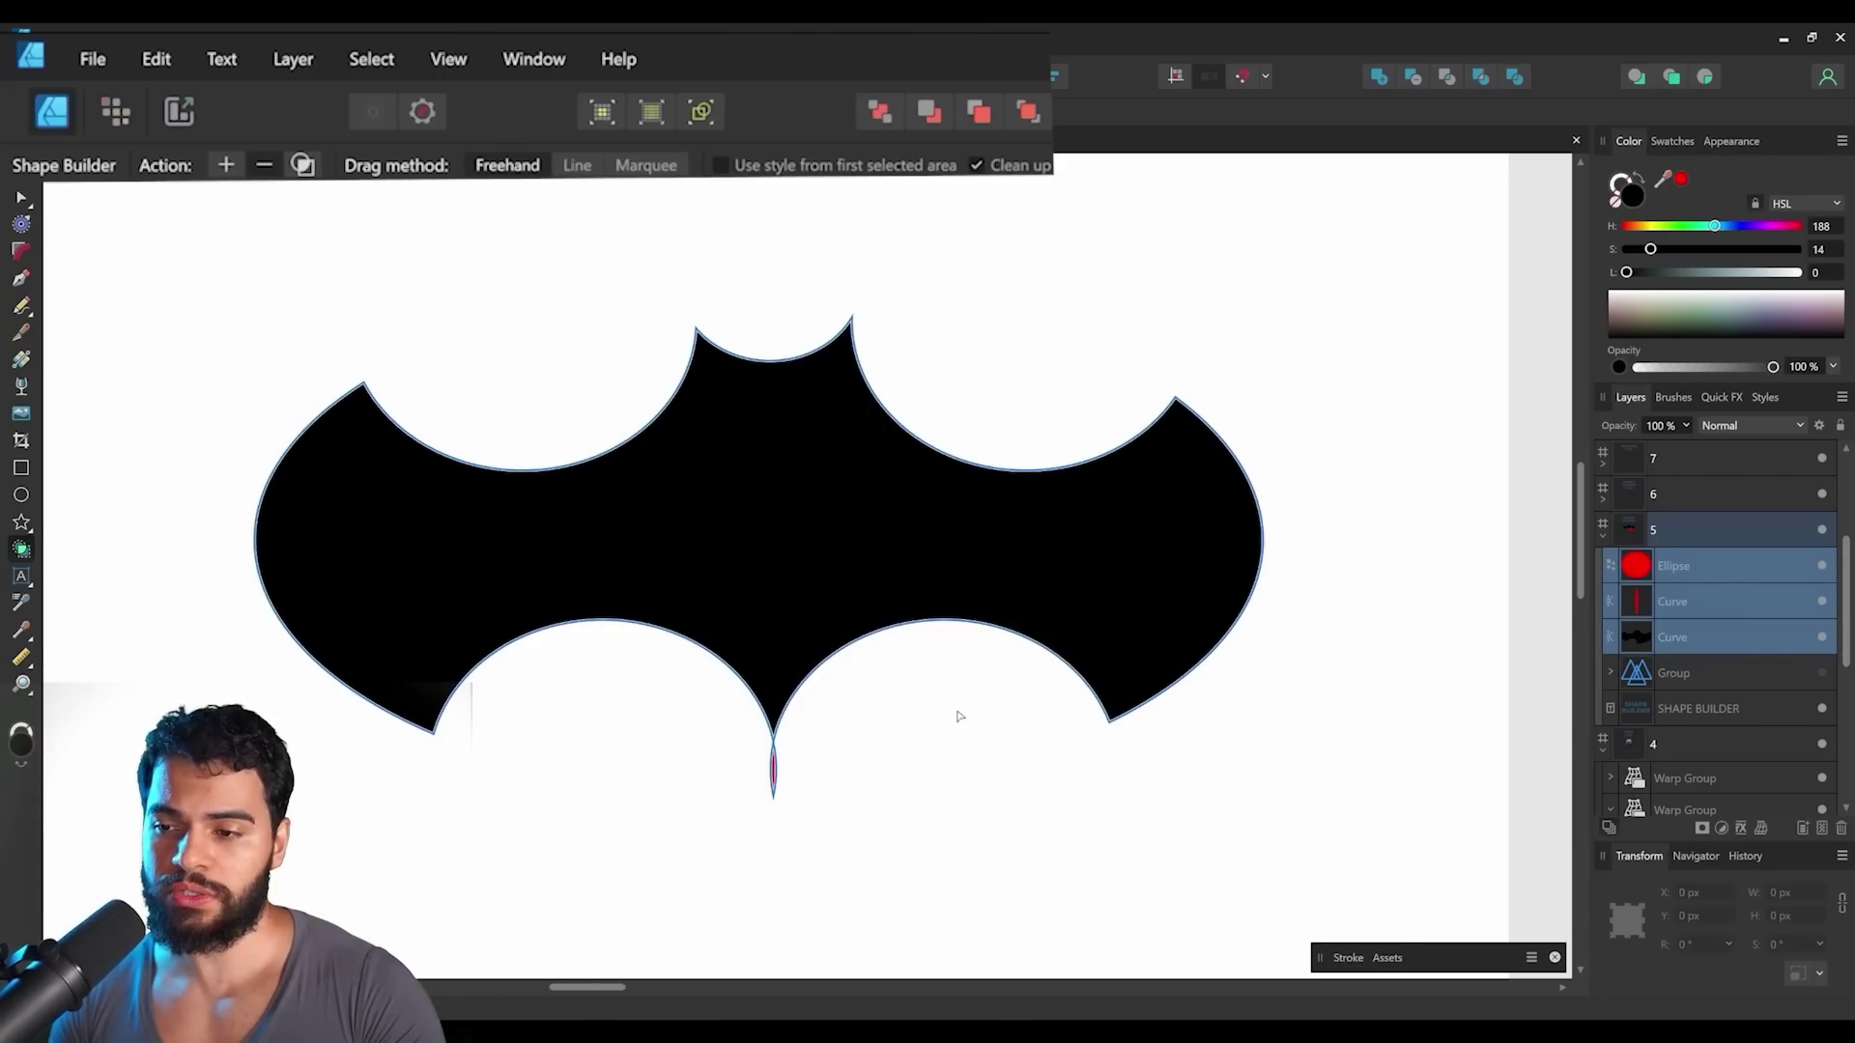
{"action": "key", "text": "ctrl+z"}
{"action": "key", "text": "ctrl+z"}
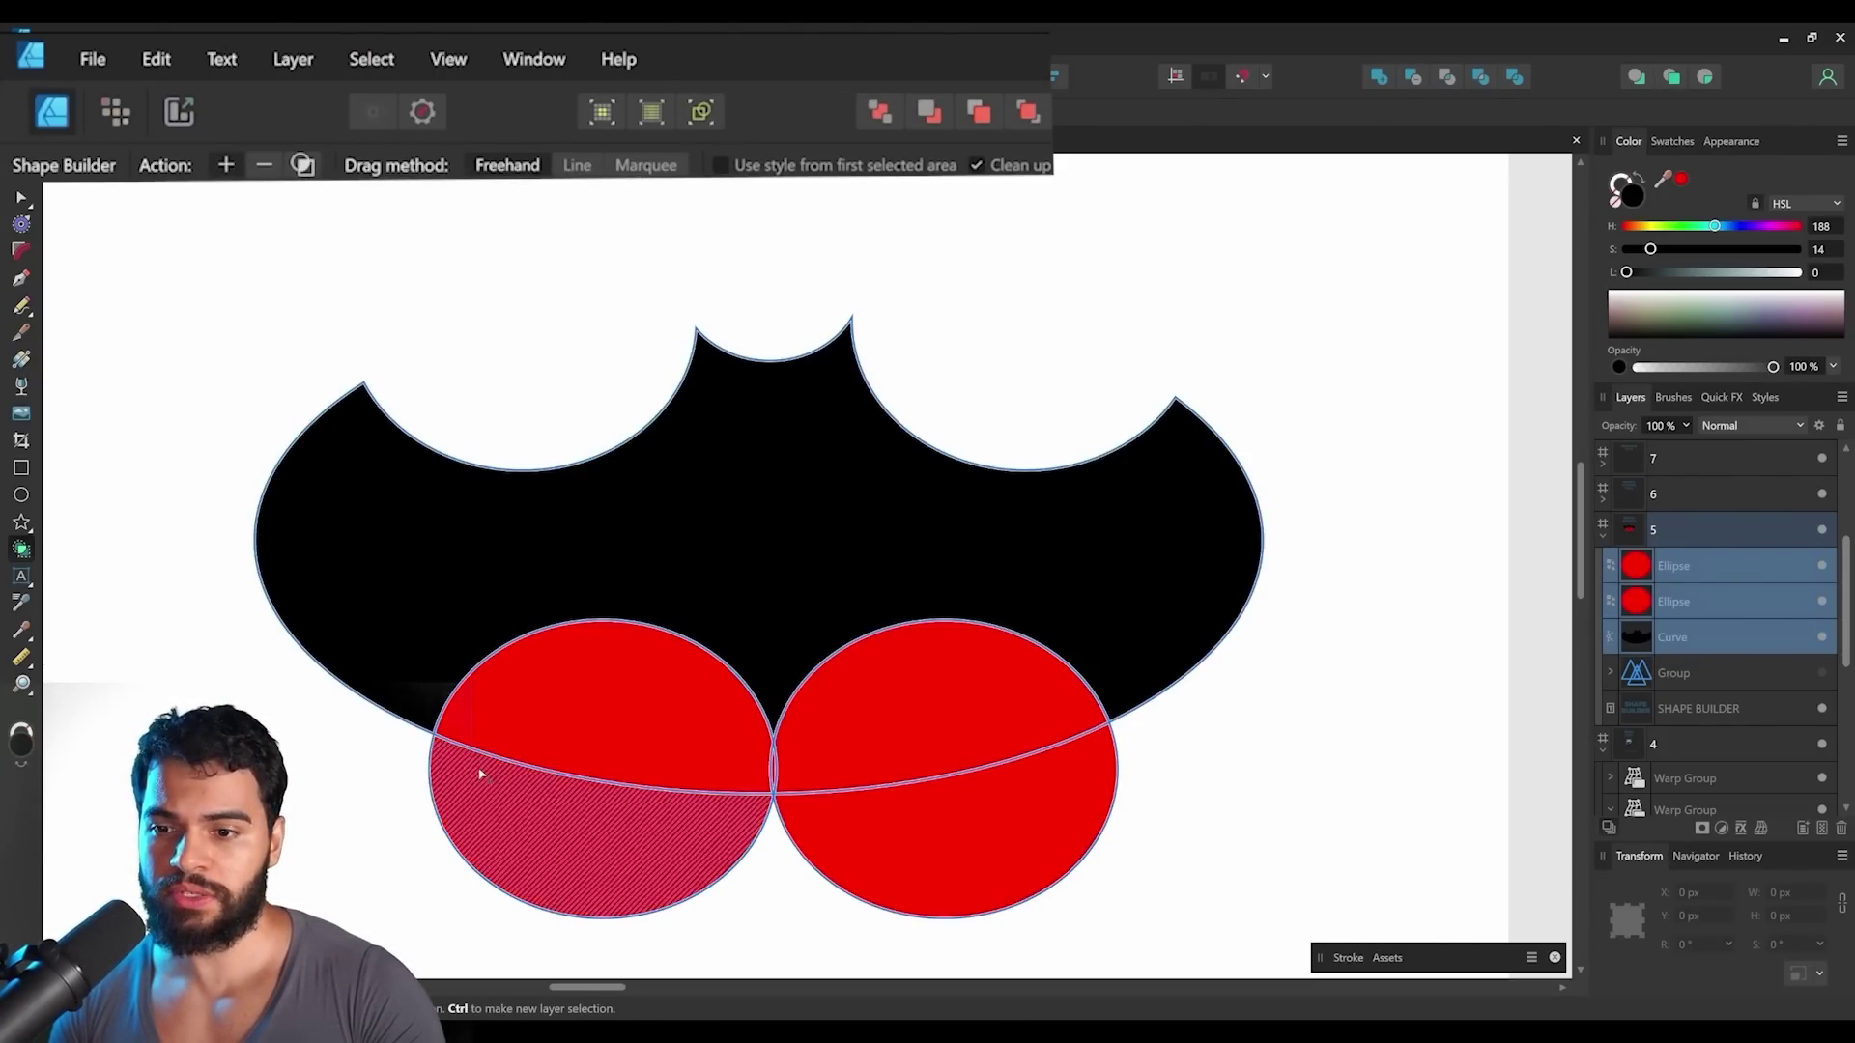
Try removing areas across the lower-left ellipse and the black shape, and undo back to the six original ellipses.
{"action": "left_click_drag", "start_coordinate": [667, 589], "coordinate": [636, 773]}
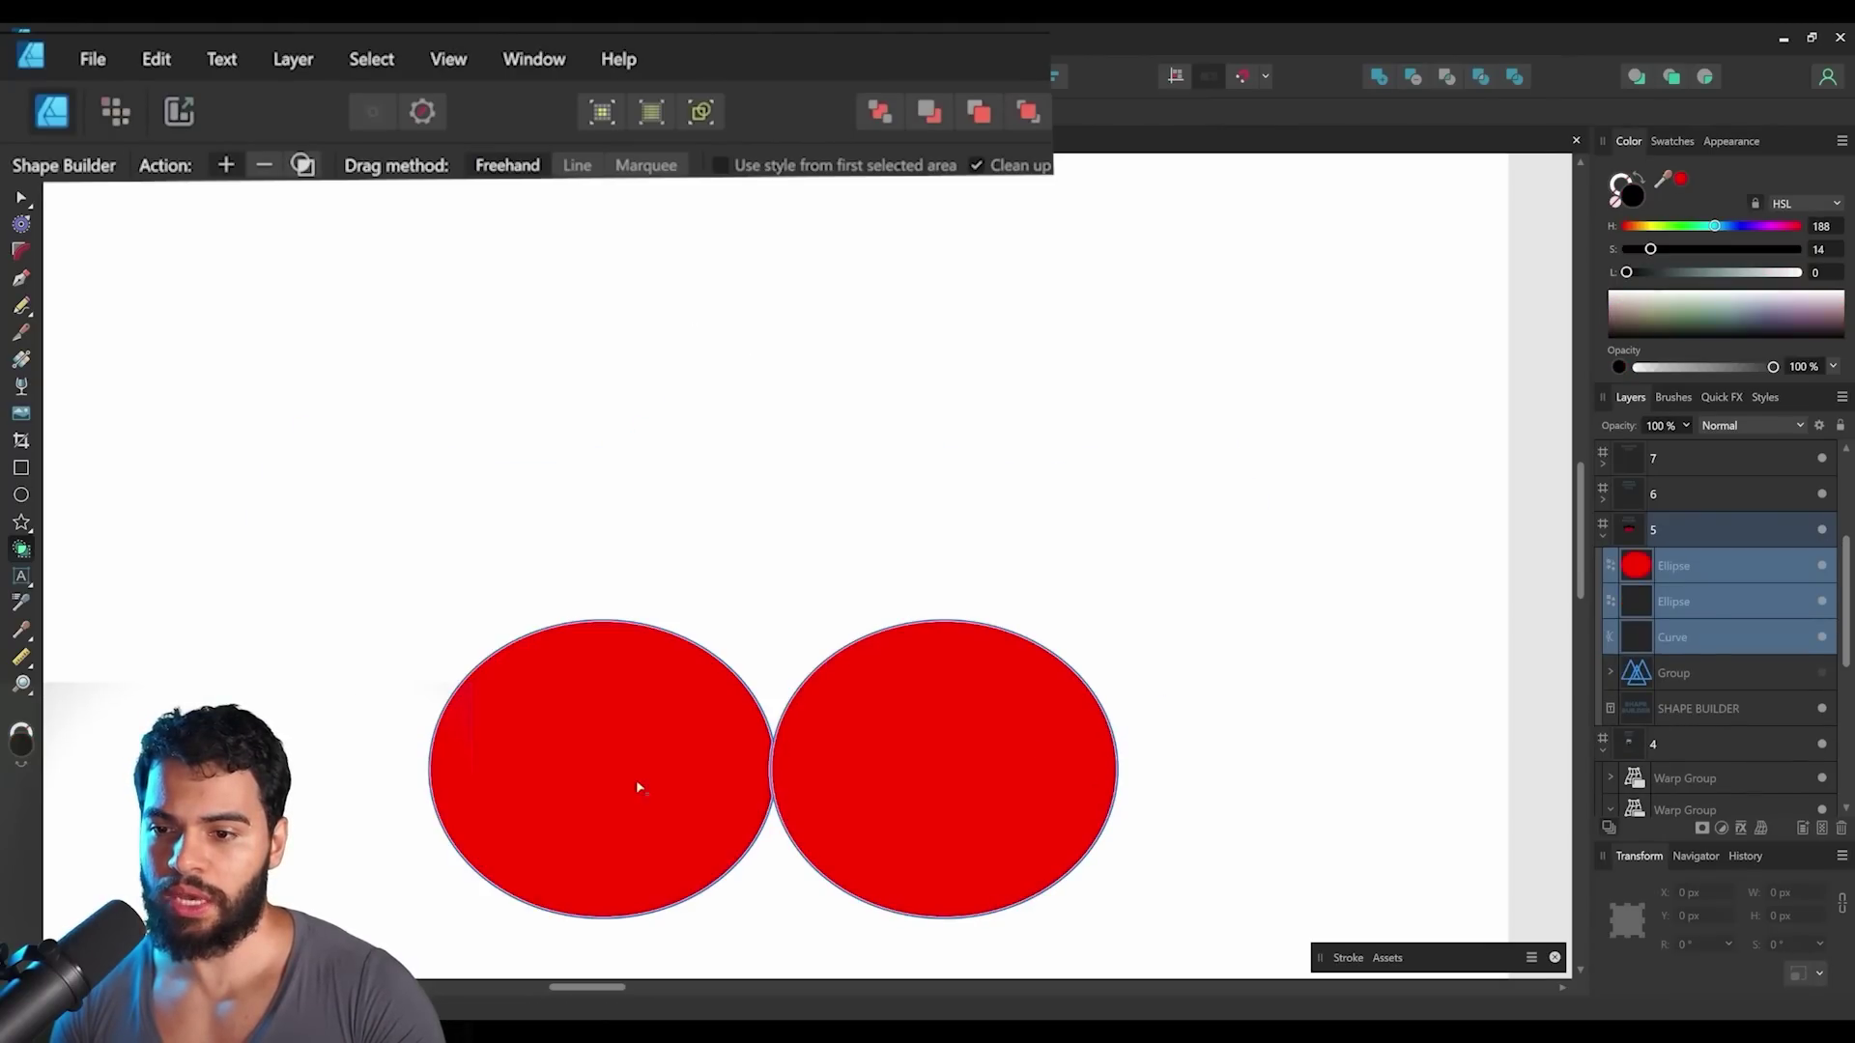
{"action": "left_click", "coordinate": [910, 900]}
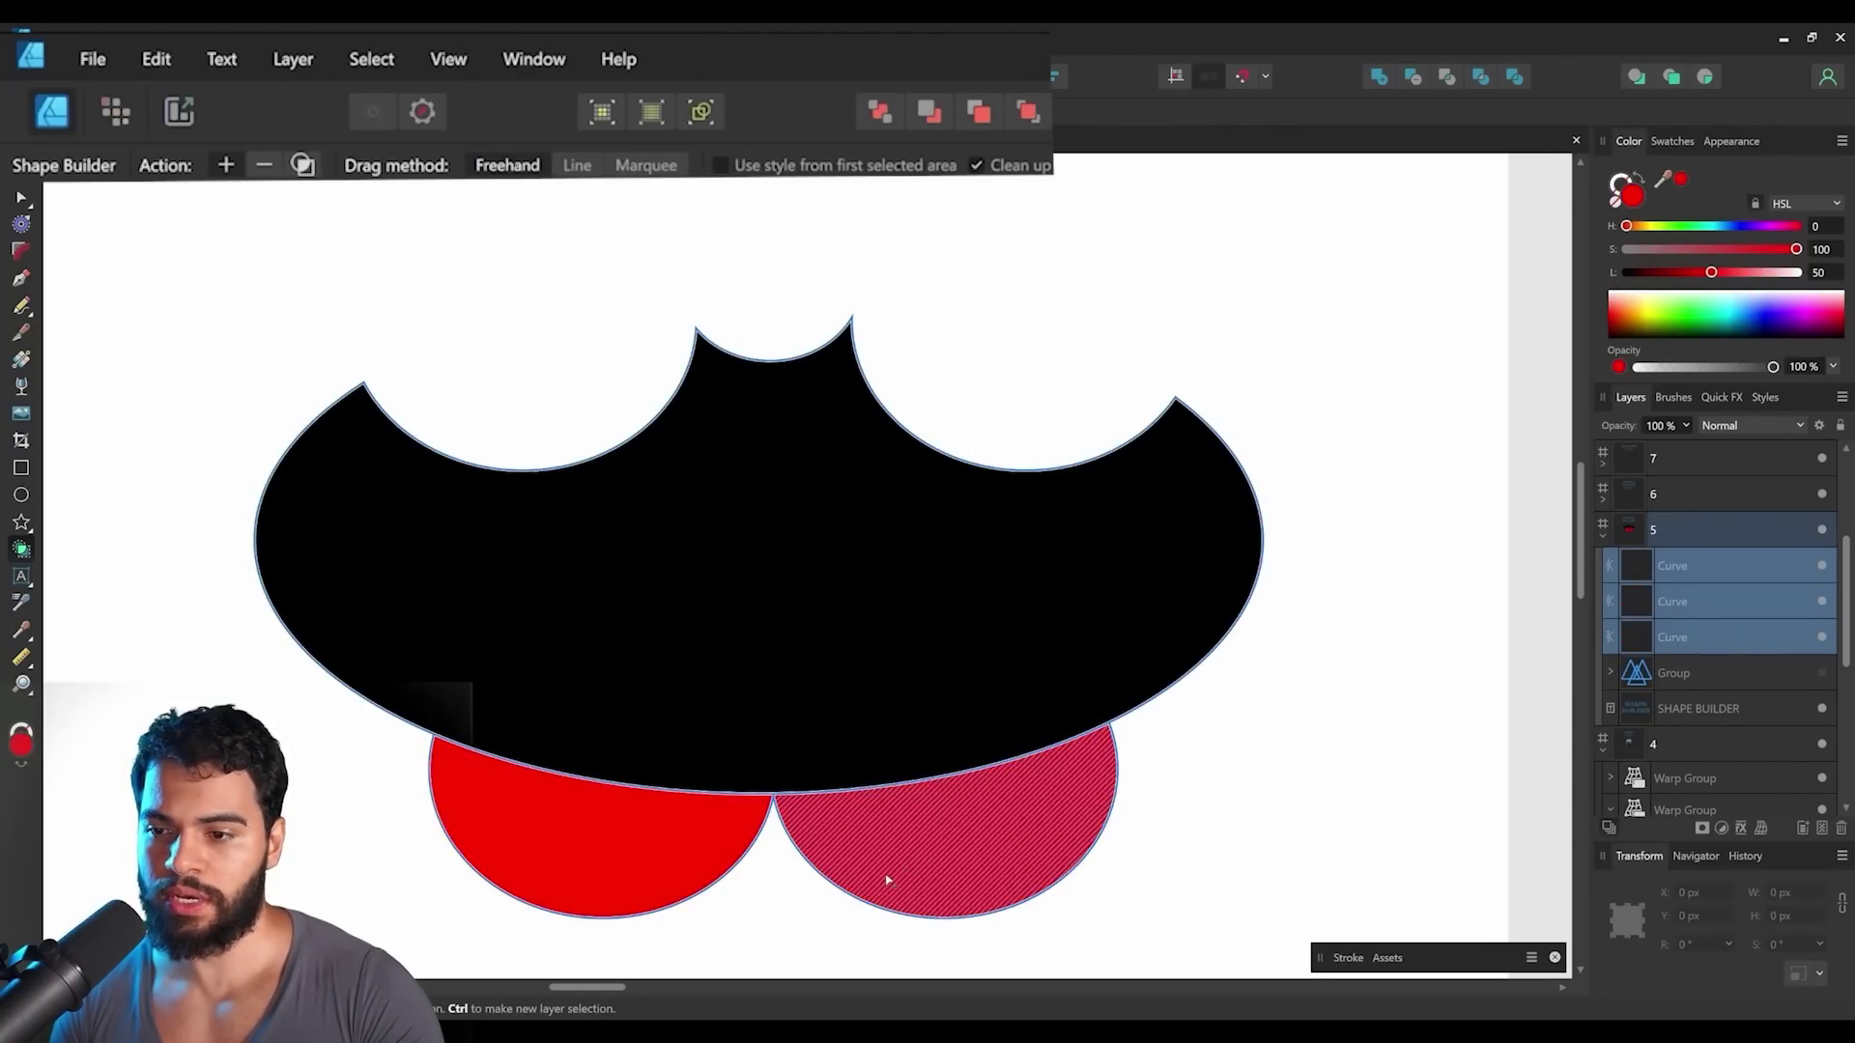
{"action": "key", "text": "ctrl+z"}
{"action": "key", "text": "ctrl+z"}
{"action": "key", "text": "ctrl+z"}
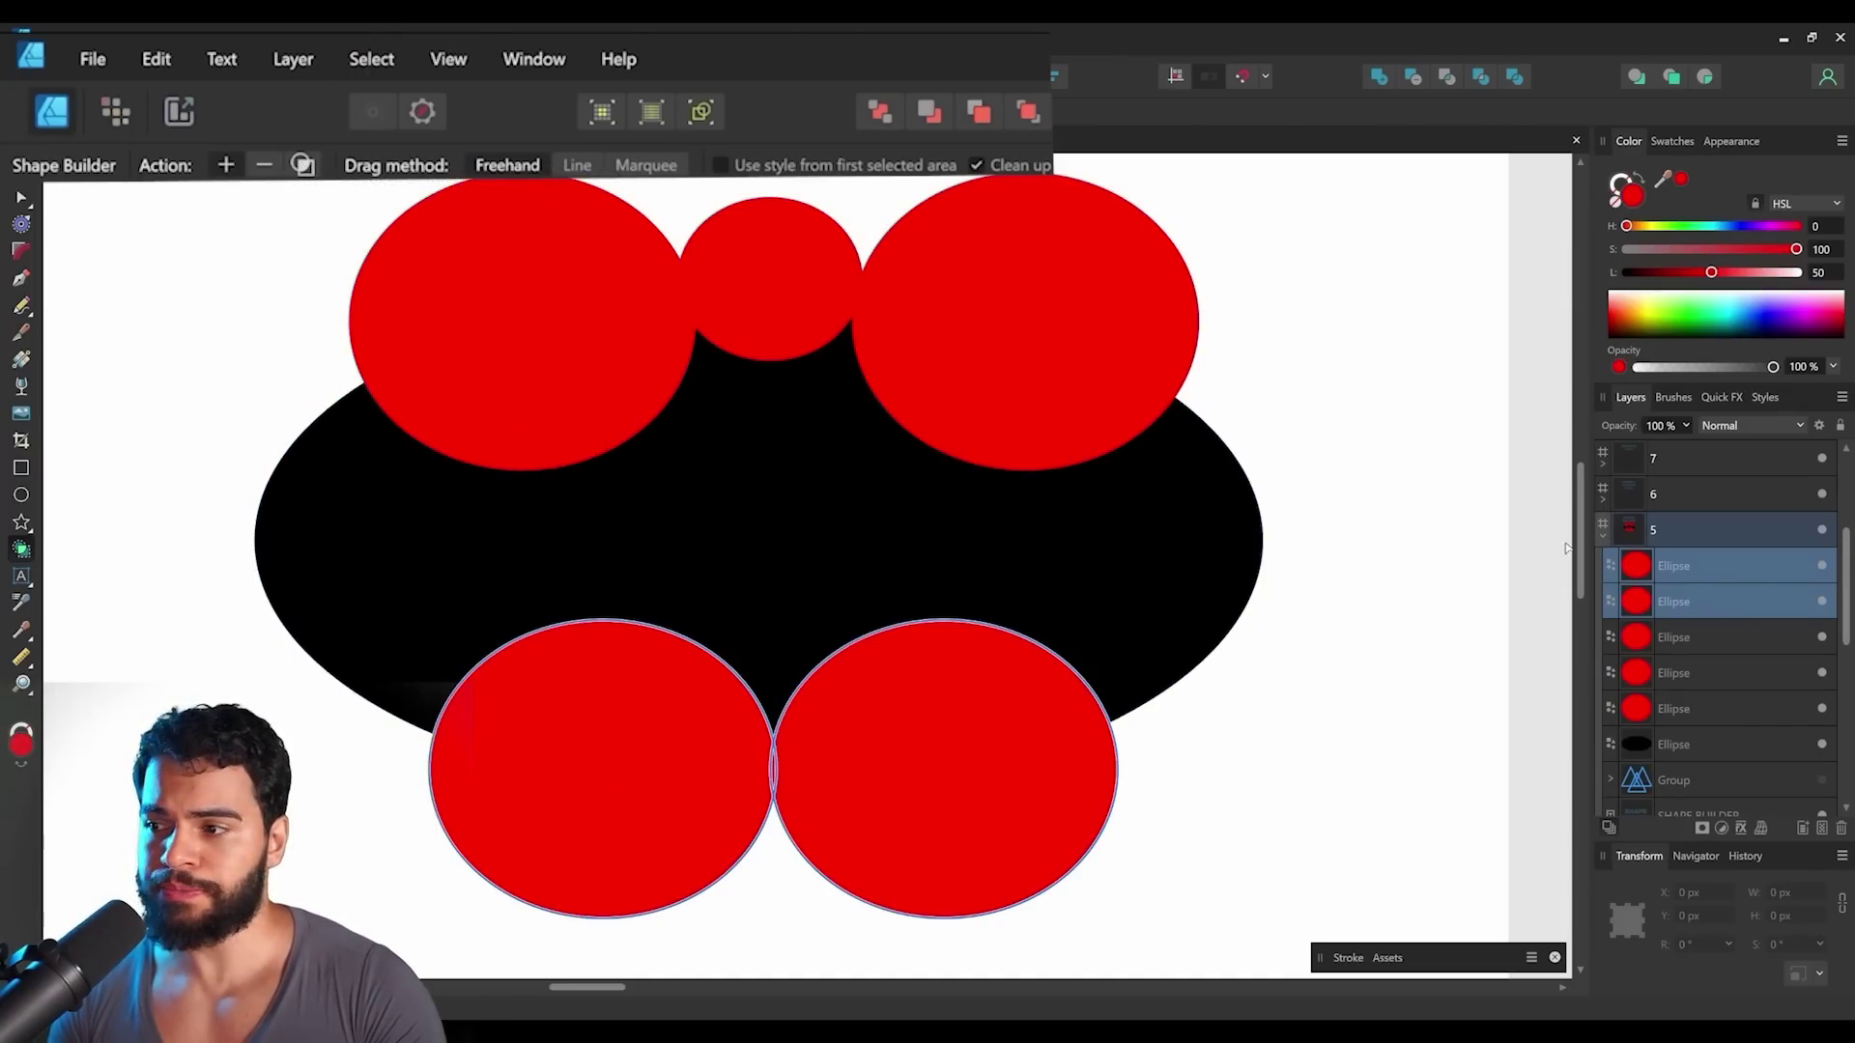
Build a separate bat-shaped curve from the area between the red ellipses, fill it black and place it below the originals.
{"action": "key", "text": "ctrl+a"}
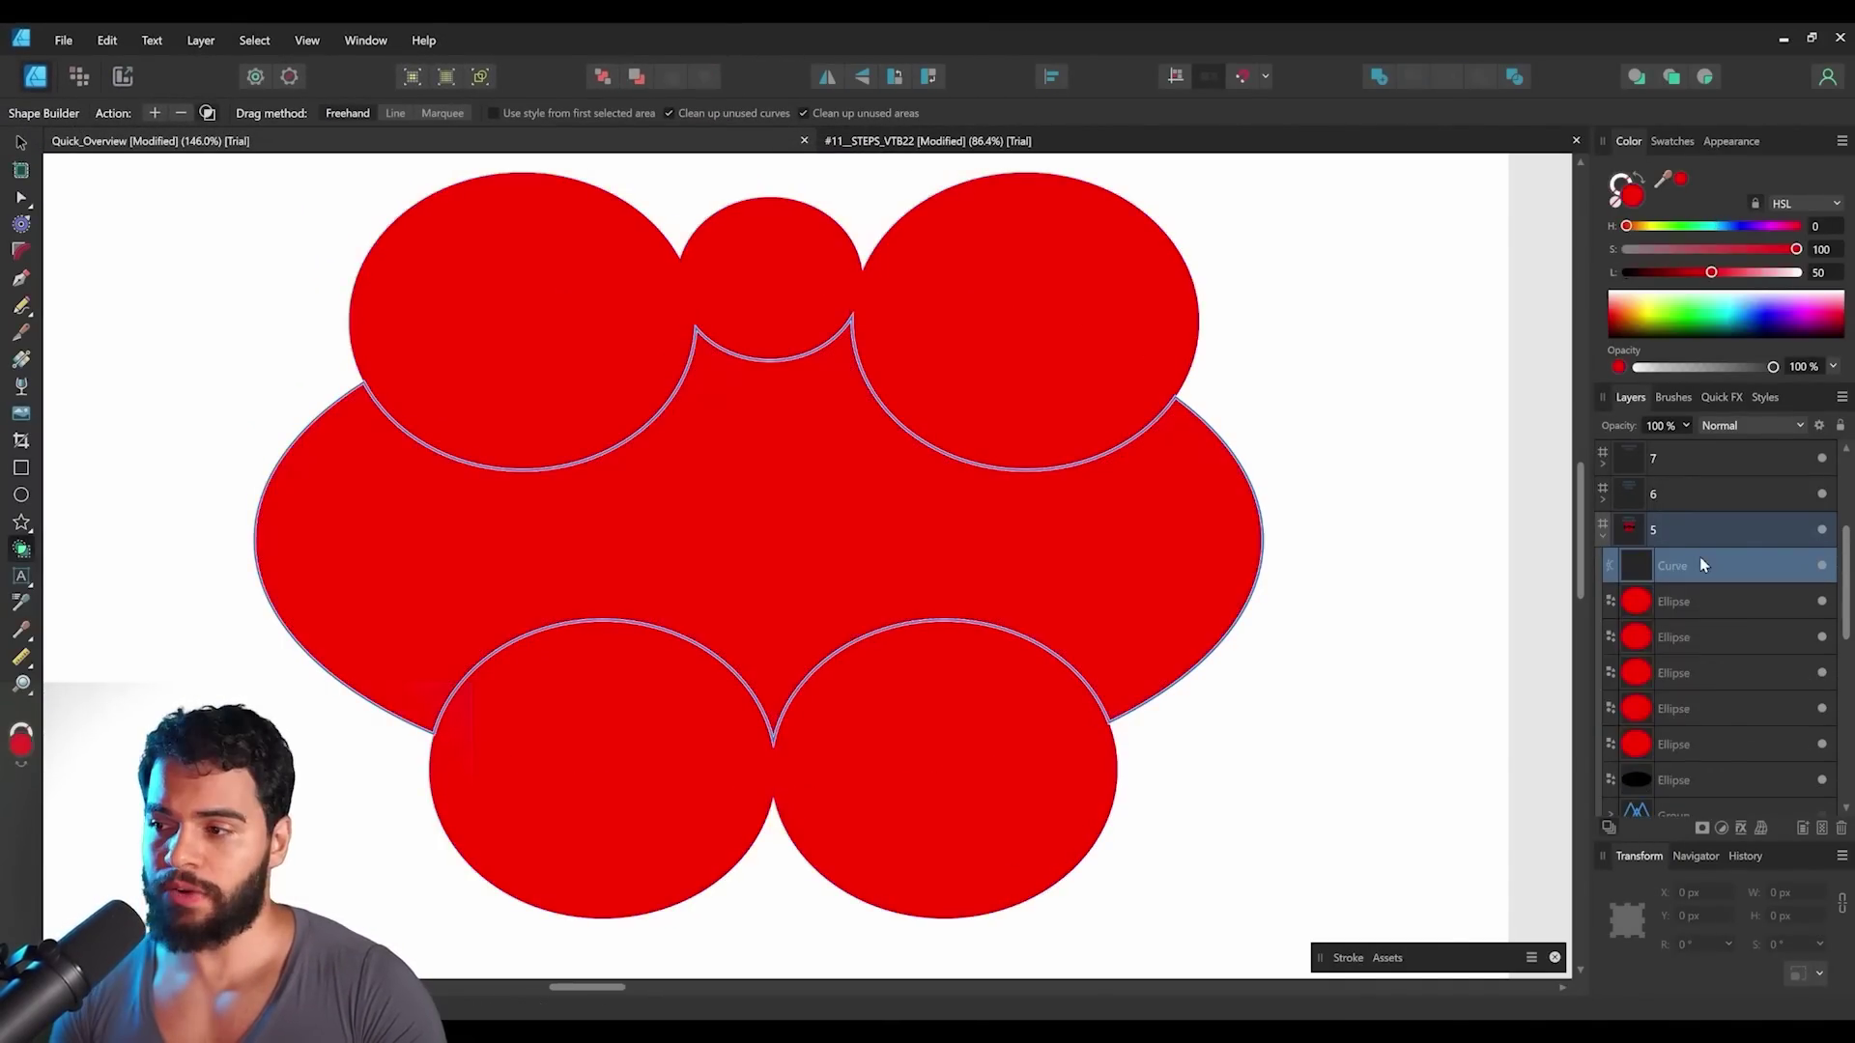
{"action": "key", "text": "space"}
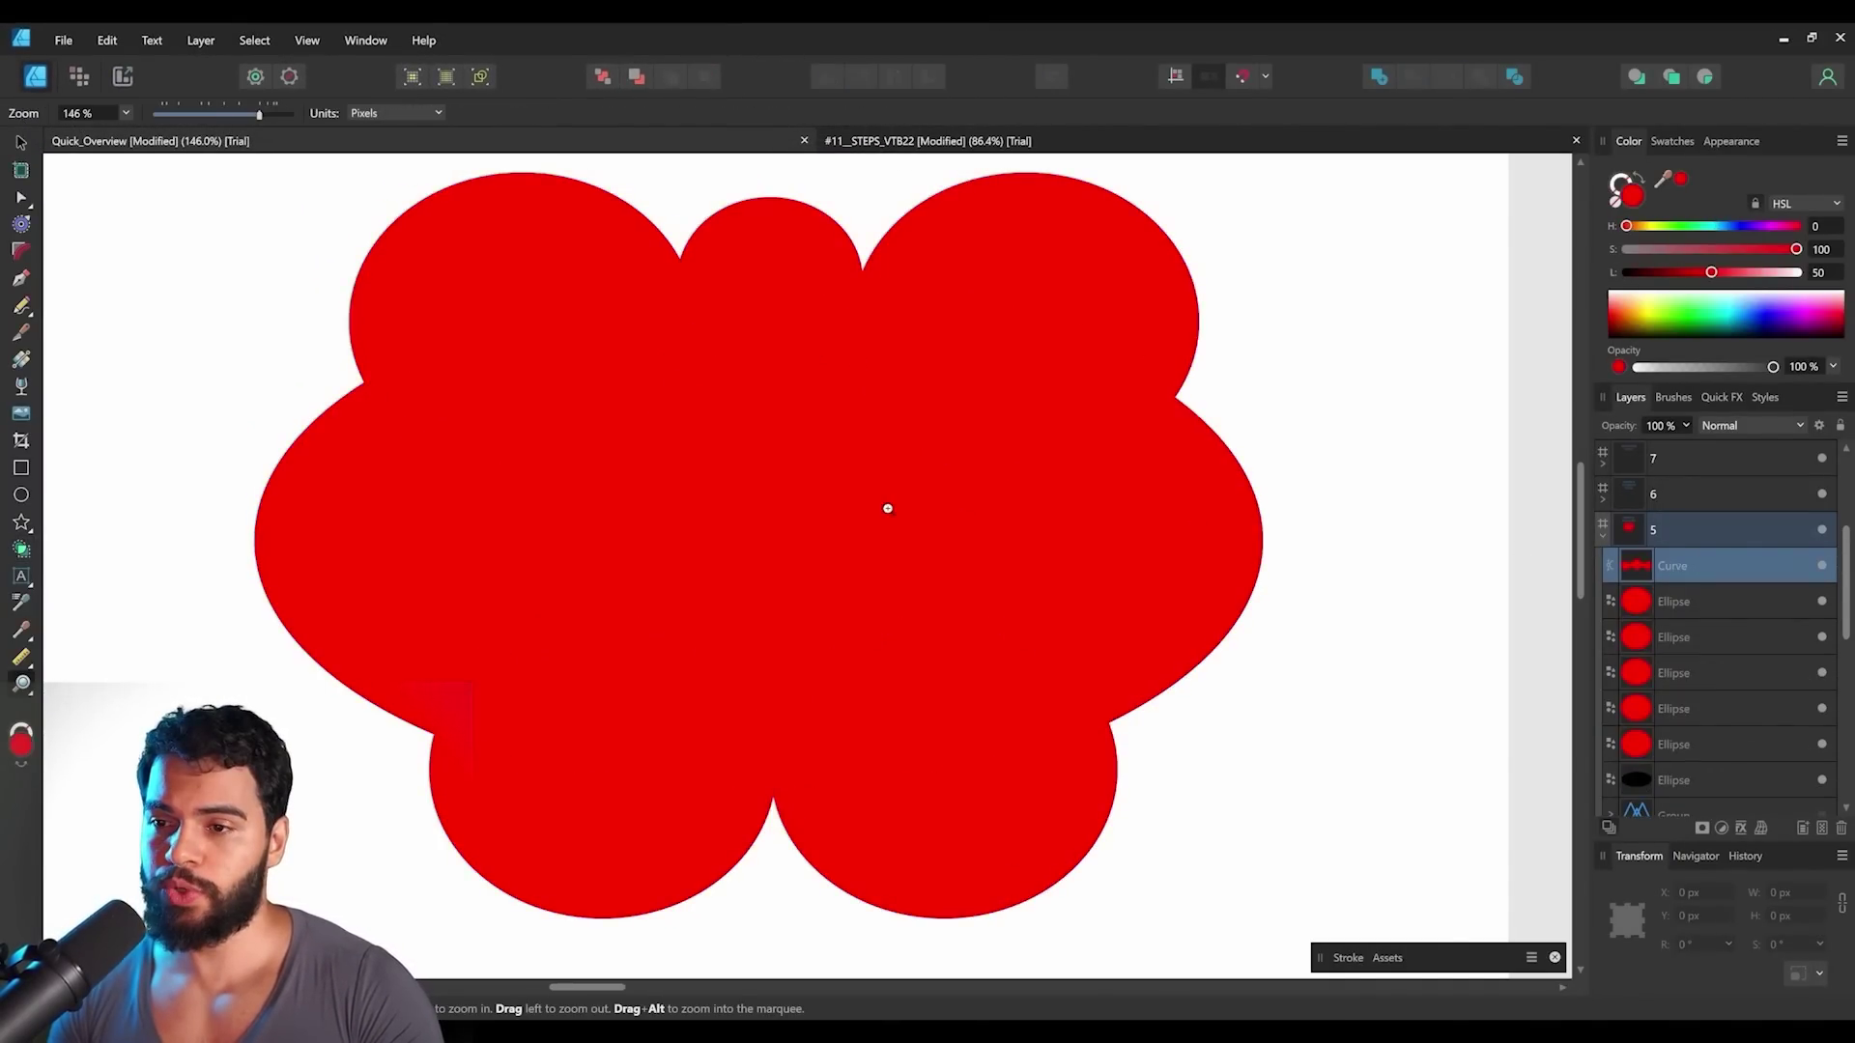
{"action": "left_click_drag", "start_coordinate": [884, 512], "coordinate": [827, 769]}
{"action": "scroll", "coordinate": [833, 447], "scroll_direction": "down", "scroll_amount": 3}
{"action": "key", "text": "space"}
{"action": "mouse_move", "coordinate": [827, 769]}
{"action": "left_mouse_down"}
{"action": "mouse_move", "coordinate": [827, 715]}
{"action": "mouse_move", "coordinate": [827, 768]}
{"action": "left_mouse_up"}
{"action": "left_click_drag", "start_coordinate": [1711, 272], "coordinate": [1626, 273]}
{"action": "left_click_drag", "start_coordinate": [872, 729], "coordinate": [699, 735]}
Enlarge the two lower red ellipses outward from their upper outer corners.
{"action": "double_click", "coordinate": [886, 490]}
{"action": "scroll", "coordinate": [948, 478], "scroll_direction": "up", "scroll_amount": 1}
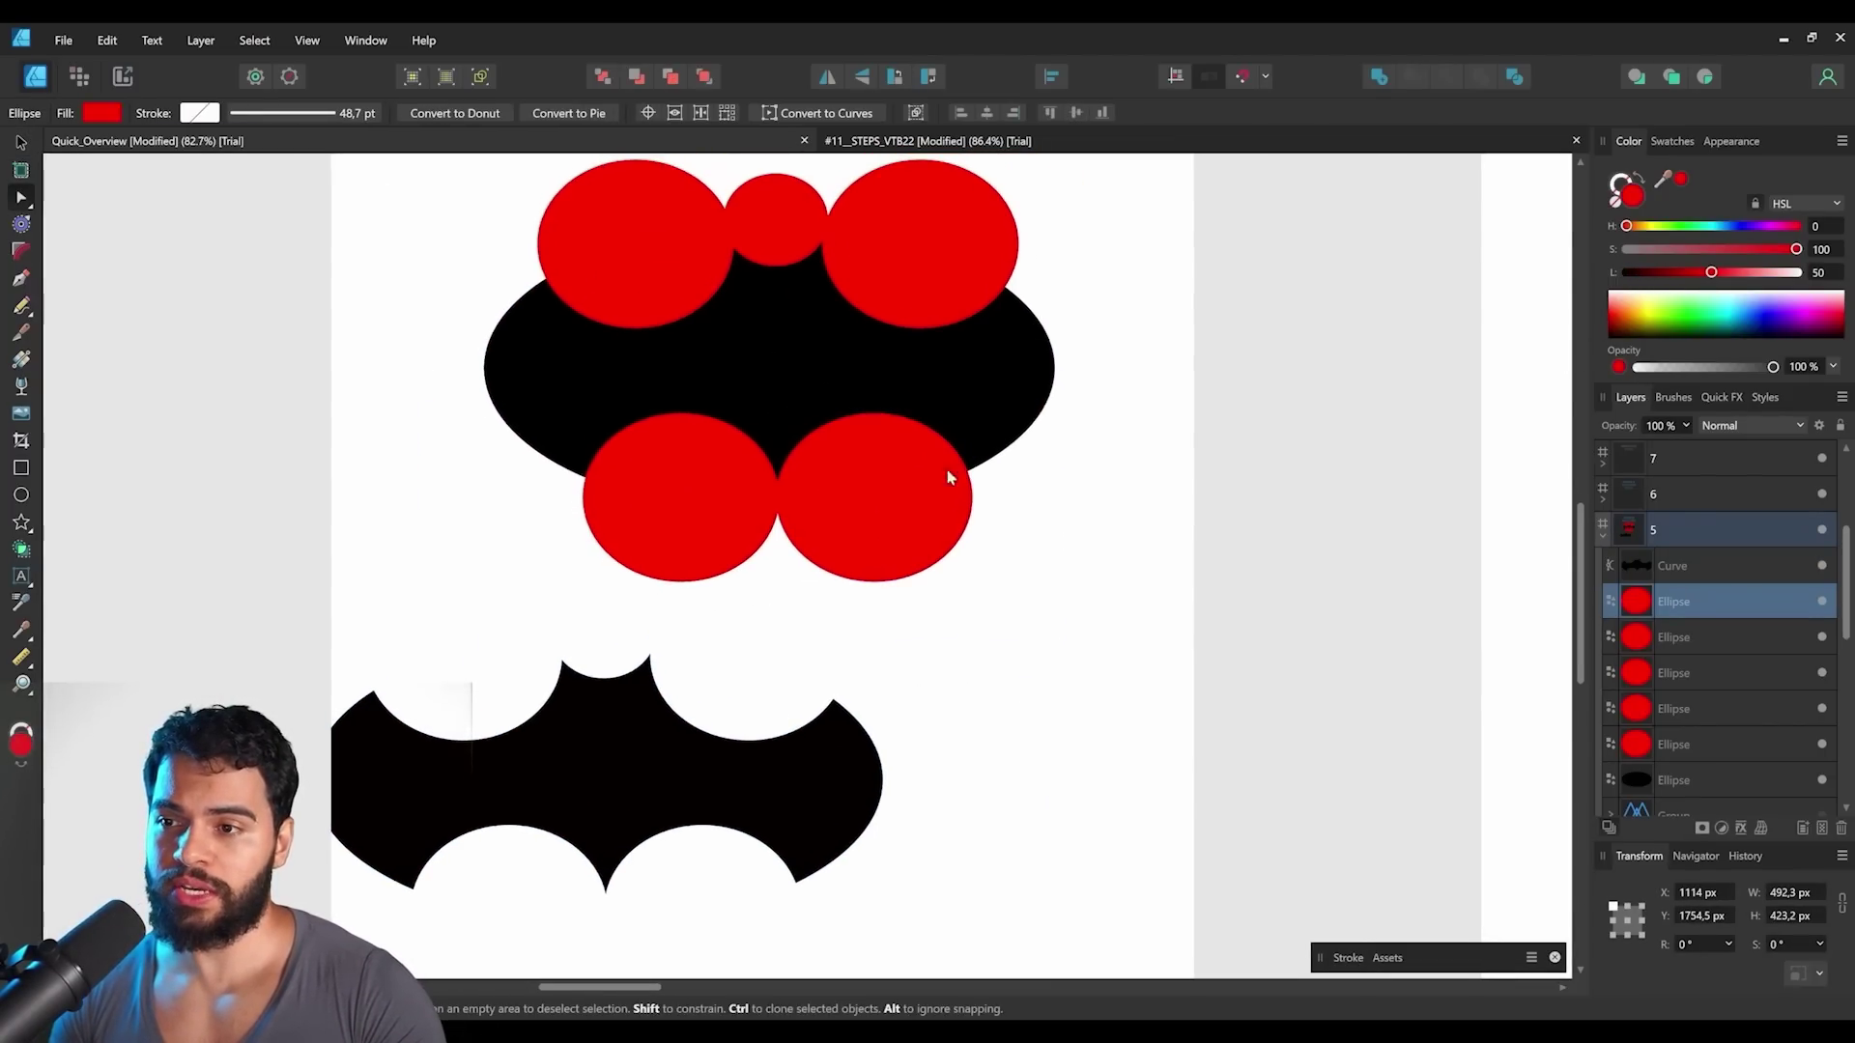
{"action": "left_click_drag", "start_coordinate": [971, 413], "coordinate": [1005, 385]}
{"action": "left_click", "coordinate": [619, 440]}
{"action": "left_click_drag", "start_coordinate": [586, 414], "coordinate": [654, 442]}
Duplicate the lower-right red ellipse and shrink the copy to about 303 × 261 px at the black ellipse's lower-right edge.
{"action": "left_click", "coordinate": [842, 459], "text": "shift"}
{"action": "left_click_drag", "start_coordinate": [870, 475], "coordinate": [1068, 507]}
{"action": "left_click", "coordinate": [913, 497]}
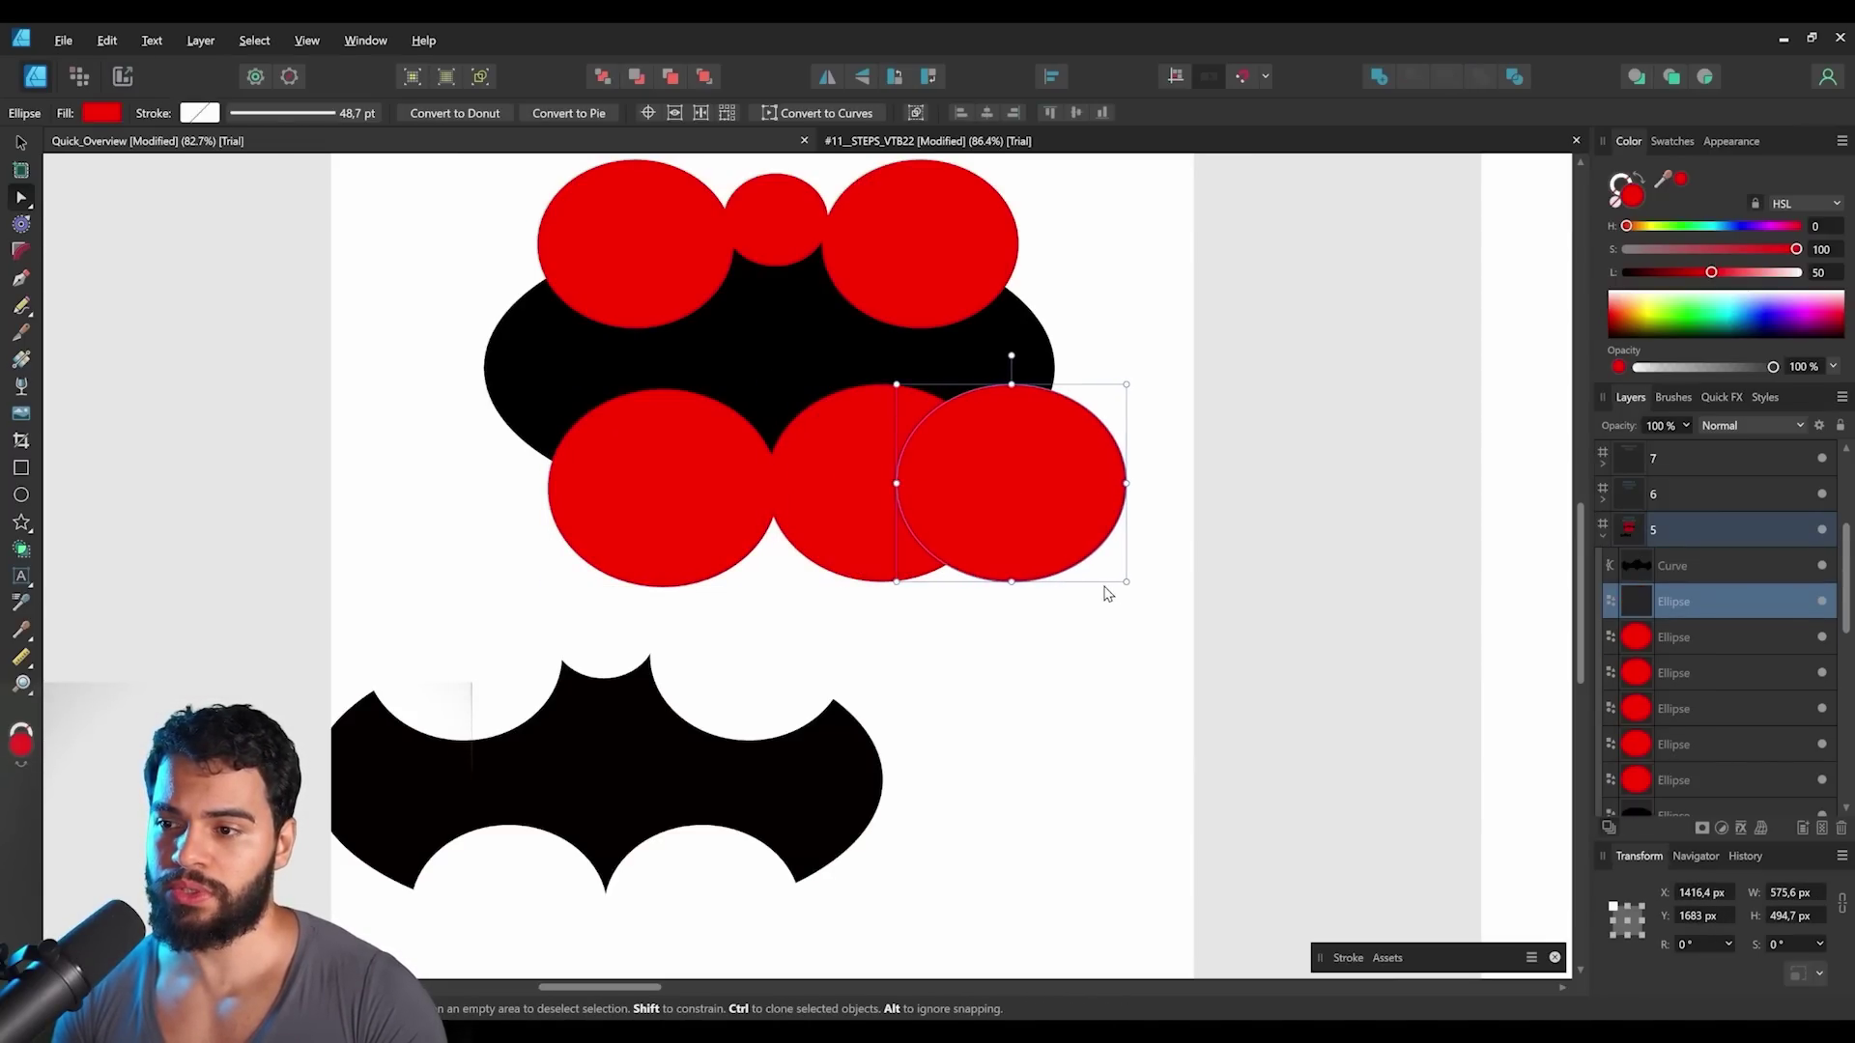
{"action": "left_click_drag", "start_coordinate": [1125, 580], "coordinate": [1012, 490]}
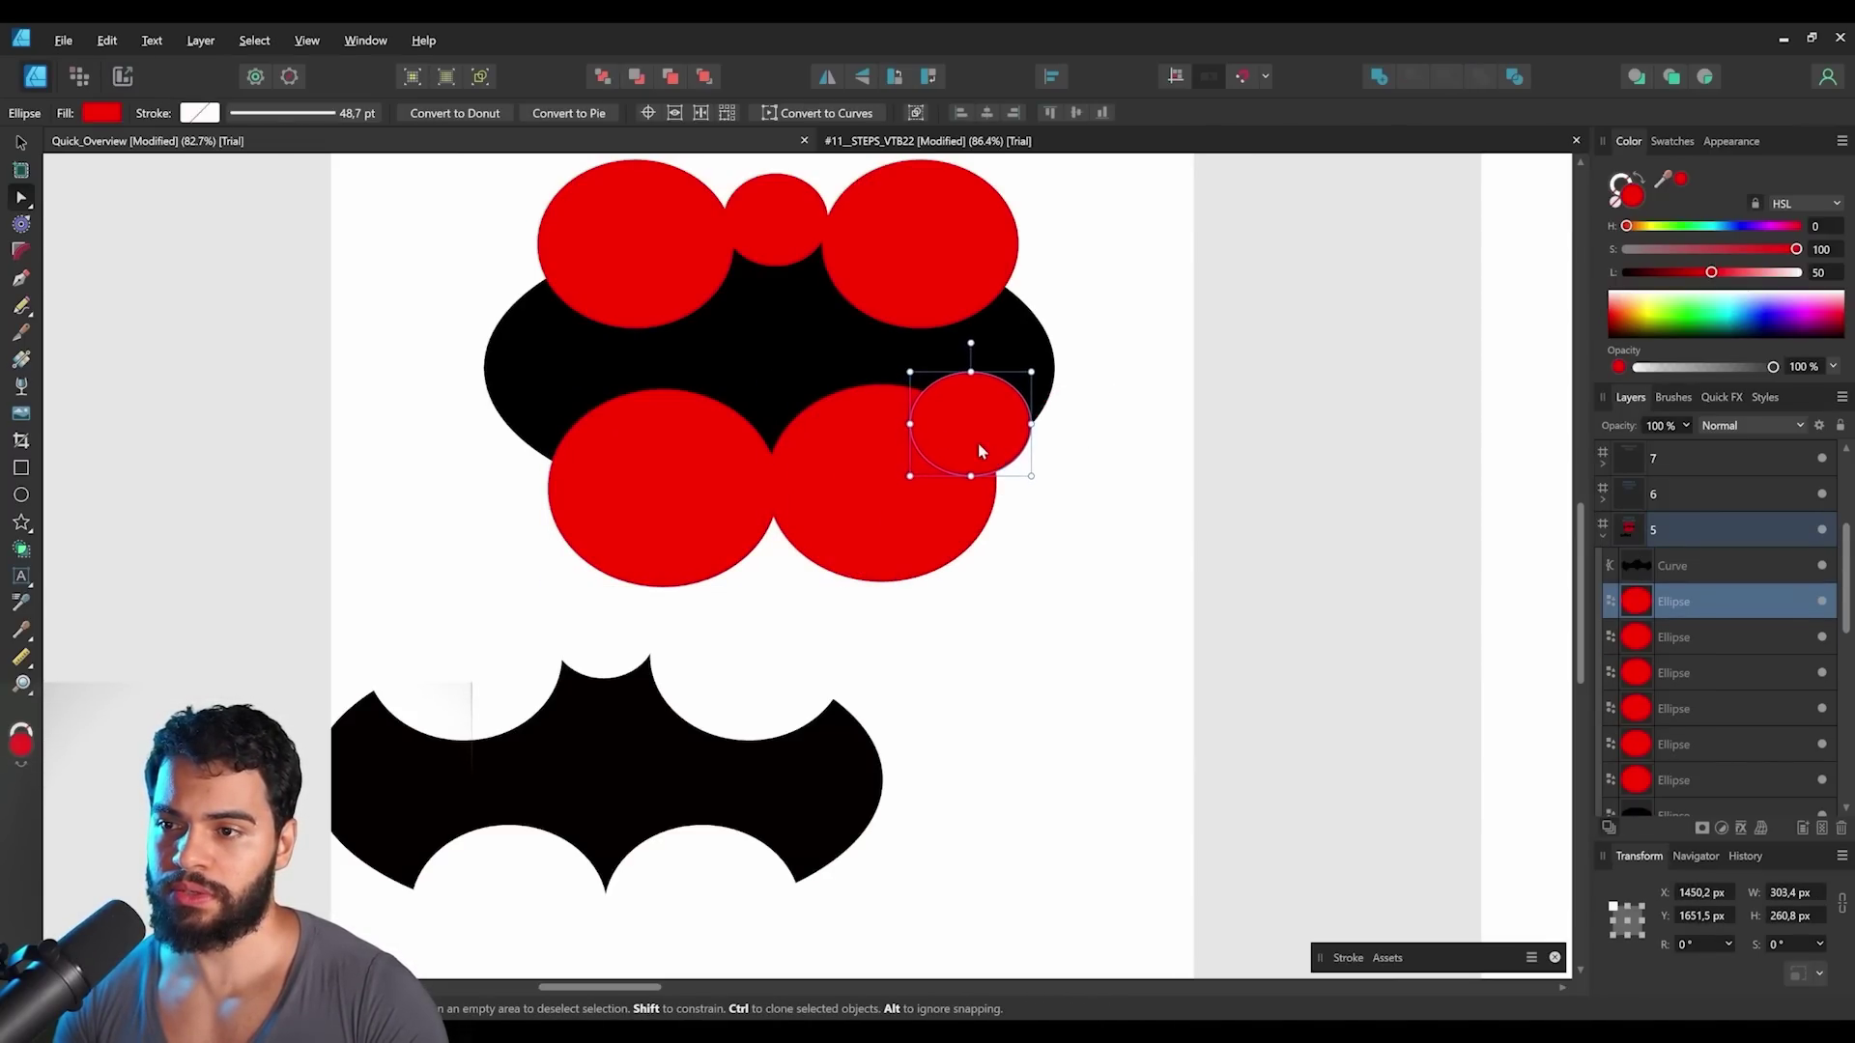
Build a second black bat shape from the modified set of ellipses and move it below them.
{"action": "left_click", "coordinate": [663, 476]}
{"action": "left_click_drag", "start_coordinate": [738, 403], "coordinate": [895, 720]}
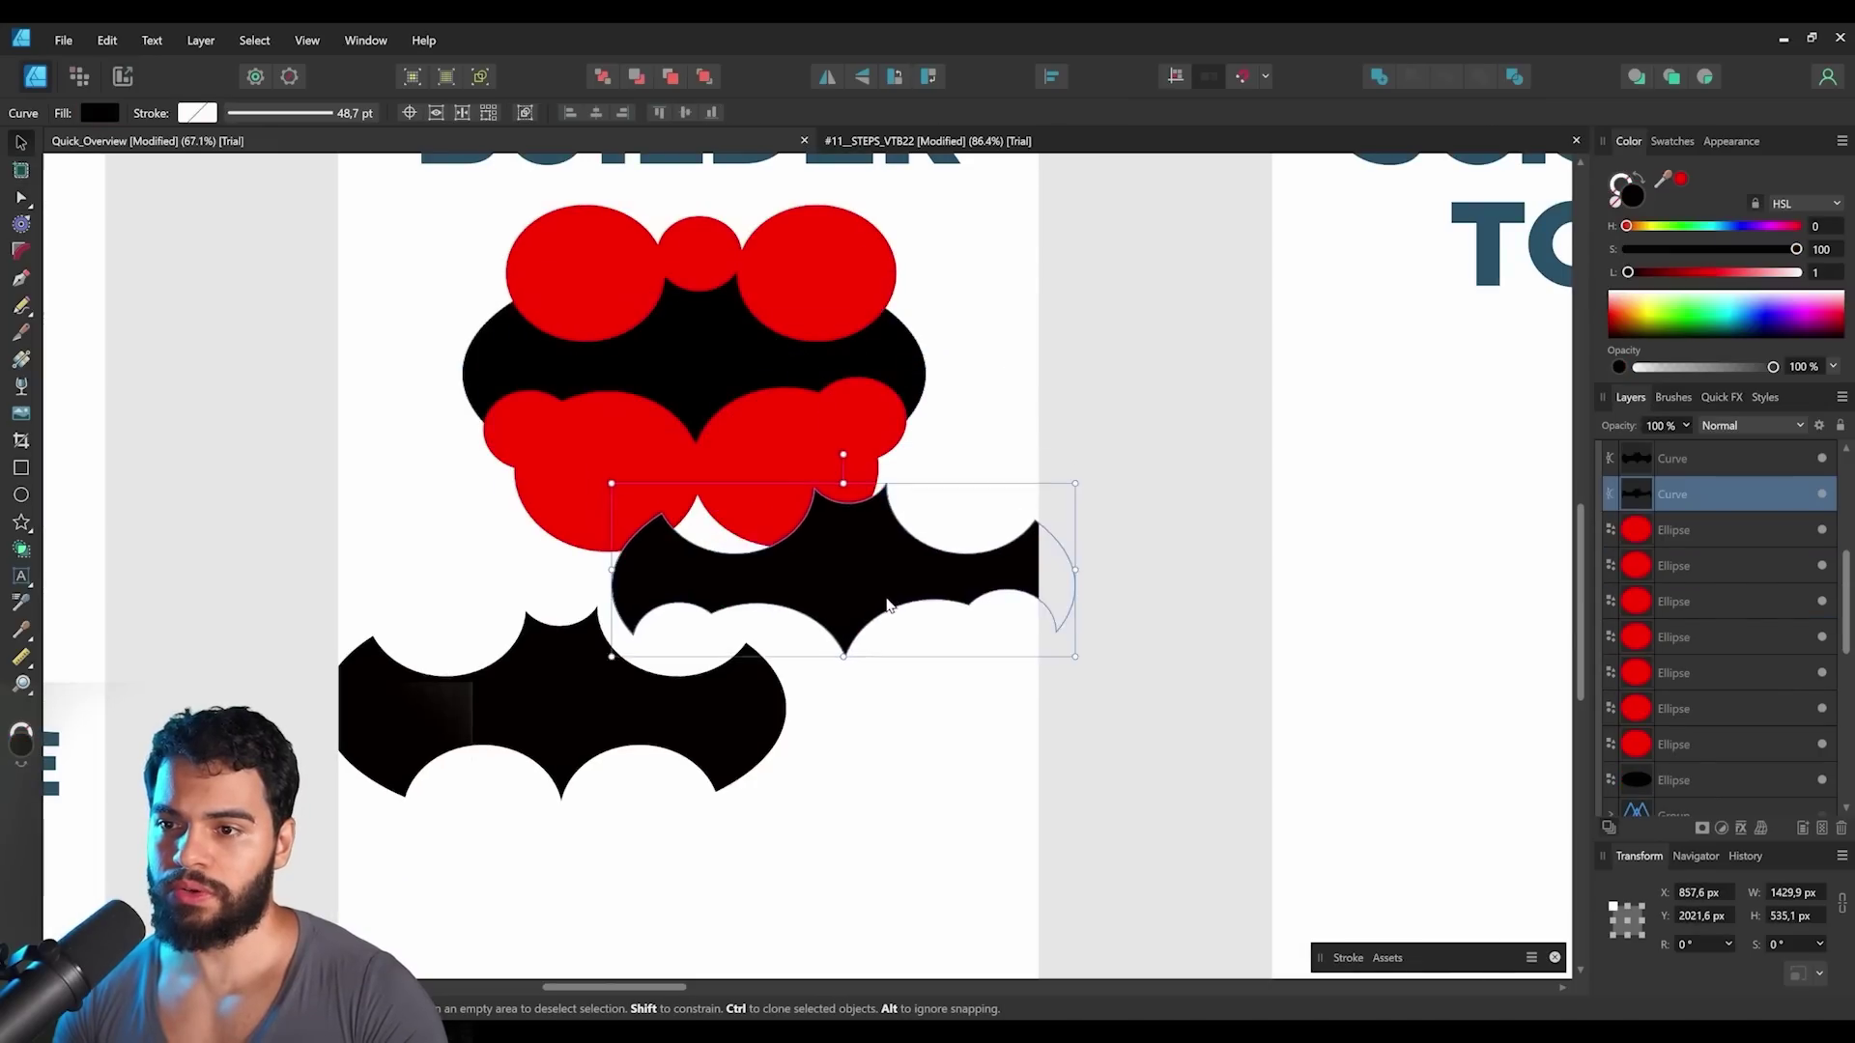
{"action": "left_click_drag", "start_coordinate": [890, 691], "coordinate": [717, 808]}
Remove the source ellipses and arrange the two black bat shapes on the Shape Builder artboard.
{"action": "left_click", "coordinate": [717, 570]}
{"action": "left_click_drag", "start_coordinate": [758, 464], "coordinate": [644, 548]}
{"action": "left_click_drag", "start_coordinate": [487, 599], "coordinate": [659, 578]}
{"action": "left_click_drag", "start_coordinate": [666, 631], "coordinate": [632, 650]}
{"action": "left_click_drag", "start_coordinate": [668, 647], "coordinate": [709, 626]}
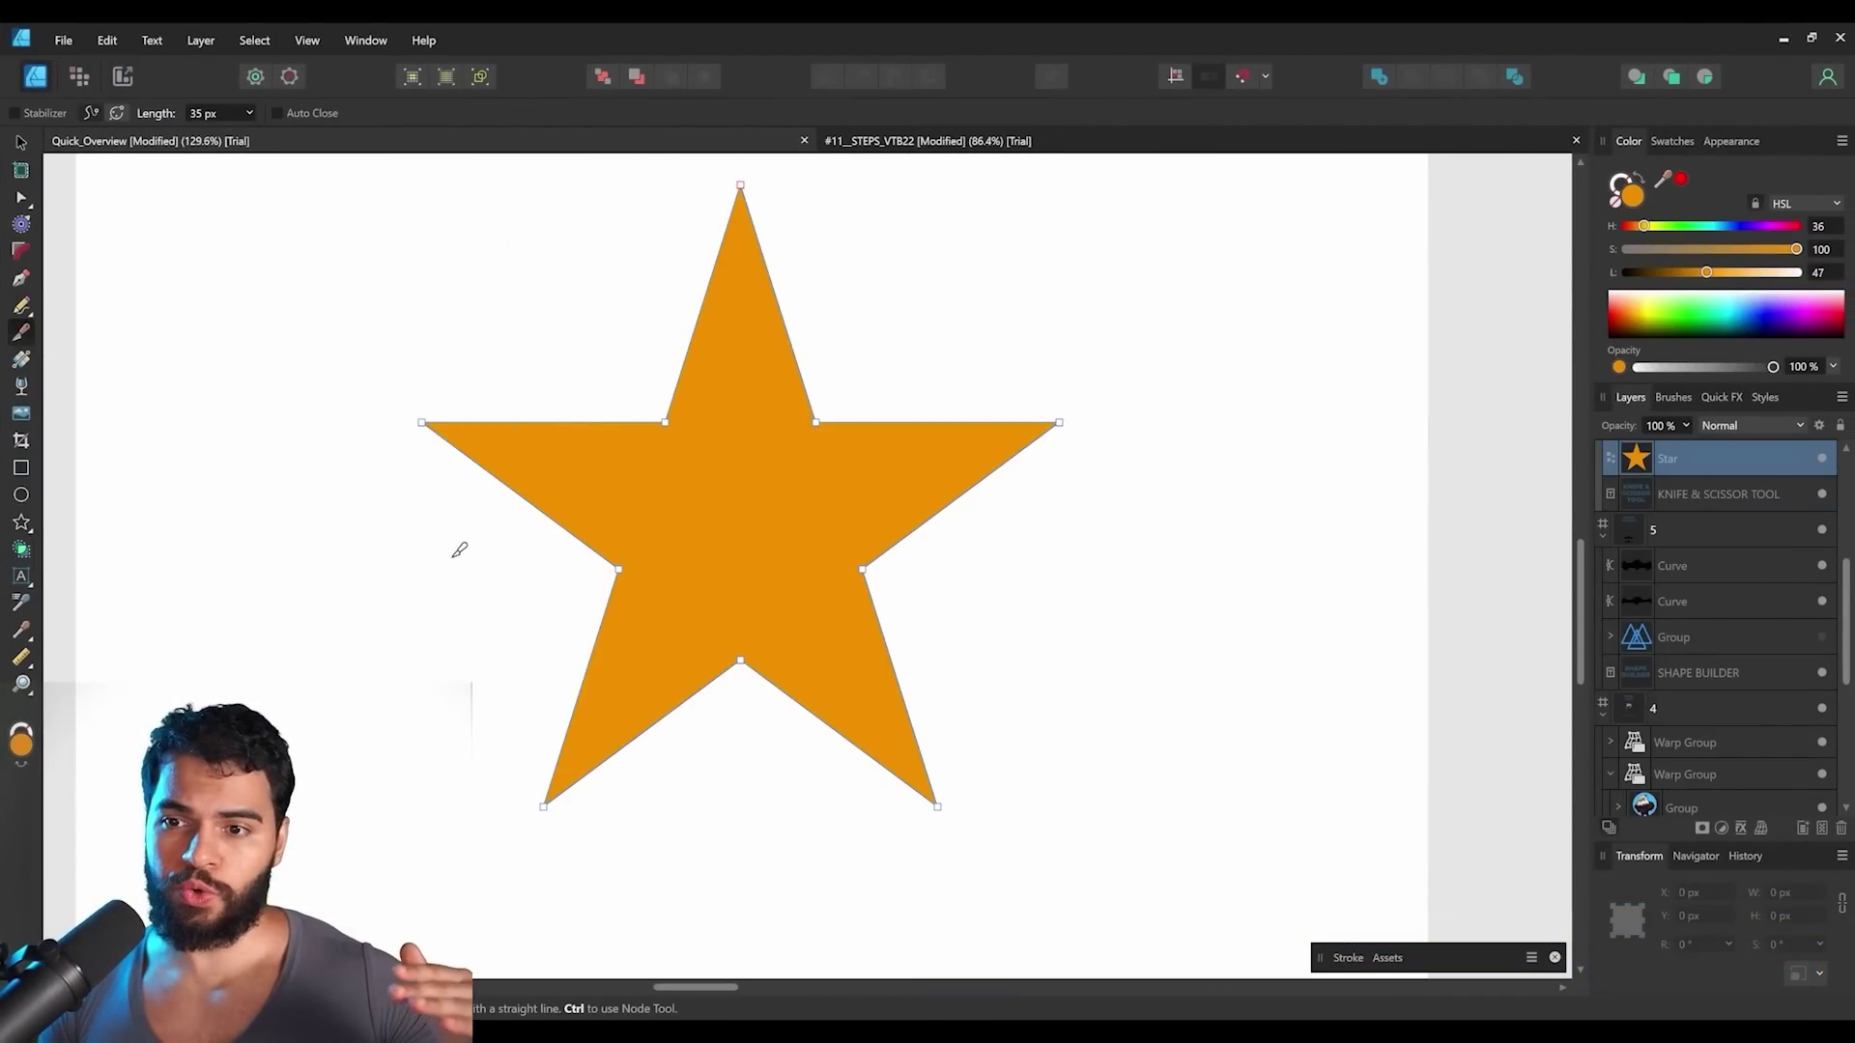
Cut the orange star across from its left arm to the upper-right notch with the Knife Tool, testing the pieces' separation and undoing it.
{"action": "left_click_drag", "start_coordinate": [1135, 231], "coordinate": [1135, 231]}
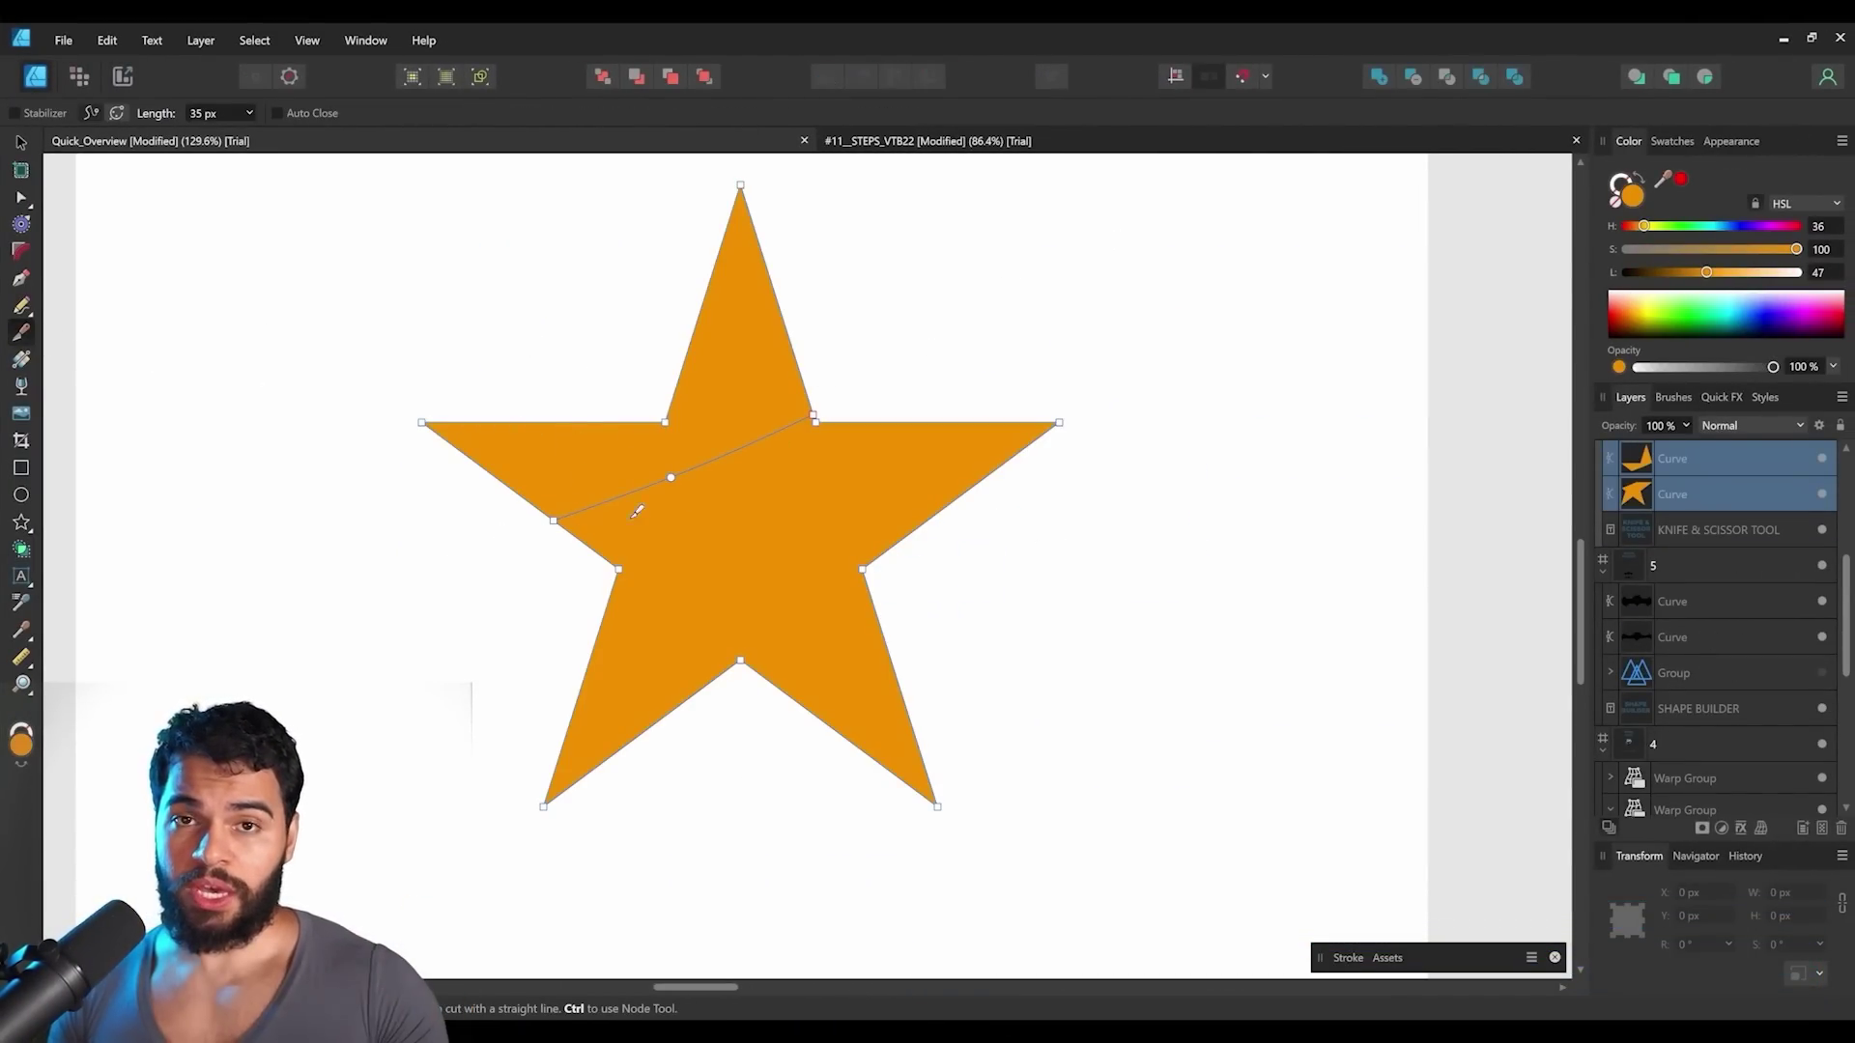
{"action": "key", "text": "v"}
{"action": "left_click", "coordinate": [746, 384]}
{"action": "left_click_drag", "start_coordinate": [746, 385], "coordinate": [695, 329]}
{"action": "left_click_drag", "start_coordinate": [844, 464], "coordinate": [862, 501]}
{"action": "key", "text": "ctrl+z"}
{"action": "key", "text": "ctrl+z"}
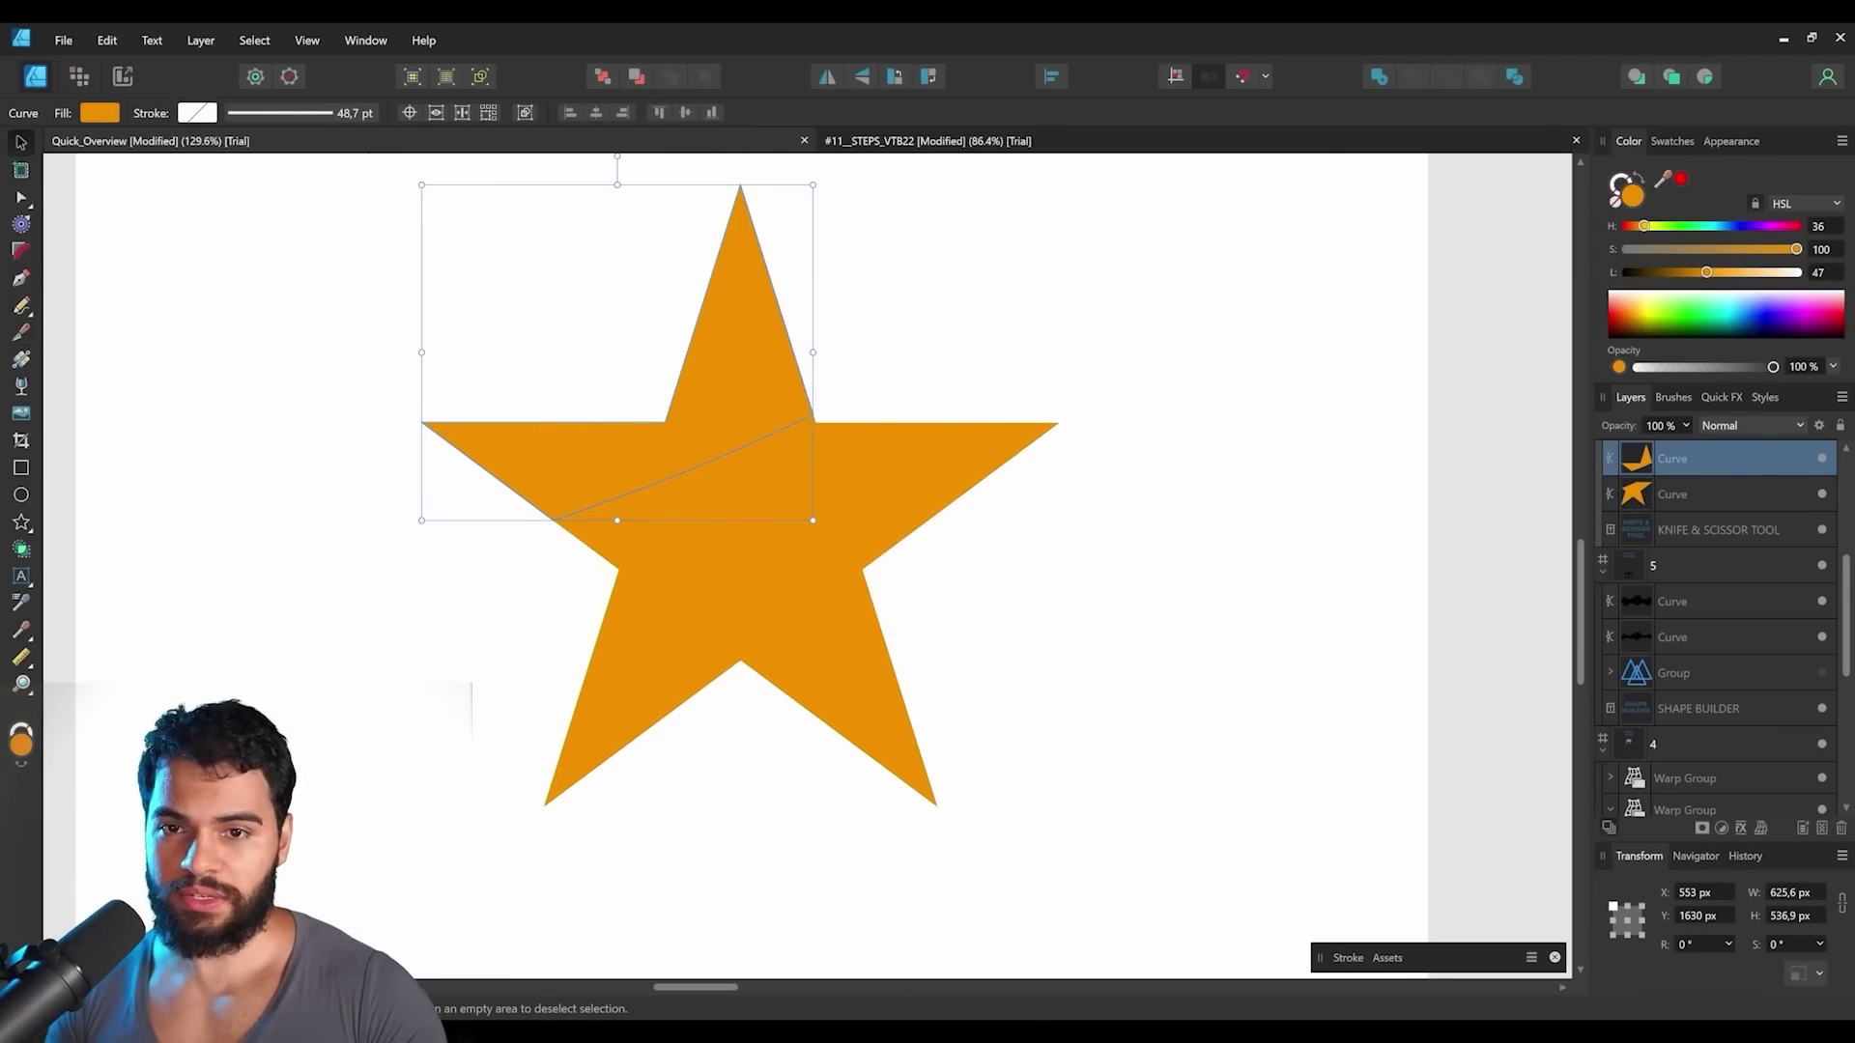
Select both star pieces and cut off the right, lower-left and lower-right tips with the Knife Tool.
{"action": "left_click", "coordinate": [744, 587], "text": "shift"}
{"action": "left_click", "coordinate": [20, 311]}
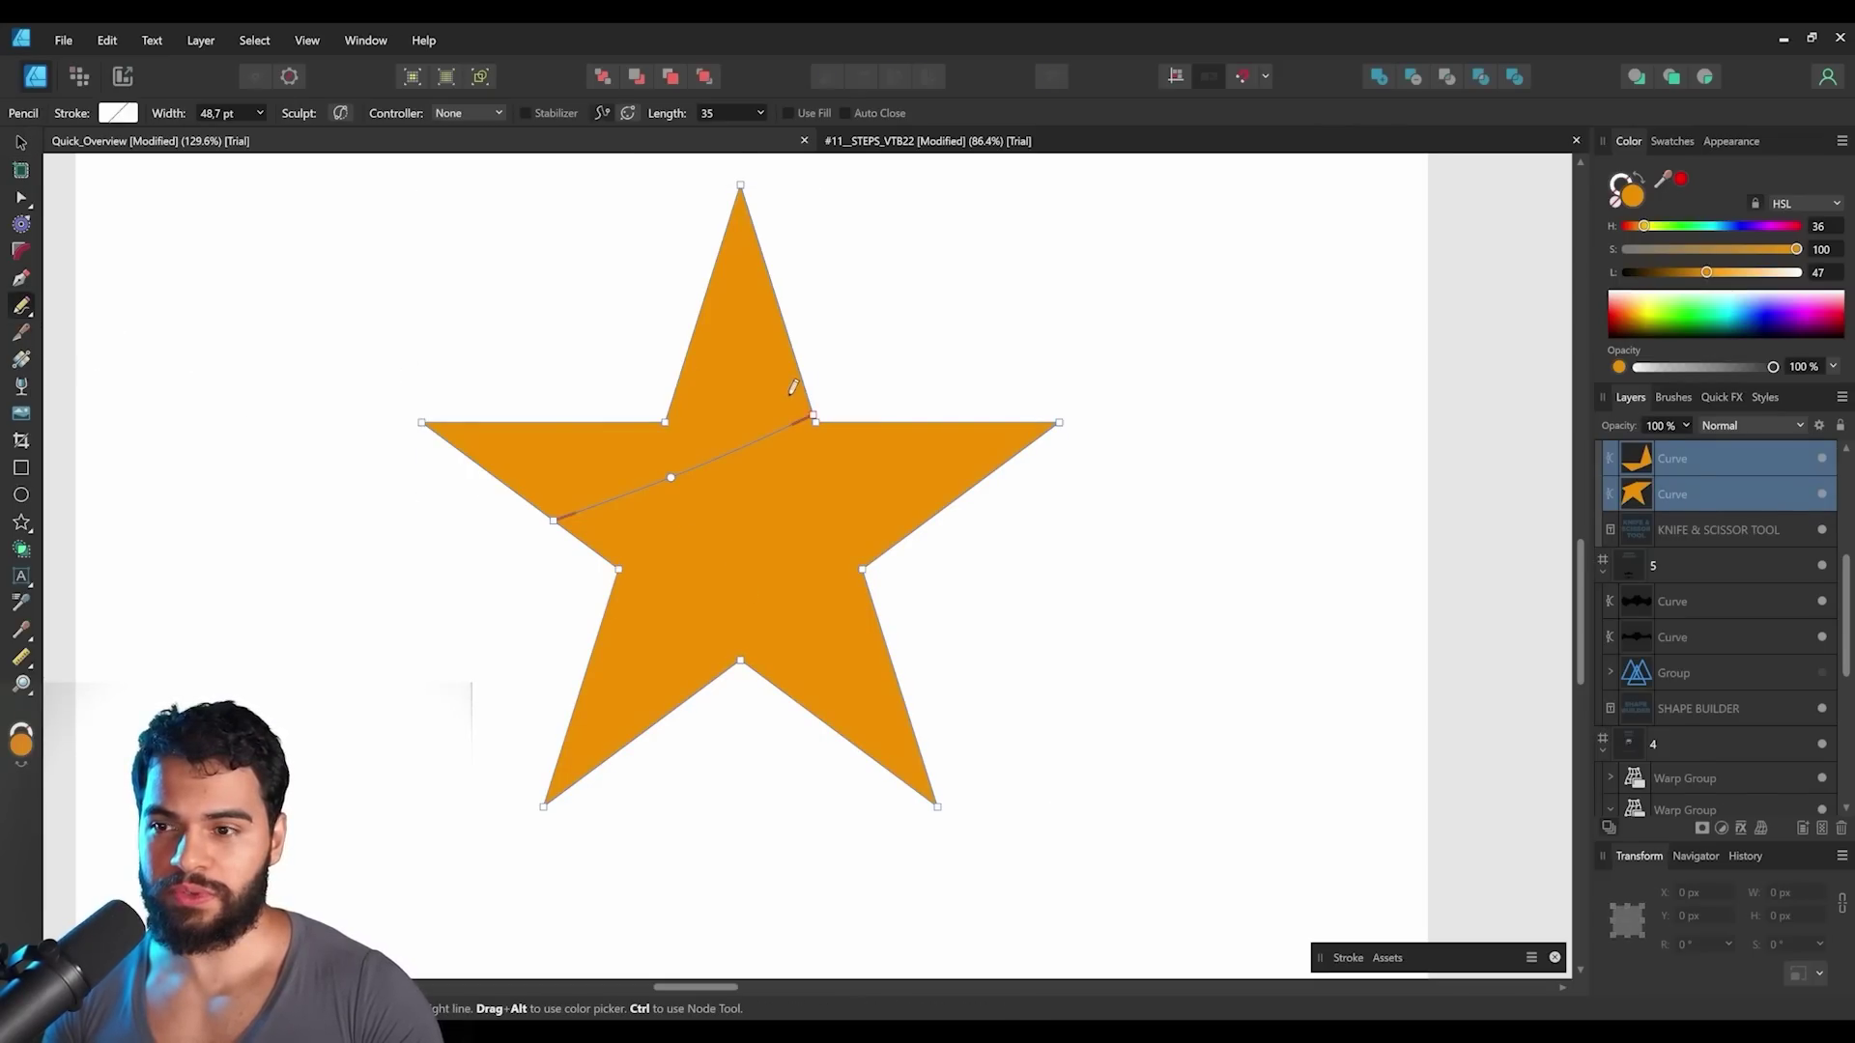
{"action": "key", "text": "k"}
{"action": "left_click_drag", "start_coordinate": [942, 386], "coordinate": [1032, 536]}
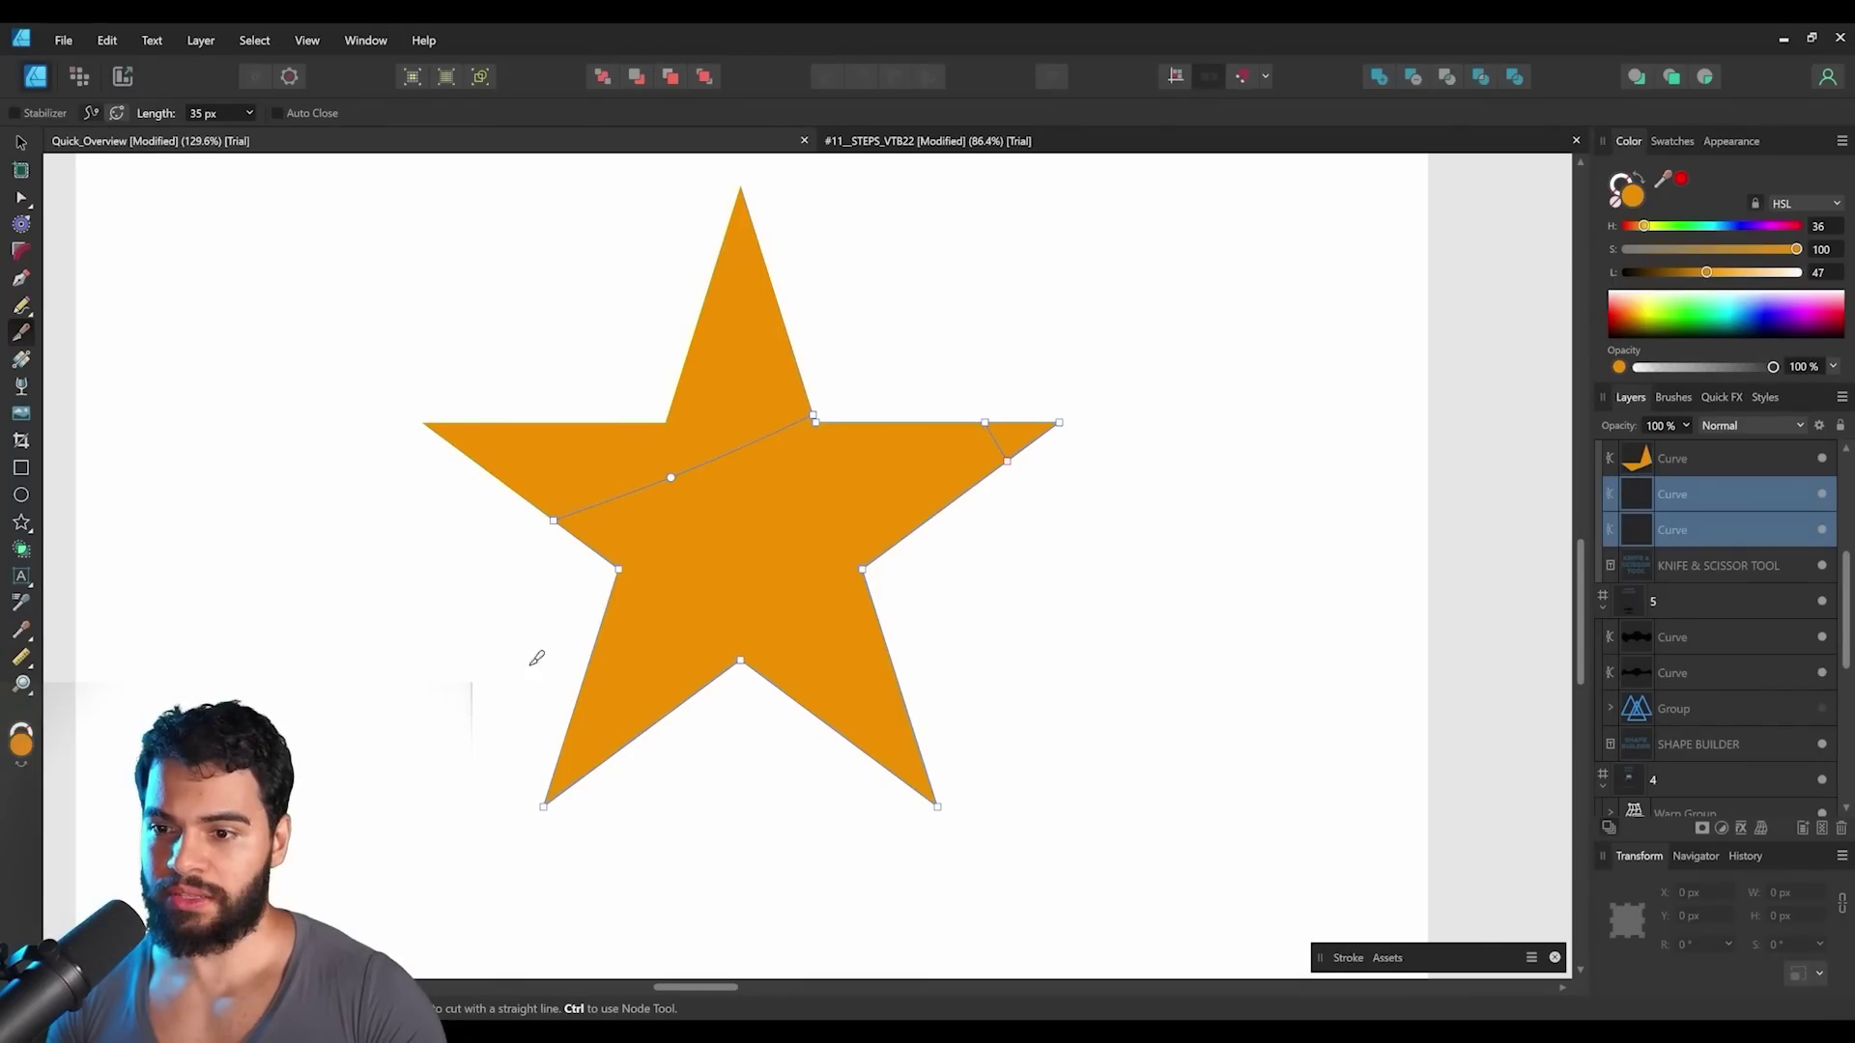
{"action": "left_click_drag", "start_coordinate": [531, 666], "coordinate": [696, 763]}
{"action": "left_click_drag", "start_coordinate": [913, 677], "coordinate": [837, 757]}
Move the cut star pieces outward so narrow gaps separate them from the central body.
{"action": "key", "text": "v"}
{"action": "left_click_drag", "start_coordinate": [898, 755], "coordinate": [925, 779]}
{"action": "left_click", "coordinate": [587, 715]}
{"action": "left_click", "coordinate": [584, 760]}
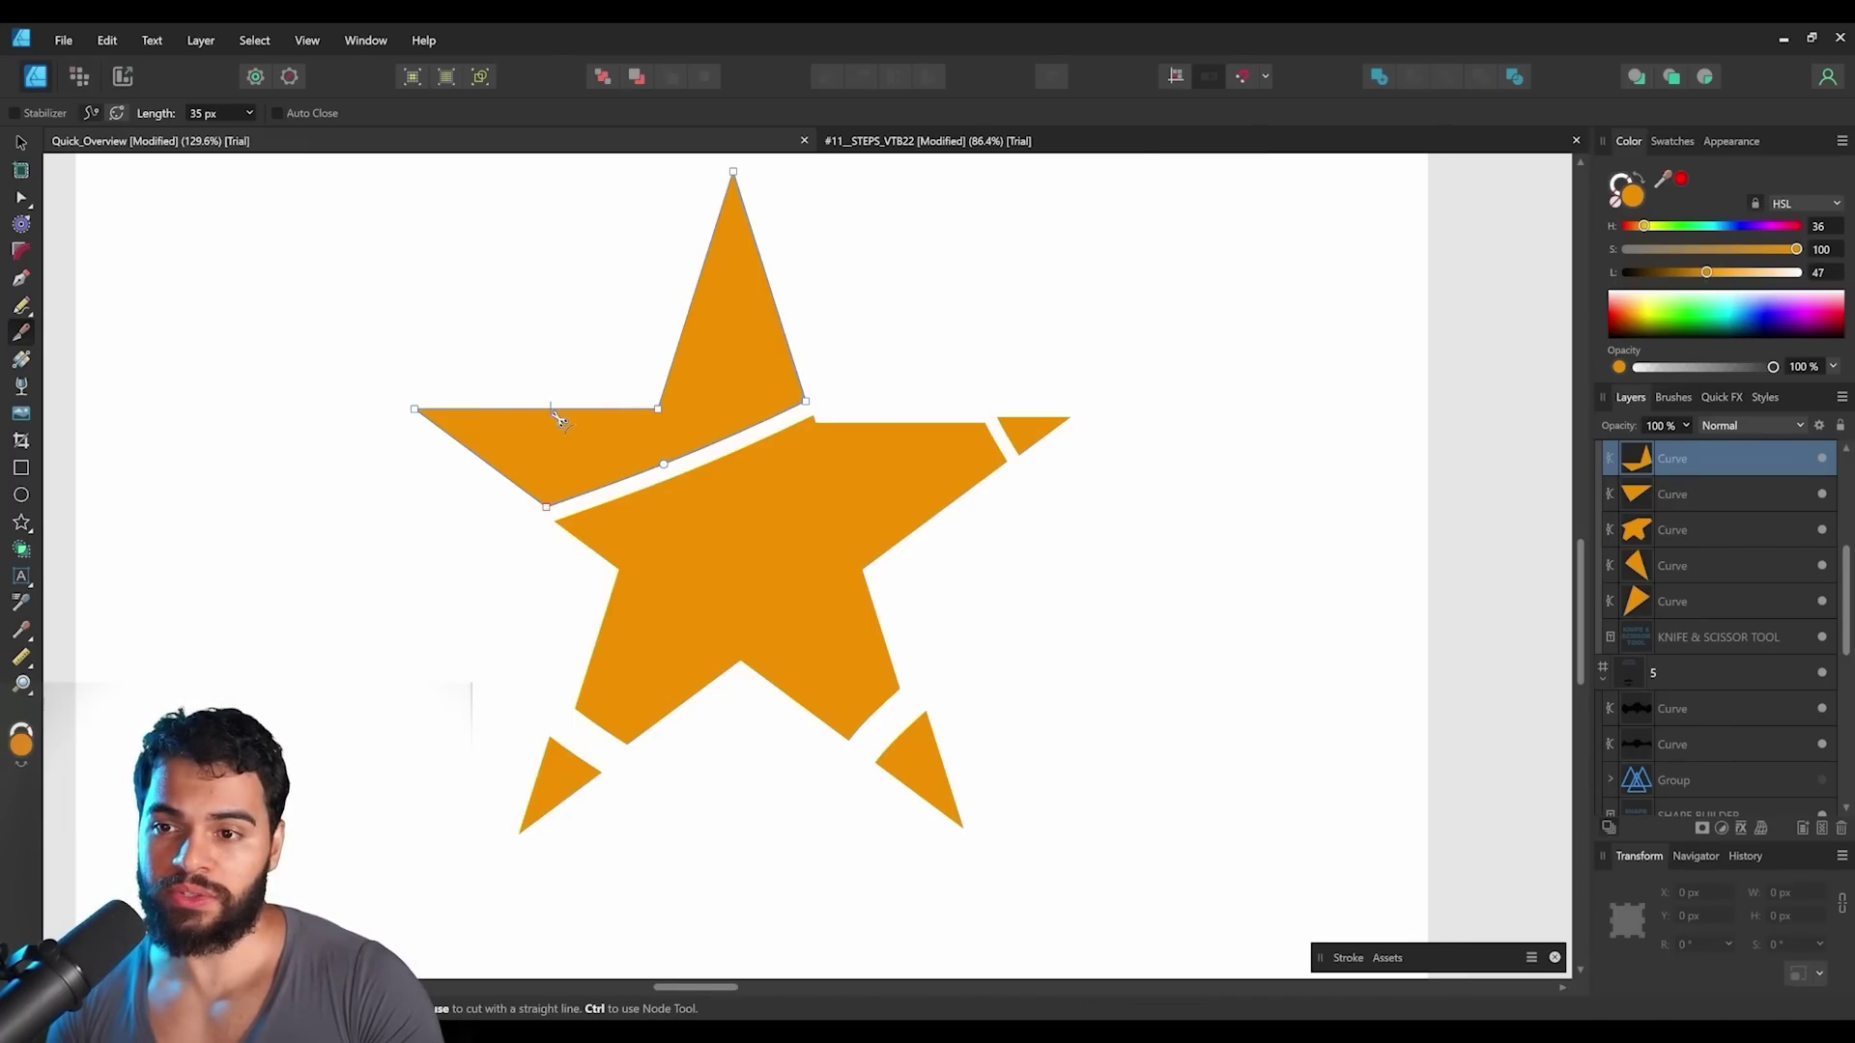
Split the left edge of the star's upper spike with a scissor cut and pull the two cut nodes apart.
{"action": "scroll", "coordinate": [690, 340], "scroll_direction": "up", "scroll_amount": 4}
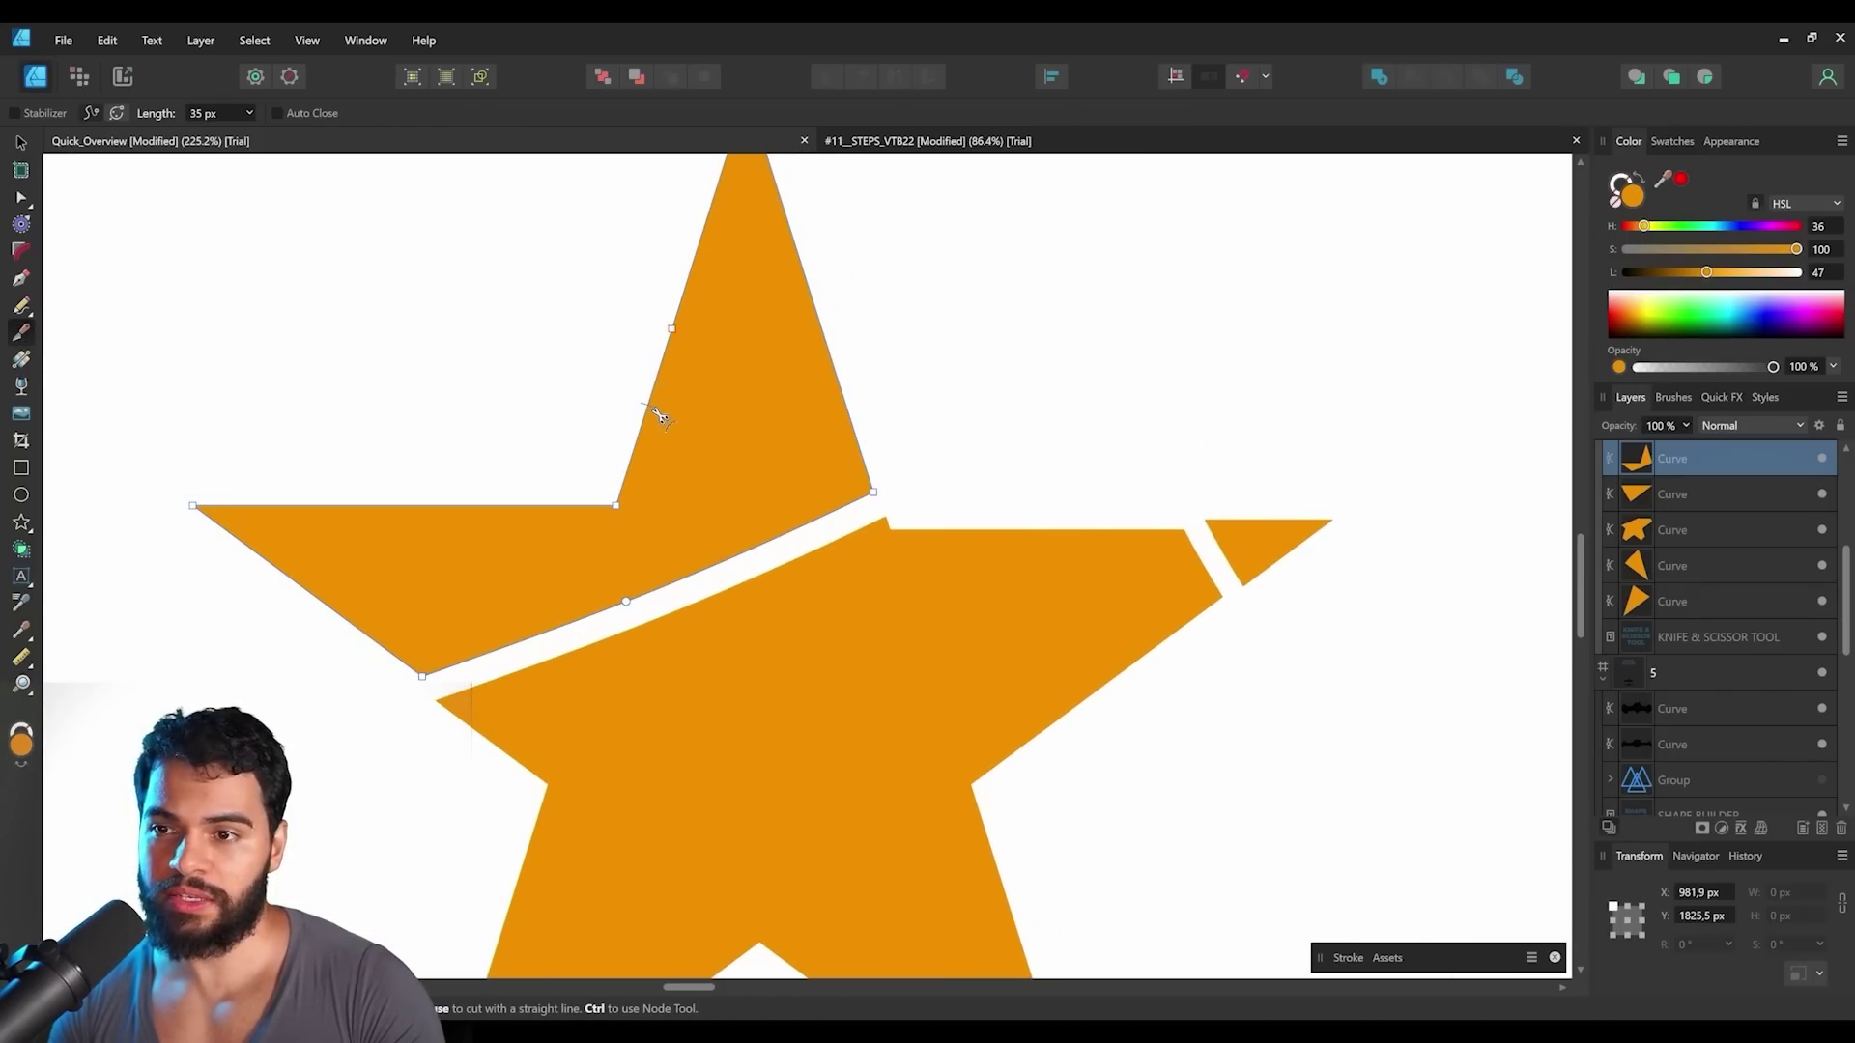
{"action": "scroll", "coordinate": [660, 417], "scroll_direction": "up", "scroll_amount": 2}
{"action": "key", "text": "a"}
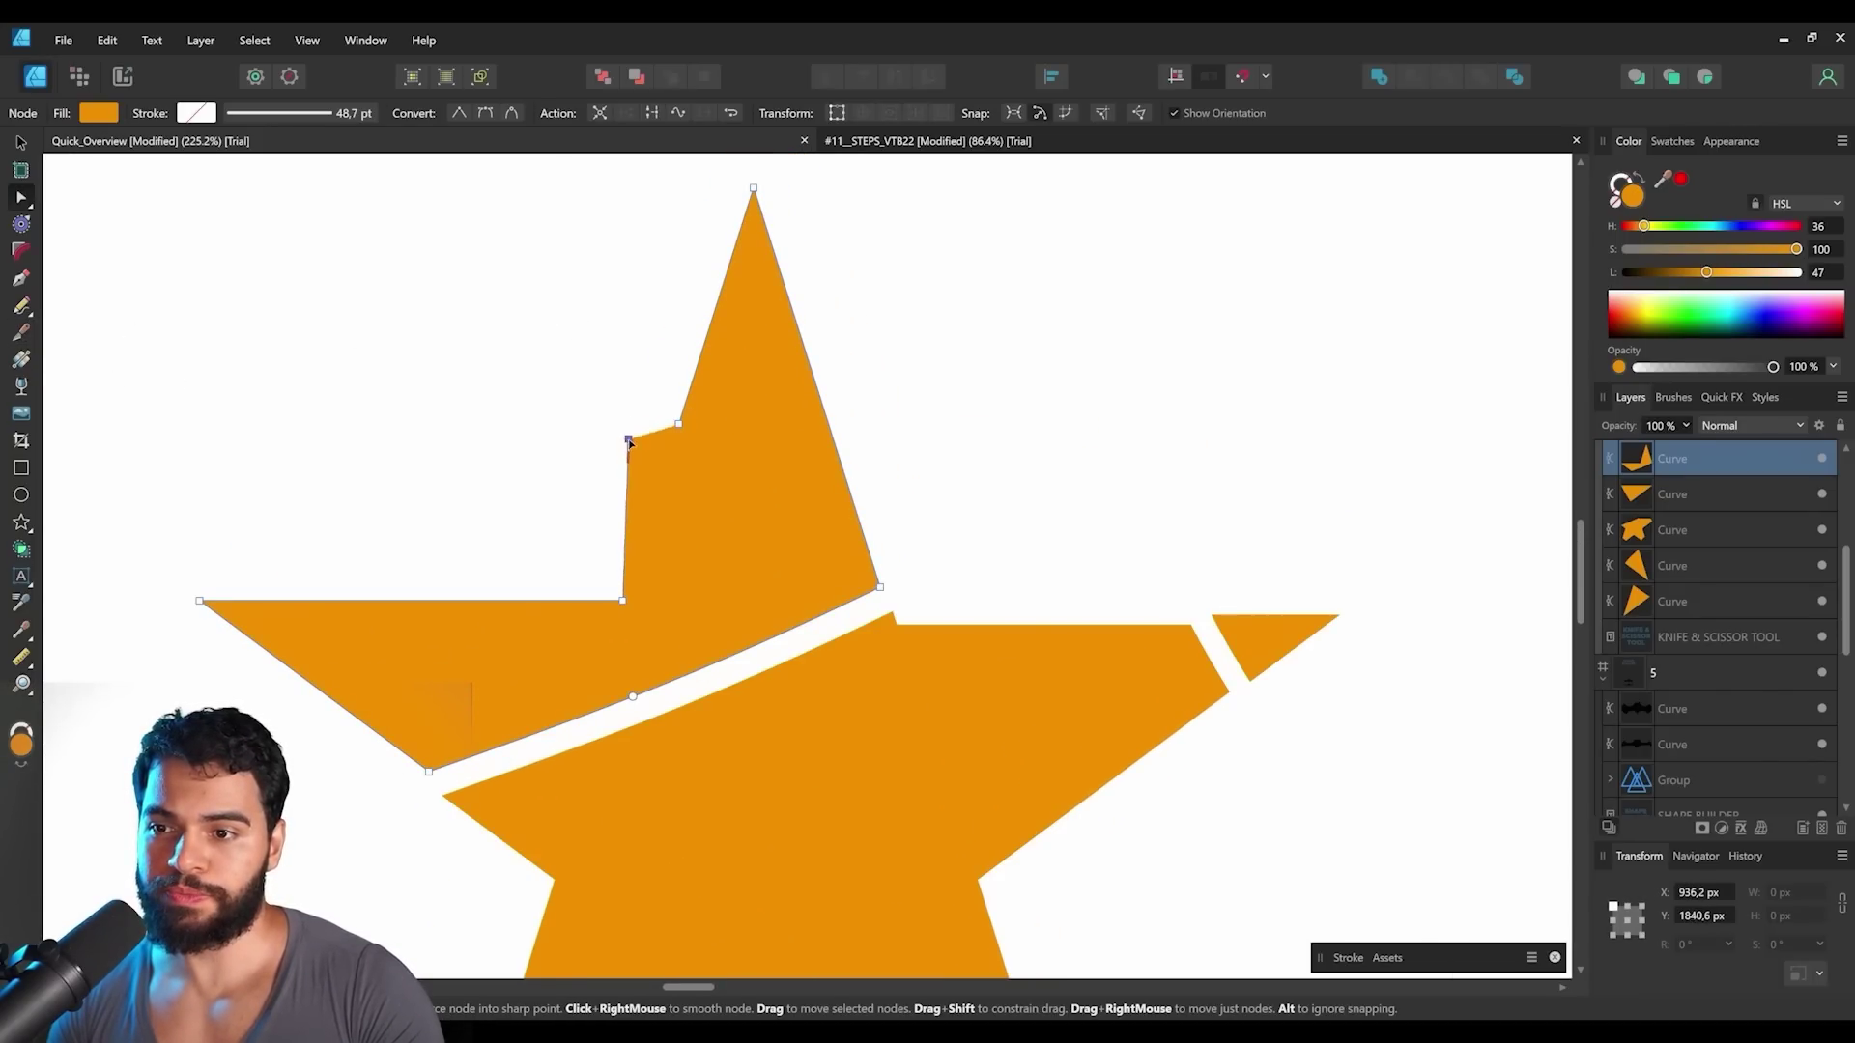
{"action": "left_click_drag", "start_coordinate": [679, 423], "coordinate": [684, 398]}
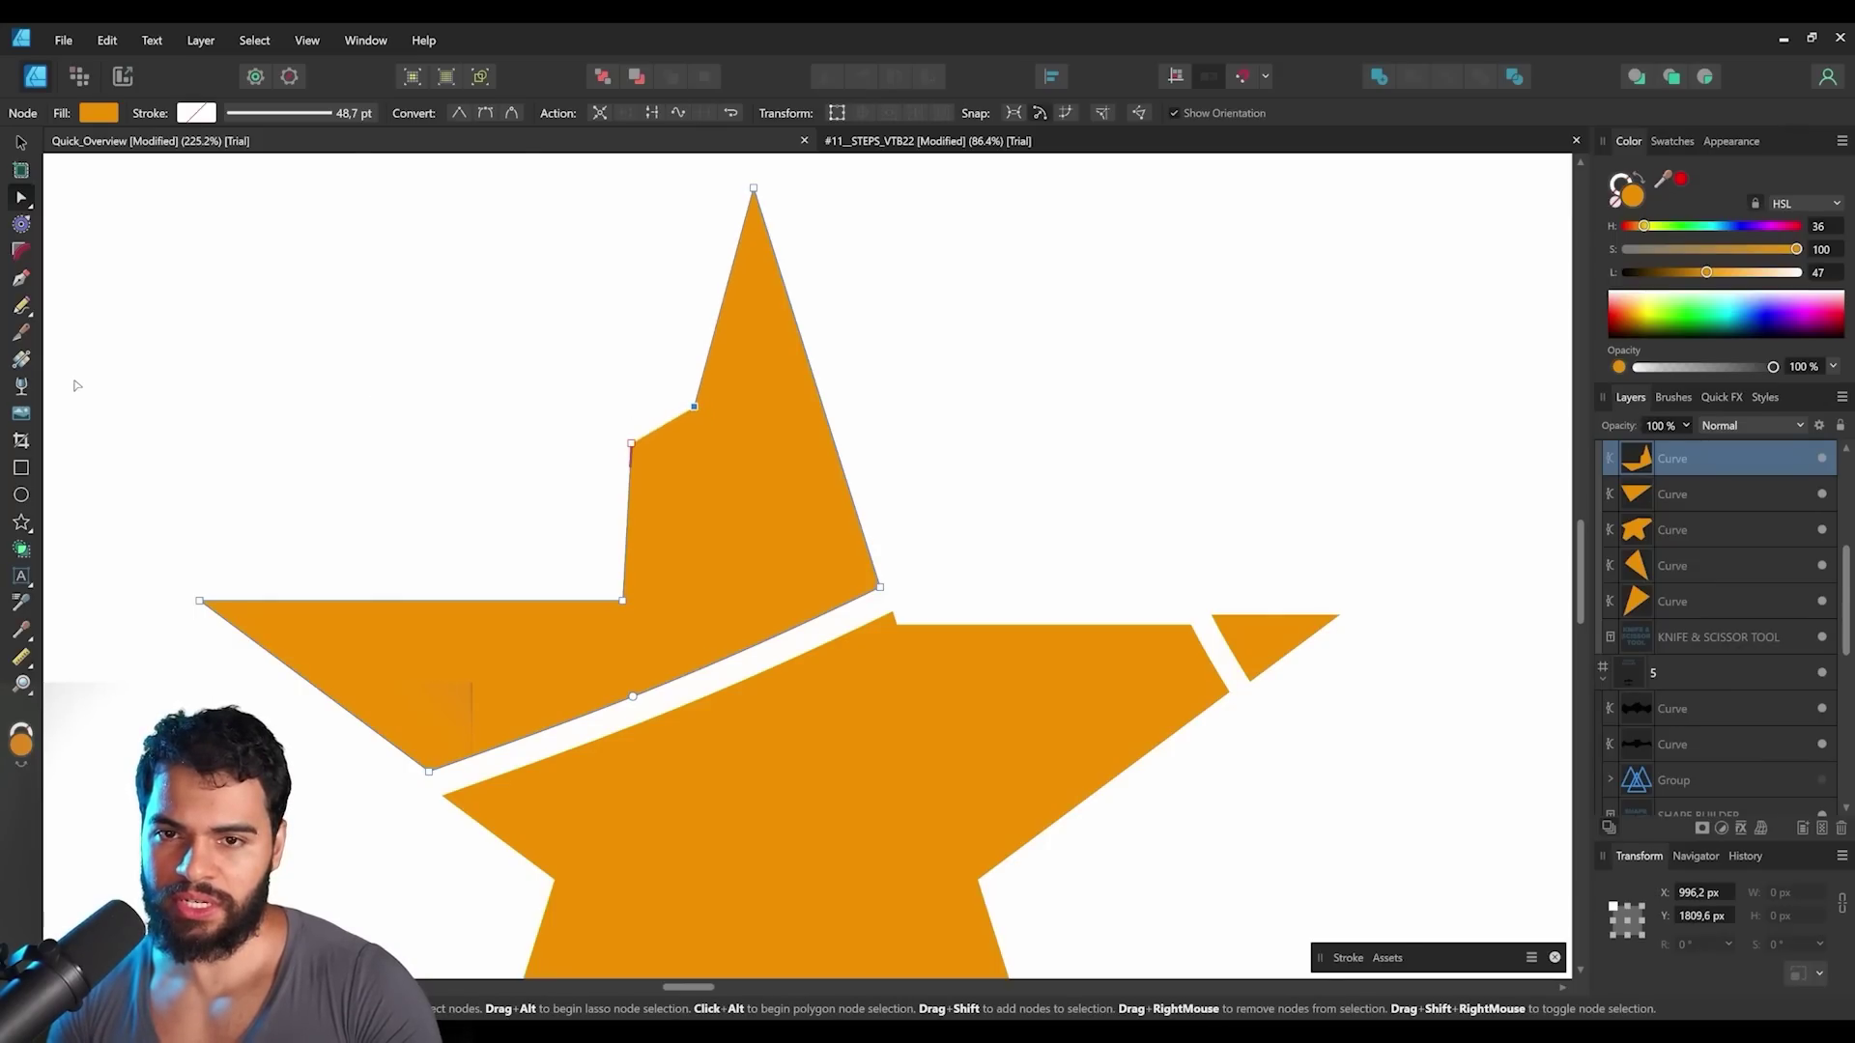
Split the spike's right edge with a scissor cut and pull its node upward to detach the tip.
{"action": "left_click", "coordinate": [21, 332]}
{"action": "left_click", "coordinate": [832, 434]}
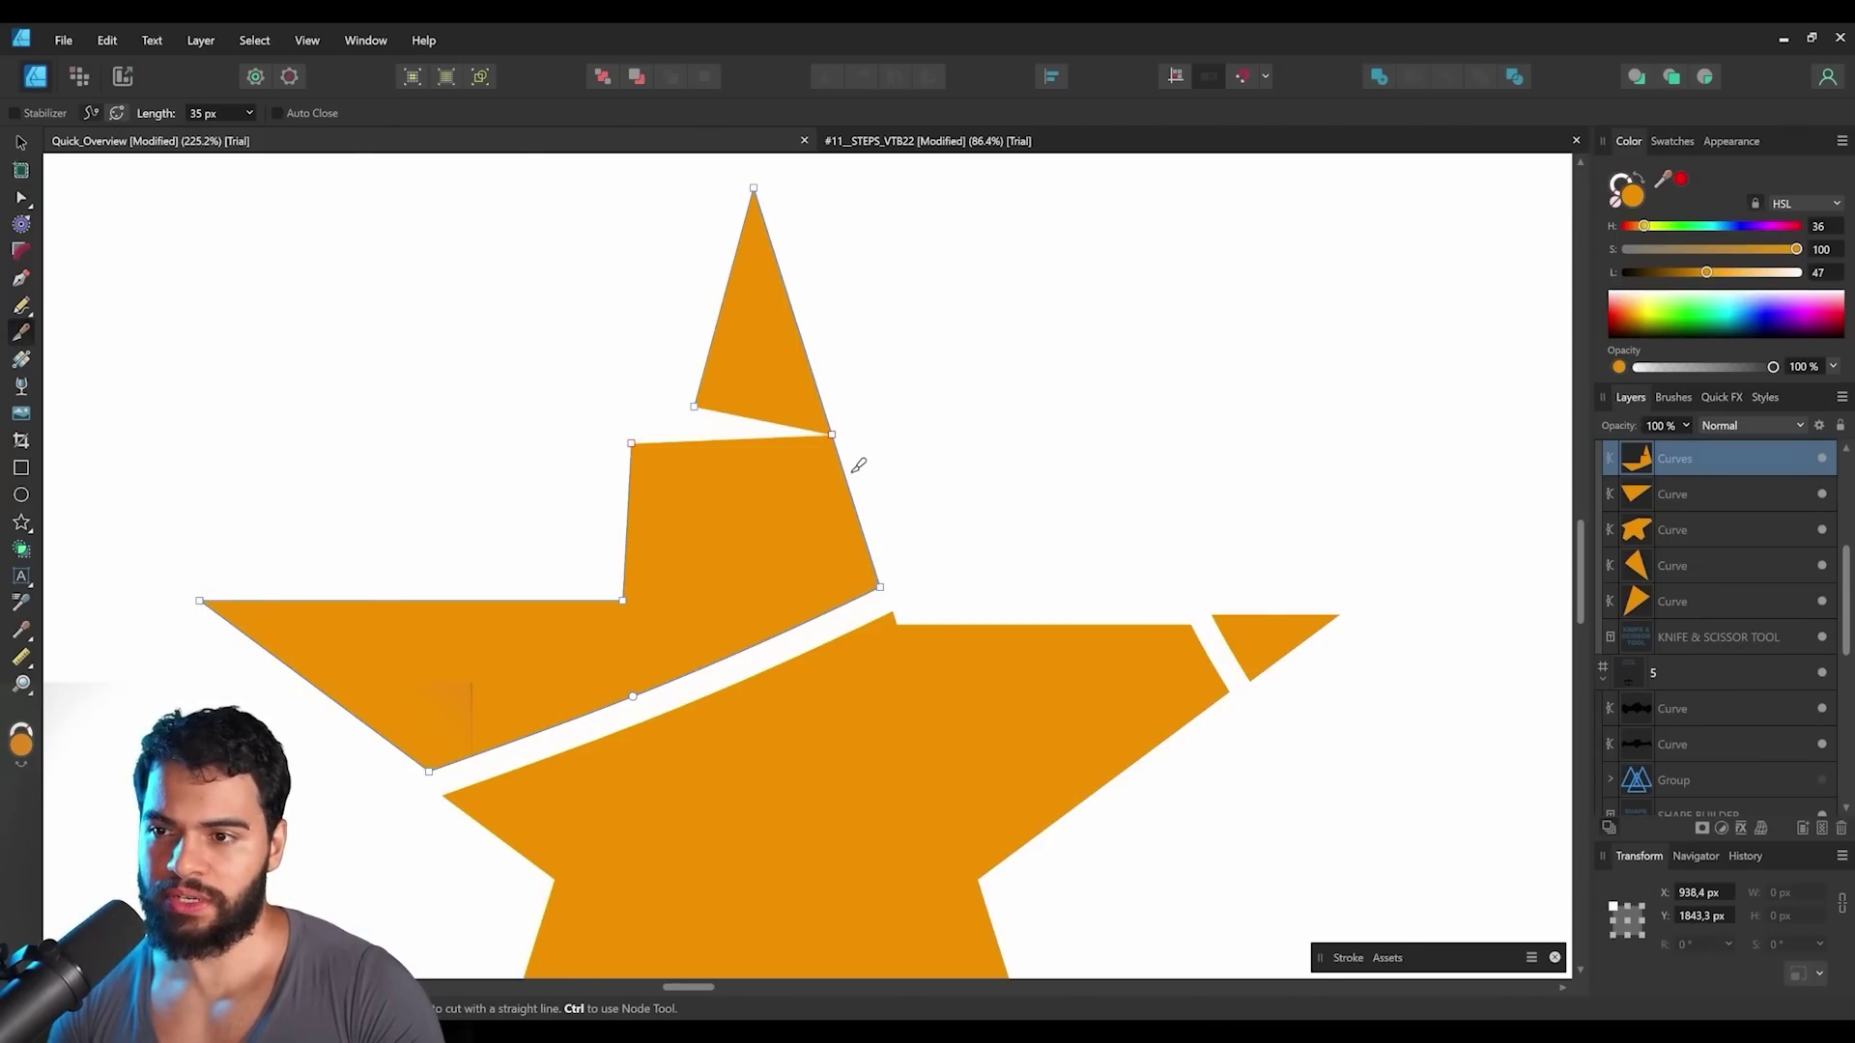
{"action": "left_click", "coordinate": [824, 407]}
{"action": "key", "text": "a"}
{"action": "left_click_drag", "start_coordinate": [823, 407], "coordinate": [835, 371]}
Draw a straight diagonal line with the Pen Tool beside the star and give it a 27.1 pt black stroke.
{"action": "left_click_drag", "start_coordinate": [1038, 457], "coordinate": [556, 492]}
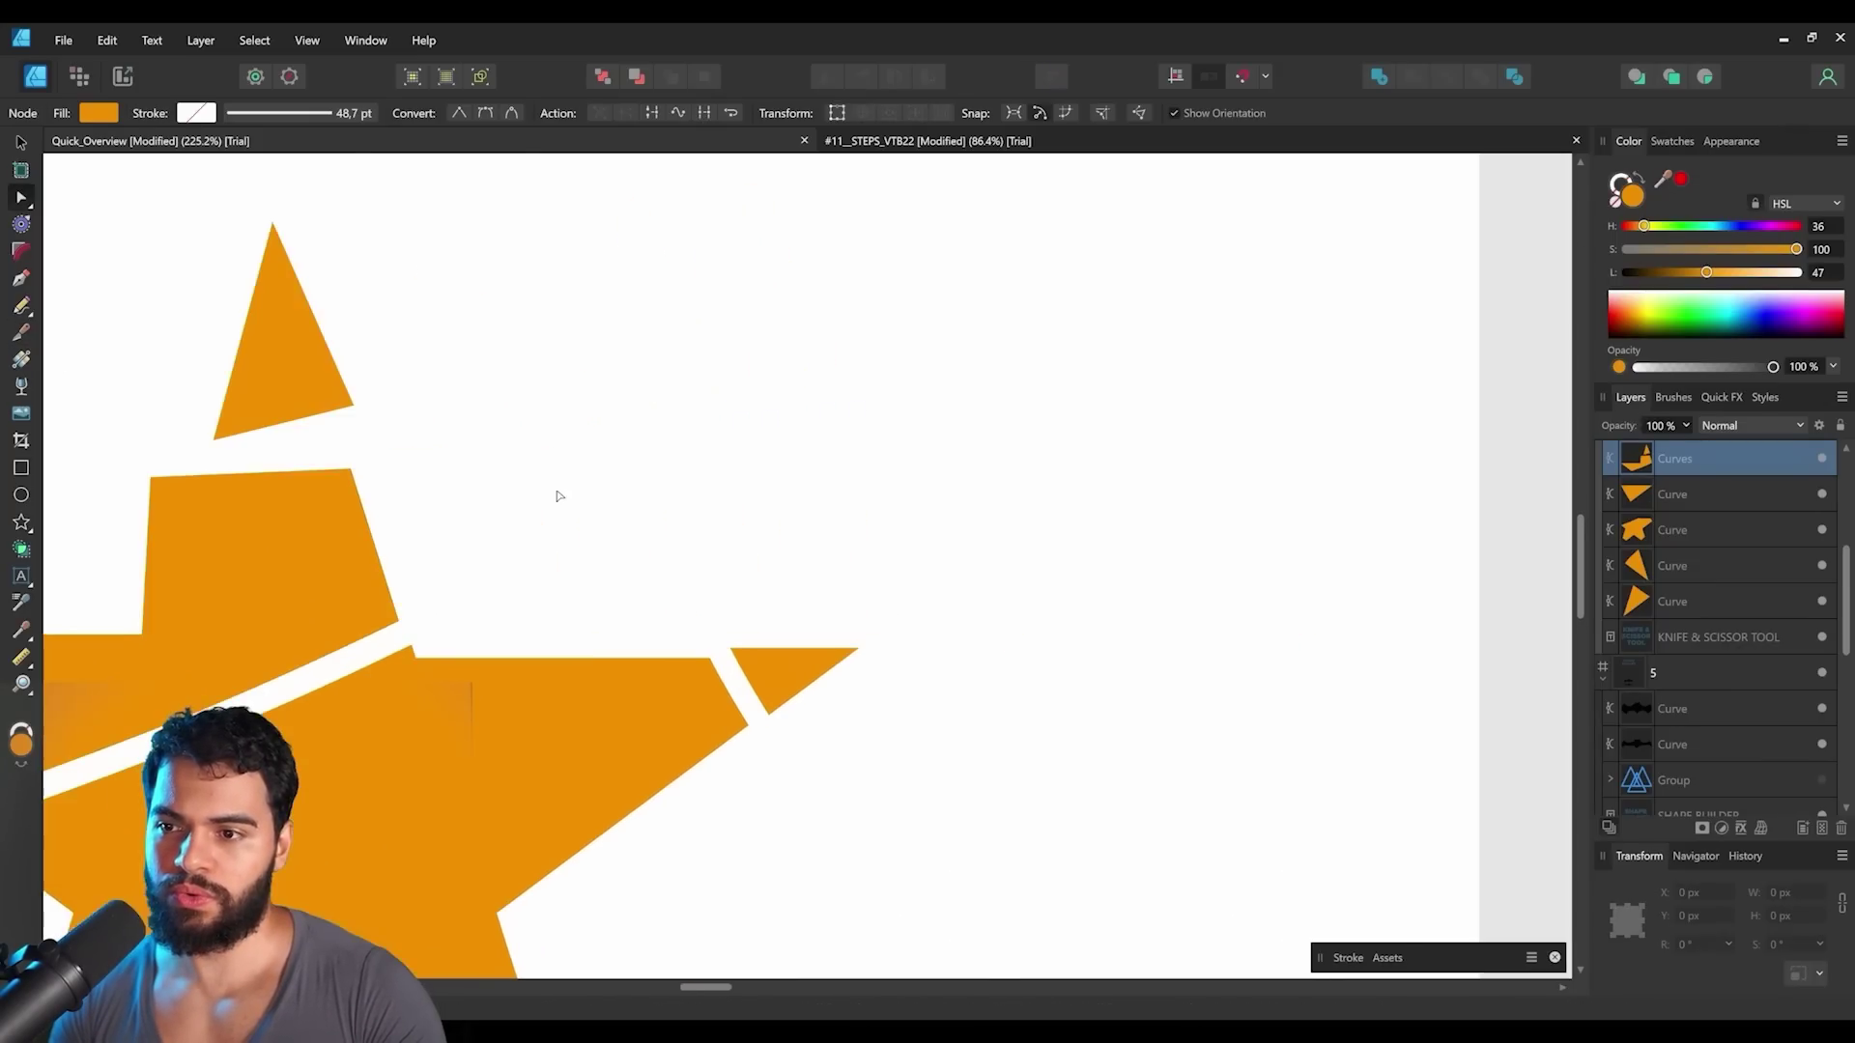
{"action": "key", "text": "p"}
{"action": "left_click", "coordinate": [618, 498]}
{"action": "left_click", "coordinate": [940, 285]}
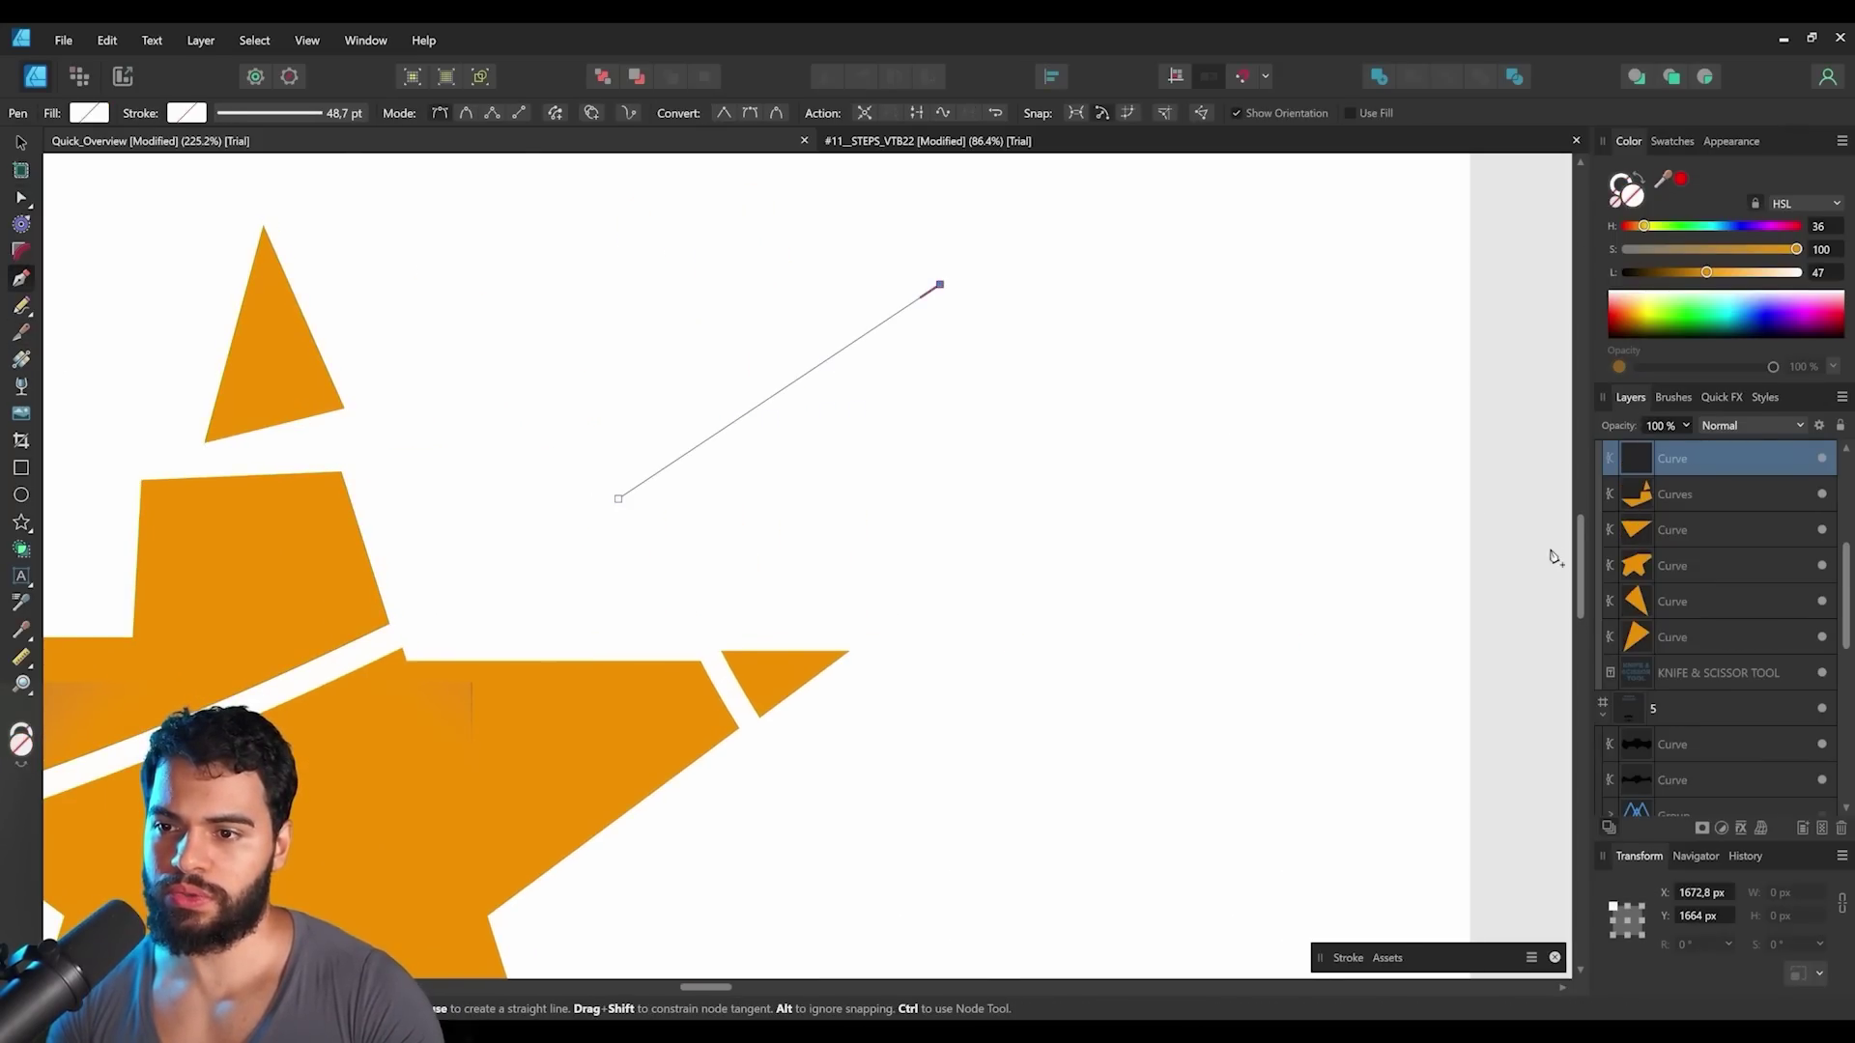
{"action": "left_click", "coordinate": [1349, 958]}
{"action": "left_click_drag", "start_coordinate": [1450, 959], "coordinate": [1444, 876]}
{"action": "left_click_drag", "start_coordinate": [1461, 941], "coordinate": [1434, 941]}
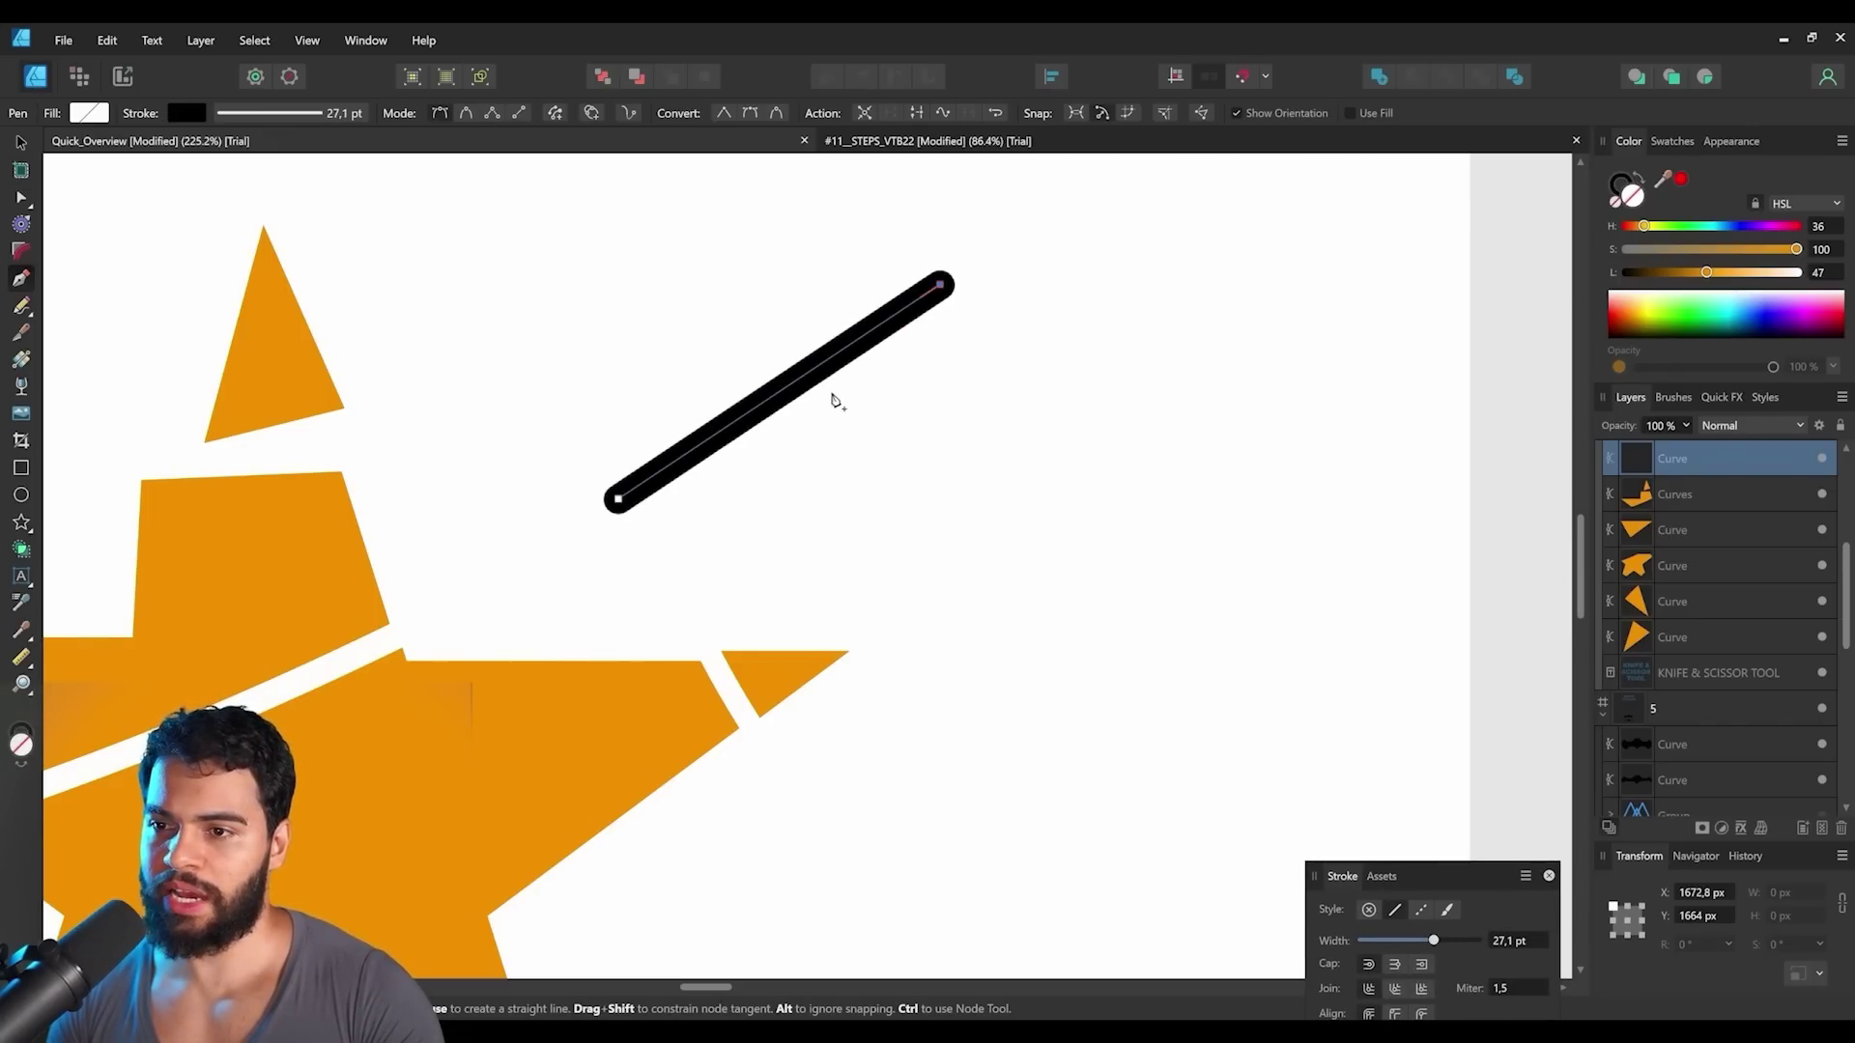
Split the black line near its middle with a scissor cut and pull the two halves apart.
{"action": "key", "text": "a"}
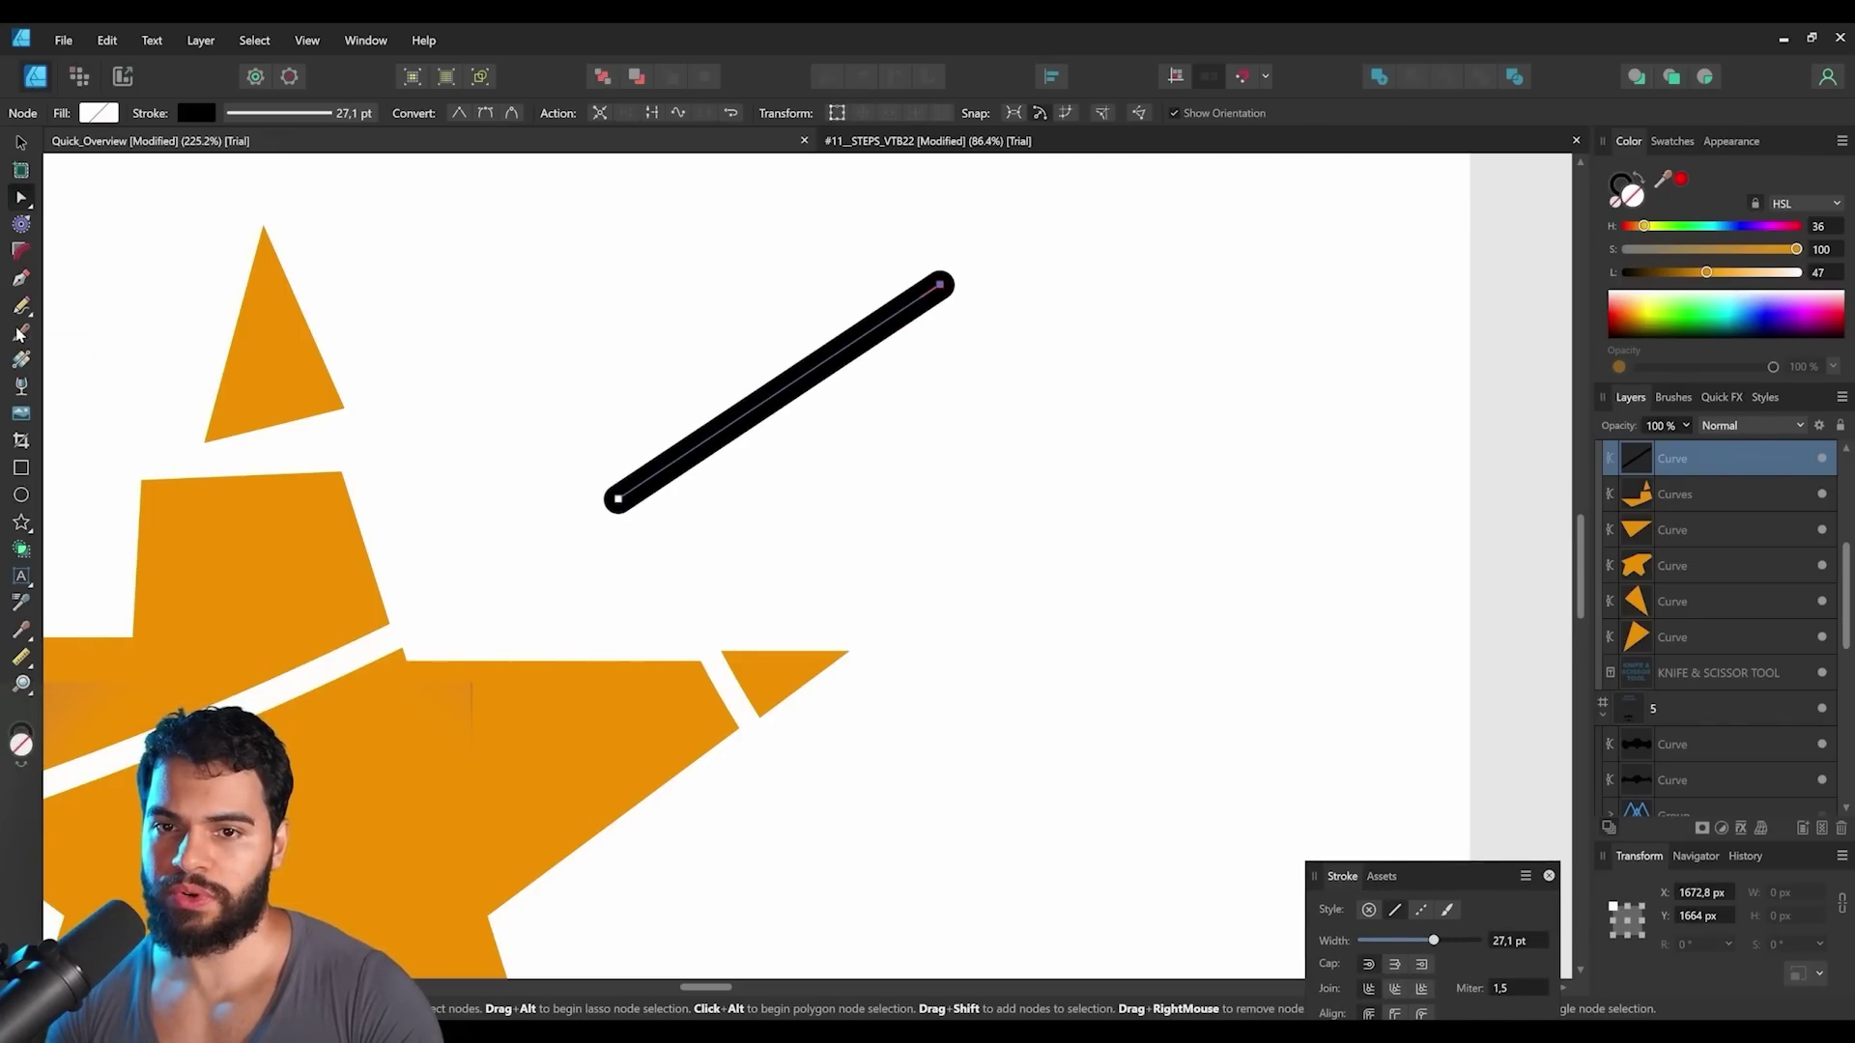
{"action": "left_click", "coordinate": [20, 333]}
{"action": "left_click", "coordinate": [788, 387]}
{"action": "key", "text": "a"}
{"action": "mouse_move", "coordinate": [787, 387]}
{"action": "left_mouse_down"}
{"action": "mouse_move", "coordinate": [748, 359]}
{"action": "mouse_move", "coordinate": [808, 428]}
{"action": "mouse_move", "coordinate": [739, 549]}
{"action": "mouse_move", "coordinate": [860, 521]}
{"action": "mouse_move", "coordinate": [829, 549]}
{"action": "mouse_move", "coordinate": [802, 479]}
{"action": "left_mouse_up"}
Check how the split line is listed among the layers and undo the separation of its halves.
{"action": "scroll", "coordinate": [808, 428], "scroll_direction": "up", "scroll_amount": 2}
{"action": "key", "text": "v"}
{"action": "left_click", "coordinate": [1686, 489]}
{"action": "left_click", "coordinate": [1684, 464]}
{"action": "key", "text": "ctrl+z"}
{"action": "key", "text": "ctrl+z"}
{"action": "key", "text": "ctrl+z"}
{"action": "key", "text": "ctrl+z"}
{"action": "key", "text": "ctrl+z"}
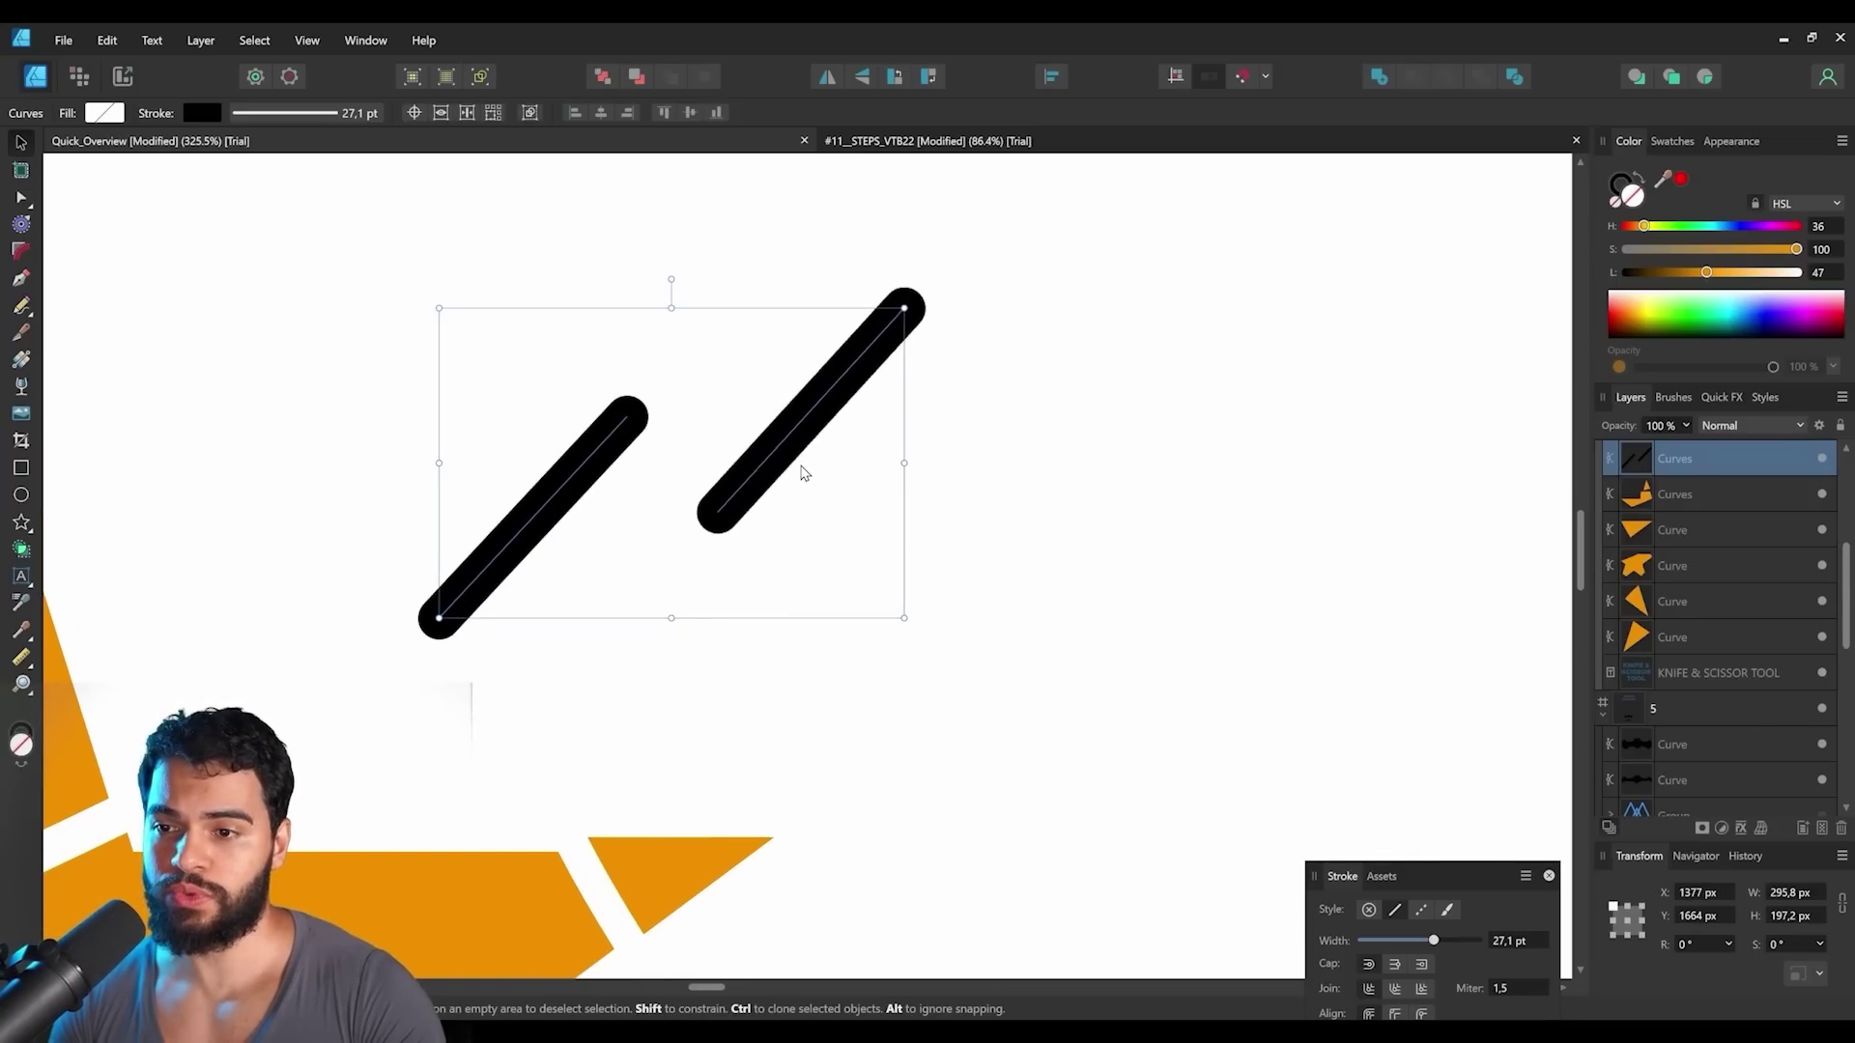
Slice diagonally across the black line with the Knife Tool and move the resulting segments apart as separate curves.
{"action": "left_click", "coordinate": [22, 332]}
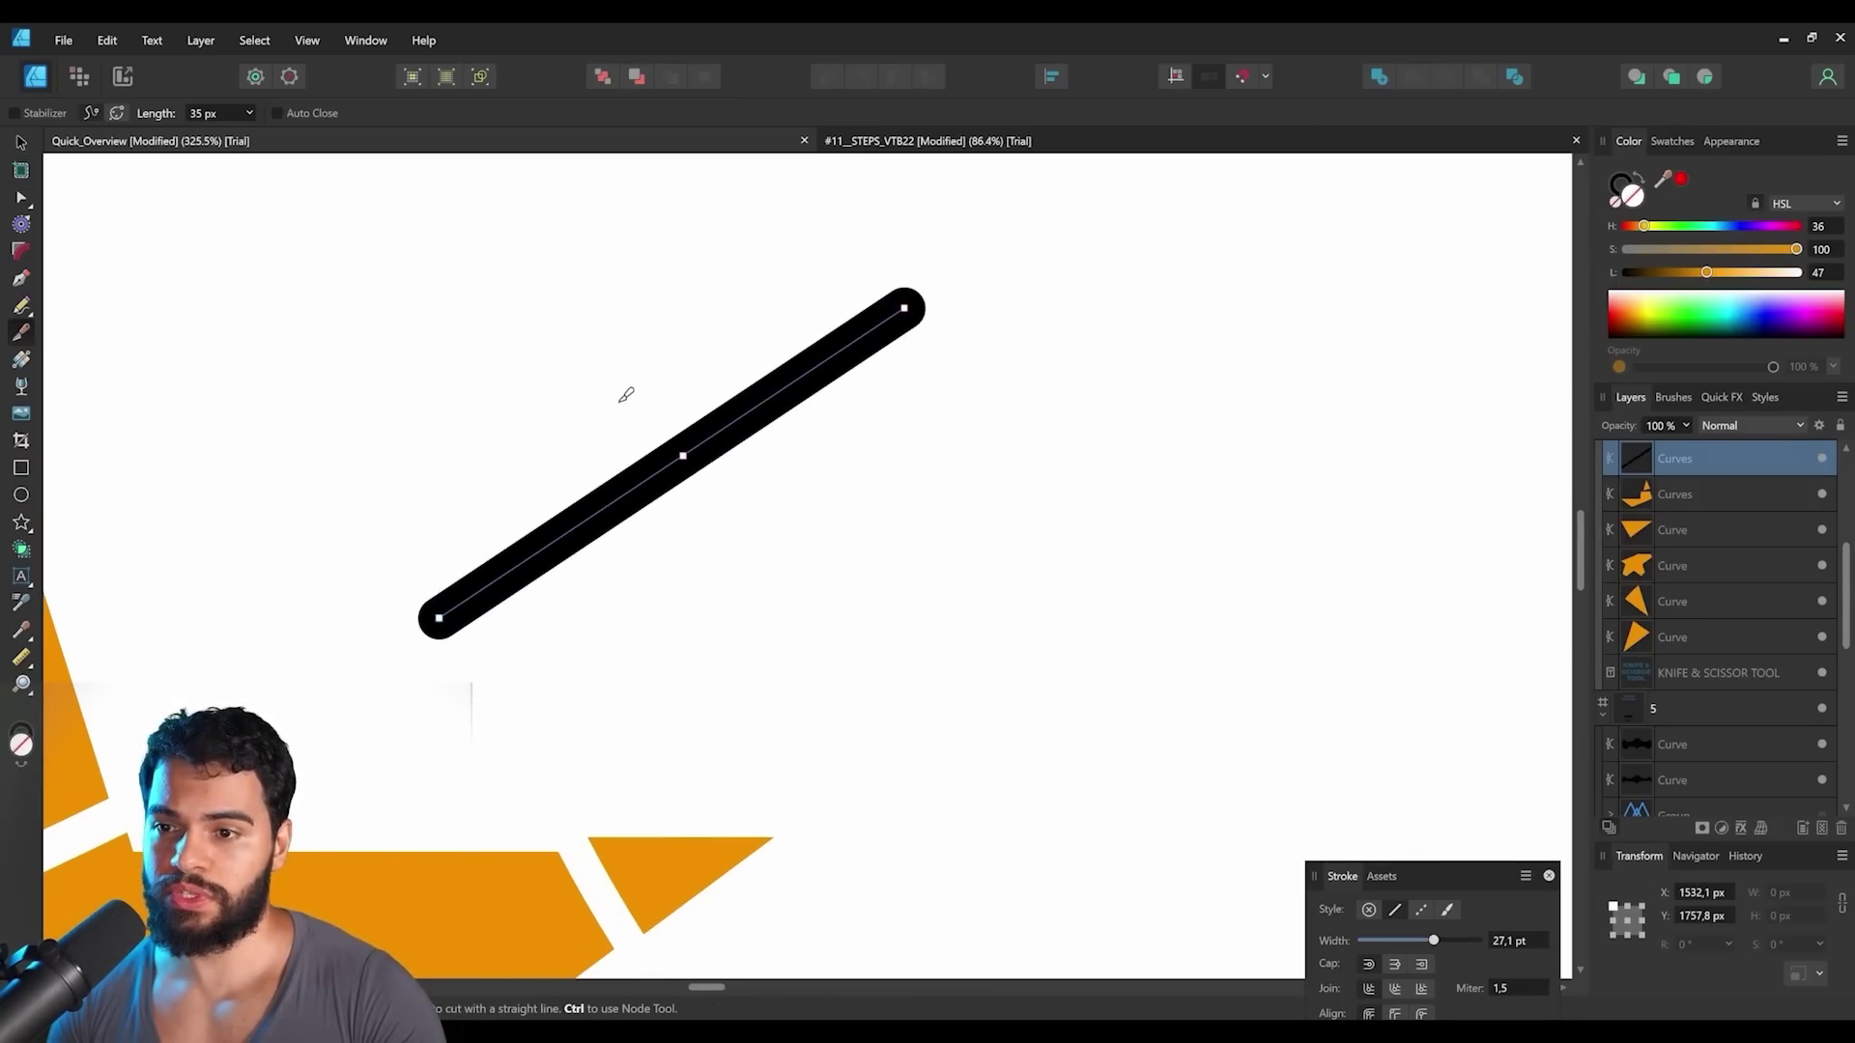
{"action": "mouse_move", "coordinate": [527, 395]}
{"action": "left_mouse_down"}
{"action": "mouse_move", "coordinate": [692, 661]}
{"action": "mouse_move", "coordinate": [815, 669]}
{"action": "left_mouse_up"}
{"action": "key", "text": "v"}
{"action": "left_click", "coordinate": [667, 560]}
{"action": "left_click_drag", "start_coordinate": [666, 560], "coordinate": [548, 529]}
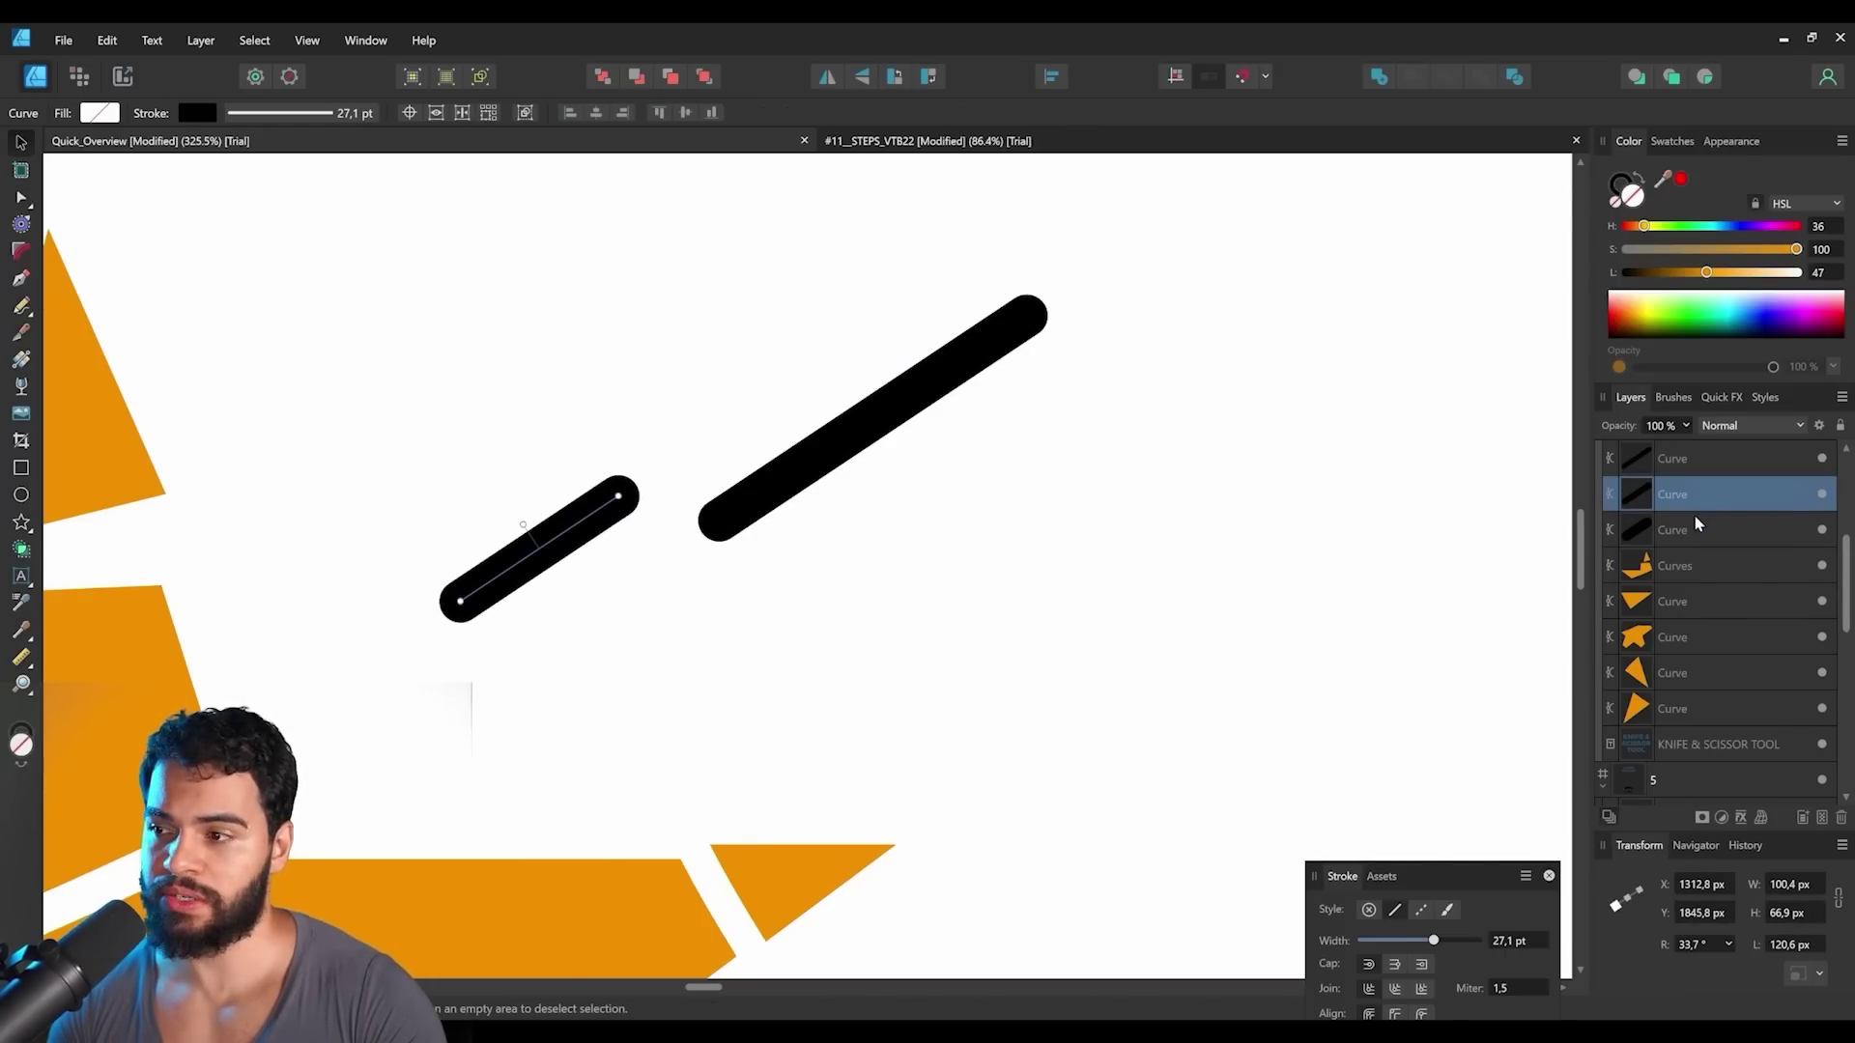
{"action": "left_click", "coordinate": [1690, 460]}
{"action": "mouse_move", "coordinate": [950, 379]}
{"action": "left_mouse_down"}
{"action": "mouse_move", "coordinate": [960, 303]}
{"action": "mouse_move", "coordinate": [1002, 443]}
{"action": "mouse_move", "coordinate": [821, 524]}
{"action": "left_mouse_up"}
{"action": "mouse_move", "coordinate": [821, 525]}
{"action": "left_mouse_down"}
{"action": "mouse_move", "coordinate": [1141, 345]}
{"action": "mouse_move", "coordinate": [1093, 364]}
{"action": "left_mouse_up"}
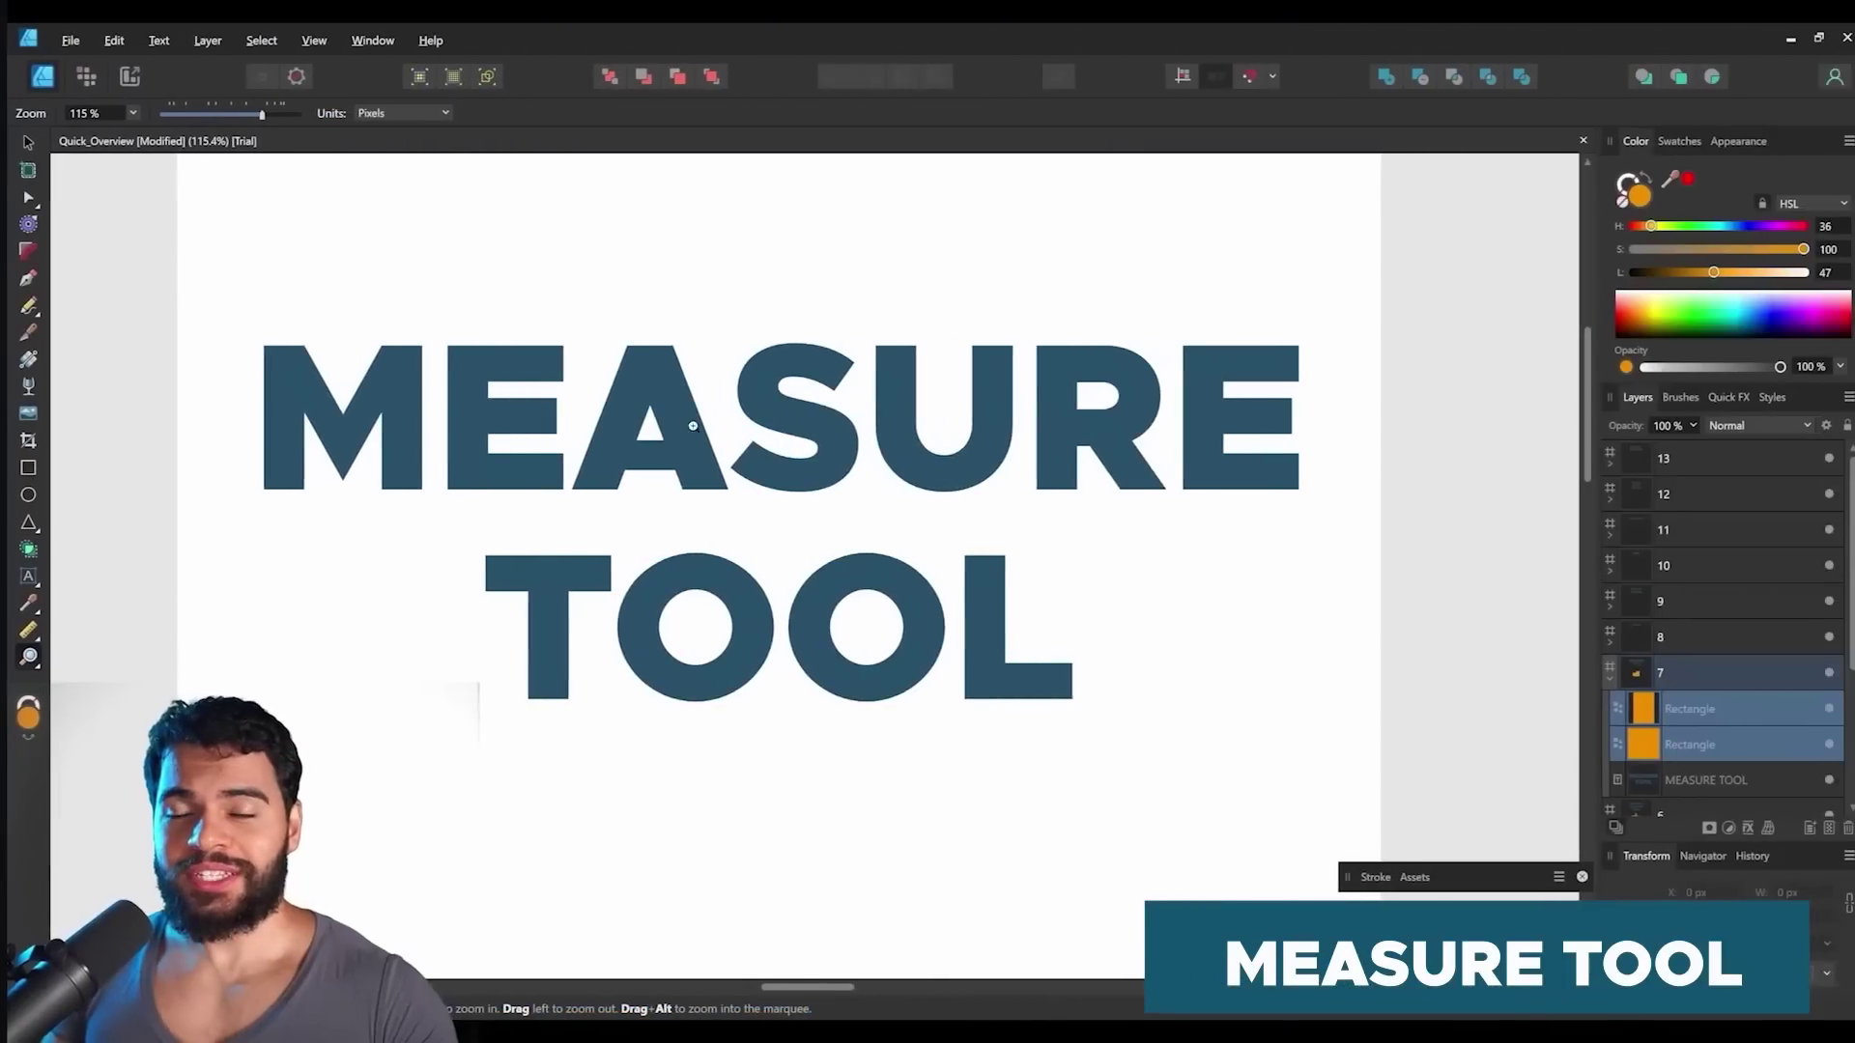
Select both orange rectangles on the Measure Tool artboard.
{"action": "left_click_drag", "start_coordinate": [735, 474], "coordinate": [696, 477]}
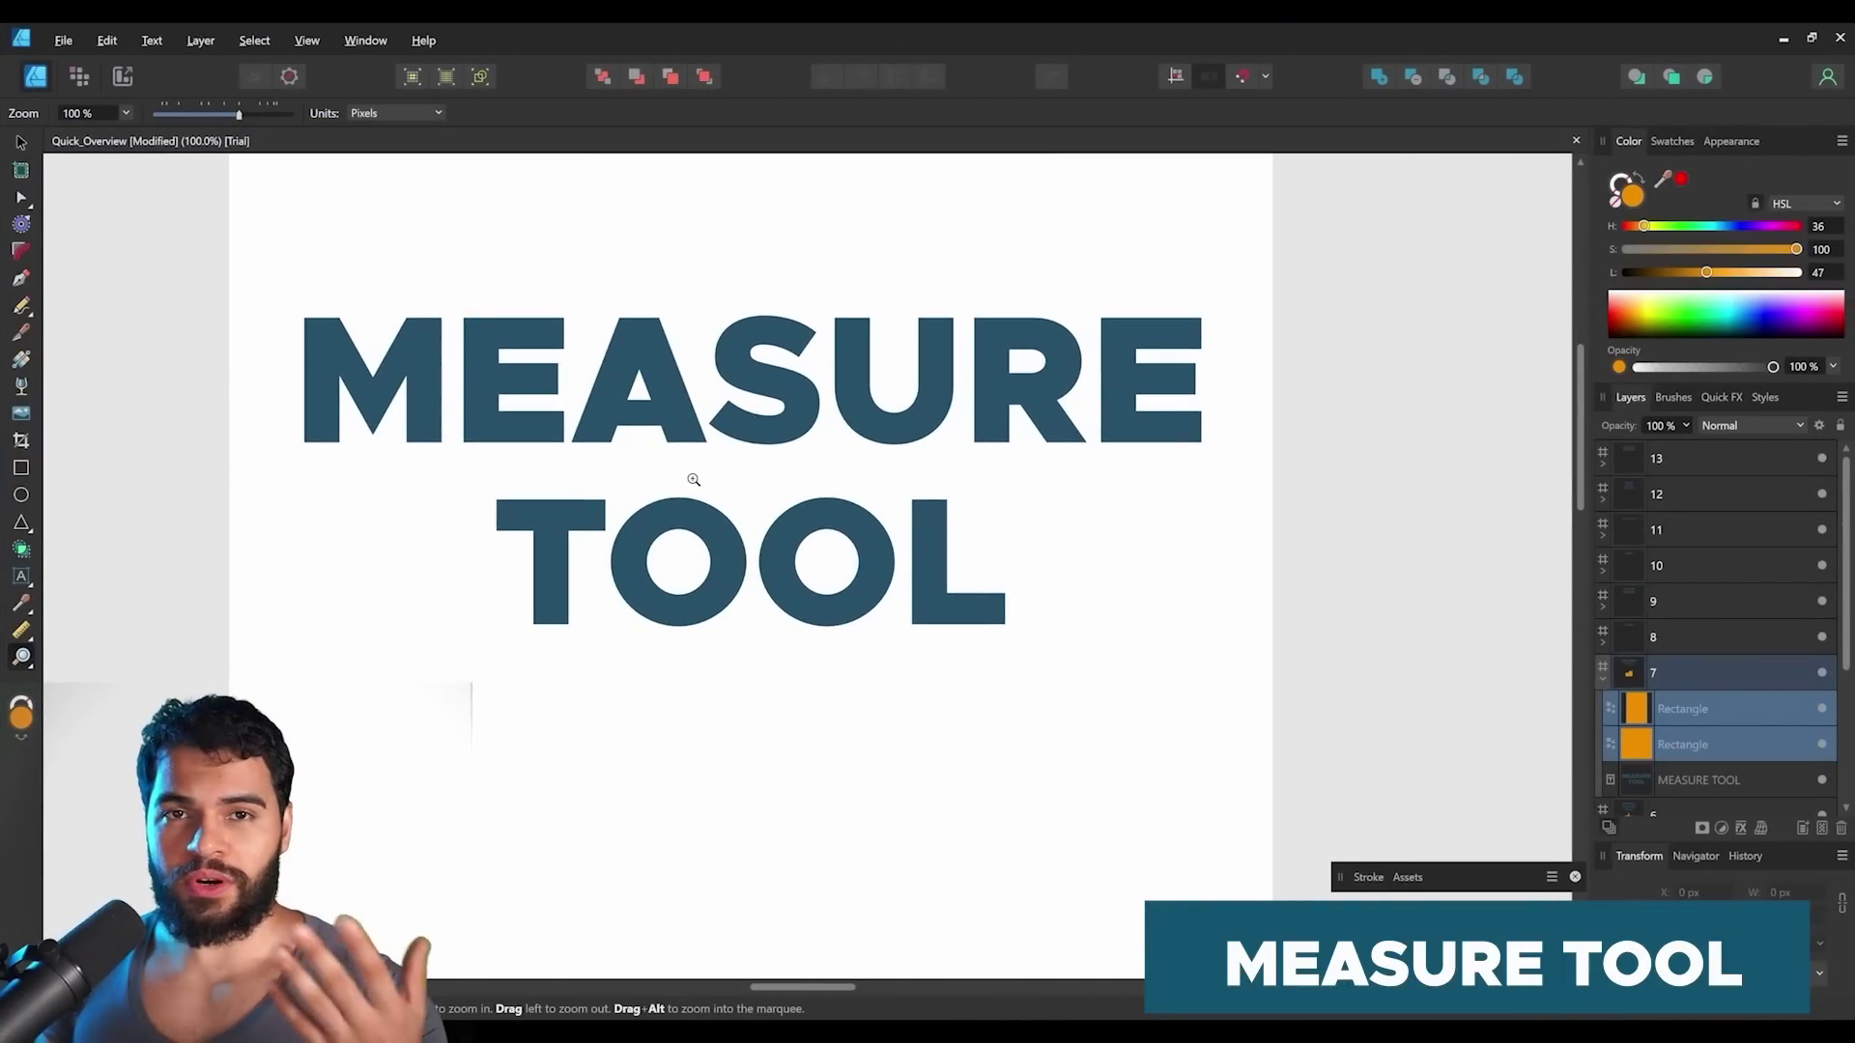
{"action": "left_click_drag", "start_coordinate": [757, 716], "coordinate": [726, 426]}
{"action": "left_click_drag", "start_coordinate": [716, 645], "coordinate": [731, 272]}
{"action": "left_click_drag", "start_coordinate": [719, 541], "coordinate": [858, 562]}
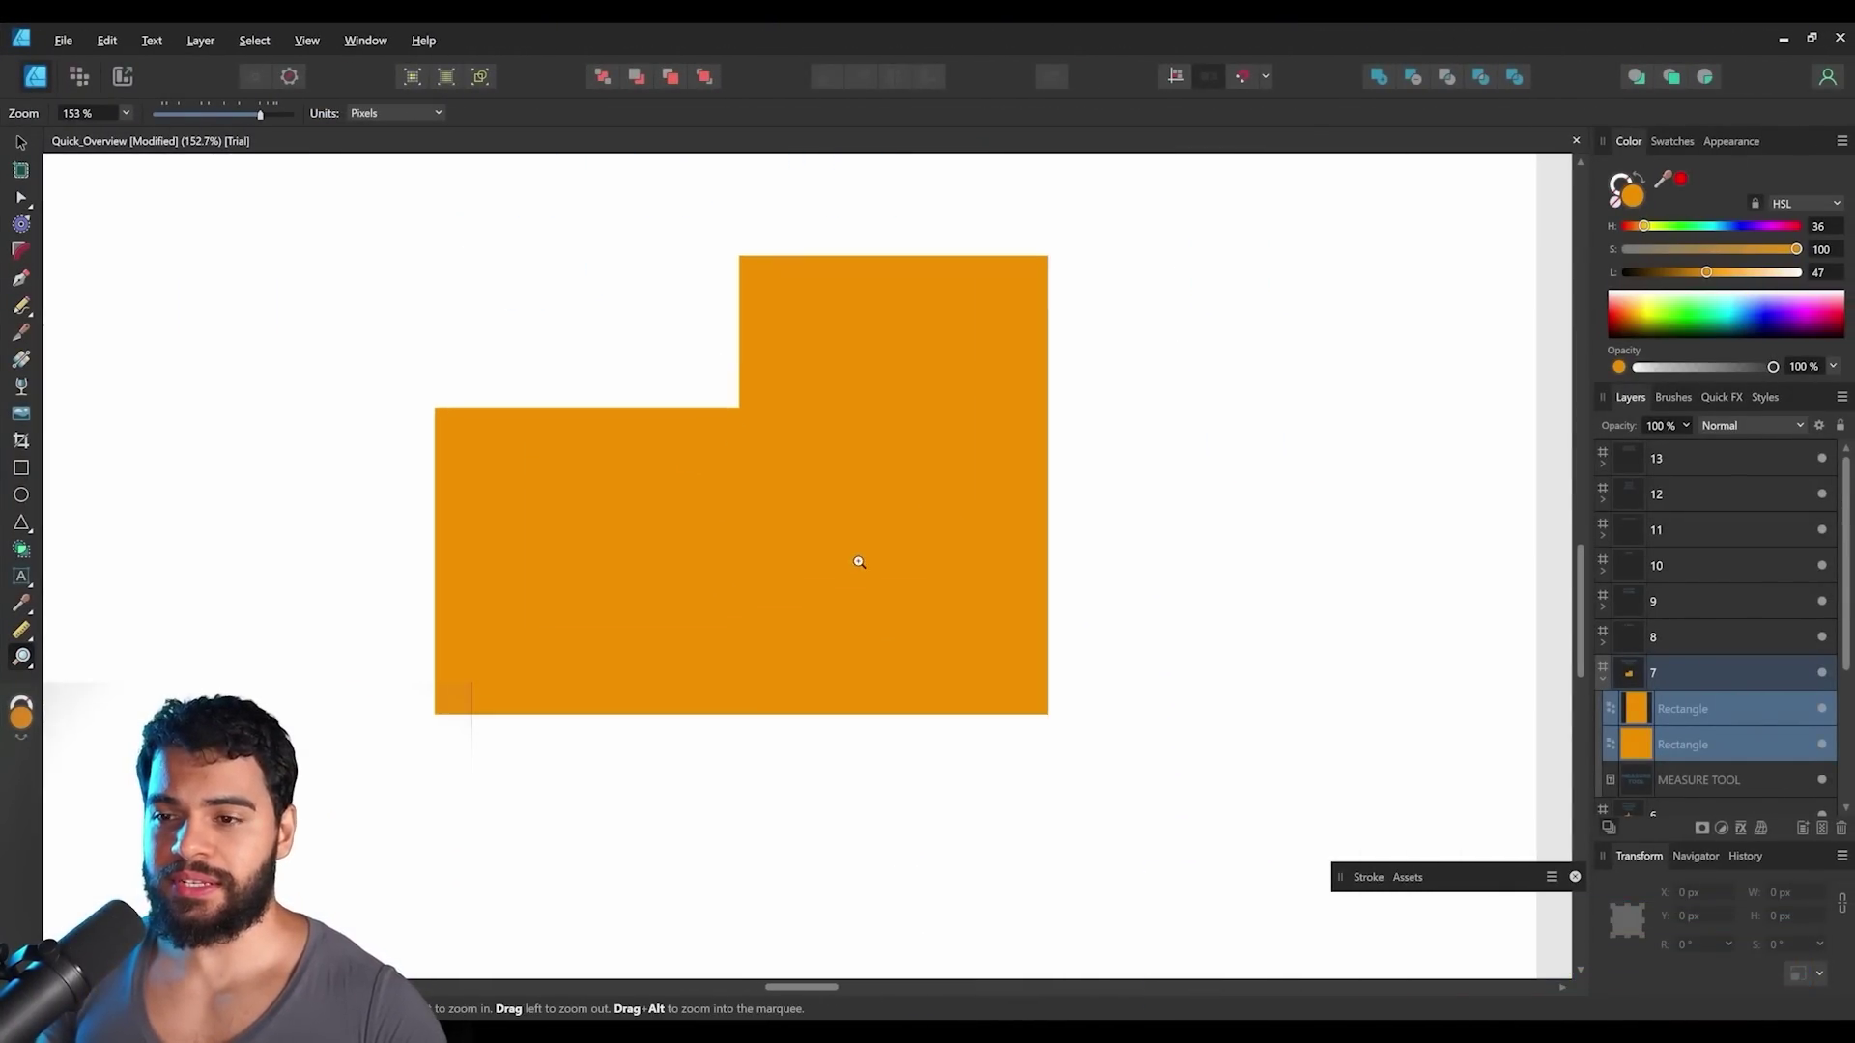
{"action": "key", "text": "v"}
{"action": "left_click", "coordinate": [761, 503]}
{"action": "left_click", "coordinate": [510, 605], "text": "shift"}
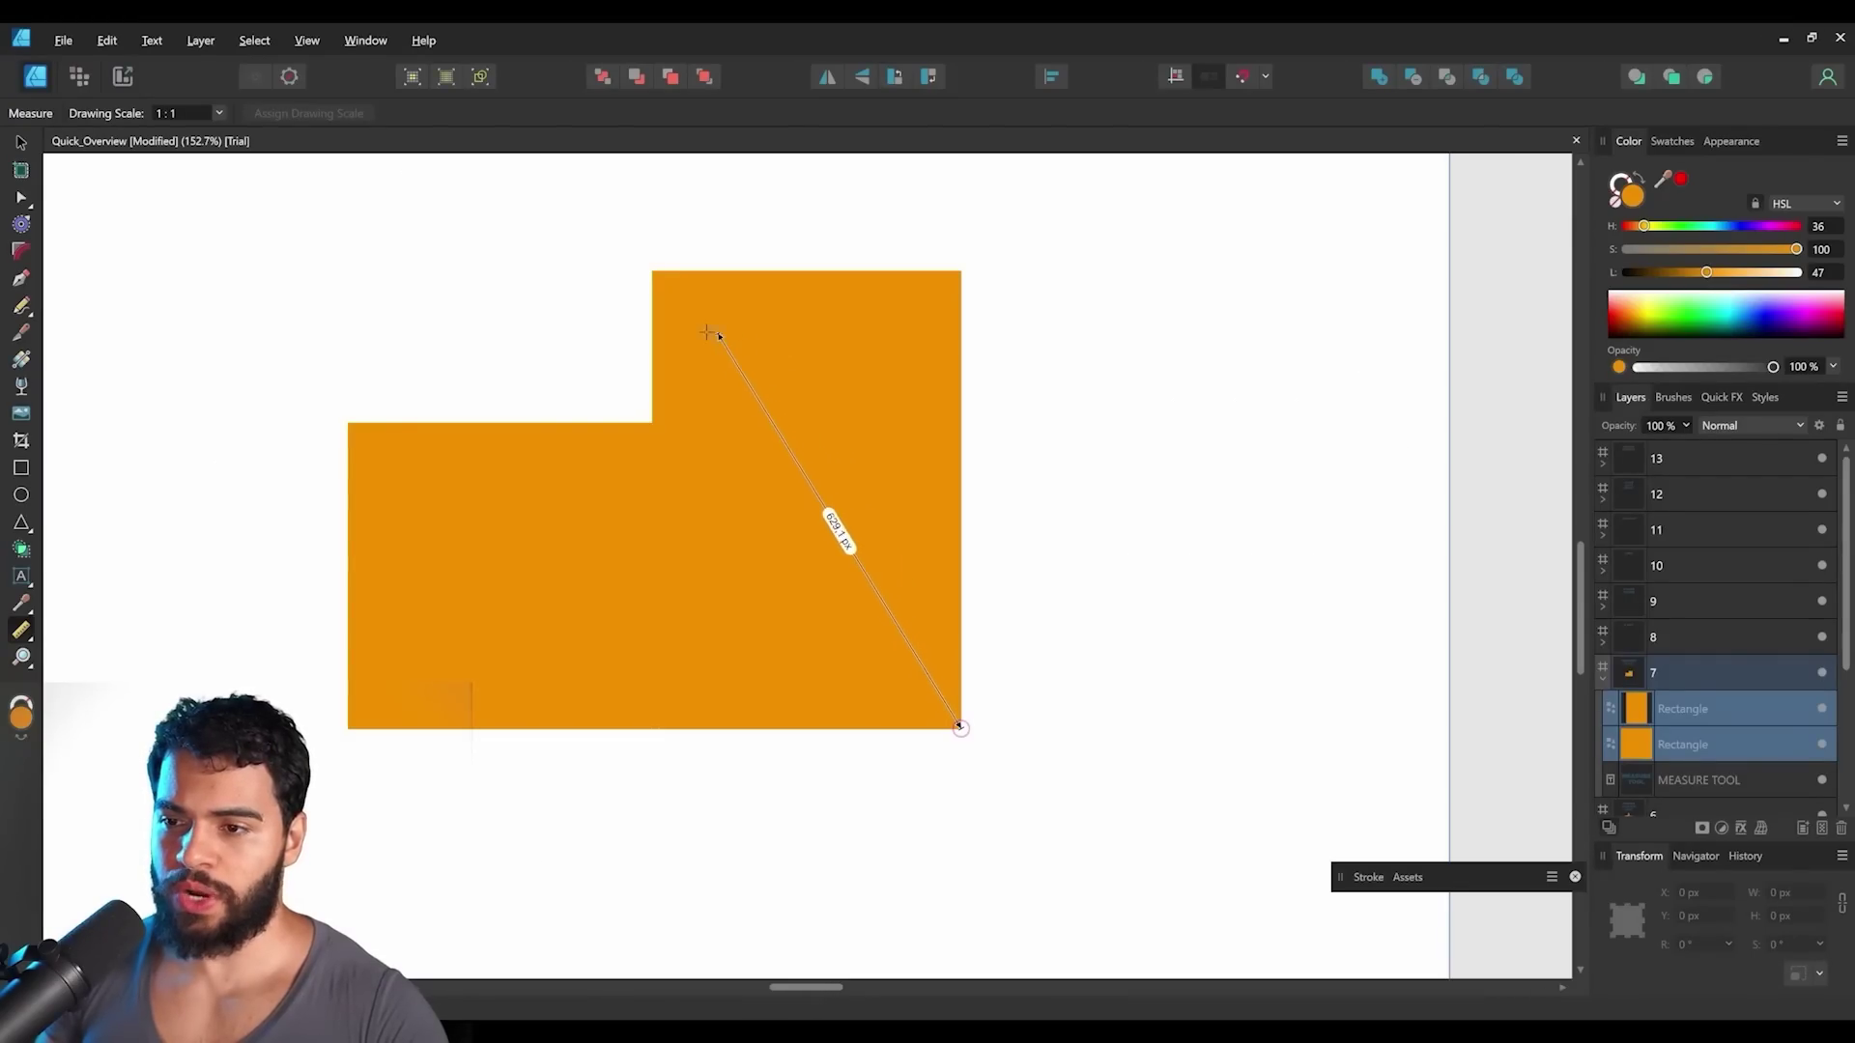
Measure the orange shape's right edge, left edge and the diagonal from its lower-right corner with the Measure Tool.
{"action": "mouse_move", "coordinate": [710, 333]}
{"action": "left_mouse_down"}
{"action": "mouse_move", "coordinate": [683, 467]}
{"action": "mouse_move", "coordinate": [857, 351]}
{"action": "mouse_move", "coordinate": [373, 199]}
{"action": "mouse_move", "coordinate": [198, 201]}
{"action": "mouse_move", "coordinate": [434, 237]}
{"action": "mouse_move", "coordinate": [956, 265]}
{"action": "mouse_move", "coordinate": [902, 290]}
{"action": "mouse_move", "coordinate": [960, 272]}
{"action": "left_mouse_up"}
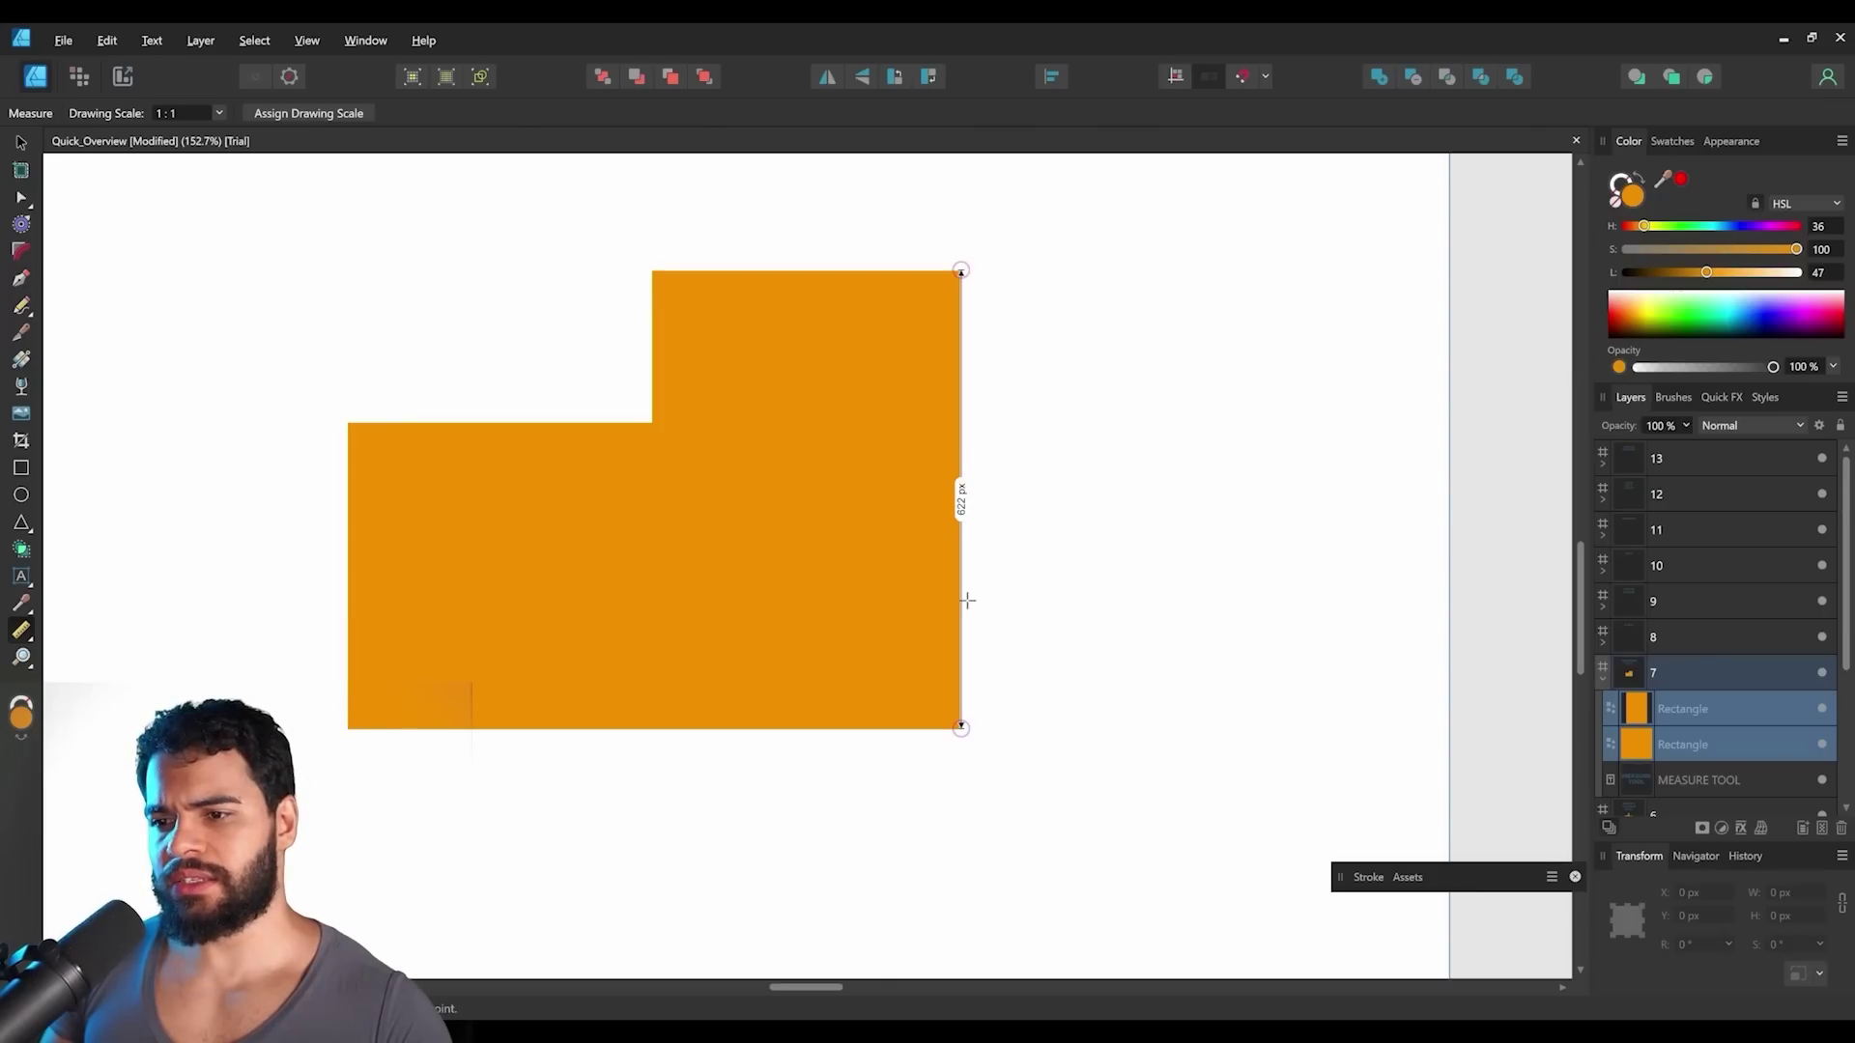
{"action": "left_click_drag", "start_coordinate": [348, 590], "coordinate": [346, 425]}
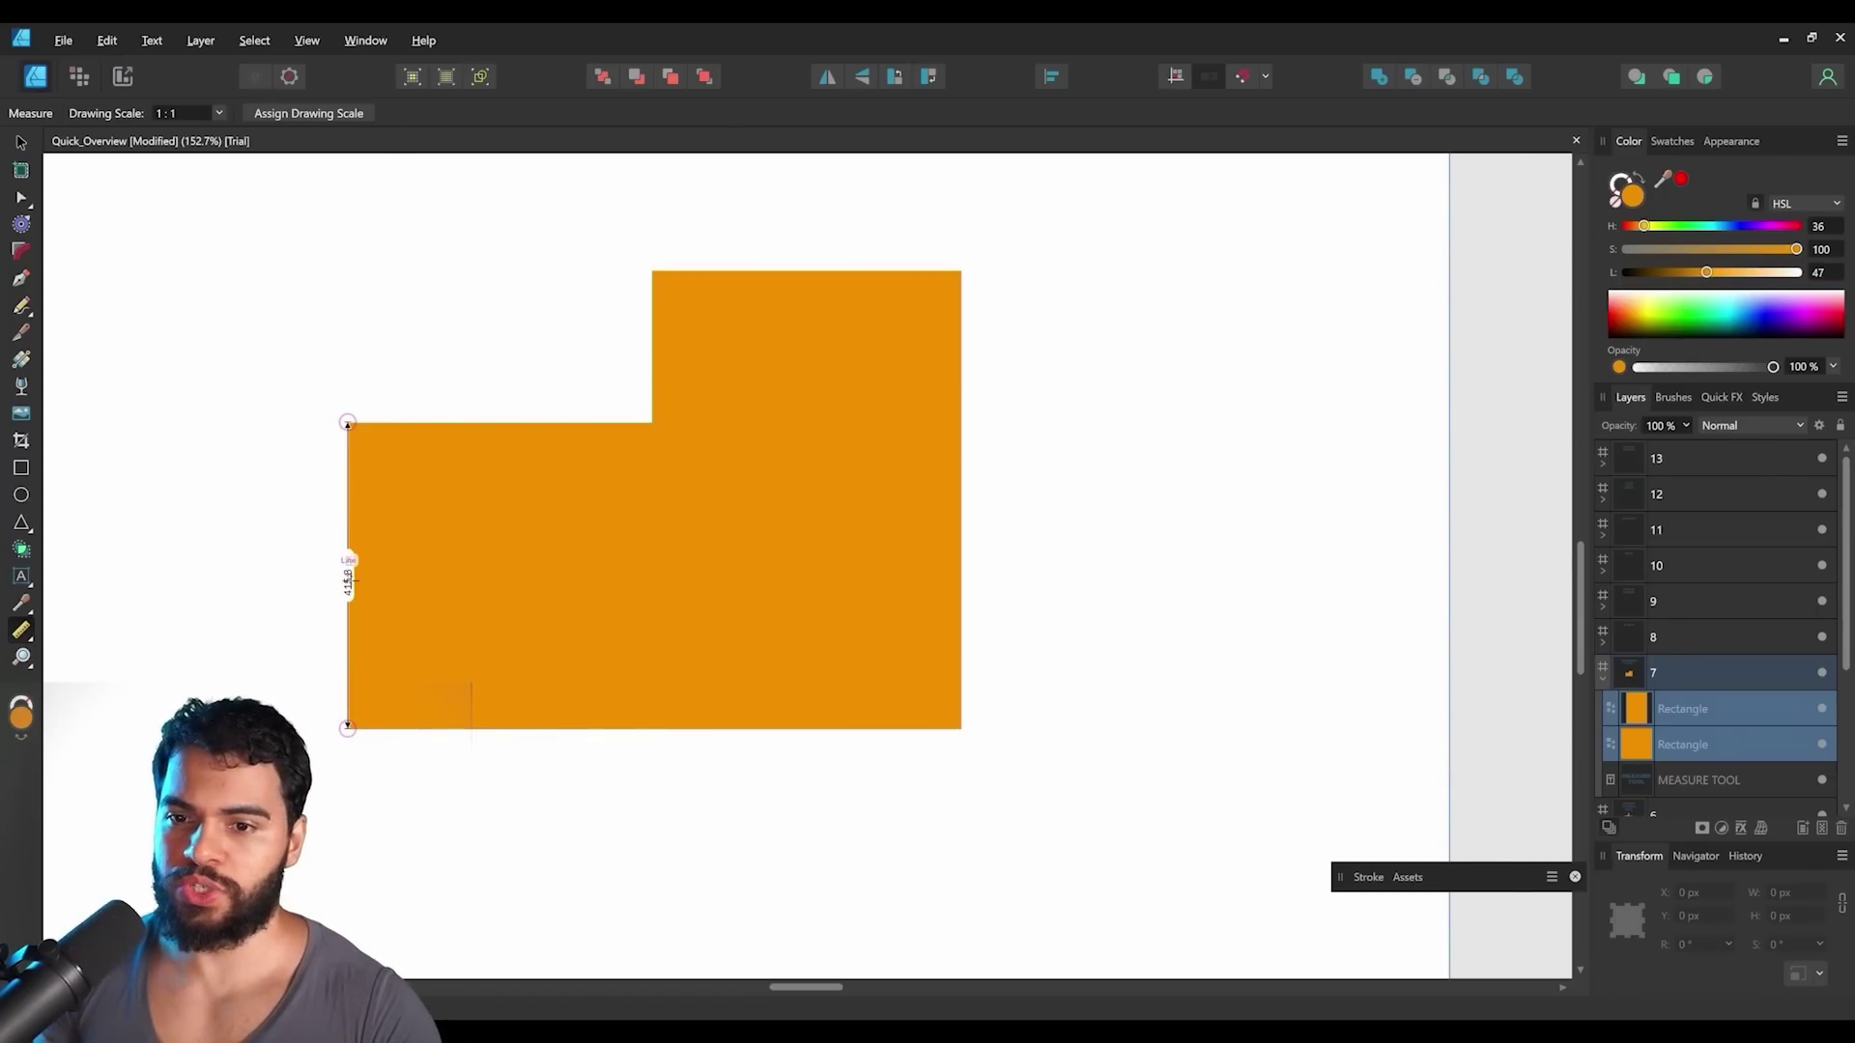
{"action": "left_click_drag", "start_coordinate": [966, 723], "coordinate": [687, 300]}
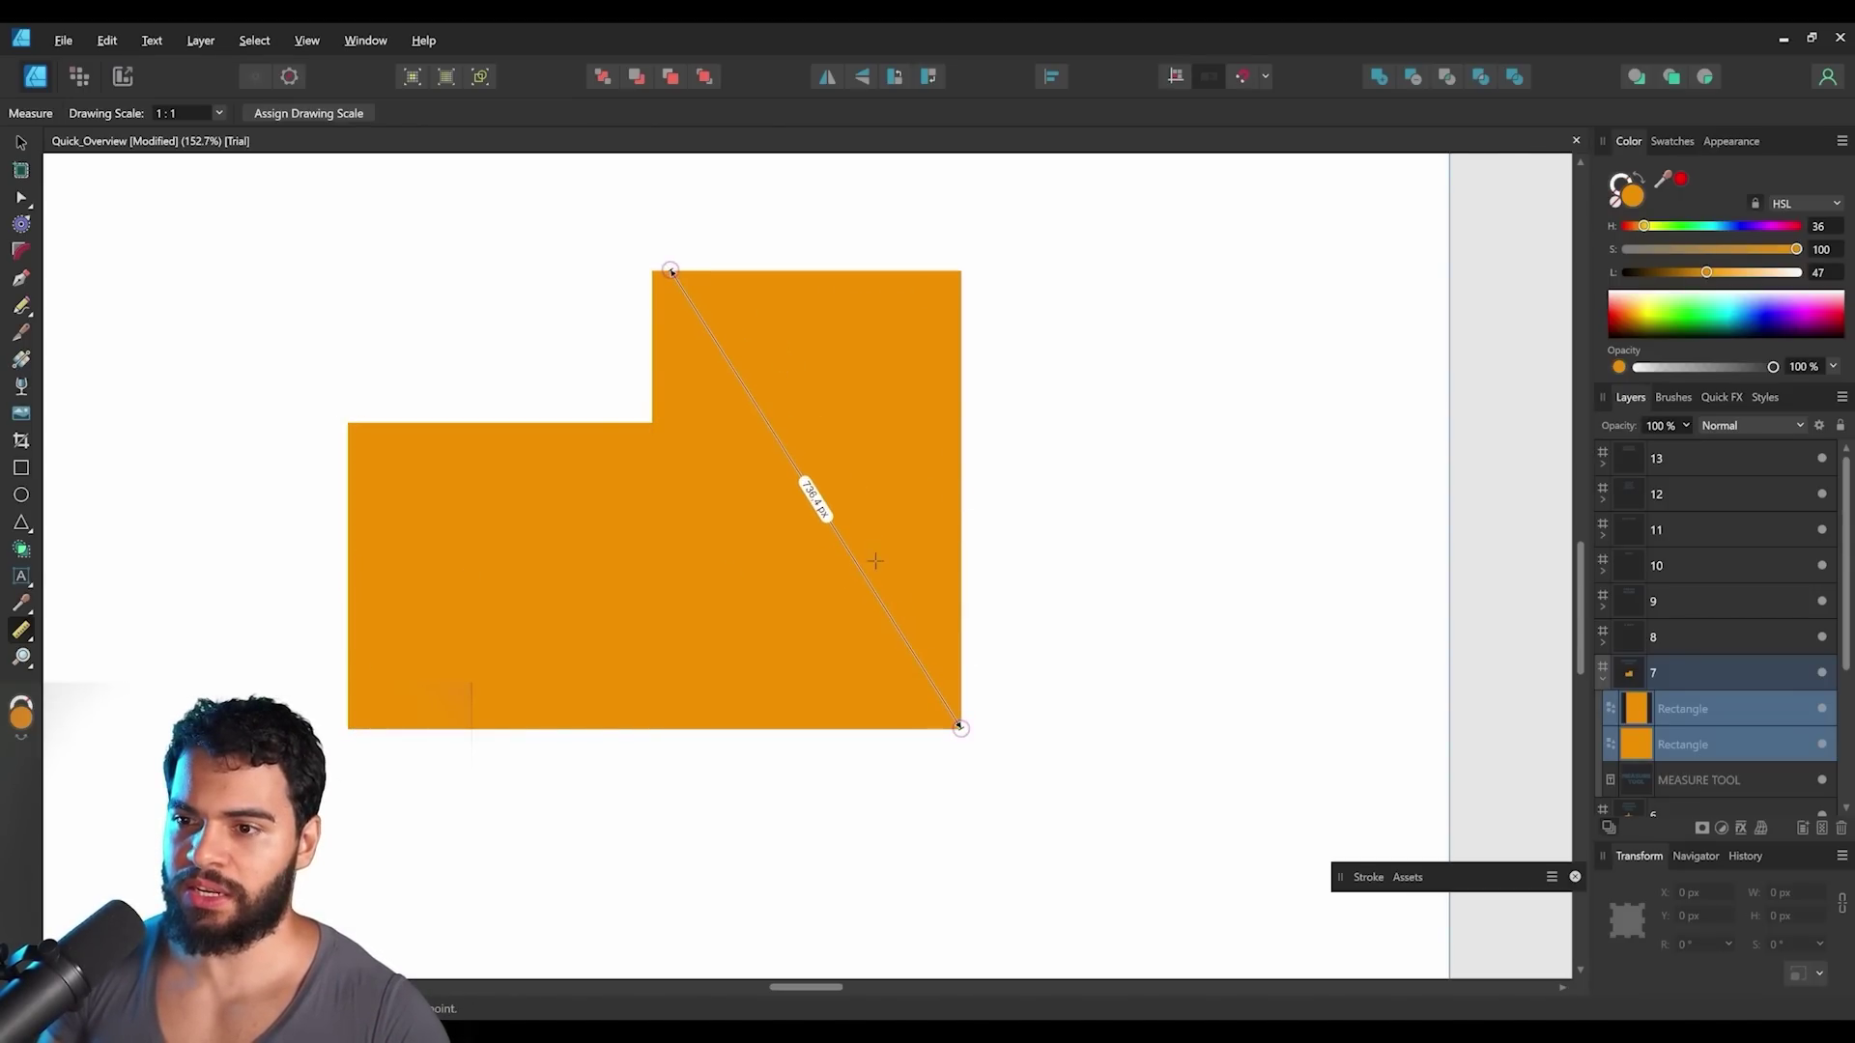
Measure the height of the taller part of the orange shape with the Measure Tool.
{"action": "left_click_drag", "start_coordinate": [636, 715], "coordinate": [652, 272]}
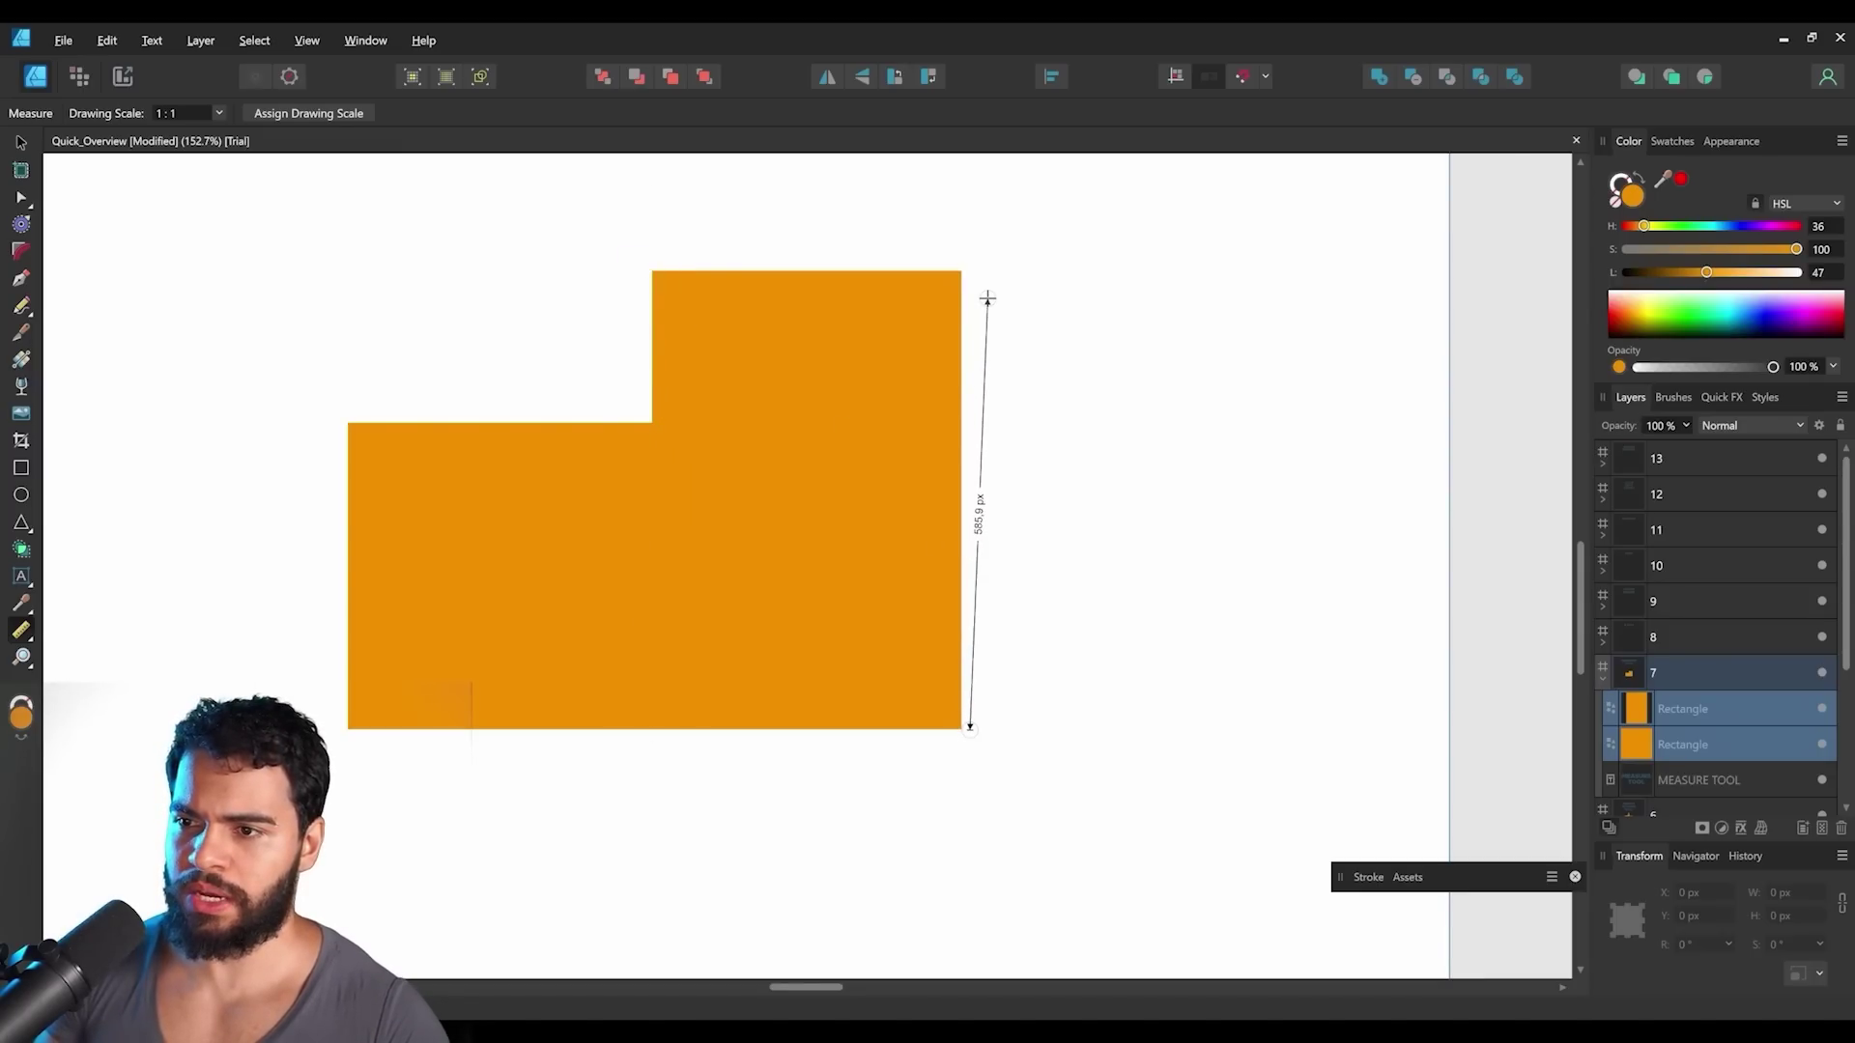
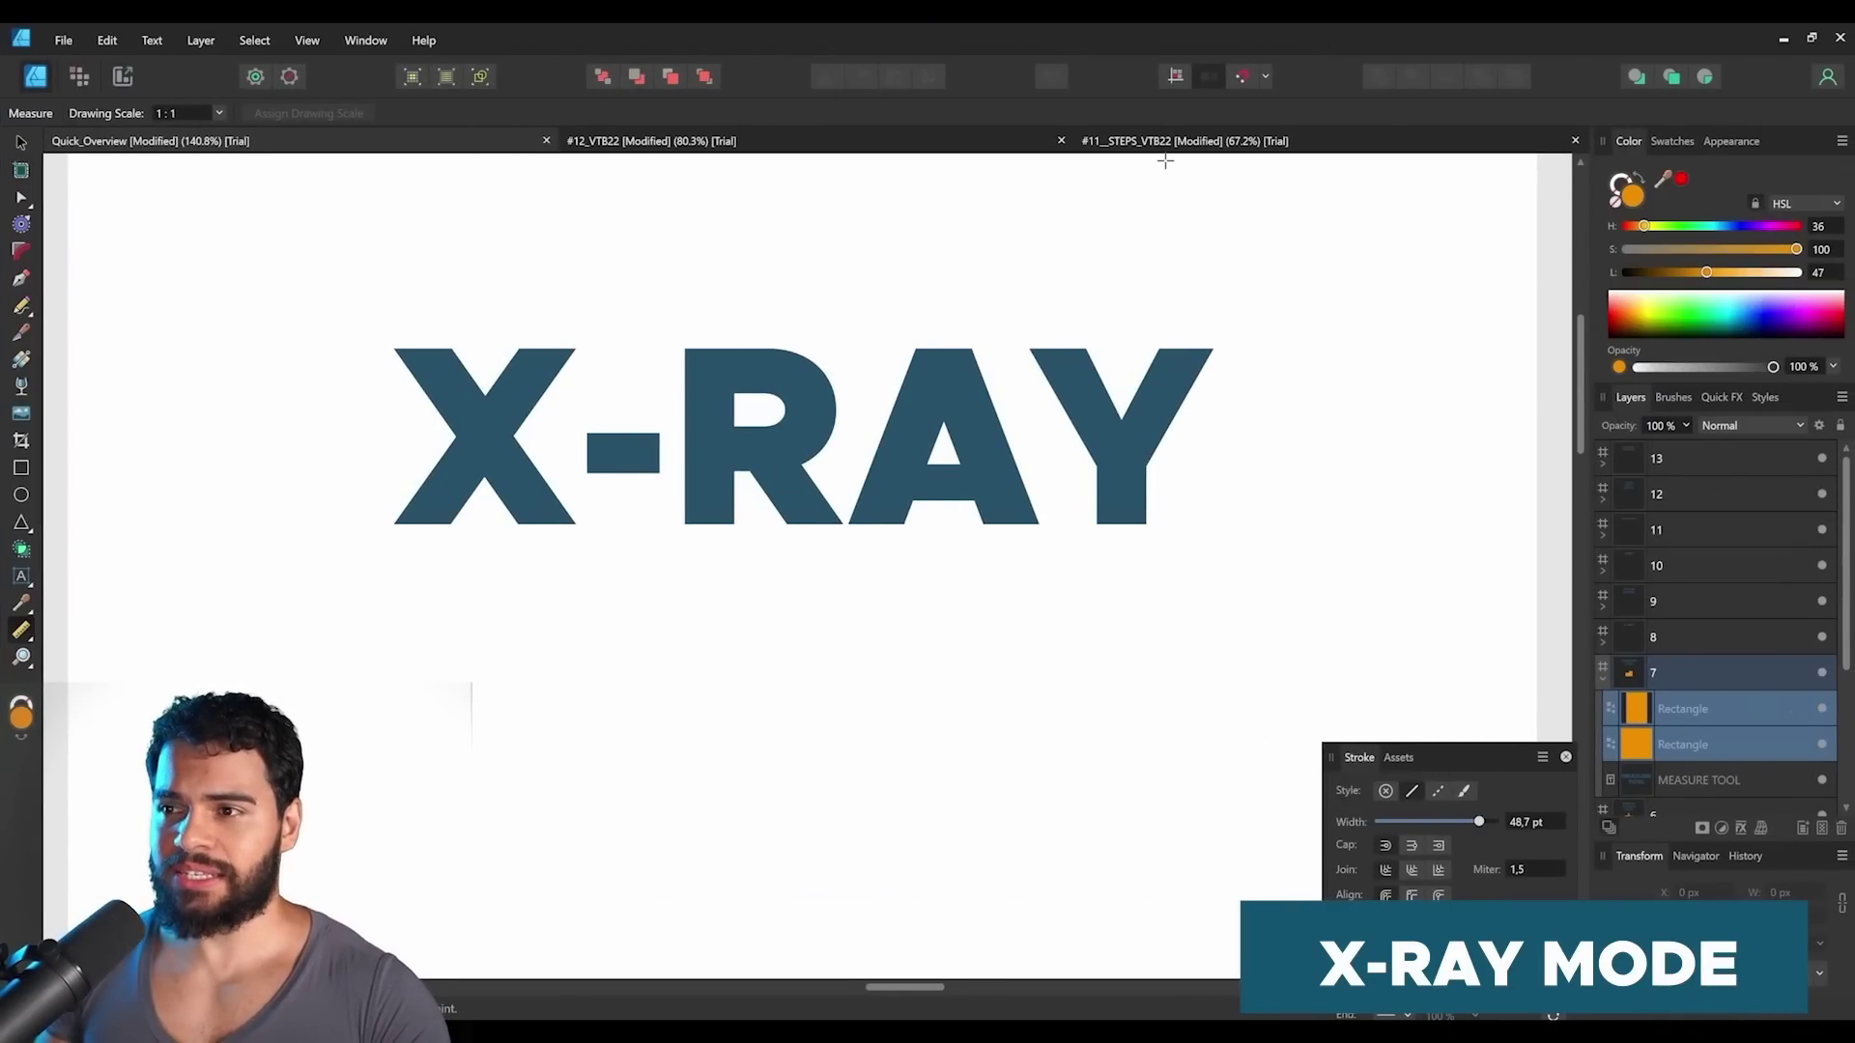
Return to the Move Tool and show the eagle head in the #11__STEPS_VTB22 document.
{"action": "key", "text": "v"}
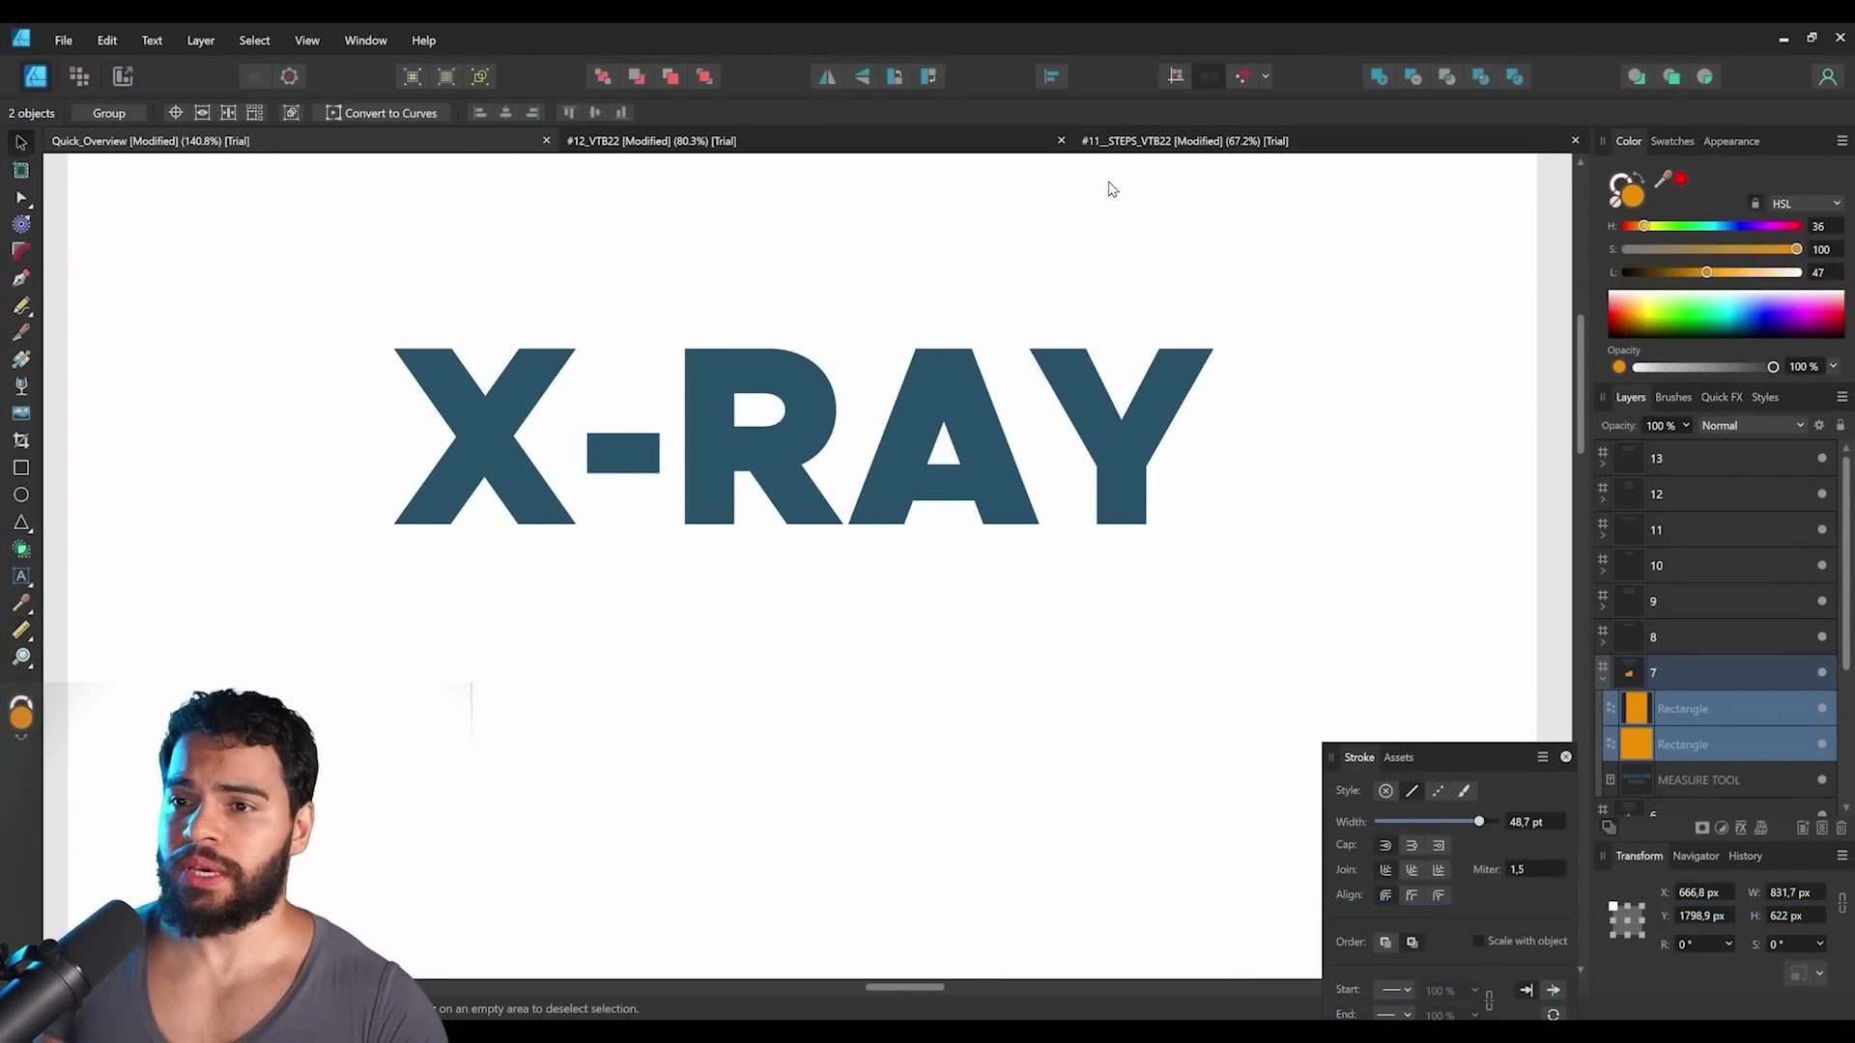
{"action": "left_click", "coordinate": [1162, 144]}
{"action": "scroll", "coordinate": [980, 415], "scroll_direction": "up", "scroll_amount": 4}
{"action": "left_click_drag", "start_coordinate": [865, 434], "coordinate": [782, 417]}
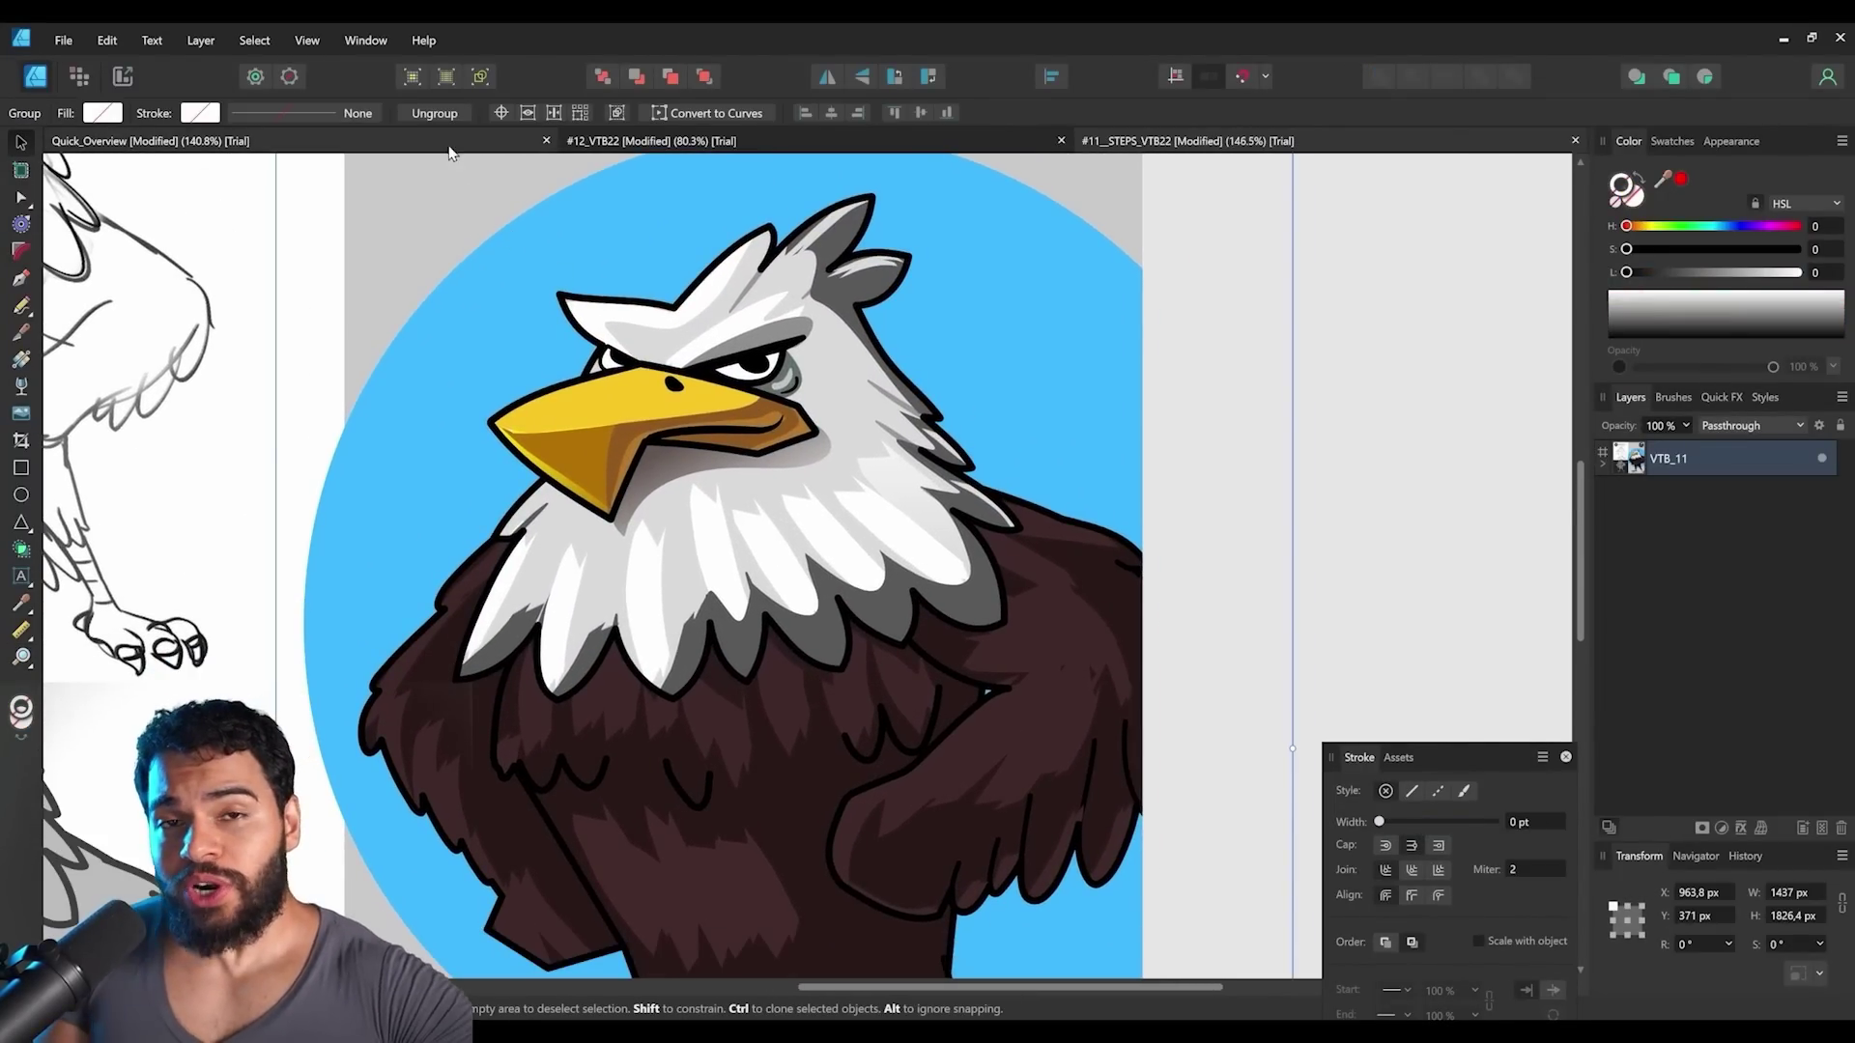
Toggle the wireframe view of the eagle illustration on and off repeatedly to compare X-ray with the normal artwork.
{"action": "left_click", "coordinate": [482, 79]}
{"action": "left_click", "coordinate": [482, 79]}
{"action": "left_click", "coordinate": [482, 79]}
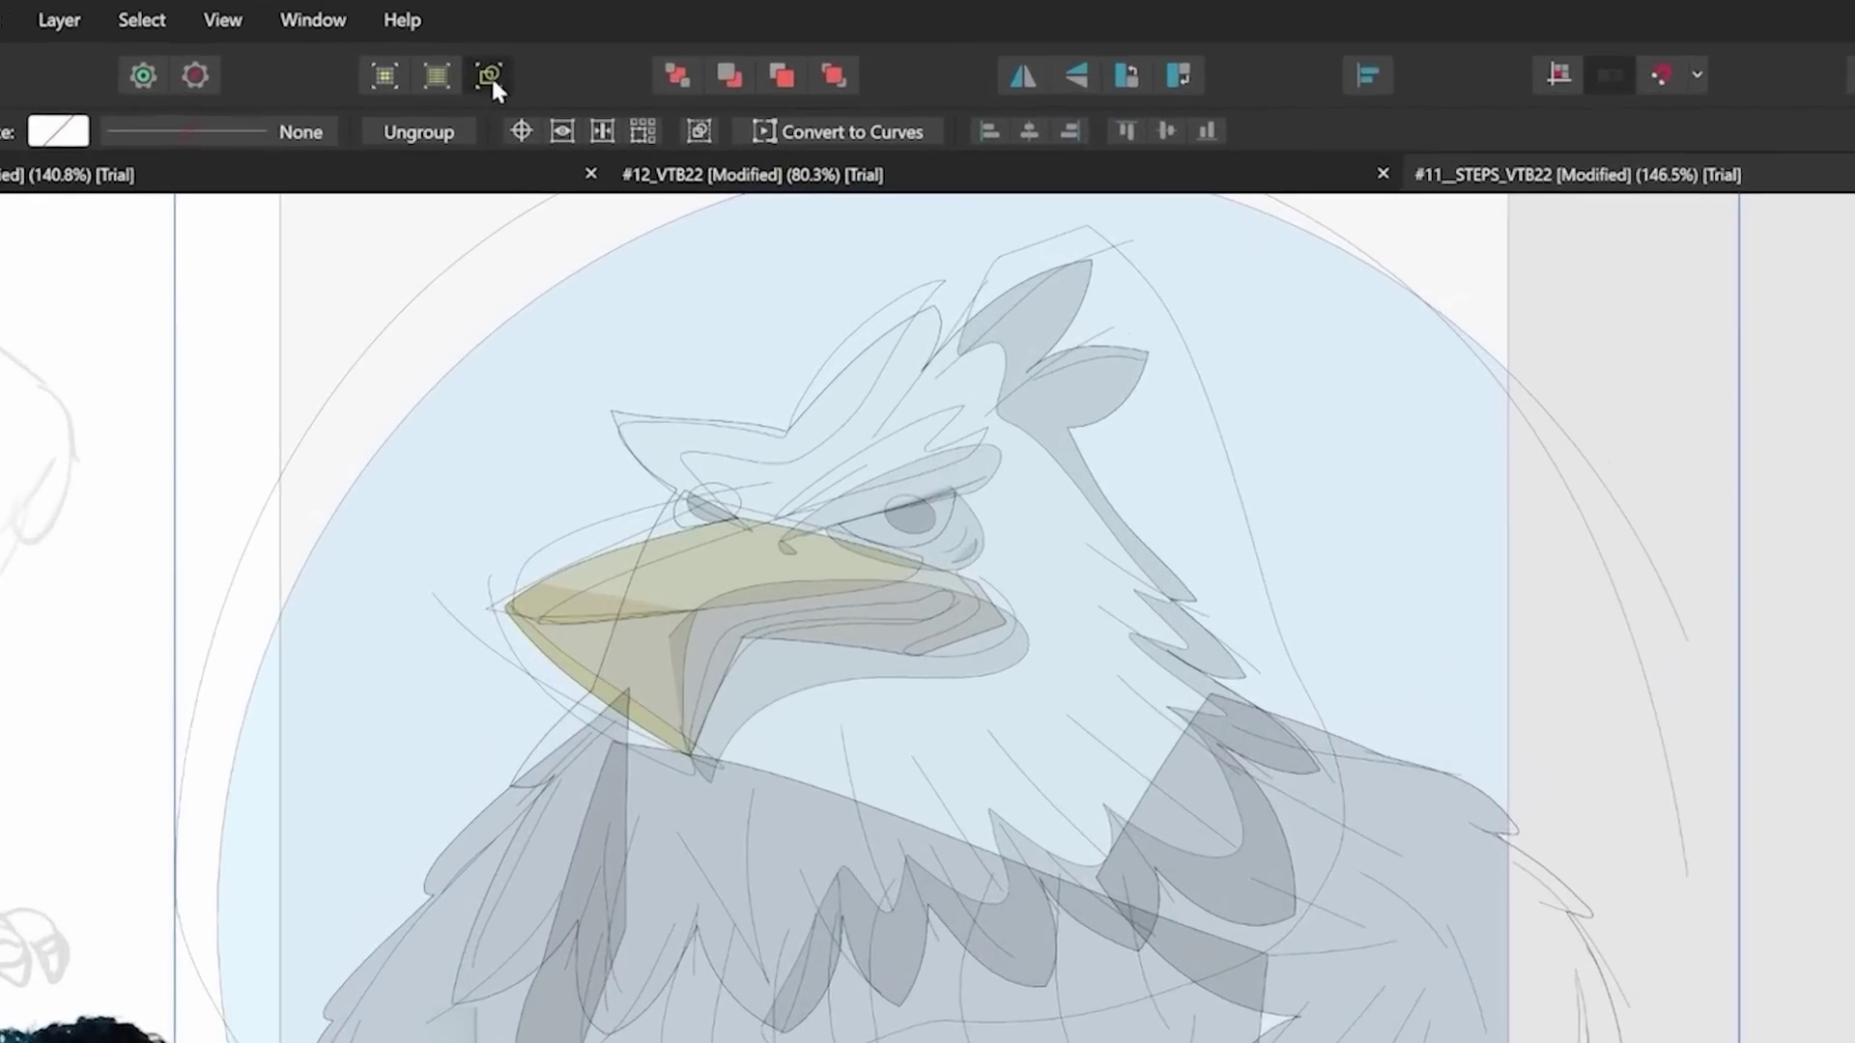
{"action": "left_click", "coordinate": [482, 81]}
{"action": "left_click", "coordinate": [482, 81]}
{"action": "left_click", "coordinate": [482, 81]}
{"action": "left_click", "coordinate": [495, 73]}
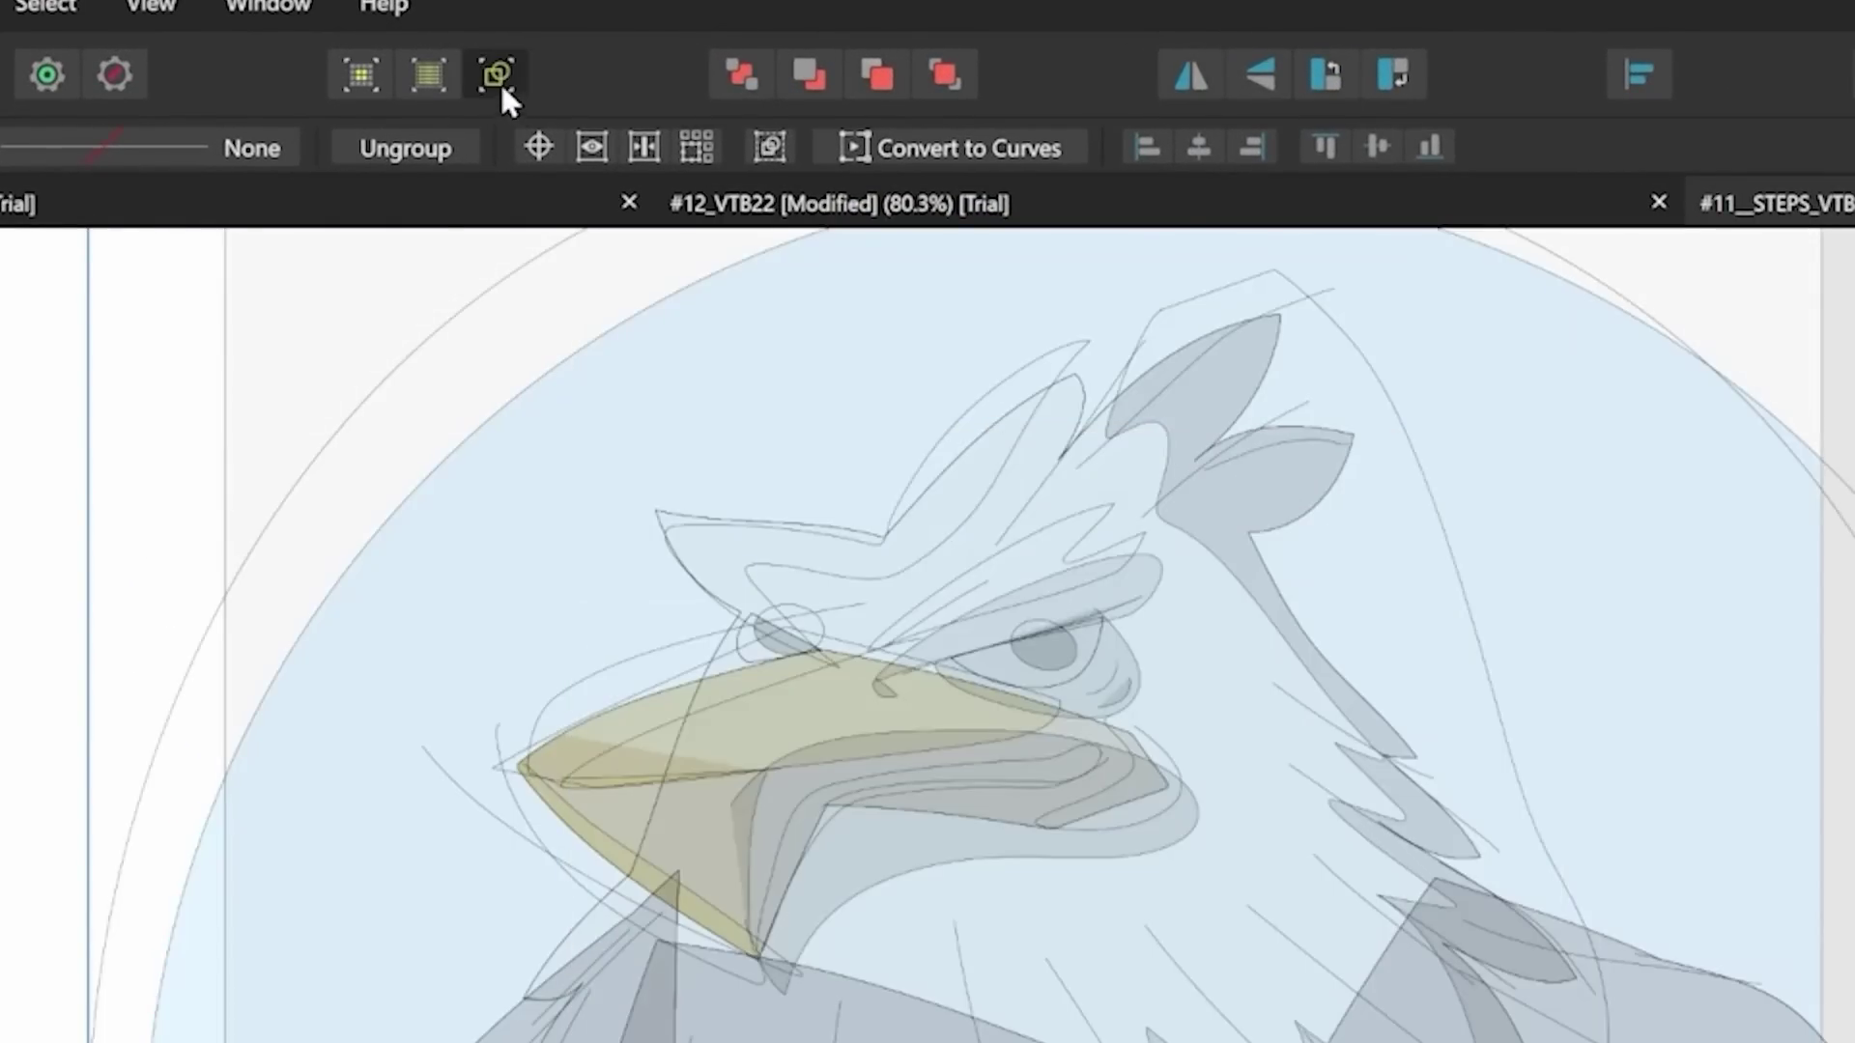
Switch the eagle illustration's wireframe view mode to Outline.
{"action": "left_click", "coordinate": [152, 4]}
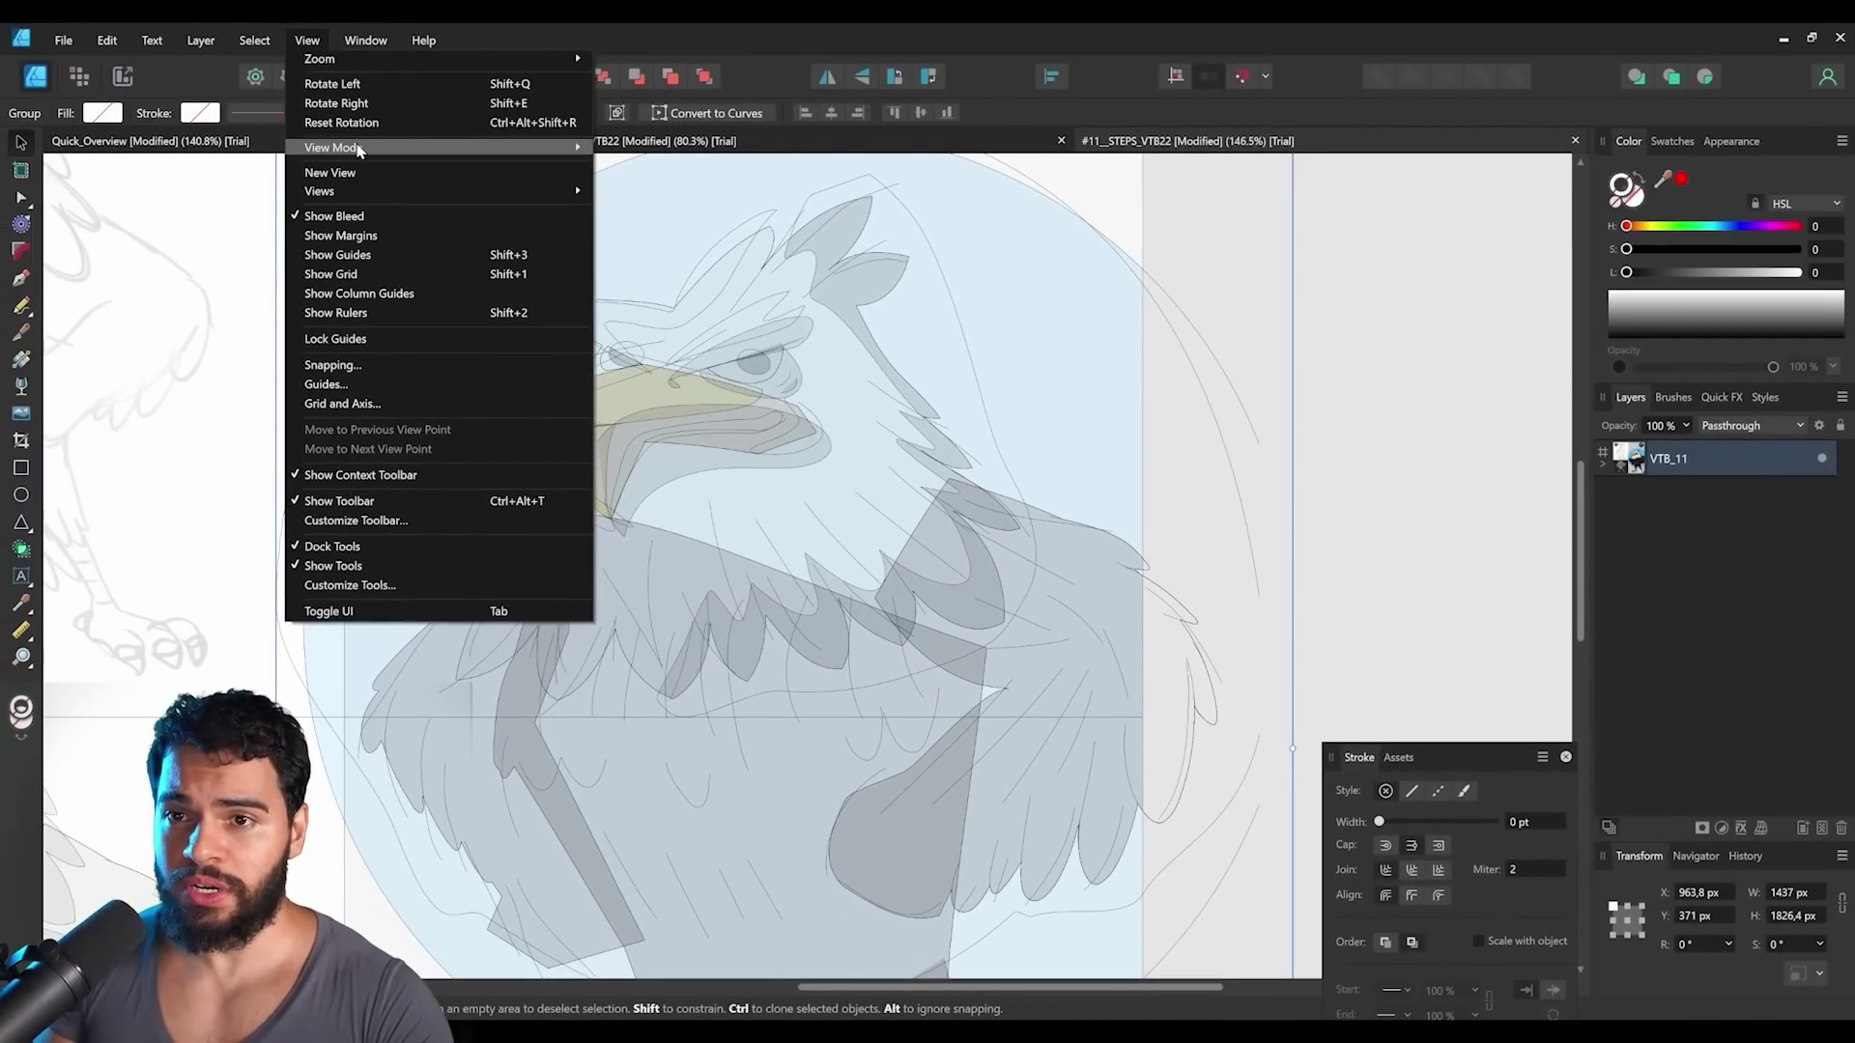
{"action": "mouse_move", "coordinate": [359, 149]}
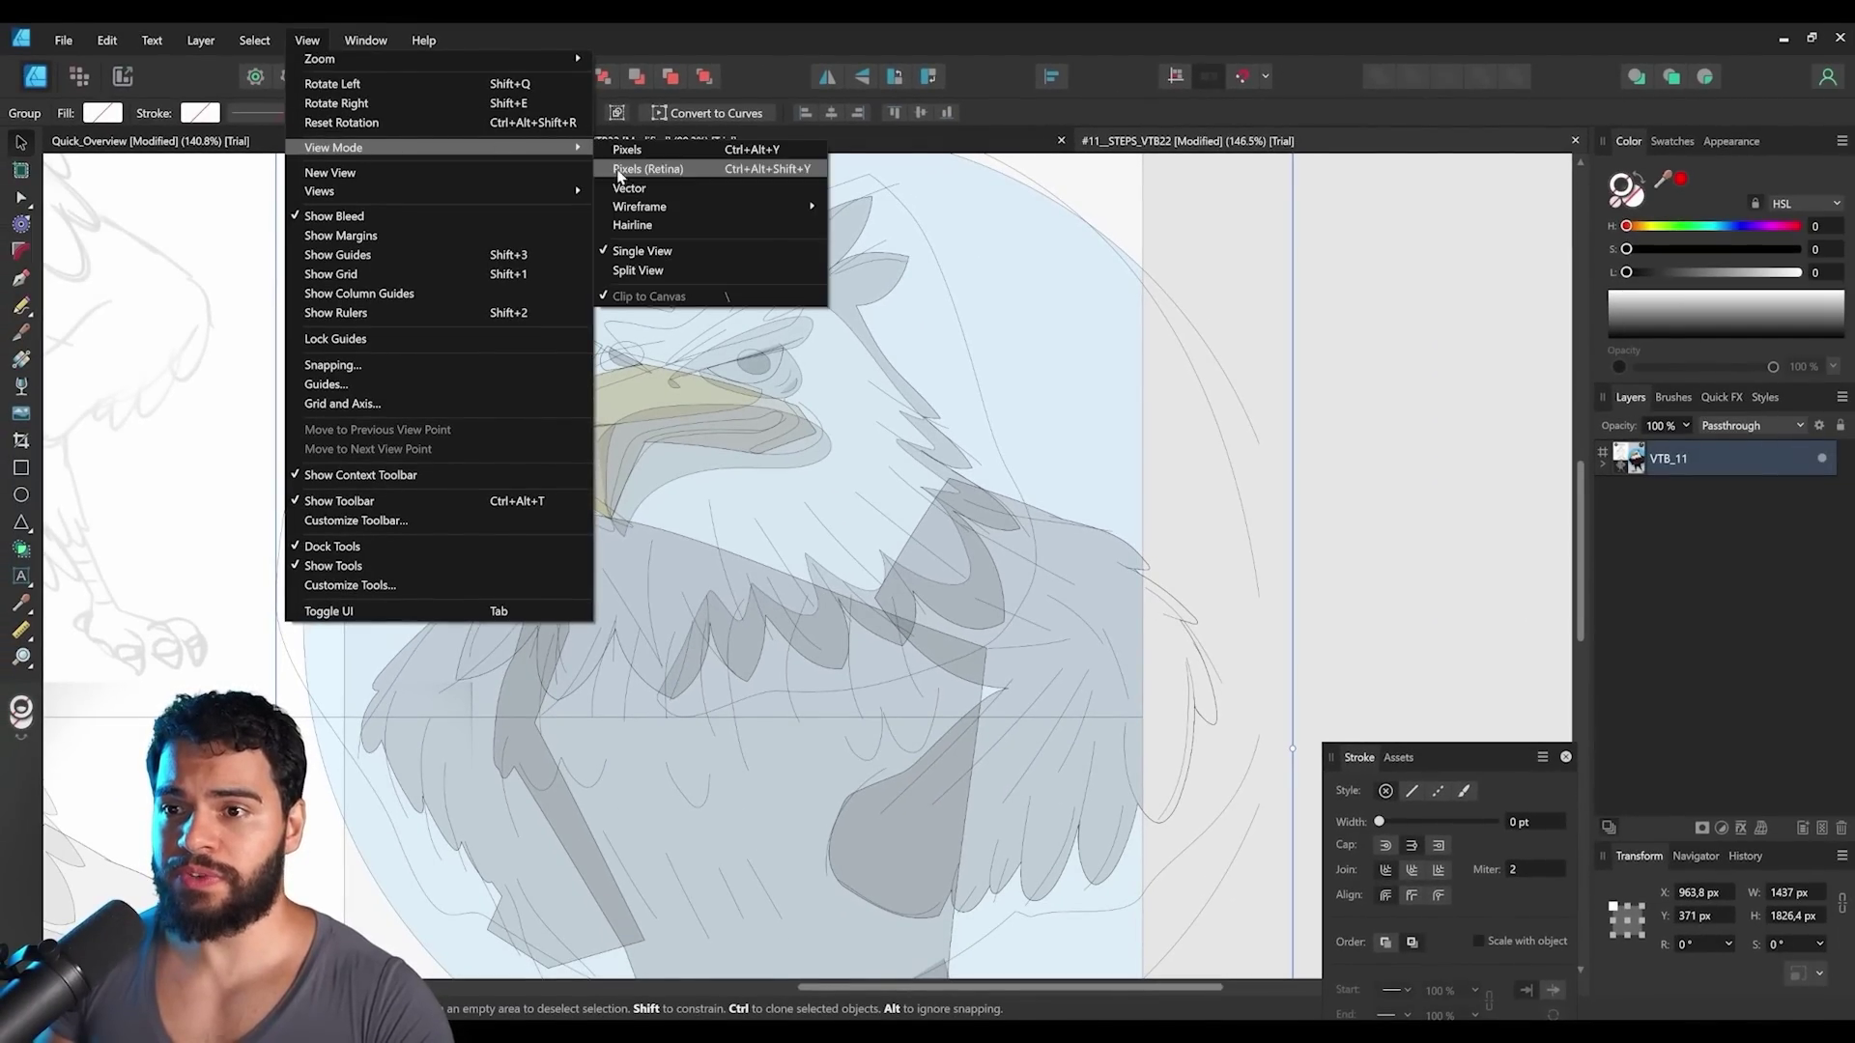
{"action": "mouse_move", "coordinate": [665, 214]}
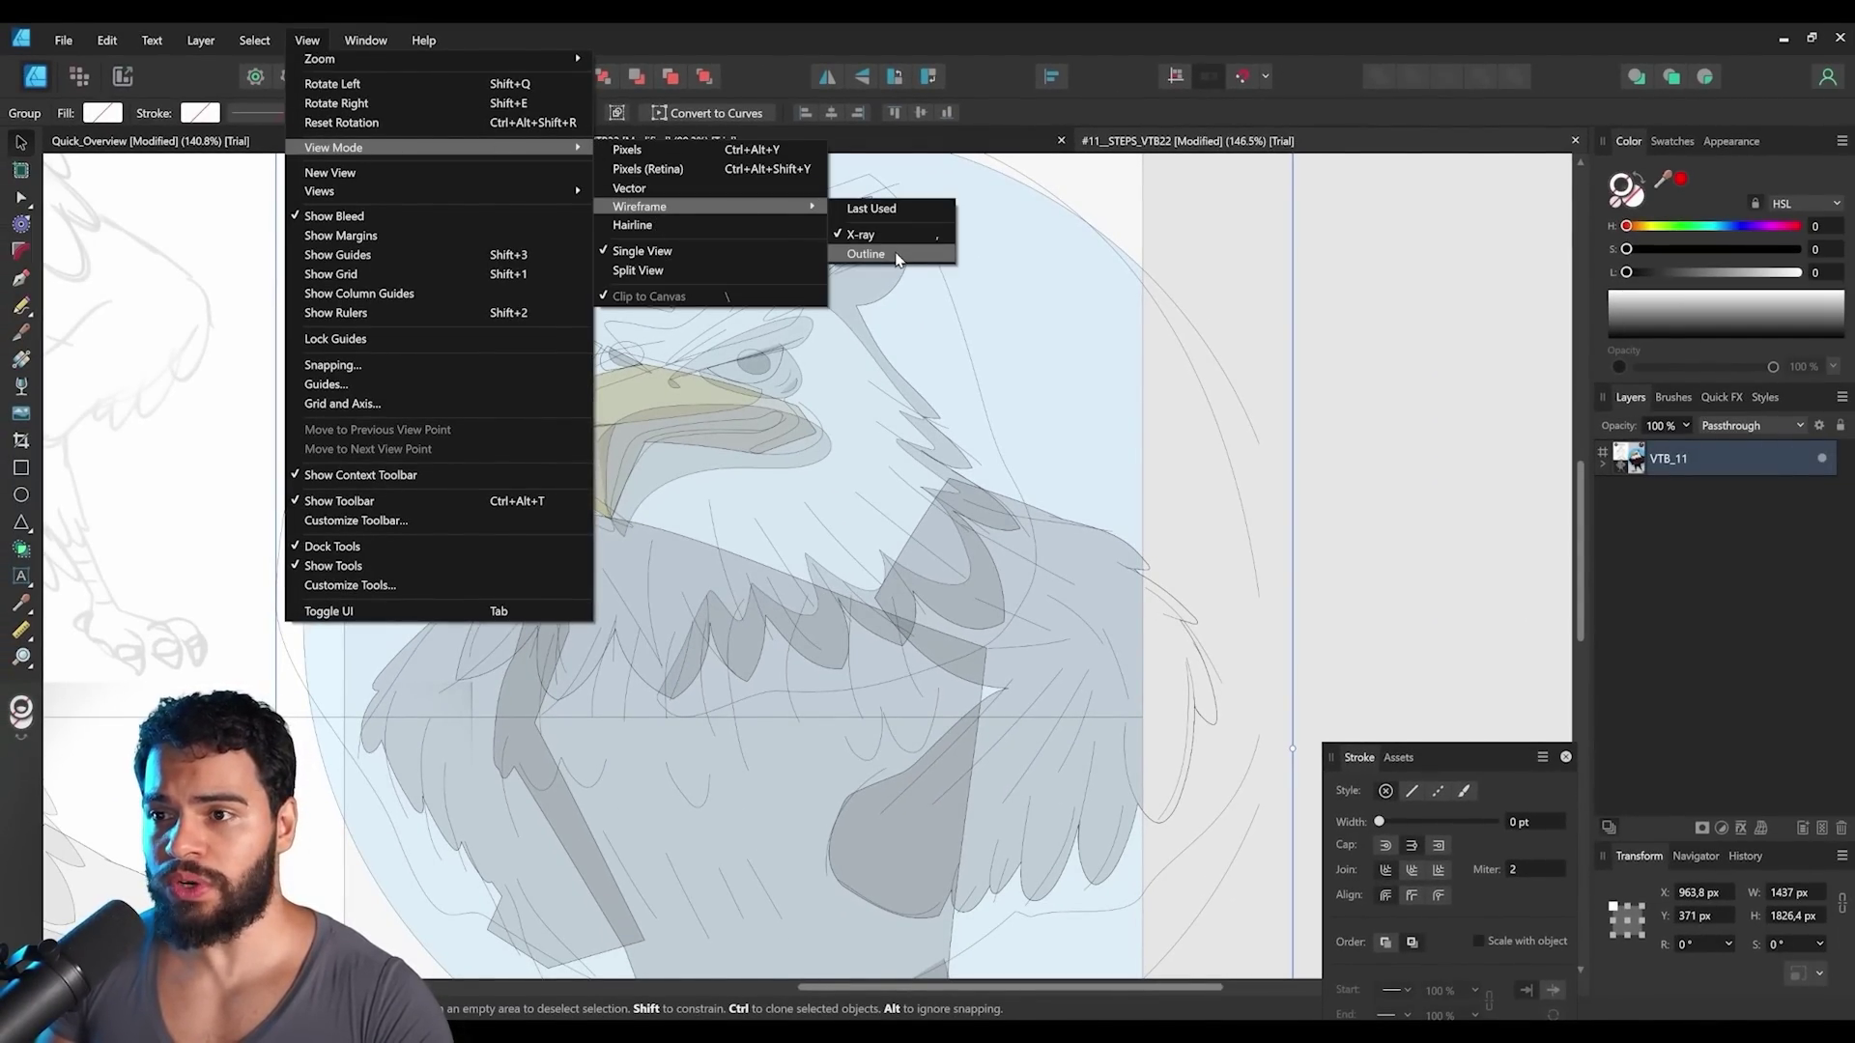
{"action": "left_click", "coordinate": [866, 254]}
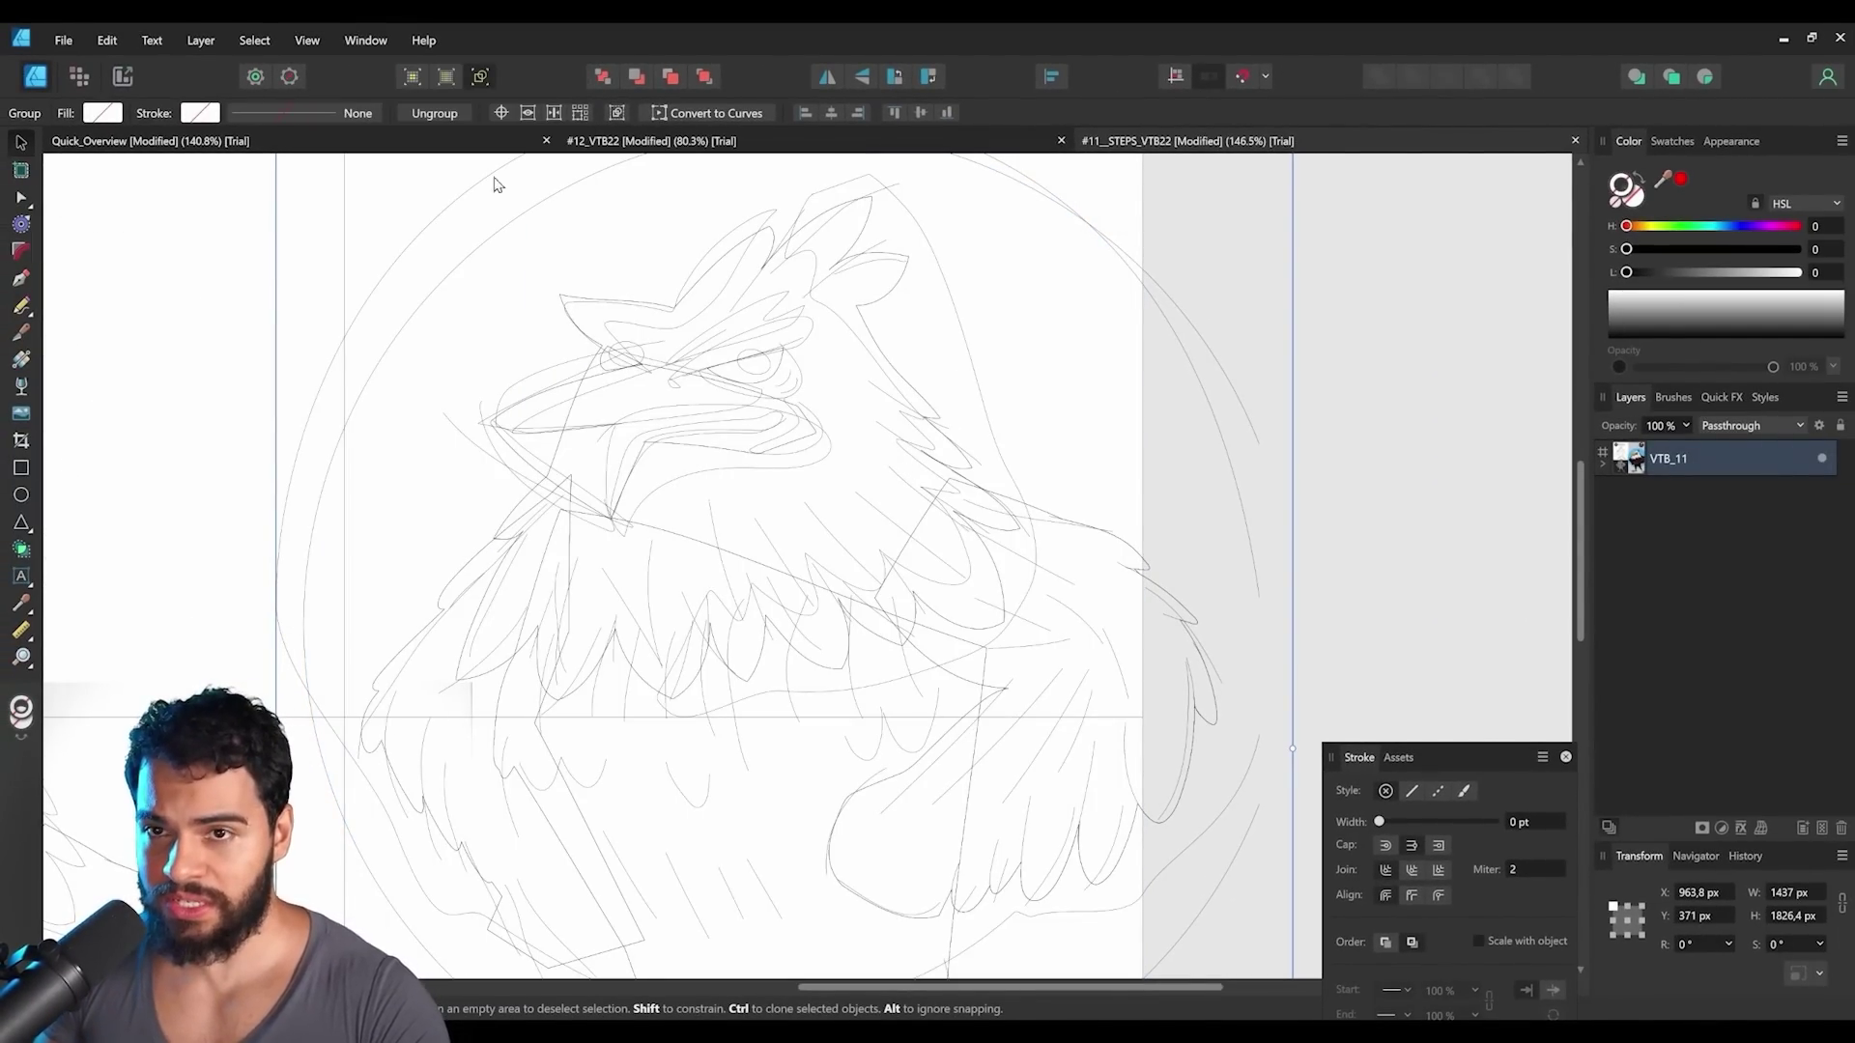
Set the wireframe view mode back to X-ray.
{"action": "left_click", "coordinate": [307, 40]}
{"action": "mouse_move", "coordinate": [479, 150]}
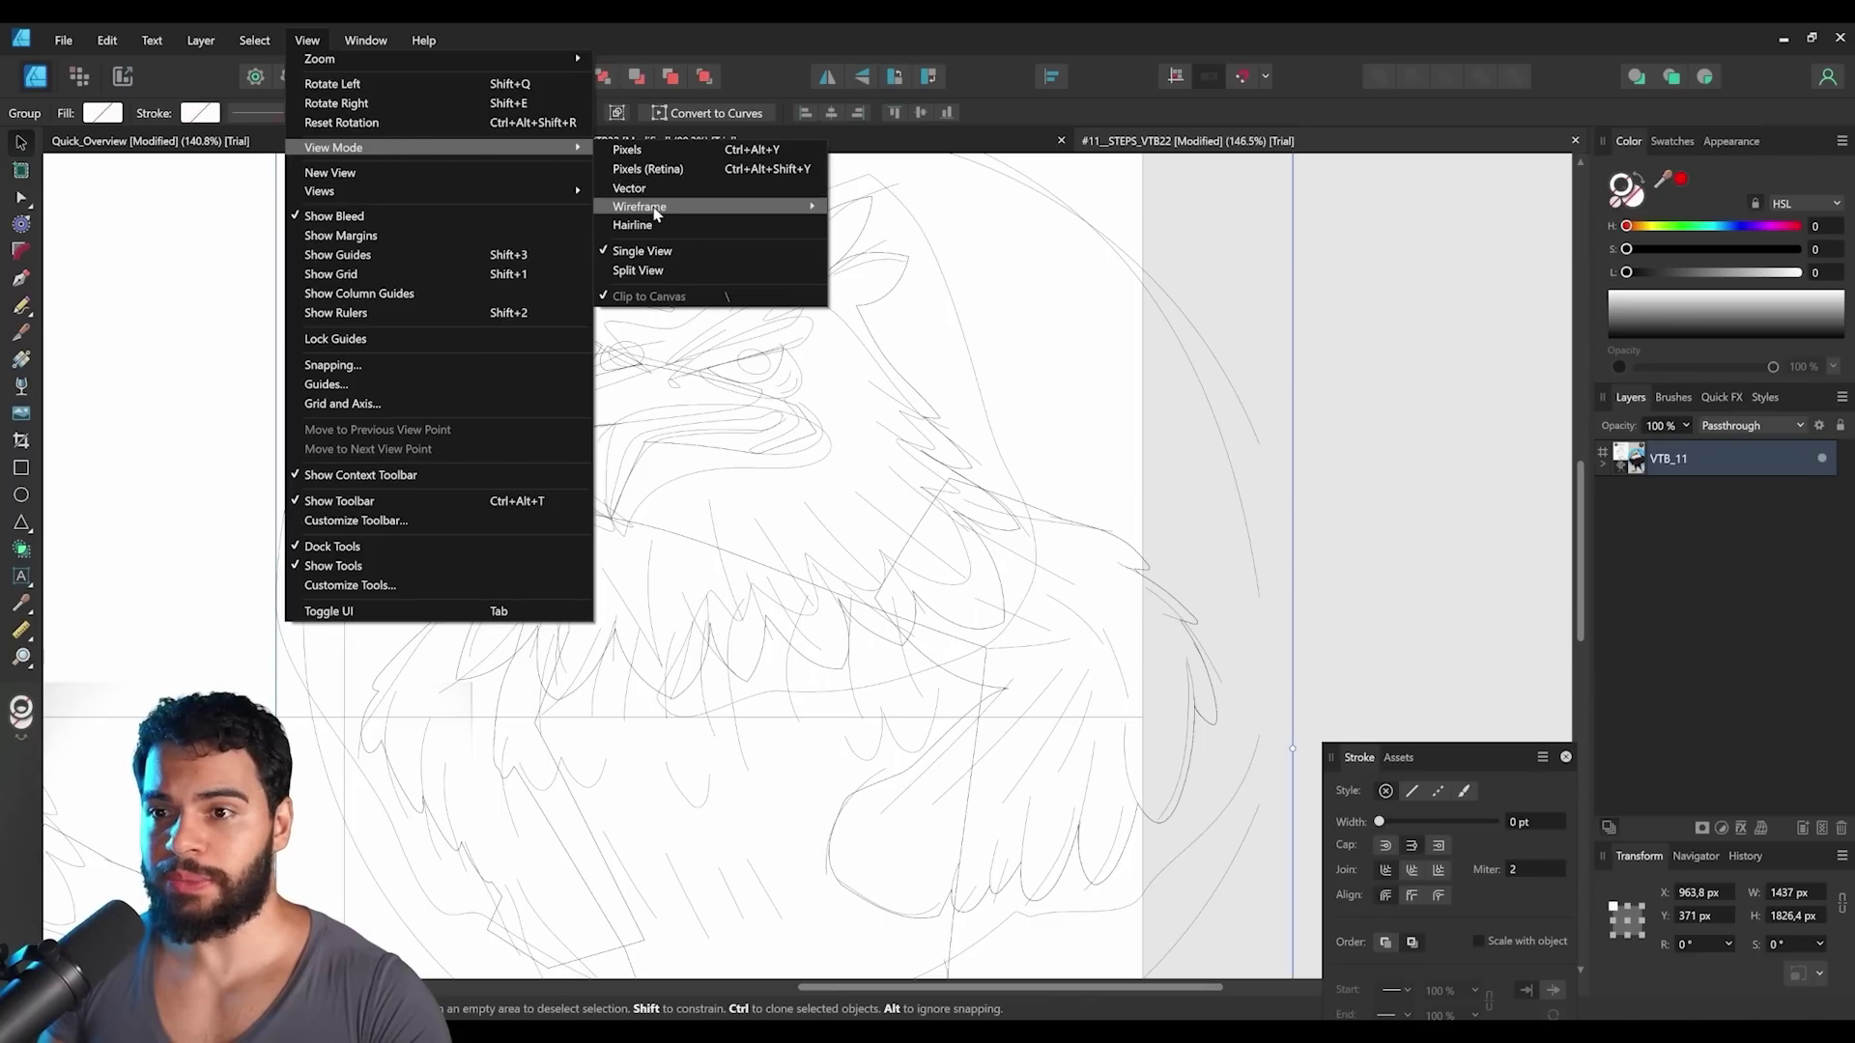
{"action": "mouse_move", "coordinate": [655, 213]}
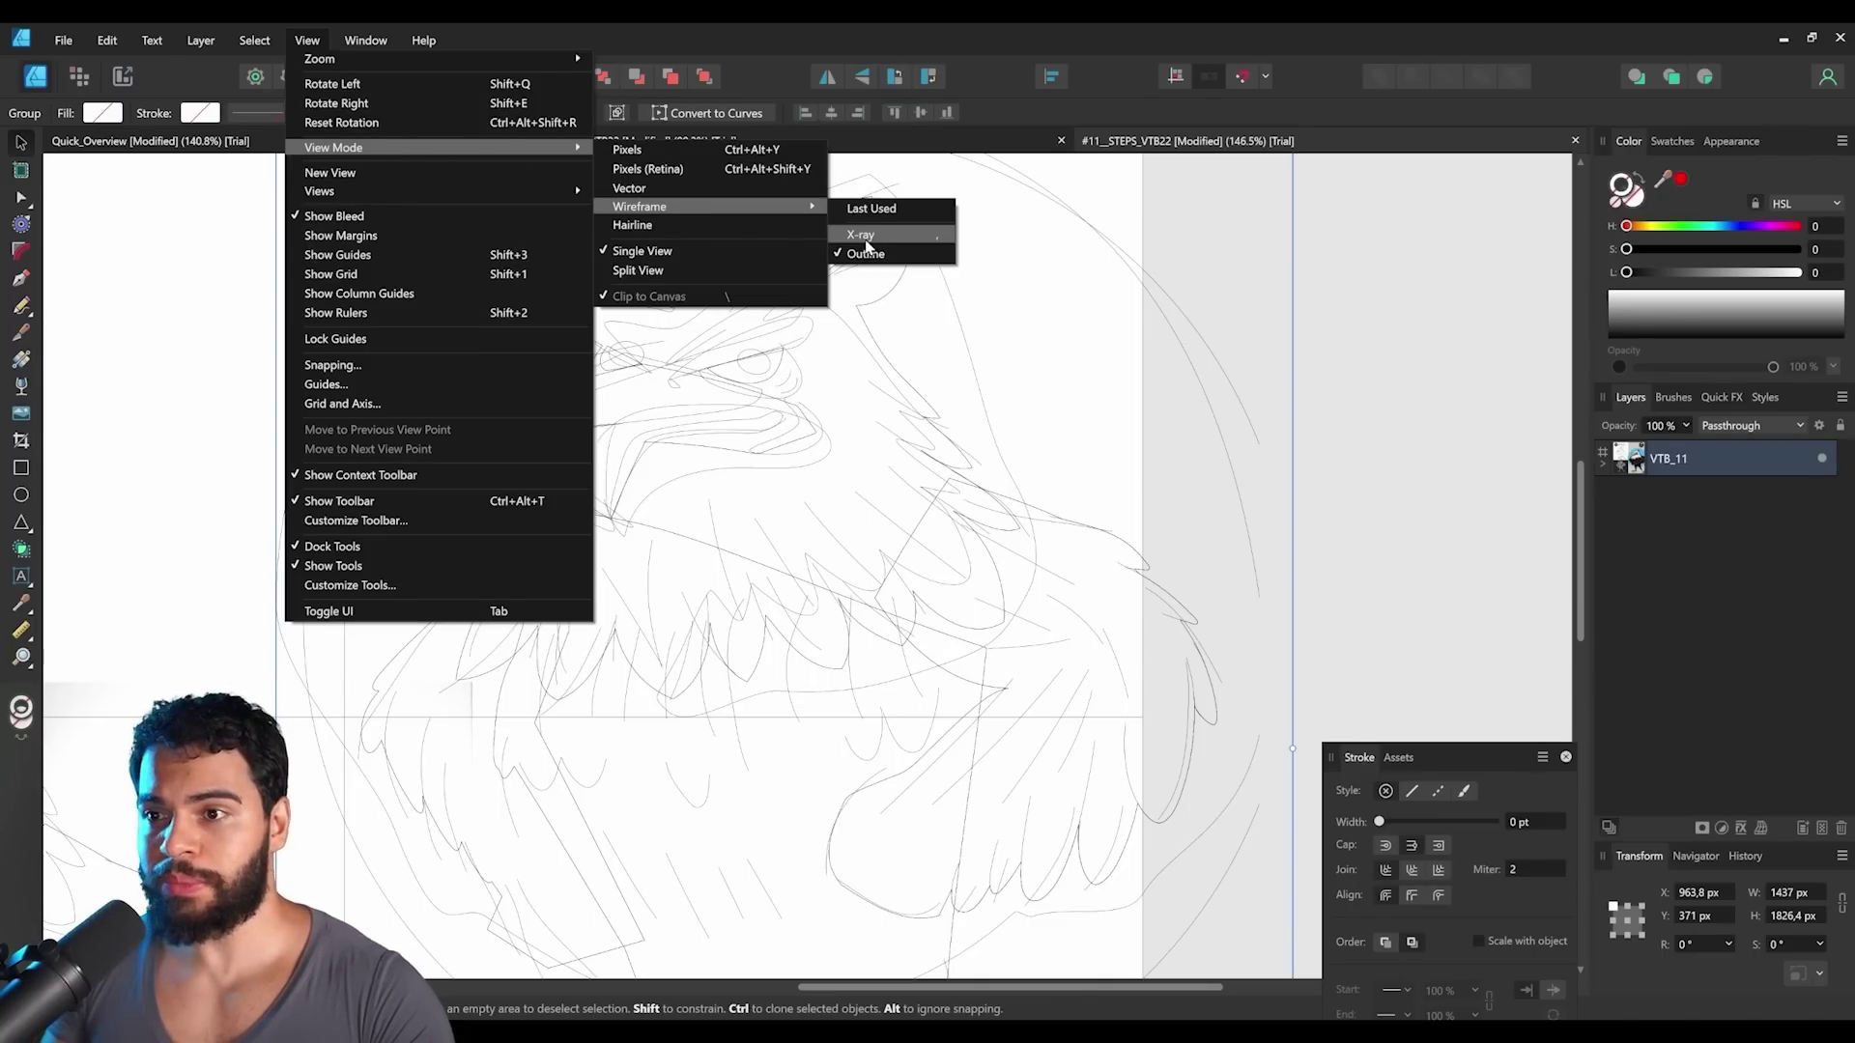
{"action": "left_click", "coordinate": [867, 238]}
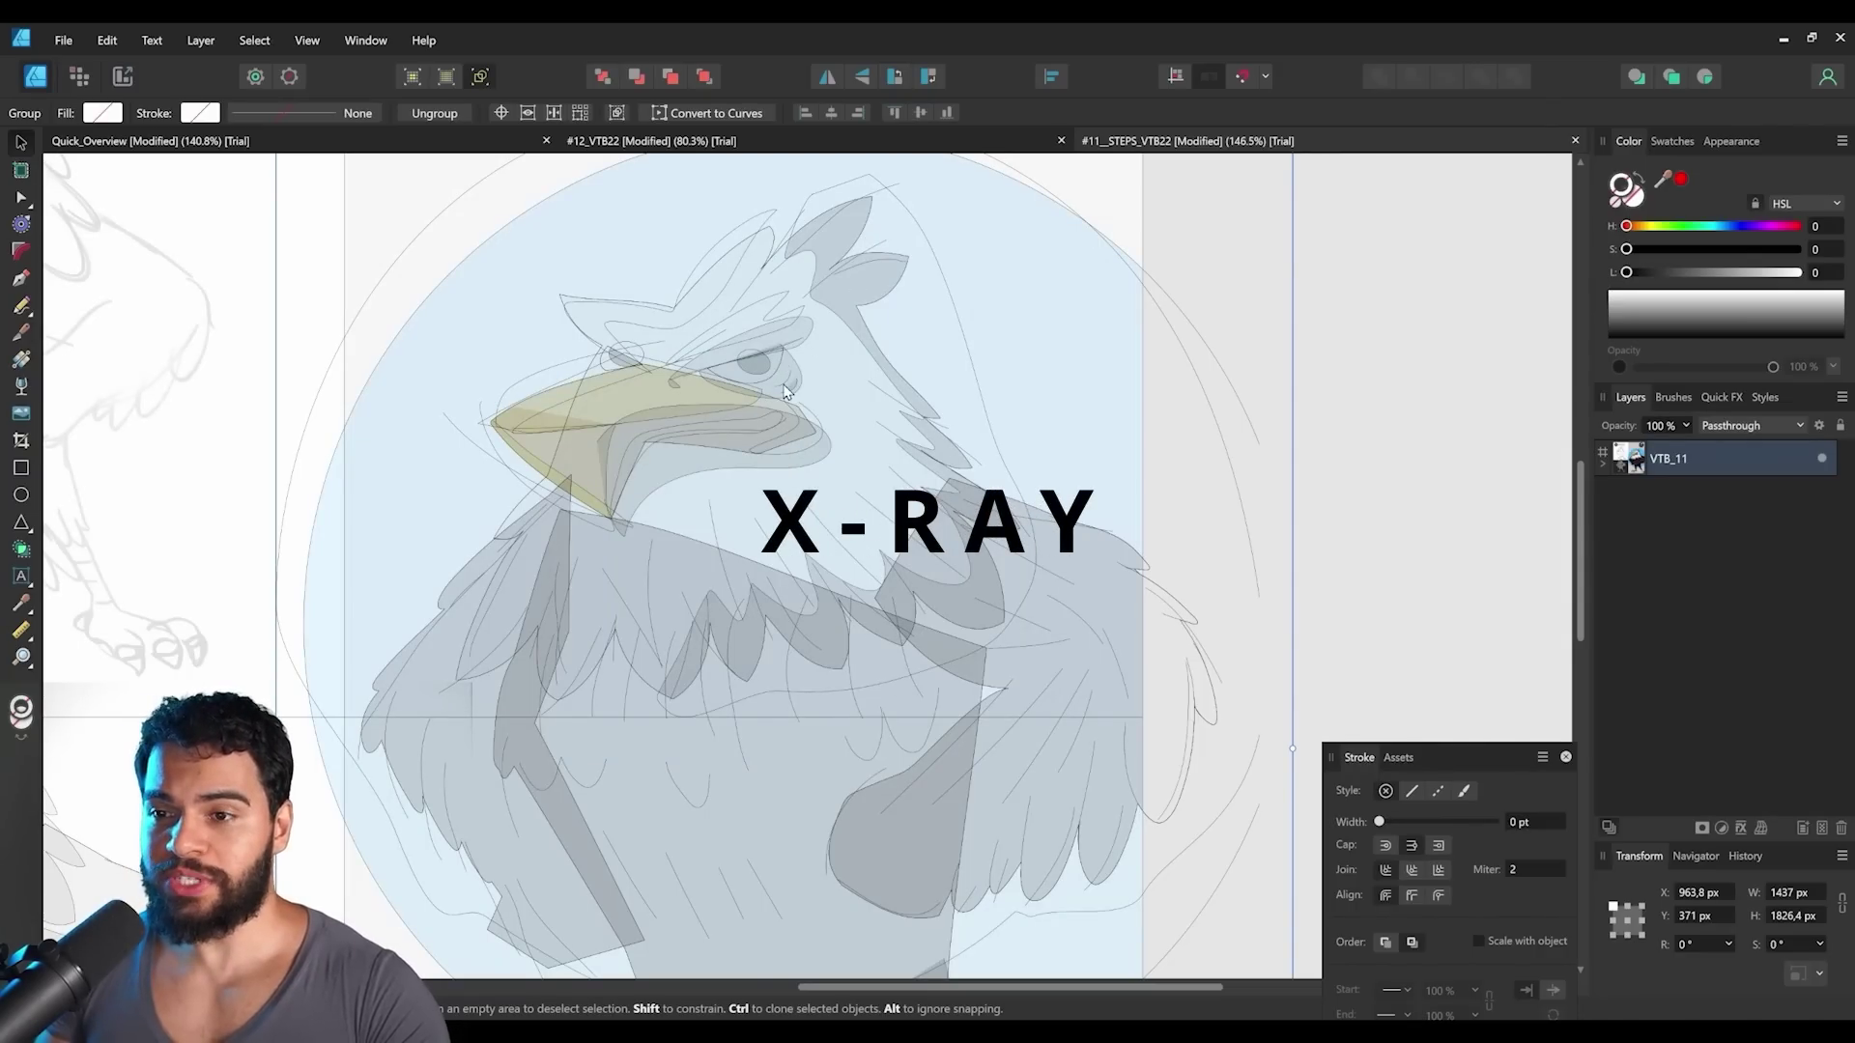
Select individual feather curves and the large head outline of the eagle in the X-ray view.
{"action": "key", "text": "z"}
{"action": "left_click_drag", "start_coordinate": [899, 579], "coordinate": [643, 578]}
{"action": "mouse_move", "coordinate": [793, 527]}
{"action": "left_mouse_down"}
{"action": "mouse_move", "coordinate": [837, 567]}
{"action": "mouse_move", "coordinate": [786, 561]}
{"action": "left_mouse_up"}
{"action": "key", "text": "v"}
{"action": "left_click", "coordinate": [742, 514]}
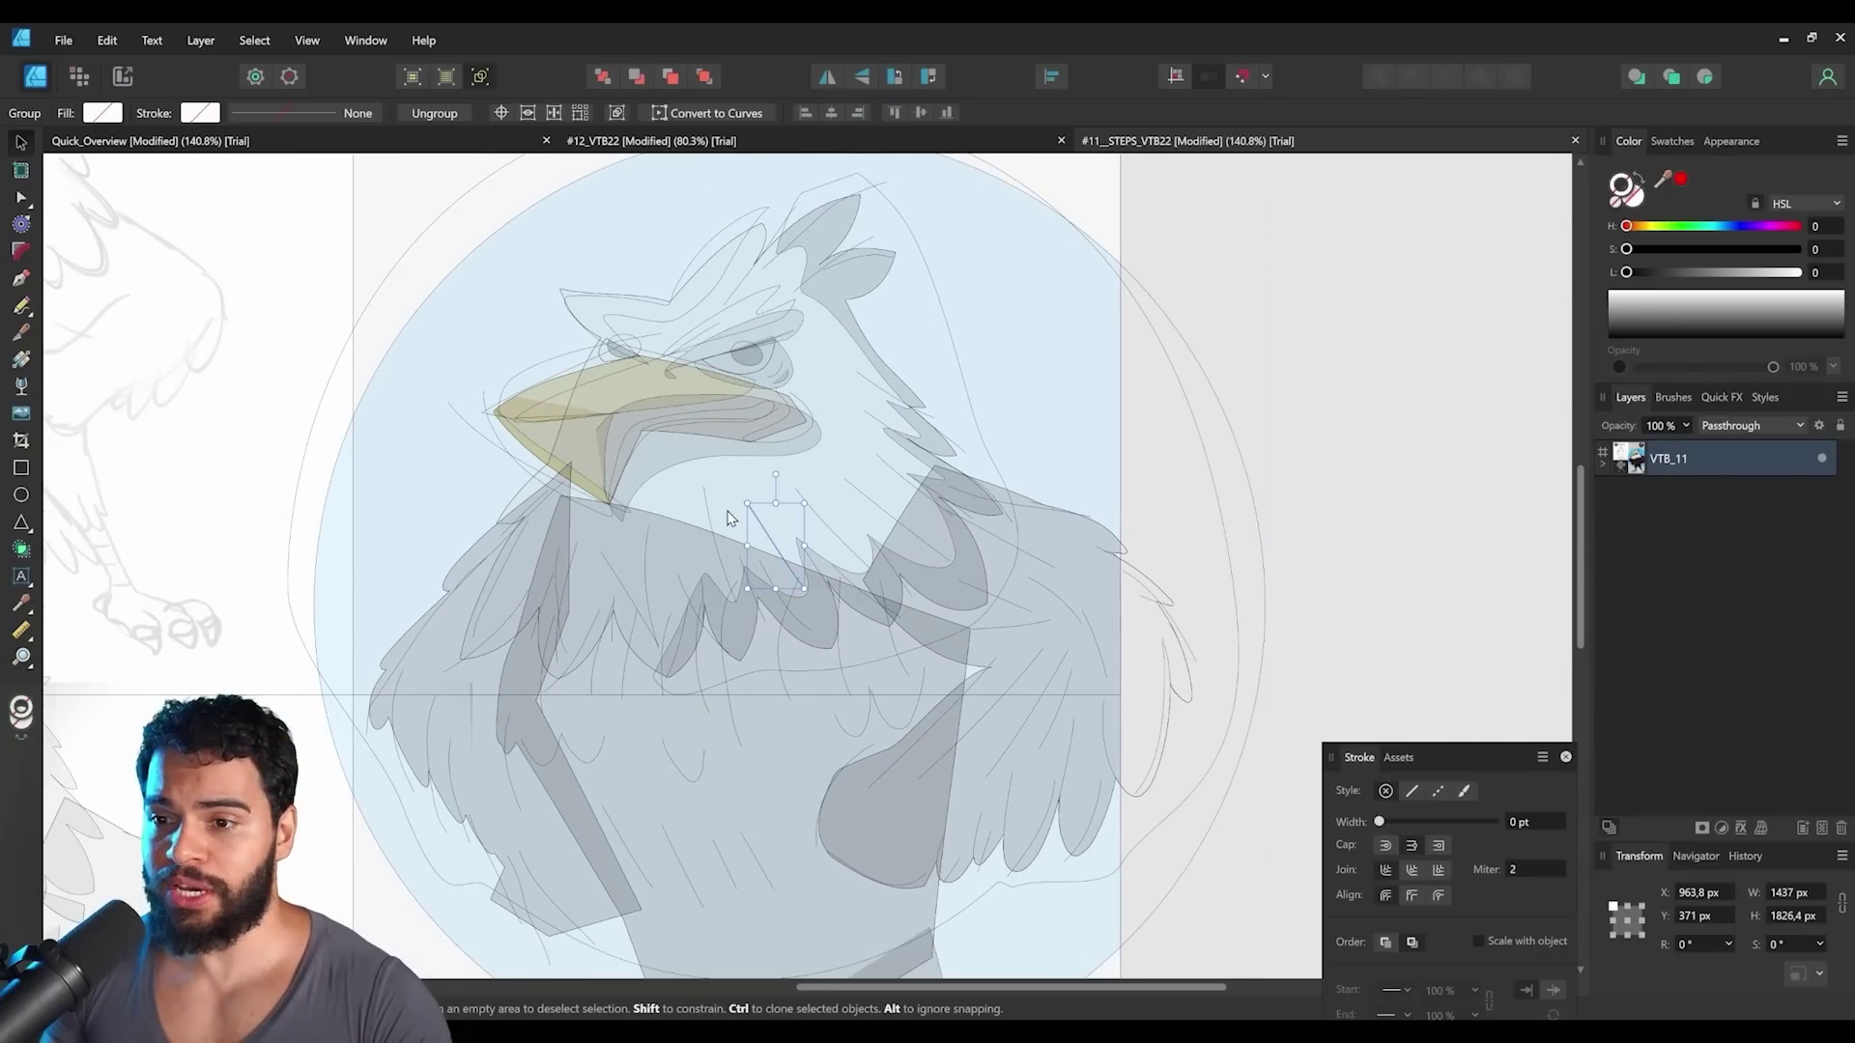
{"action": "left_click", "coordinate": [708, 504]}
{"action": "left_click", "coordinate": [670, 614]}
{"action": "left_click", "coordinate": [741, 648]}
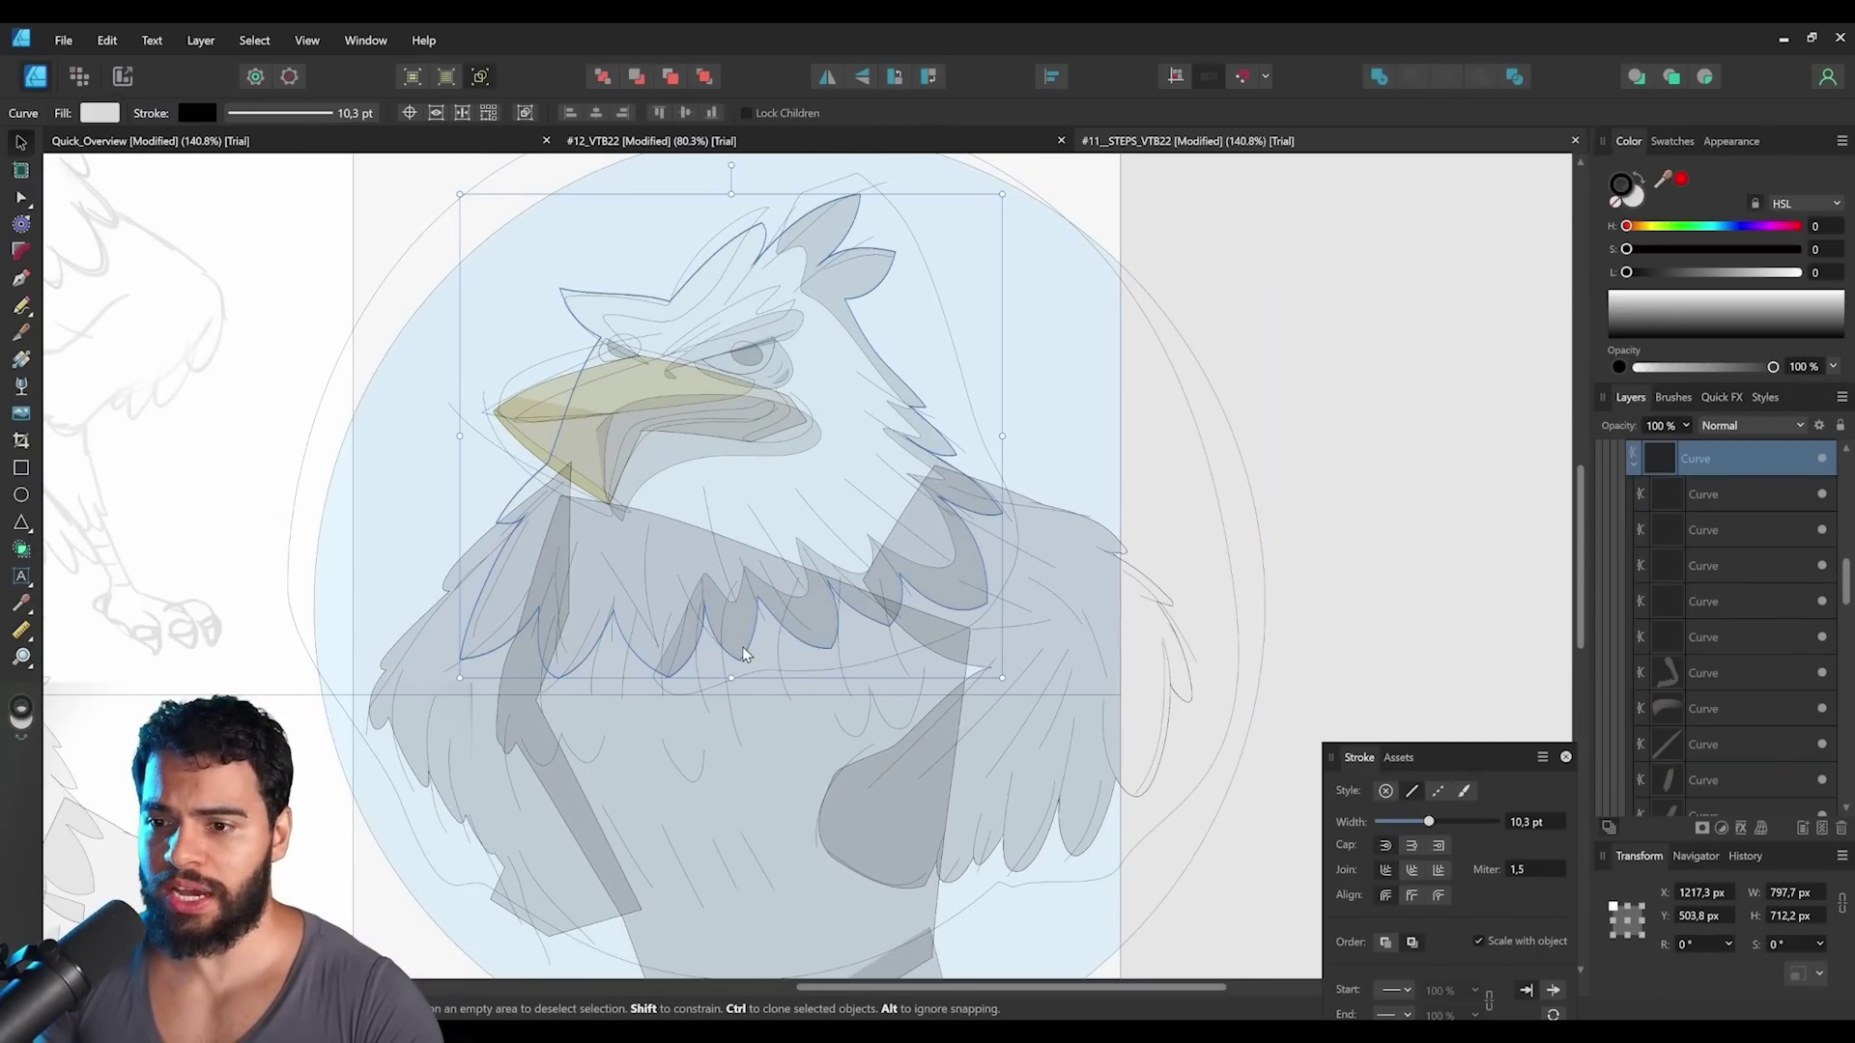
Try to move the selected head outline of the eagle aside and undo the change.
{"action": "key", "text": "a"}
{"action": "key", "text": "v"}
{"action": "left_click_drag", "start_coordinate": [764, 542], "coordinate": [1064, 685]}
{"action": "key", "text": "ctrl+z"}
Select the overlapping curves of the eagle's beak and head to inspect them in the X-ray view.
{"action": "left_click_drag", "start_coordinate": [684, 458], "coordinate": [712, 506]}
{"action": "left_click_drag", "start_coordinate": [646, 434], "coordinate": [660, 449]}
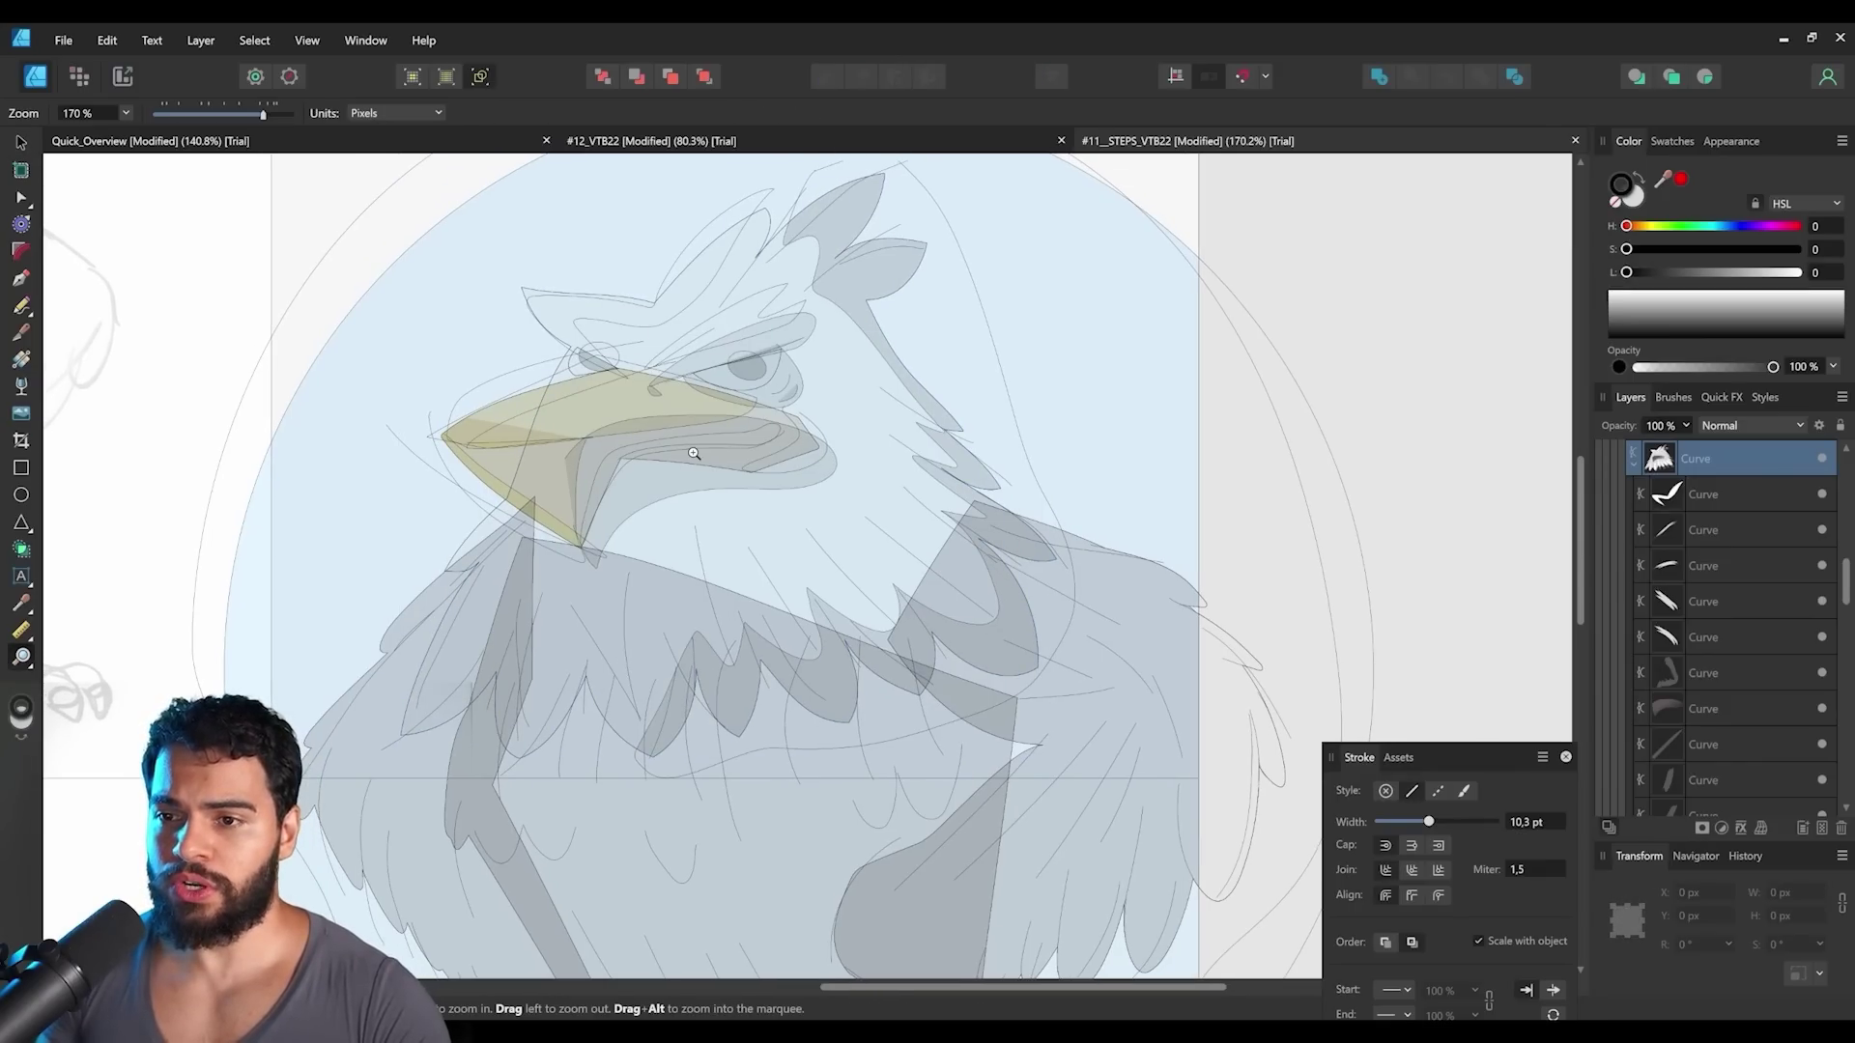
{"action": "scroll", "coordinate": [574, 398], "scroll_direction": "up", "scroll_amount": 1}
{"action": "left_click", "coordinate": [572, 397]}
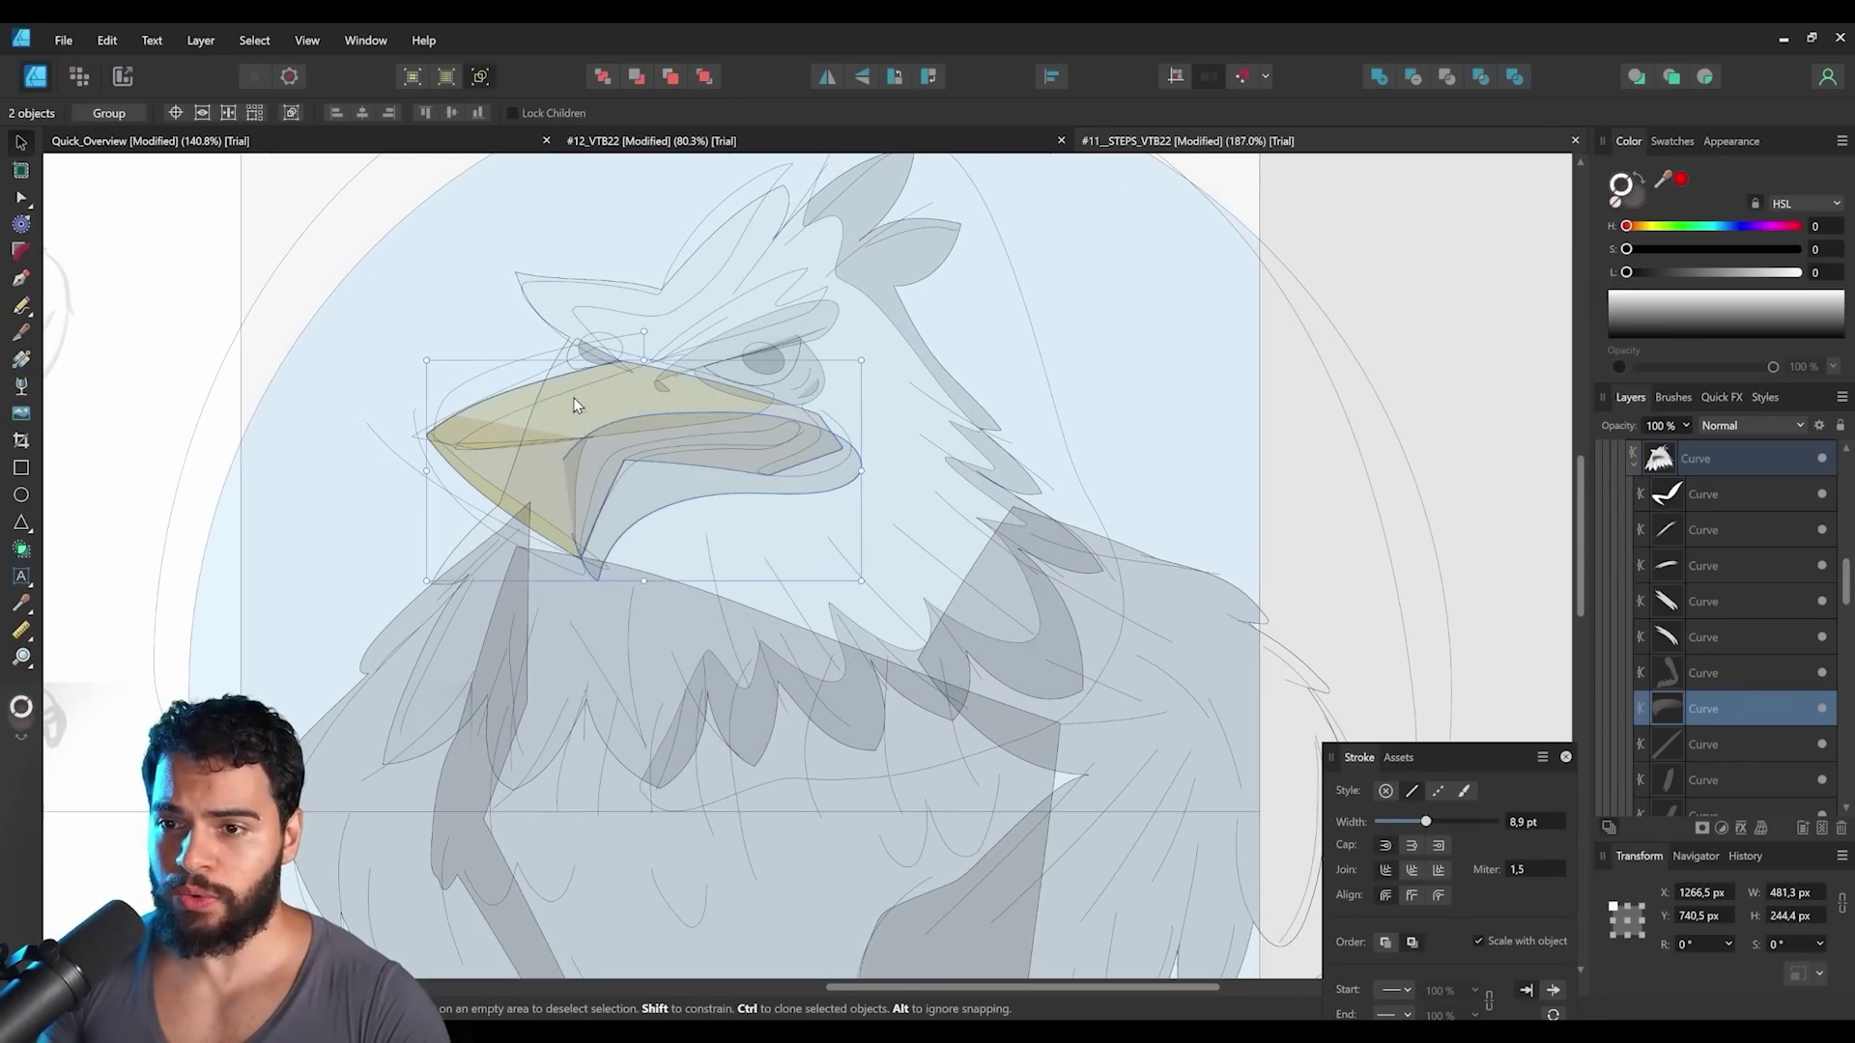
{"action": "left_click", "coordinate": [802, 448]}
{"action": "left_click", "coordinate": [685, 482]}
{"action": "left_click", "coordinate": [720, 439], "text": "shift"}
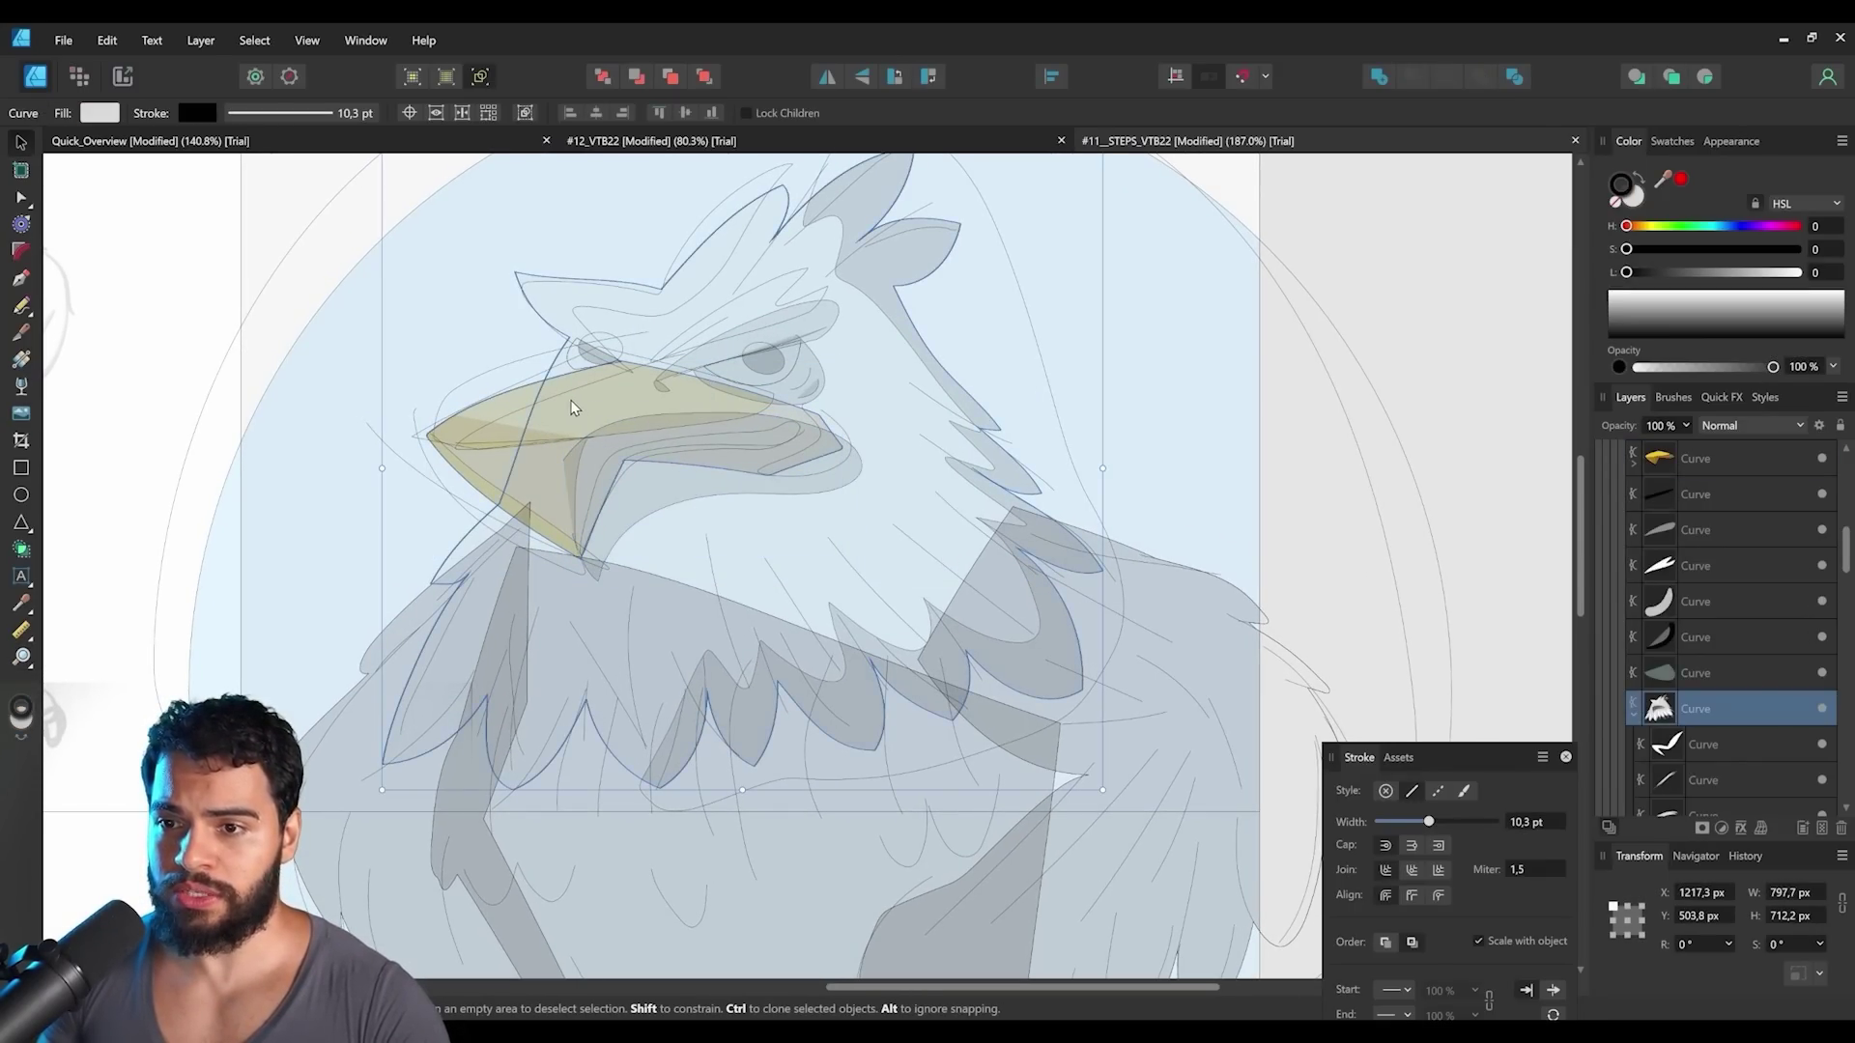
Select the VECTOR group among the layers and turn off the wireframe view to show the normal artwork.
{"action": "key", "text": "z"}
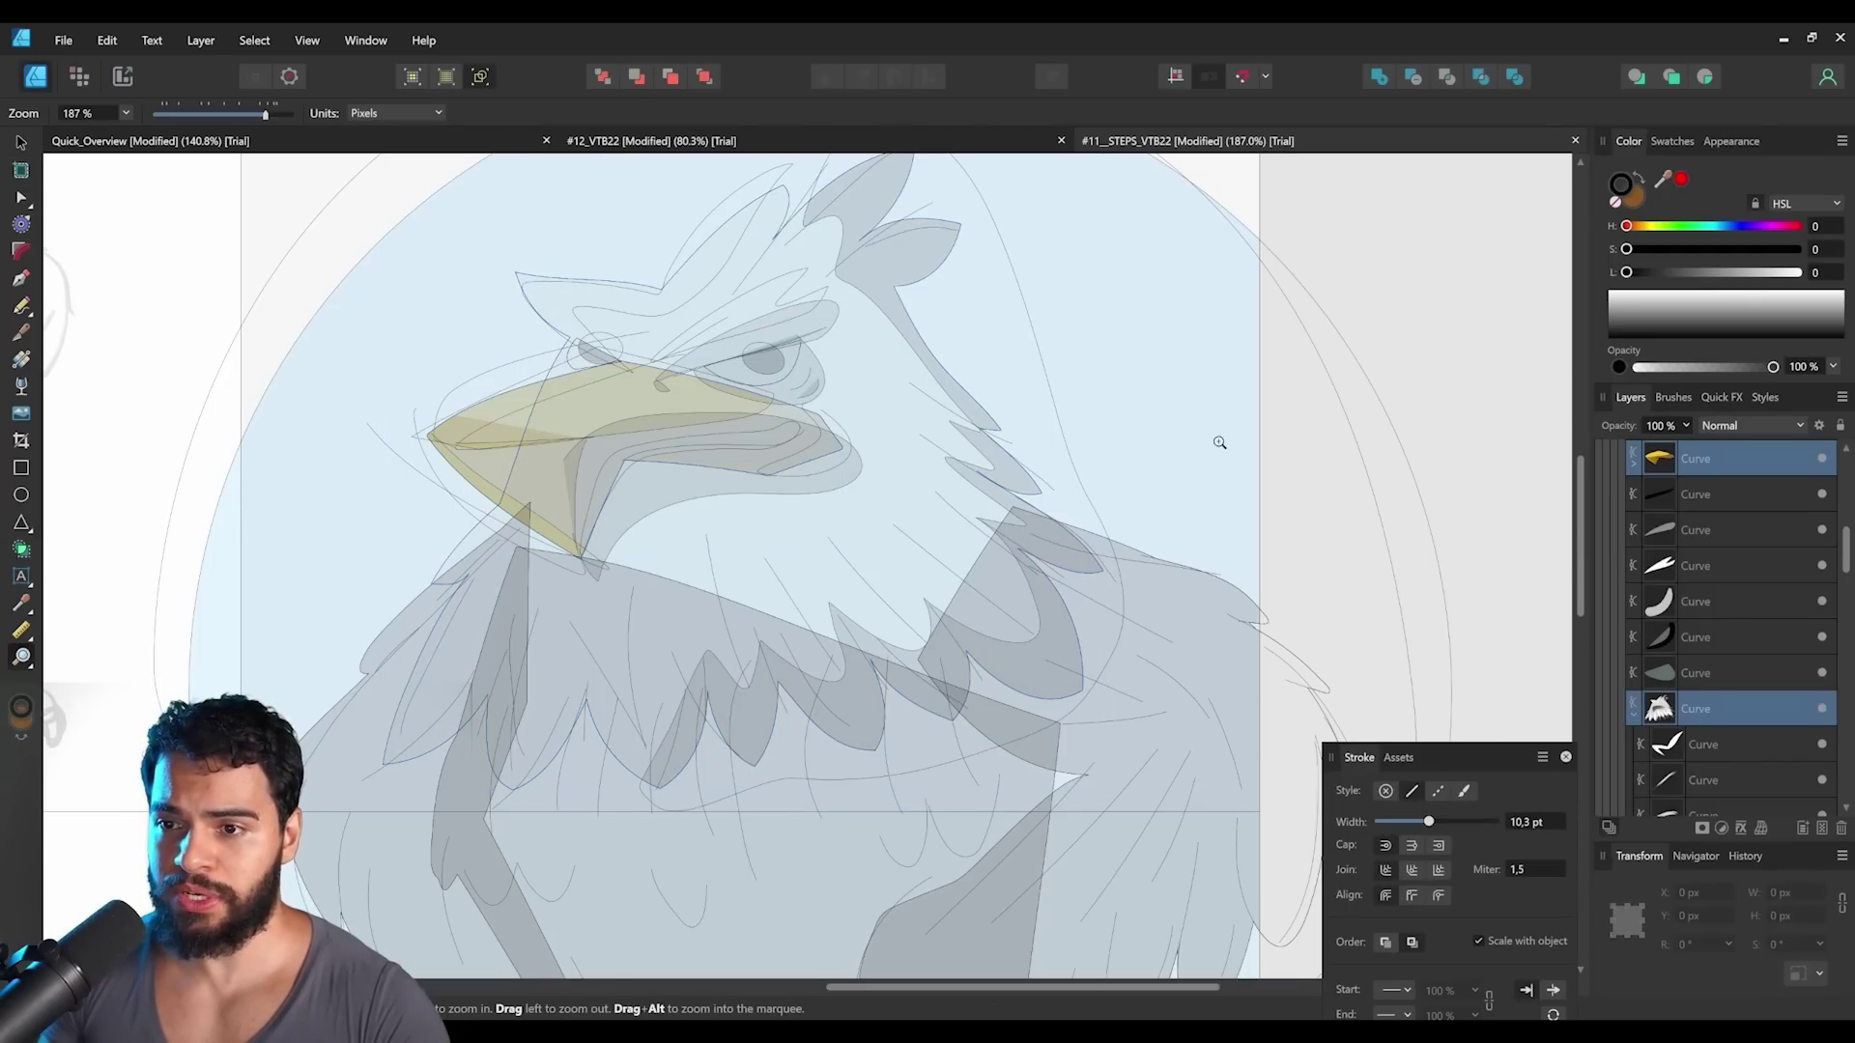
{"action": "scroll", "coordinate": [1705, 531], "scroll_direction": "up", "scroll_amount": 3}
{"action": "left_click", "coordinate": [1706, 562]}
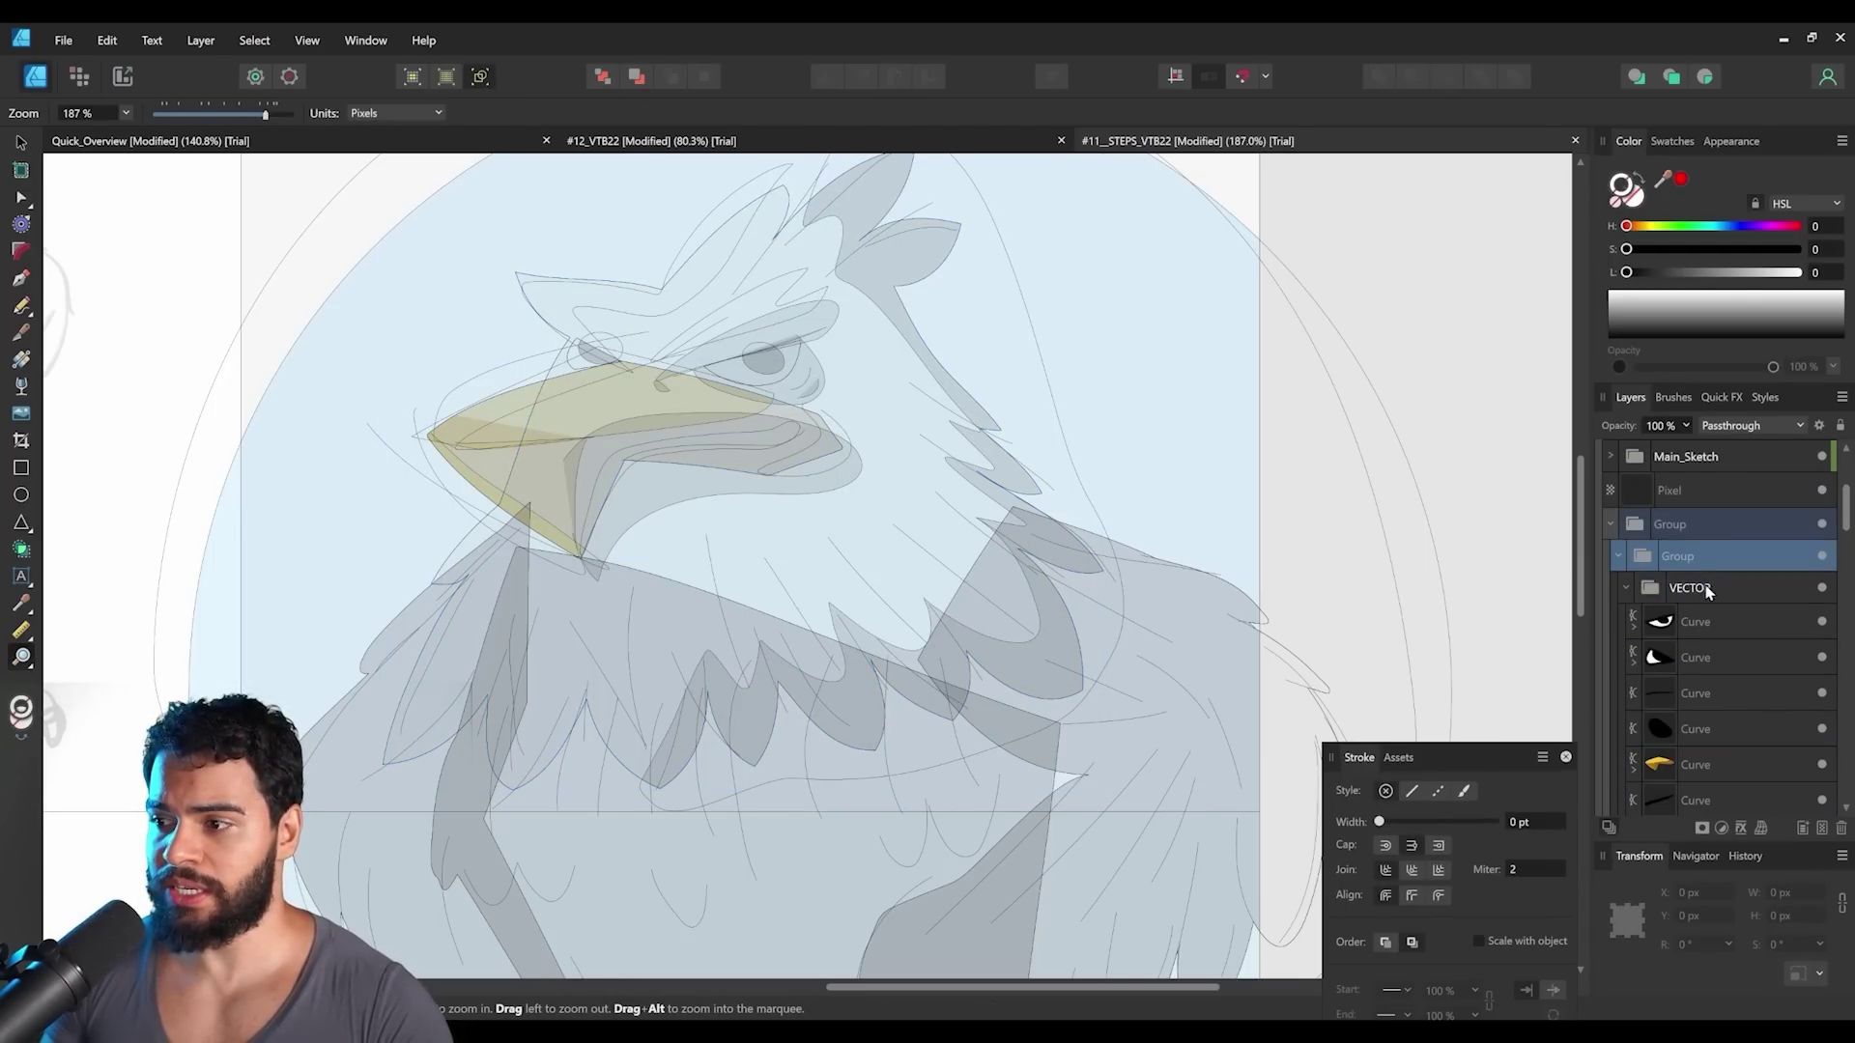
{"action": "left_click", "coordinate": [1707, 586]}
{"action": "left_click", "coordinate": [476, 81]}
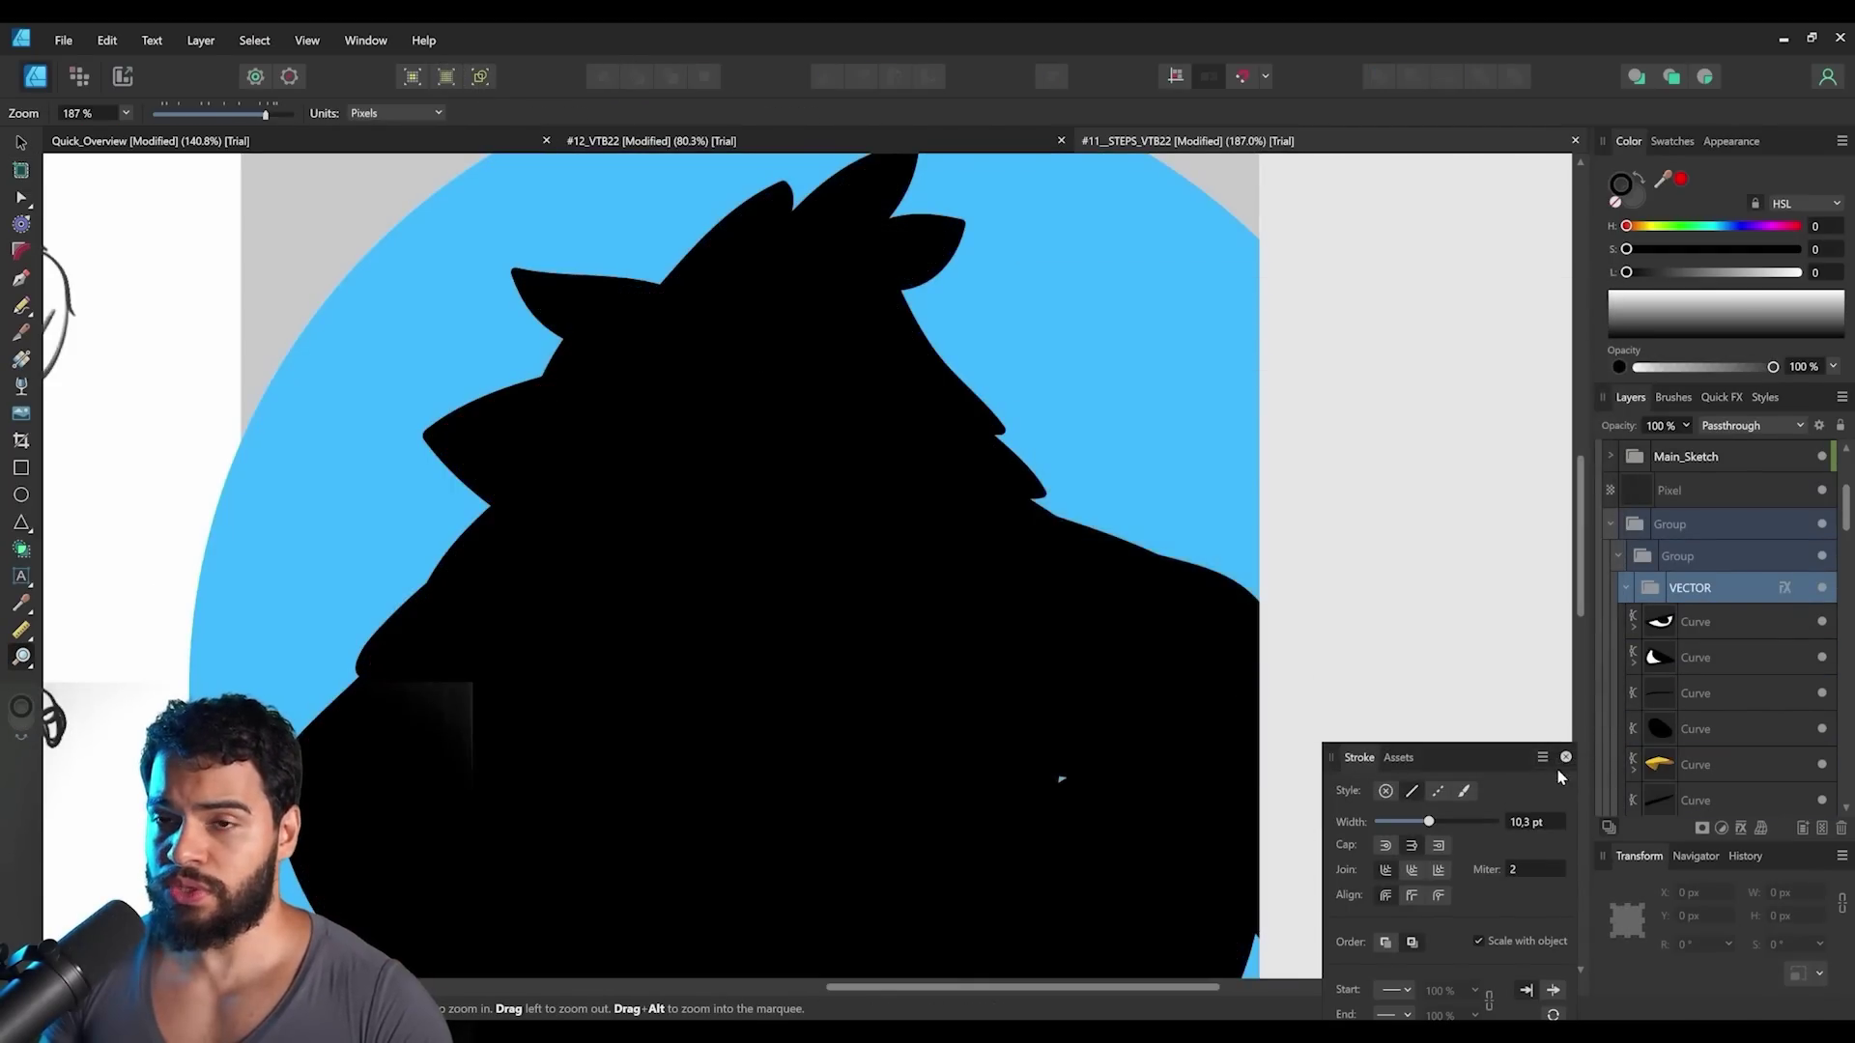
{"action": "left_click", "coordinate": [488, 81]}
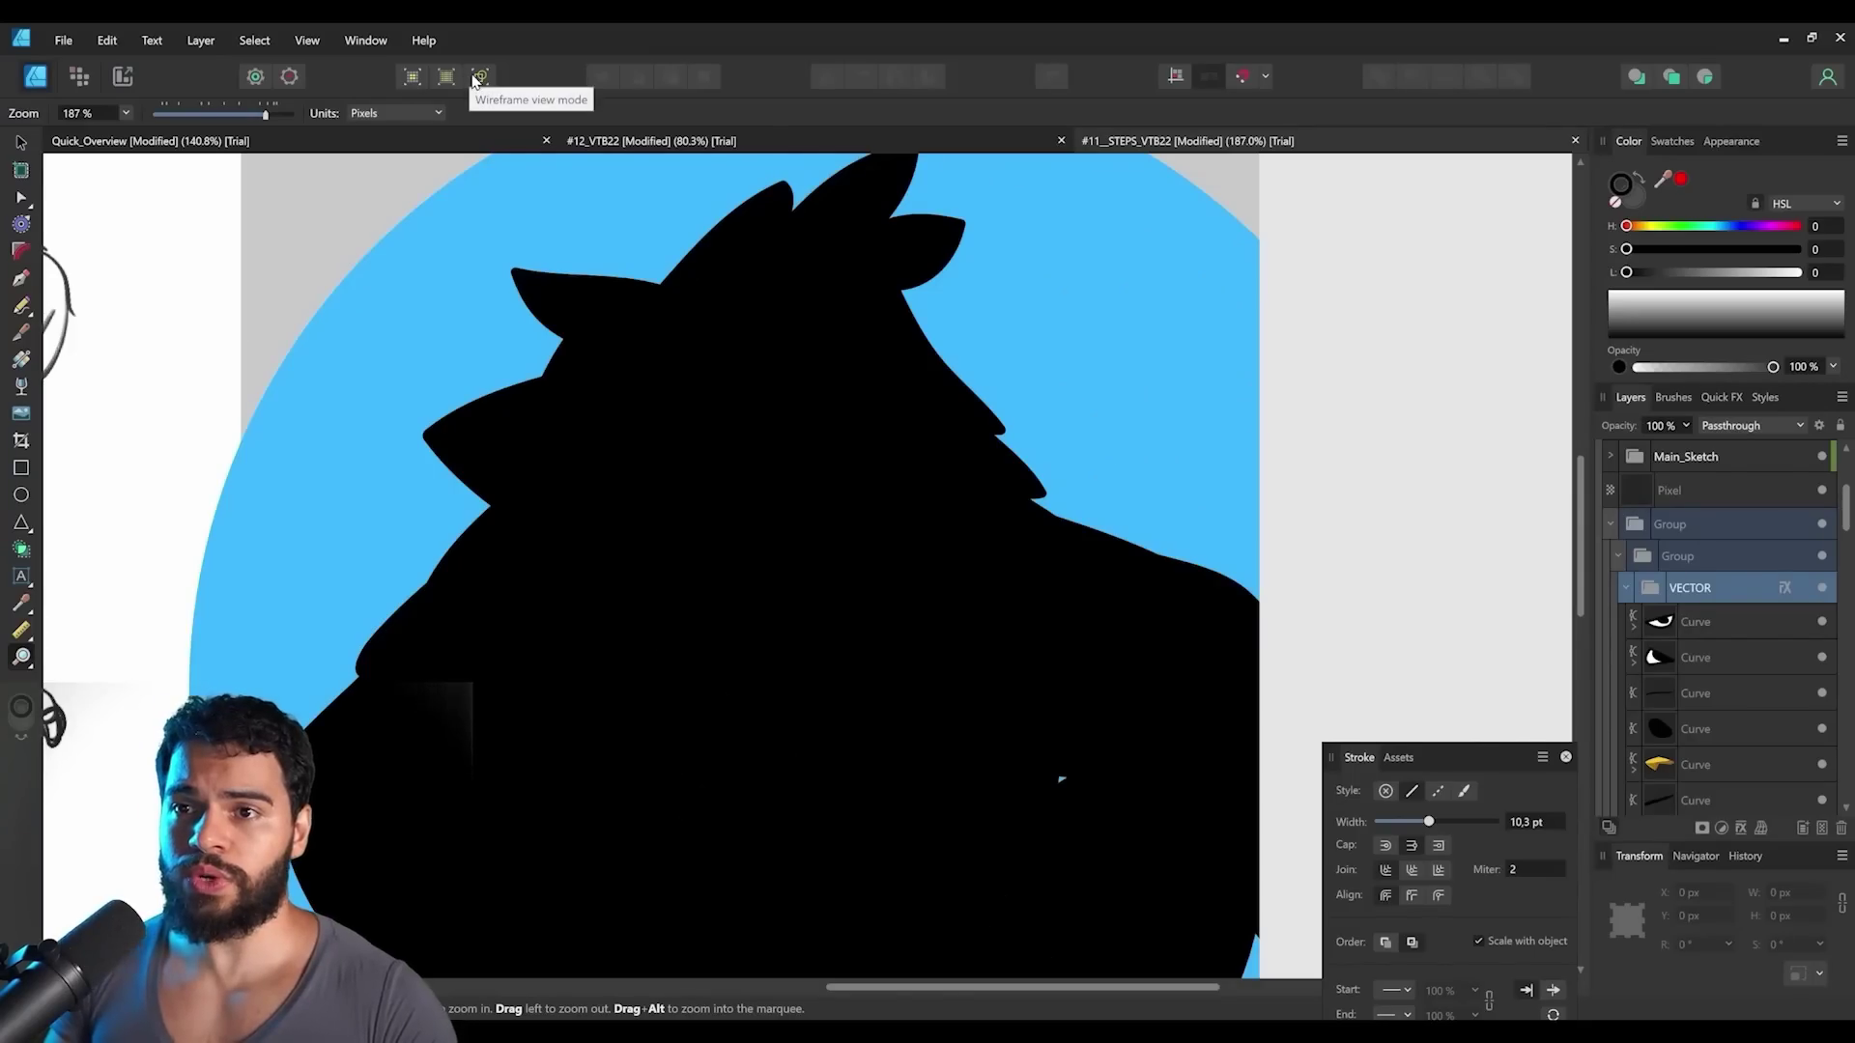
{"action": "left_click", "coordinate": [478, 76]}
Switch the eagle illustration's view mode to Hairline.
{"action": "left_click", "coordinate": [306, 39]}
{"action": "mouse_move", "coordinate": [366, 150]}
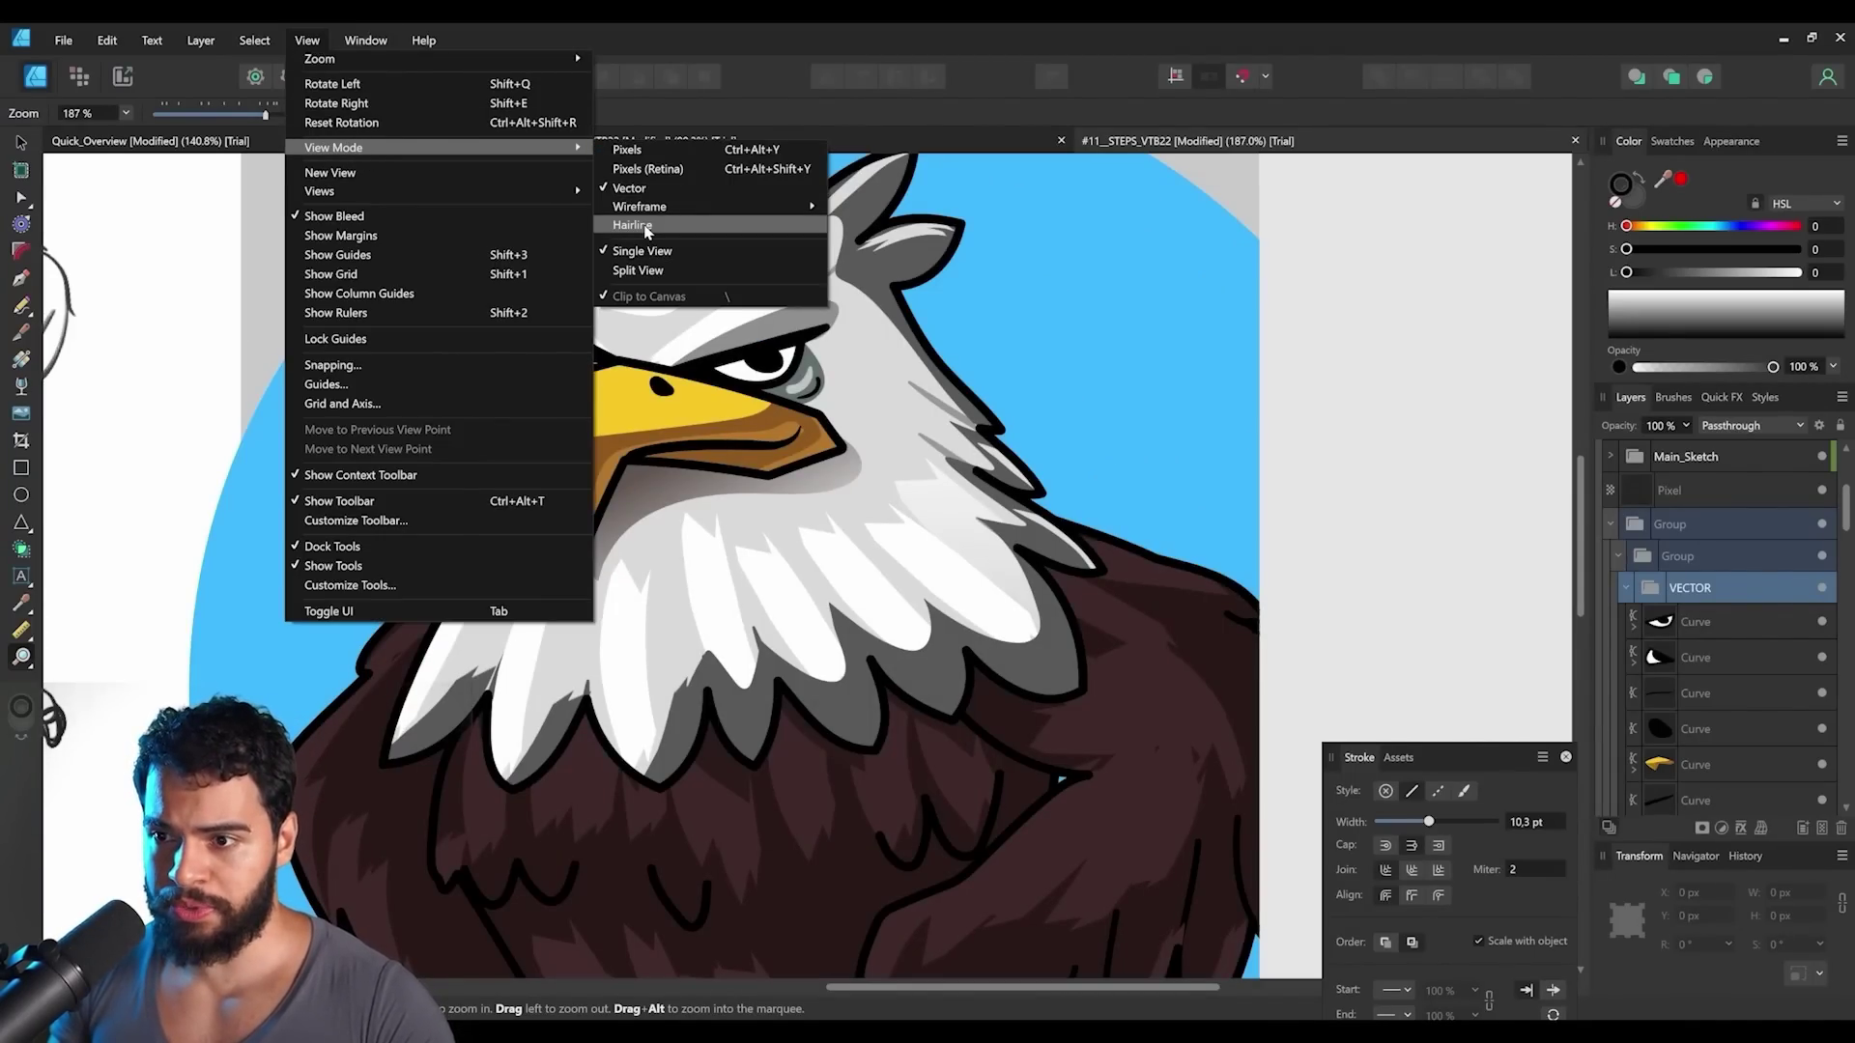
{"action": "left_click", "coordinate": [643, 225]}
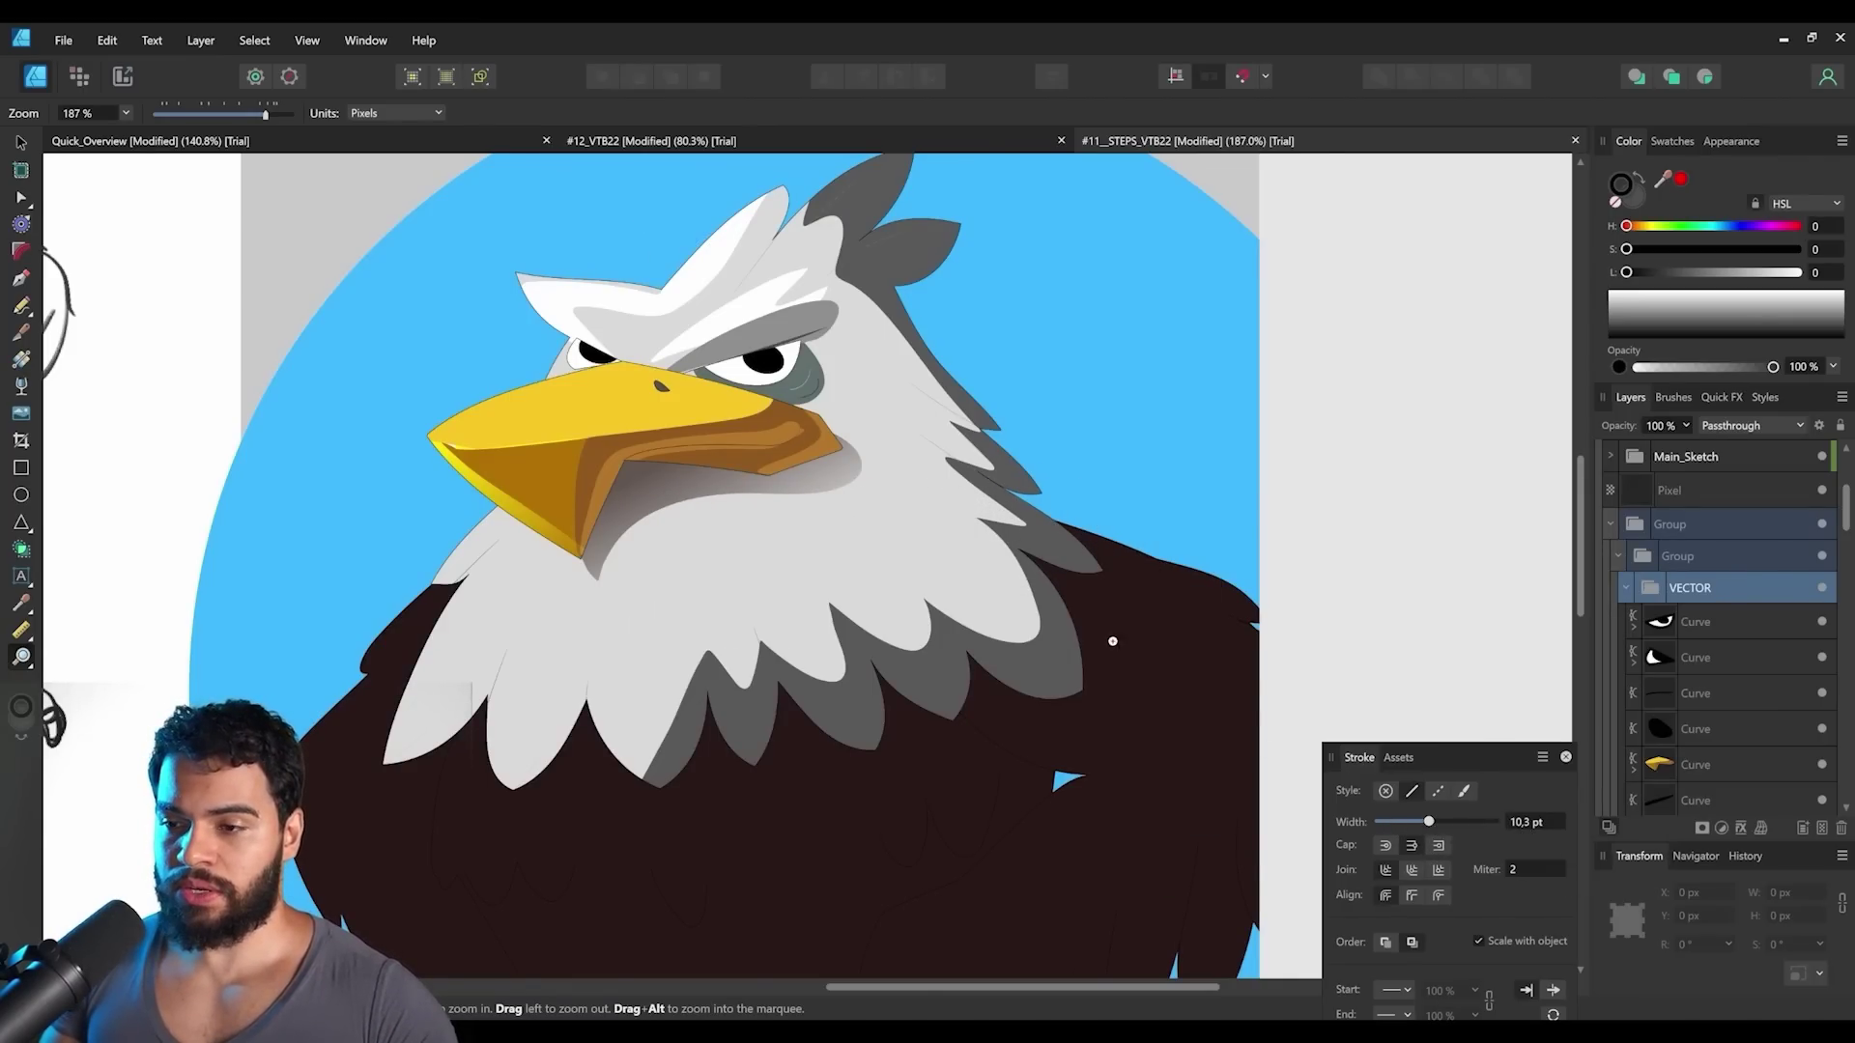
Select a thin feather line on the eagle's head in the Hairline view and raise its stroke width slightly.
{"action": "left_click_drag", "start_coordinate": [787, 425], "coordinate": [957, 584]}
{"action": "left_click_drag", "start_coordinate": [830, 497], "coordinate": [223, 576]}
{"action": "left_click_drag", "start_coordinate": [886, 627], "coordinate": [1064, 617]}
{"action": "key", "text": "v"}
{"action": "left_click", "coordinate": [790, 690], "text": "ctrl"}
{"action": "key", "text": "ctrl+space"}
{"action": "left_click_drag", "start_coordinate": [797, 701], "coordinate": [1161, 668]}
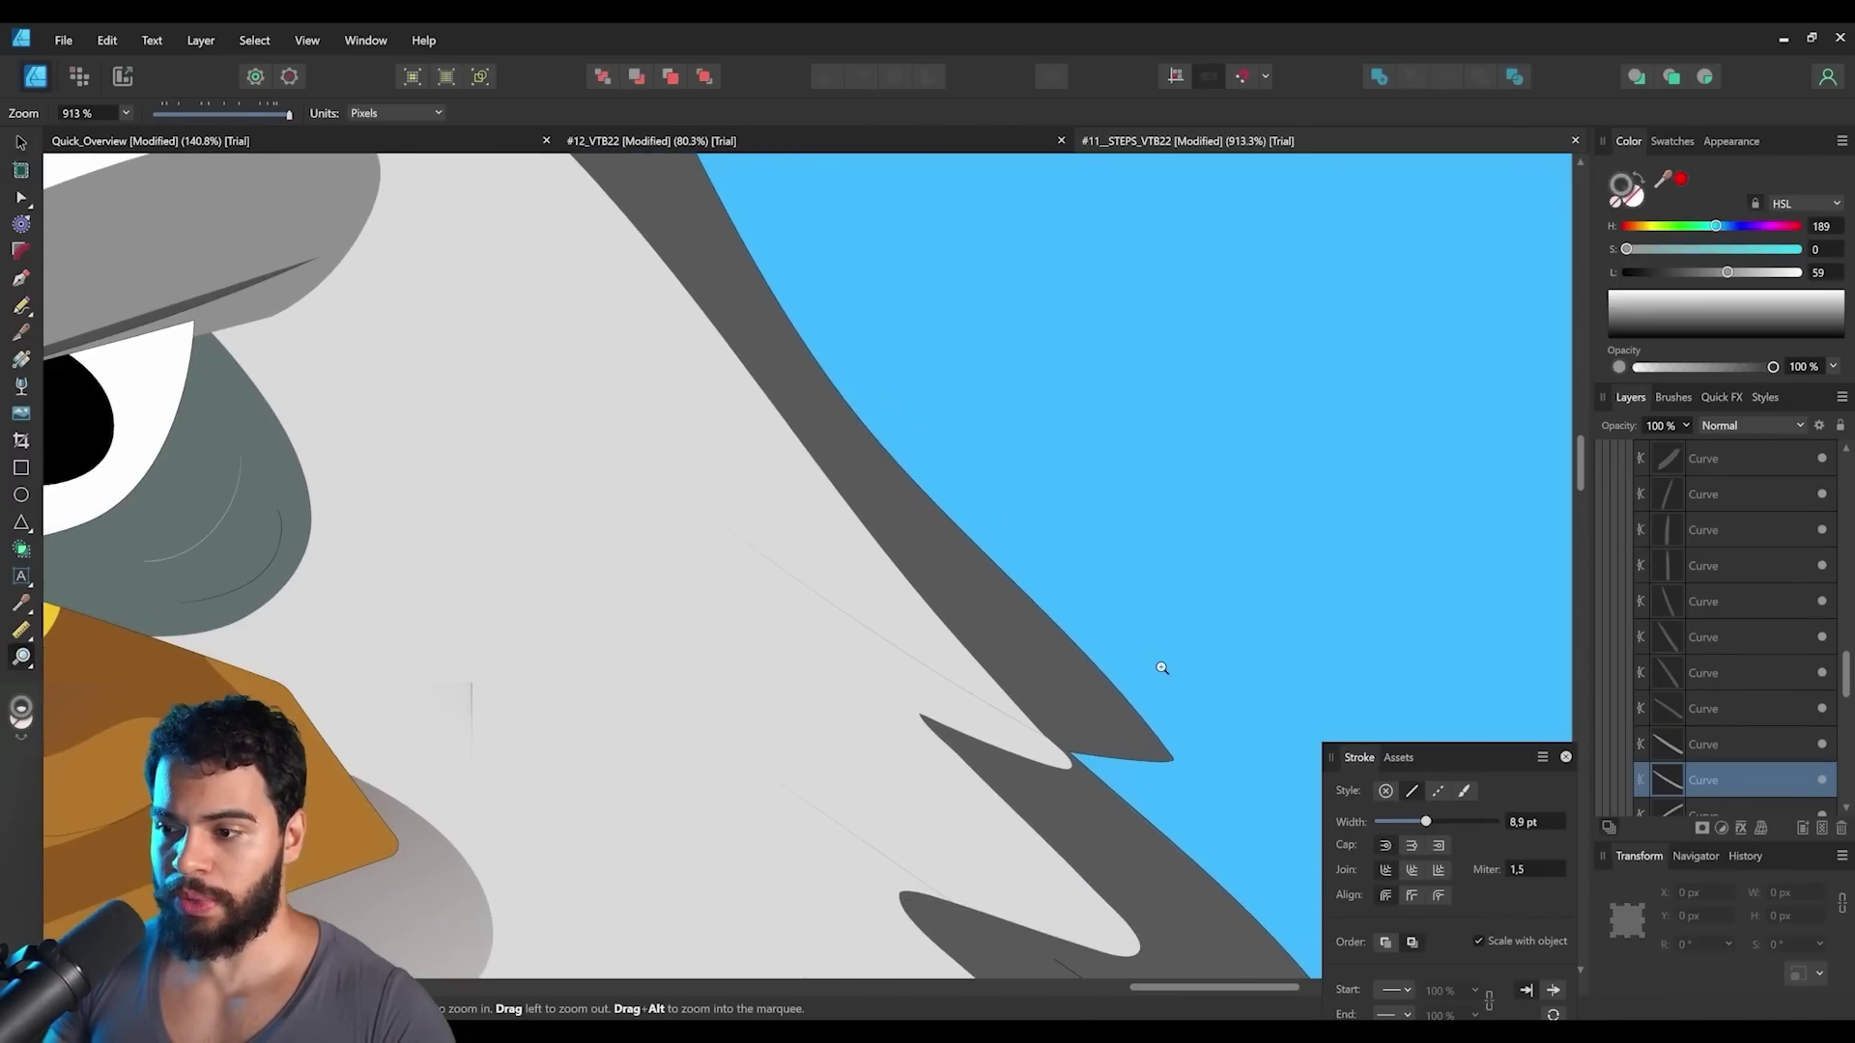
{"action": "left_click_drag", "start_coordinate": [1439, 824], "coordinate": [1445, 824]}
{"action": "mouse_move", "coordinate": [814, 607]}
{"action": "left_mouse_down"}
{"action": "mouse_move", "coordinate": [646, 600]}
{"action": "mouse_move", "coordinate": [676, 536]}
{"action": "mouse_move", "coordinate": [599, 493]}
{"action": "mouse_move", "coordinate": [719, 454]}
{"action": "left_mouse_up"}
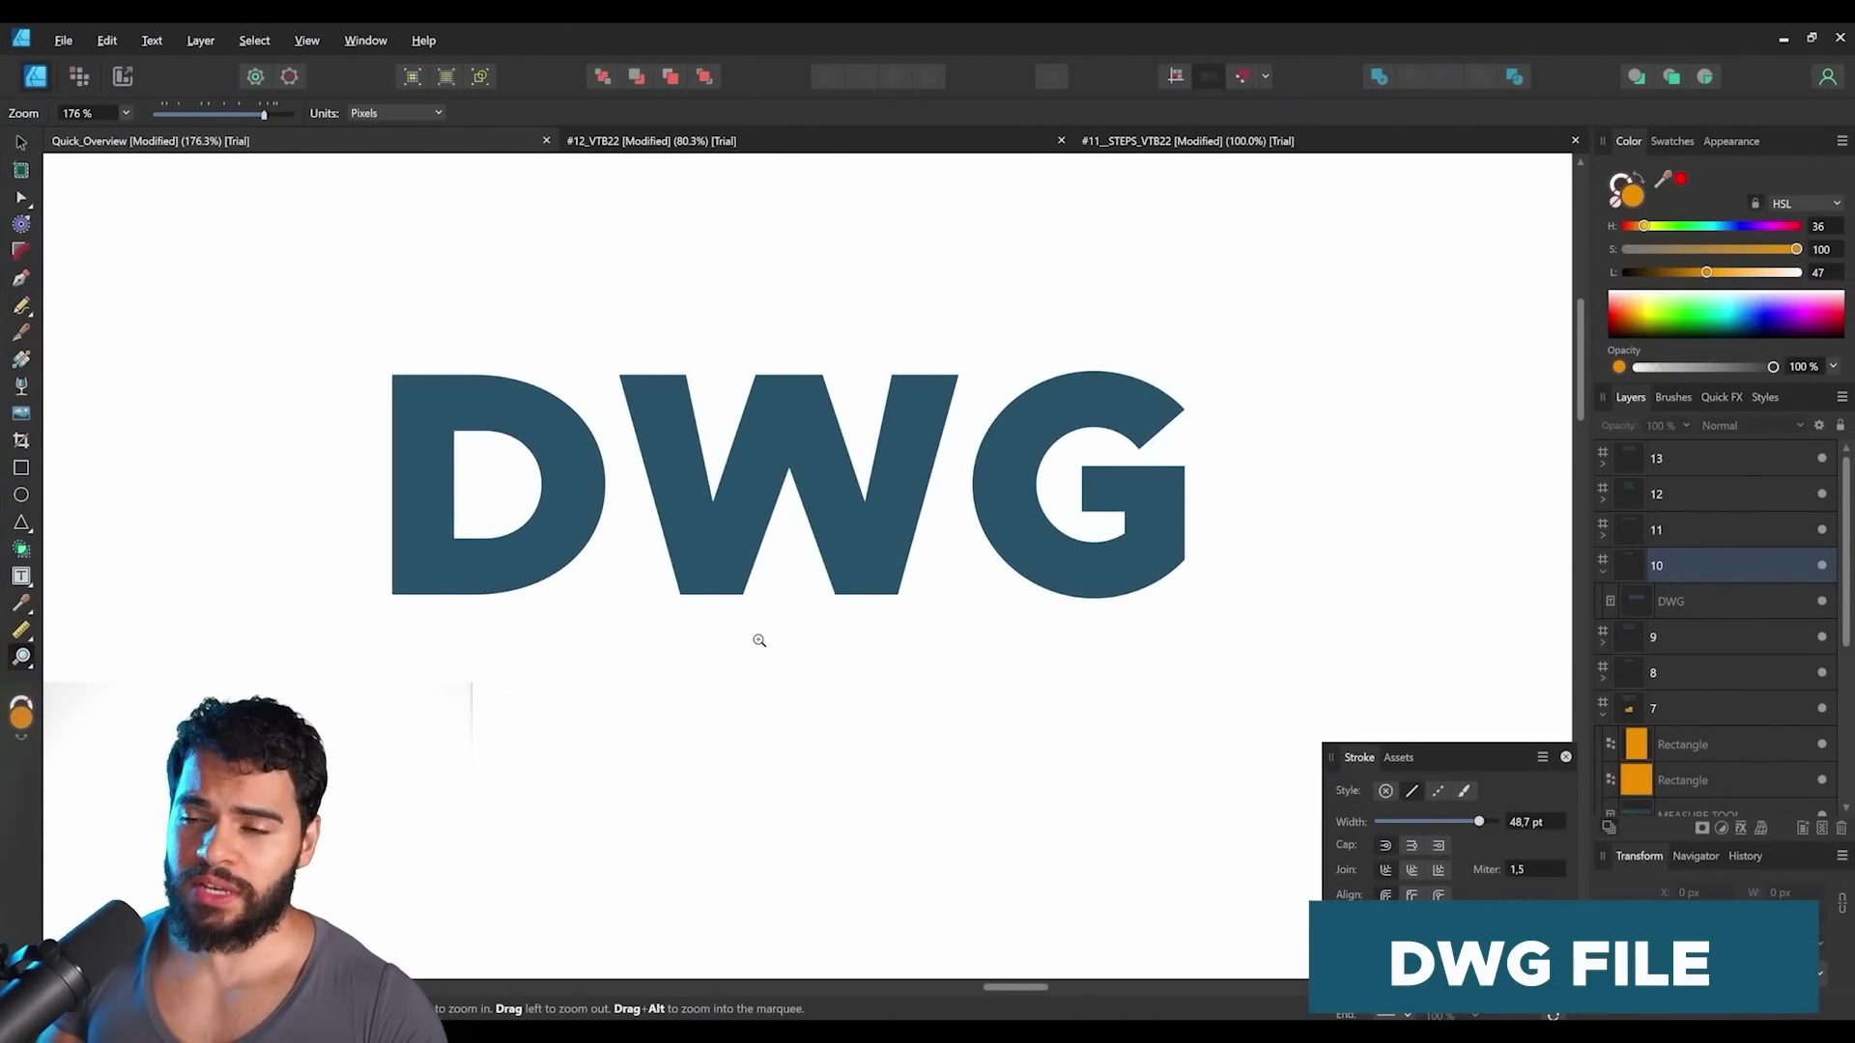
Import public-lighting.dwg with all pages at 144 DPI, leaving the removal of hidden items off.
{"action": "key", "text": "alt+Tab"}
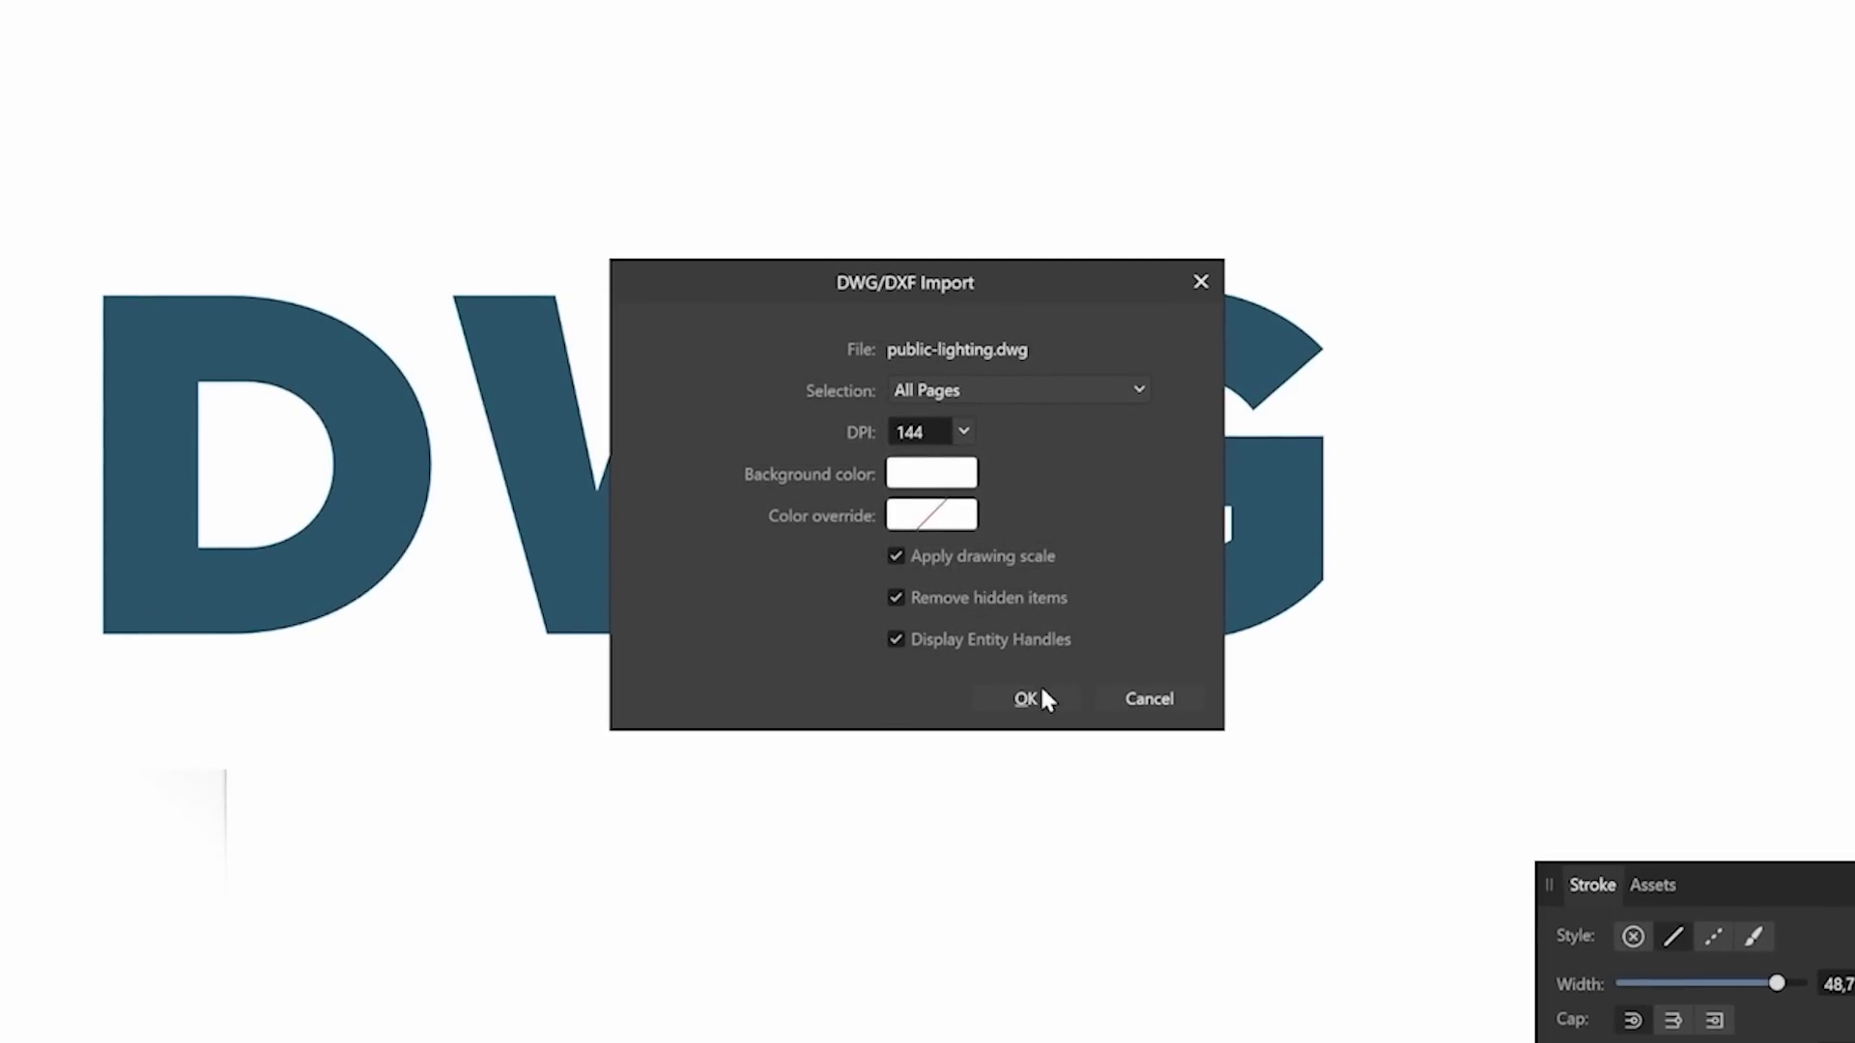
{"action": "left_click", "coordinate": [896, 640]}
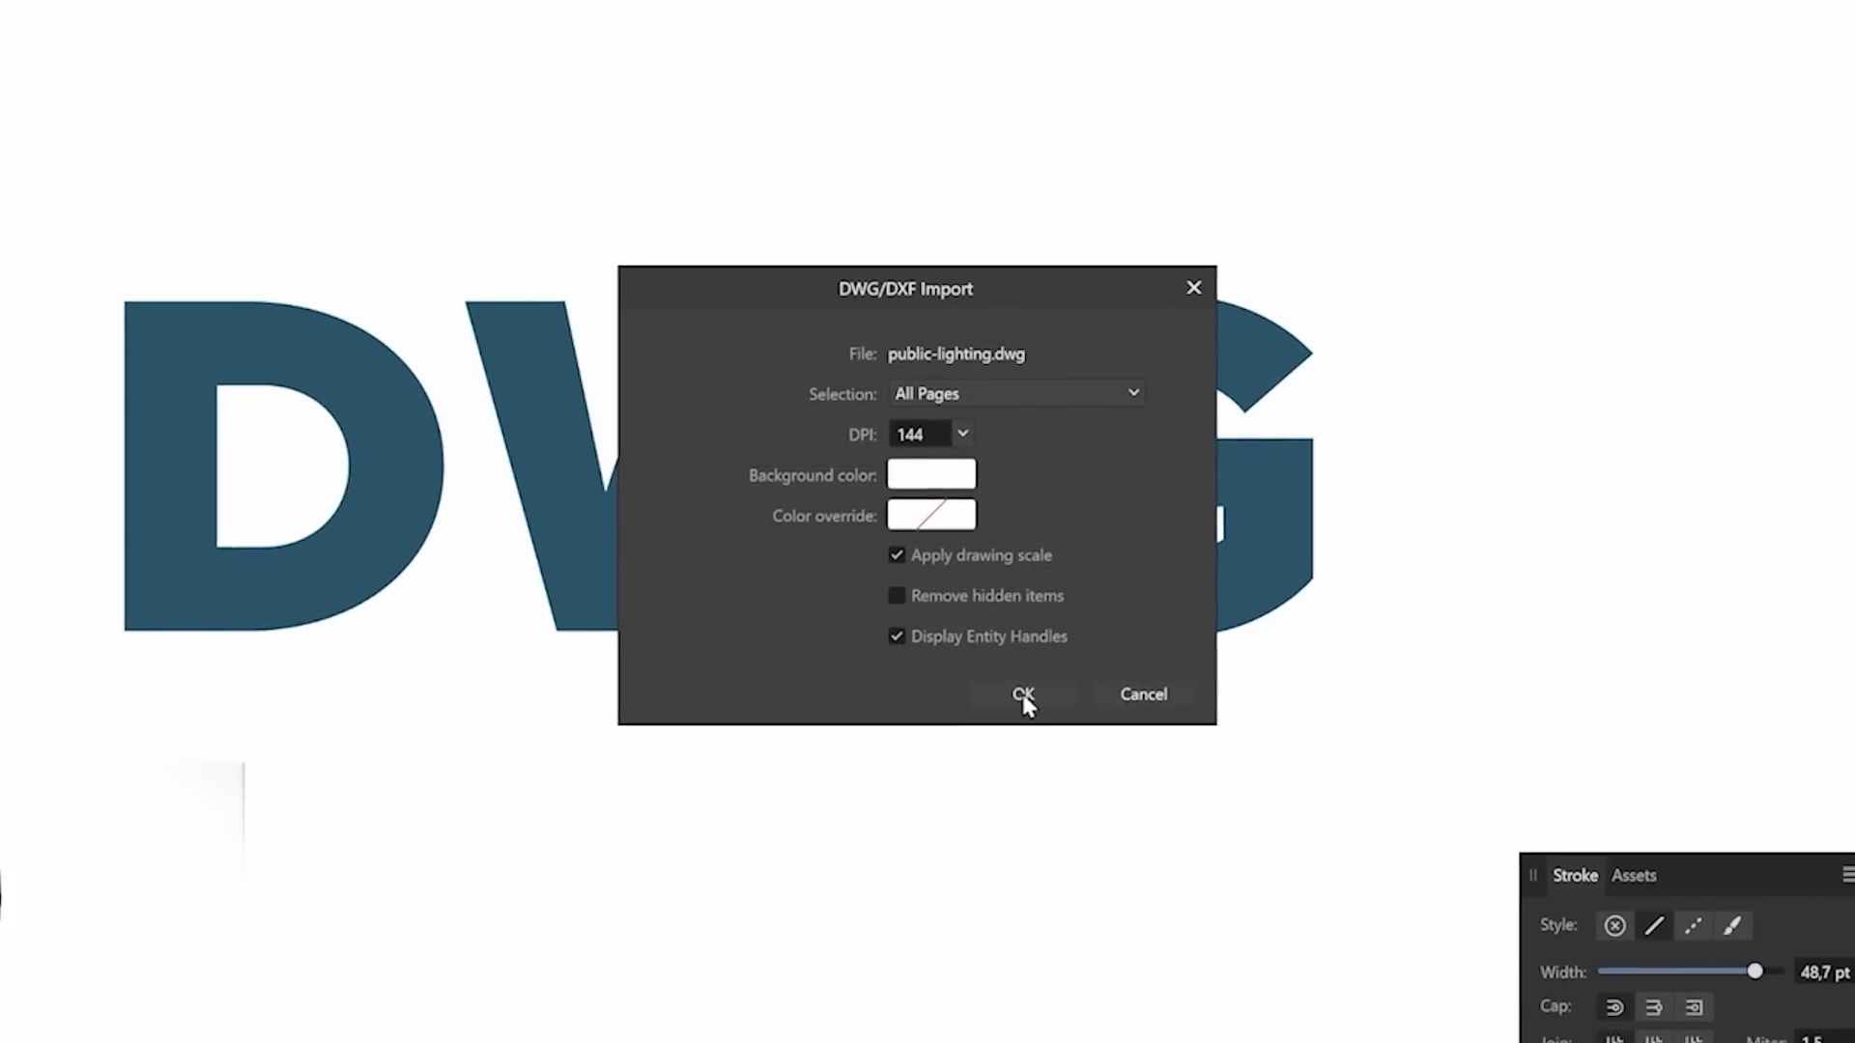
{"action": "left_click", "coordinate": [1025, 698]}
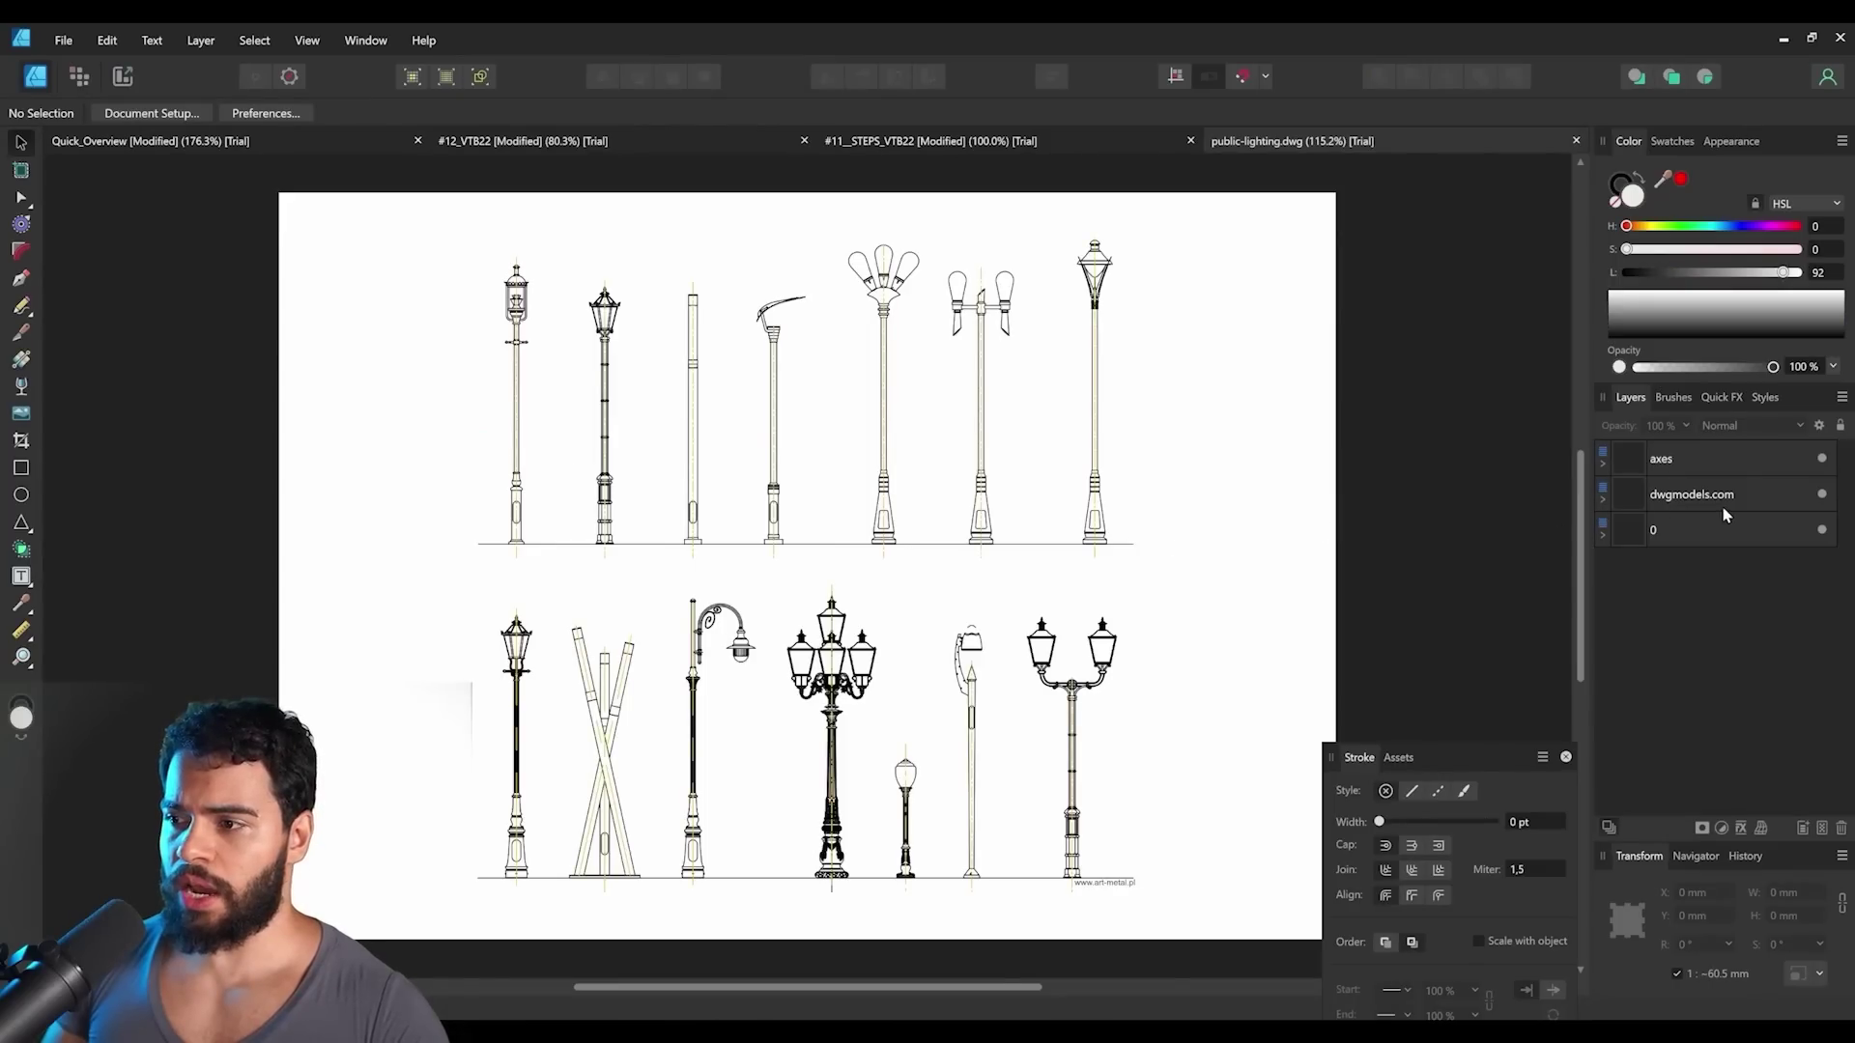
Expand the imported dwgmodels.com and 0 layers and select the first line object inside each.
{"action": "left_click", "coordinate": [1630, 502]}
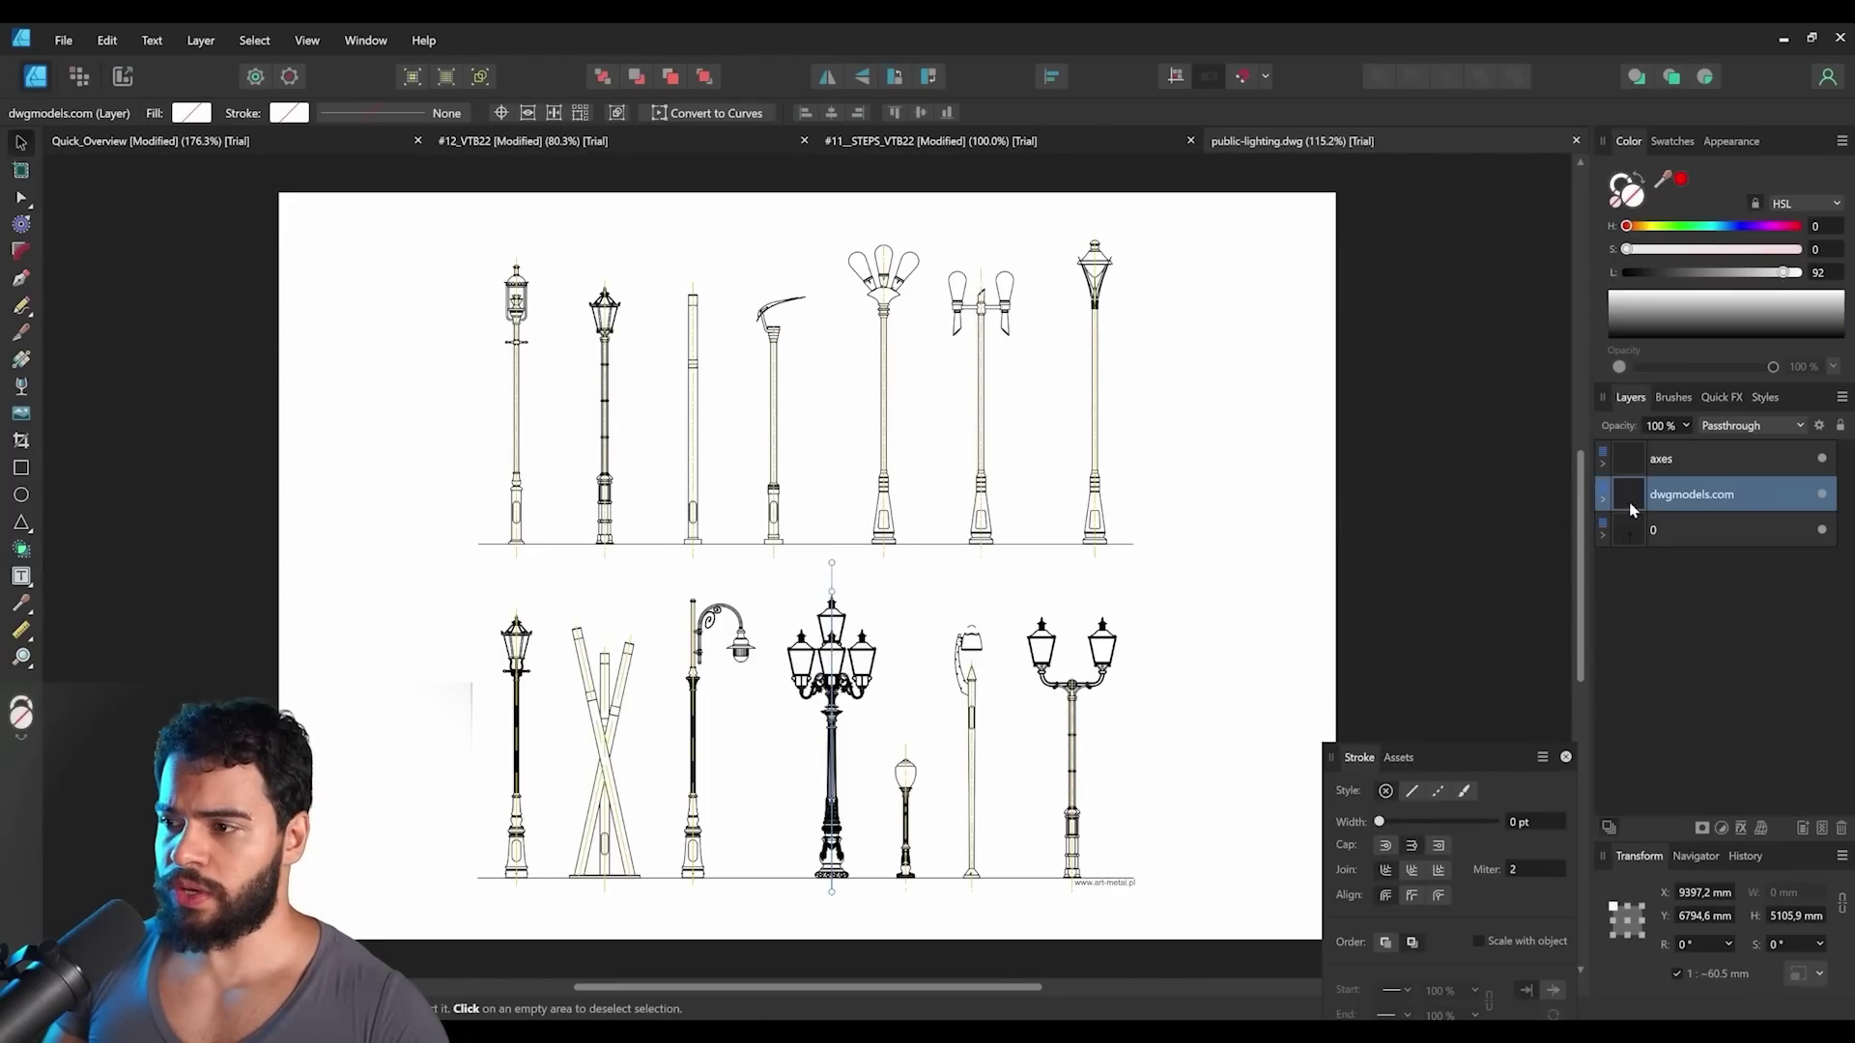
{"action": "left_click", "coordinate": [1604, 502]}
{"action": "left_click", "coordinate": [1668, 541]}
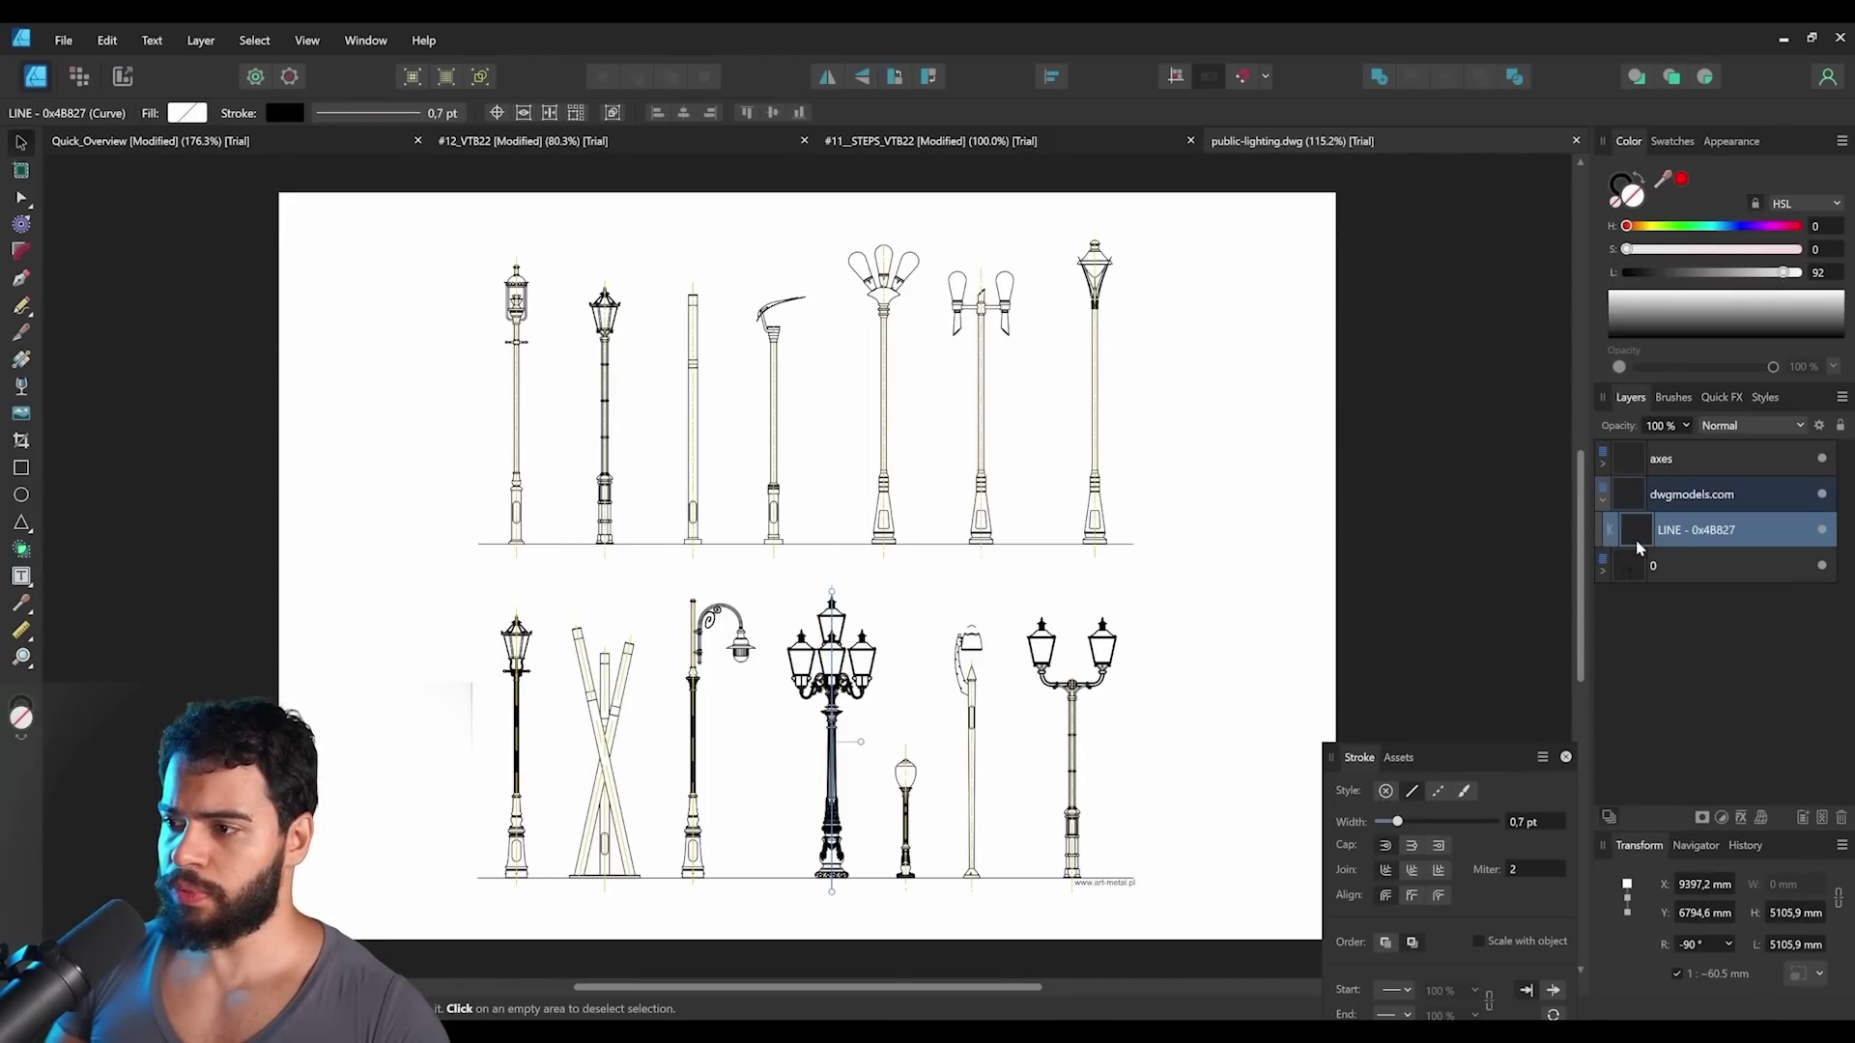
{"action": "left_click", "coordinate": [1625, 567]}
{"action": "left_click", "coordinate": [1603, 570]}
{"action": "left_click", "coordinate": [1625, 599]}
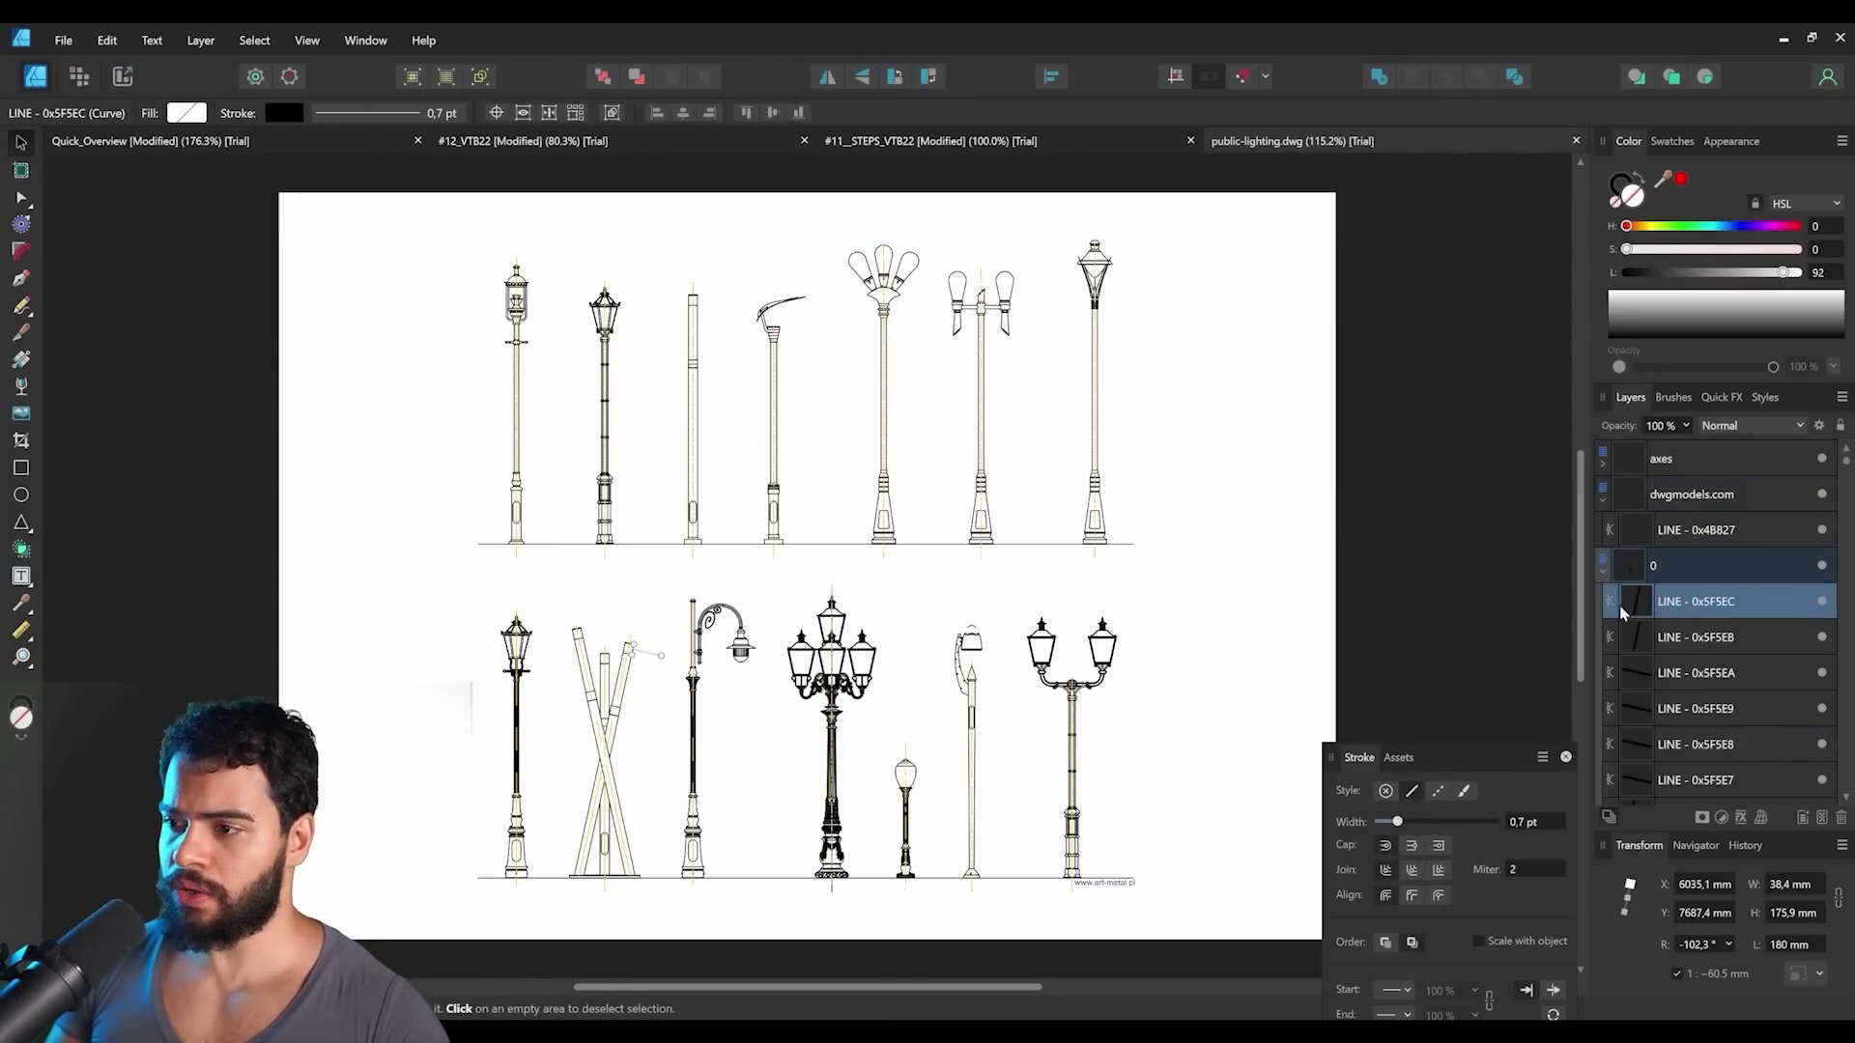
Select the outer arc of the curved-arm street lamp and show its editable nodes with the Node Tool.
{"action": "key", "text": "z"}
{"action": "left_click_drag", "start_coordinate": [677, 660], "coordinate": [1076, 572]}
{"action": "key", "text": "v"}
{"action": "left_click", "coordinate": [899, 468]}
{"action": "key", "text": "z"}
{"action": "left_click_drag", "start_coordinate": [860, 508], "coordinate": [1159, 483]}
{"action": "key", "text": "a"}
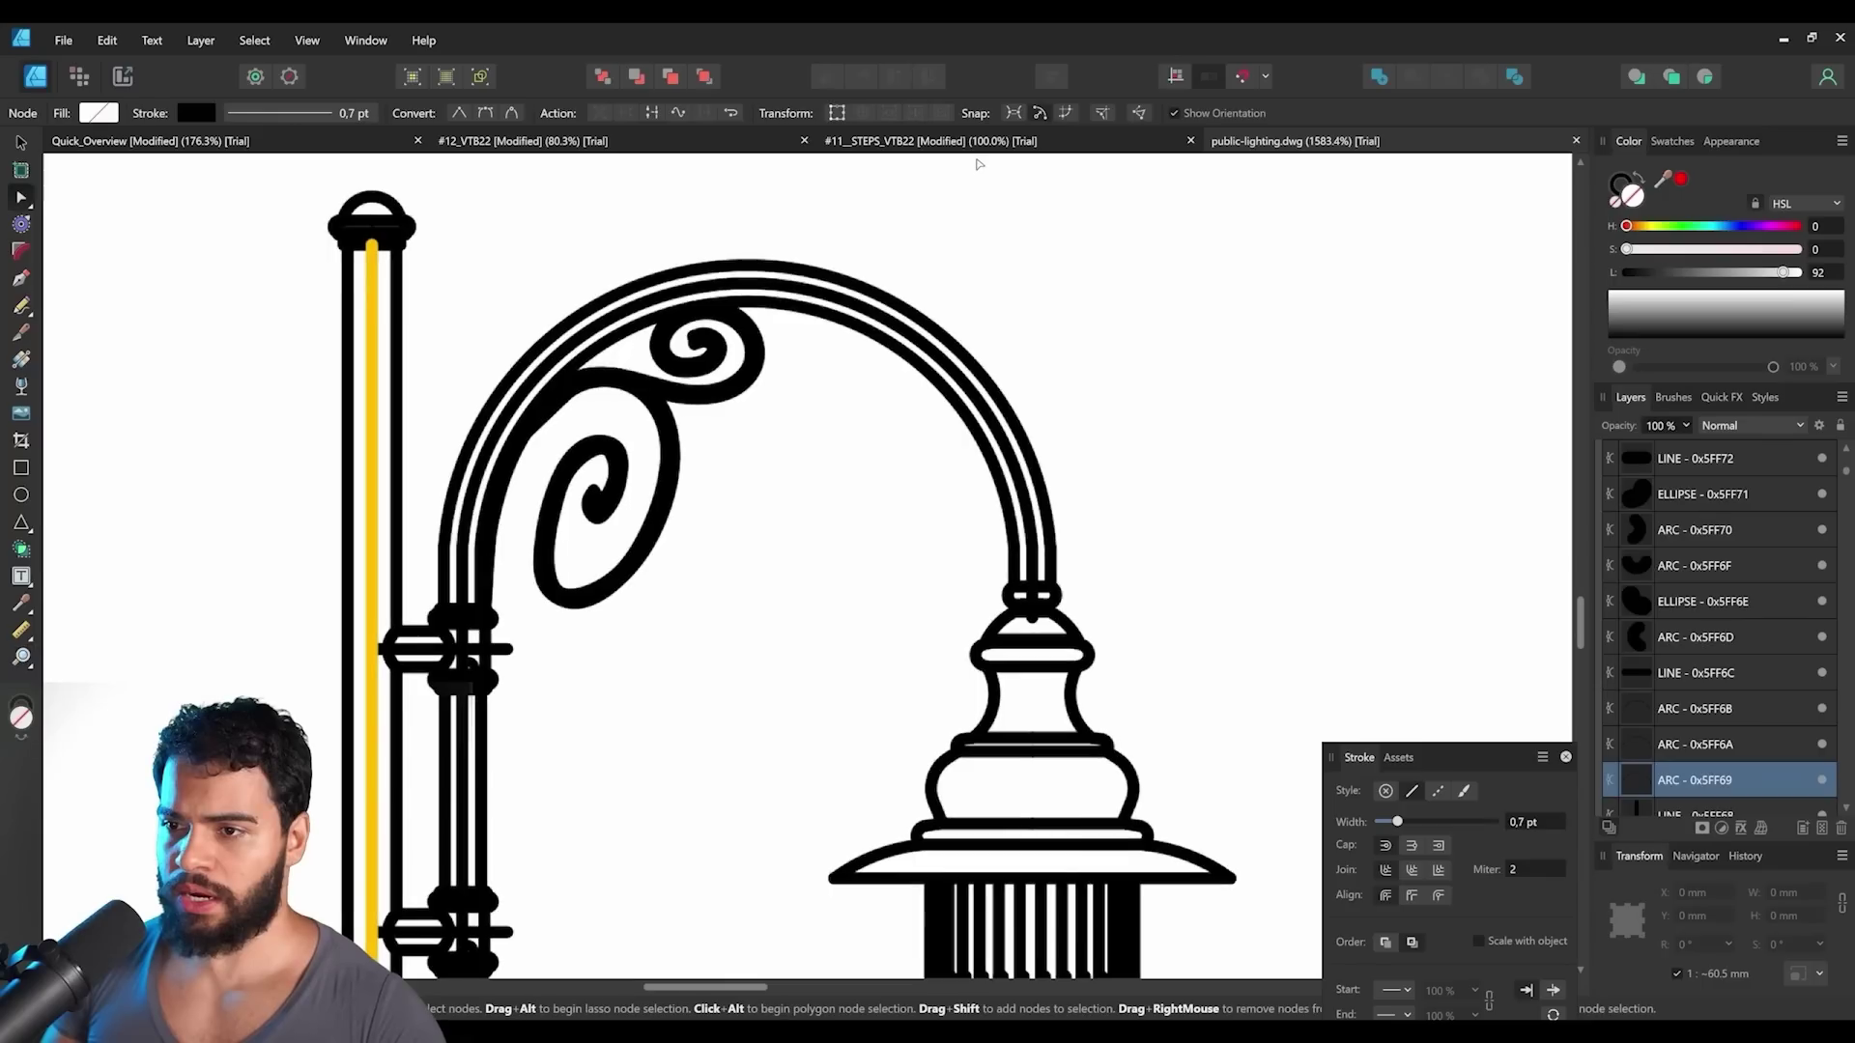
{"action": "left_click", "coordinate": [747, 263]}
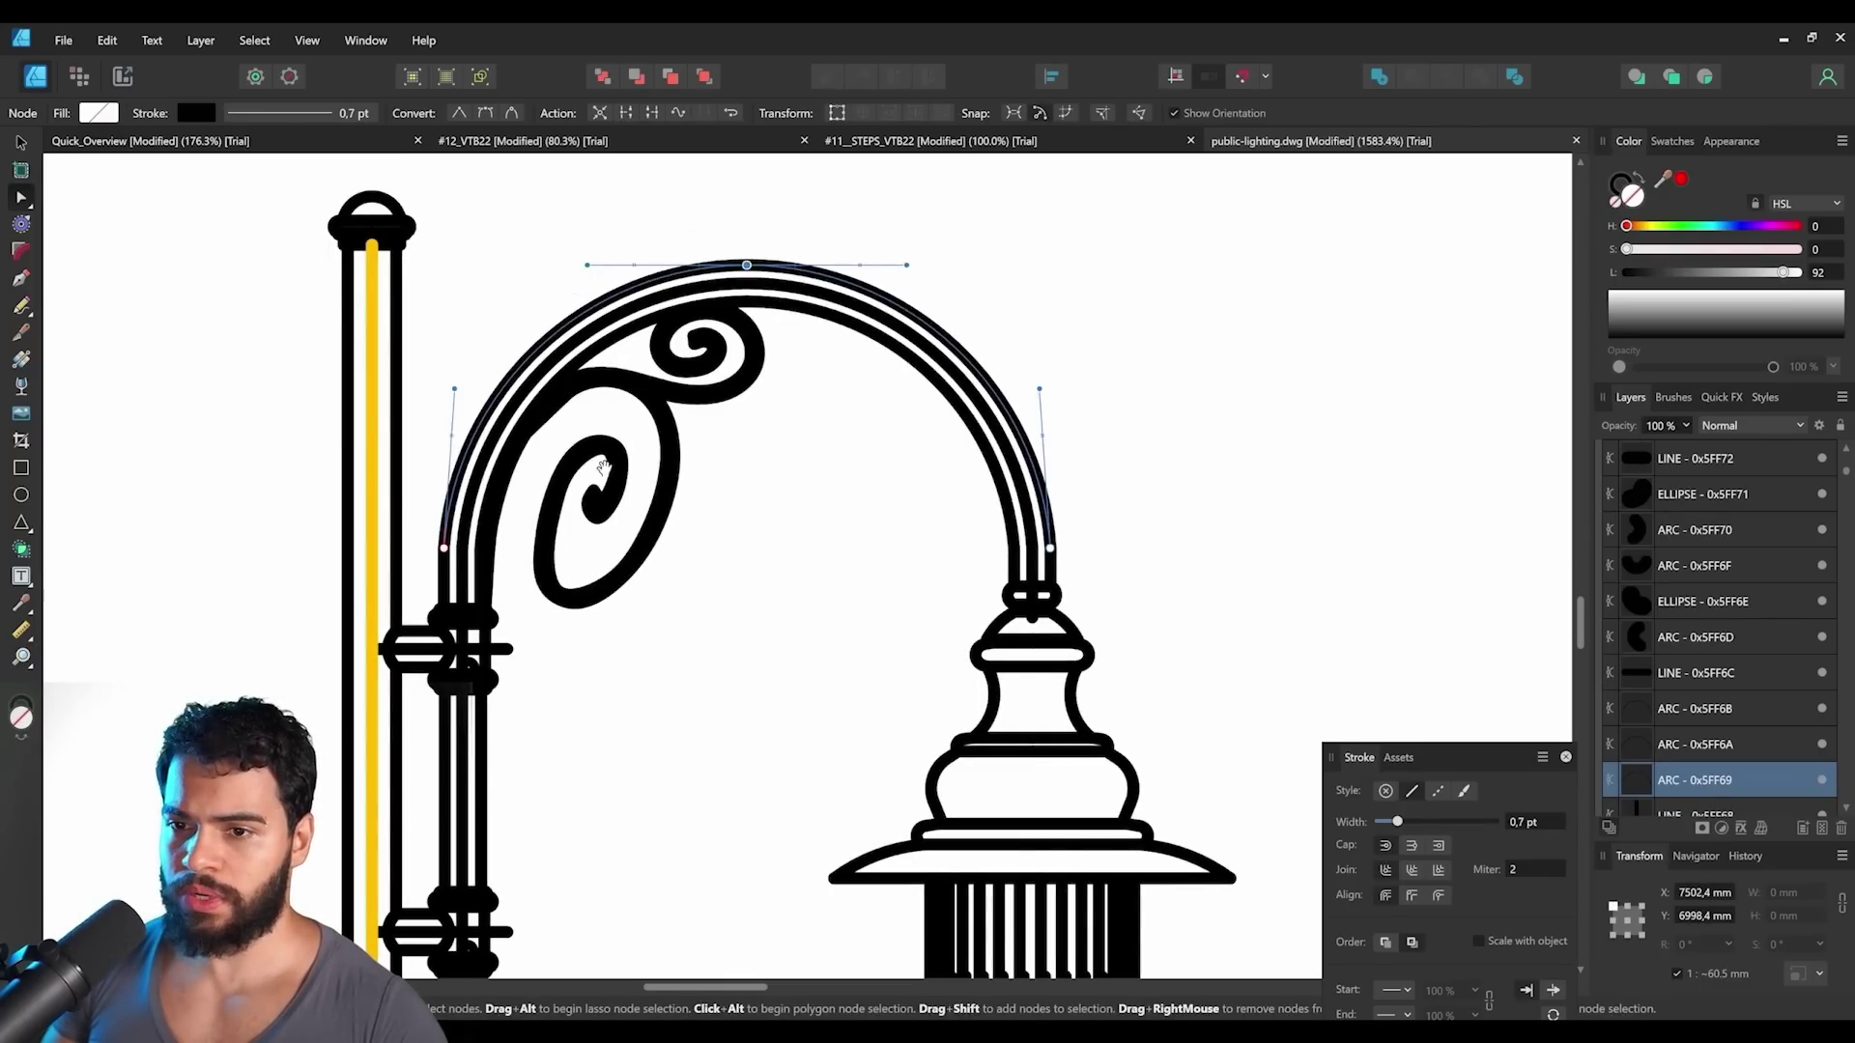
{"action": "left_click", "coordinate": [460, 426]}
Examine the line details of the other street lamps in the imported drawing.
{"action": "key", "text": "z"}
{"action": "left_click_drag", "start_coordinate": [543, 426], "coordinate": [667, 526]}
{"action": "left_click_drag", "start_coordinate": [714, 526], "coordinate": [244, 631]}
{"action": "left_click_drag", "start_coordinate": [784, 621], "coordinate": [537, 478]}
{"action": "left_click_drag", "start_coordinate": [847, 376], "coordinate": [740, 596]}
{"action": "left_click_drag", "start_coordinate": [700, 426], "coordinate": [789, 500]}
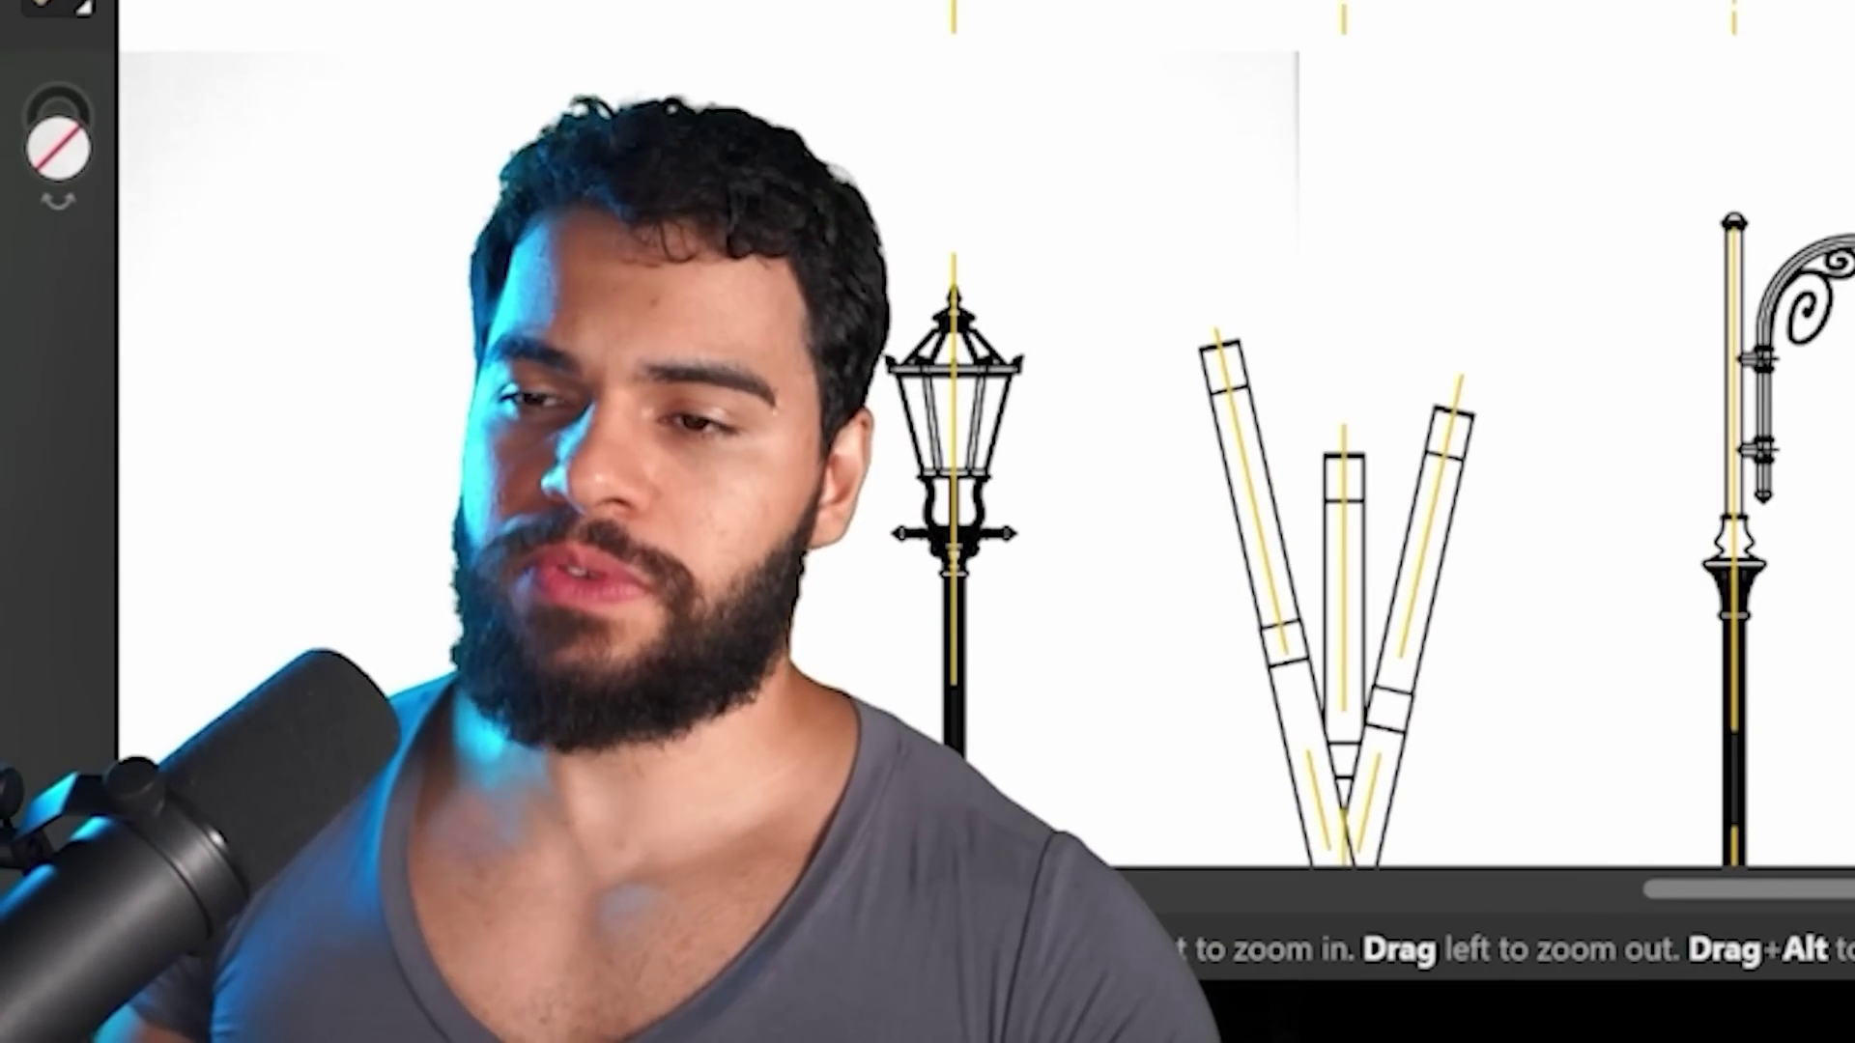
Switch to the Quick_Overview document and activate the Style Picker Tool at the STYLES samples.
{"action": "left_click_drag", "start_coordinate": [1578, 10], "coordinate": [1569, 39]}
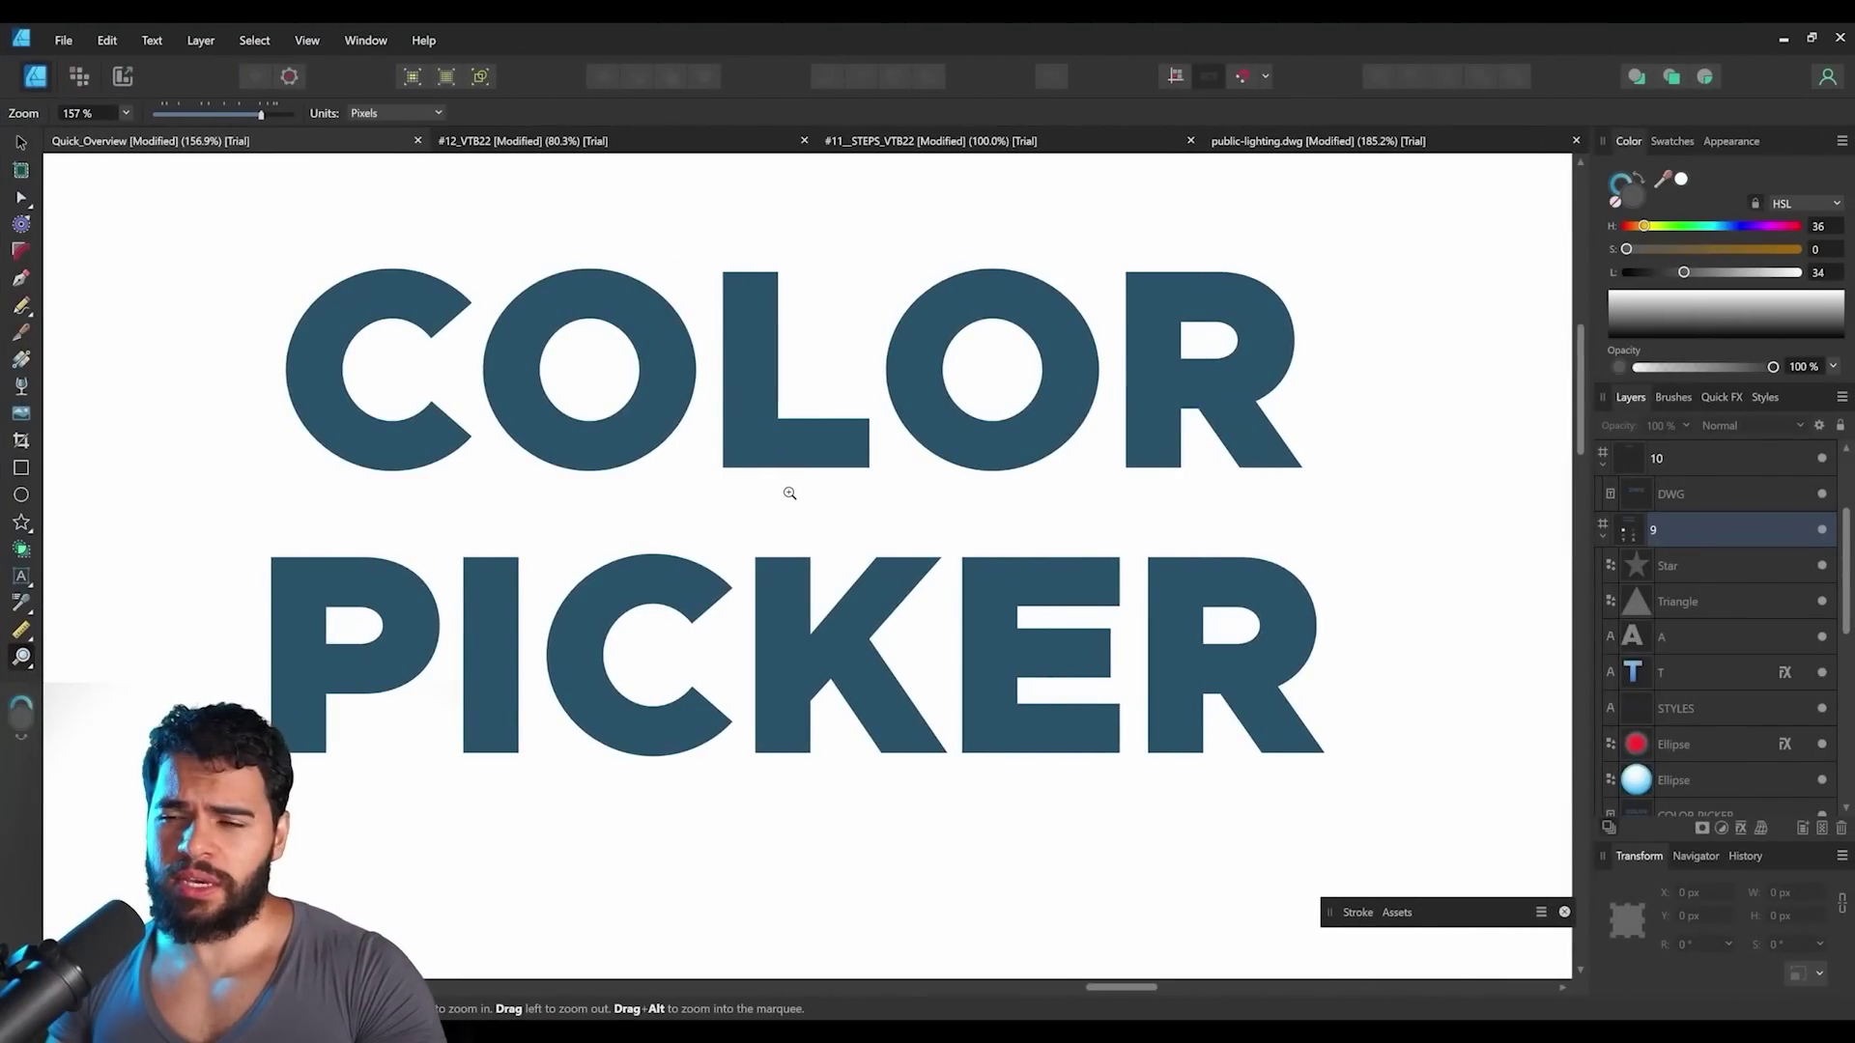
{"action": "scroll", "coordinate": [790, 493], "scroll_direction": "down", "scroll_amount": 3}
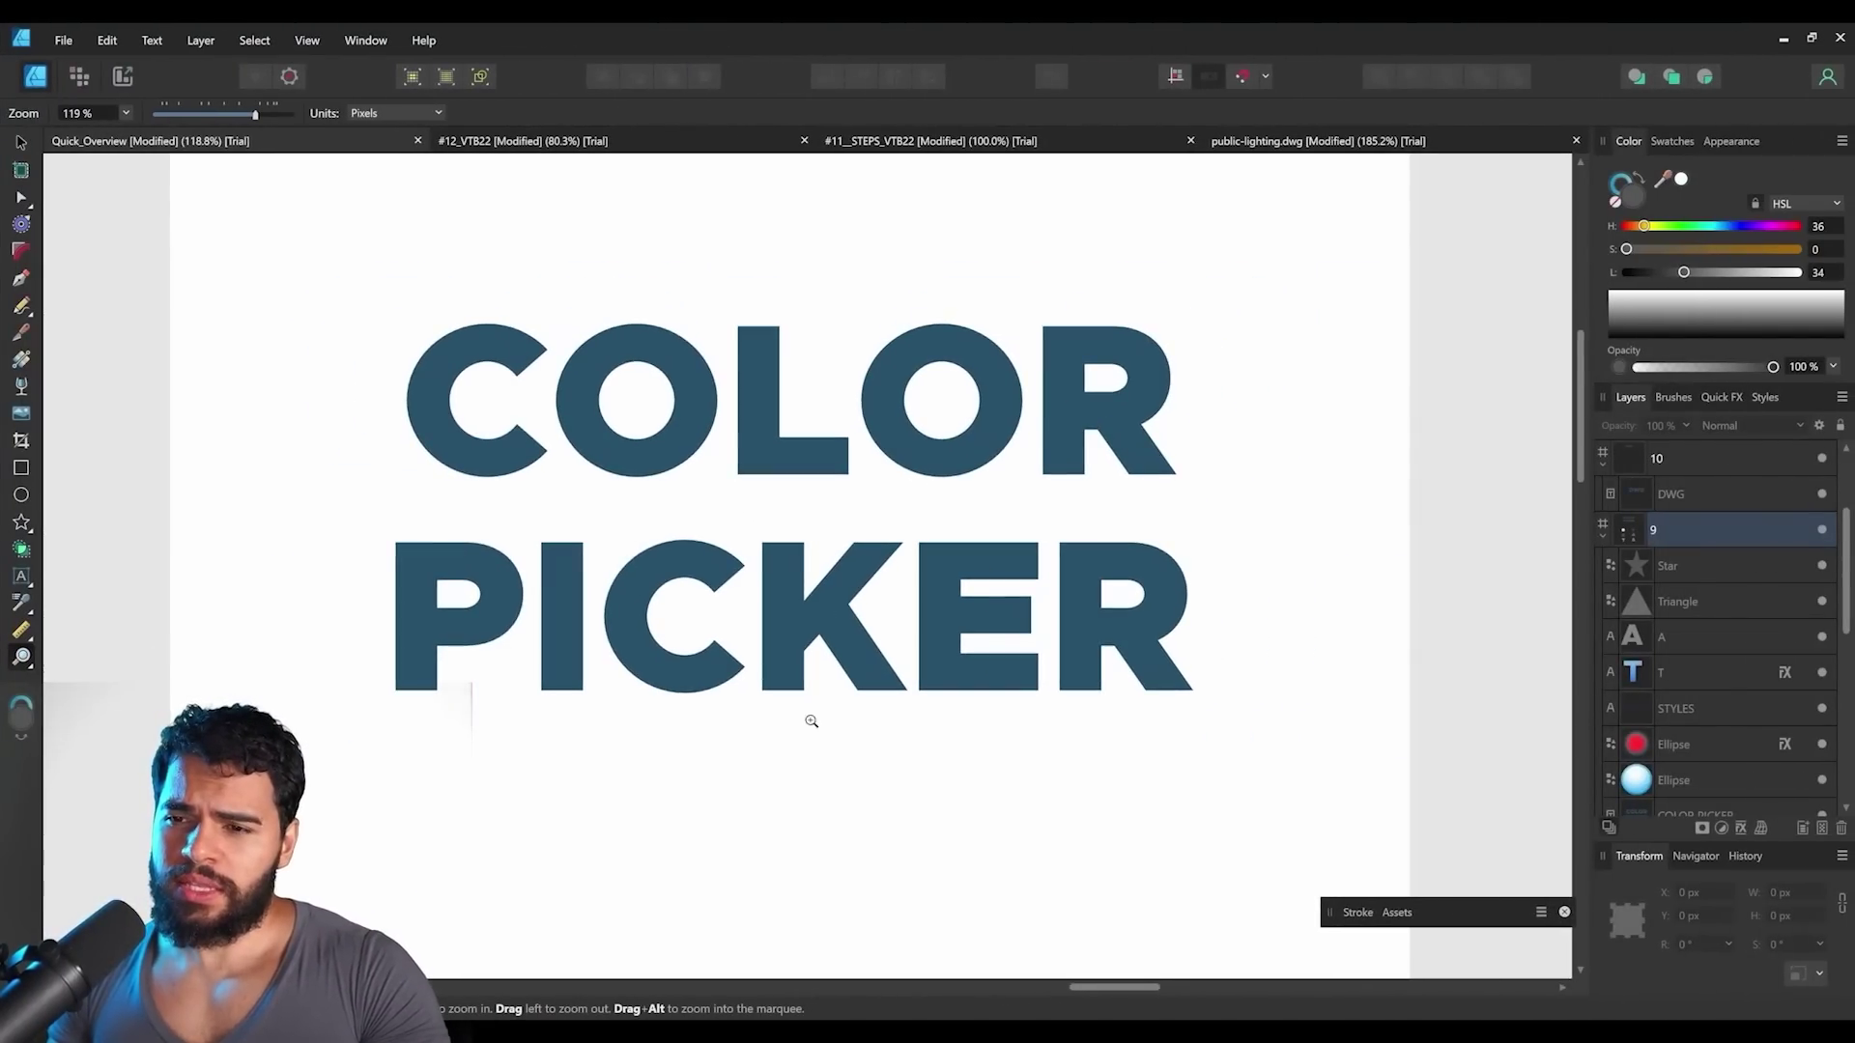
{"action": "left_click_drag", "start_coordinate": [929, 945], "coordinate": [928, 567]}
{"action": "scroll", "coordinate": [909, 657], "scroll_direction": "down", "scroll_amount": 2}
{"action": "left_click_drag", "start_coordinate": [798, 750], "coordinate": [792, 330]}
{"action": "scroll", "coordinate": [802, 547], "scroll_direction": "down", "scroll_amount": 1}
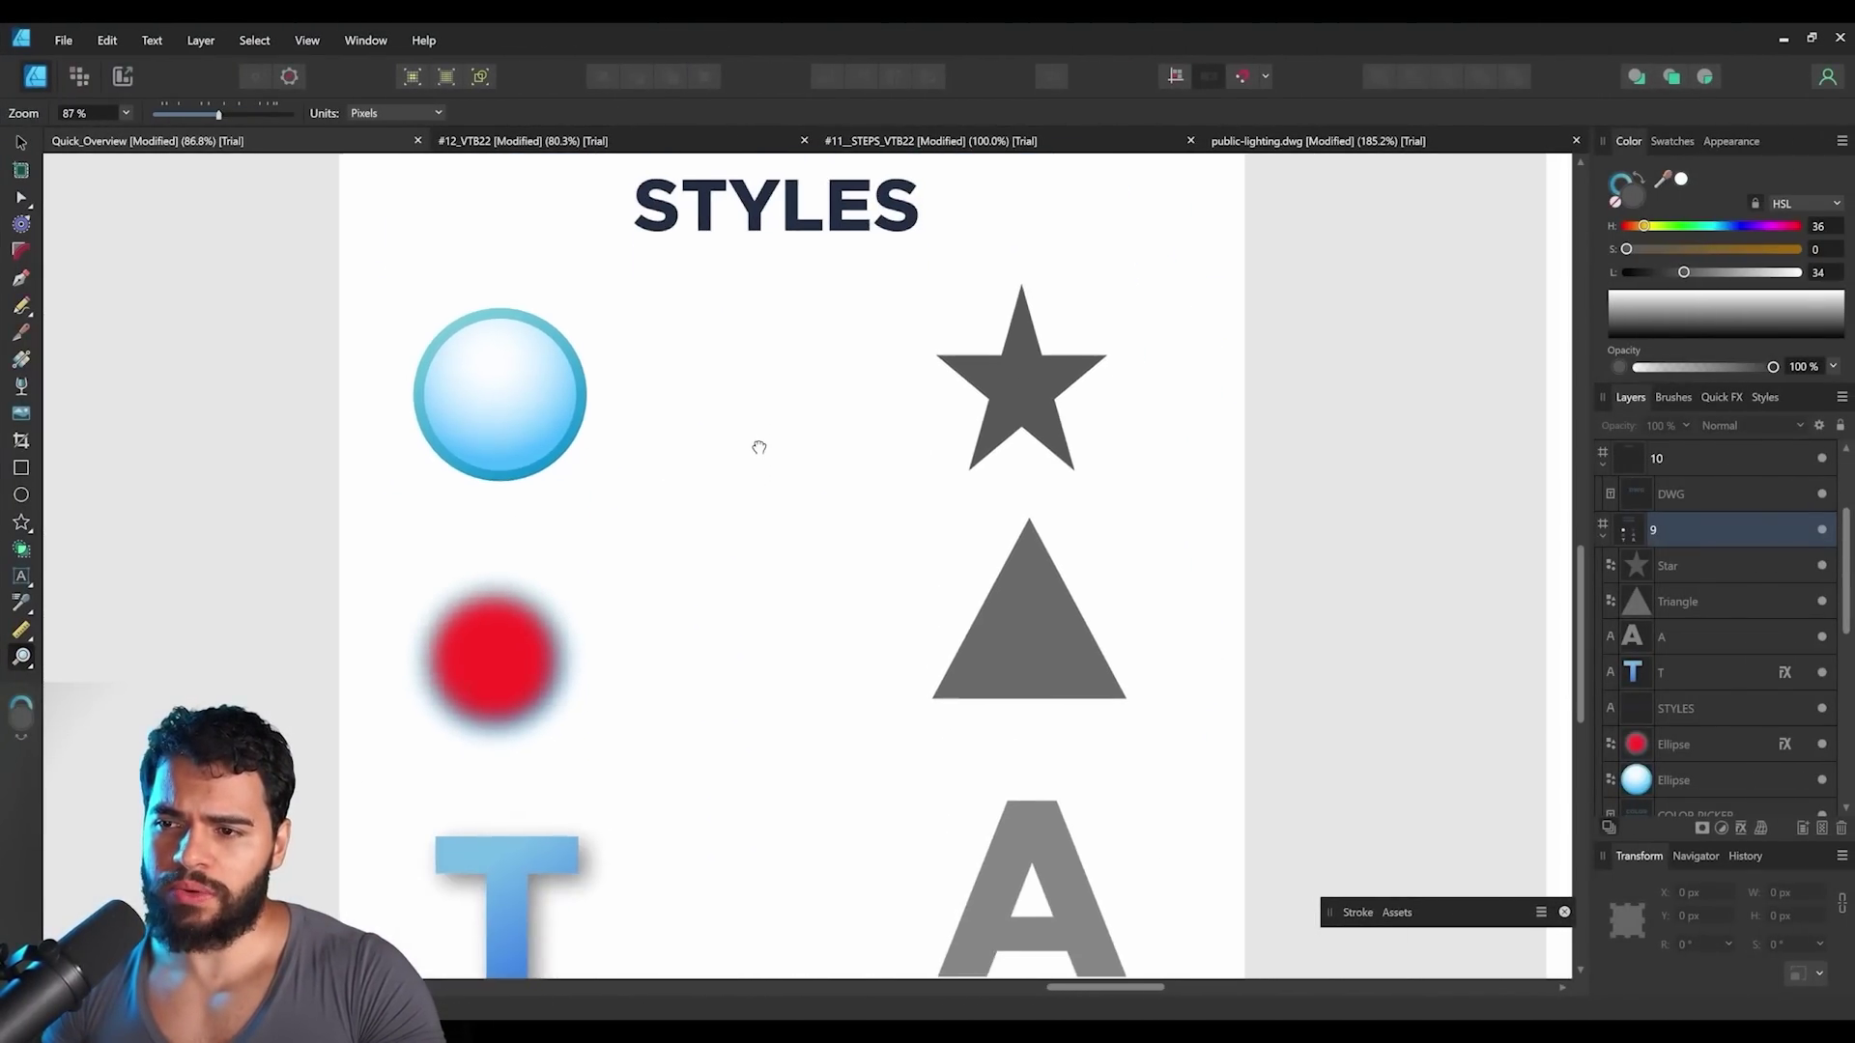
{"action": "scroll", "coordinate": [753, 438], "scroll_direction": "down", "scroll_amount": 1}
{"action": "scroll", "coordinate": [938, 473], "scroll_direction": "down", "scroll_amount": 1}
{"action": "key", "text": "v"}
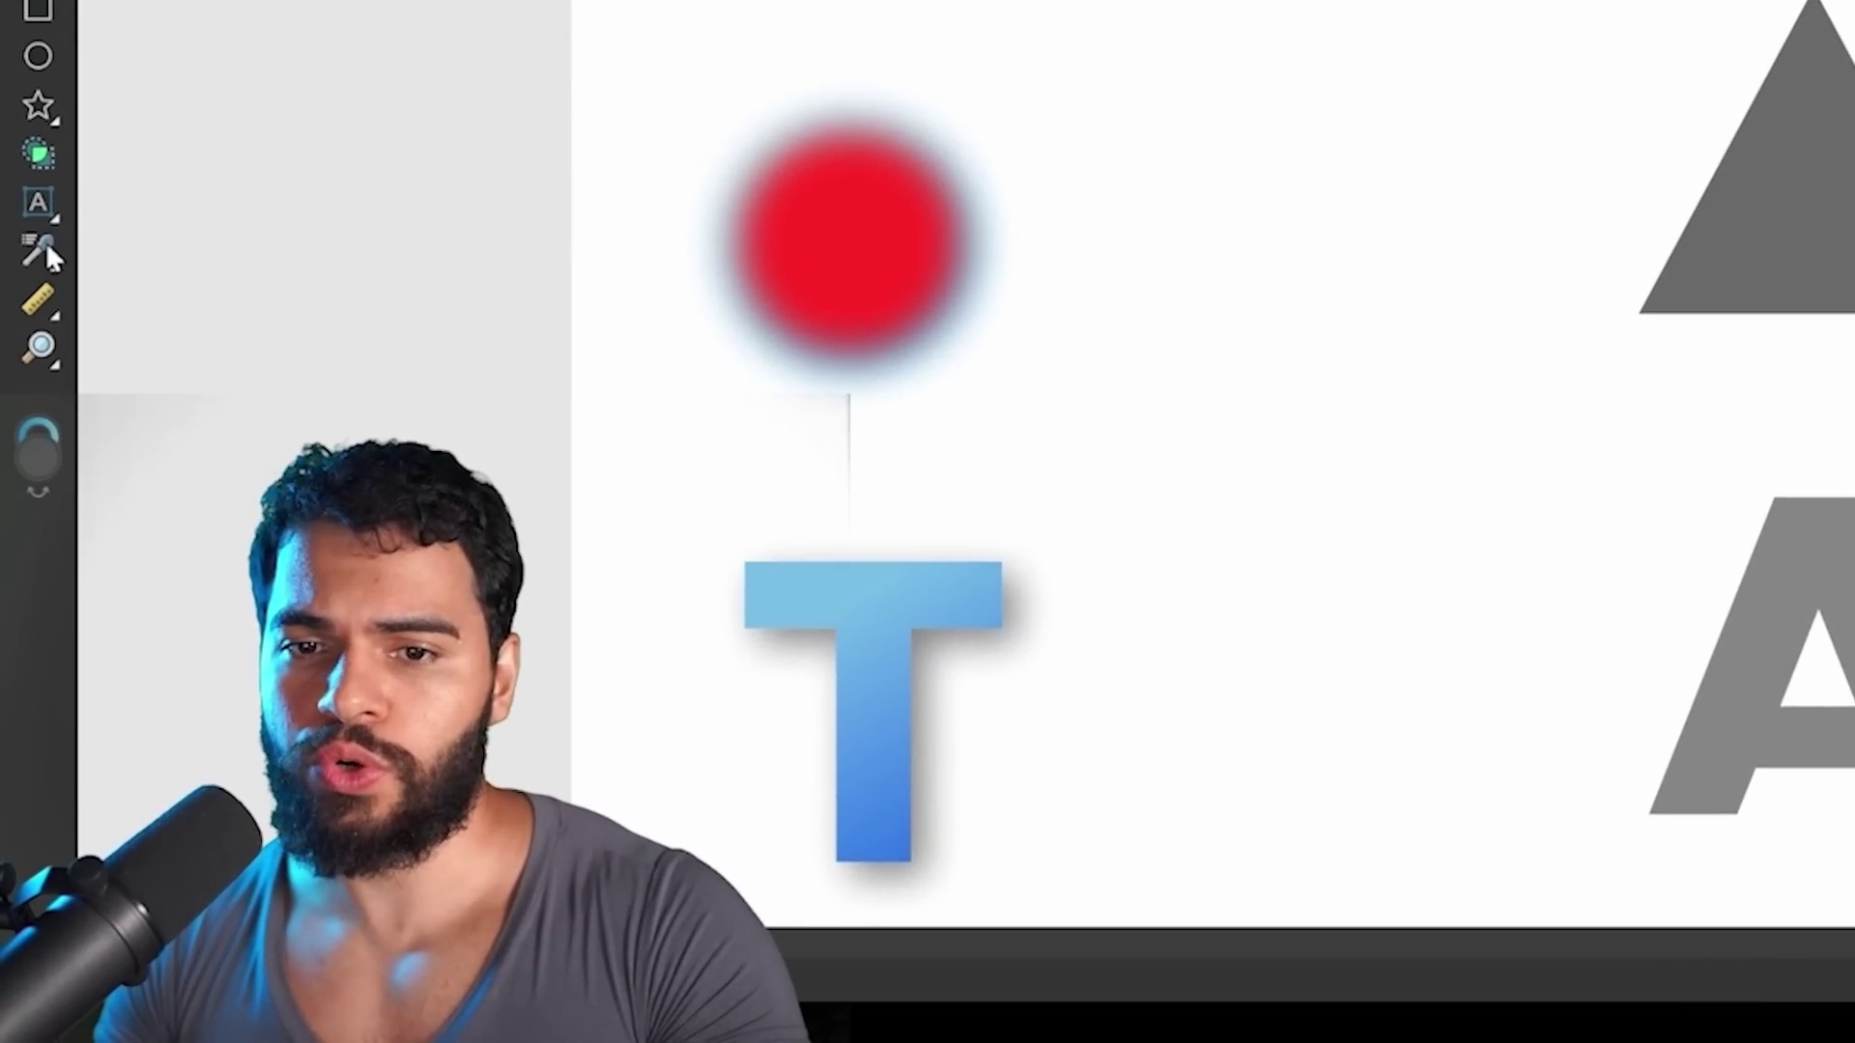
{"action": "left_click", "coordinate": [19, 601]}
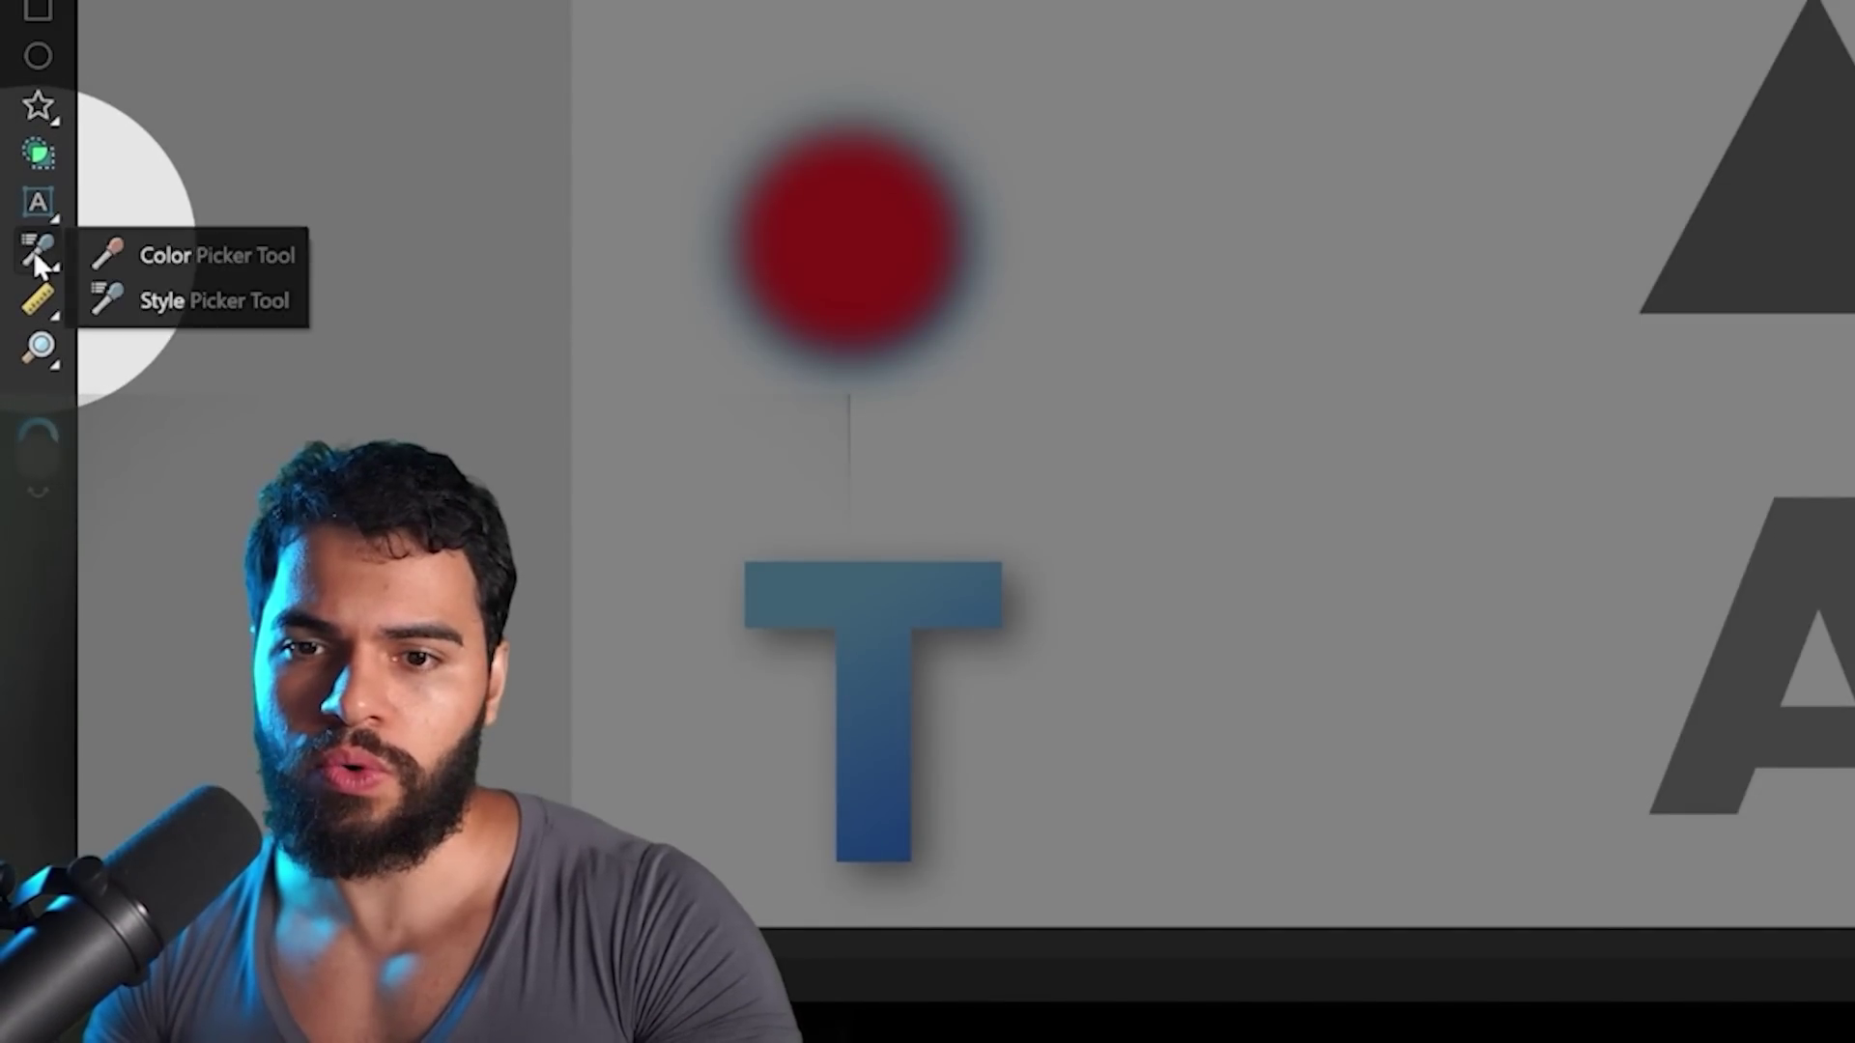
{"action": "left_click", "coordinate": [193, 301]}
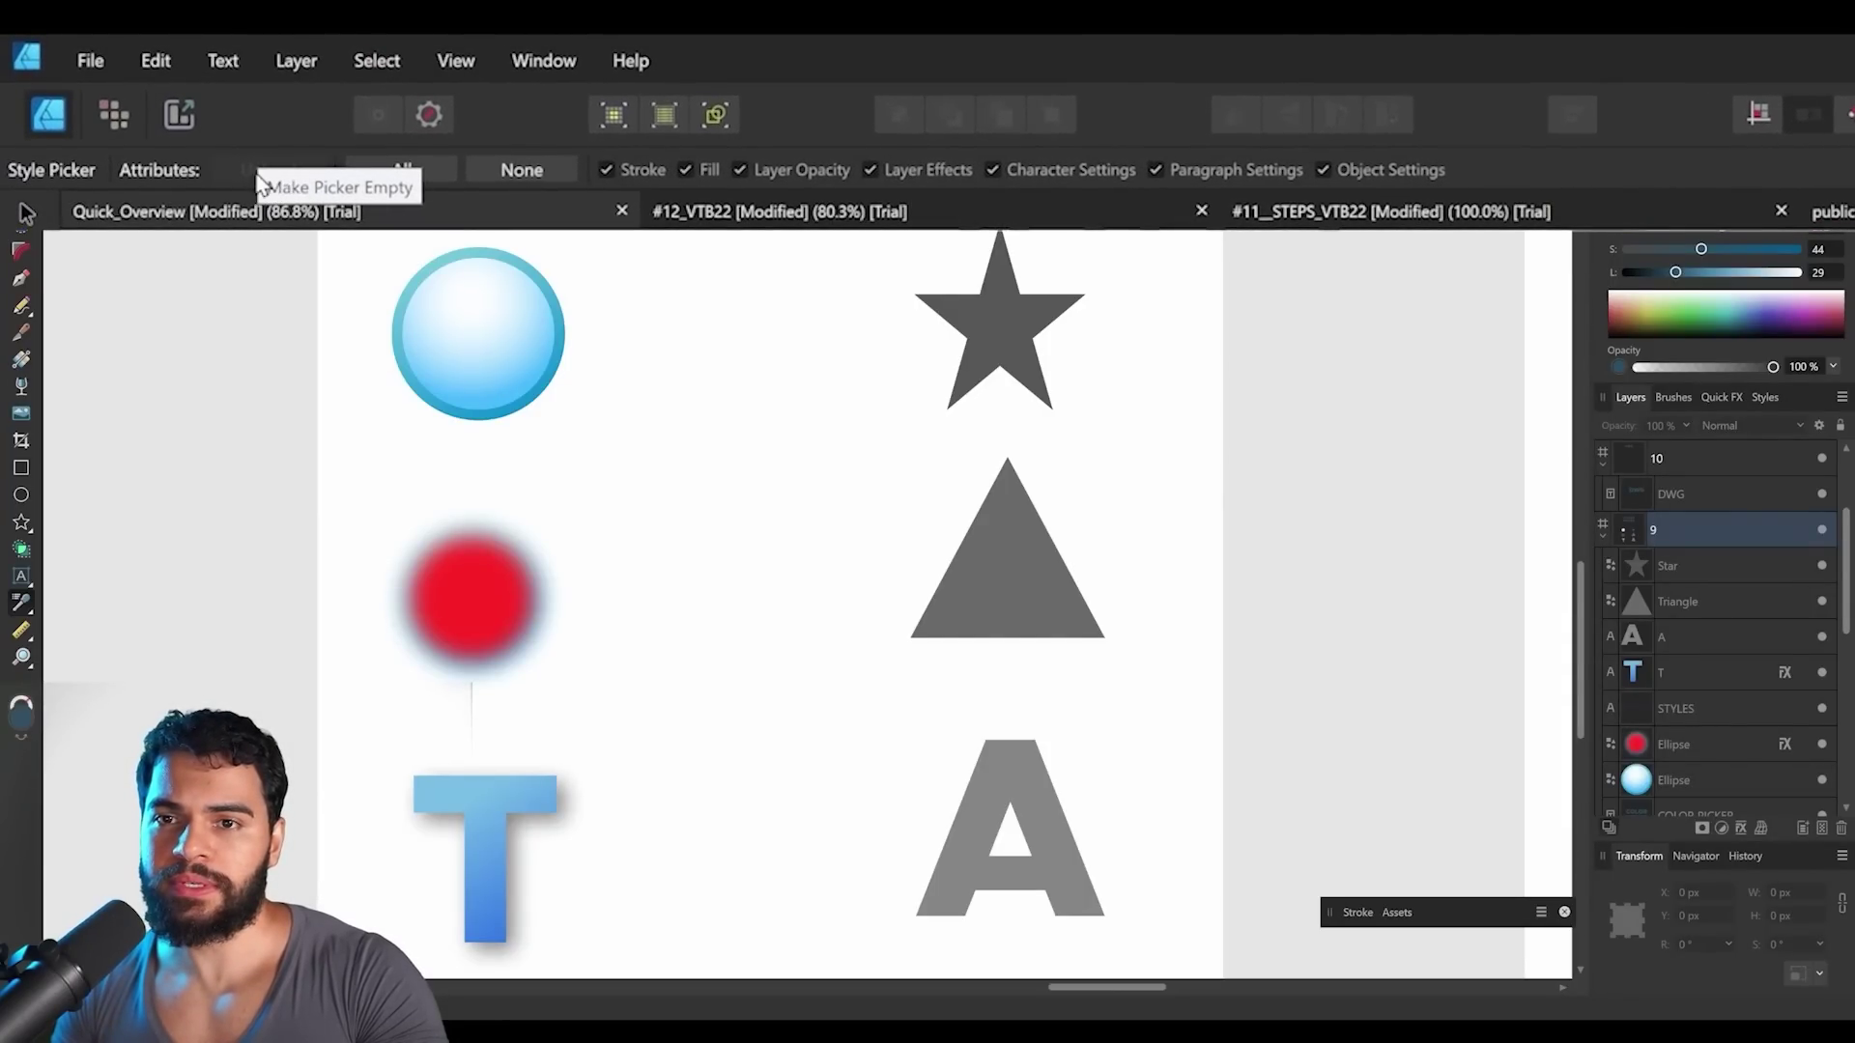
Sample the red blurred ellipse's style and apply it to the grey star, triangle and letter A.
{"action": "left_click", "coordinate": [456, 589]}
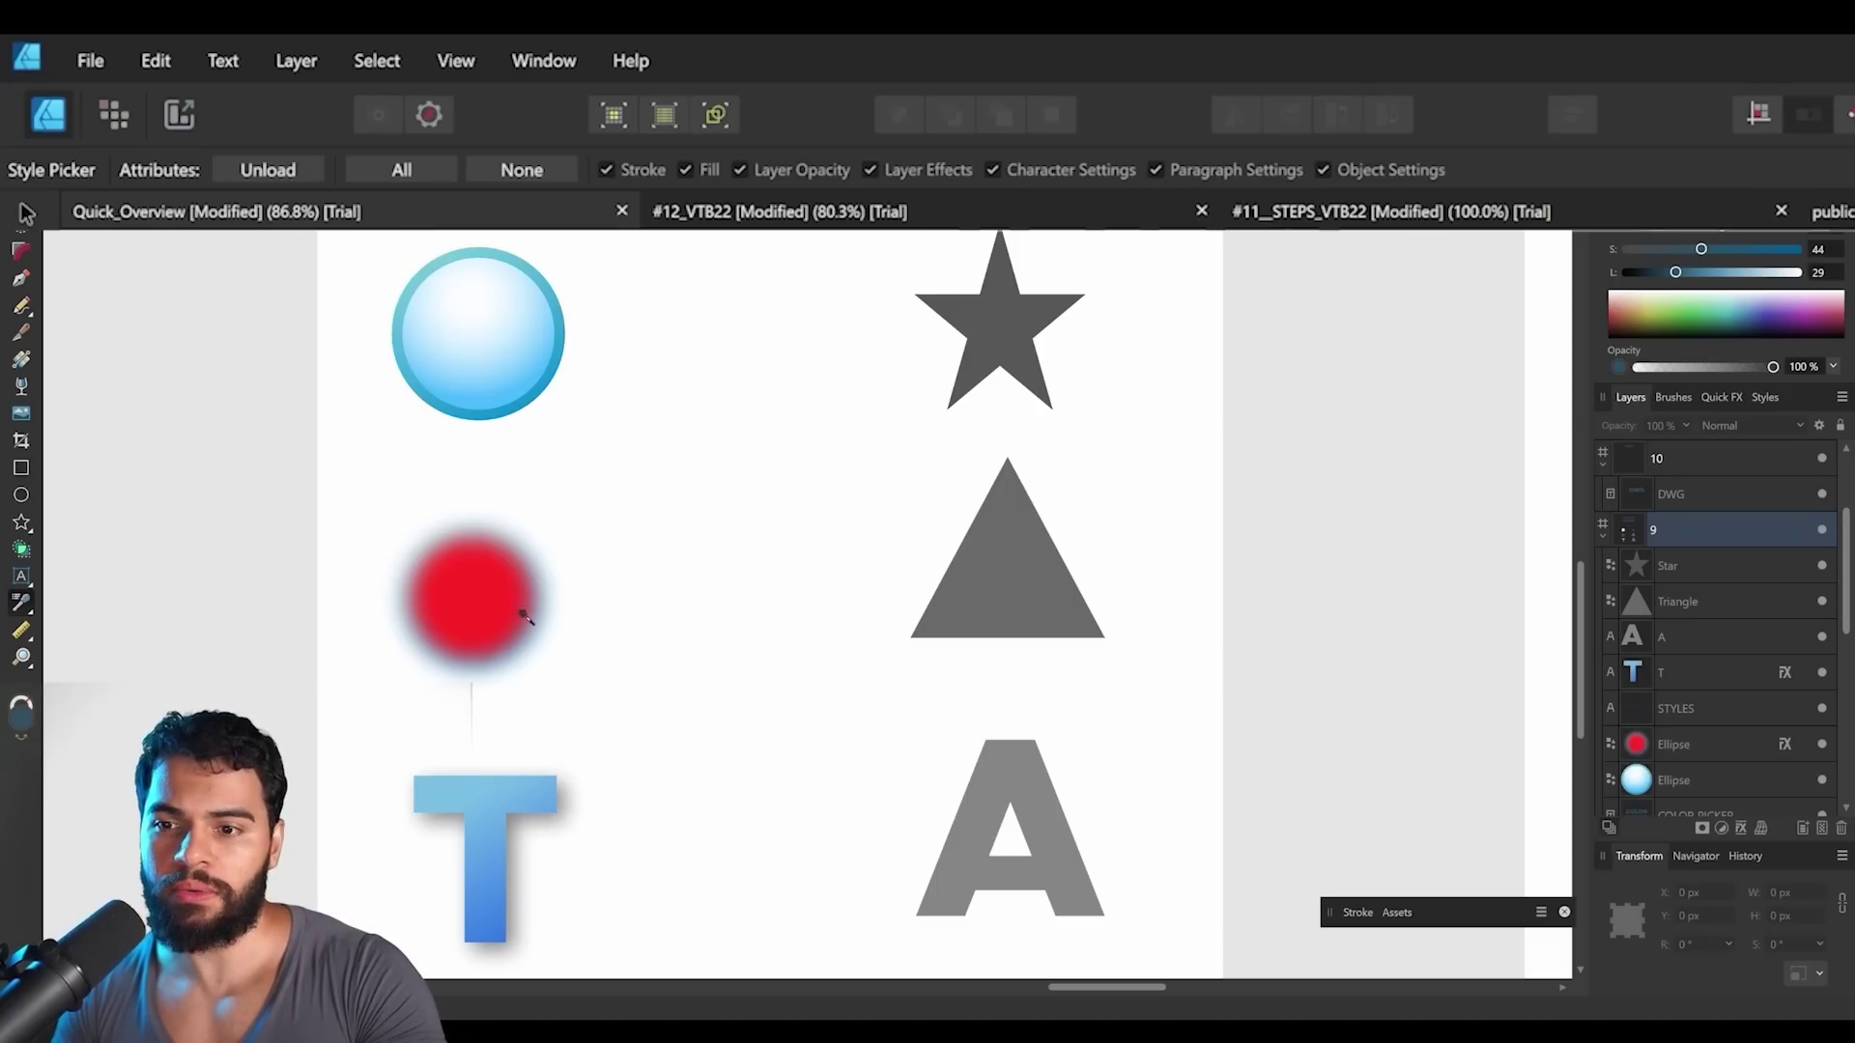
{"action": "left_click", "coordinate": [977, 356]}
{"action": "left_click", "coordinate": [995, 531]}
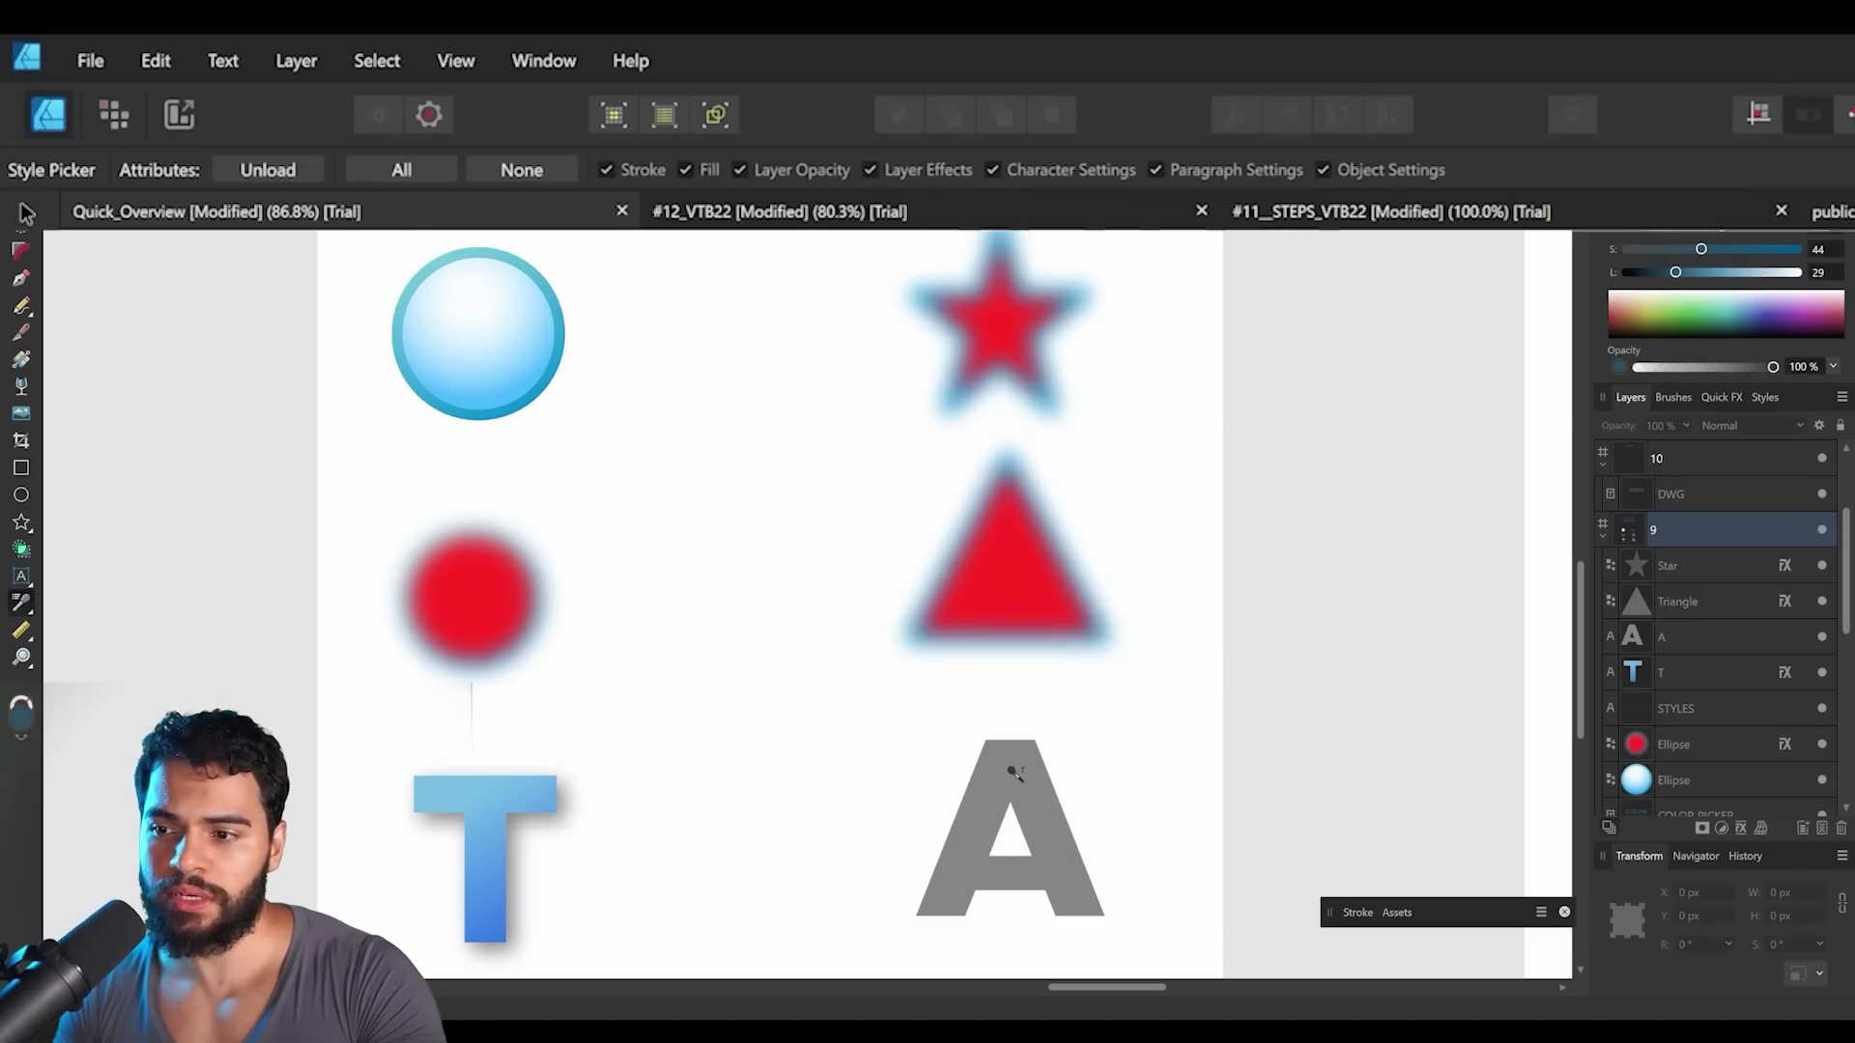
{"action": "left_click", "coordinate": [995, 728]}
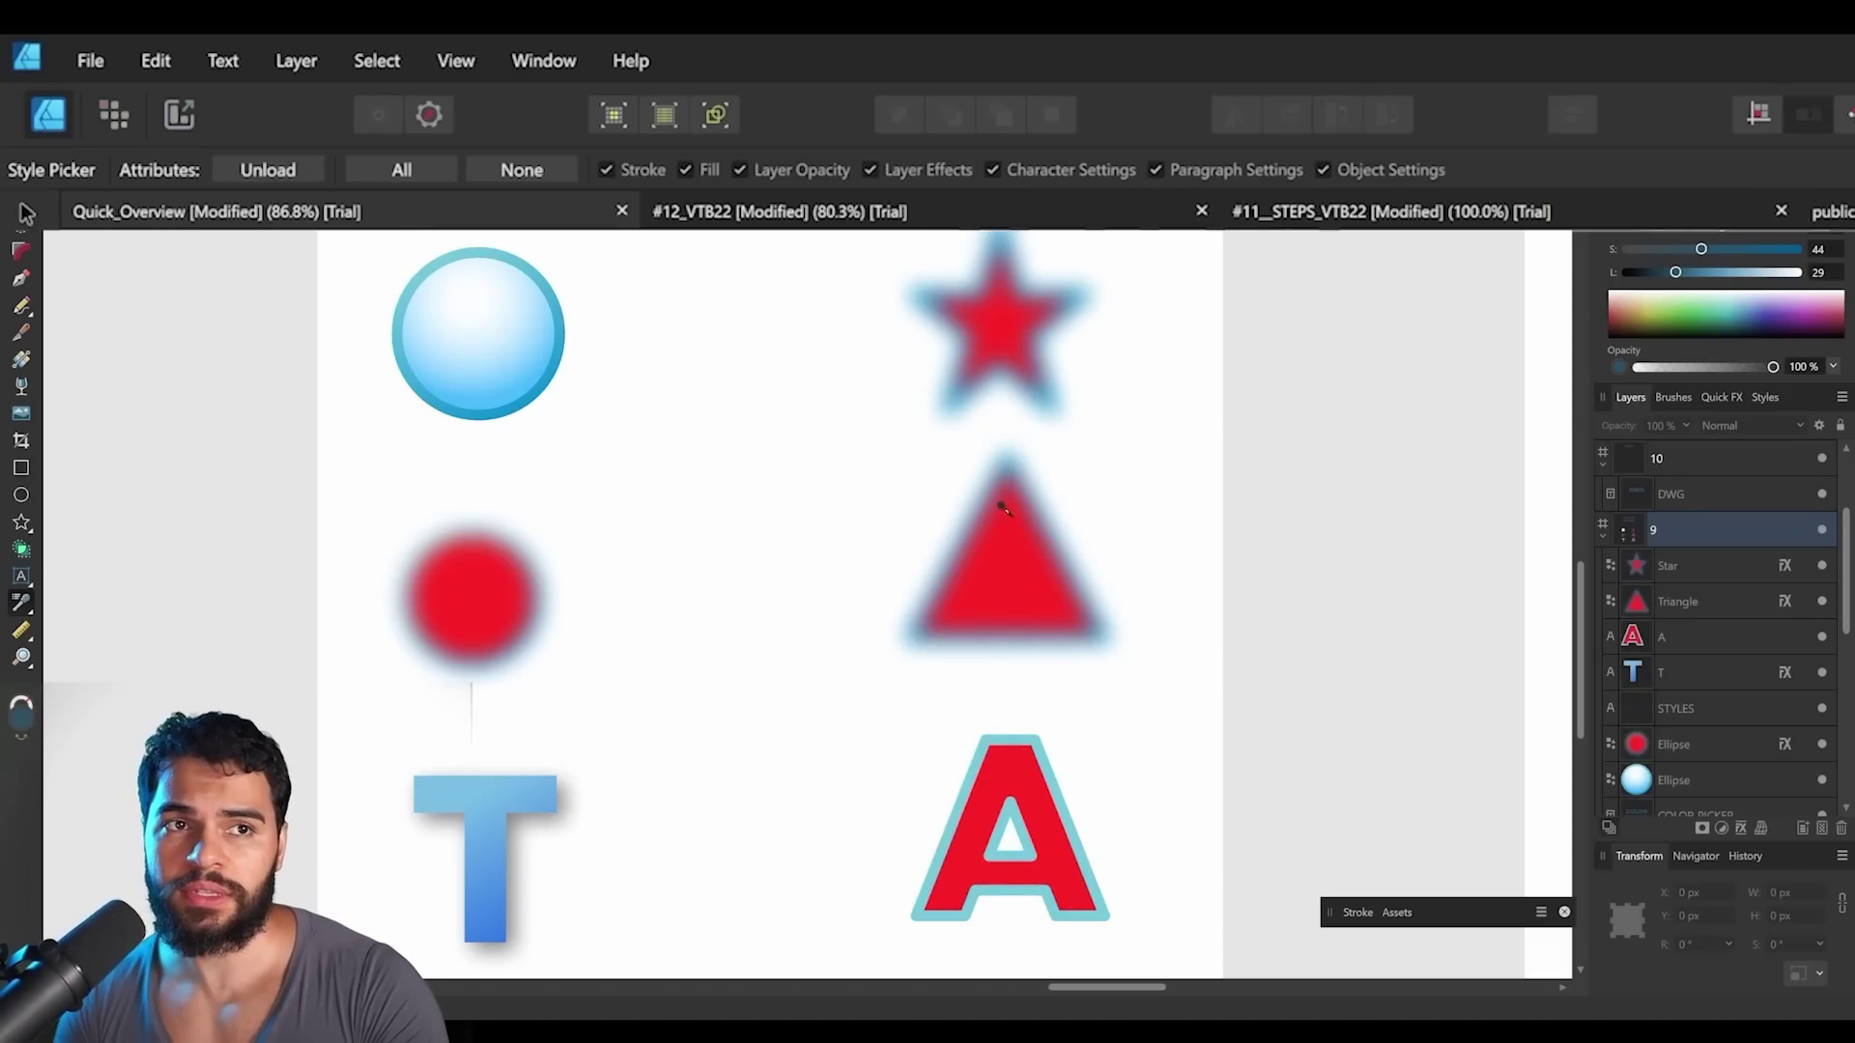
Undo the red style on the star, triangle and letter A.
{"action": "key", "text": "ctrl+z"}
{"action": "key", "text": "ctrl+z"}
{"action": "key", "text": "ctrl+z"}
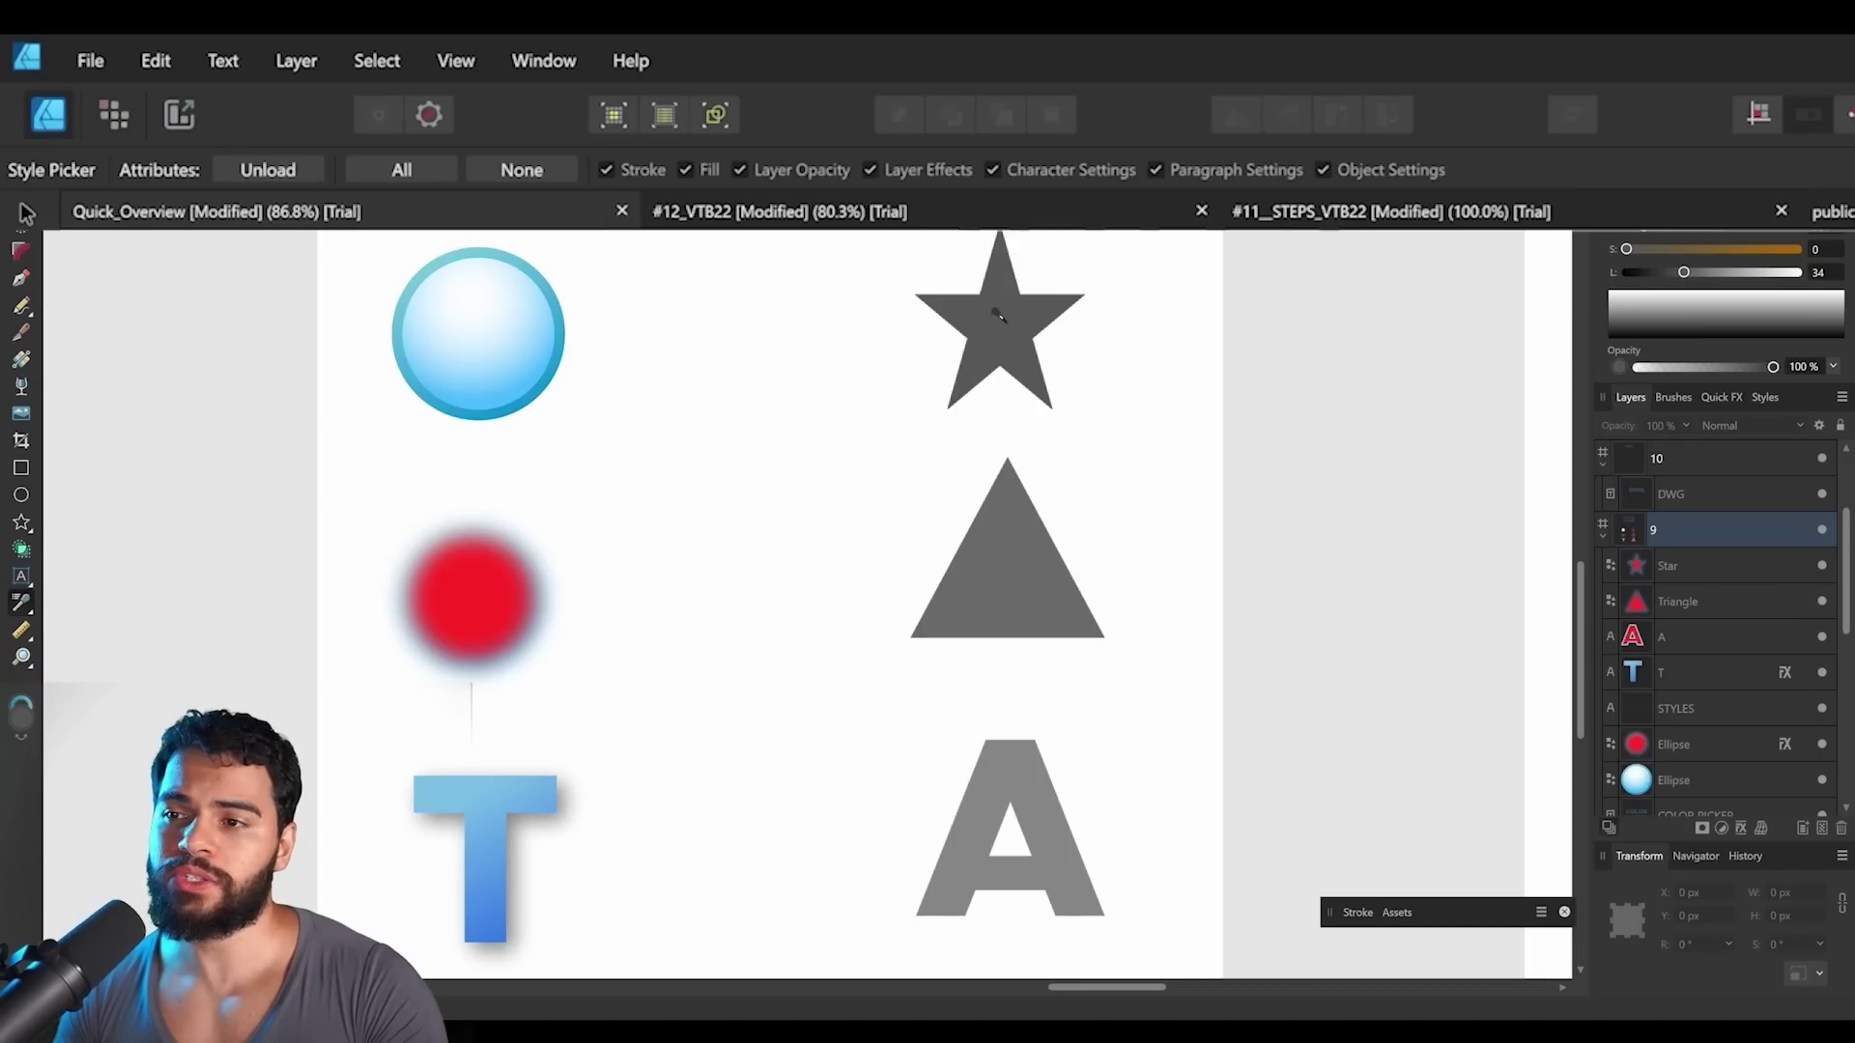
Try to pick the blue ellipse's style with the picker still loaded, and undo the resulting style change.
{"action": "left_click", "coordinate": [496, 411]}
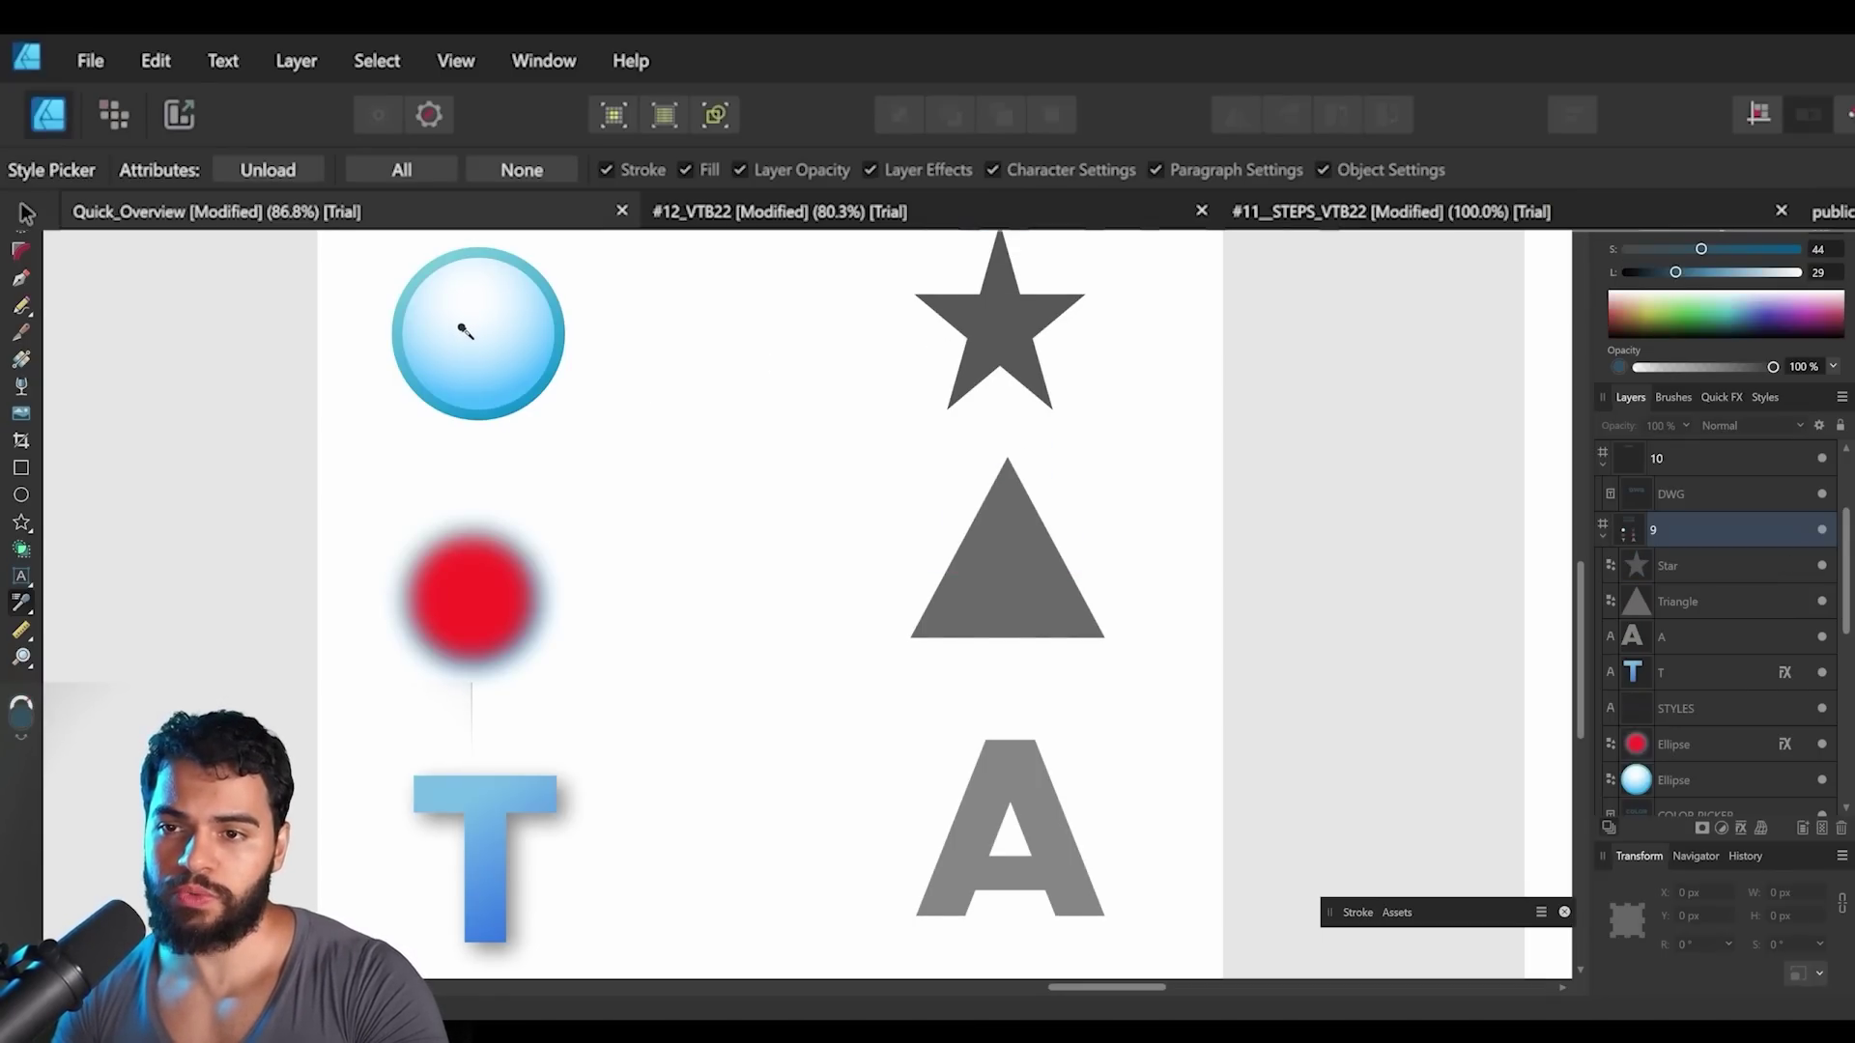
{"action": "left_click", "coordinate": [475, 309]}
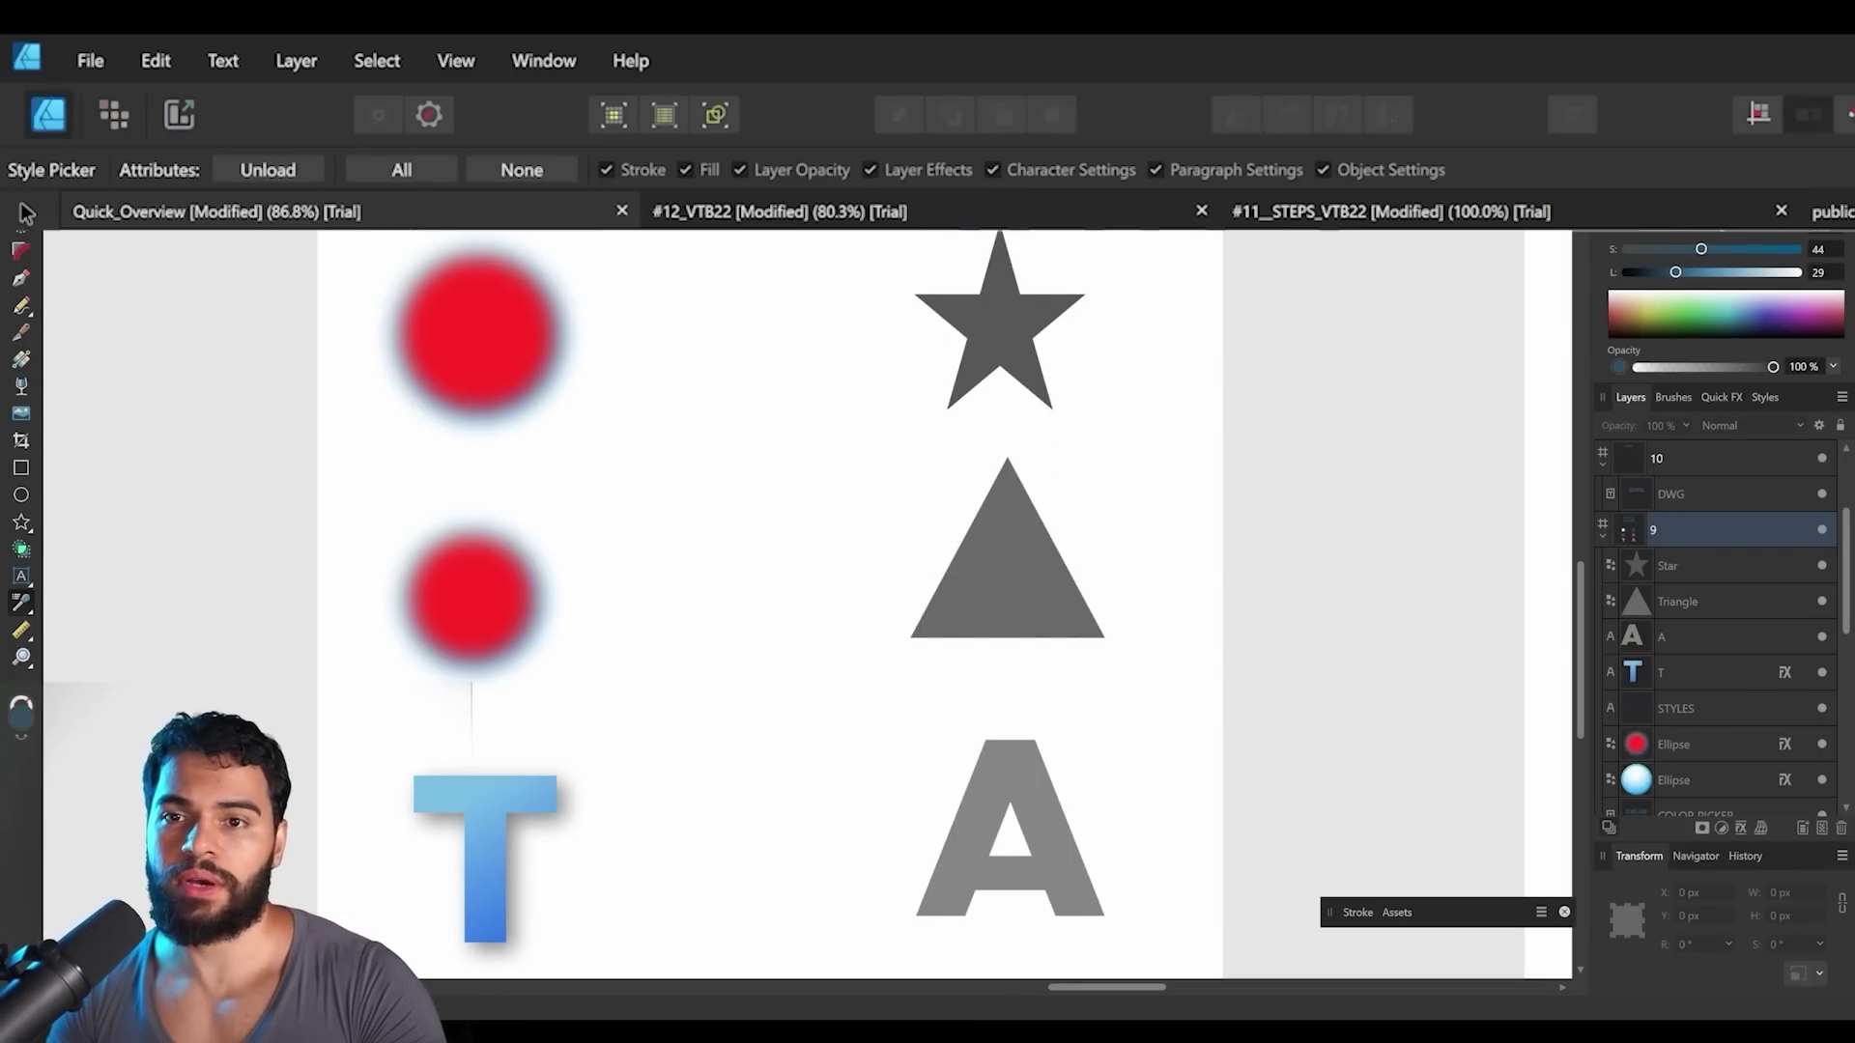
{"action": "key", "text": "ctrl+z"}
Unload the Style Picker, sample the blue gradient ellipse, and apply its style to the star, triangle and letter A.
{"action": "left_click", "coordinate": [303, 169]}
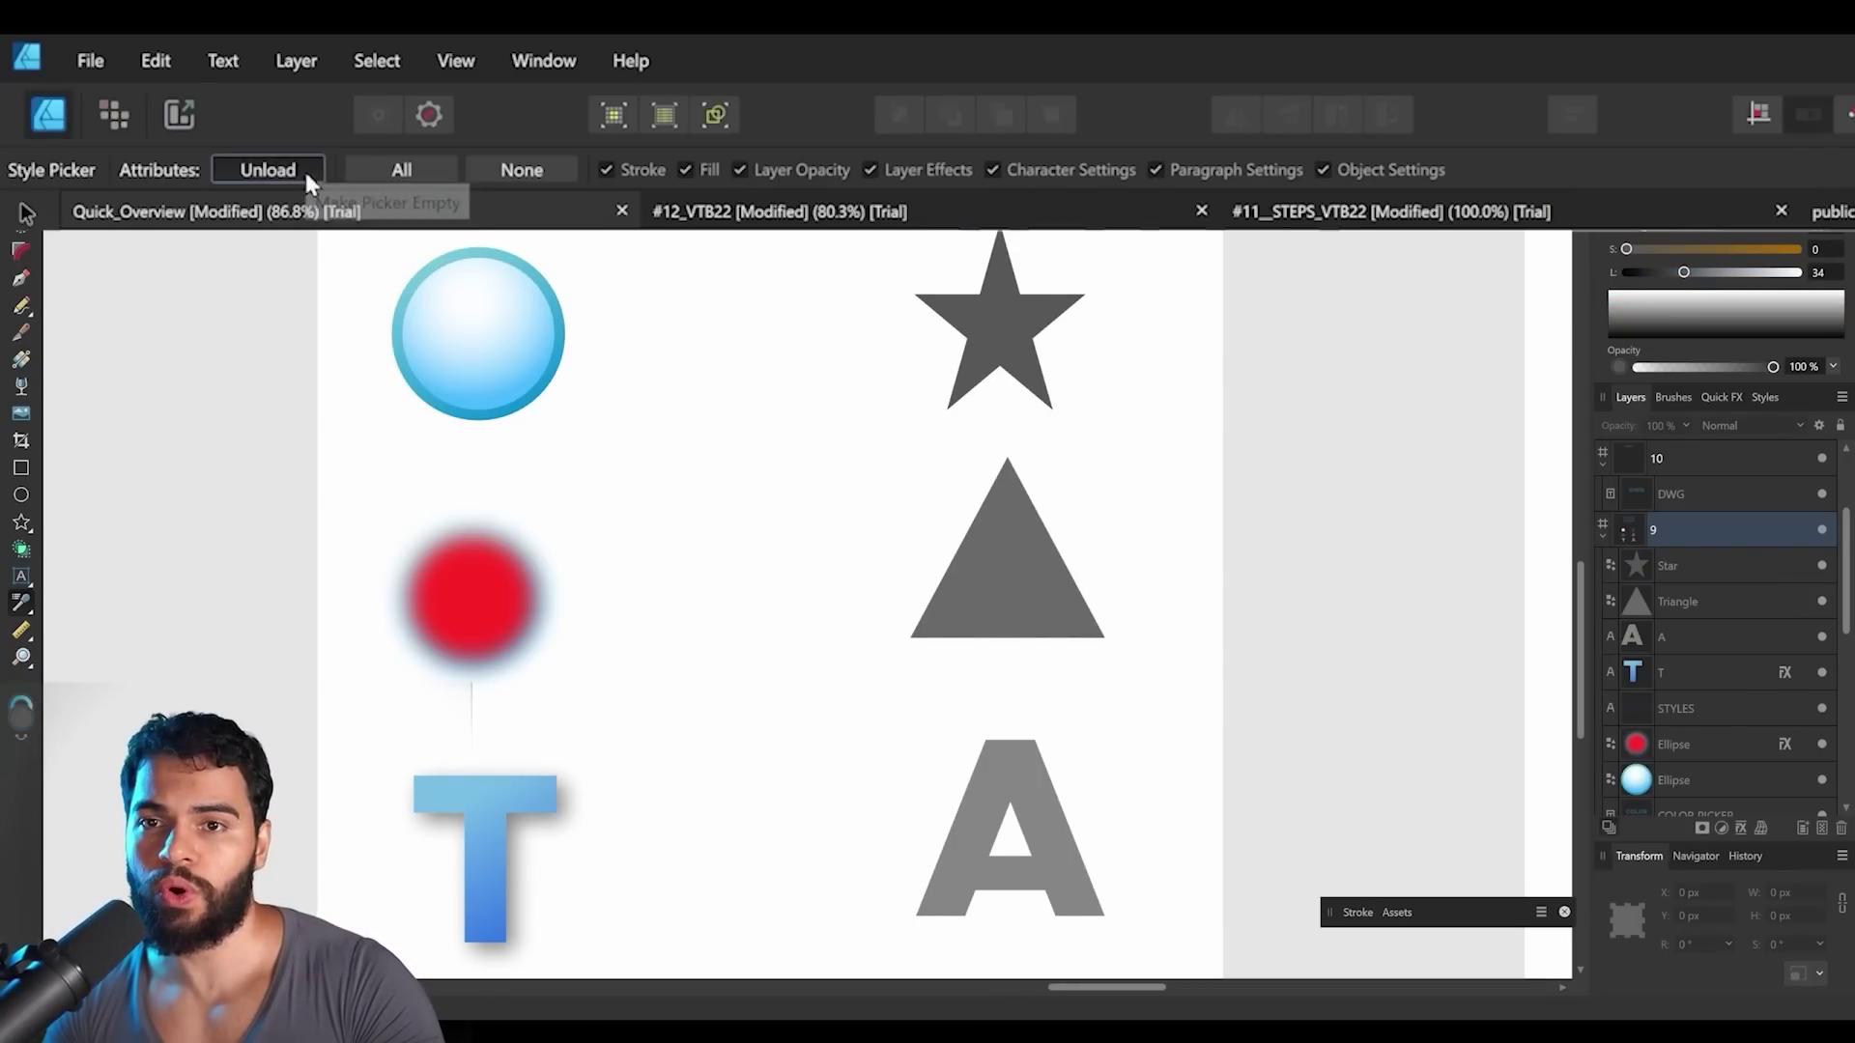
{"action": "left_click", "coordinate": [470, 309]}
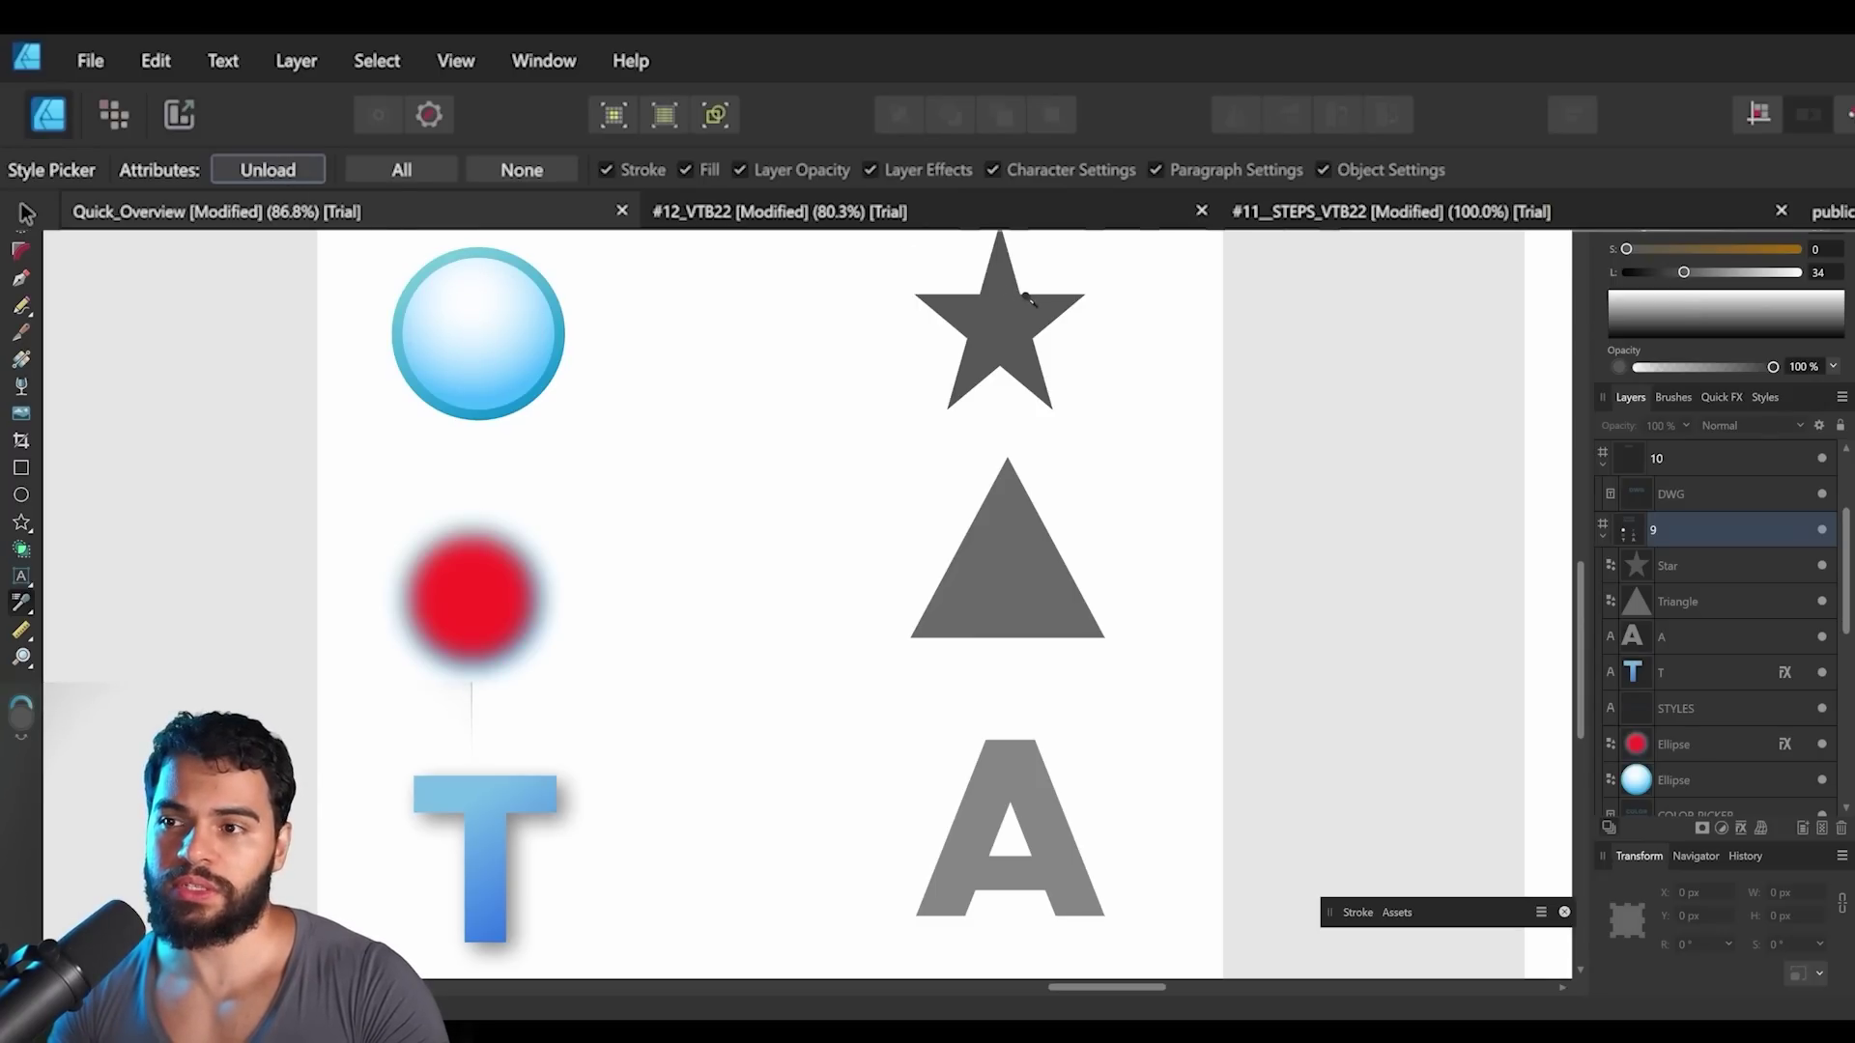
{"action": "left_click", "coordinate": [976, 315]}
{"action": "left_click", "coordinate": [990, 507]}
{"action": "left_click", "coordinate": [990, 749]}
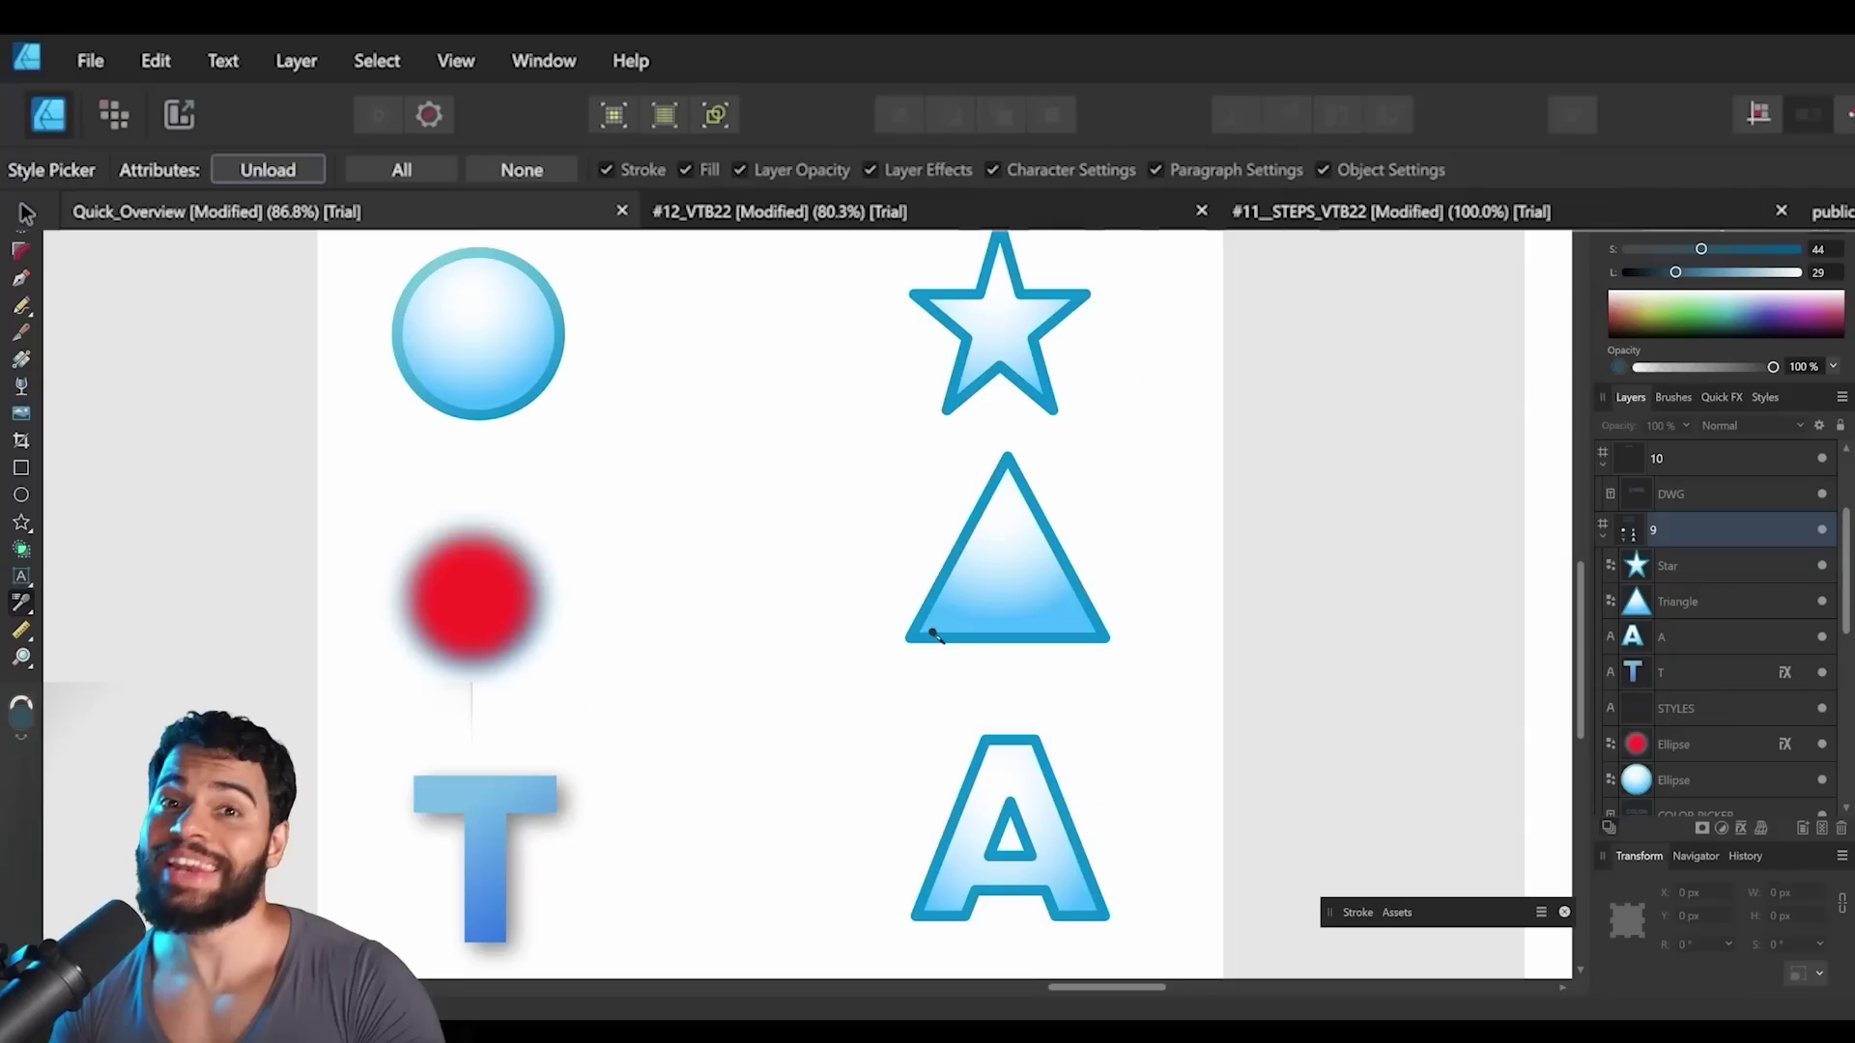
Undo the blue gradient style on the letter A, triangle and star.
{"action": "key", "text": "ctrl+z"}
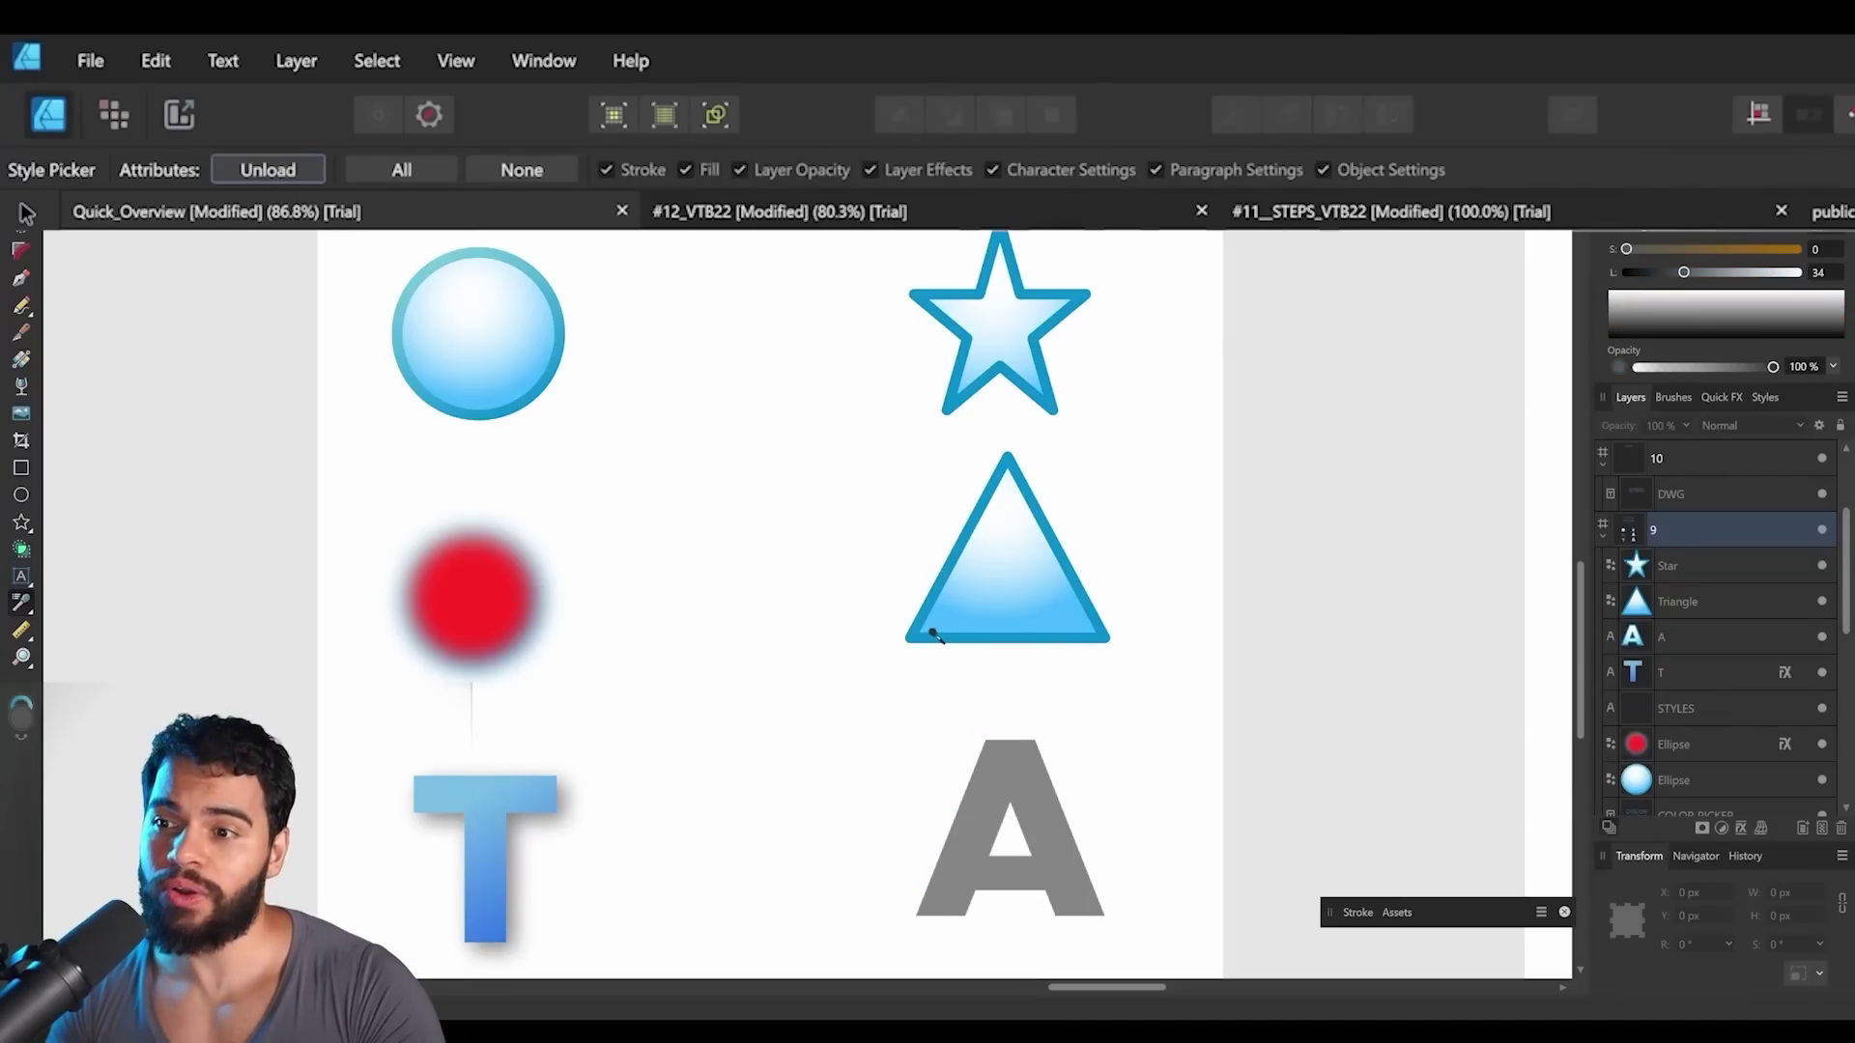
{"action": "key", "text": "ctrl+z"}
{"action": "key", "text": "ctrl+z"}
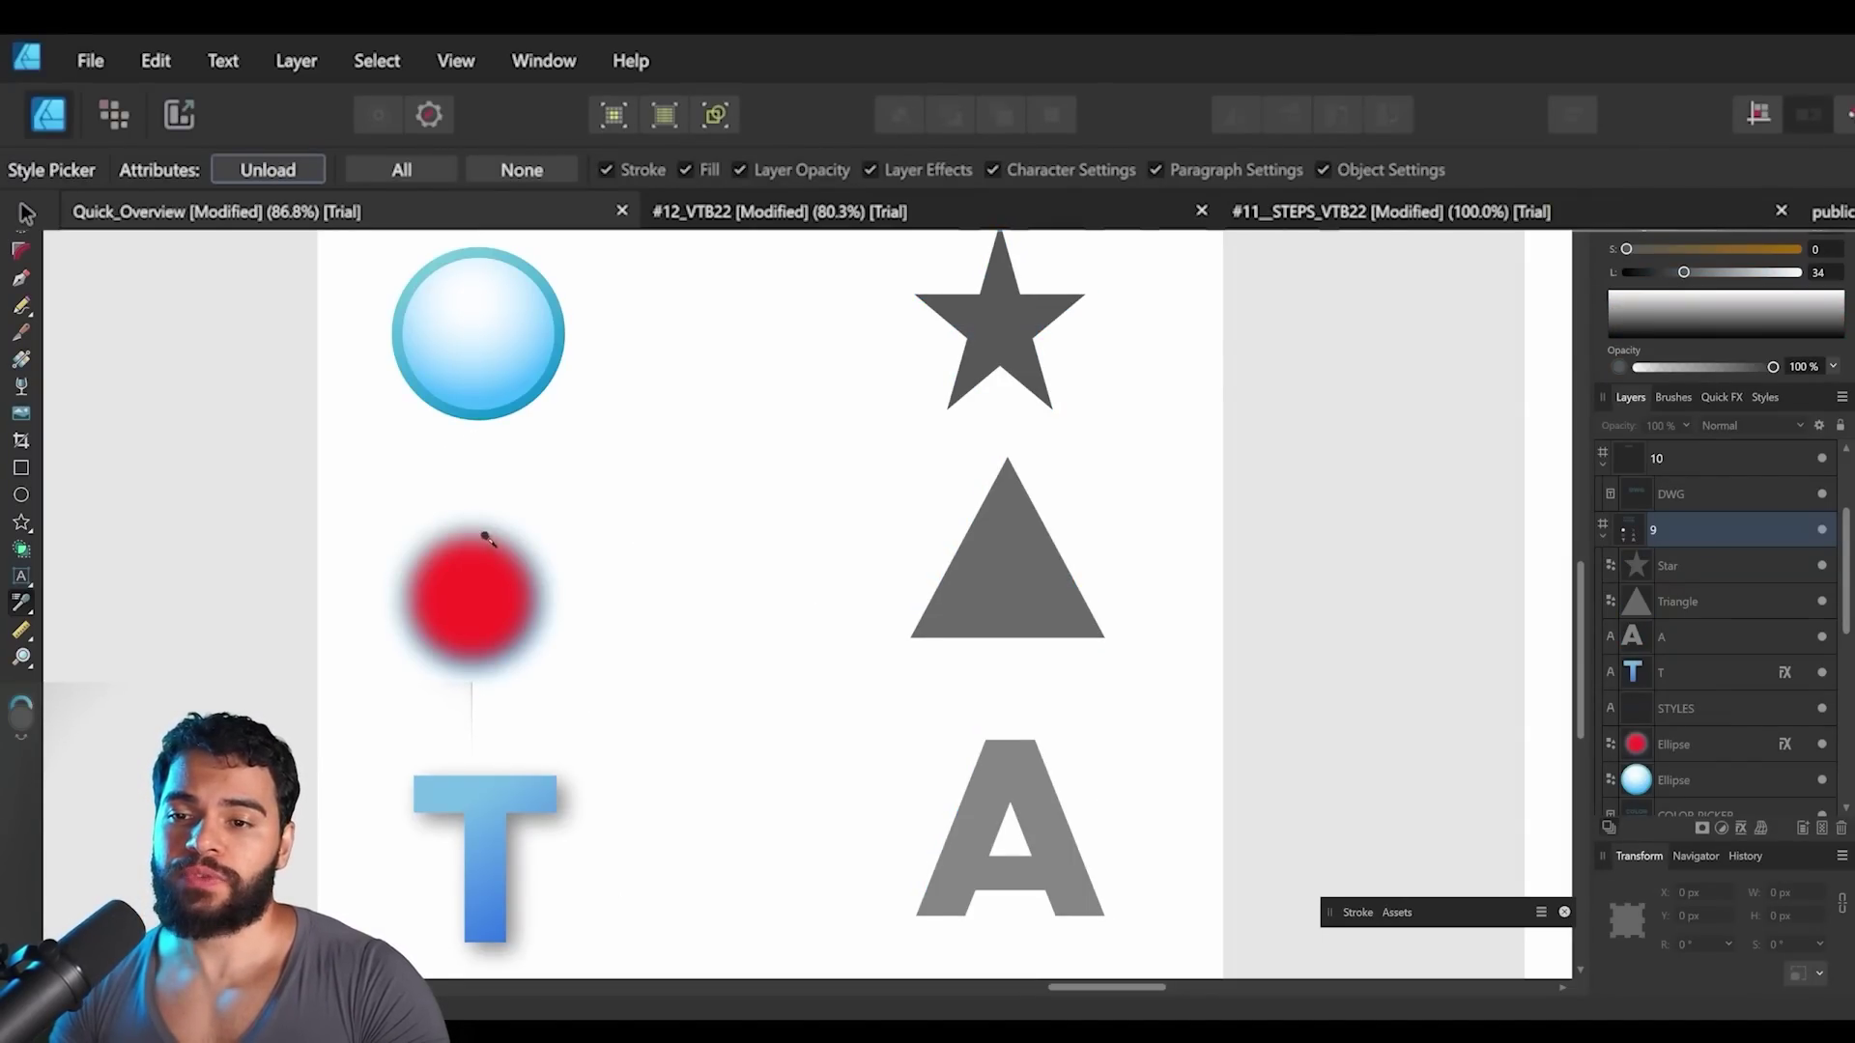
Unload the picker, sample the letter T, limit the attributes to Layer Effects, and apply its shadow to the star and triangle.
{"action": "left_click", "coordinate": [302, 174]}
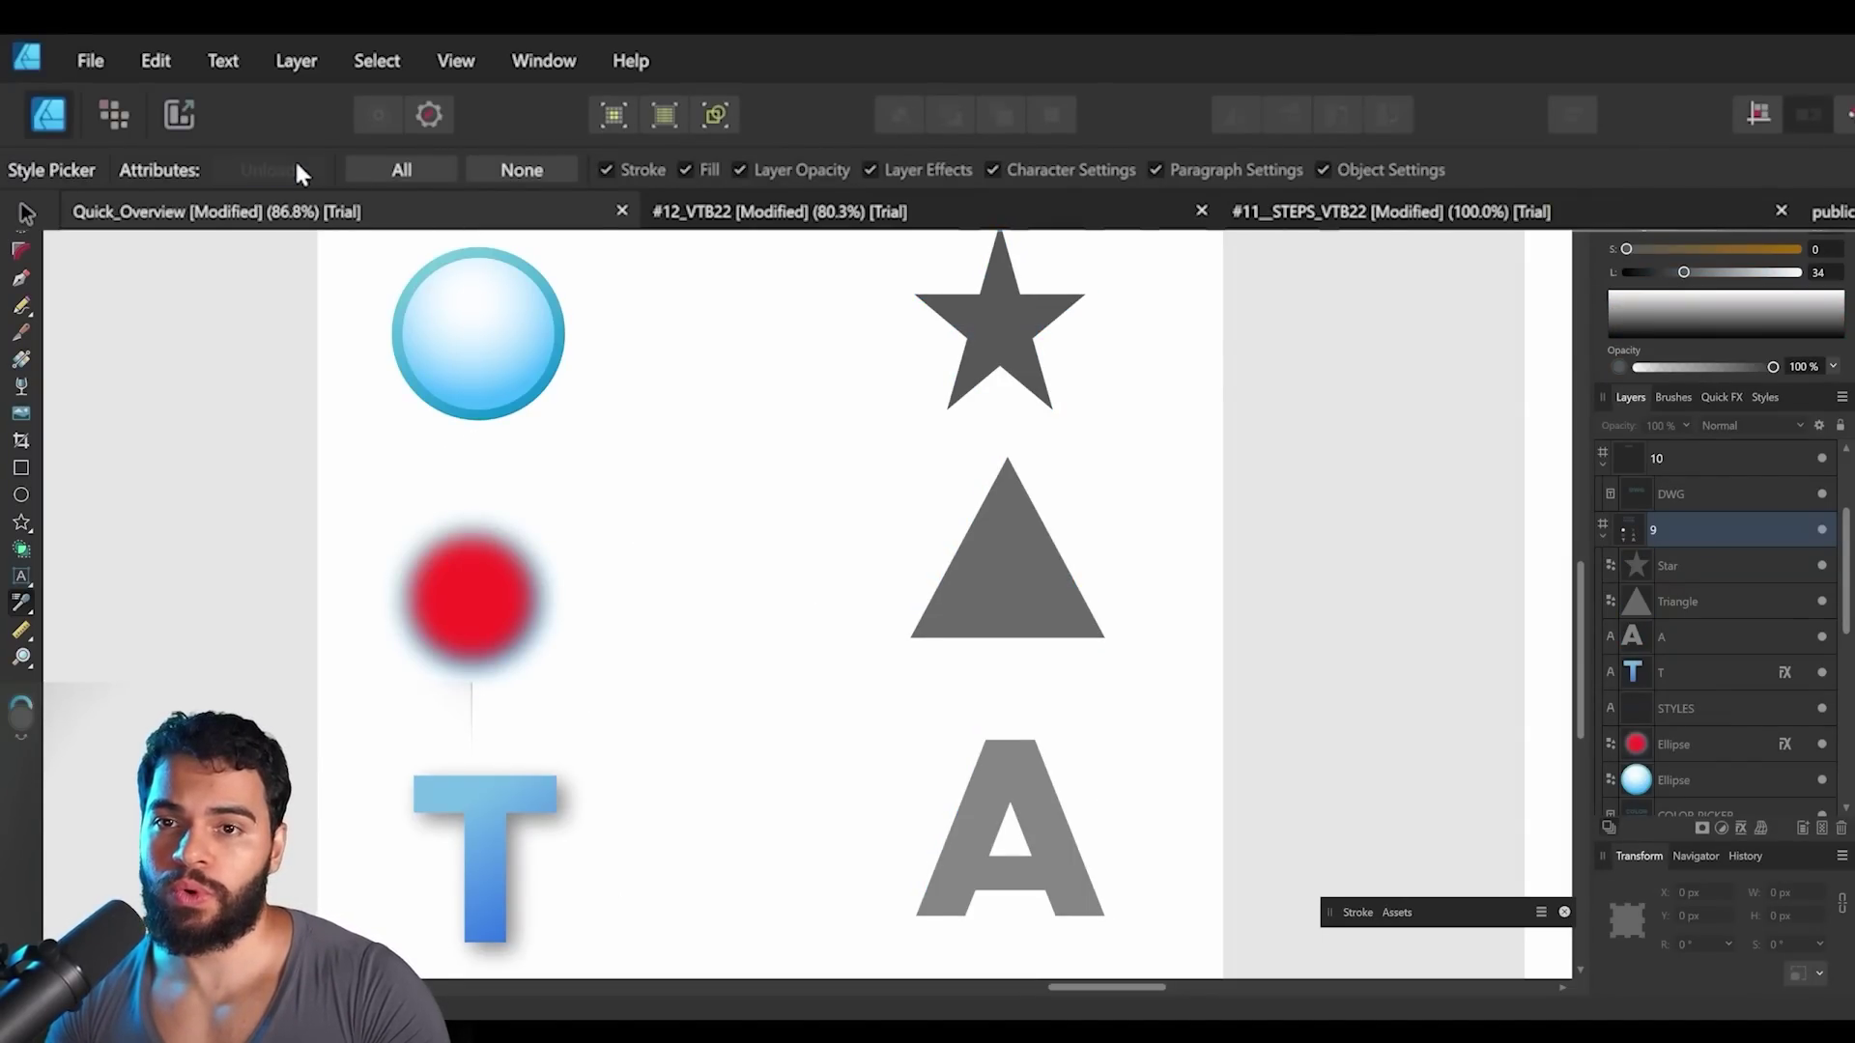
{"action": "left_click", "coordinate": [498, 831]}
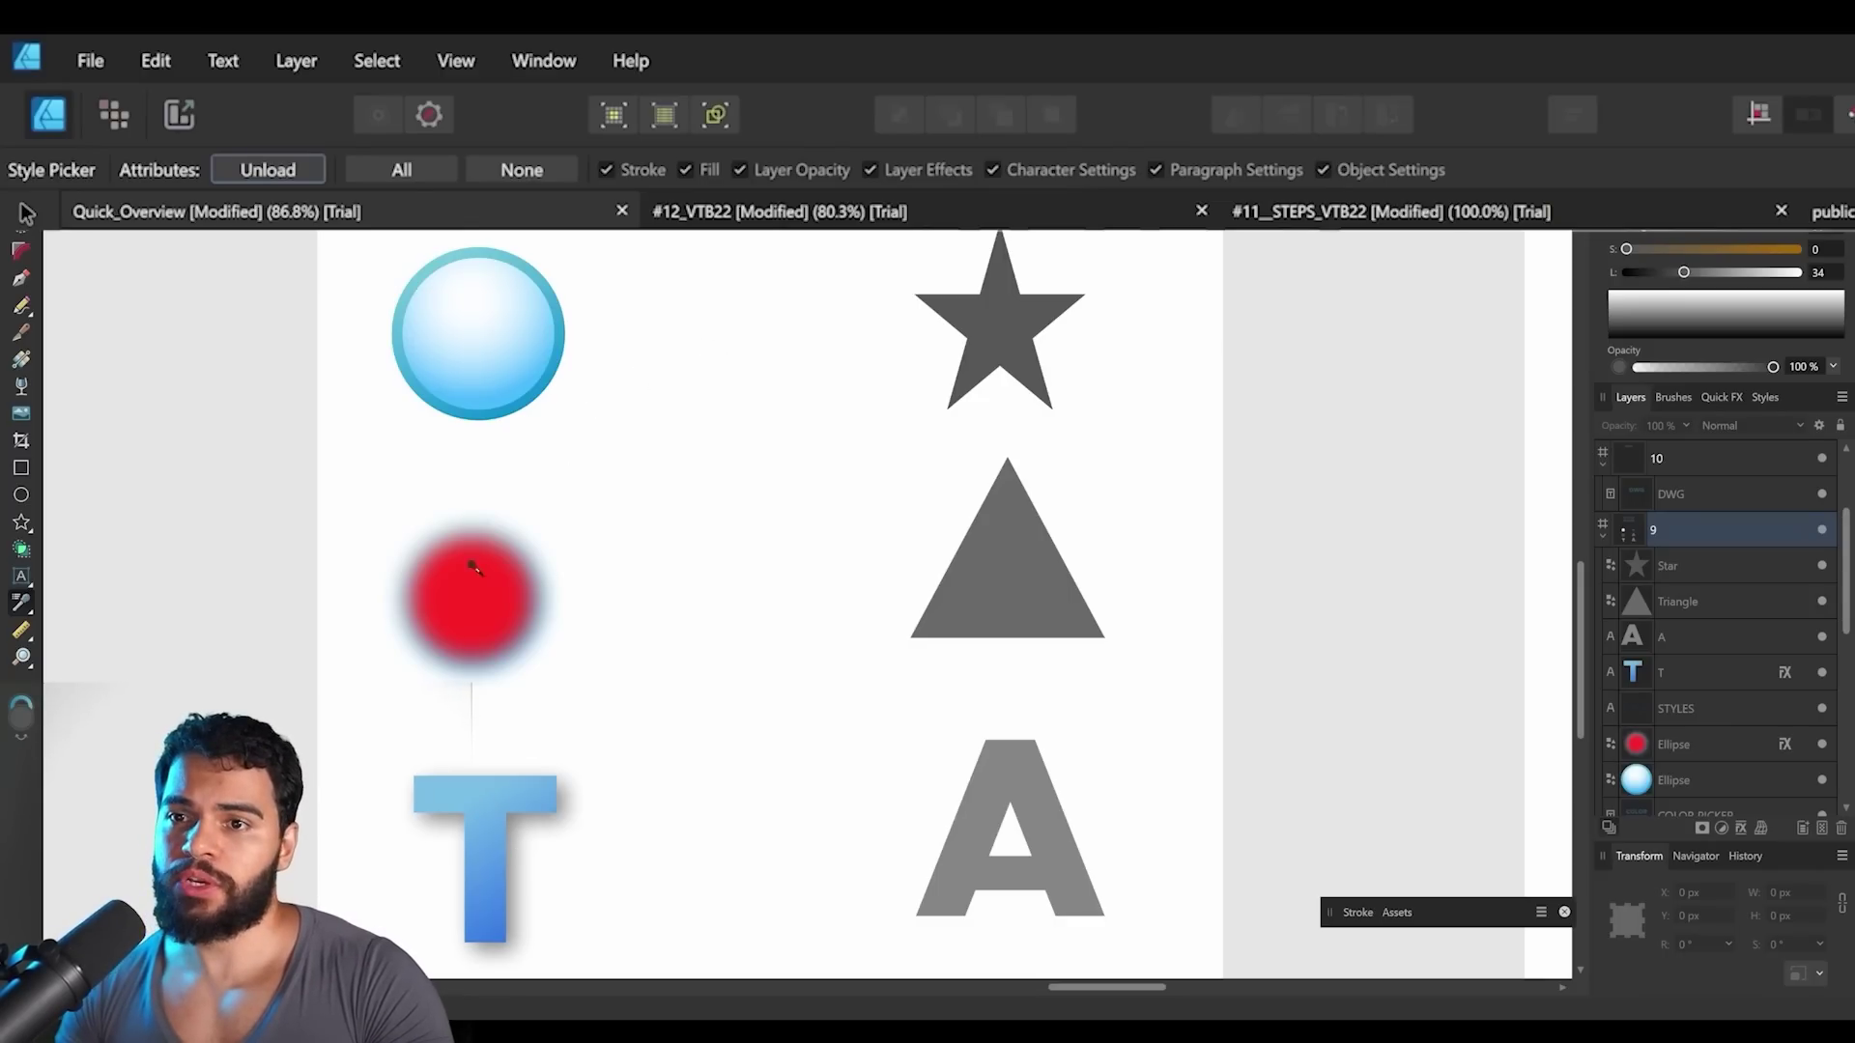
{"action": "left_click", "coordinate": [787, 174]}
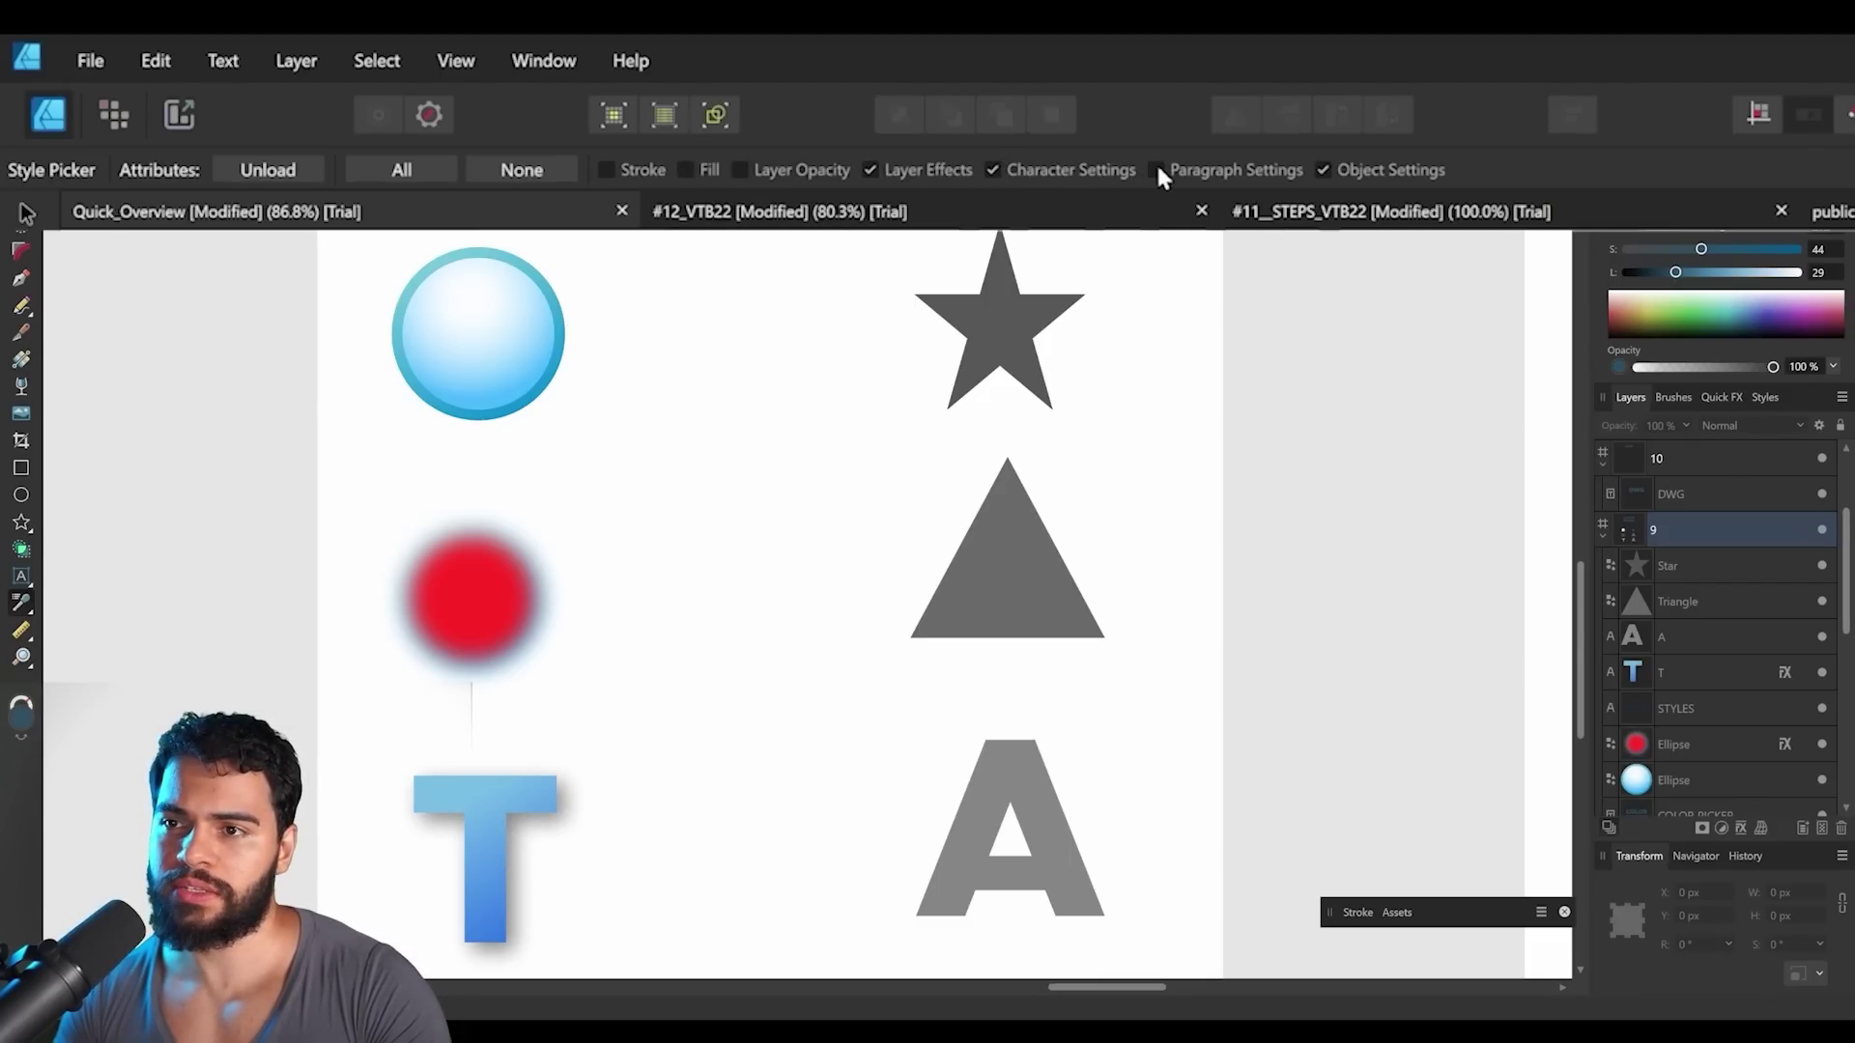
{"action": "left_click", "coordinate": [1006, 320]}
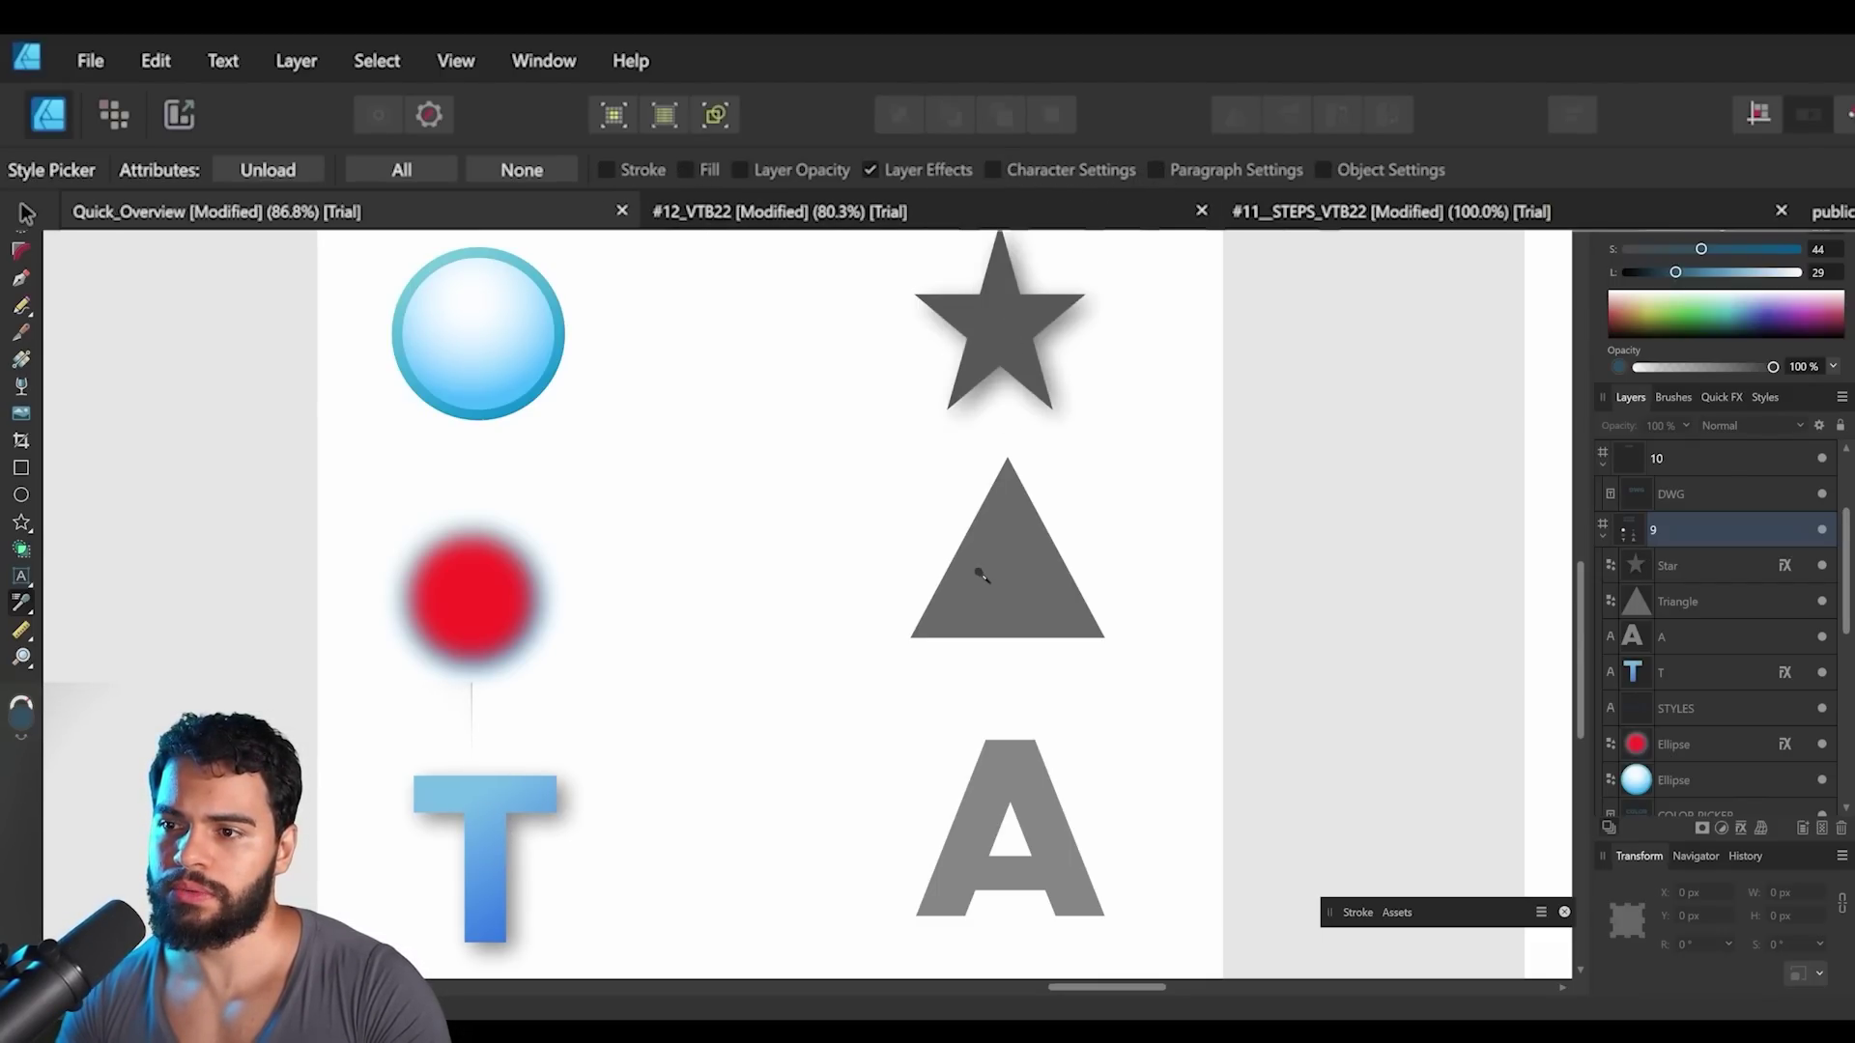
{"action": "left_click", "coordinate": [981, 574]}
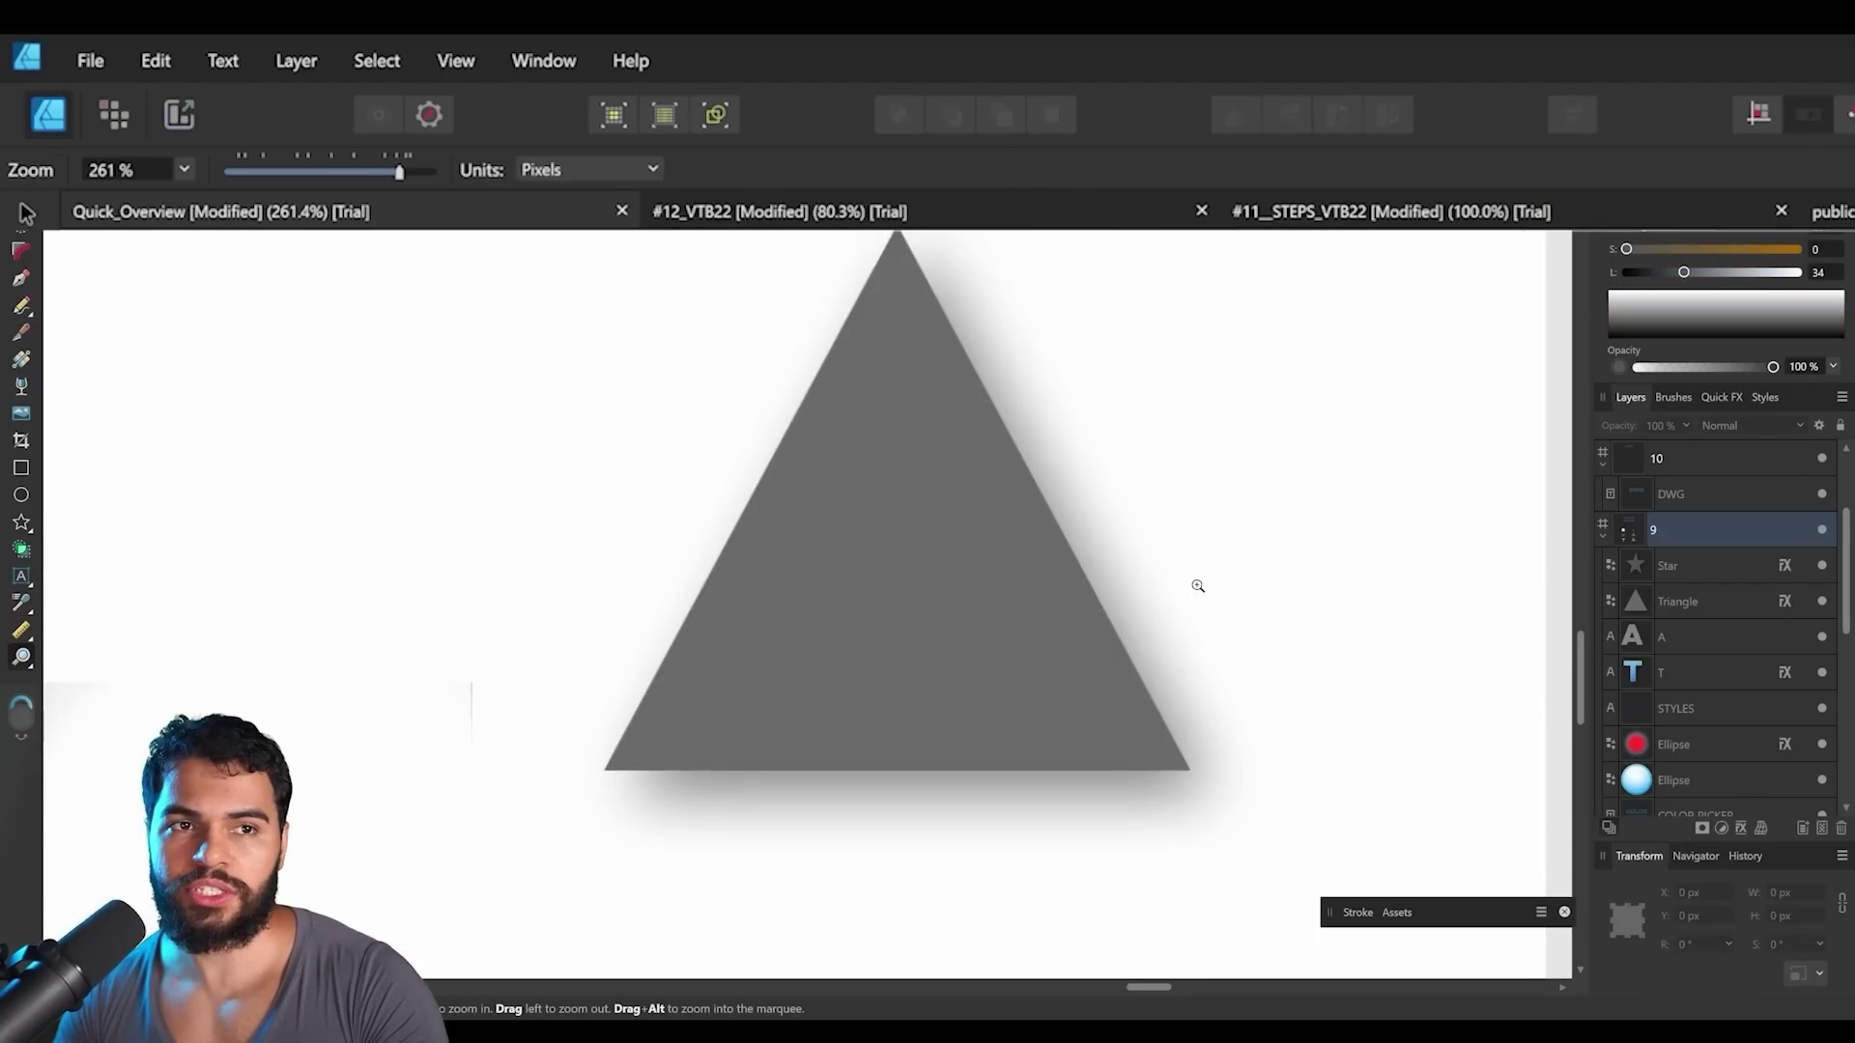
Examine the shadows on the star and triangle at different zoom levels.
{"action": "scroll", "coordinate": [1201, 586], "scroll_direction": "up", "scroll_amount": 2}
{"action": "scroll", "coordinate": [1159, 583], "scroll_direction": "down", "scroll_amount": 8}
{"action": "left_click_drag", "start_coordinate": [938, 629], "coordinate": [908, 587]}
{"action": "scroll", "coordinate": [638, 821], "scroll_direction": "up", "scroll_amount": 4}
{"action": "left_click_drag", "start_coordinate": [638, 821], "coordinate": [923, 723]}
{"action": "scroll", "coordinate": [940, 646], "scroll_direction": "up", "scroll_amount": 4}
{"action": "left_click_drag", "start_coordinate": [749, 613], "coordinate": [799, 526]}
{"action": "scroll", "coordinate": [823, 444], "scroll_direction": "down", "scroll_amount": 4}
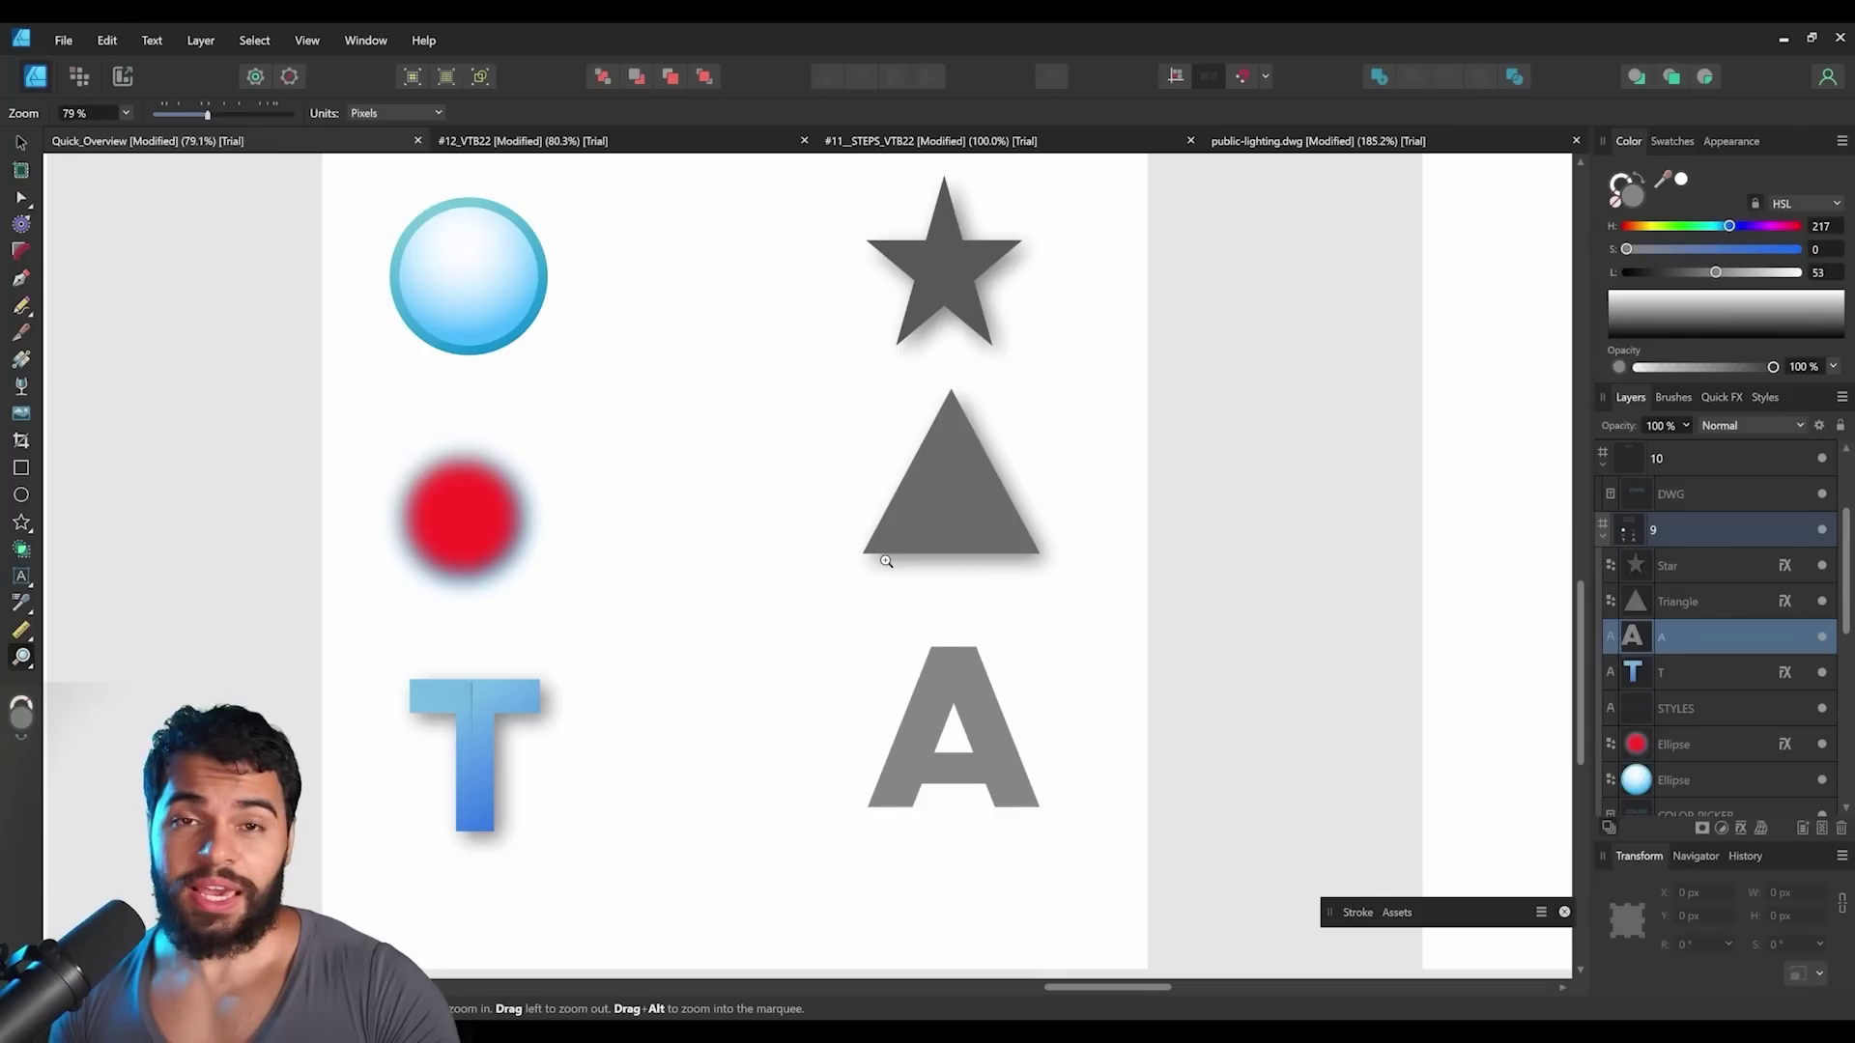
{"action": "scroll", "coordinate": [923, 543], "scroll_direction": "up", "scroll_amount": 1}
{"action": "left_click_drag", "start_coordinate": [939, 539], "coordinate": [941, 441]}
{"action": "scroll", "coordinate": [895, 482], "scroll_direction": "up", "scroll_amount": 2}
Check the triangle's layer effects entry, and move the letter A so it is centred beneath the triangle.
{"action": "key", "text": "v"}
{"action": "left_click", "coordinate": [894, 443]}
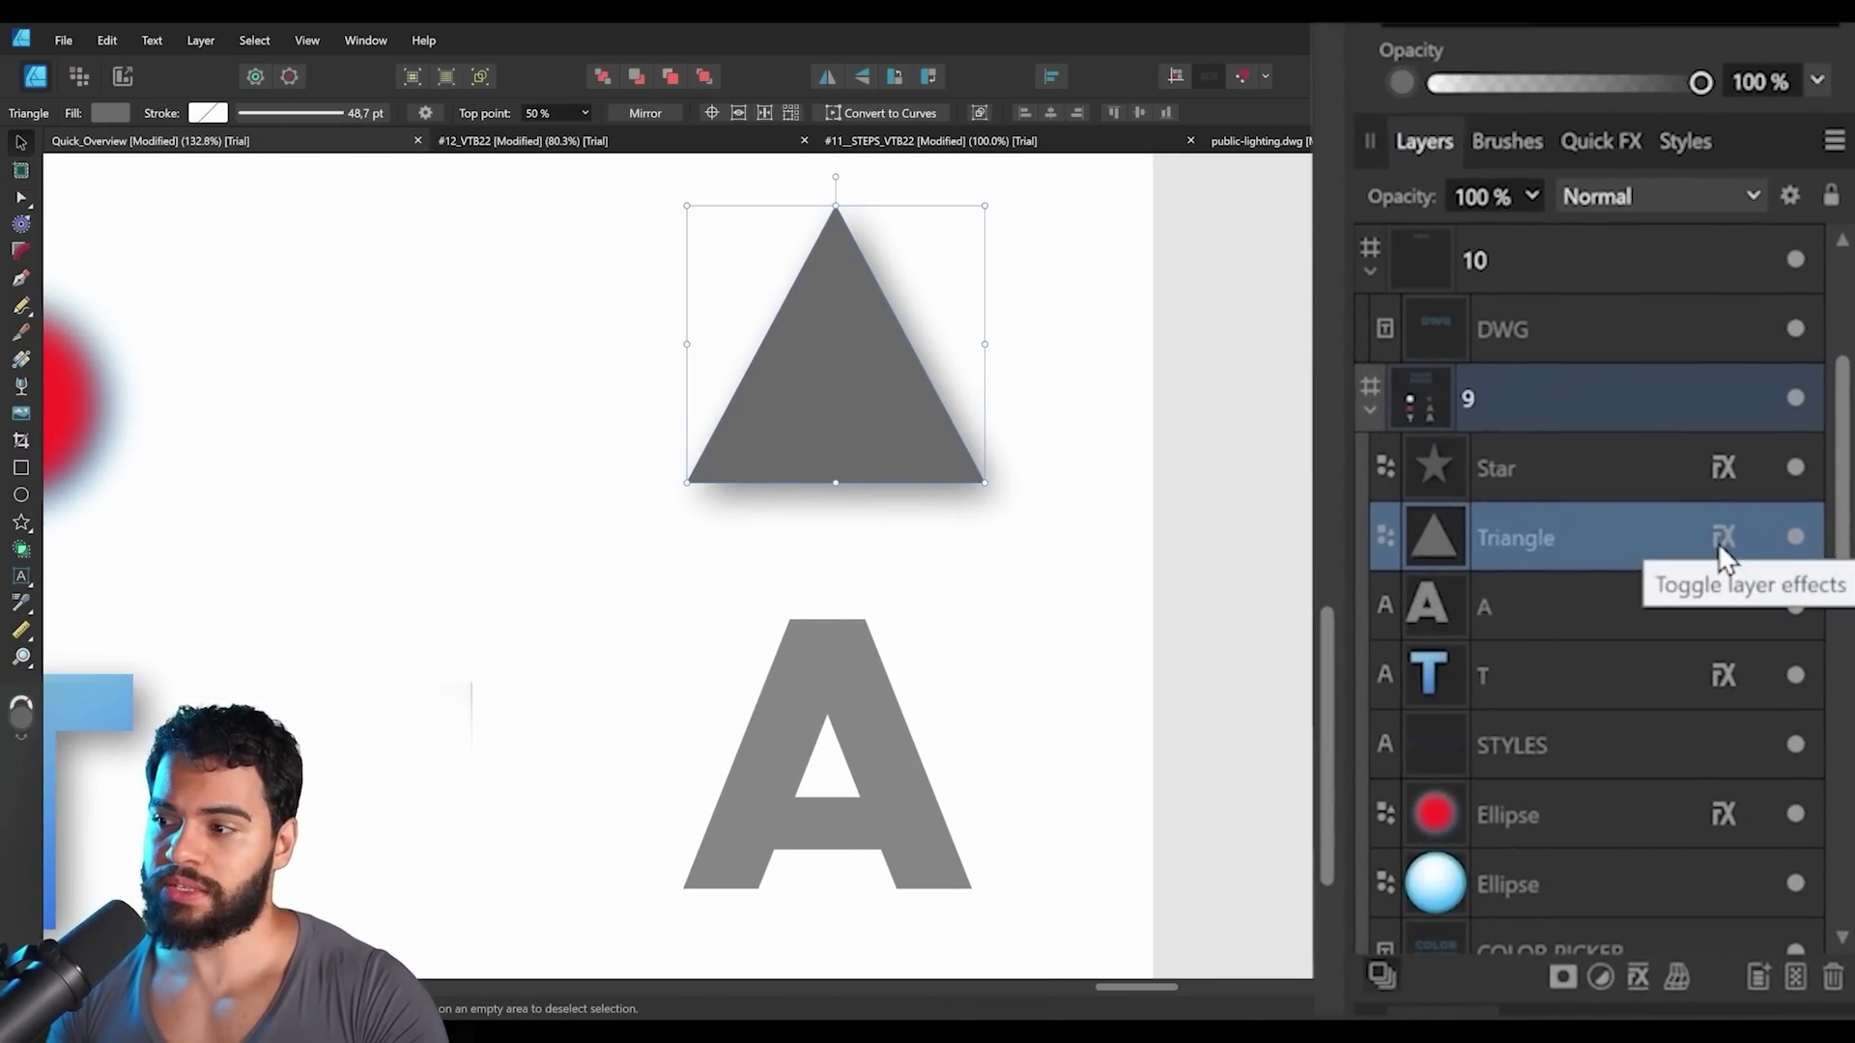
{"action": "left_click", "coordinate": [1639, 590]}
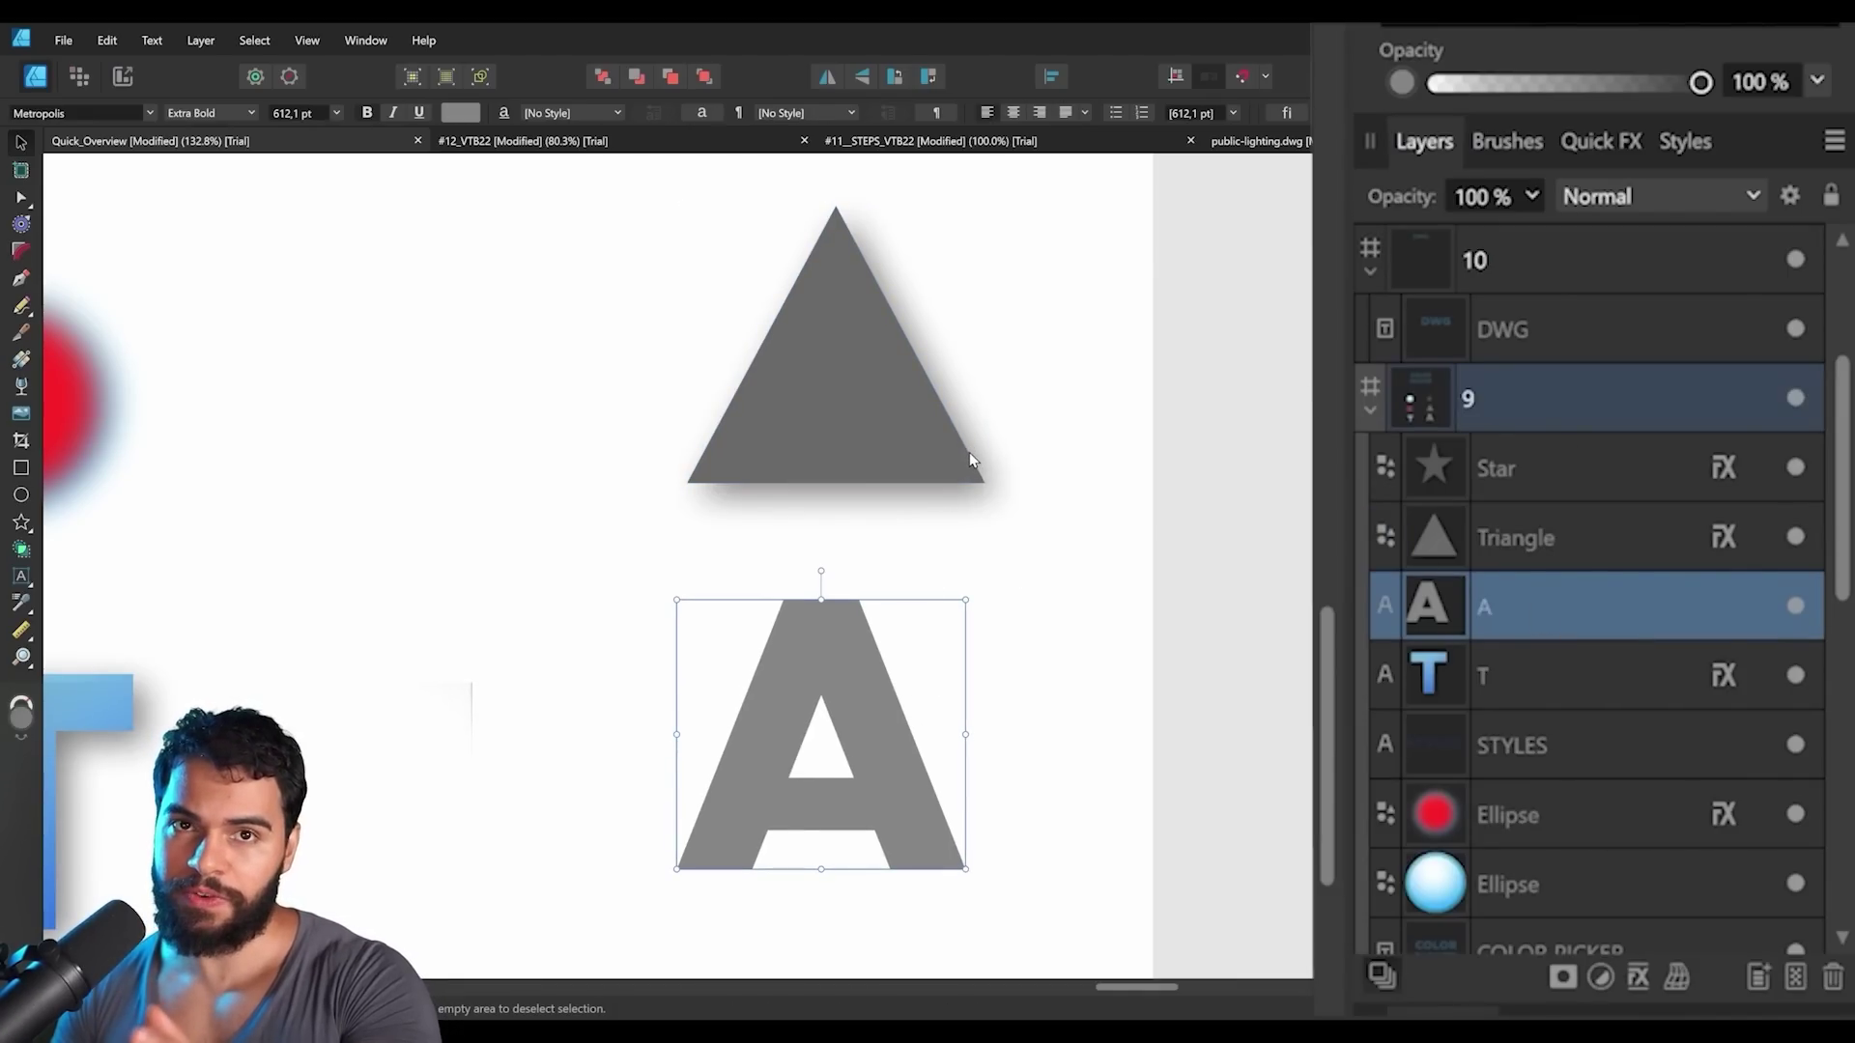
{"action": "left_click_drag", "start_coordinate": [883, 713], "coordinate": [898, 689]}
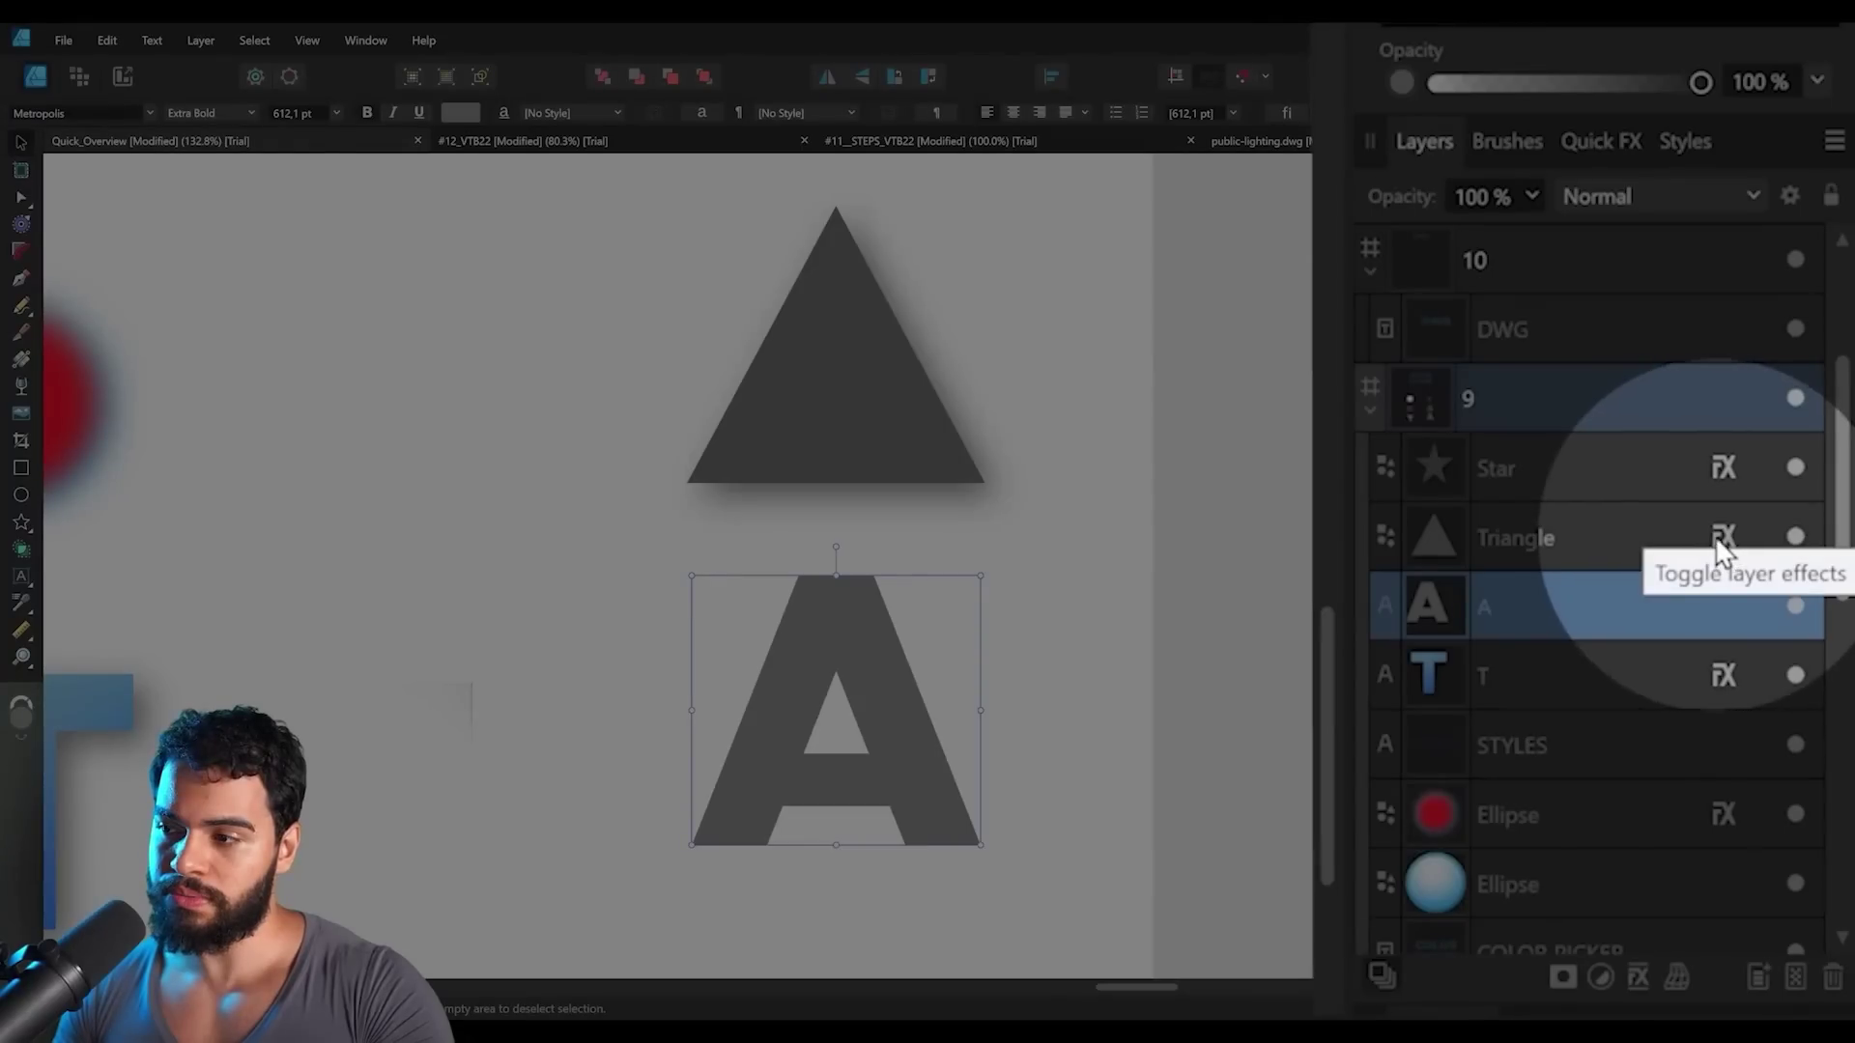
Copy the Triangle layer's effects onto the letter A layer directly within the layer list.
{"action": "left_click_drag", "start_coordinate": [1723, 537], "coordinate": [1731, 606]}
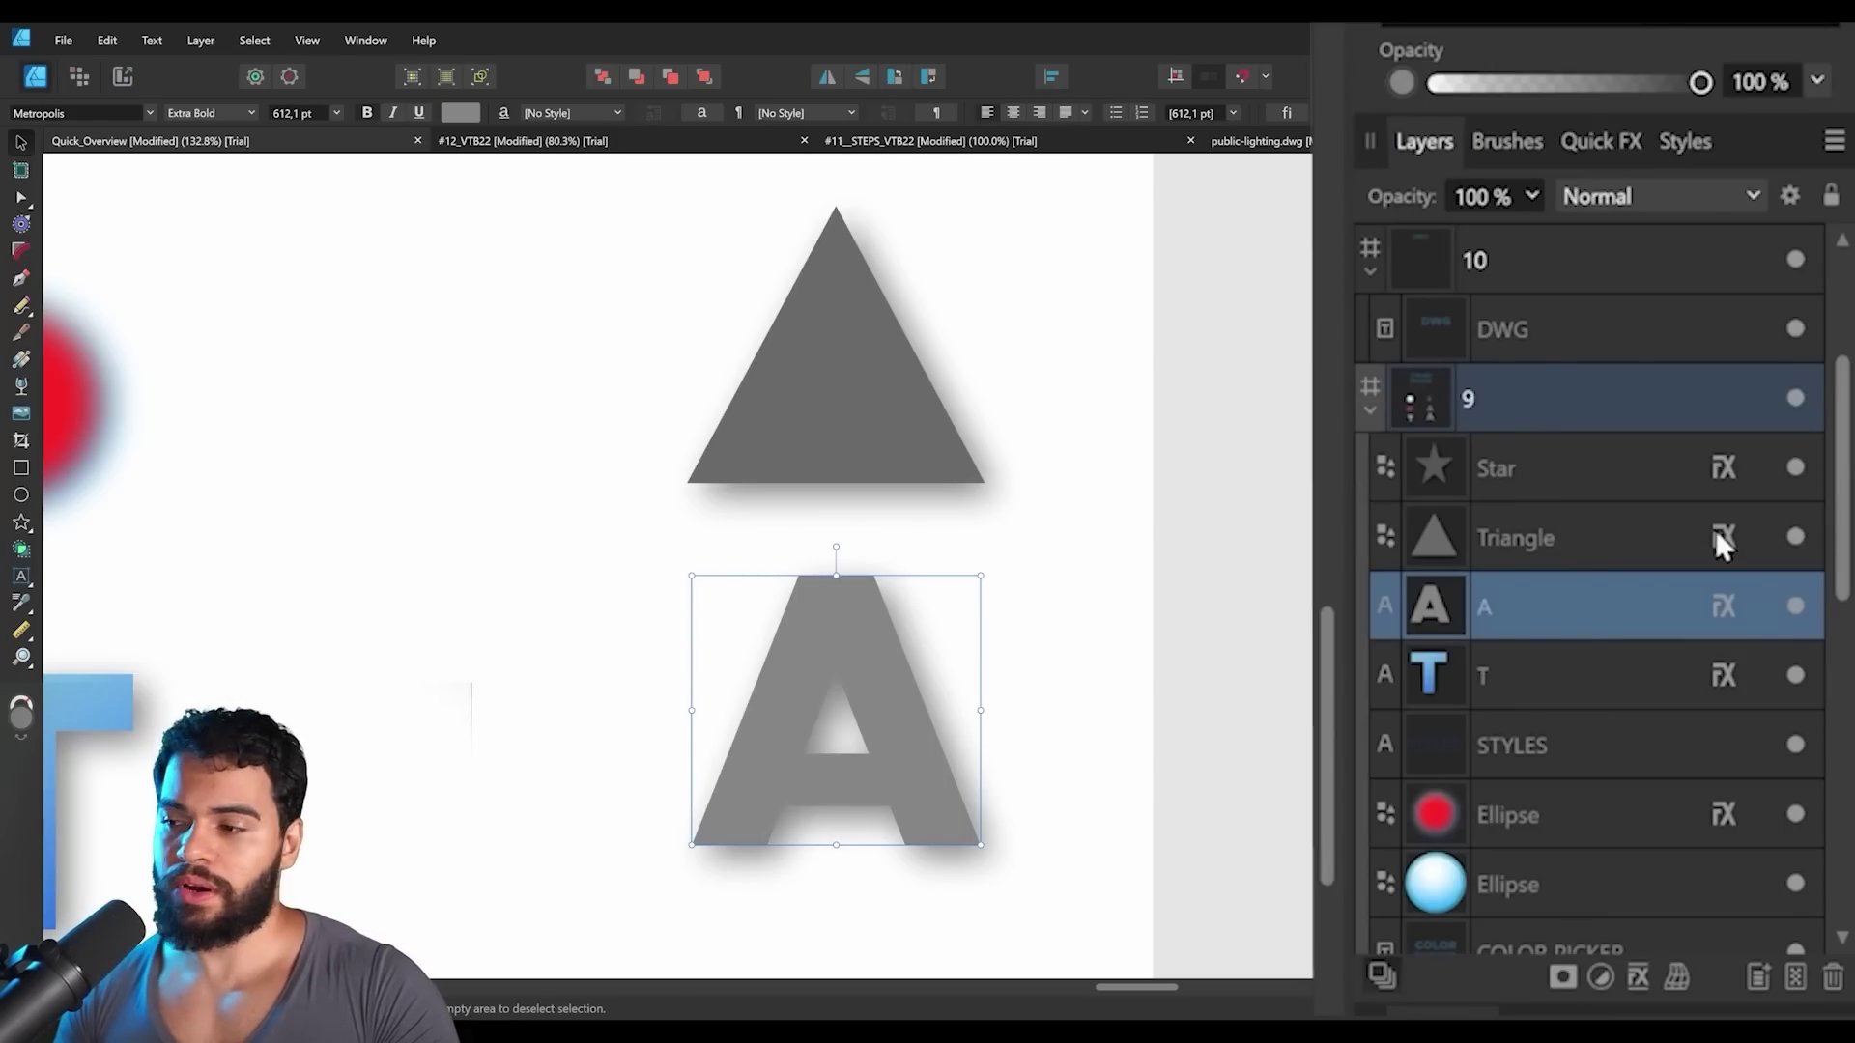
{"action": "left_click", "coordinate": [1683, 540]}
{"action": "left_click", "coordinate": [1701, 604]}
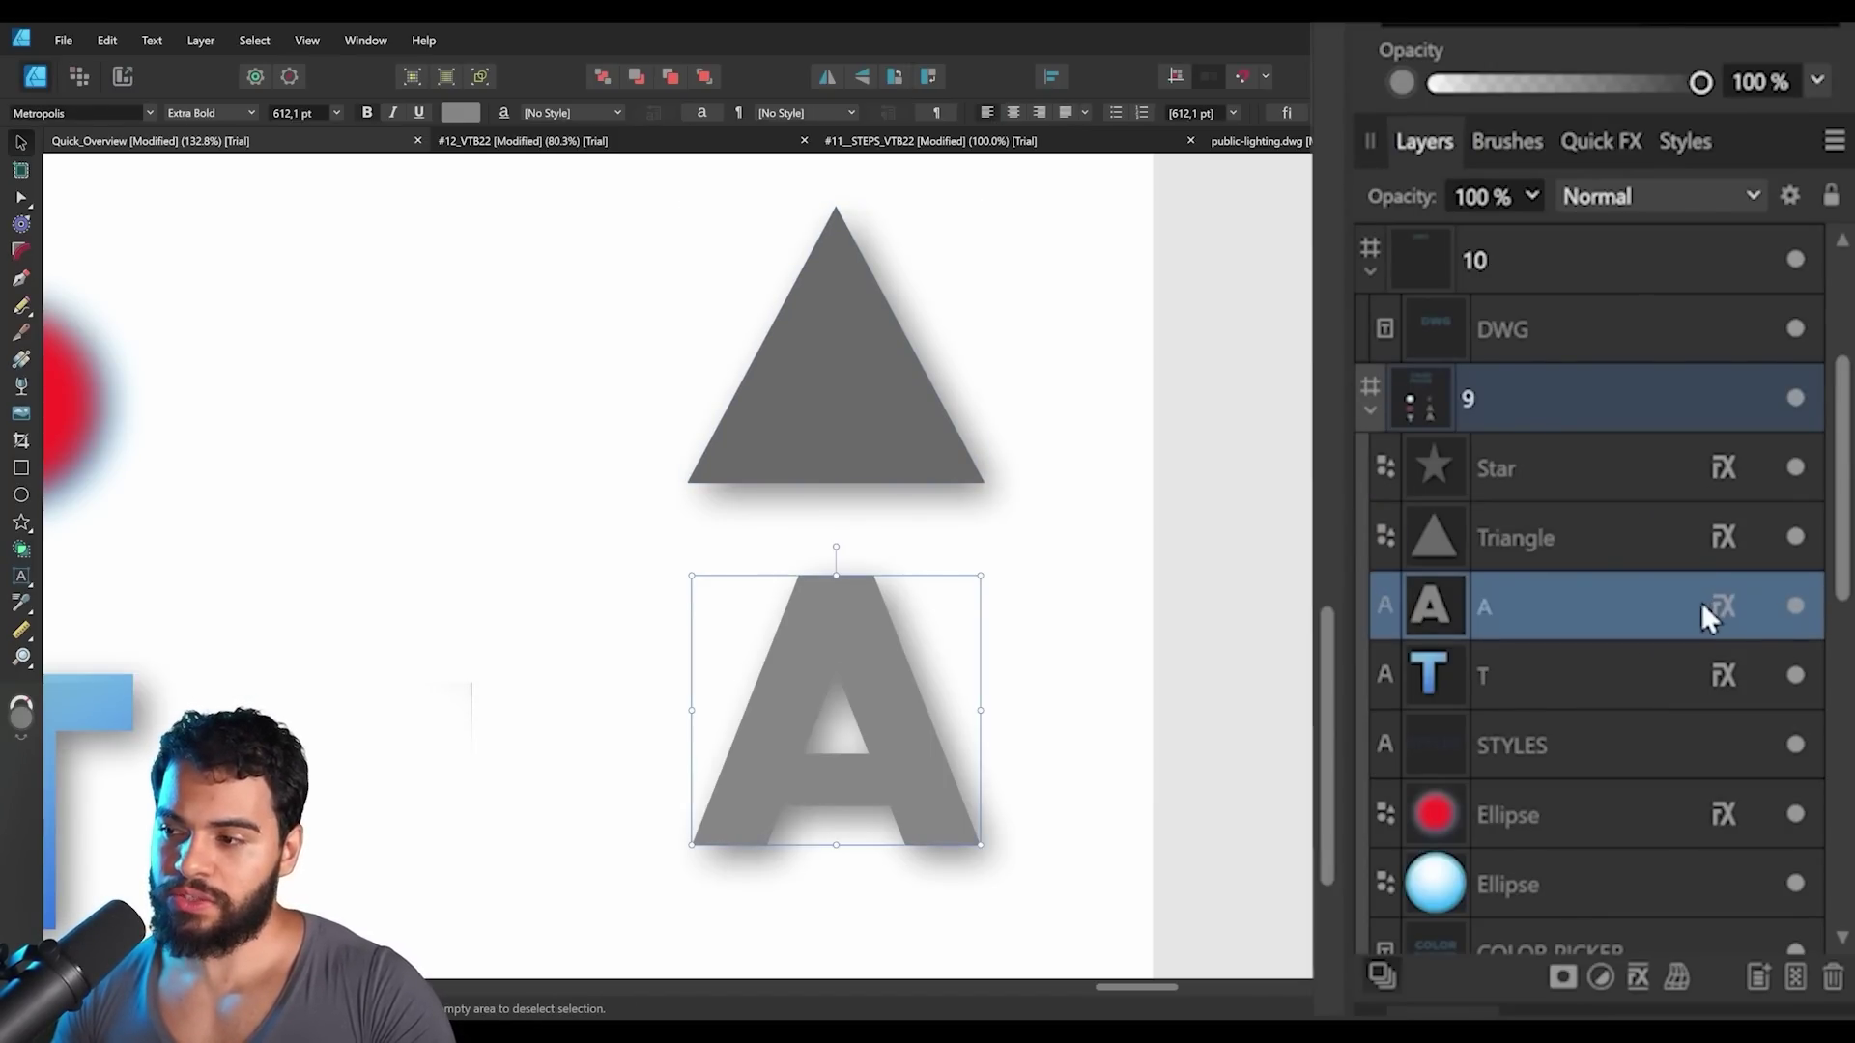
{"action": "left_click", "coordinate": [1670, 554]}
Draw a five-point star about 644 px wide and 638 px high below the LAYER EFFECTS heading.
{"action": "key", "text": "z"}
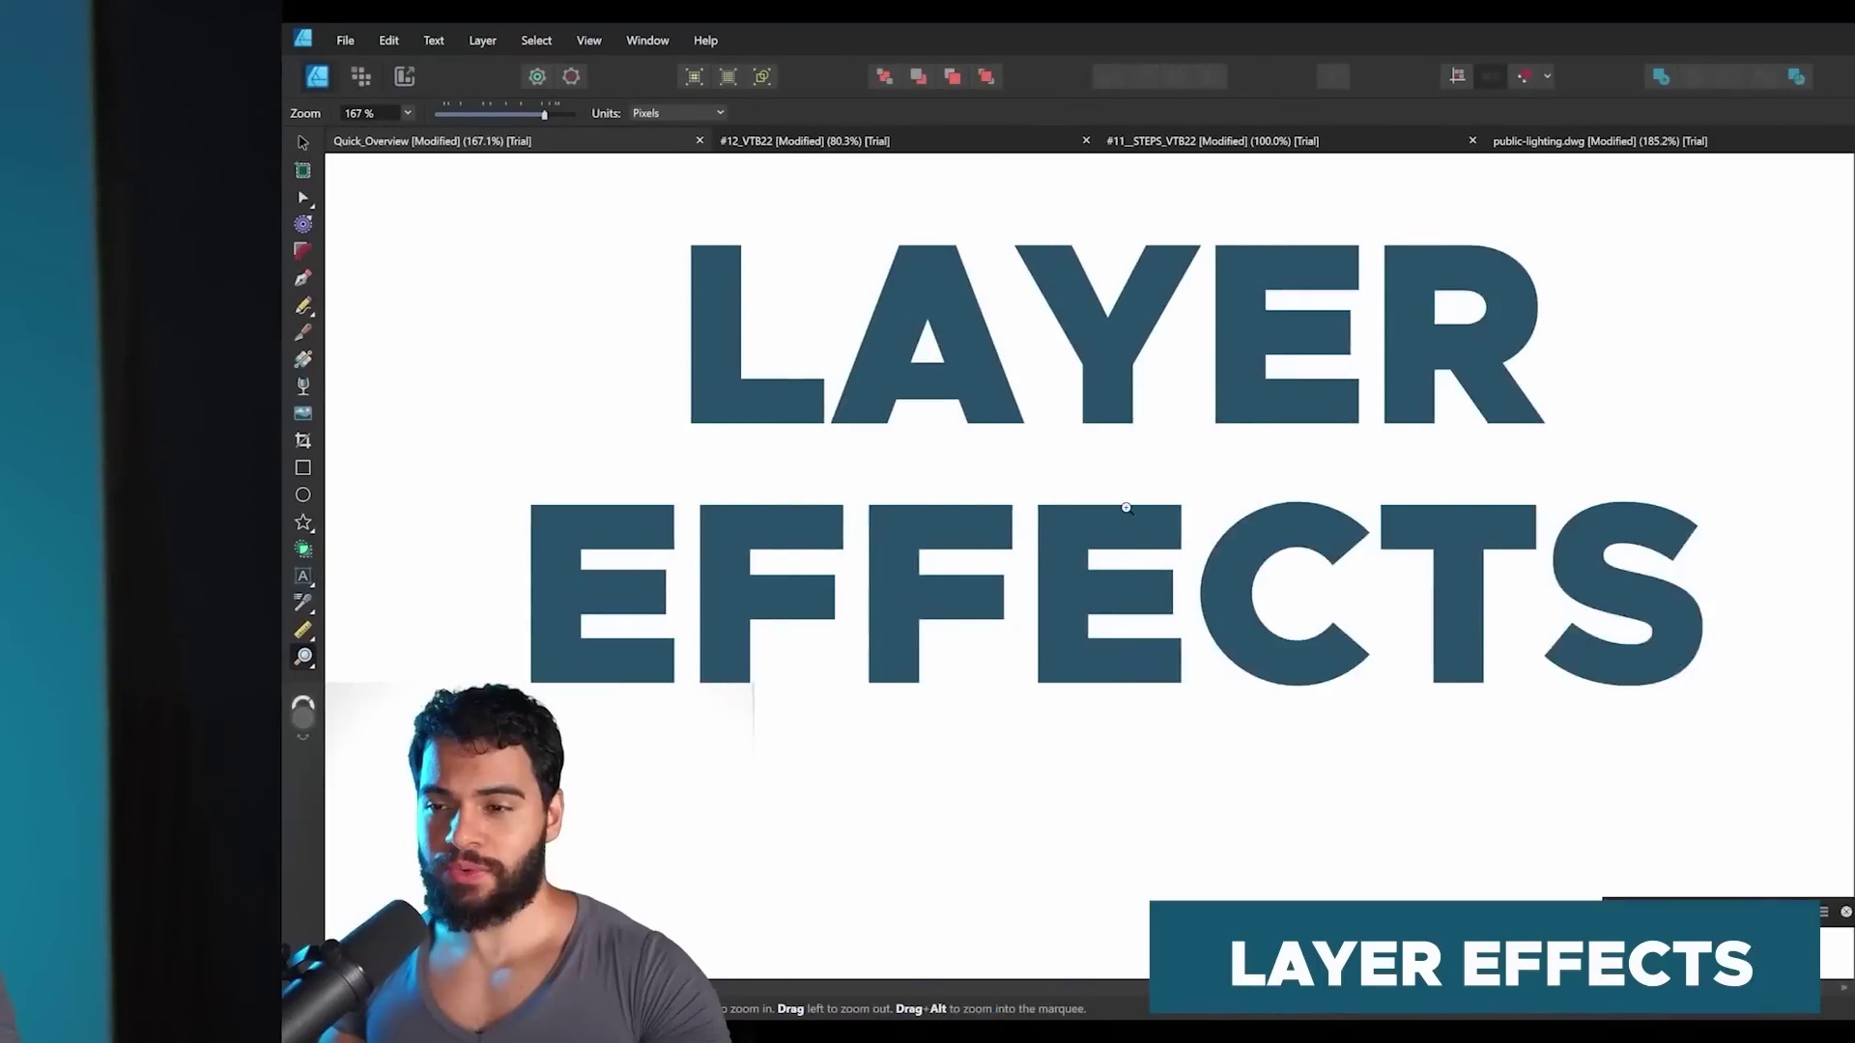
{"action": "left_click_drag", "start_coordinate": [1127, 508], "coordinate": [1057, 497]}
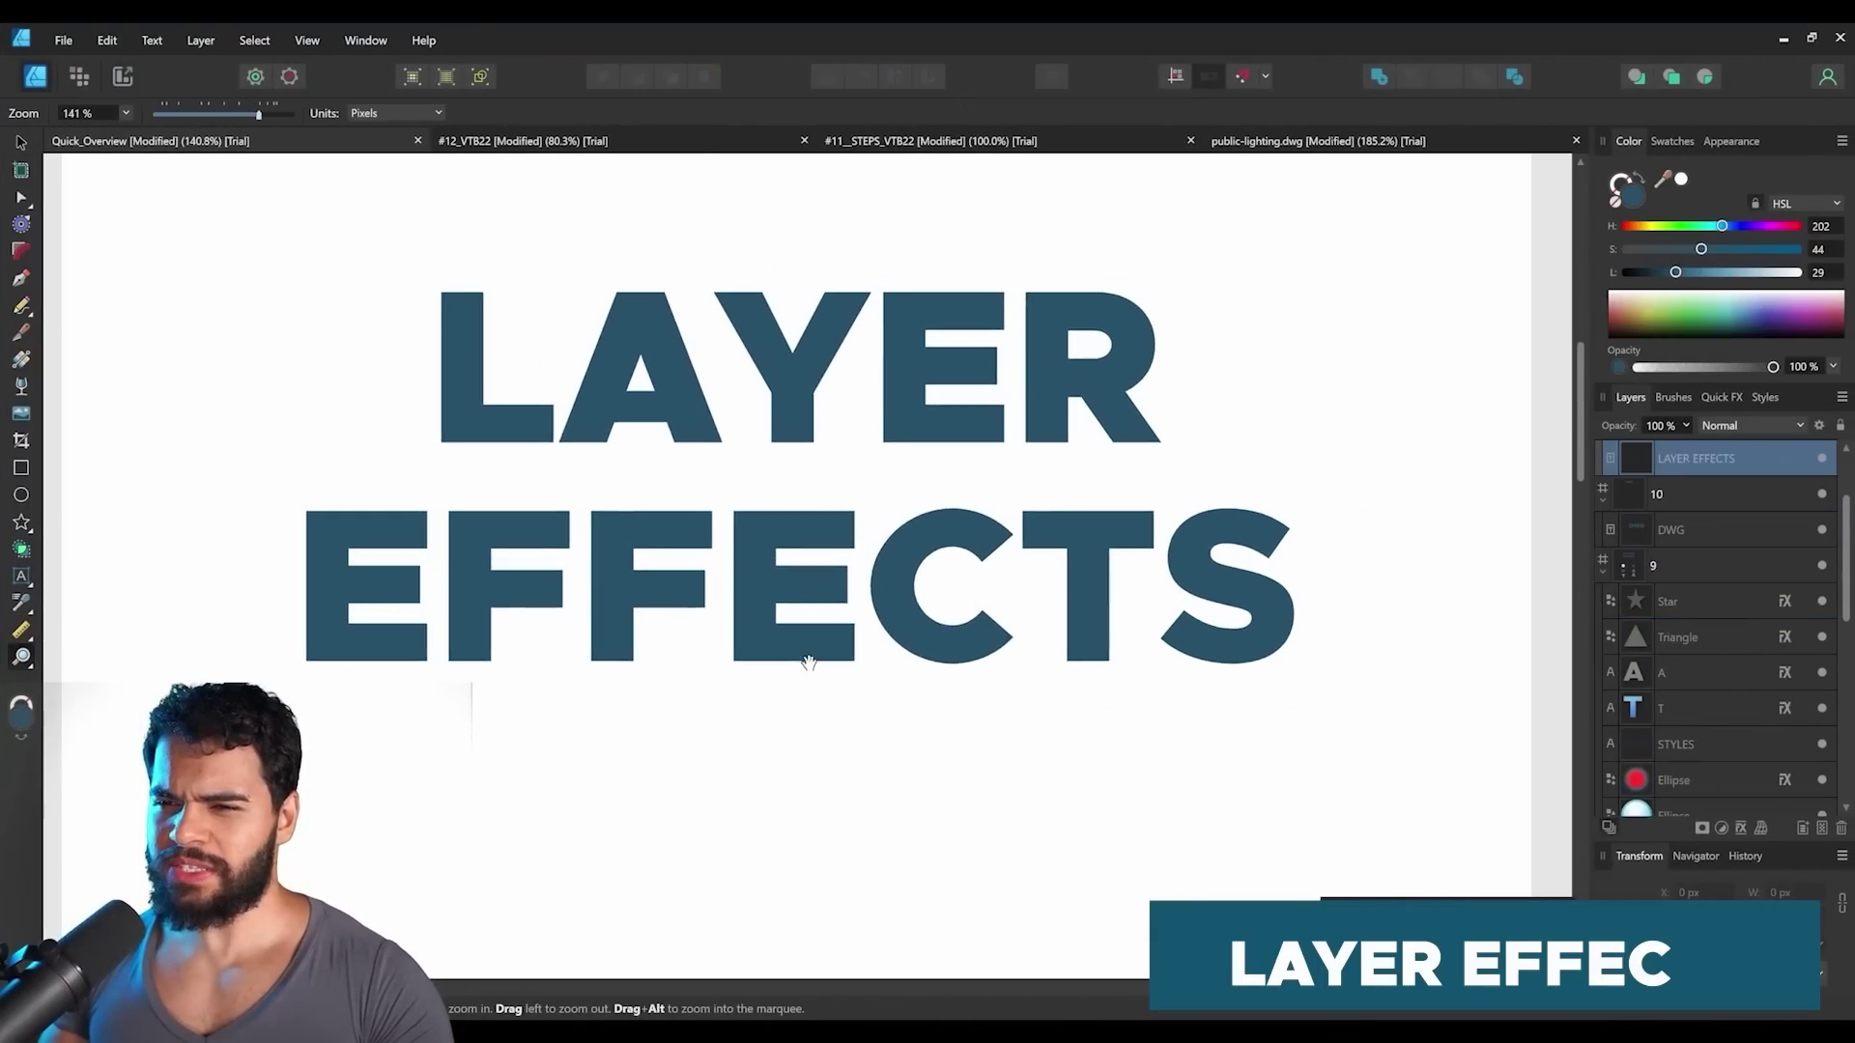
{"action": "left_click", "coordinate": [21, 523]}
{"action": "left_click_drag", "start_coordinate": [600, 613], "coordinate": [902, 836]}
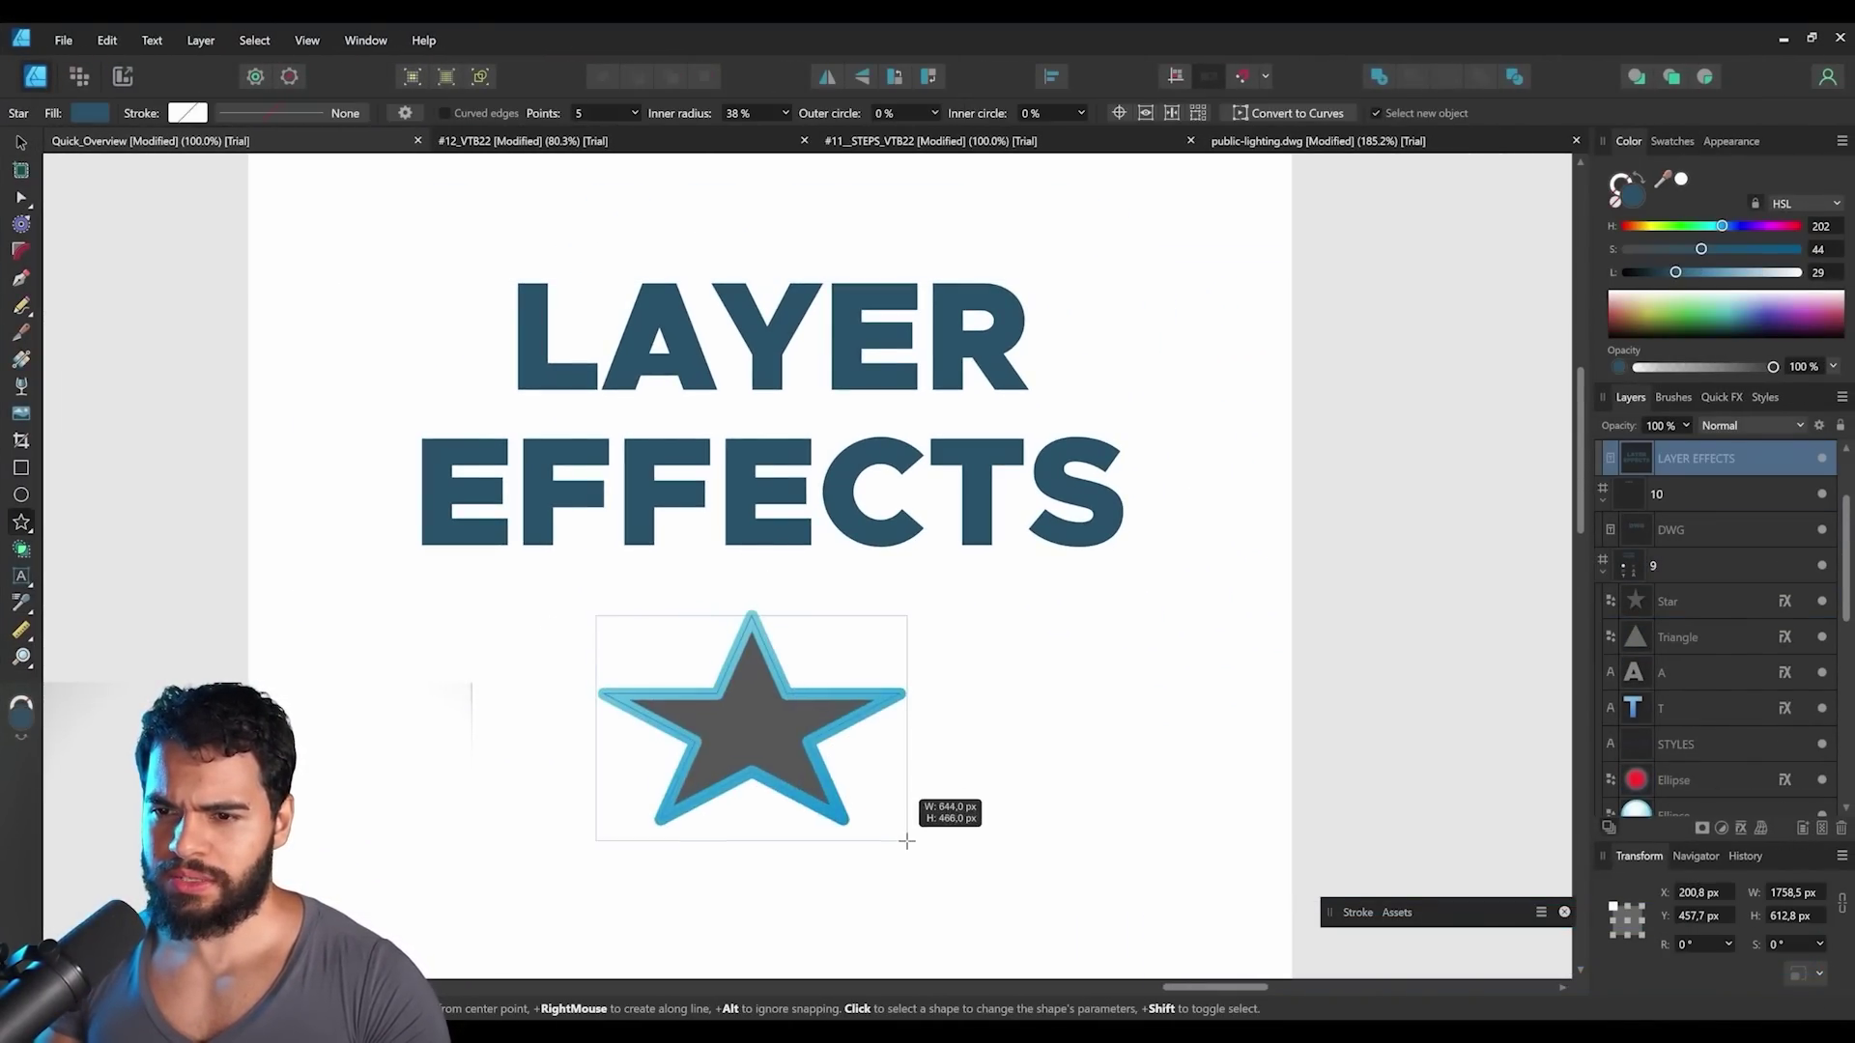
{"action": "scroll", "coordinate": [841, 621], "scroll_direction": "down", "scroll_amount": 2}
{"action": "left_click_drag", "start_coordinate": [717, 648], "coordinate": [737, 720]}
{"action": "scroll", "coordinate": [799, 737], "scroll_direction": "up", "scroll_amount": 1}
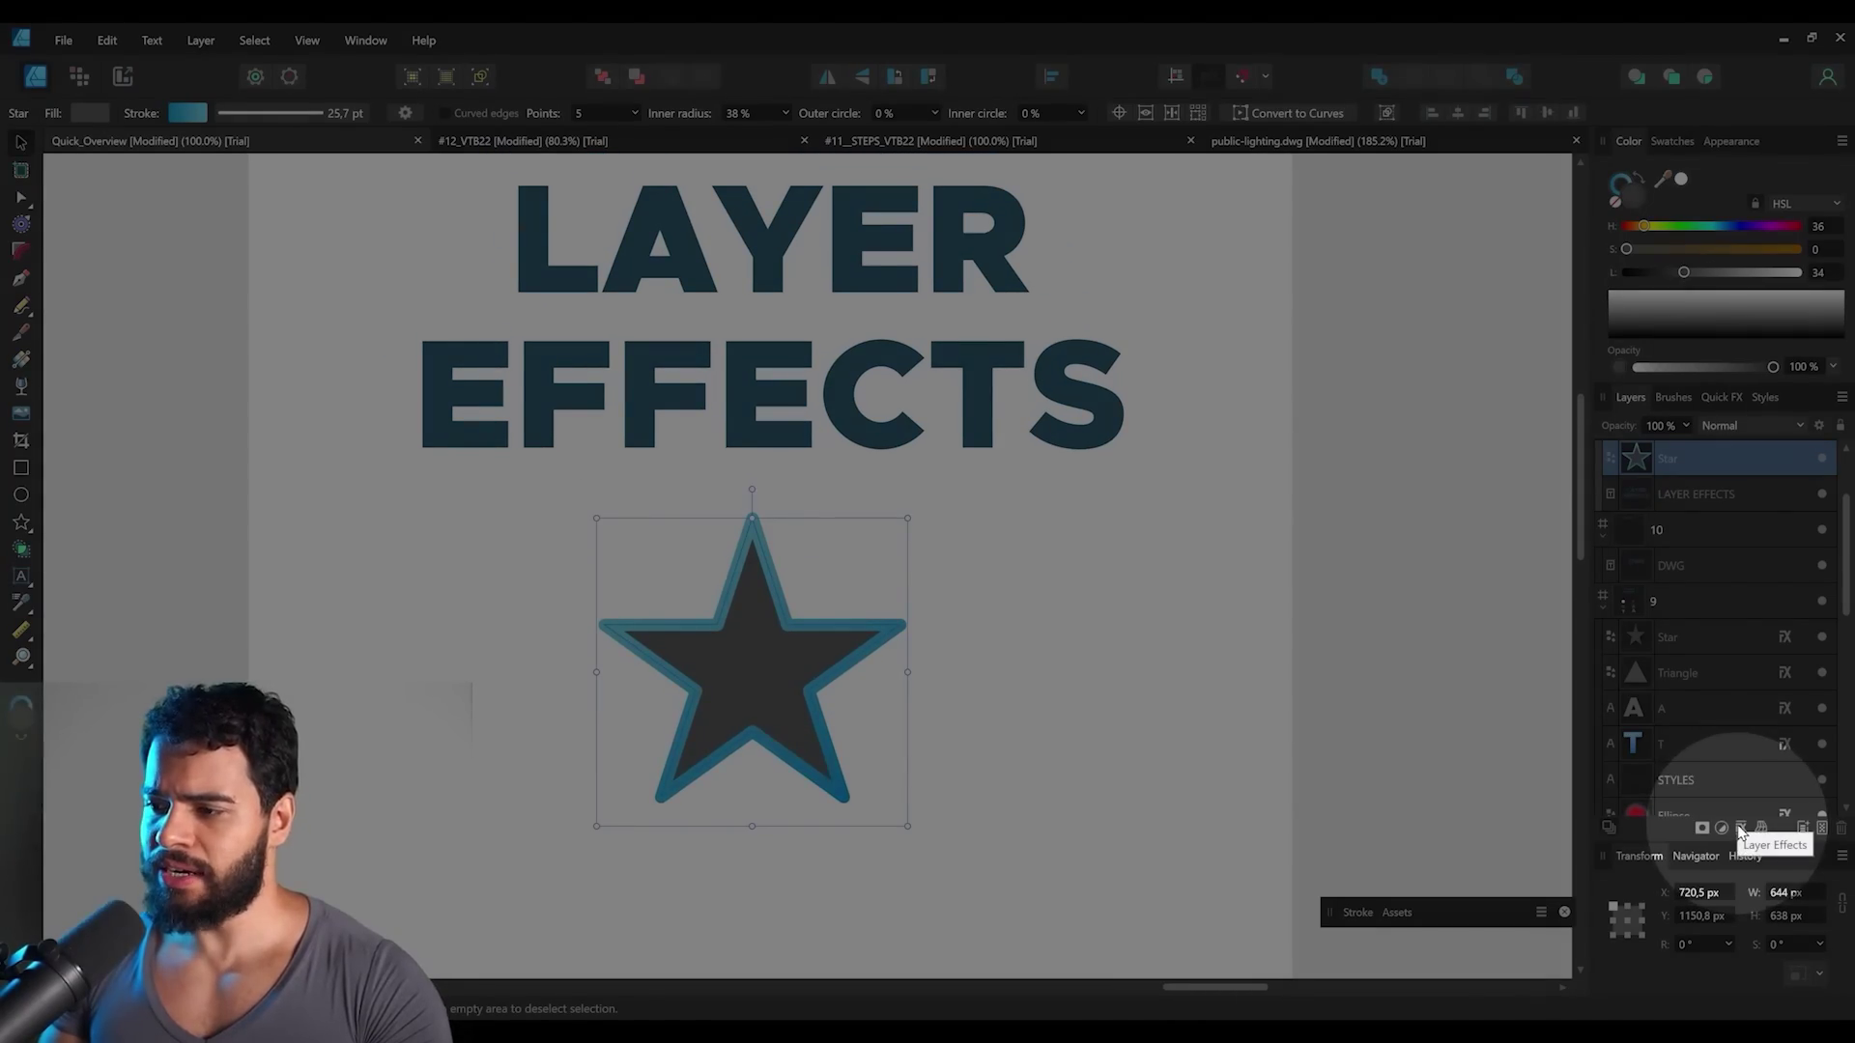
Open the new star's layer effects and add an outside outline with a radius of 29.7 px.
{"action": "left_click", "coordinate": [1740, 829]}
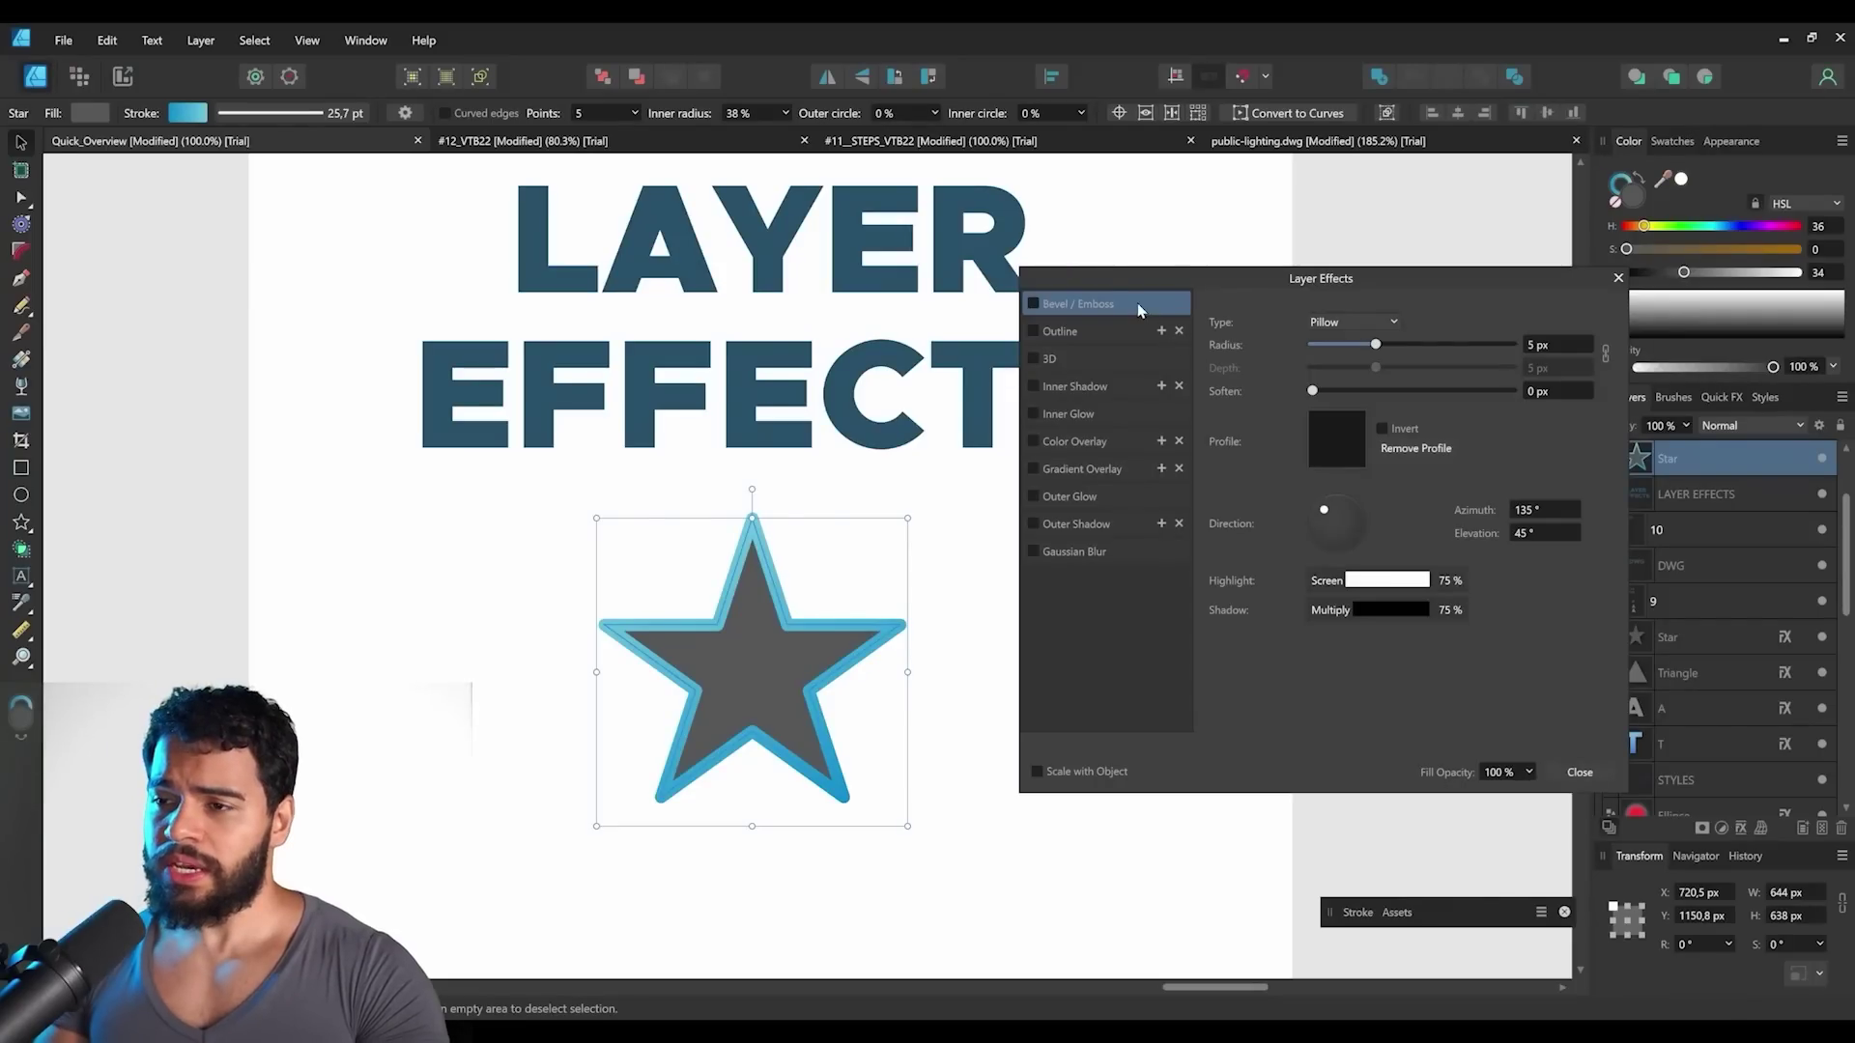
{"action": "left_click_drag", "start_coordinate": [1147, 287], "coordinate": [981, 302]}
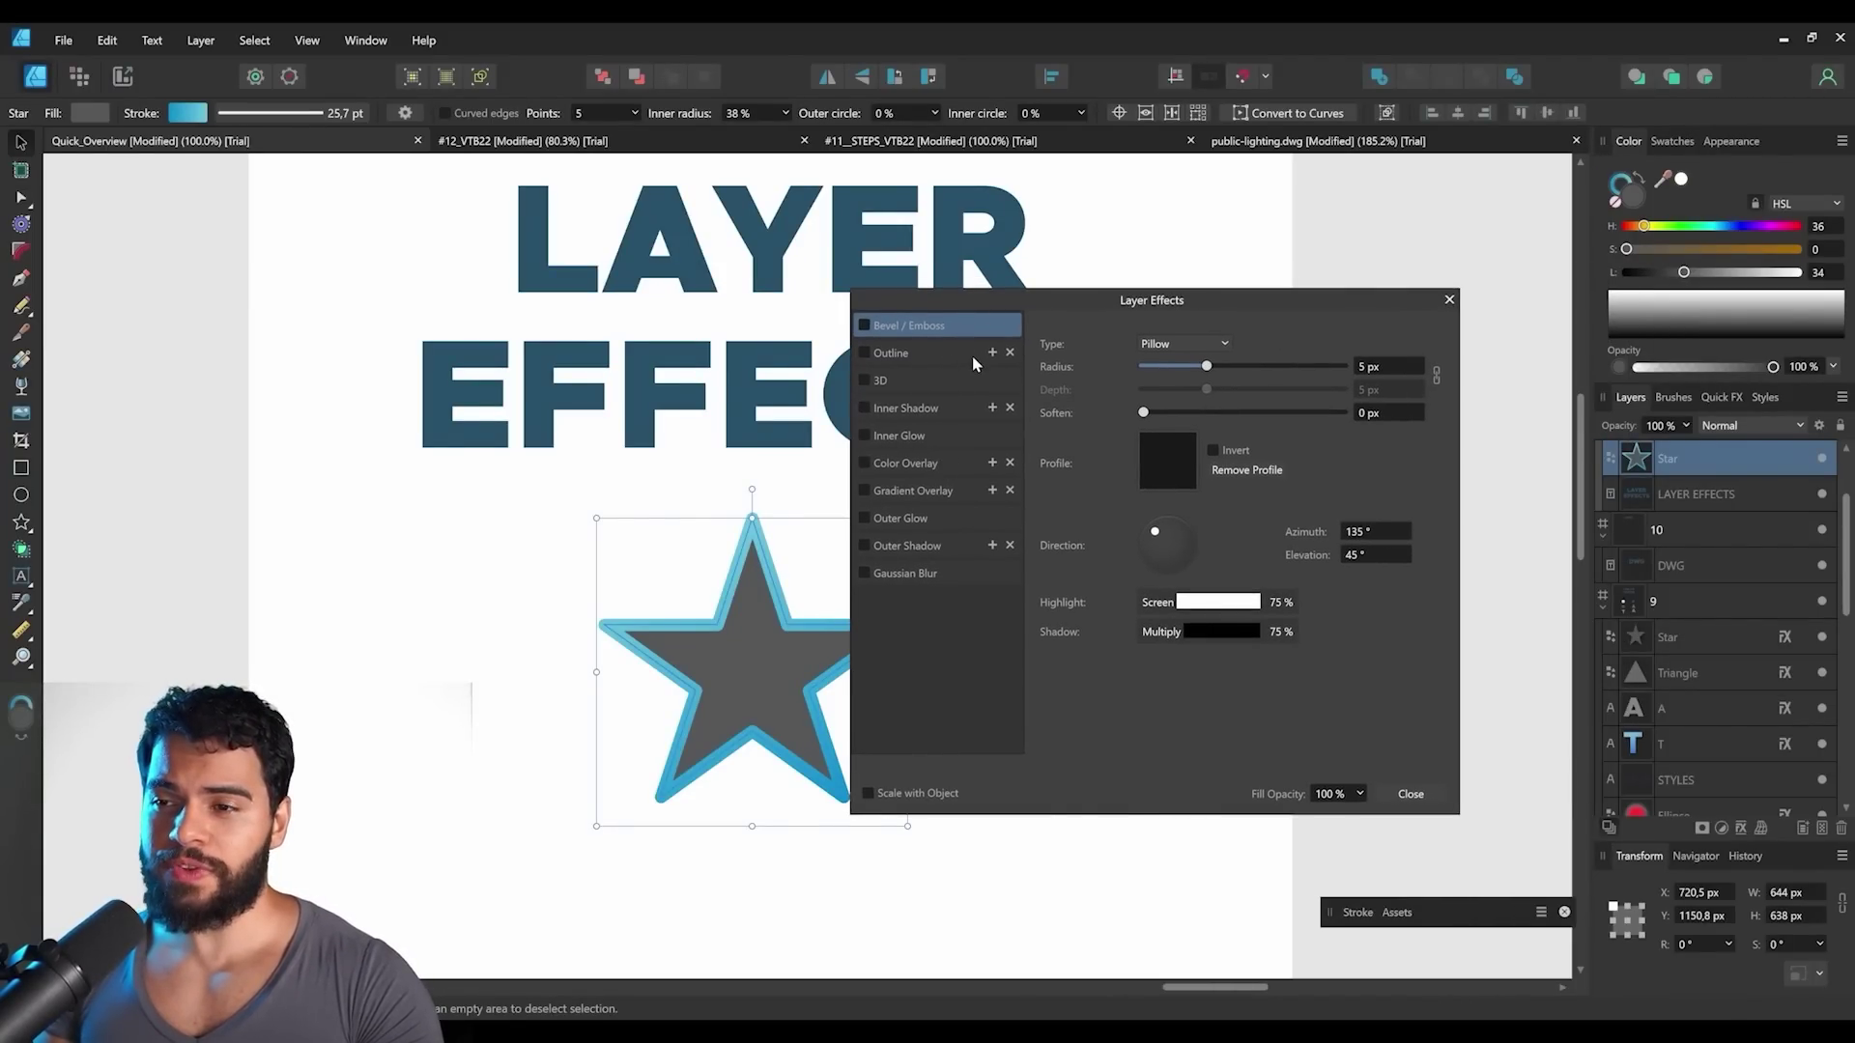
{"action": "left_click_drag", "start_coordinate": [1046, 339], "coordinate": [1181, 350]}
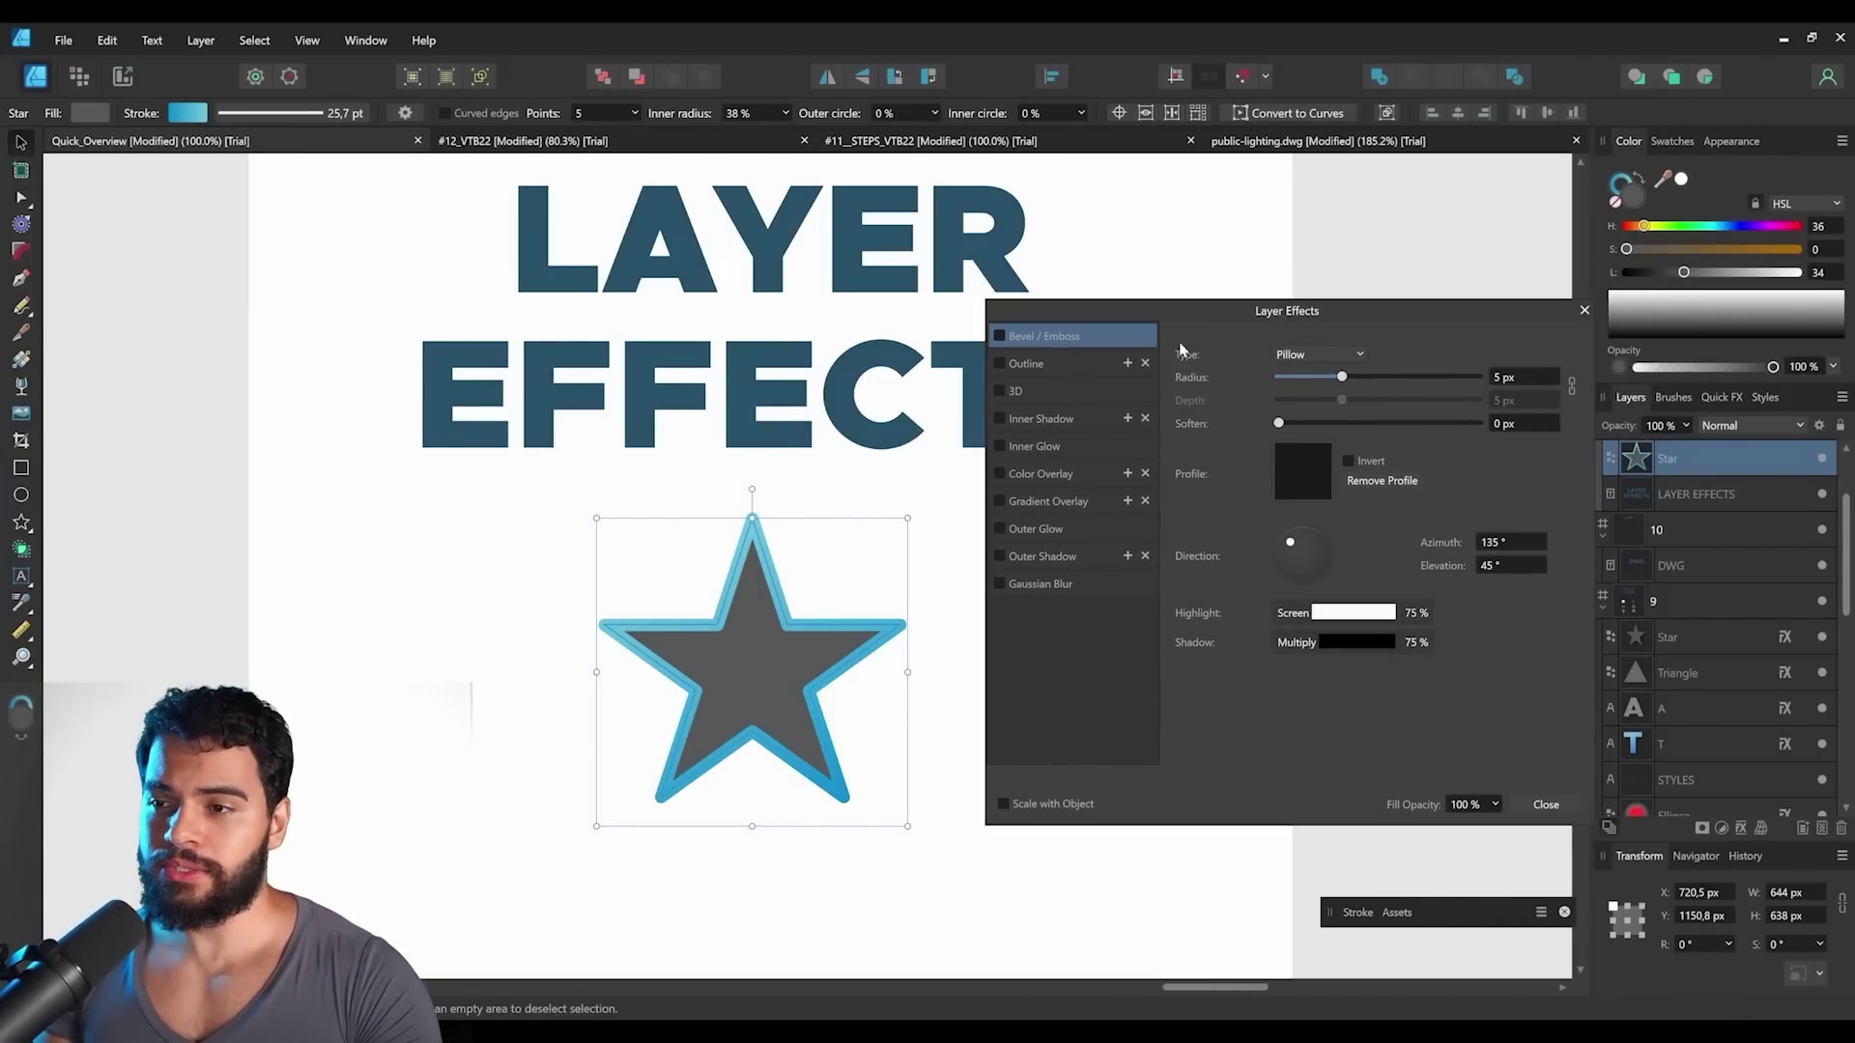
{"action": "left_click", "coordinate": [1075, 423]}
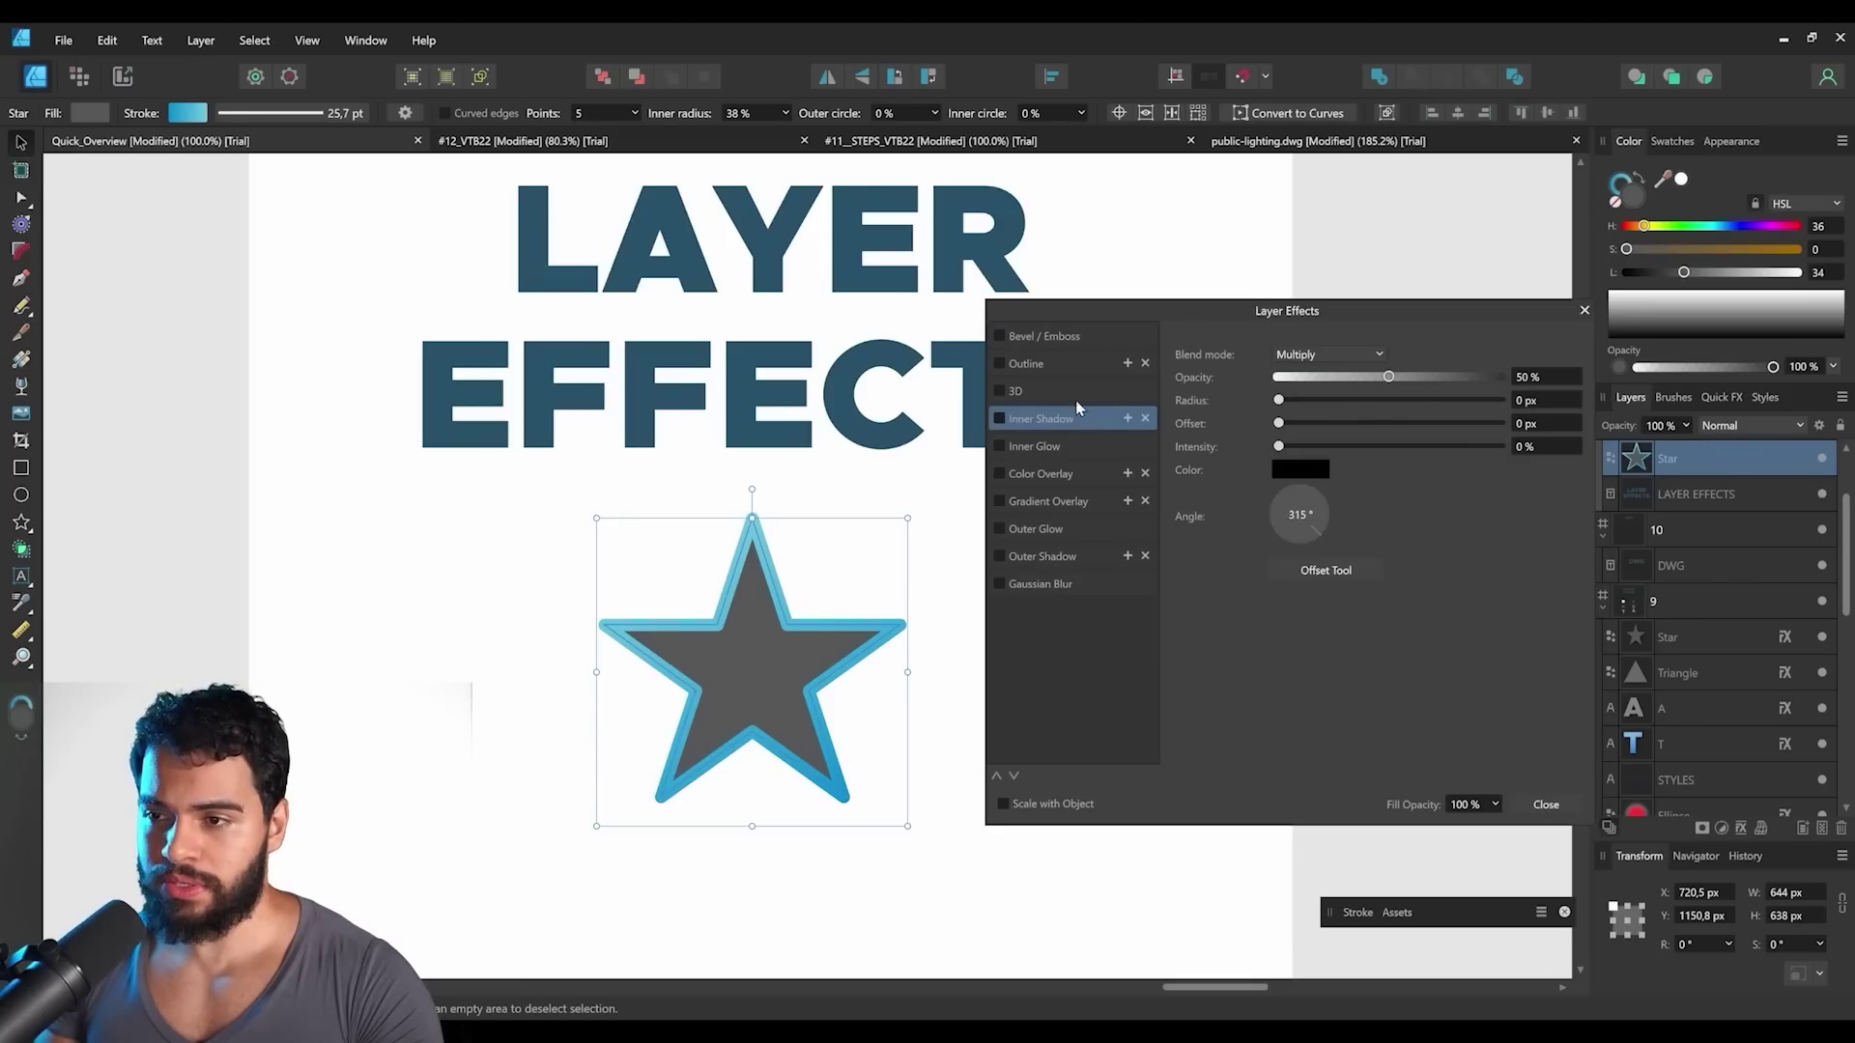
{"action": "left_click", "coordinate": [1108, 367]}
{"action": "left_click", "coordinate": [1127, 365]}
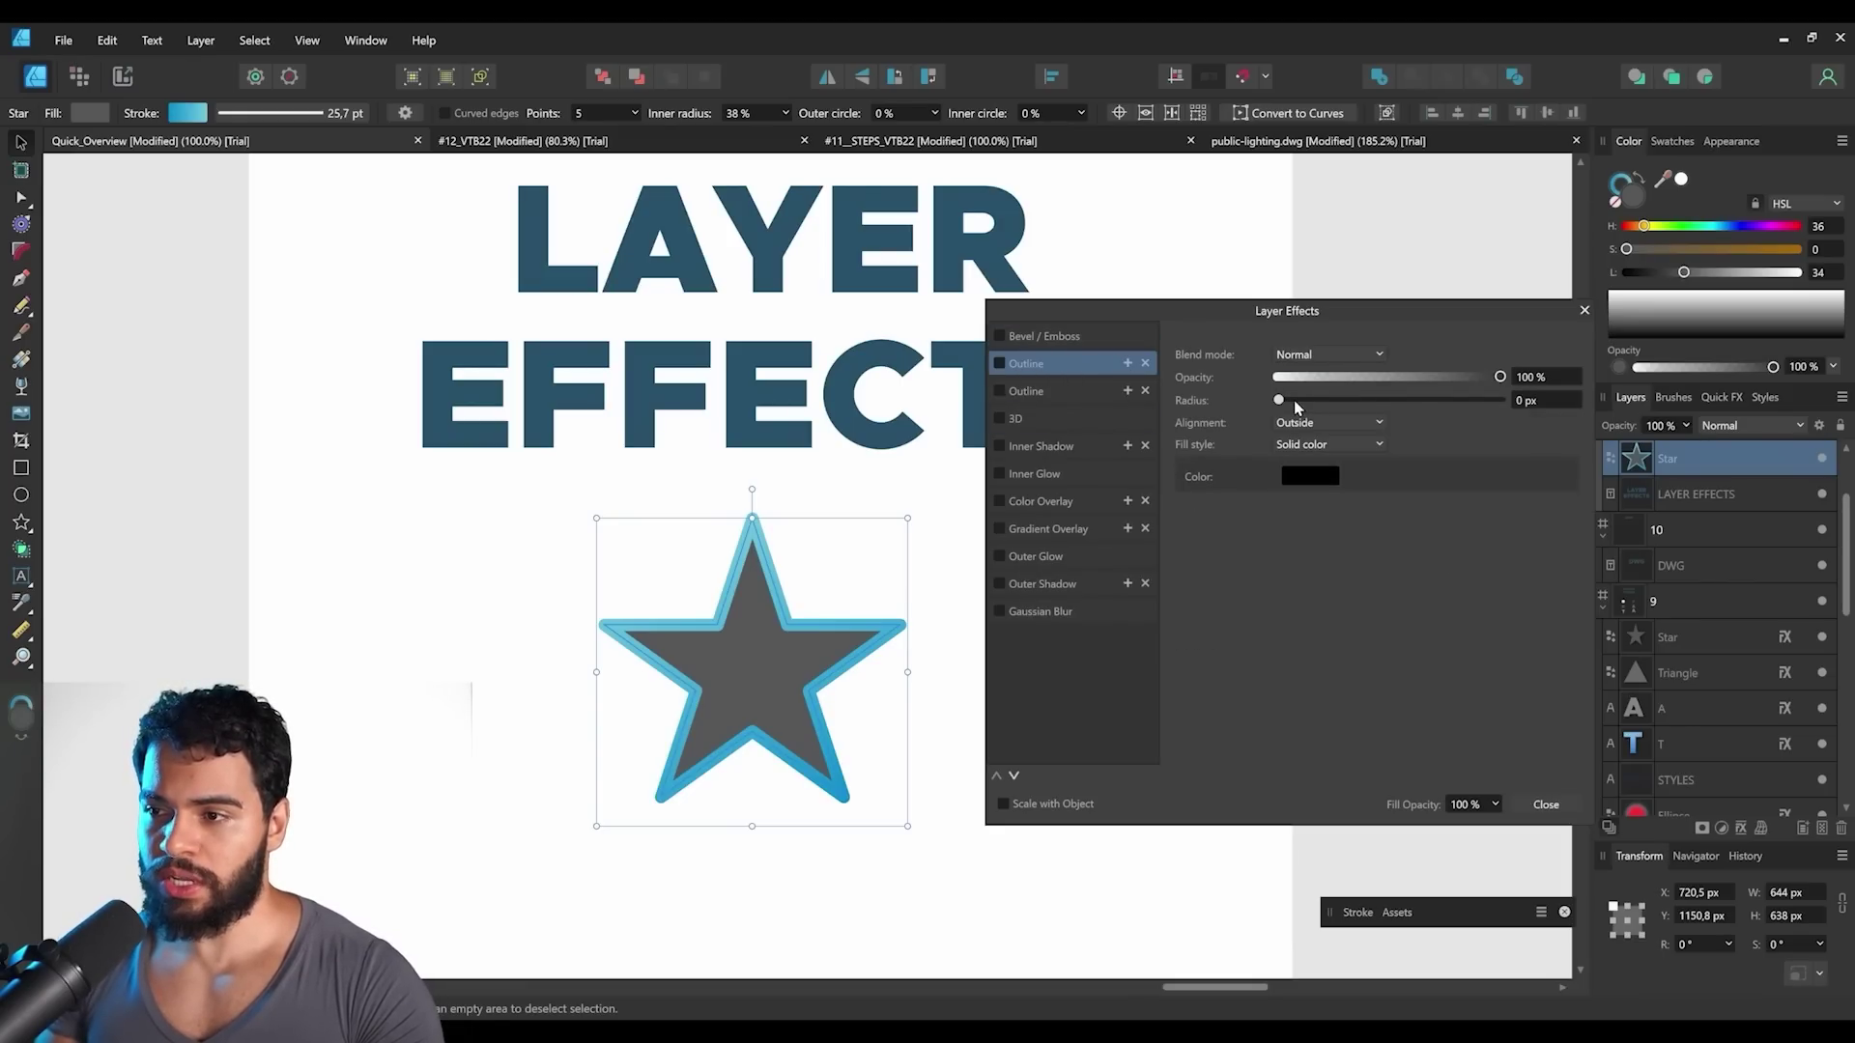
{"action": "left_click_drag", "start_coordinate": [1285, 400], "coordinate": [1424, 401]}
Colour the star's outline lime green with hue 65, saturation 84 and lightness 44.
{"action": "left_click", "coordinate": [1310, 476]}
{"action": "left_click", "coordinate": [1291, 582]}
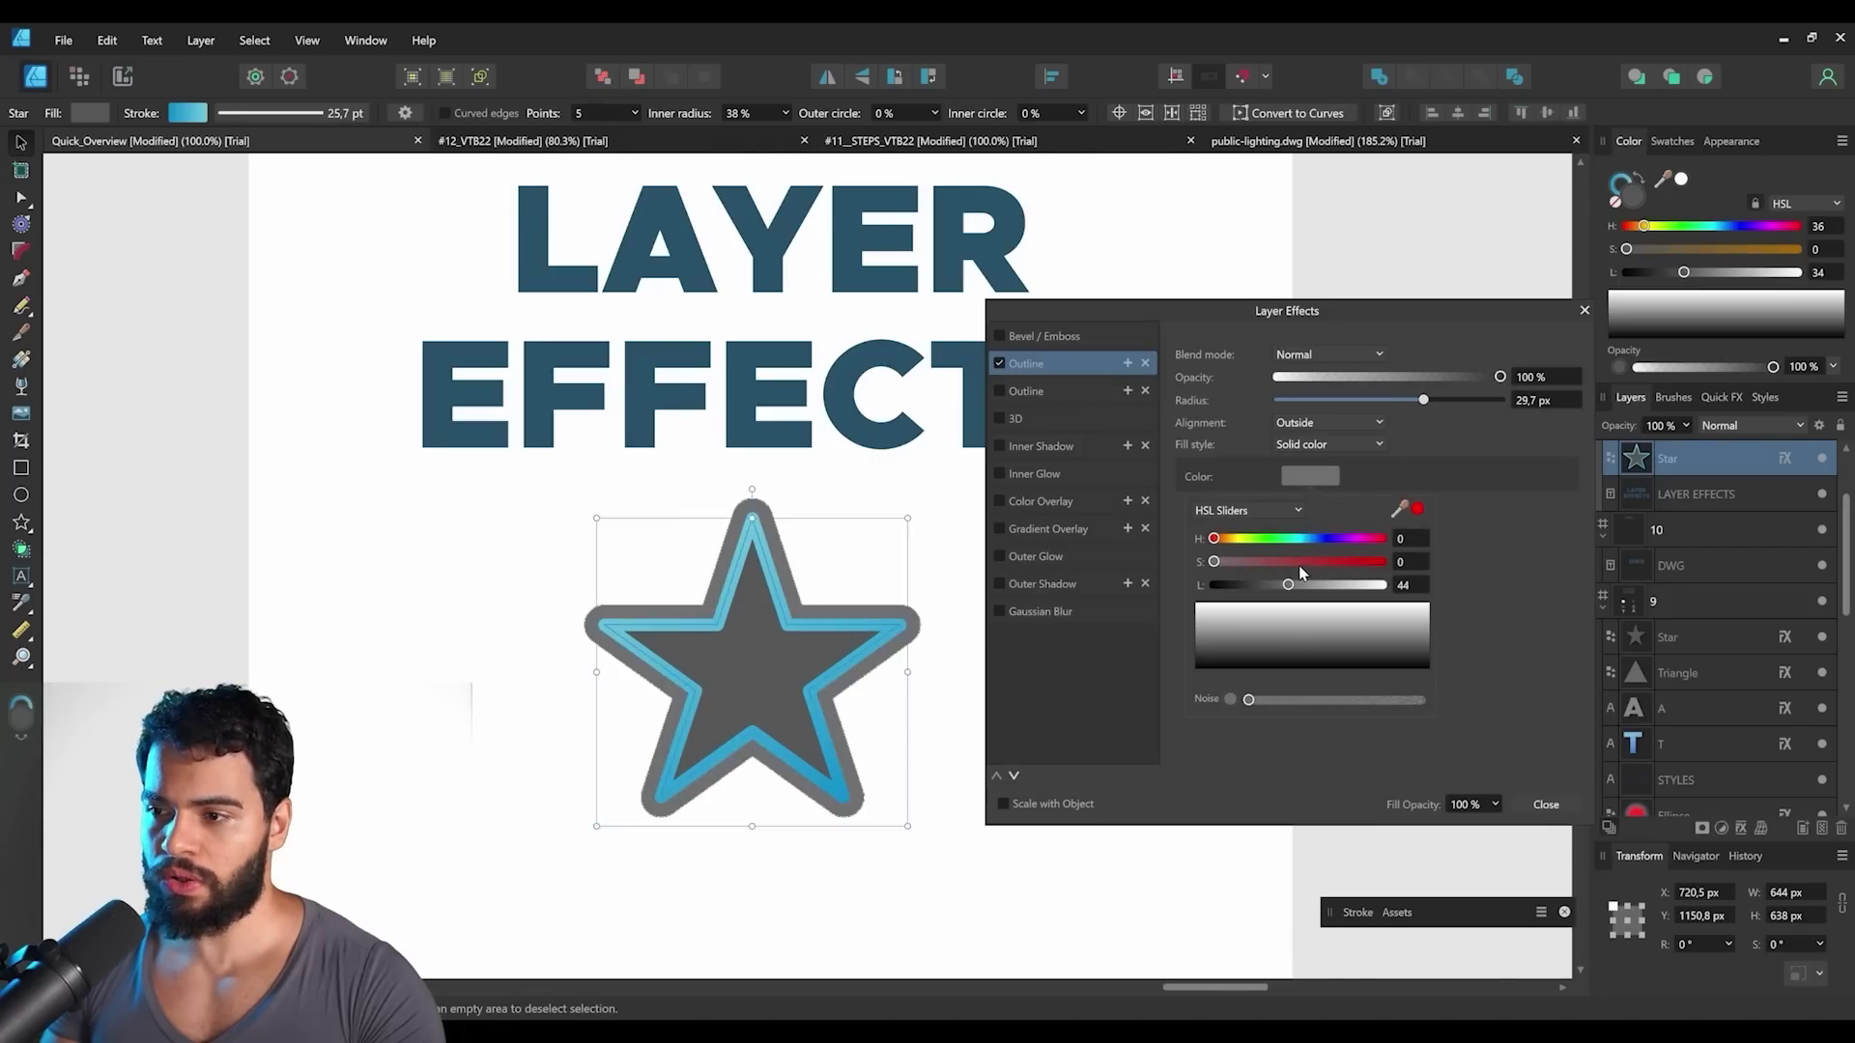
{"action": "left_click_drag", "start_coordinate": [1299, 562], "coordinate": [1354, 562]}
{"action": "left_click_drag", "start_coordinate": [1214, 538], "coordinate": [1245, 538]}
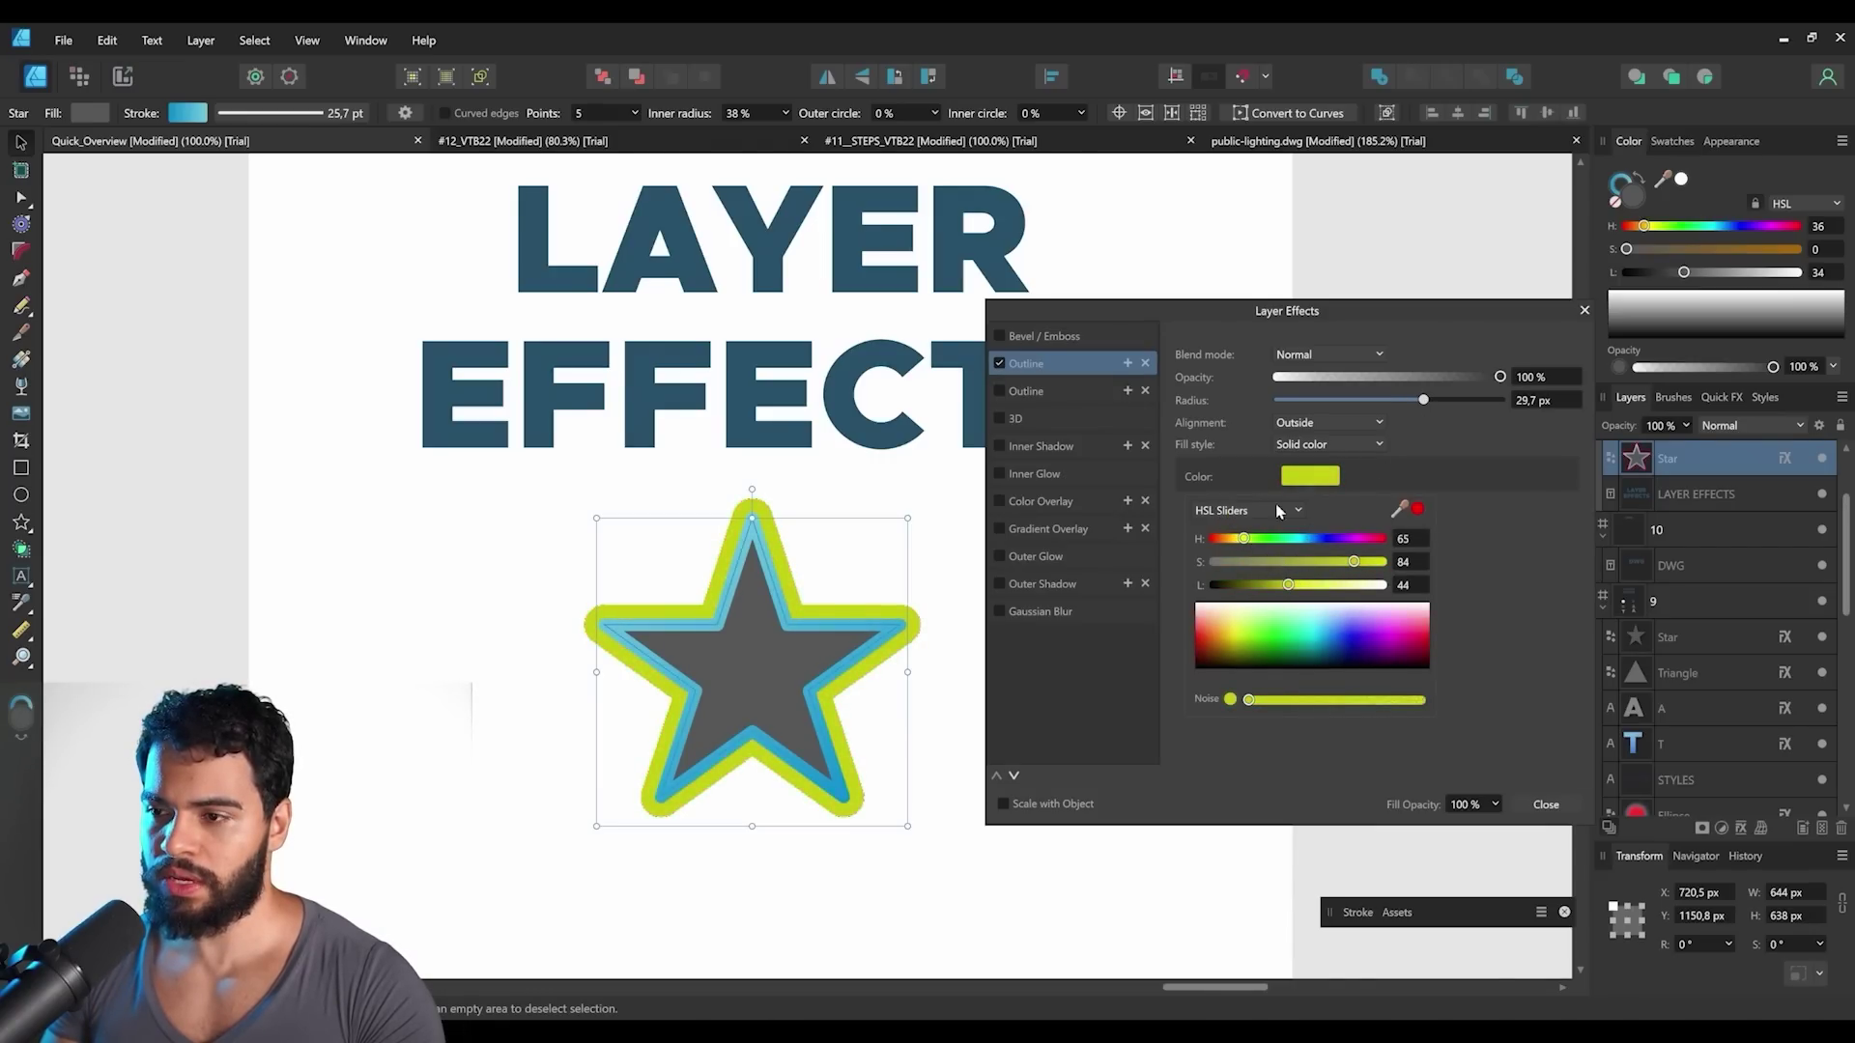
Add a second, blue outside outline with a 79 px radius and move it below the green one in the effects order.
{"action": "left_click", "coordinate": [1127, 364]}
{"action": "left_click_drag", "start_coordinate": [1414, 406], "coordinate": [1489, 400]}
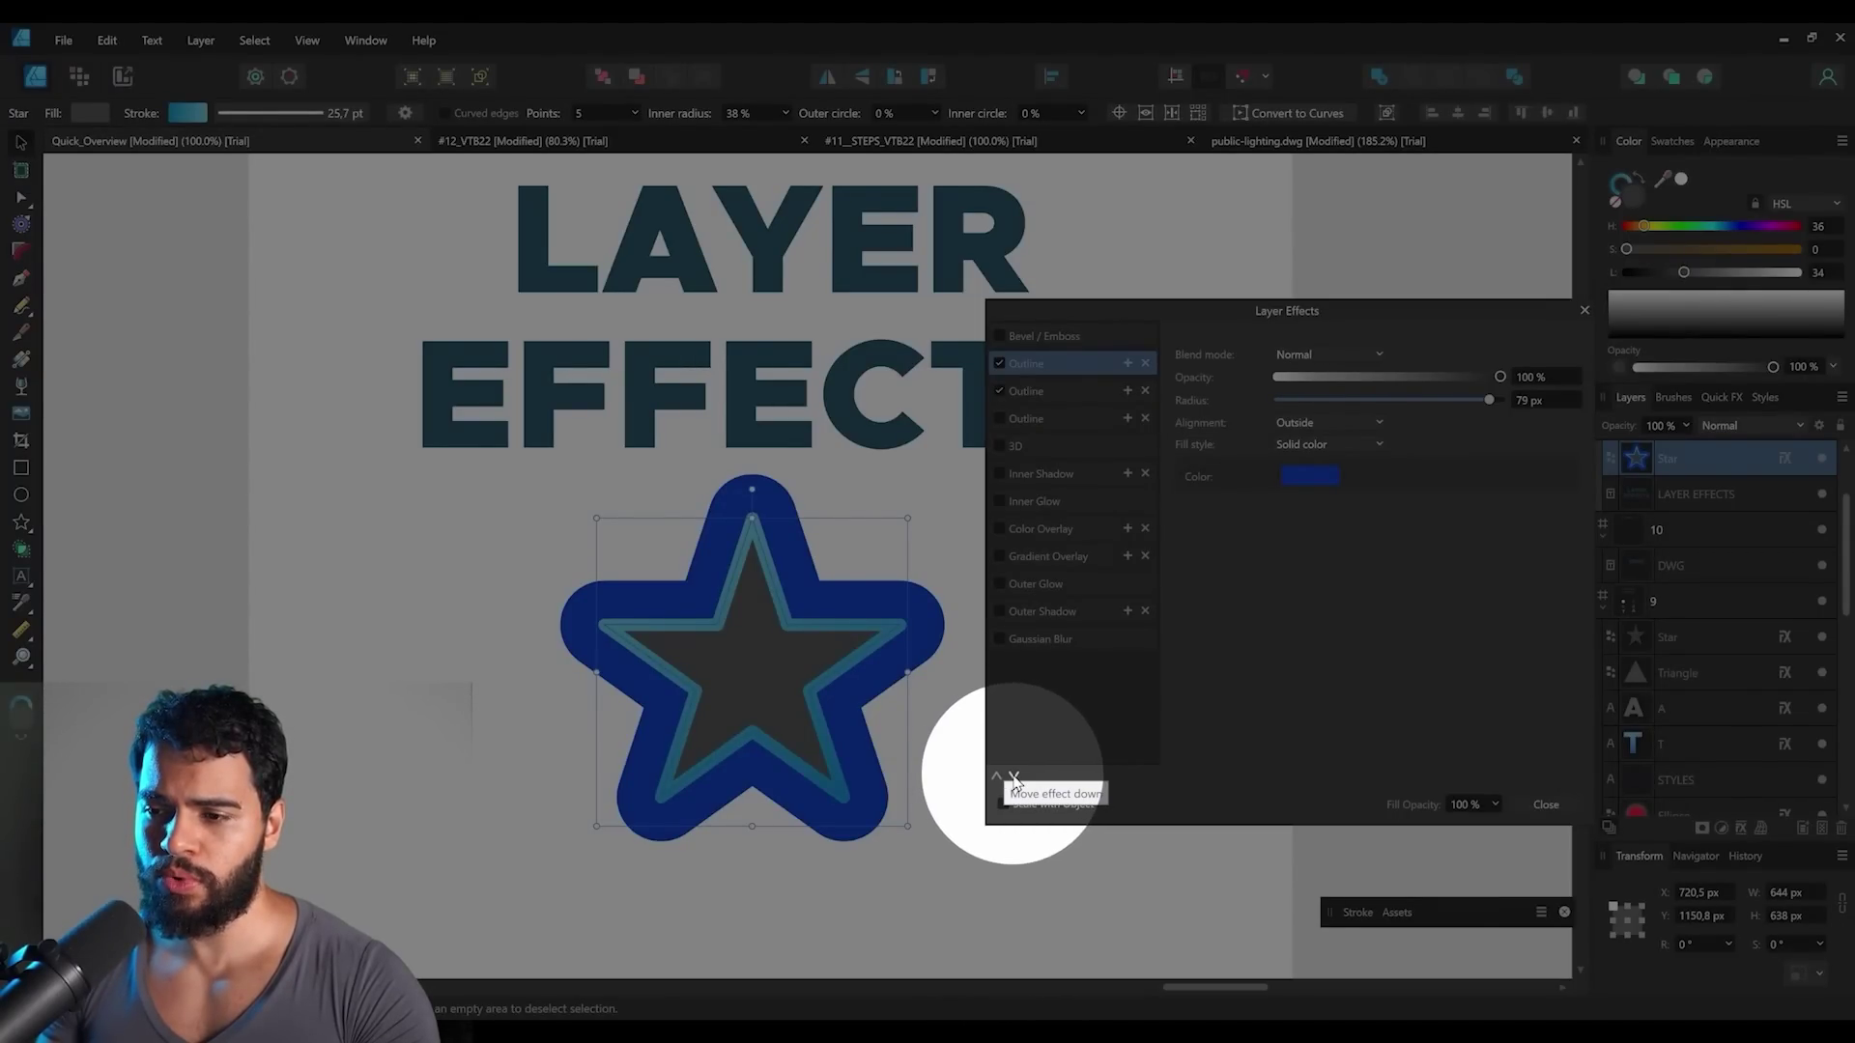
{"action": "left_click", "coordinate": [1015, 778]}
{"action": "left_click", "coordinate": [1015, 778]}
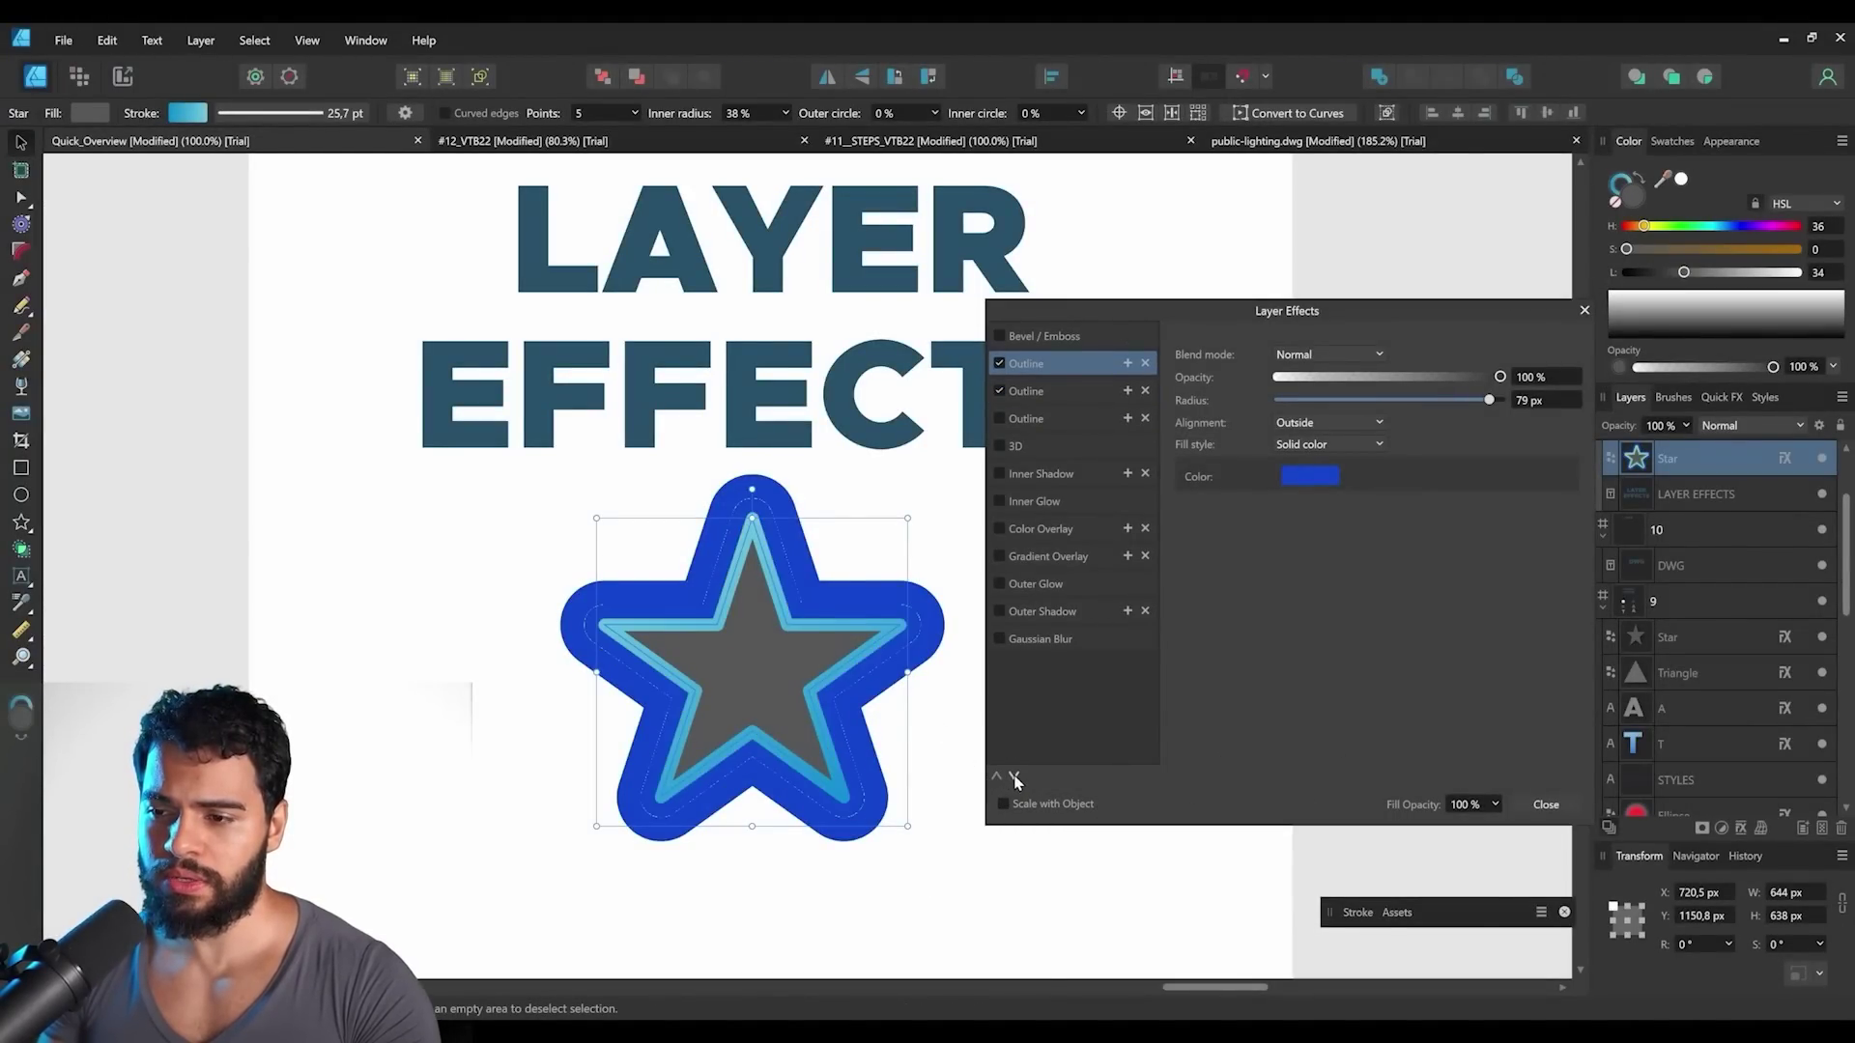
{"action": "left_click", "coordinate": [1015, 780]}
Add a red inner shadow with a 49.9 px radius, duplicate it, and change the order of the copies.
{"action": "left_click", "coordinate": [1063, 557]}
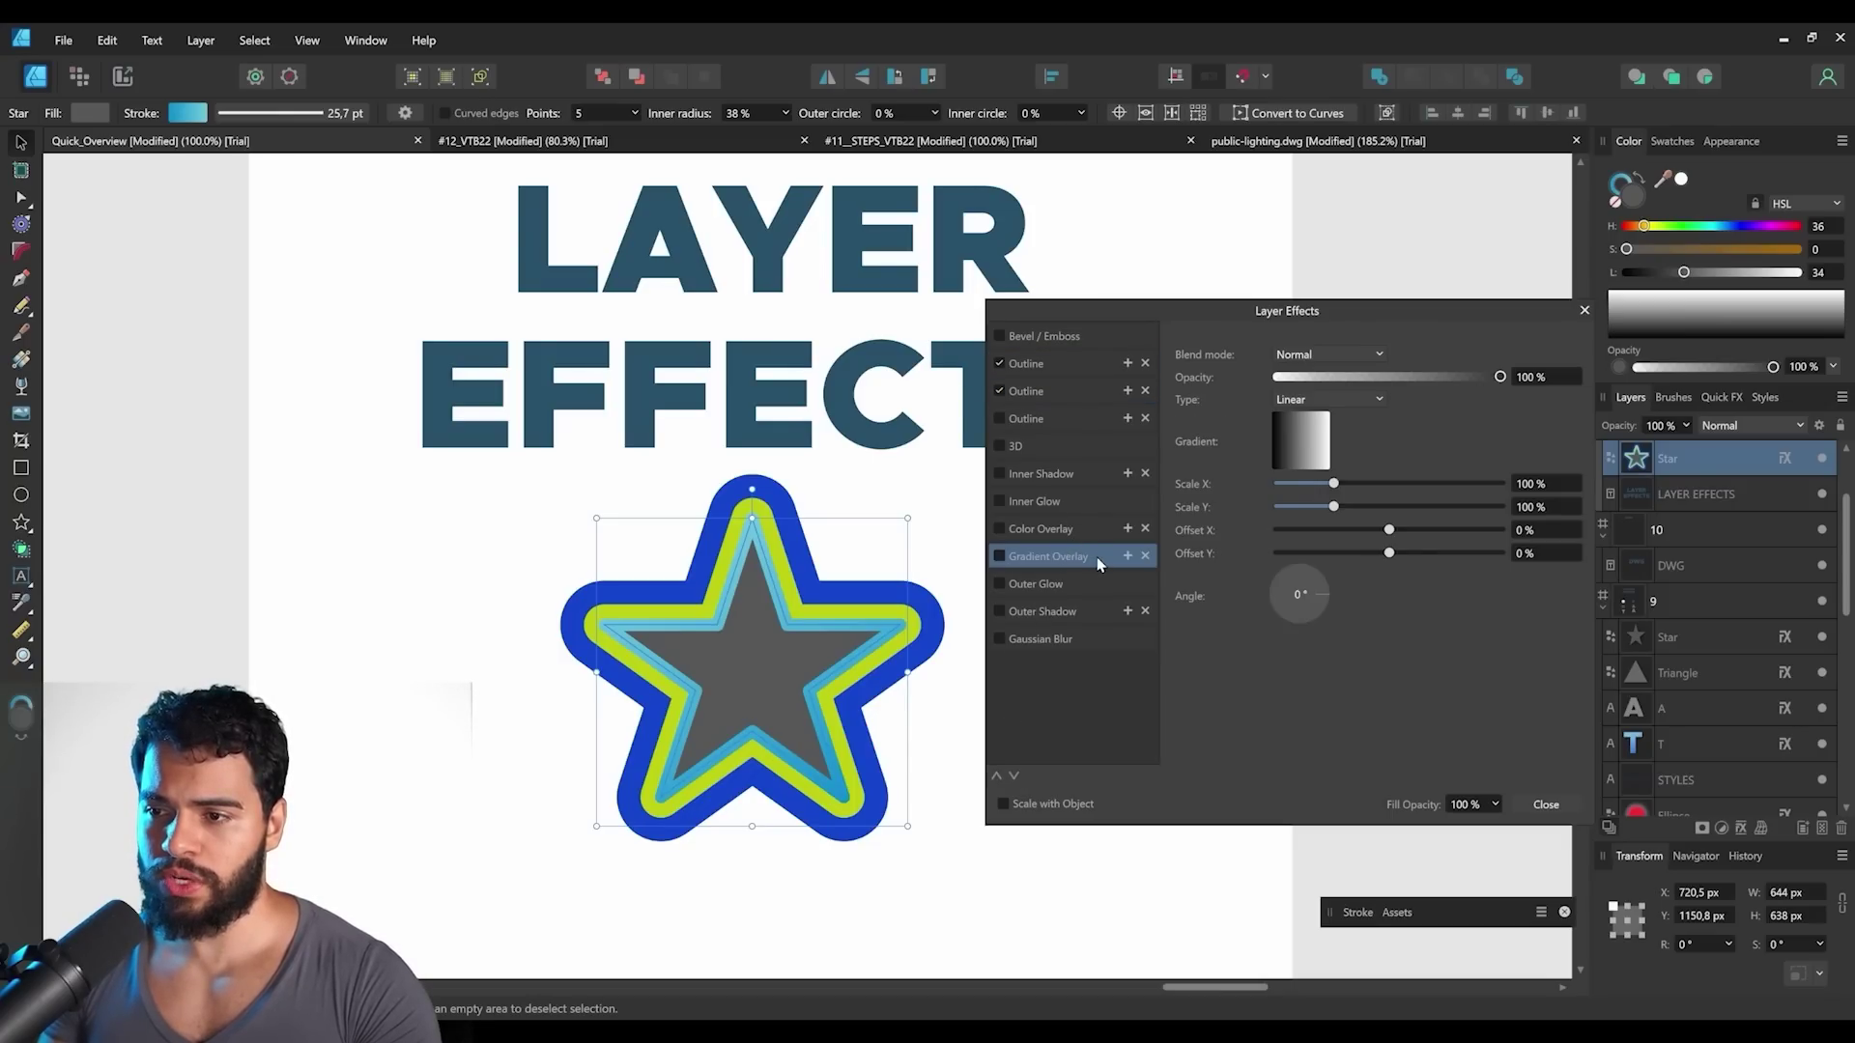
{"action": "left_click", "coordinate": [1125, 474]}
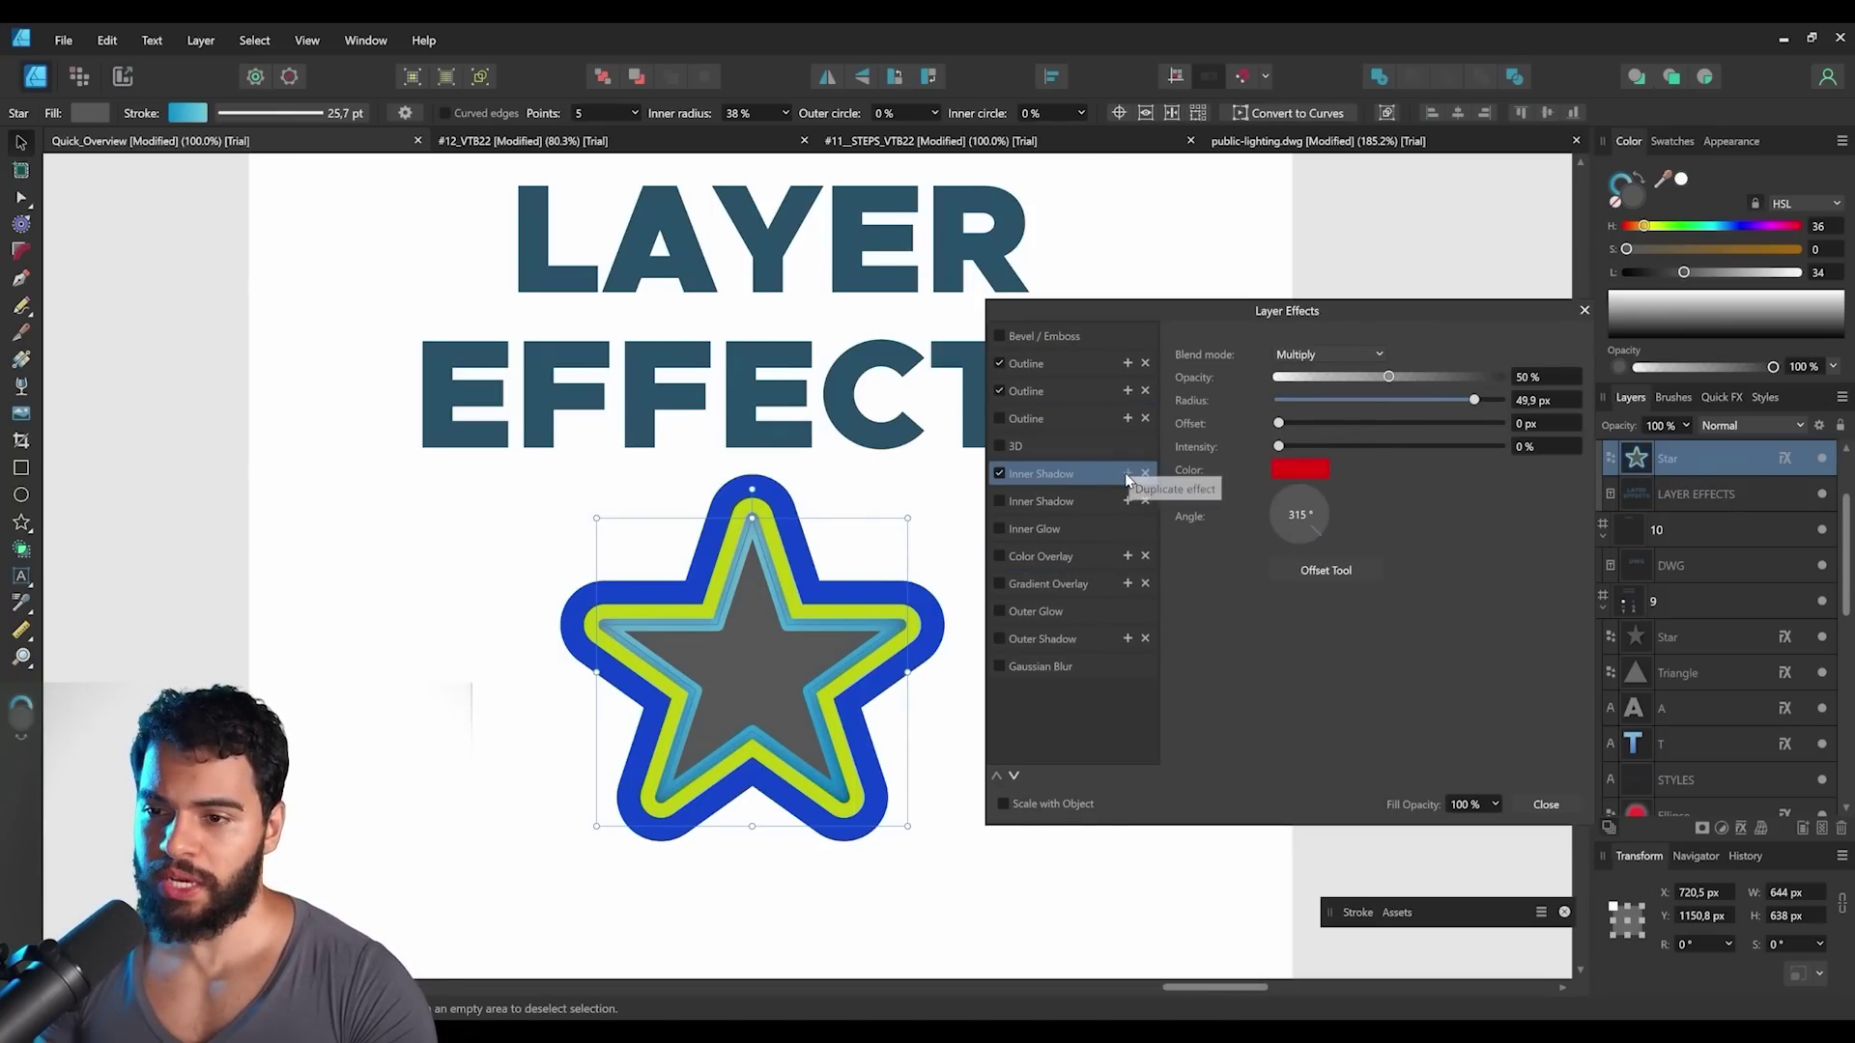
{"action": "left_click", "coordinate": [1127, 473]}
{"action": "left_click", "coordinate": [1018, 775]}
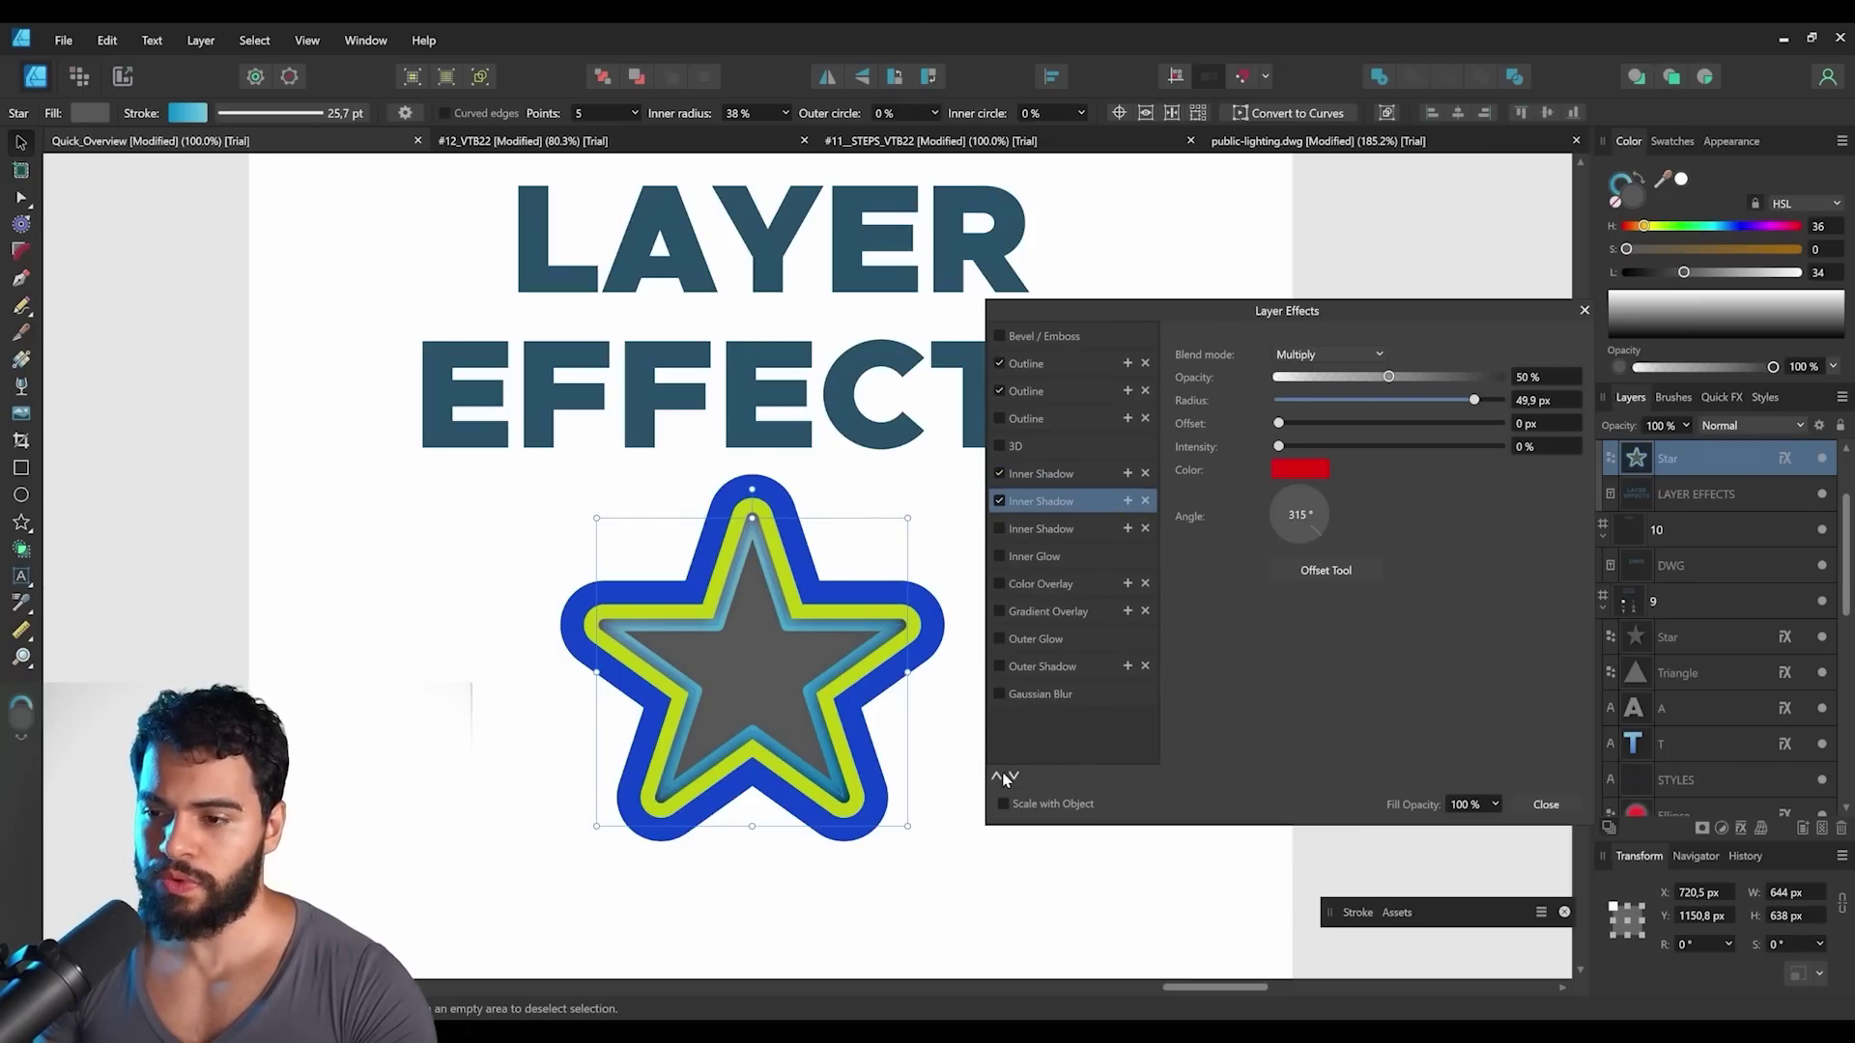
{"action": "left_click", "coordinate": [999, 776]}
{"action": "left_click", "coordinate": [1313, 476]}
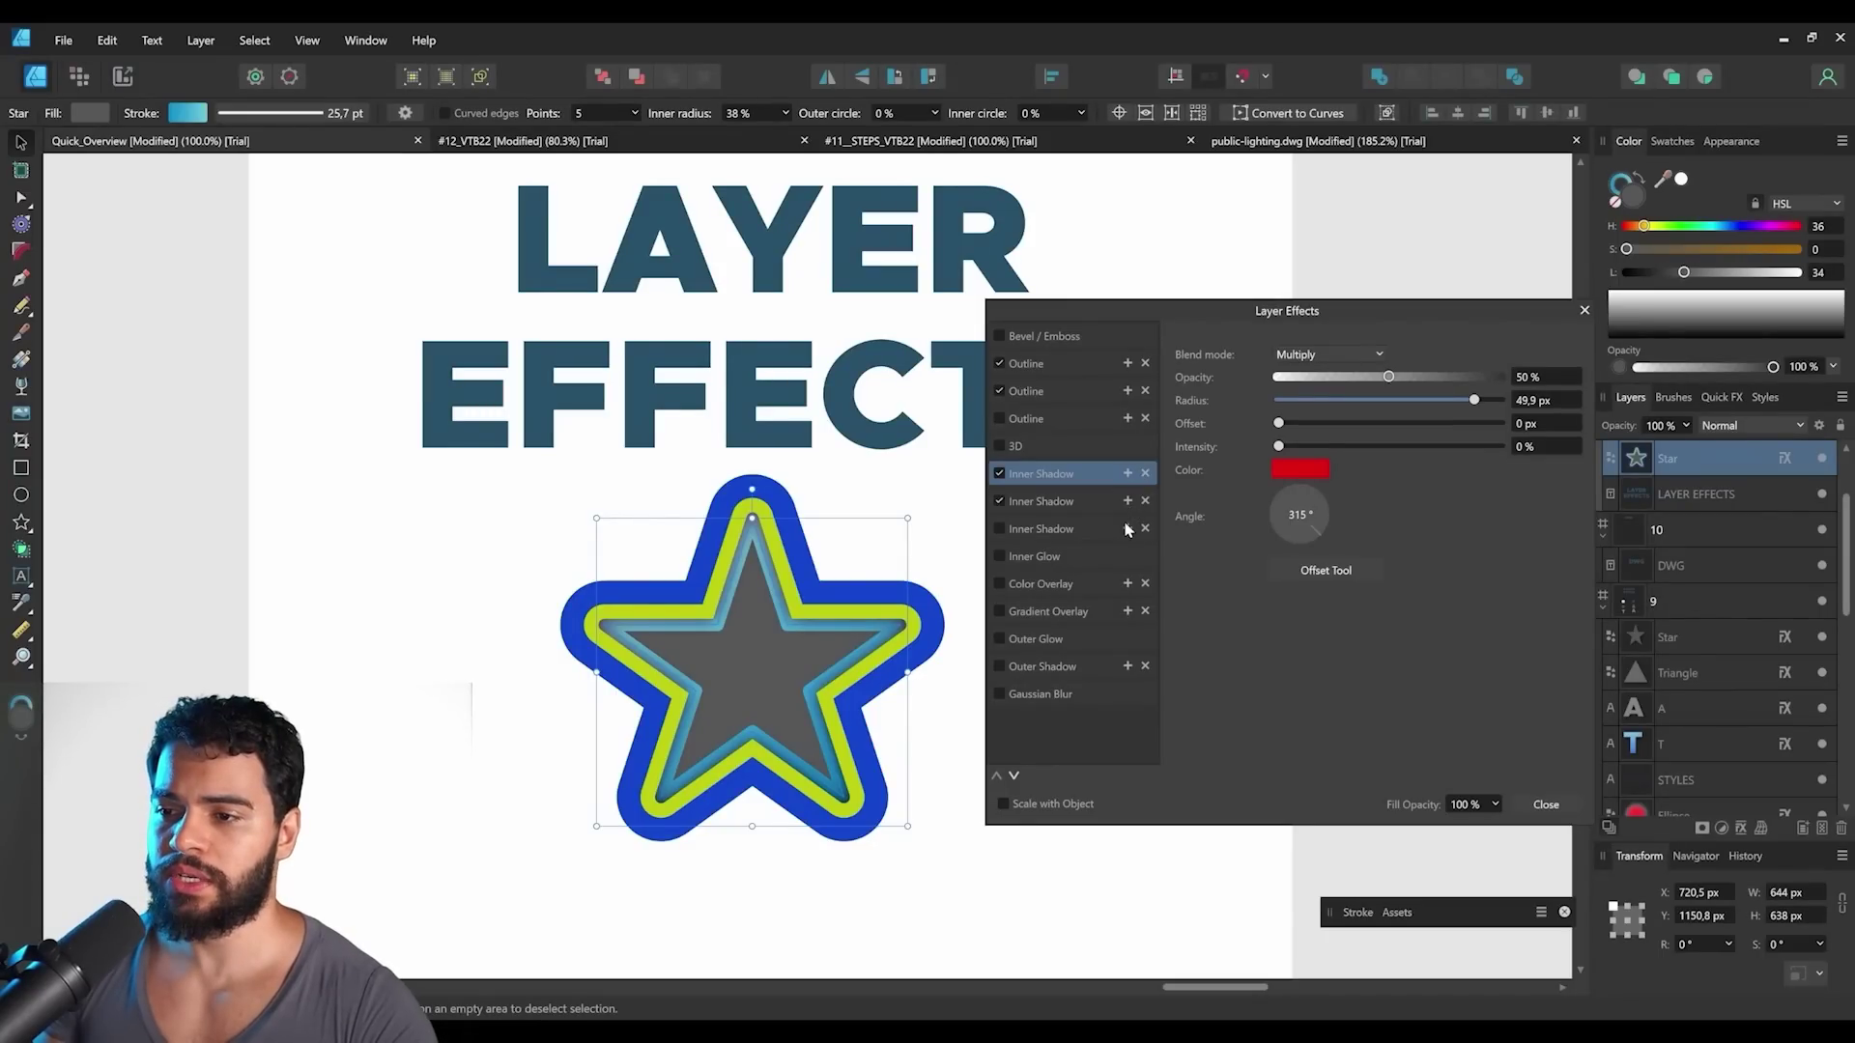
Remove the inner shadow and outline effects from the star.
{"action": "left_click", "coordinate": [1080, 532]}
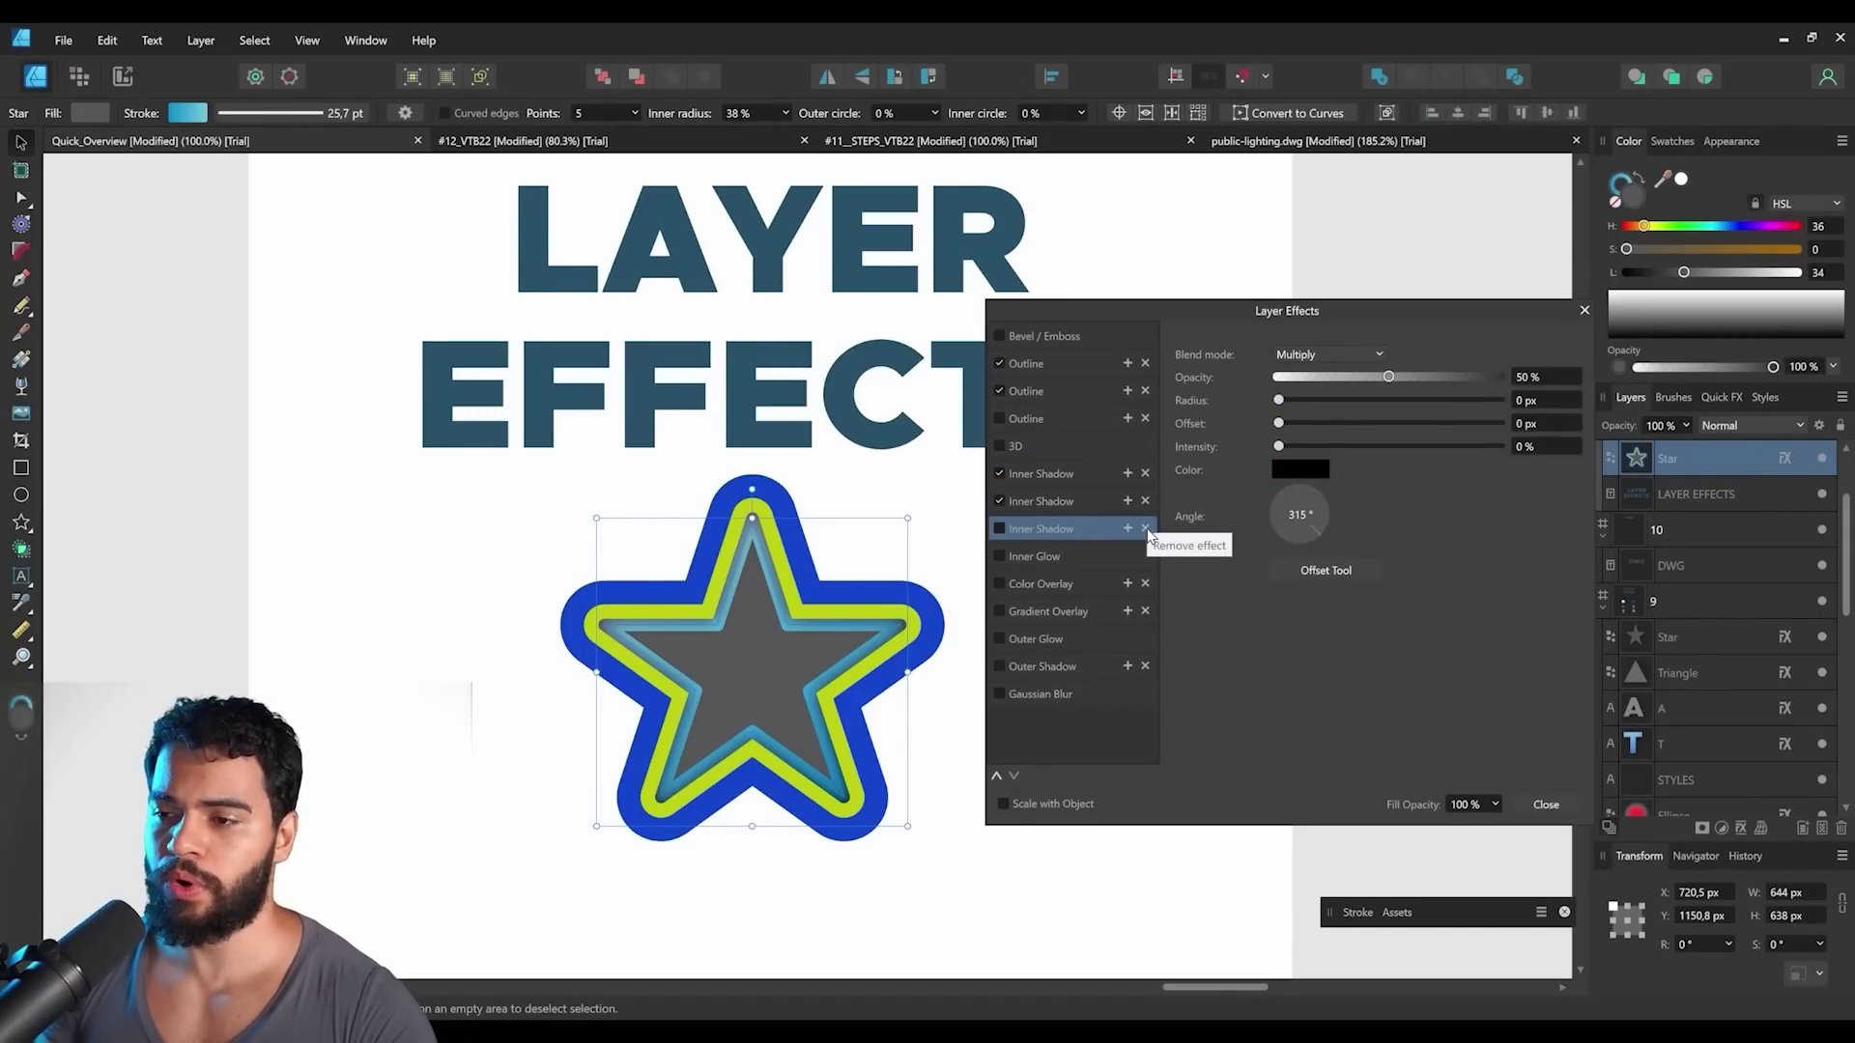
{"action": "left_click", "coordinate": [1148, 530]}
{"action": "left_click", "coordinate": [1146, 501]}
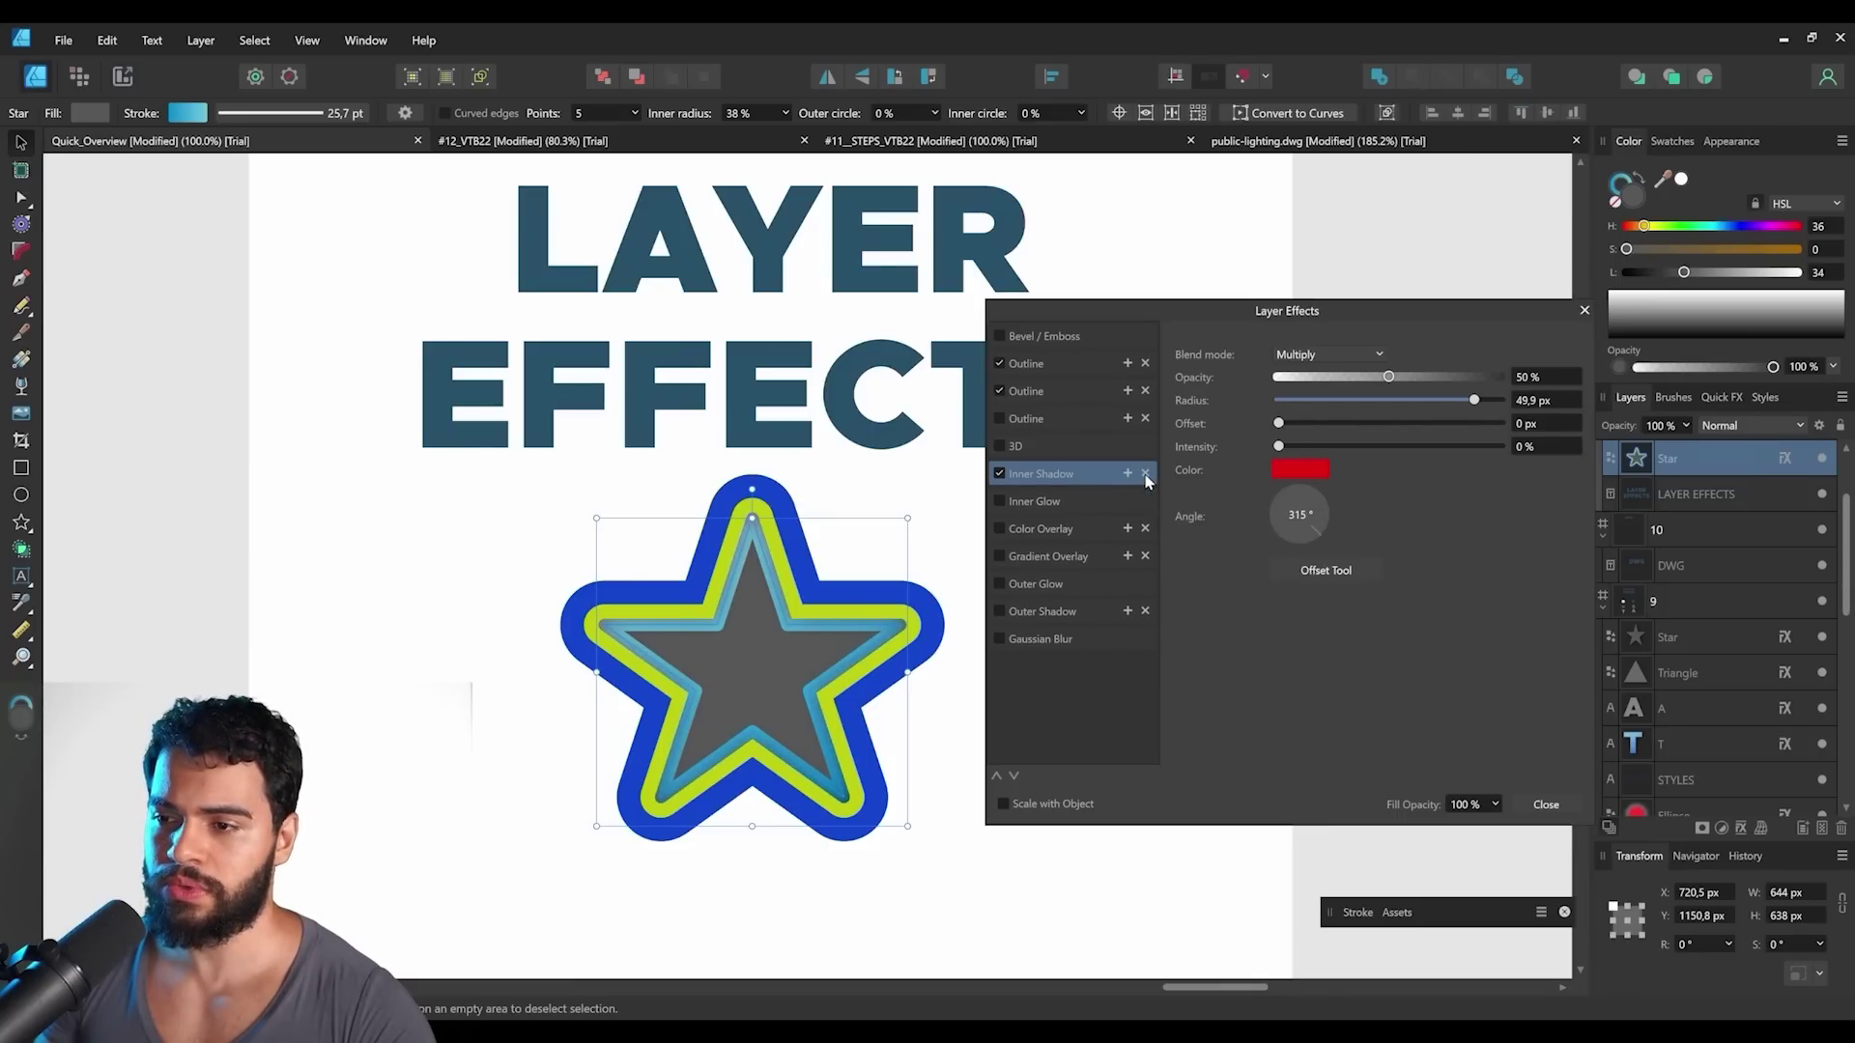
{"action": "left_click", "coordinate": [1149, 419]}
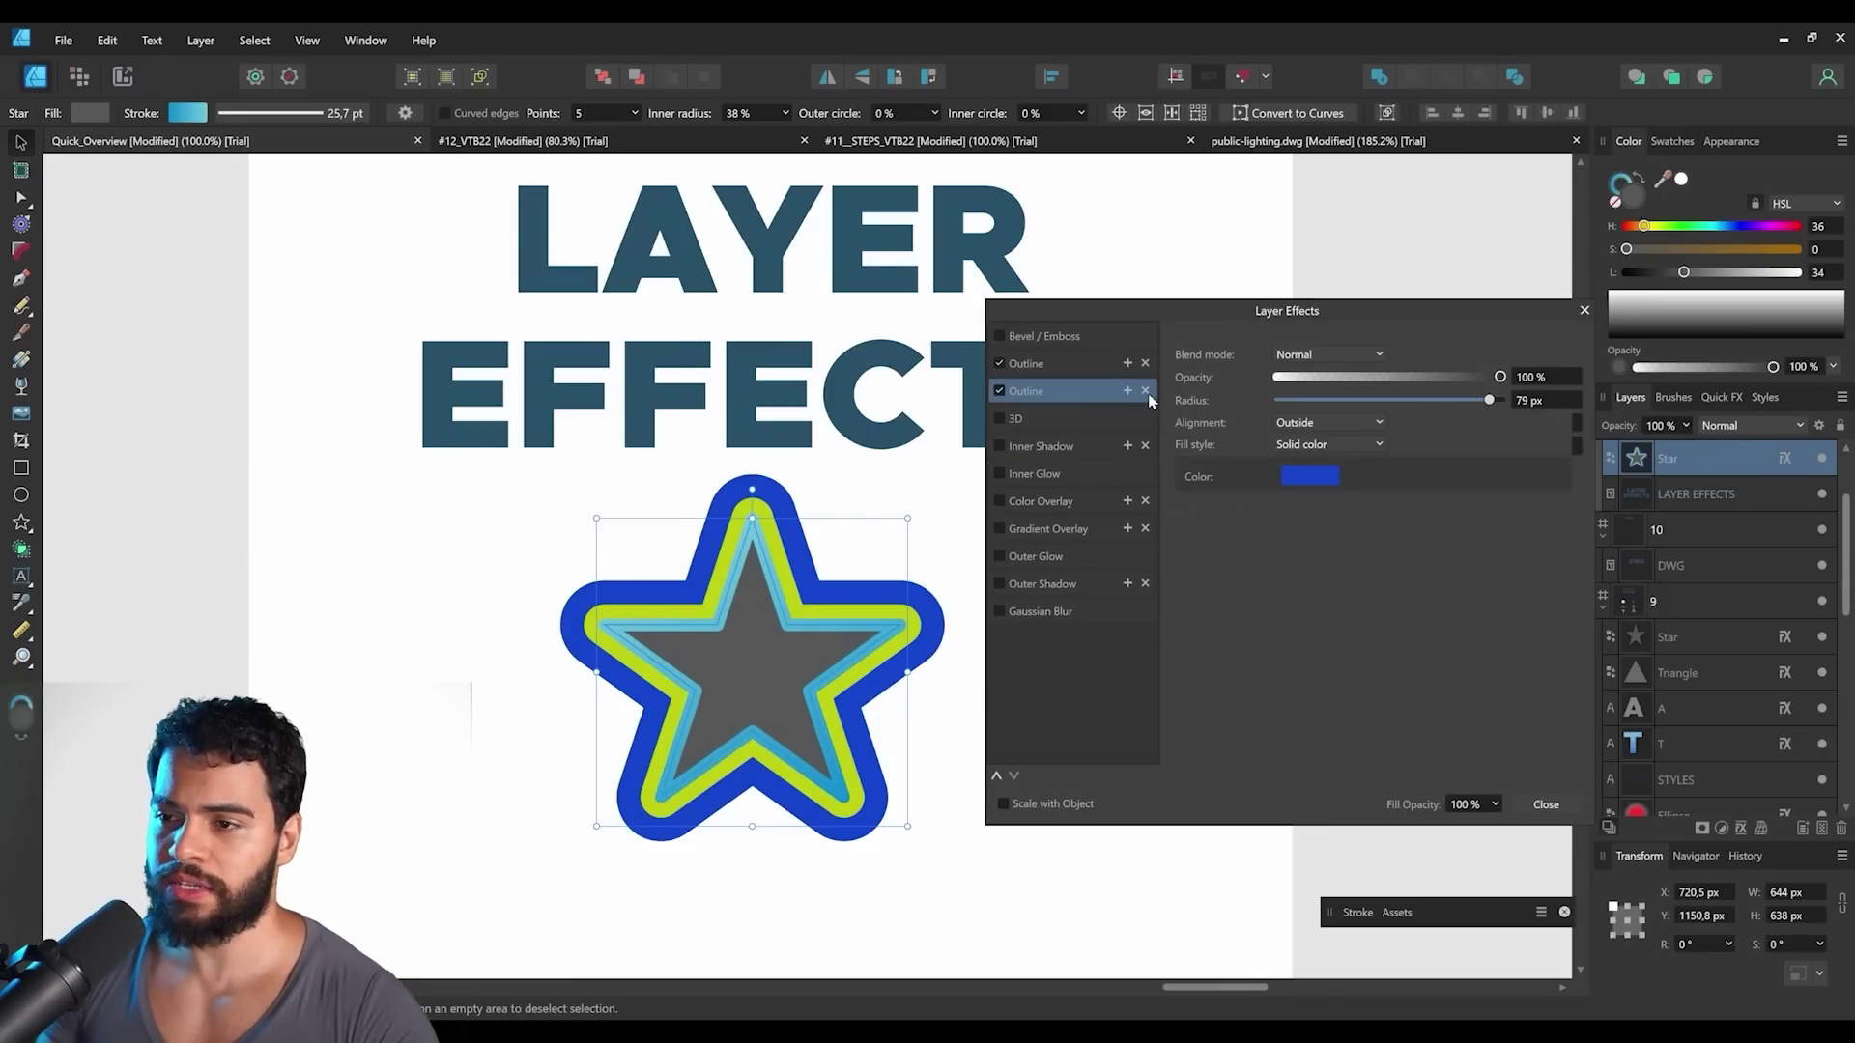
{"action": "left_click", "coordinate": [1146, 364]}
{"action": "left_click", "coordinate": [1146, 365]}
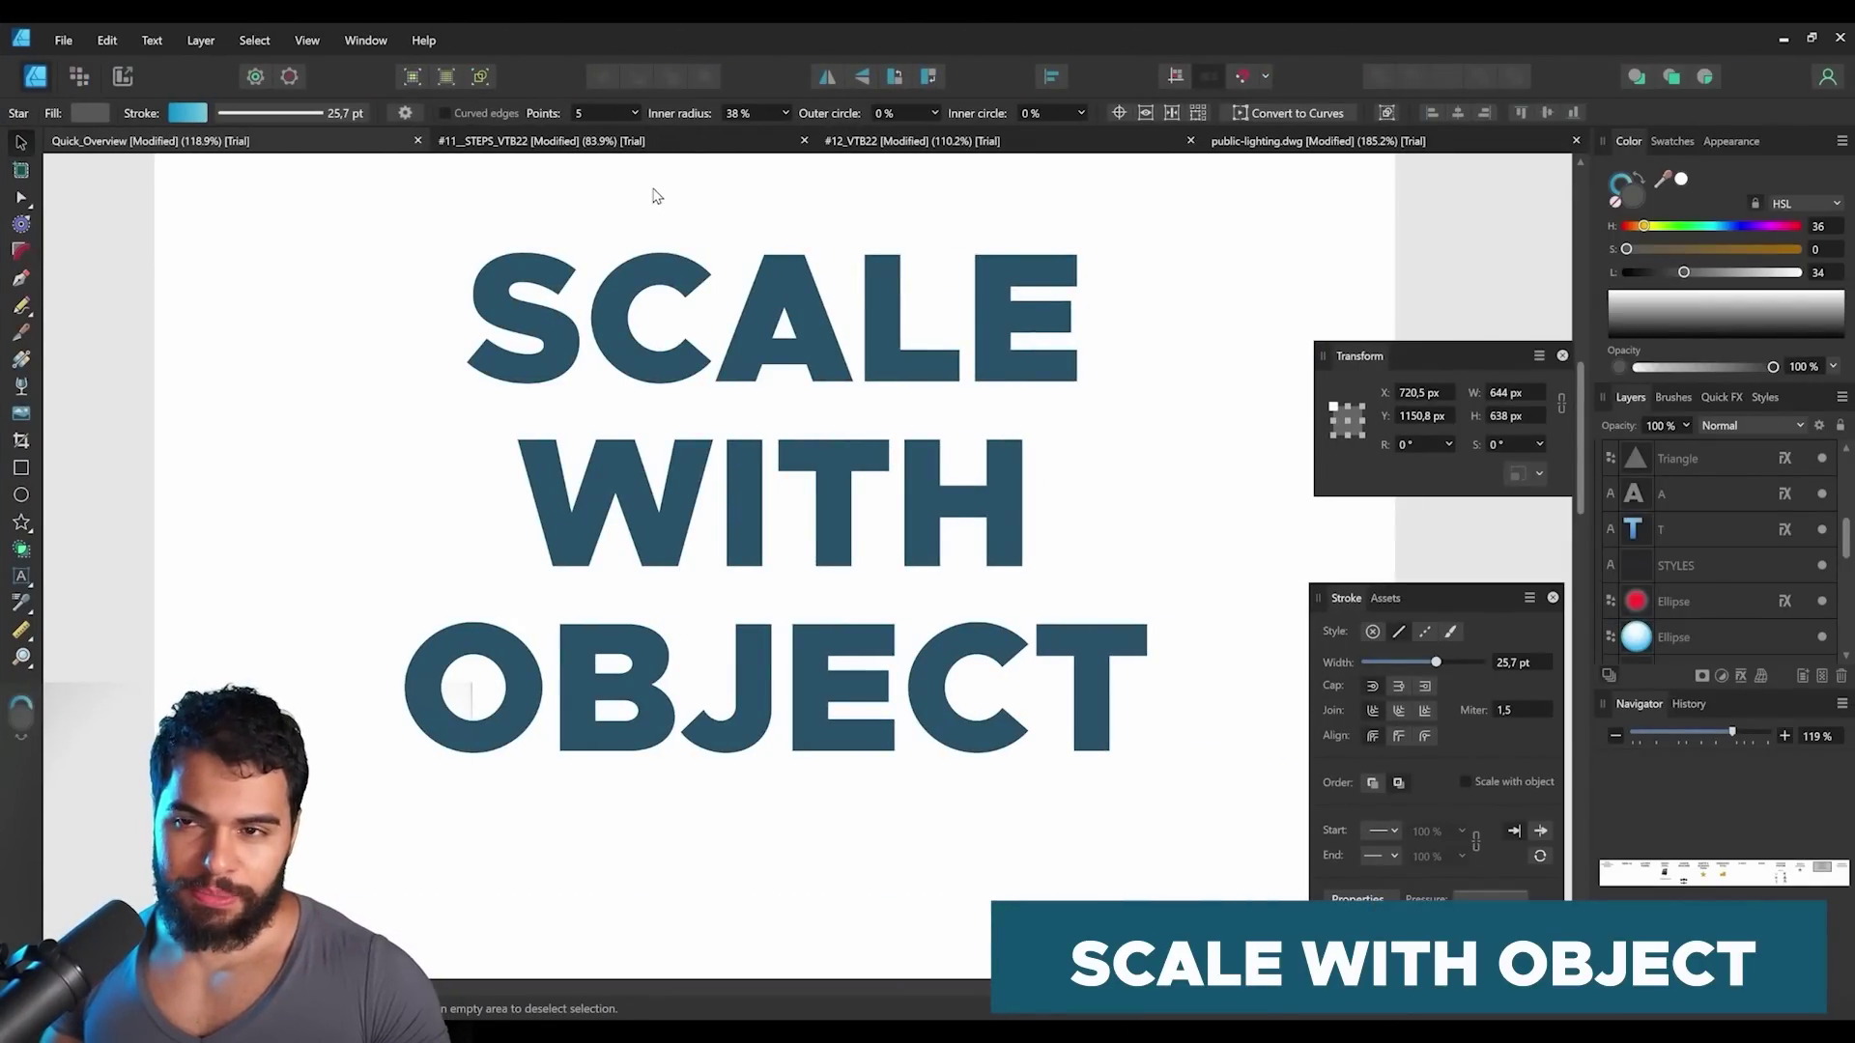
Switch to the #11_STEPS_VTB22 document and try shrinking the eagle's VECTOR group without scaling its strokes.
{"action": "left_click", "coordinate": [583, 143]}
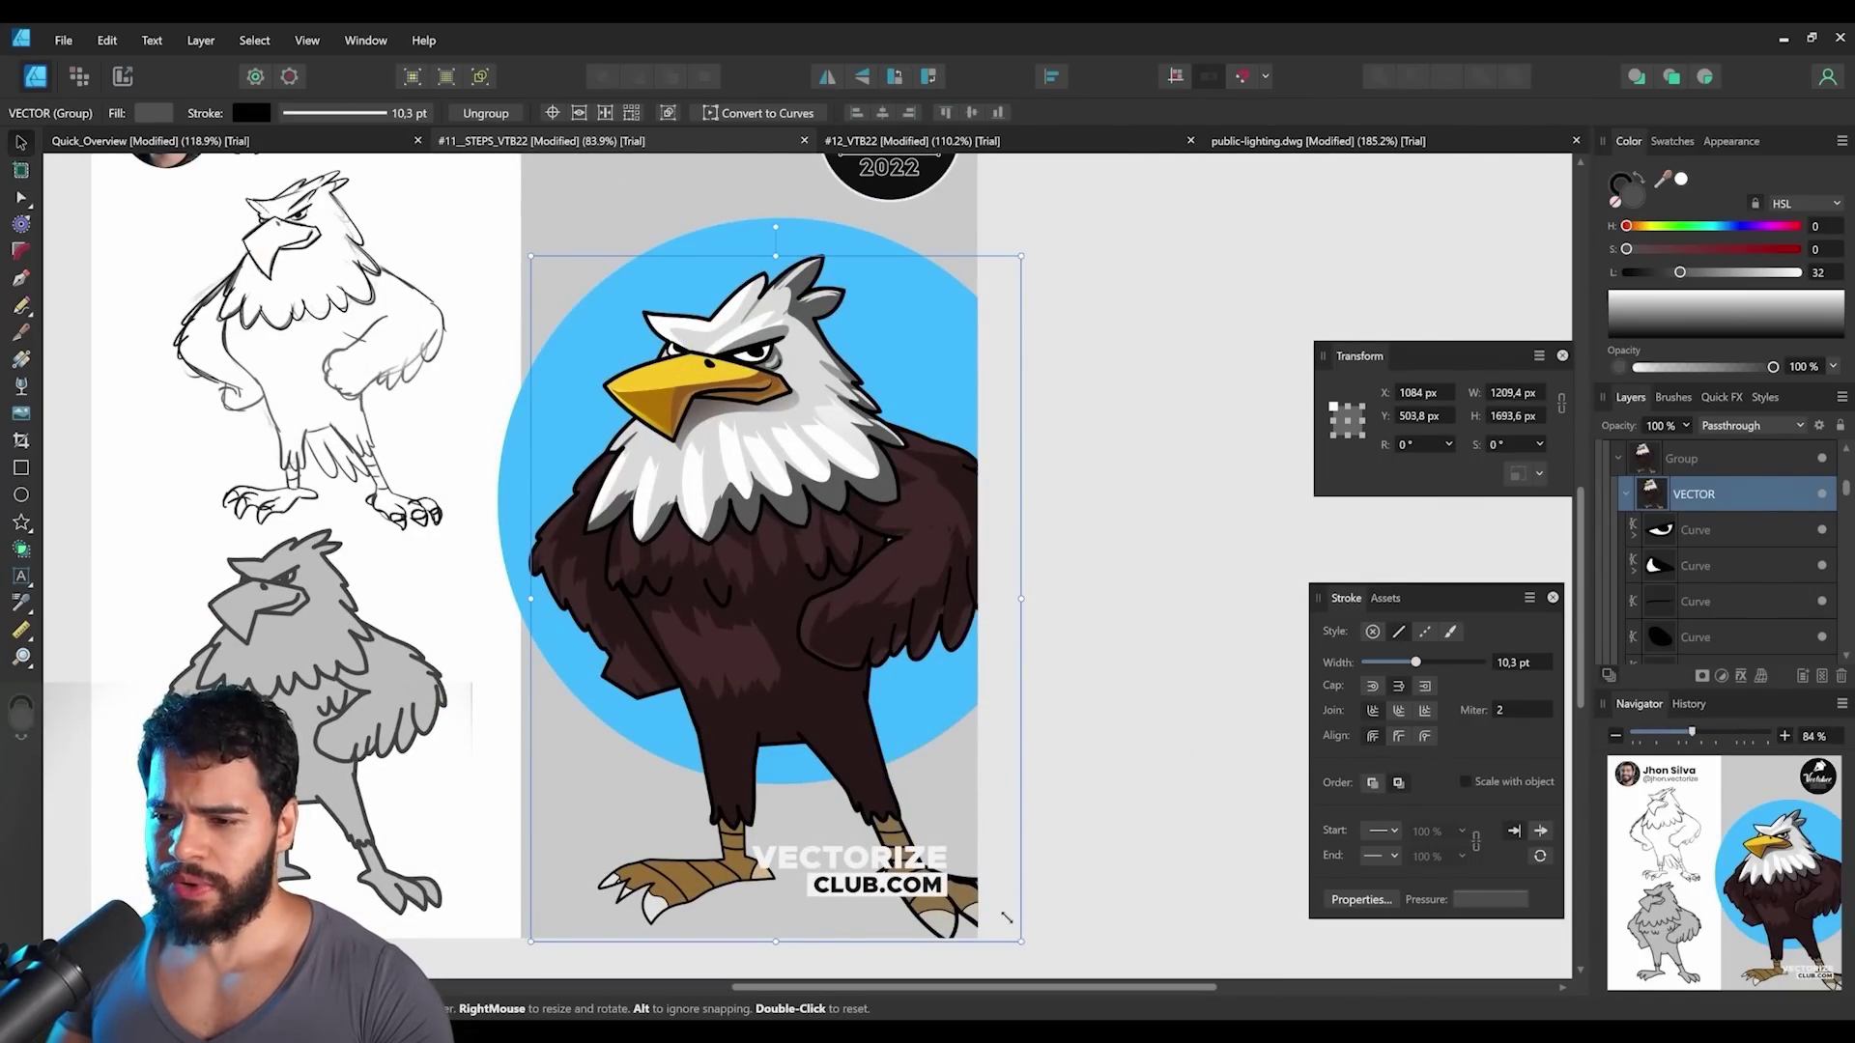
{"action": "left_click_drag", "start_coordinate": [1006, 918], "coordinate": [676, 400]}
{"action": "key", "text": "z"}
{"action": "left_click_drag", "start_coordinate": [615, 292], "coordinate": [819, 514]}
{"action": "left_click", "coordinate": [819, 514]}
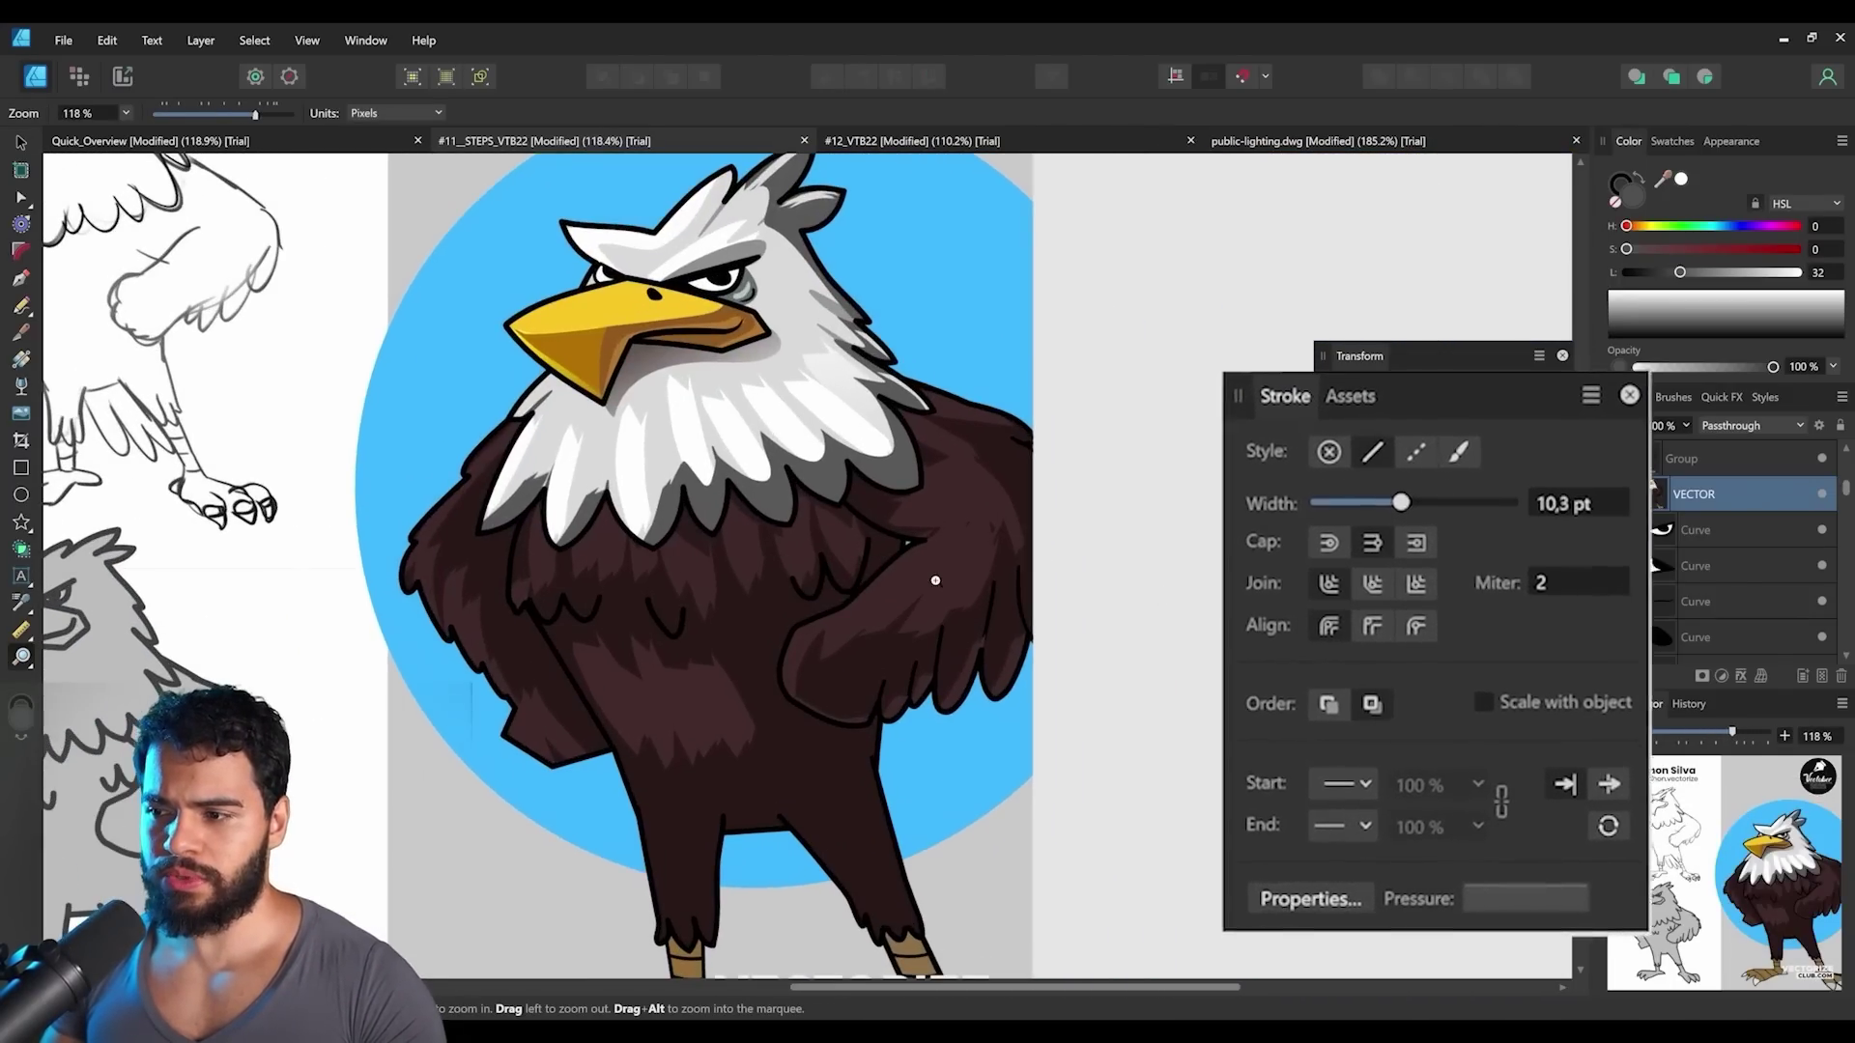
Turn on Scale with object for the eagle group's strokes, try shrinking the group, and undo the resize.
{"action": "key", "text": "v"}
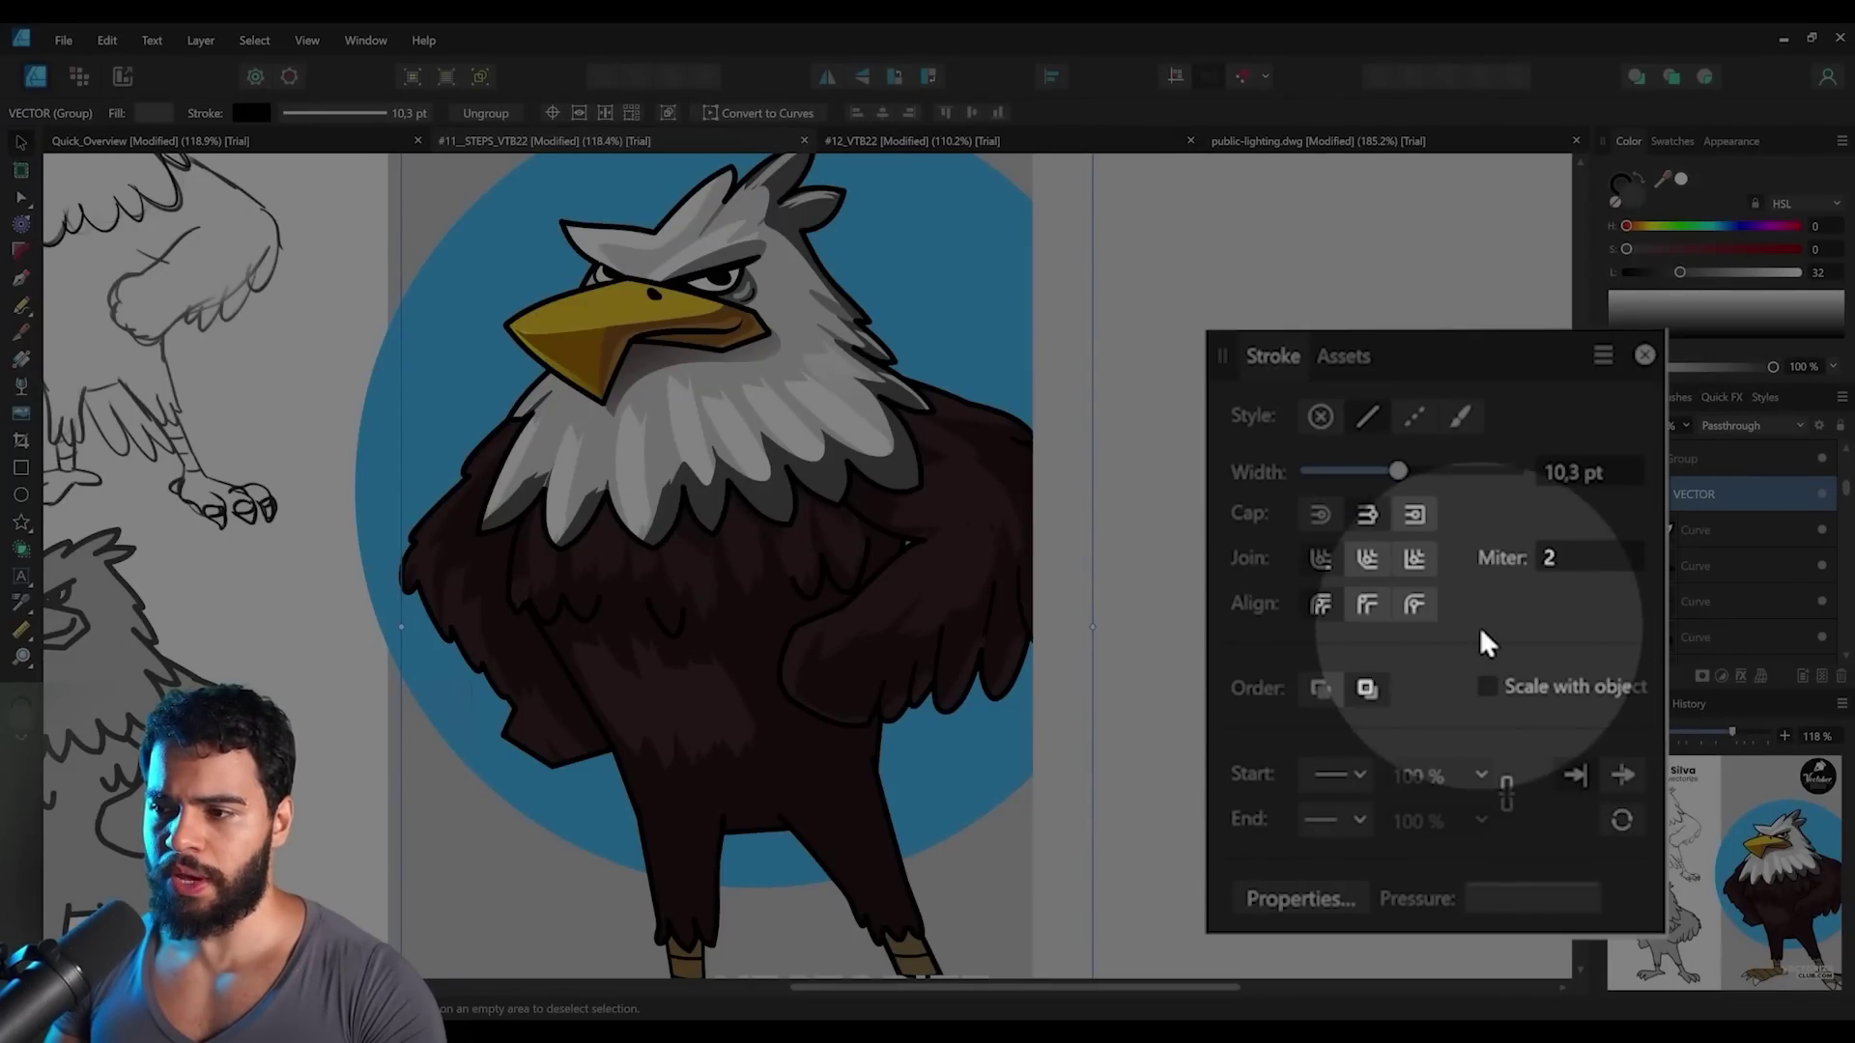
{"action": "left_click", "coordinate": [1488, 685]}
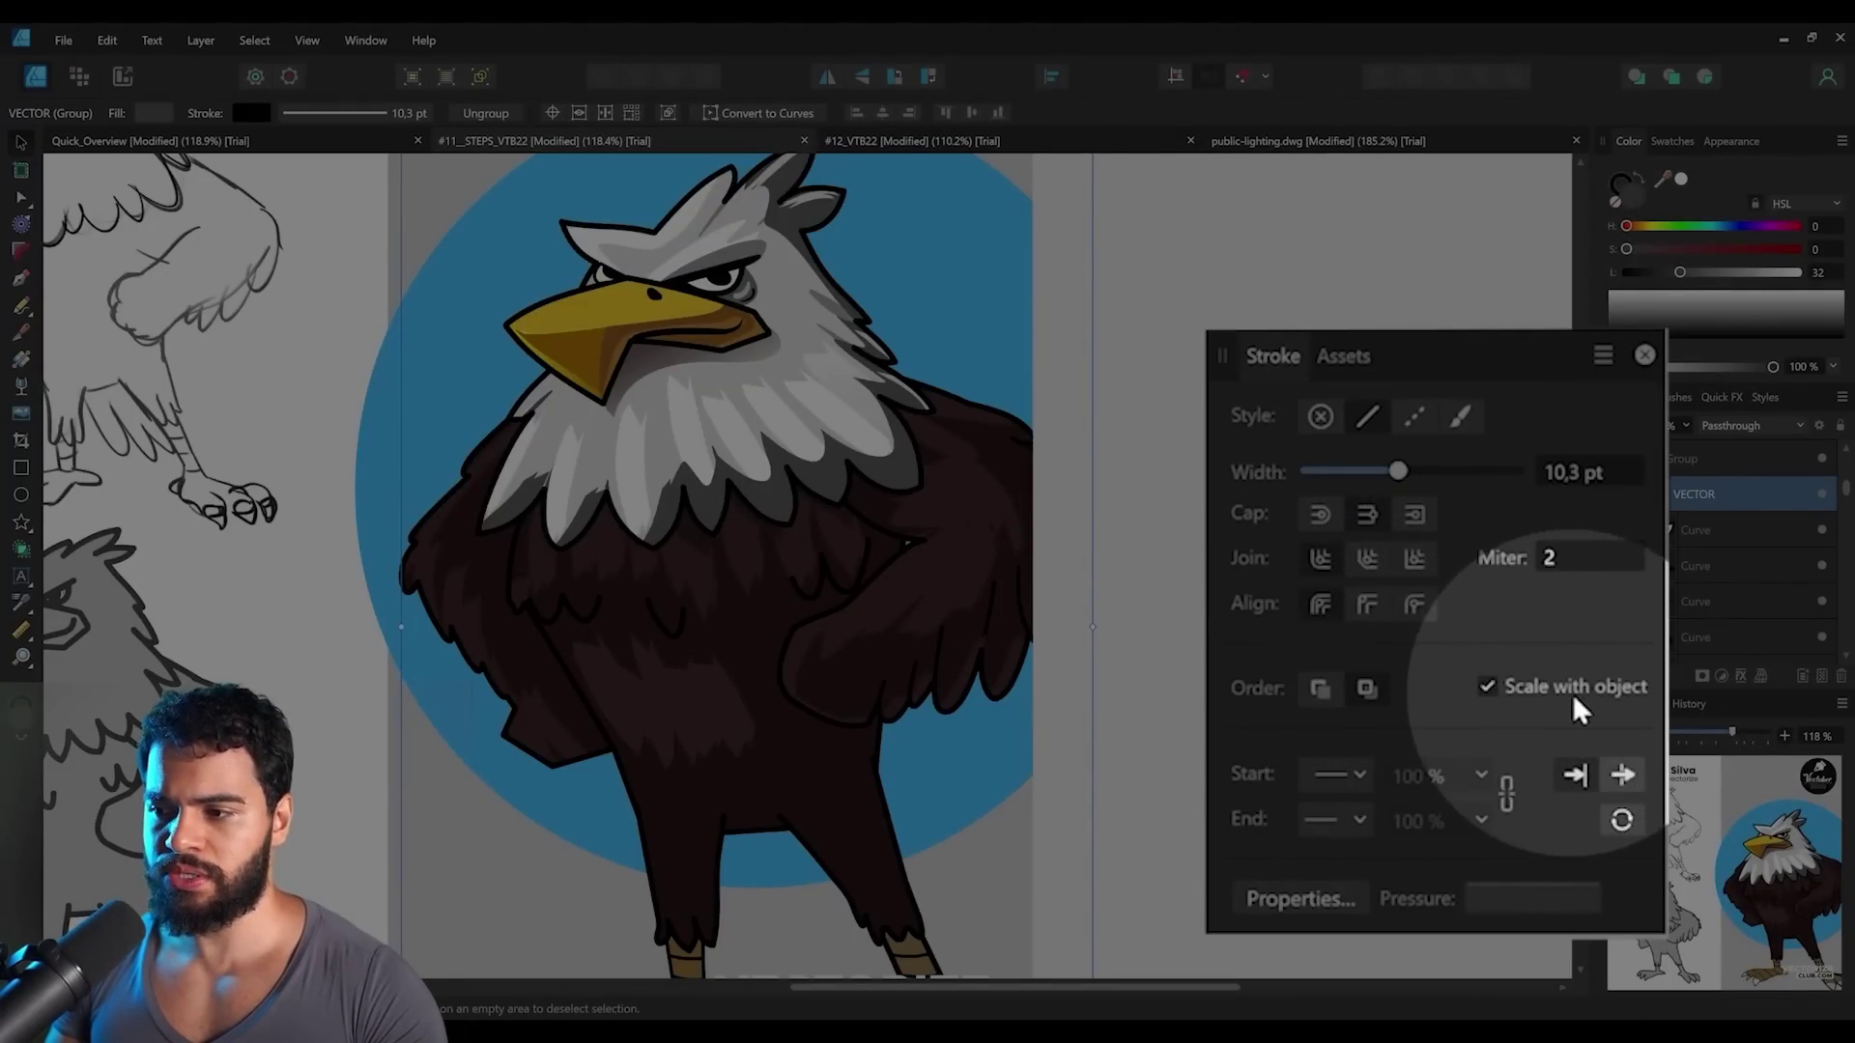
{"action": "key", "text": "z"}
{"action": "left_click_drag", "start_coordinate": [961, 667], "coordinate": [893, 688]}
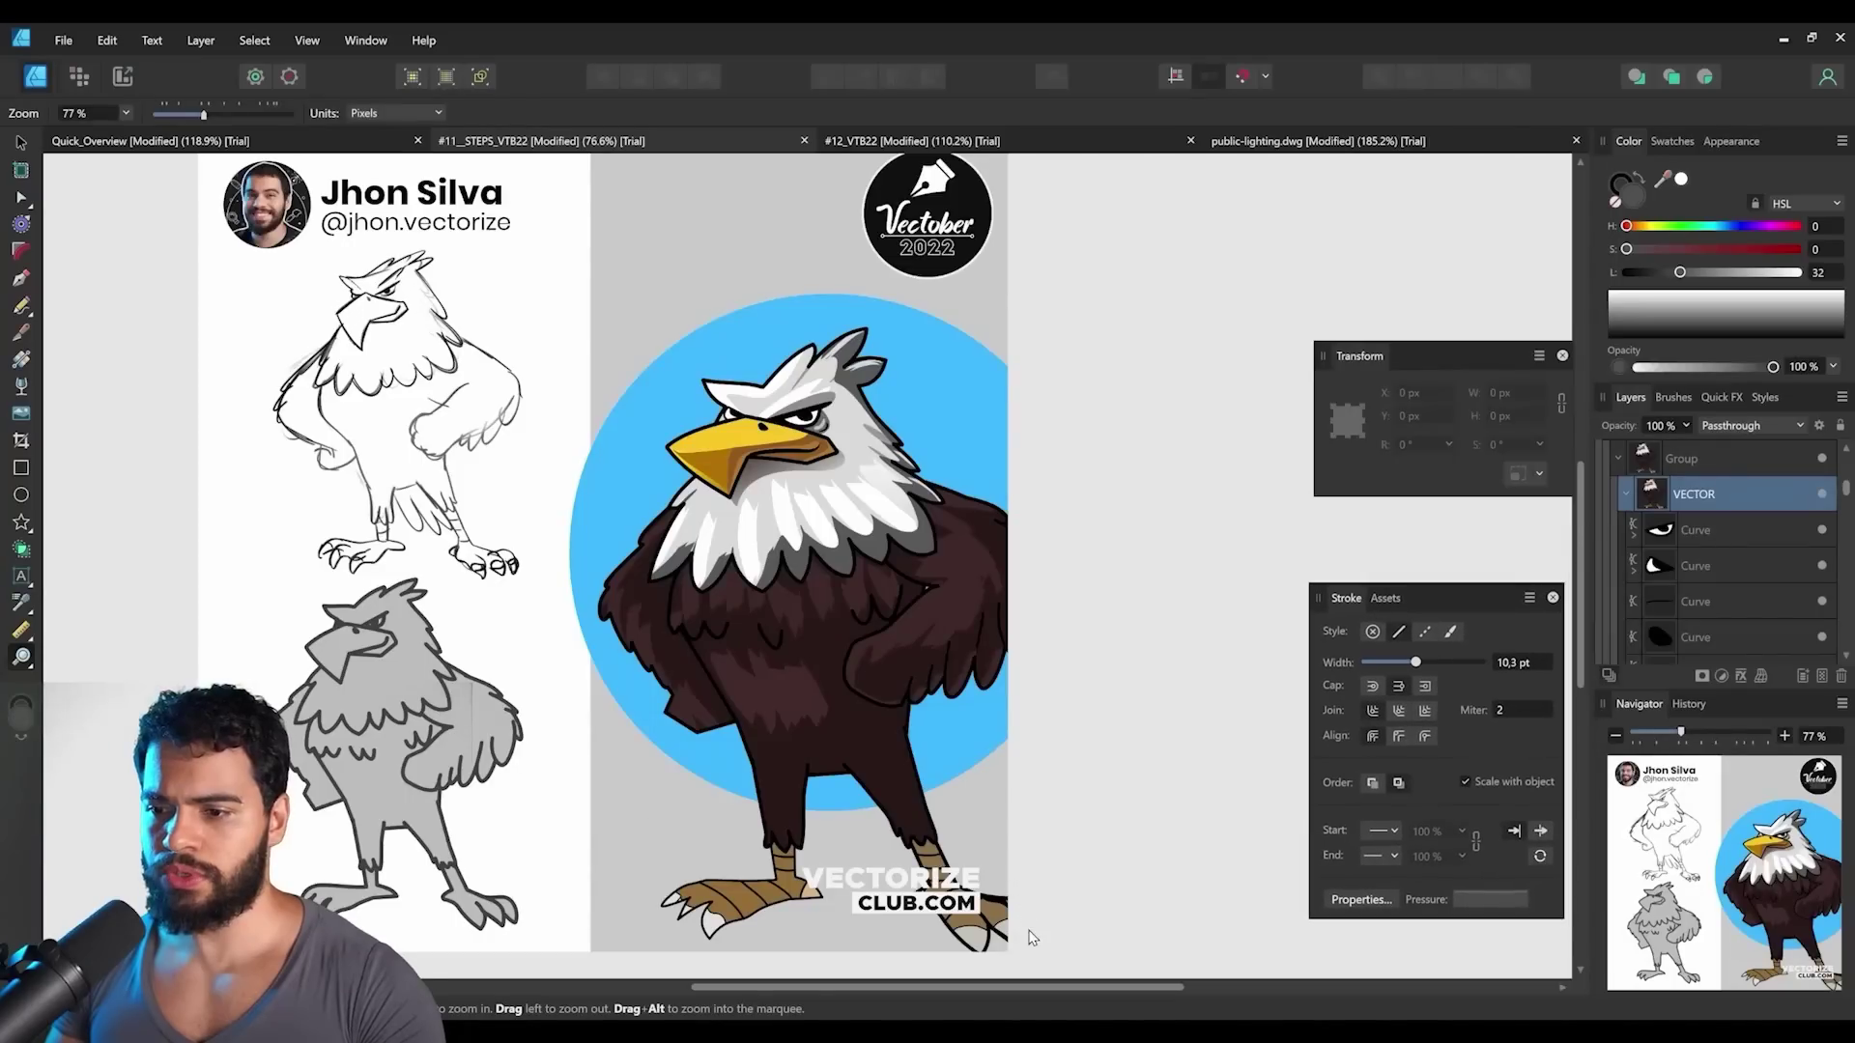
{"action": "key", "text": "v"}
{"action": "left_click_drag", "start_coordinate": [1042, 958], "coordinate": [726, 506]}
{"action": "key", "text": "ctrl+z"}
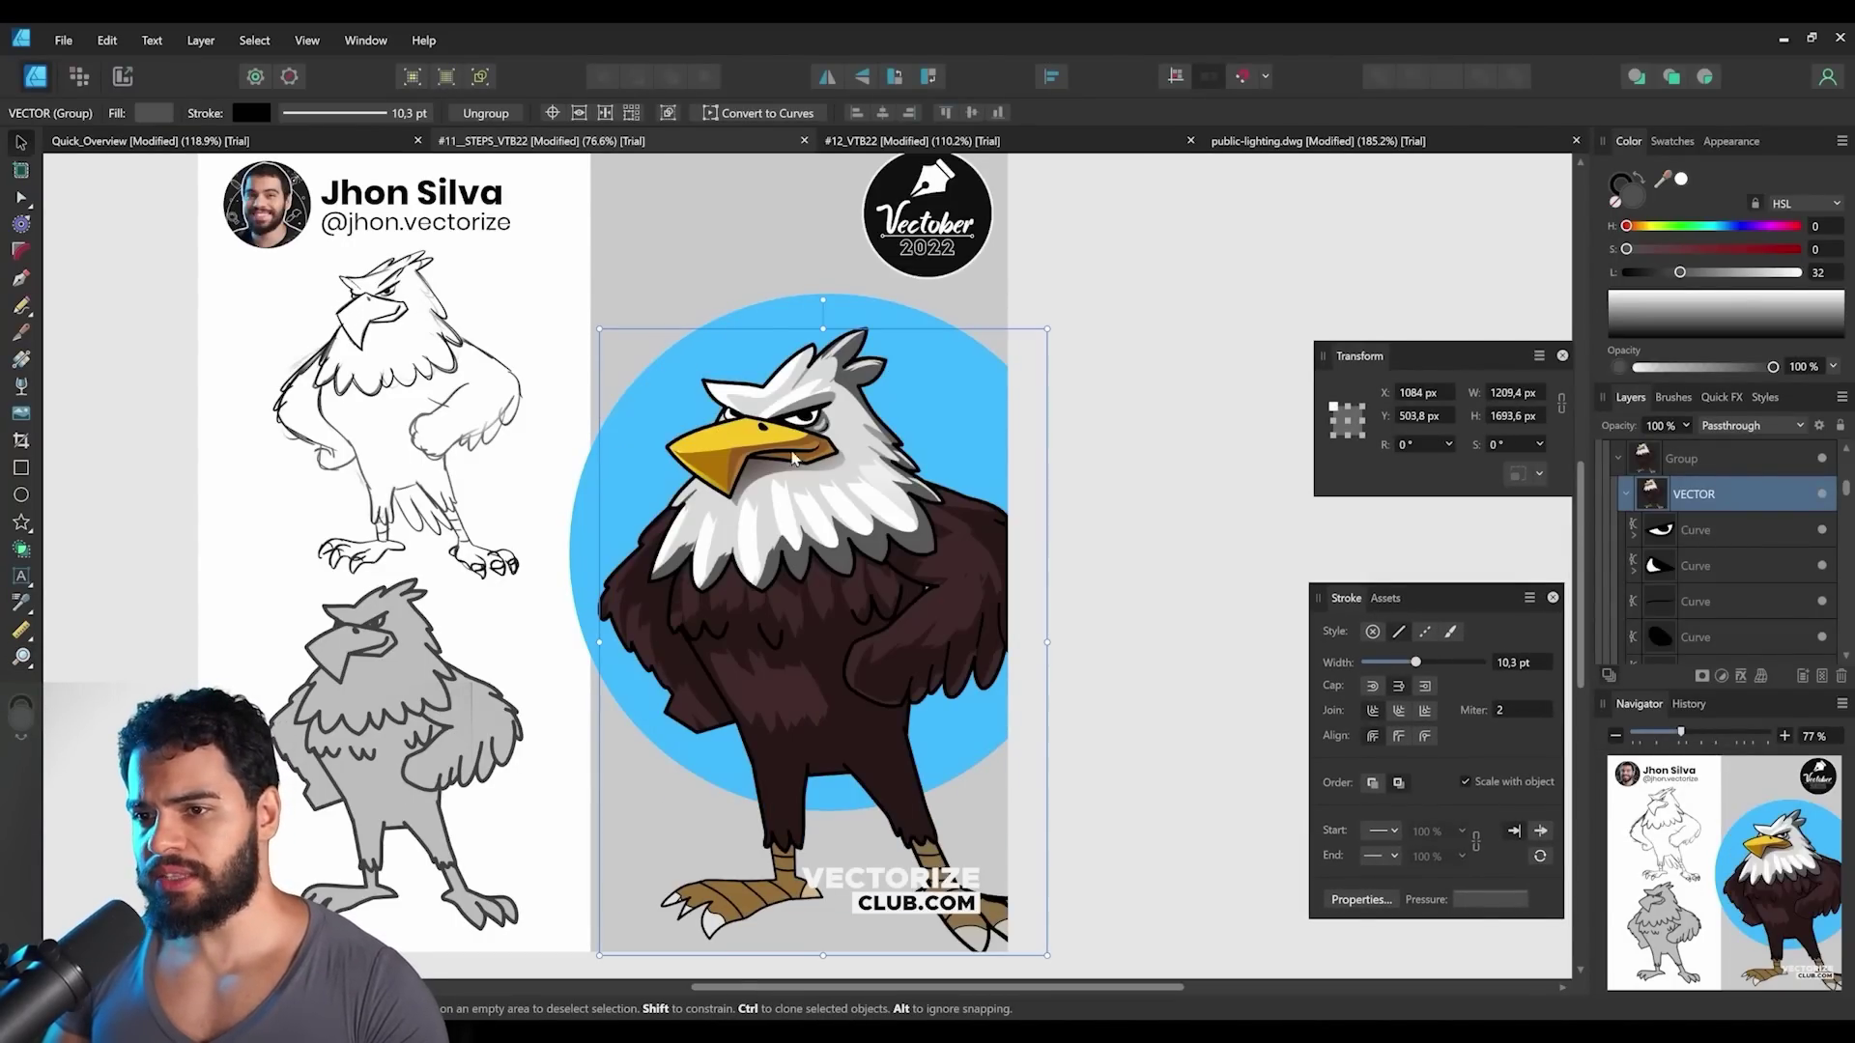
Enable the transform scale override for the eagle group and review its options for line weights and layer effect radii.
{"action": "key", "text": "z"}
{"action": "left_click_drag", "start_coordinate": [811, 670], "coordinate": [798, 616]}
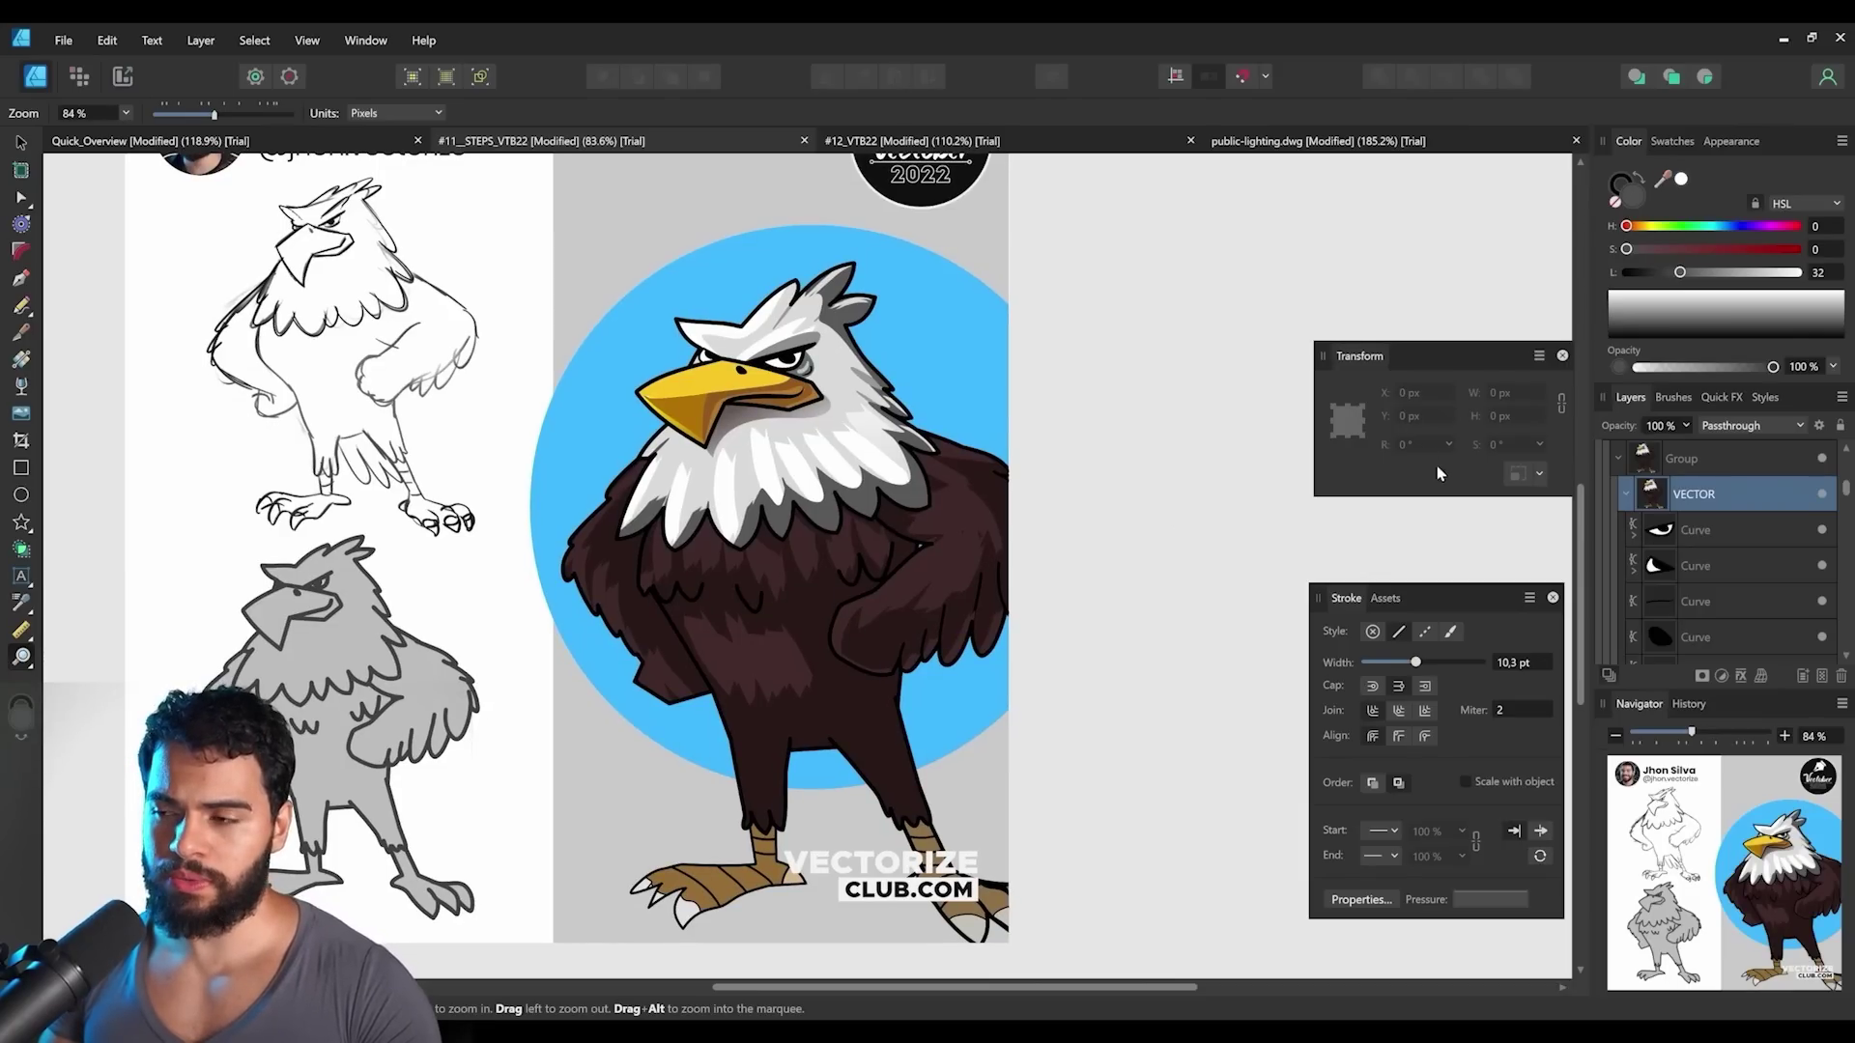
{"action": "key", "text": "v"}
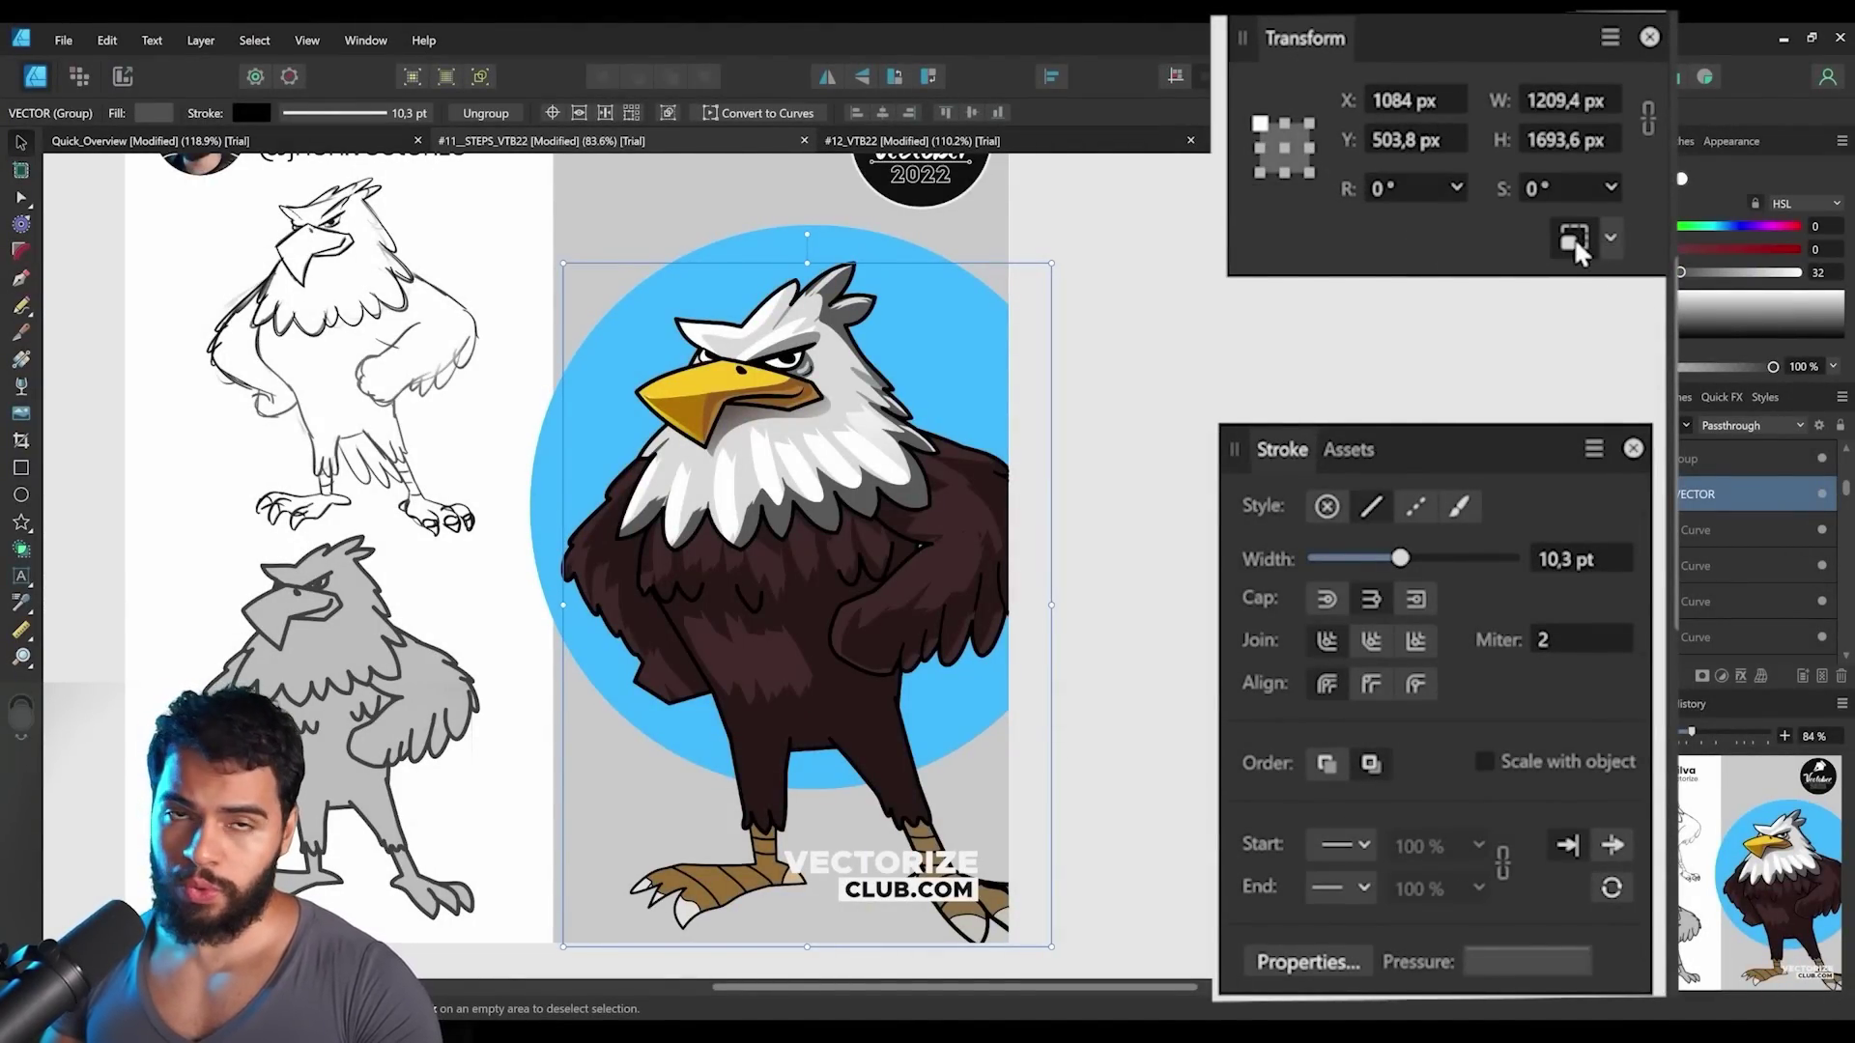
{"action": "left_click", "coordinate": [1605, 239]}
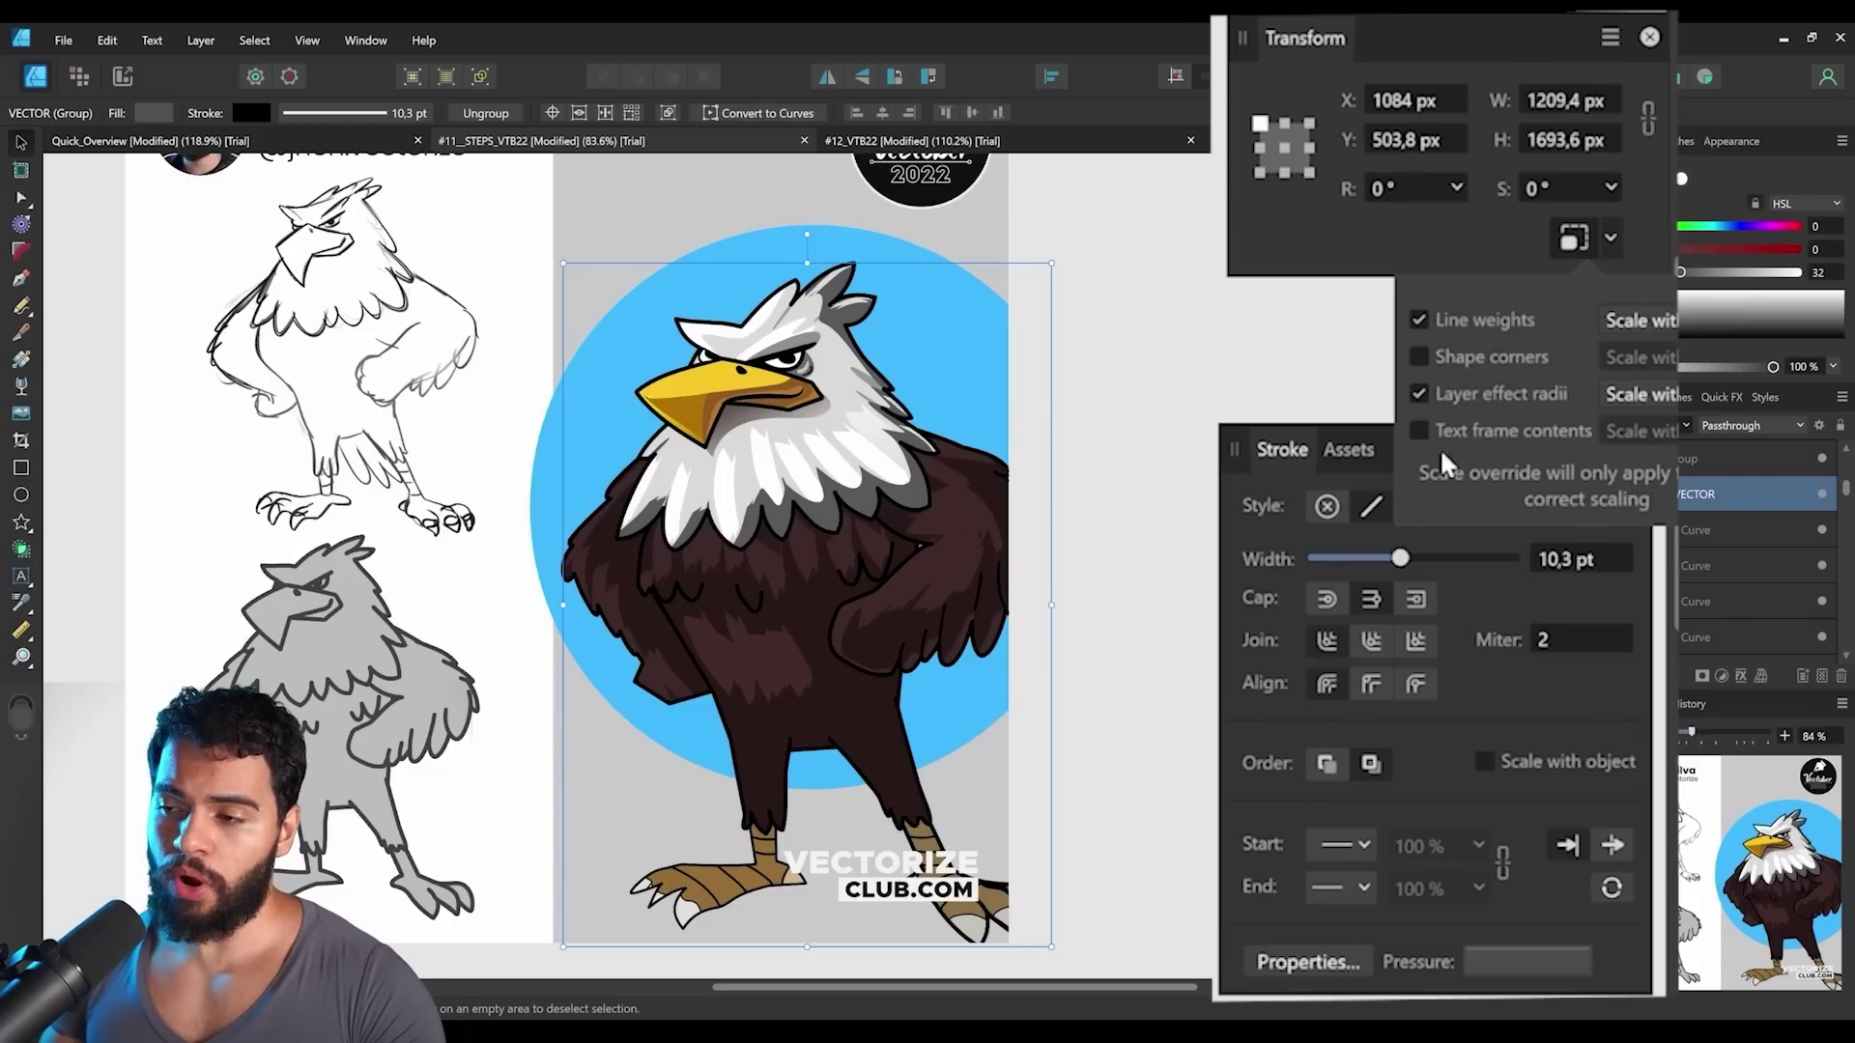
{"action": "left_click", "coordinate": [1607, 239]}
{"action": "left_click", "coordinate": [1610, 240]}
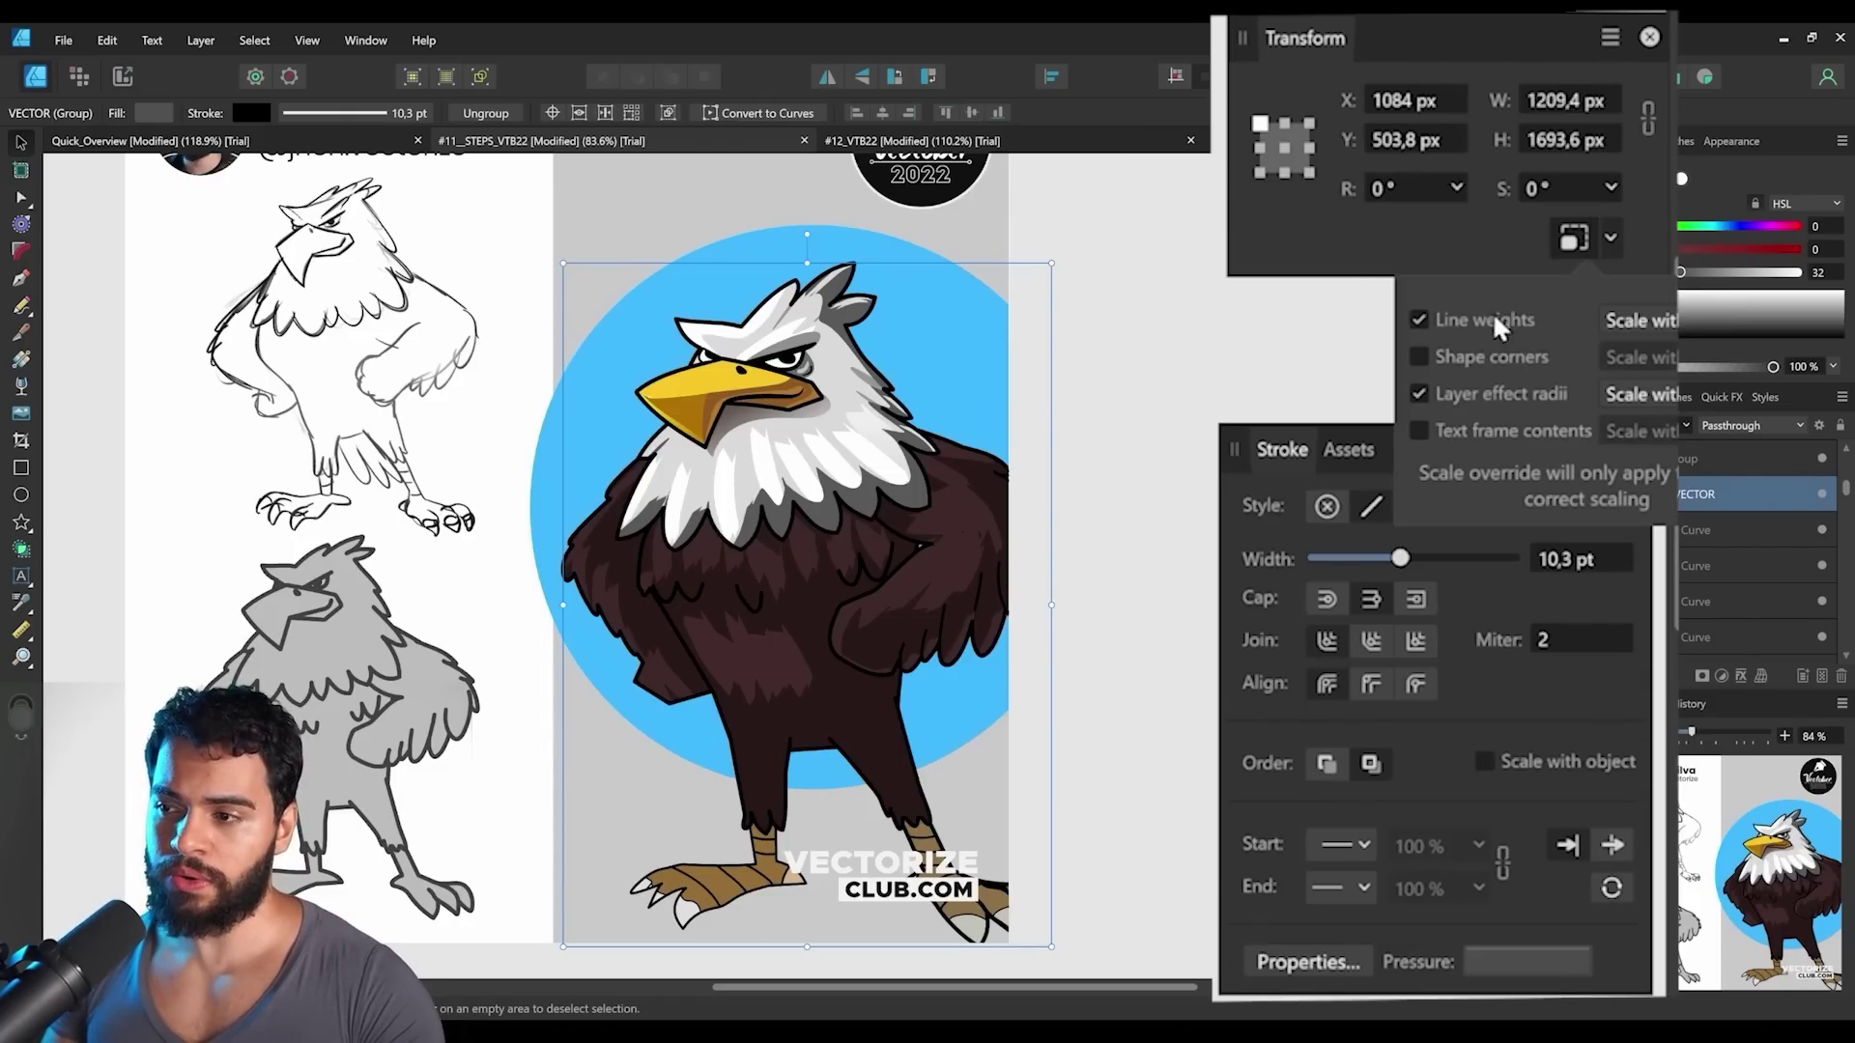
Scale the eagle group to about 1180 × 1652 px, and try a much smaller size before undoing it.
{"action": "left_click", "coordinate": [1056, 954]}
{"action": "left_click_drag", "start_coordinate": [1056, 954], "coordinate": [1044, 938]}
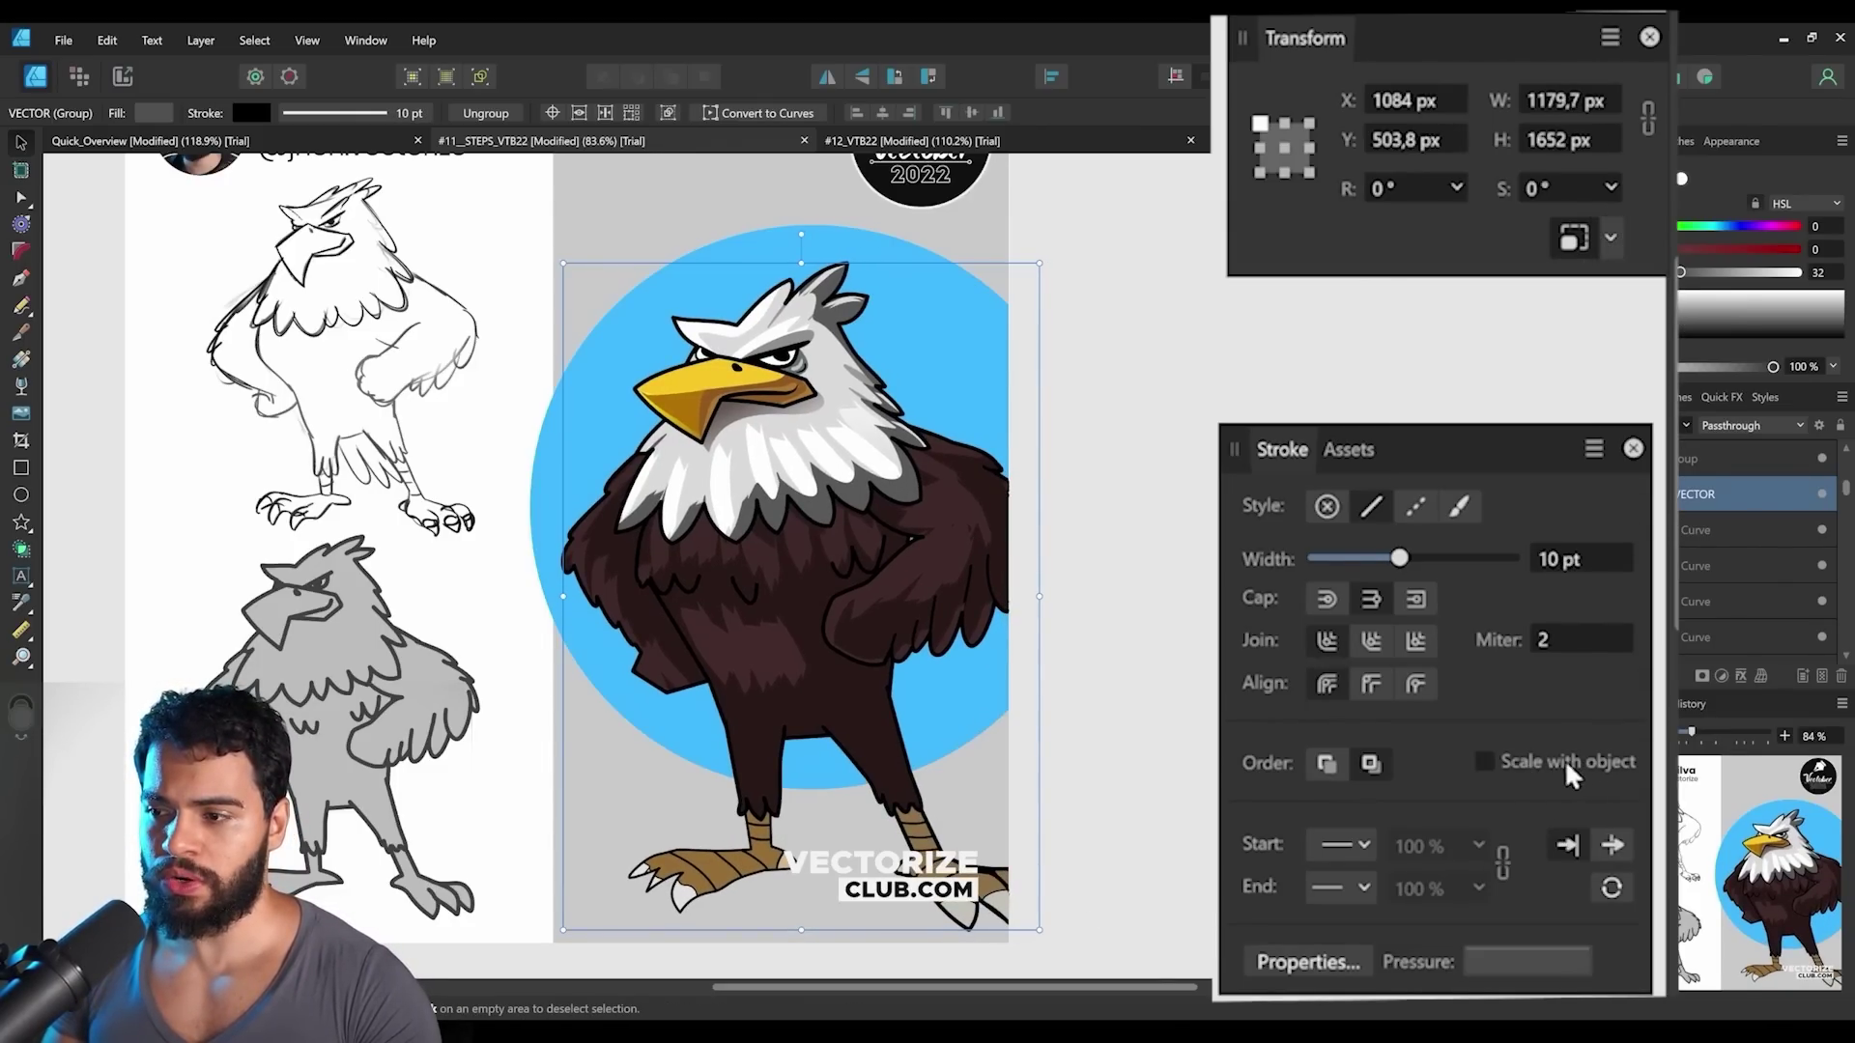
{"action": "left_click_drag", "start_coordinate": [1040, 929], "coordinate": [697, 450]}
{"action": "key", "text": "ctrl+z"}
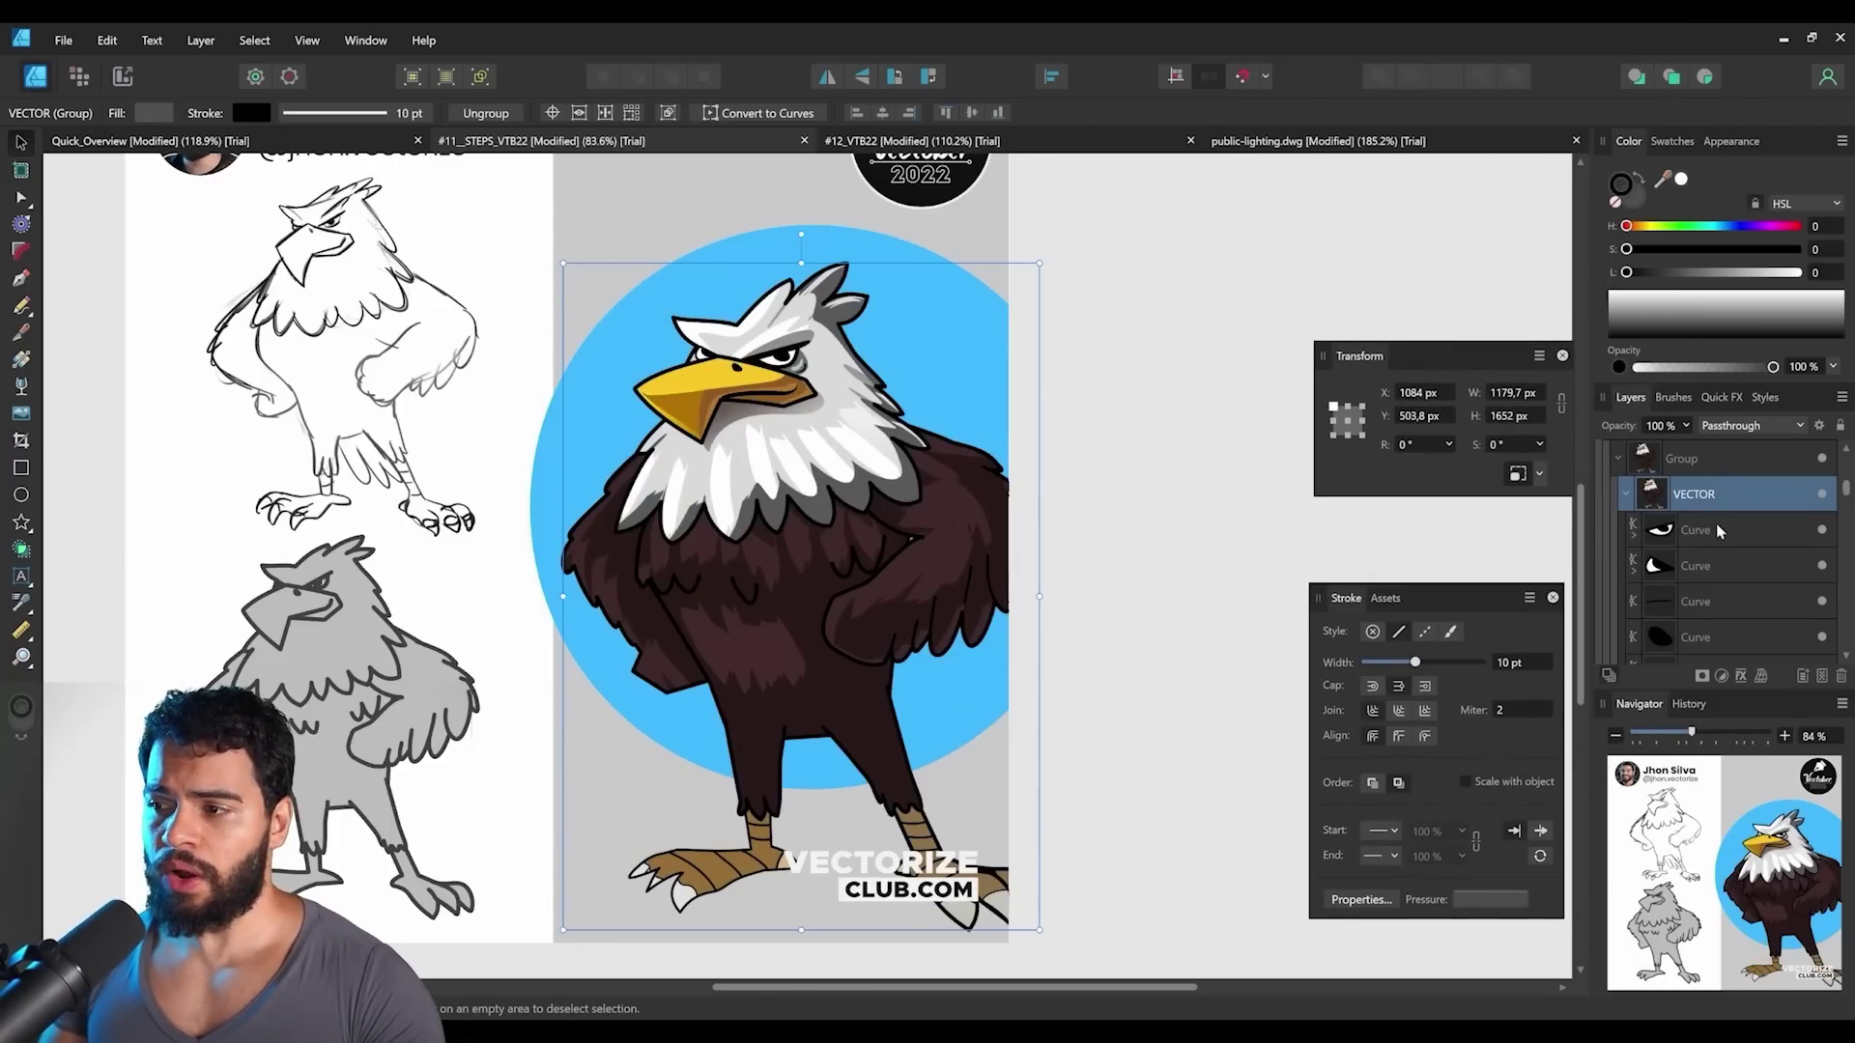
Add a solid white outside outline with a 28.4 px radius to the VECTOR group through its layer effects.
{"action": "left_click", "coordinate": [1744, 676]}
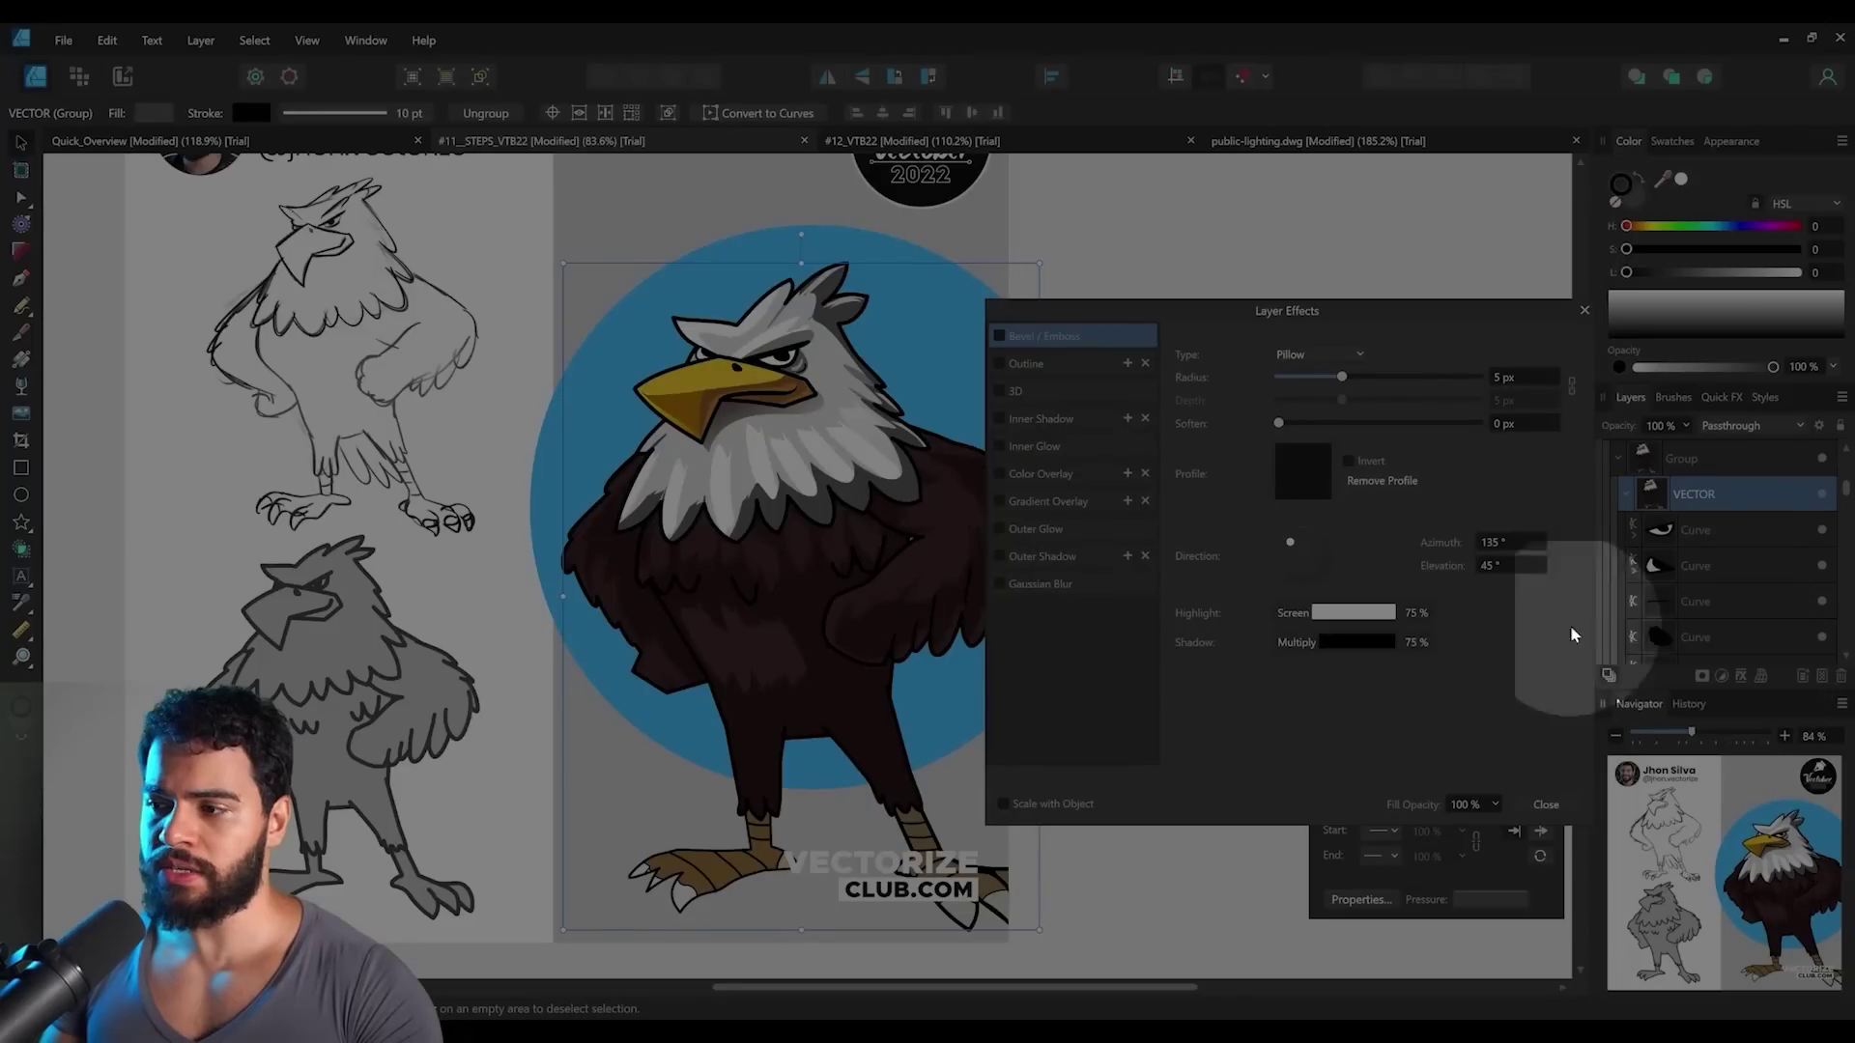
{"action": "left_click", "coordinate": [1000, 365]}
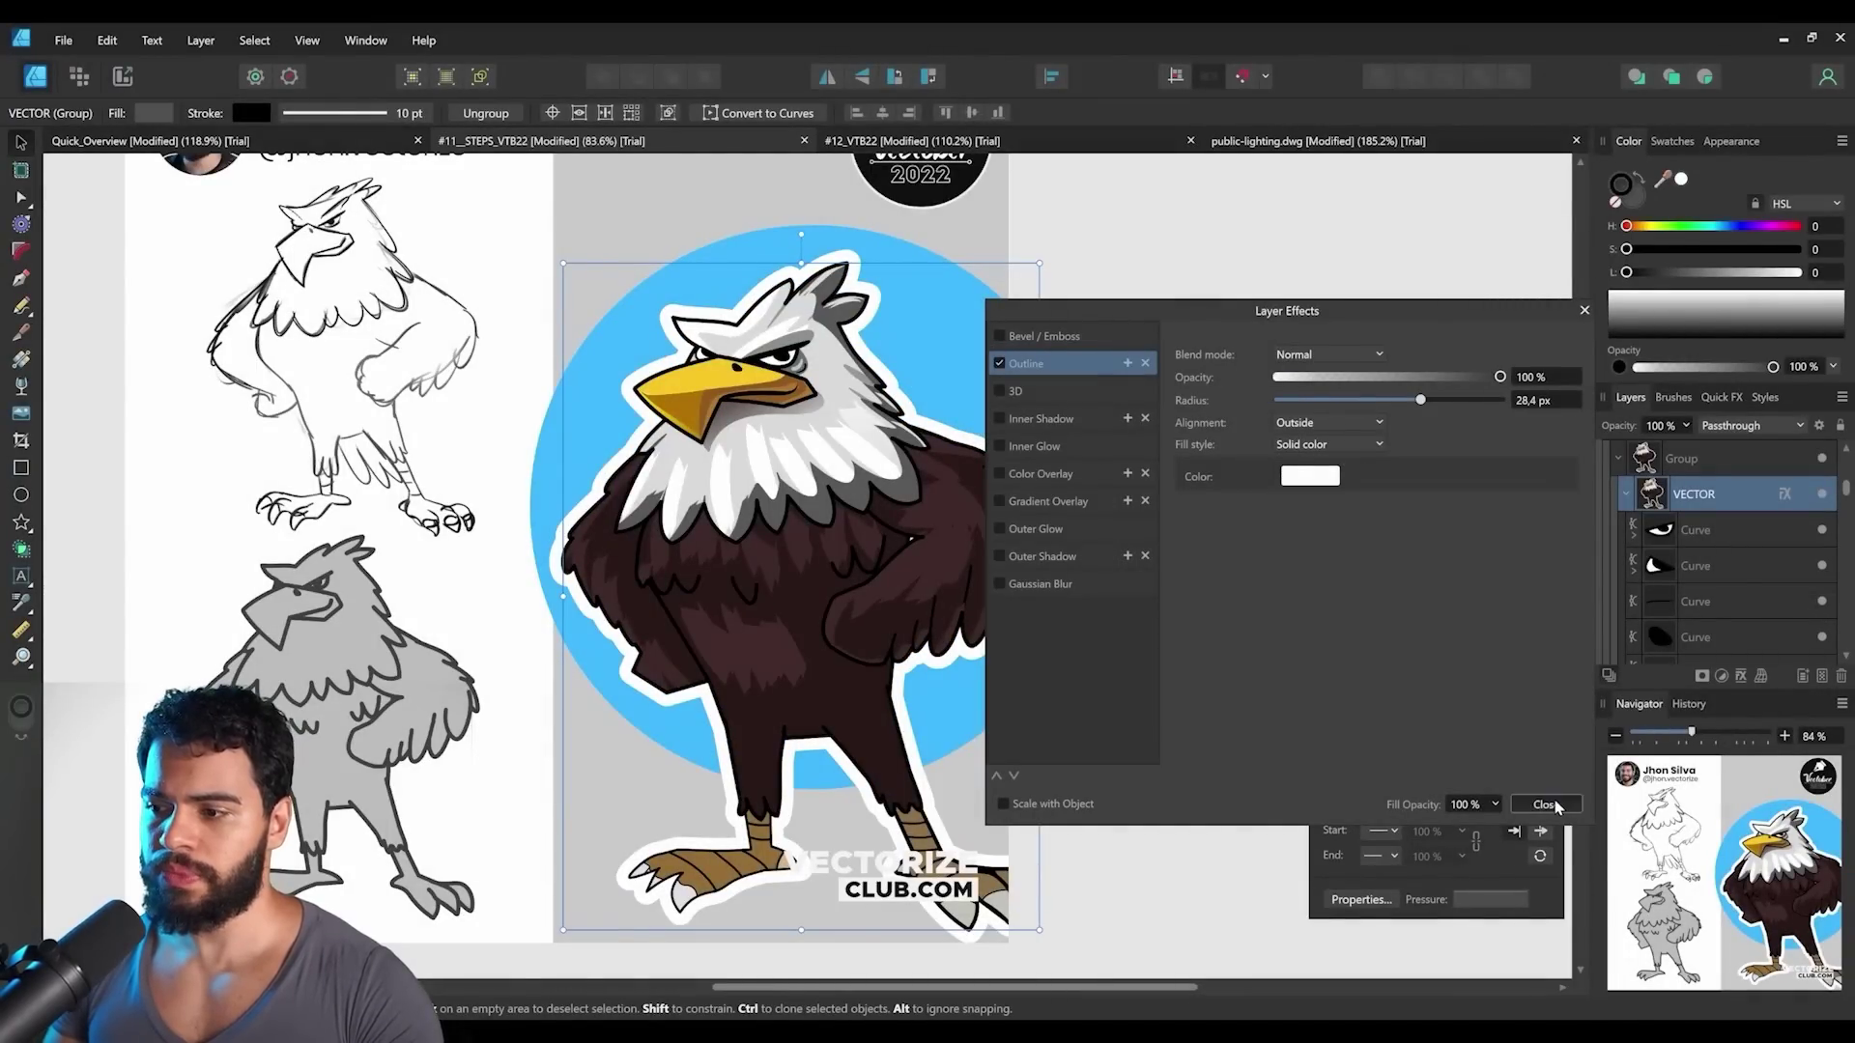
{"action": "left_click", "coordinate": [1546, 804]}
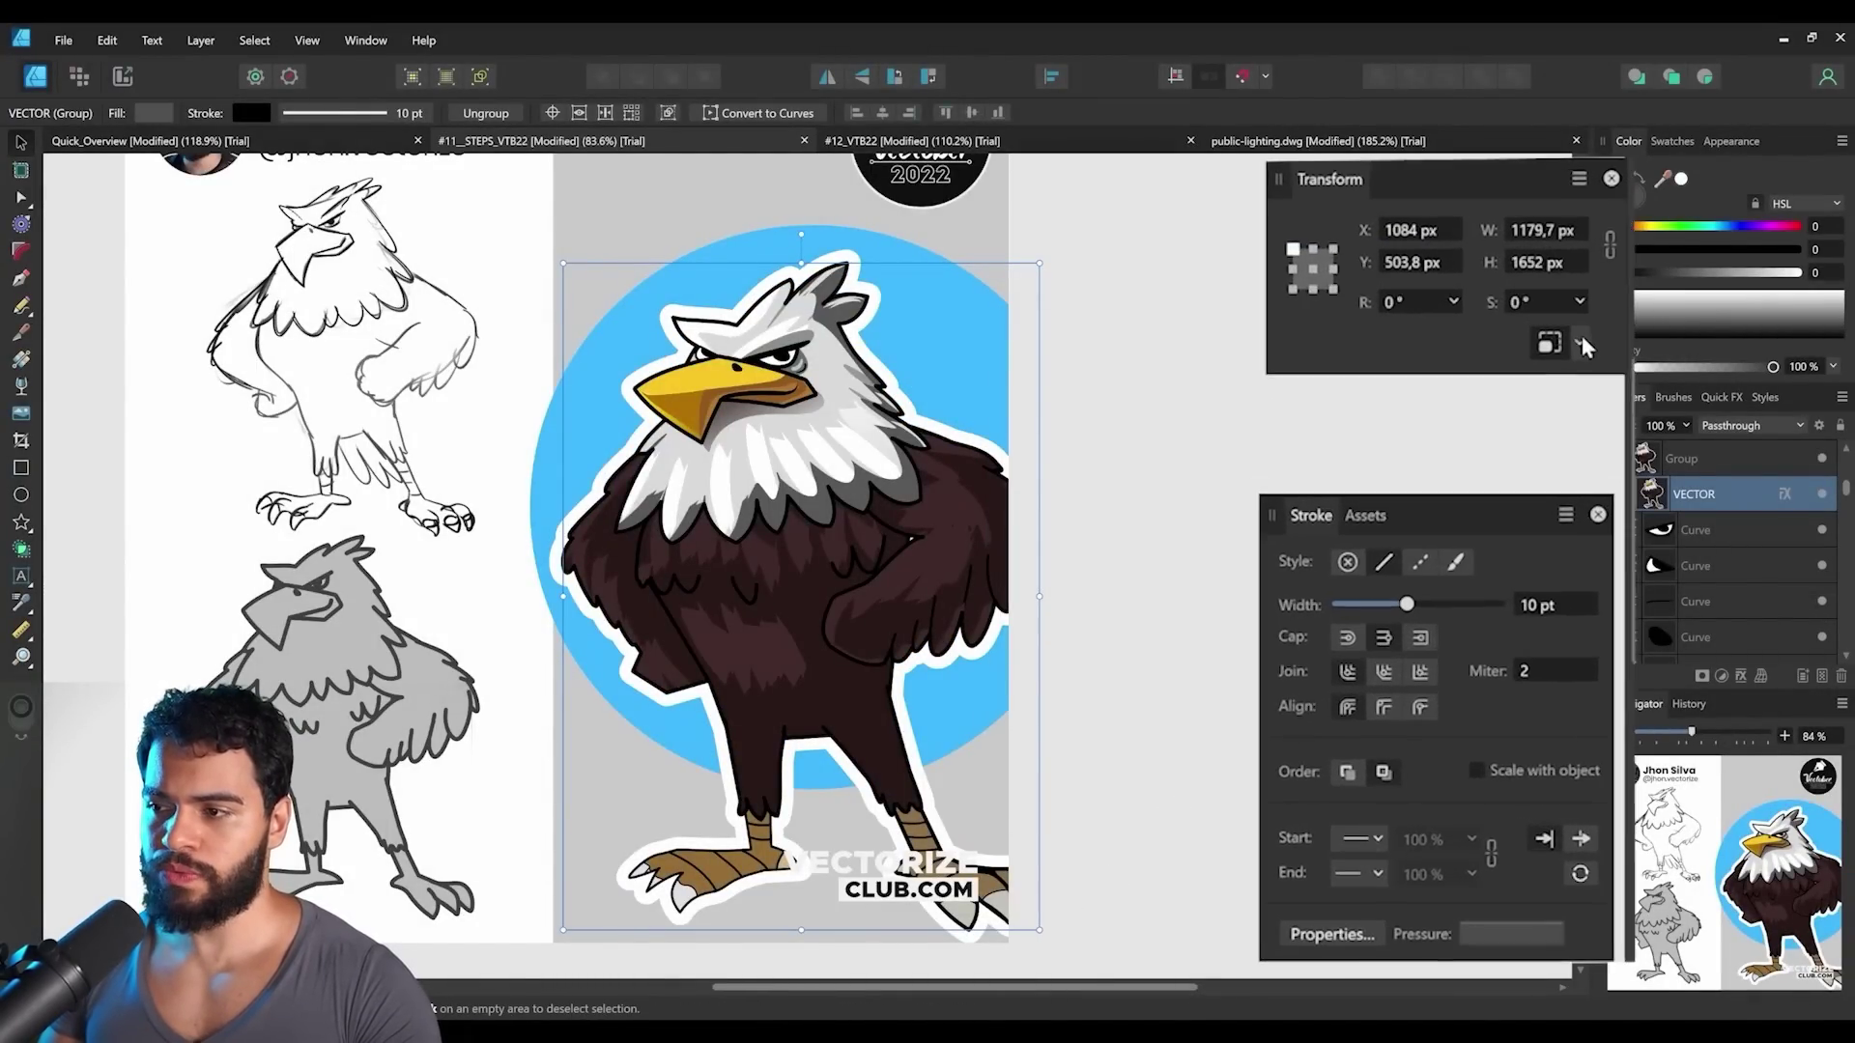
Exclude layer effect radii from the scale override and shrink the eagle group to about 299 × 419 px.
{"action": "left_click", "coordinate": [1581, 342]}
{"action": "left_click", "coordinate": [1418, 394]}
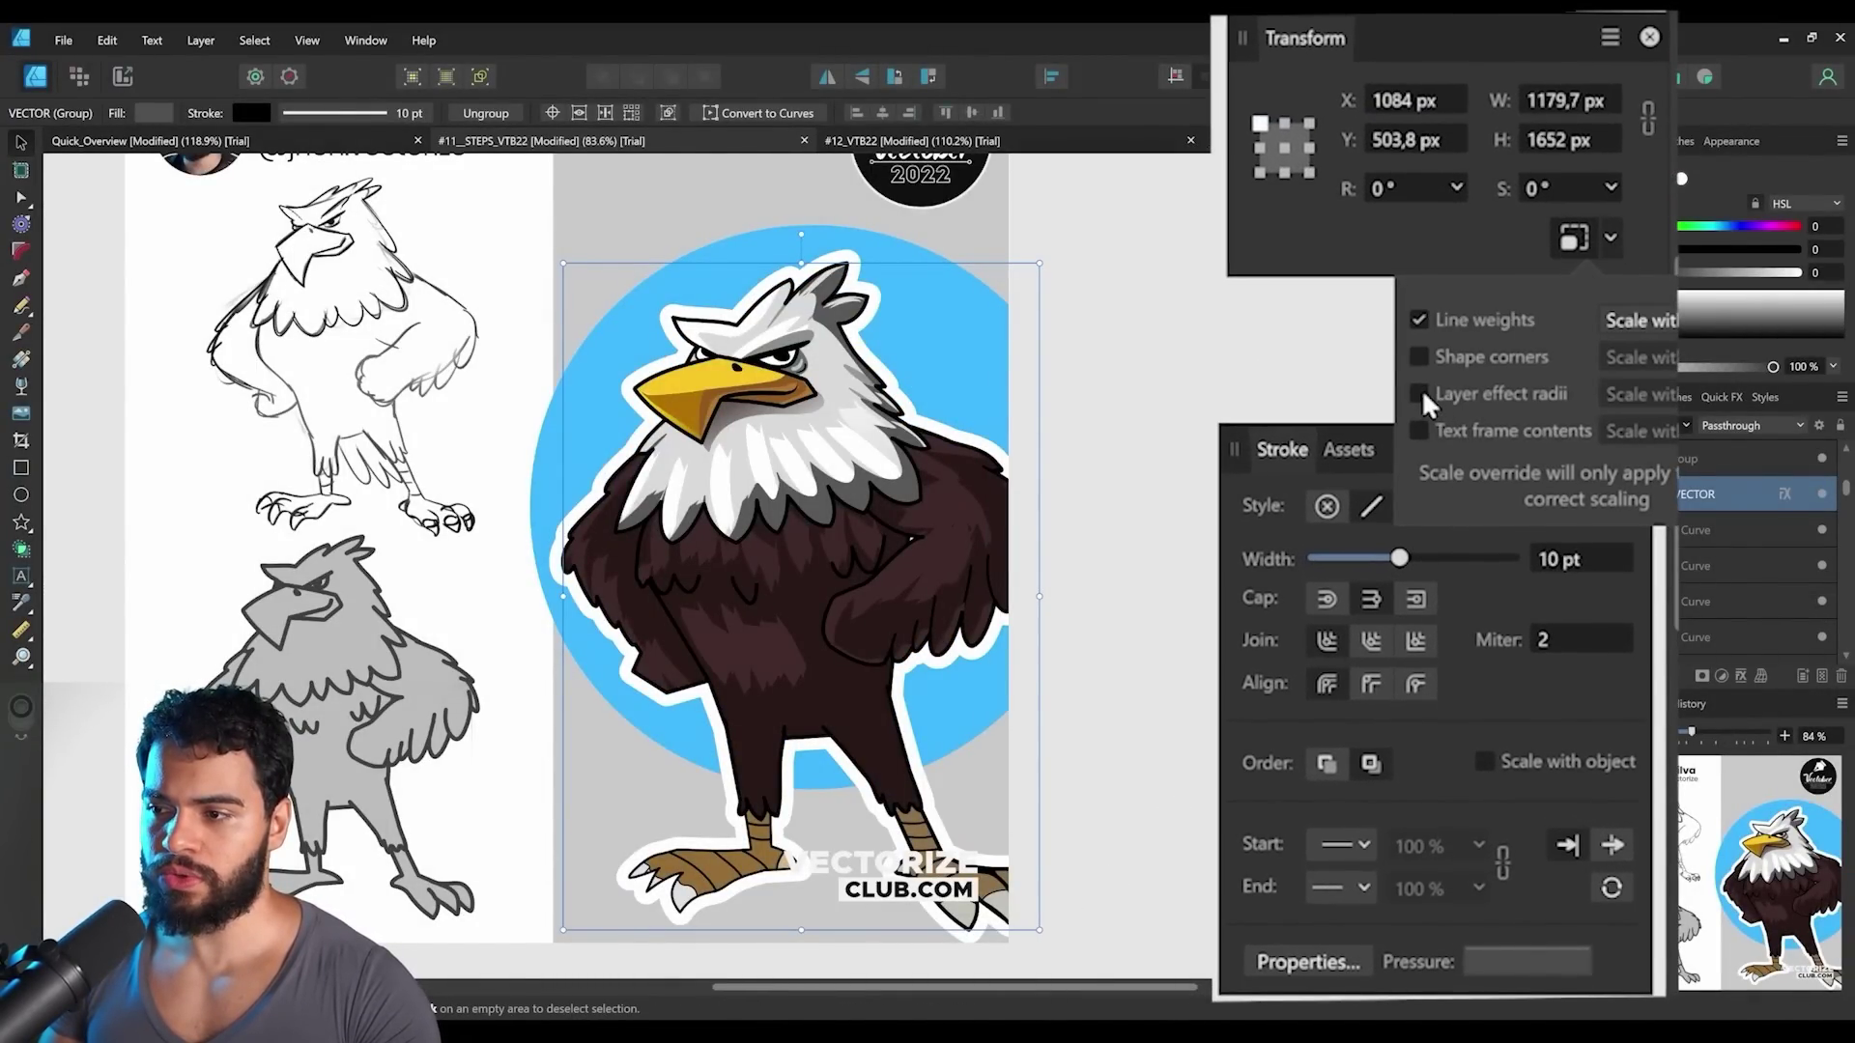
{"action": "left_click", "coordinate": [1046, 829]}
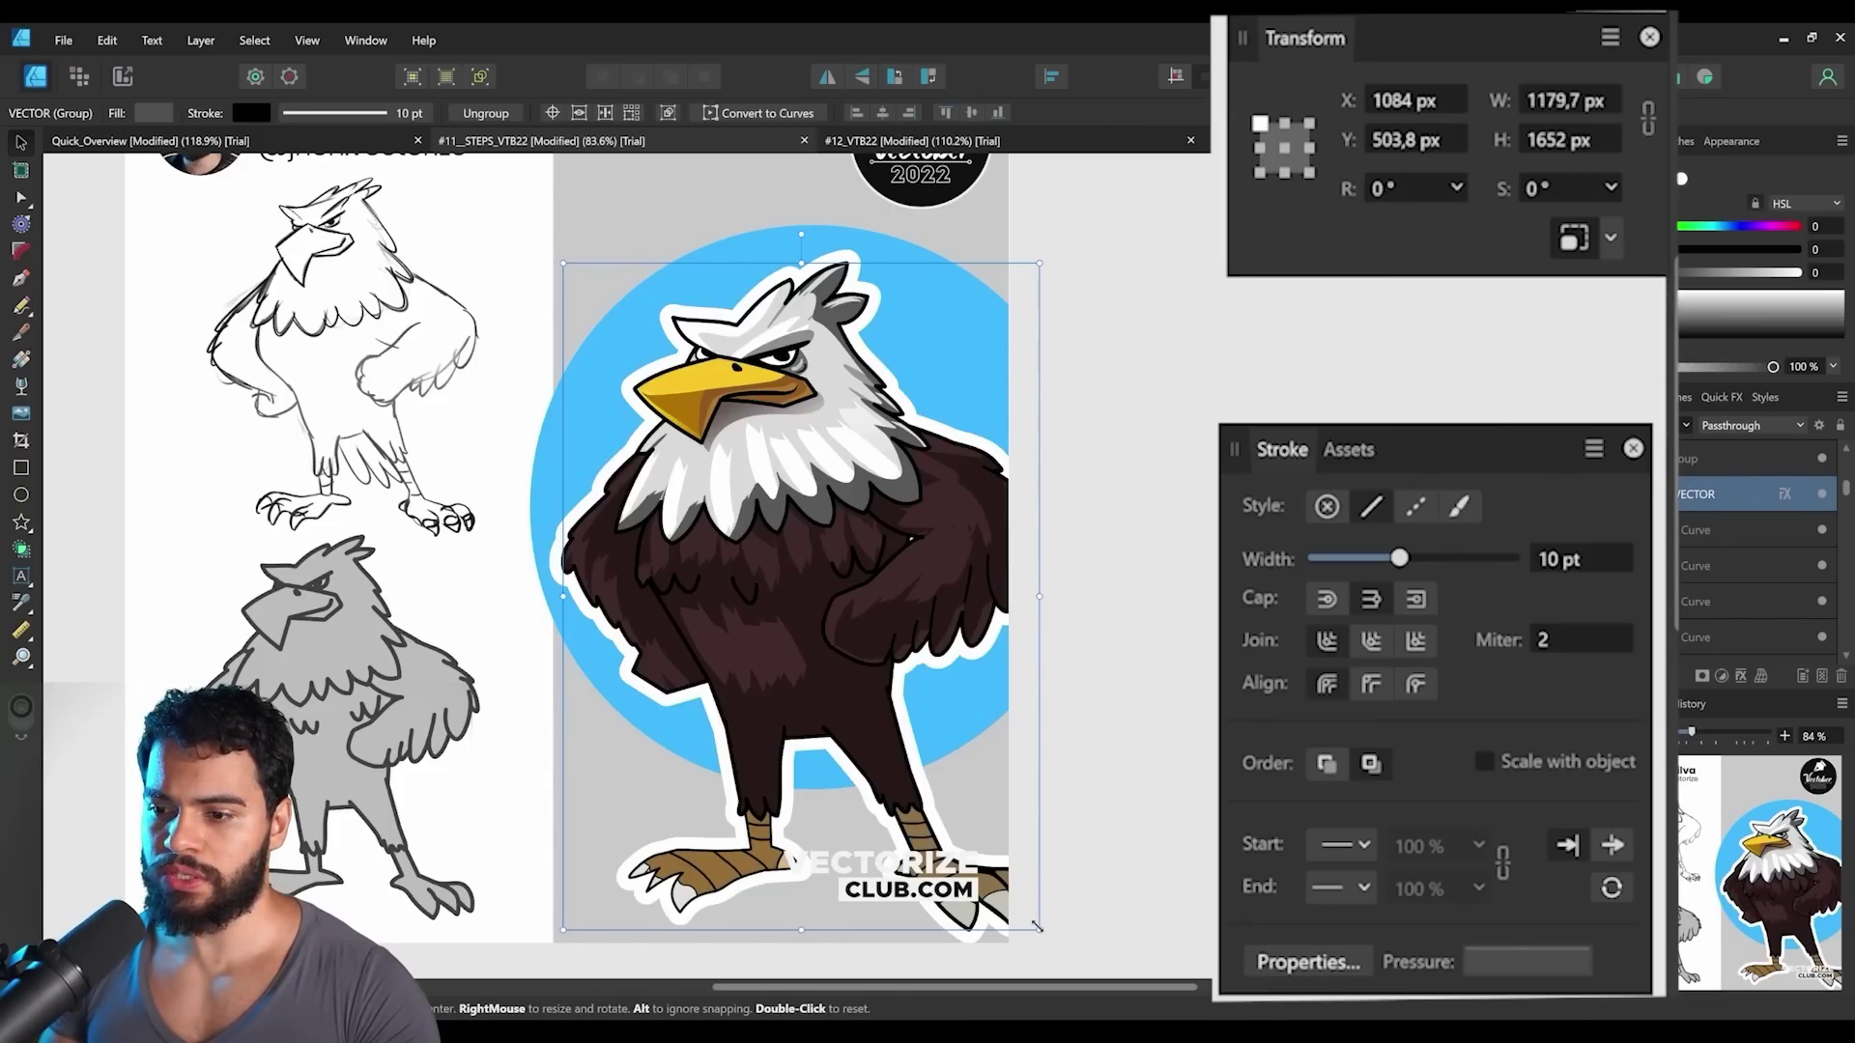
{"action": "mouse_move", "coordinate": [1039, 929]}
{"action": "left_mouse_down"}
{"action": "mouse_move", "coordinate": [779, 564]}
{"action": "mouse_move", "coordinate": [769, 493]}
{"action": "left_mouse_up"}
{"action": "key", "text": "ctrl+space"}
{"action": "left_click_drag", "start_coordinate": [754, 408], "coordinate": [953, 531]}
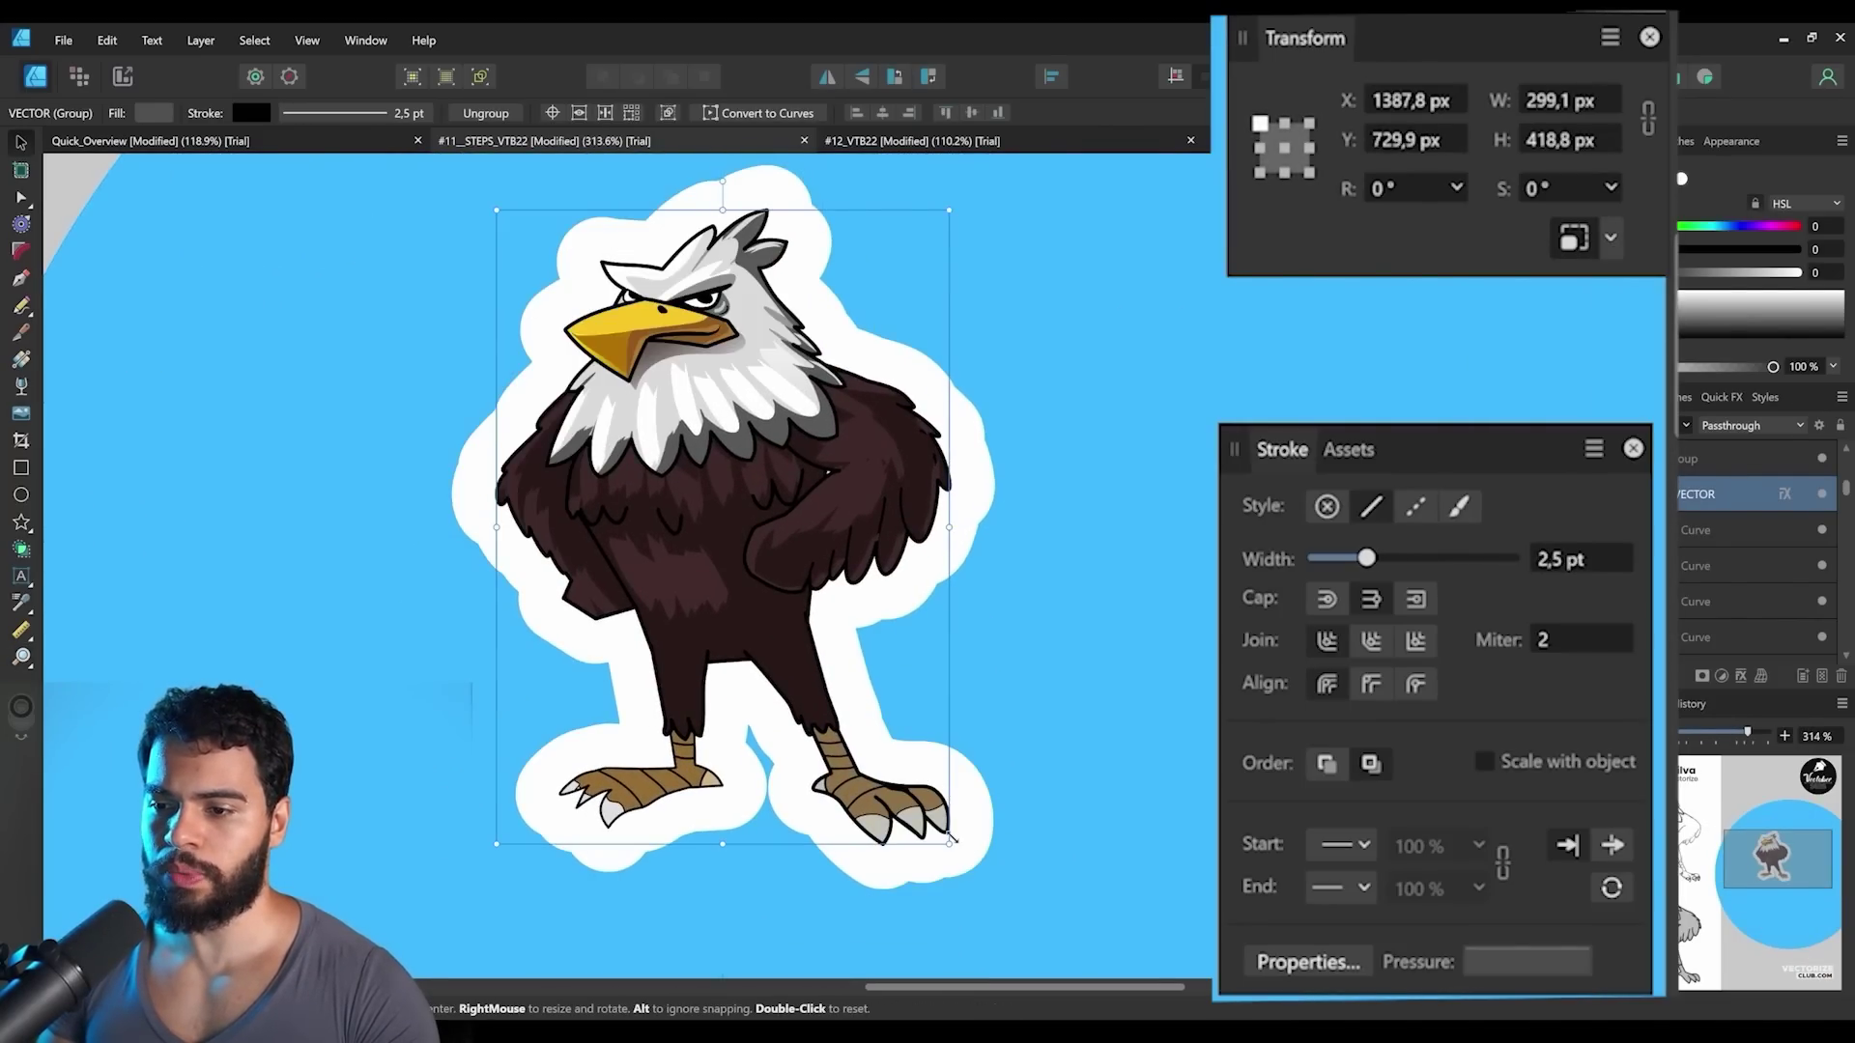
Try an even smaller size for the eagle group, inspect its outline up close, and undo the size reductions.
{"action": "left_click_drag", "start_coordinate": [946, 844], "coordinate": [800, 633]}
{"action": "key", "text": "space"}
{"action": "key", "text": "ctrl+space"}
{"action": "left_click_drag", "start_coordinate": [636, 341], "coordinate": [609, 423]}
{"action": "key", "text": "space"}
{"action": "mouse_move", "coordinate": [776, 432]}
{"action": "left_mouse_down"}
{"action": "mouse_move", "coordinate": [740, 474]}
{"action": "mouse_move", "coordinate": [726, 380]}
{"action": "mouse_move", "coordinate": [754, 427]}
{"action": "left_mouse_up"}
{"action": "key", "text": "ctrl+space"}
{"action": "key", "text": "ctrl+z"}
{"action": "key", "text": "ctrl+z"}
{"action": "key", "text": "ctrl+z"}
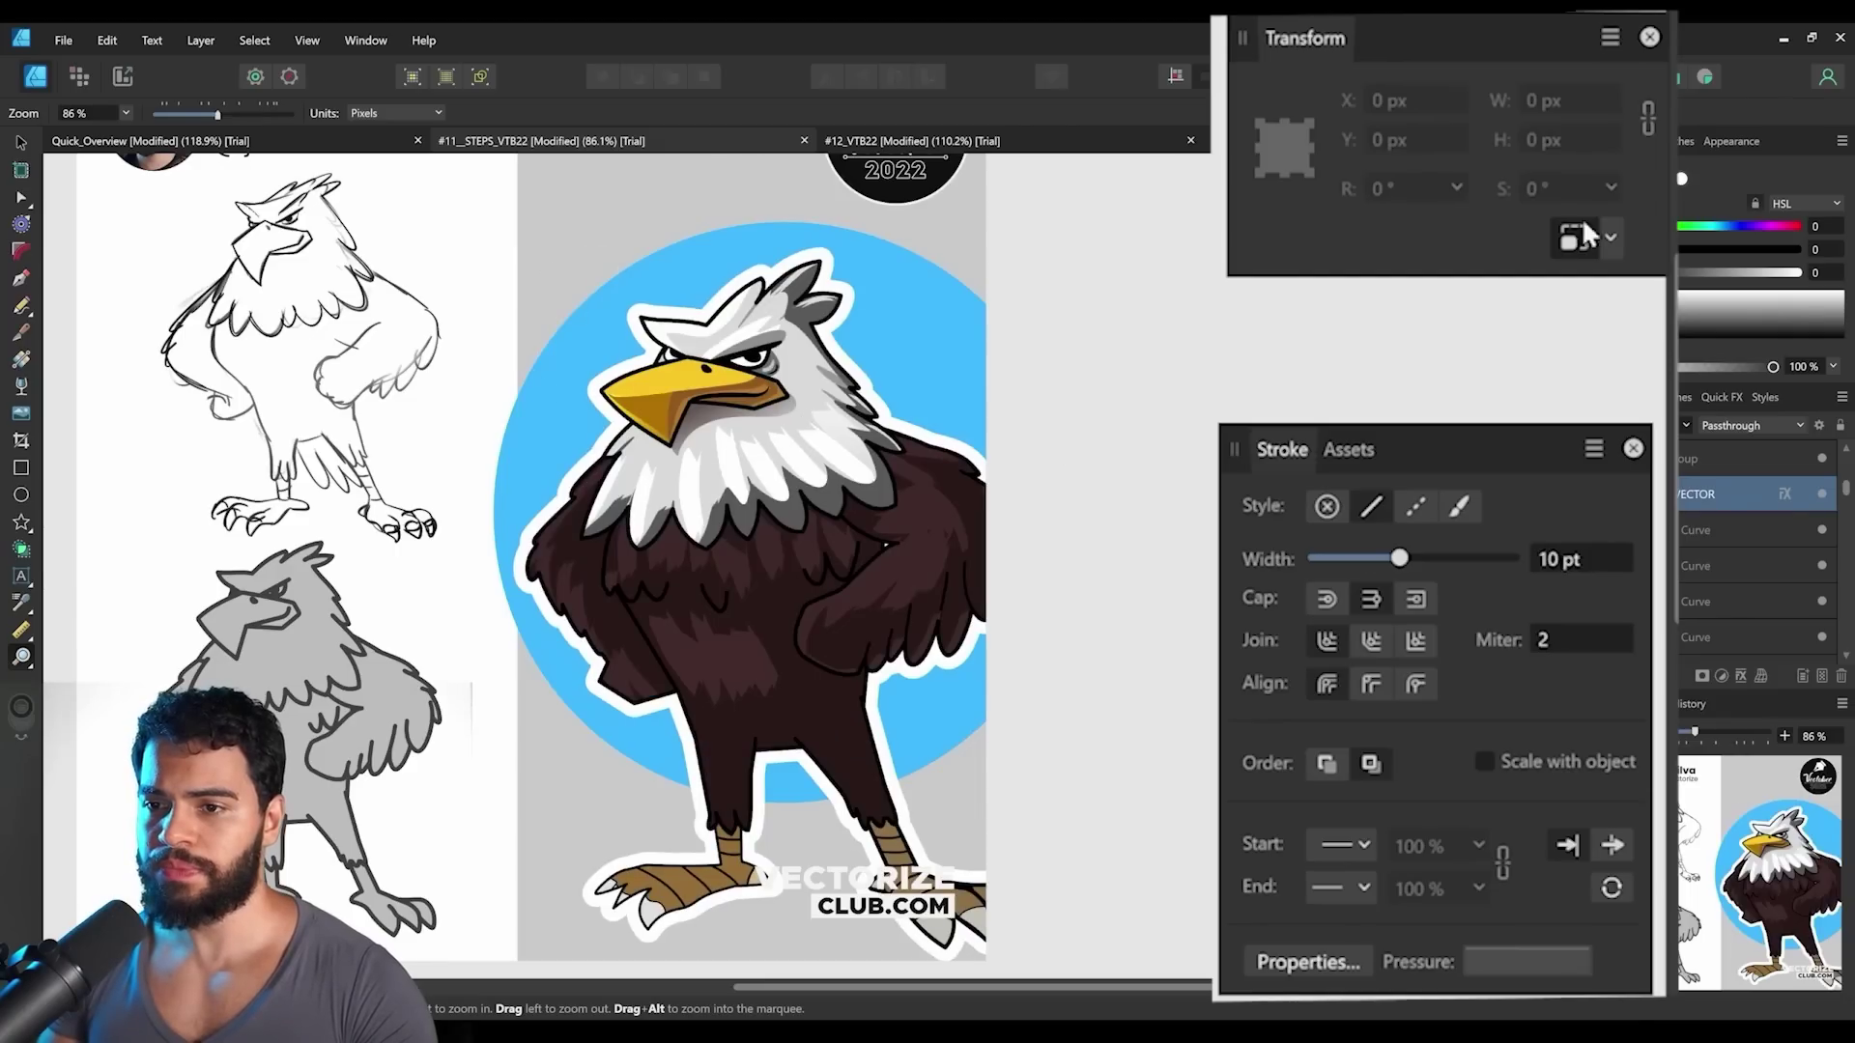
Include layer effect radii in the scale override, shrink the eagle group to about 338 × 474 px, and undo a further reduction.
{"action": "left_click", "coordinate": [1612, 237]}
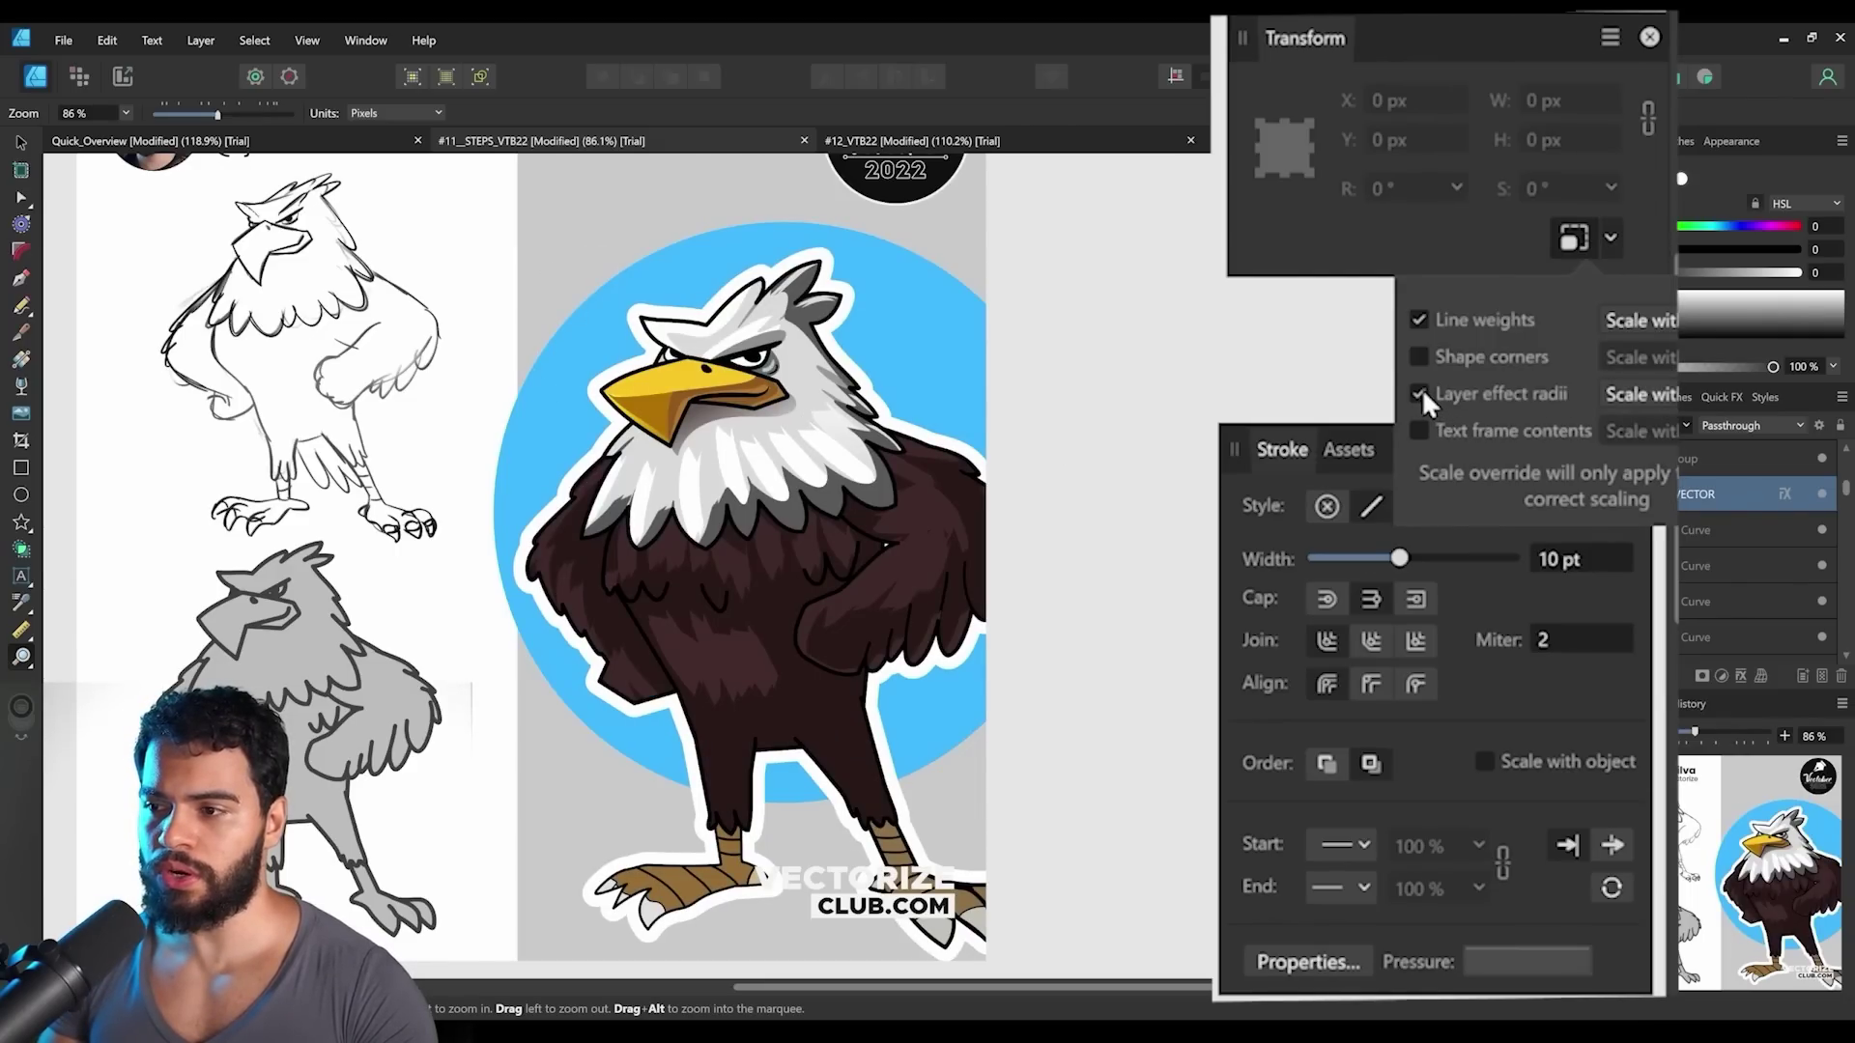
{"action": "key", "text": "v"}
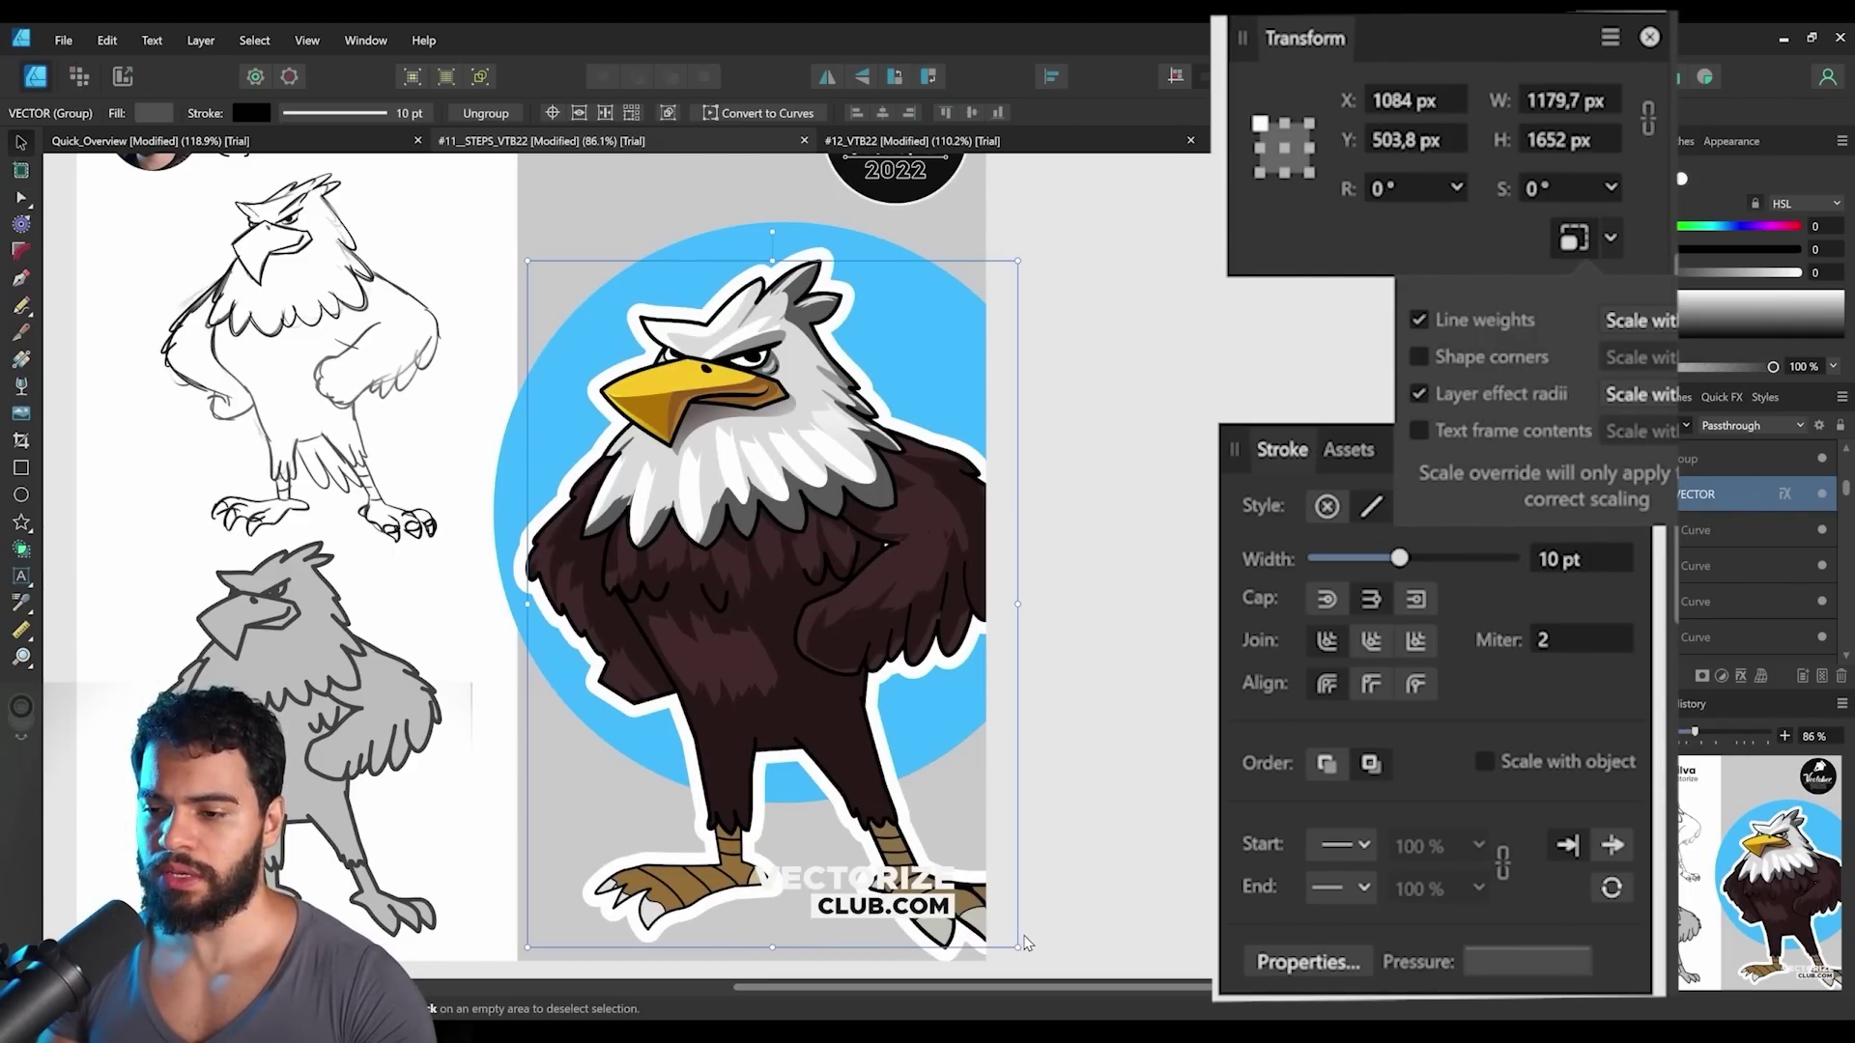
{"action": "left_click", "coordinate": [1018, 952]}
{"action": "left_click_drag", "start_coordinate": [1017, 947], "coordinate": [667, 458]}
{"action": "left_click_drag", "start_coordinate": [599, 358], "coordinate": [751, 482]}
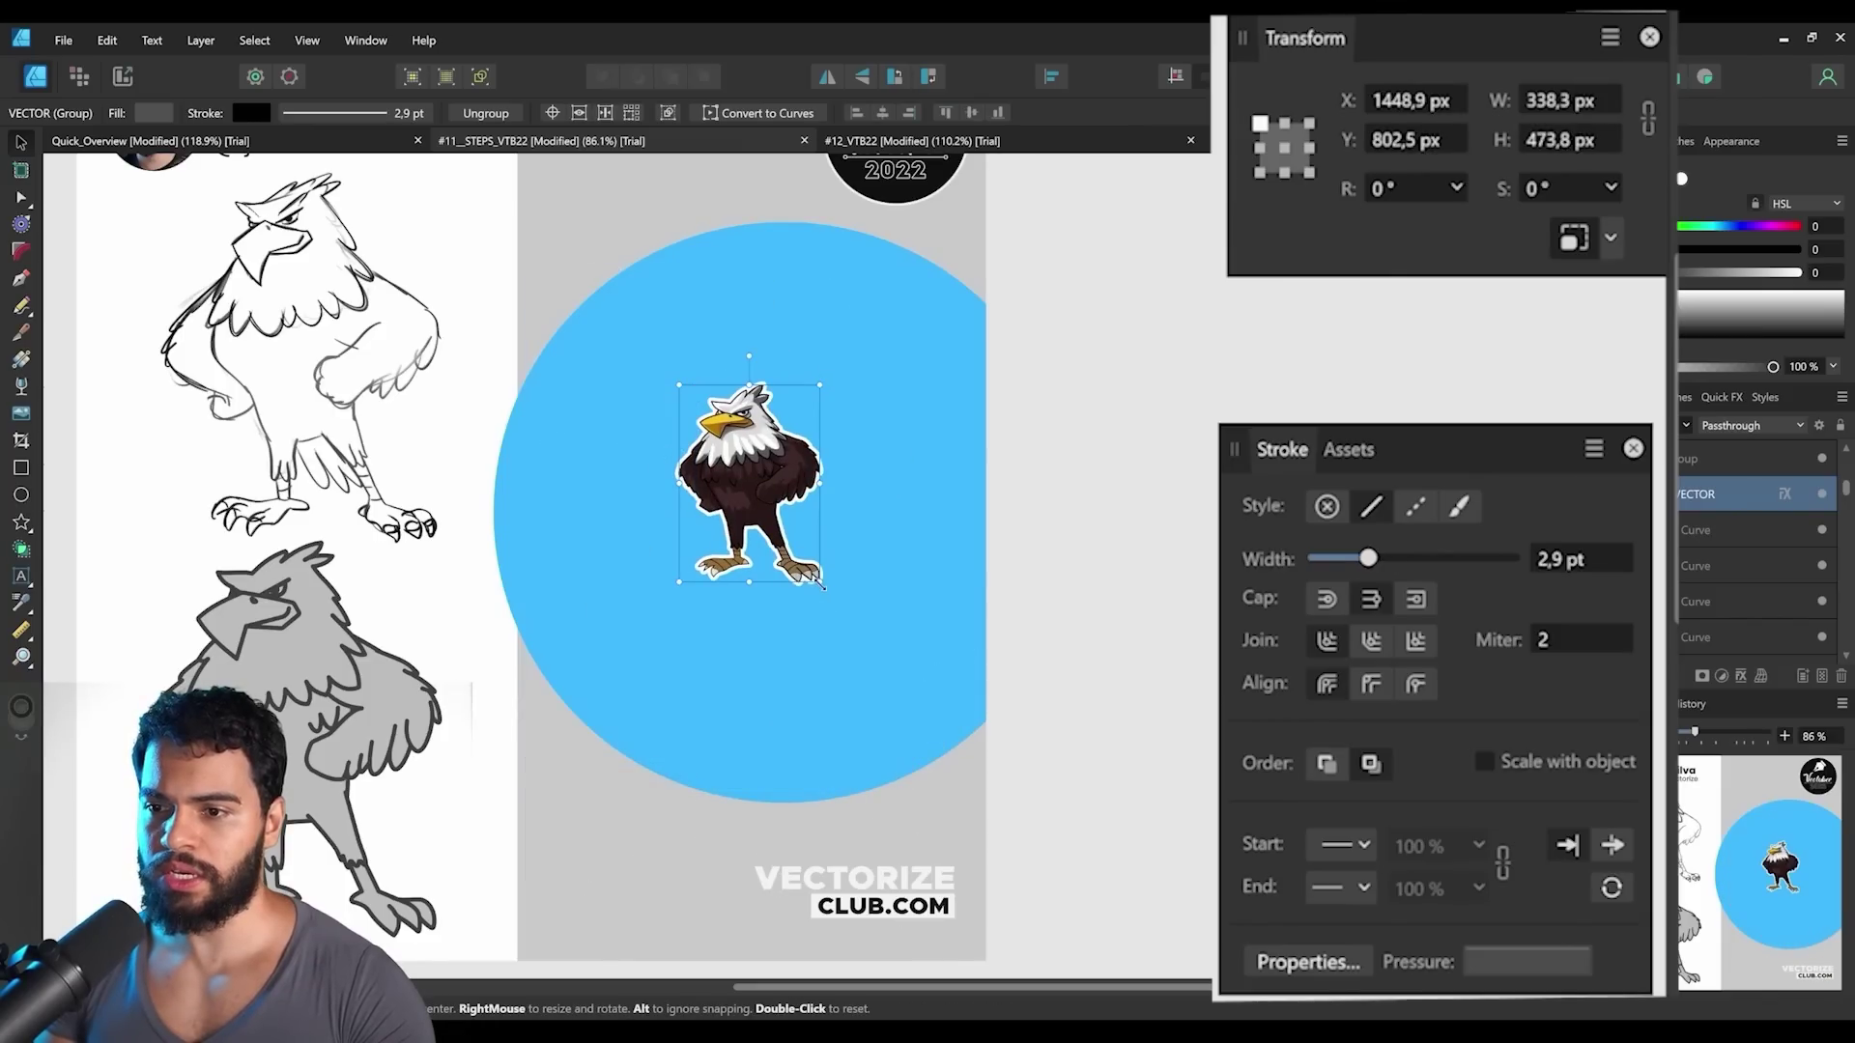
{"action": "left_click_drag", "start_coordinate": [820, 583], "coordinate": [792, 543]}
{"action": "key", "text": "z"}
{"action": "mouse_move", "coordinate": [742, 466]}
{"action": "left_mouse_down"}
{"action": "mouse_move", "coordinate": [899, 469]}
{"action": "mouse_move", "coordinate": [857, 455]}
{"action": "left_mouse_up"}
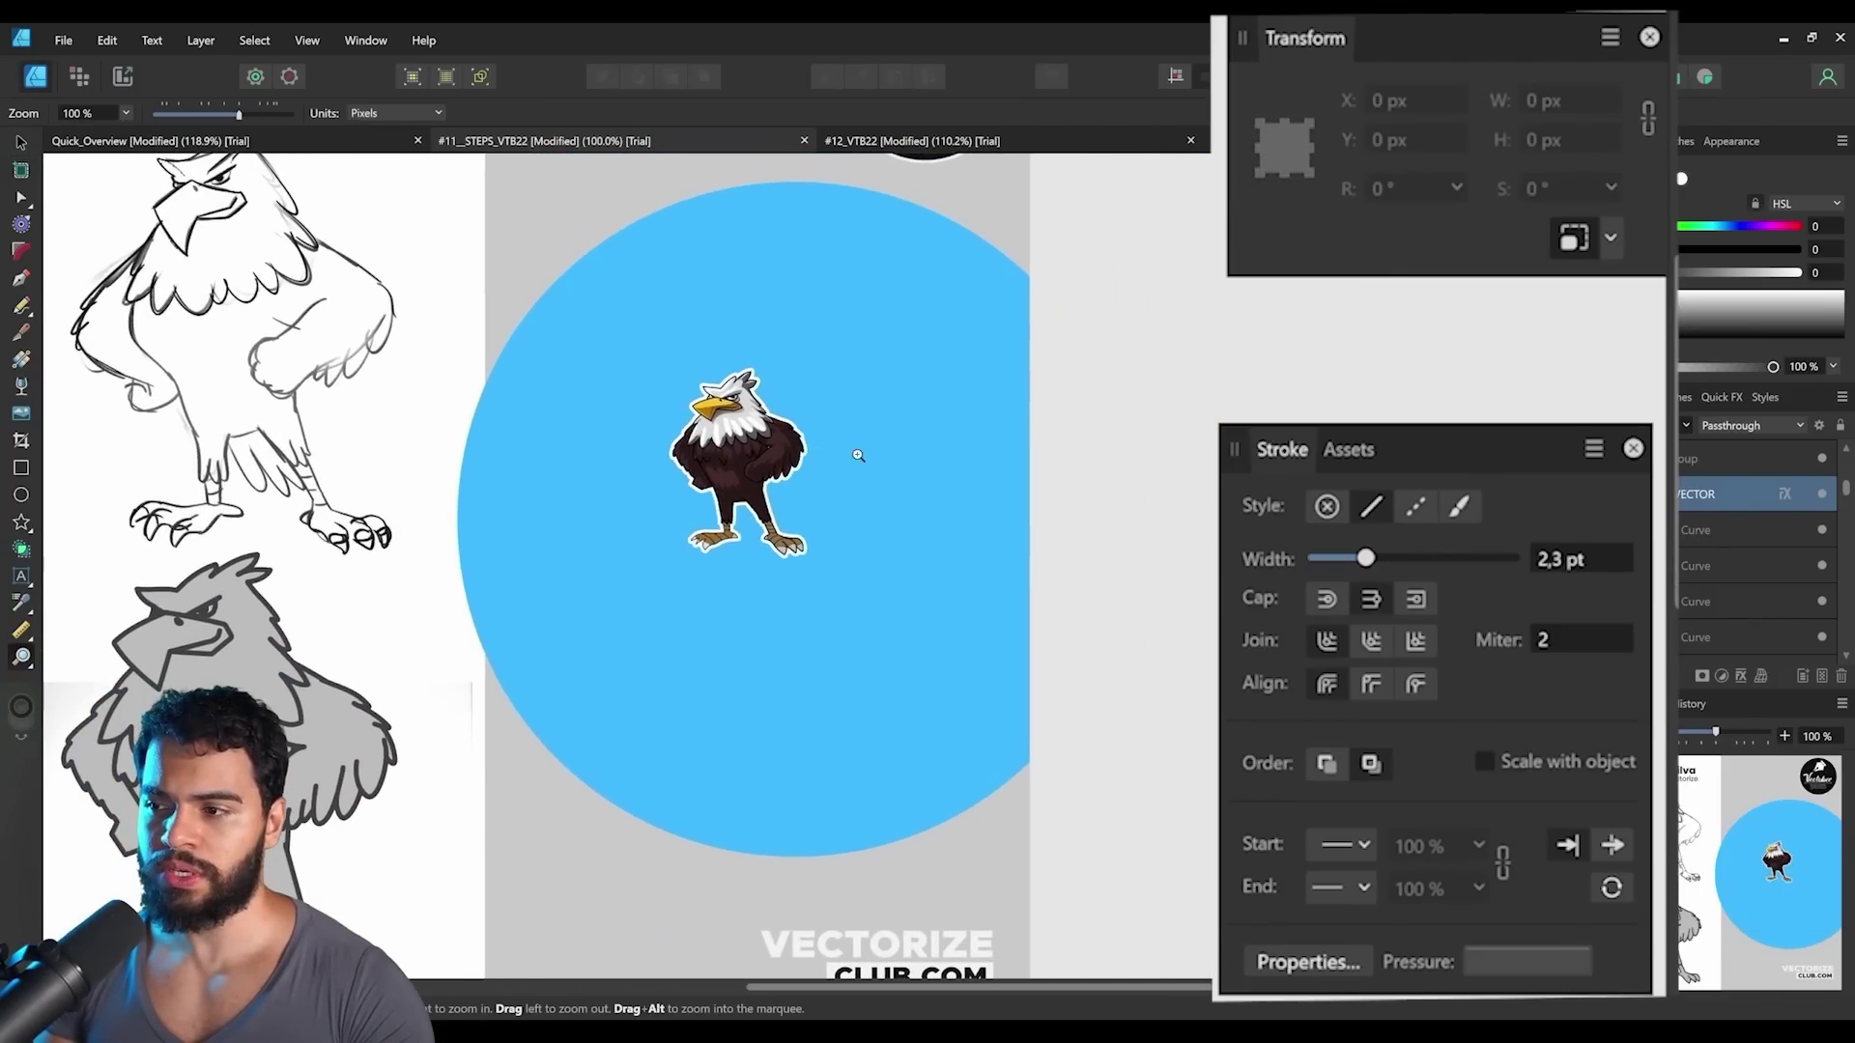
{"action": "key", "text": "ctrl+z"}
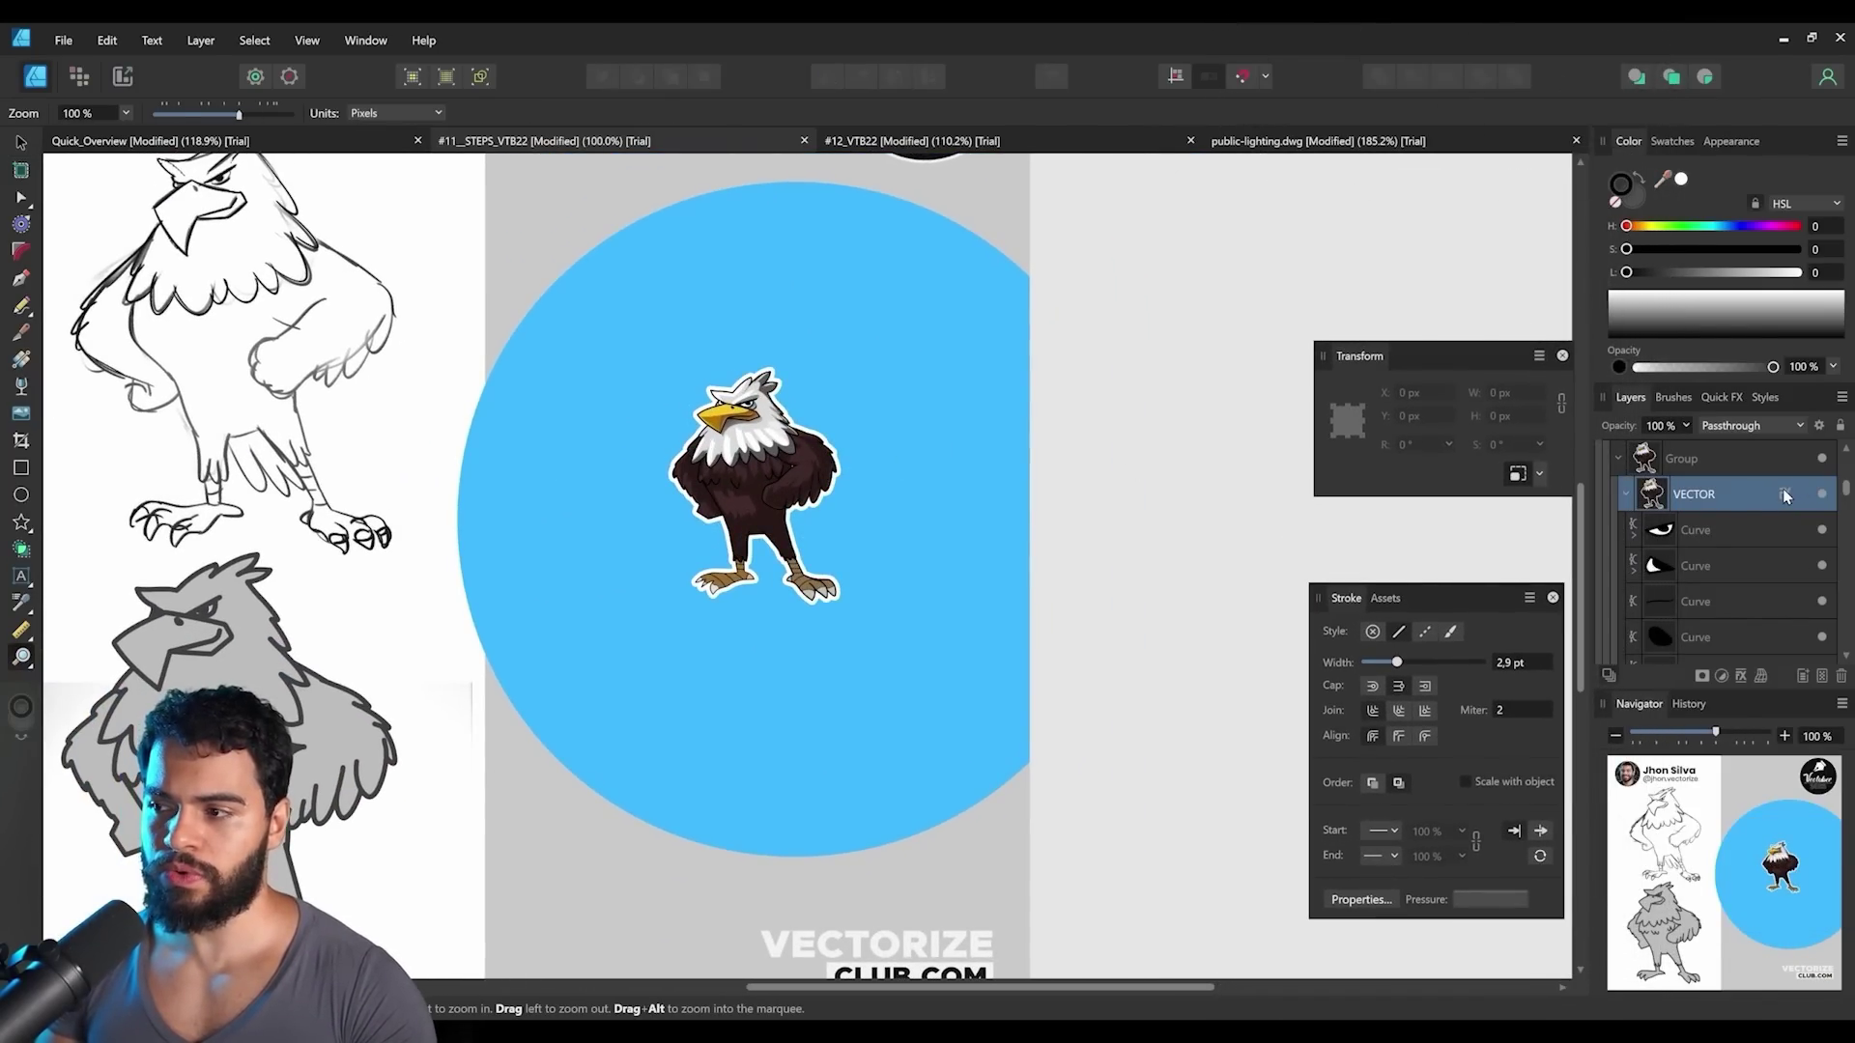
Check the layer effects of the VECTOR group and dismiss them.
{"action": "left_click", "coordinate": [1784, 496]}
{"action": "key", "text": "Escape"}
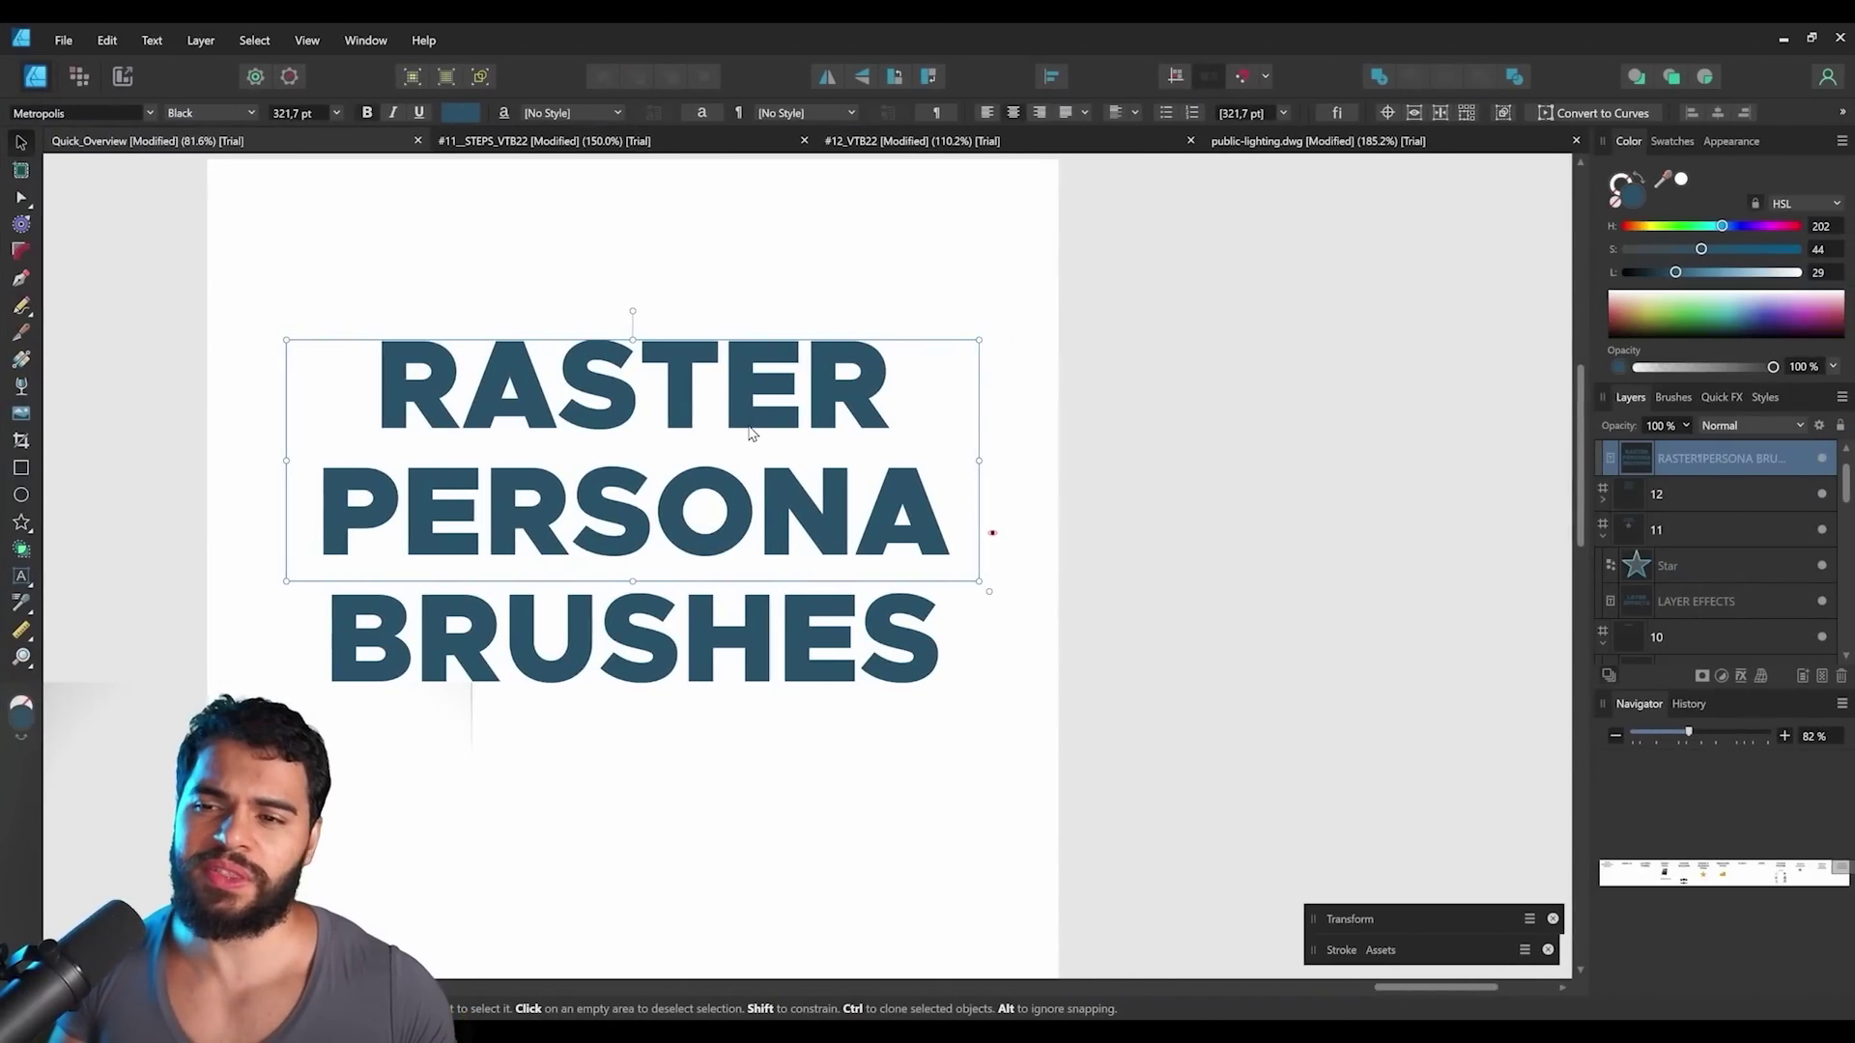
Preview the Basic_Brush_Pack raster brushes as strokes, look through the pack, and return to the thumbnail display.
{"action": "left_click_drag", "start_coordinate": [671, 432], "coordinate": [661, 489]}
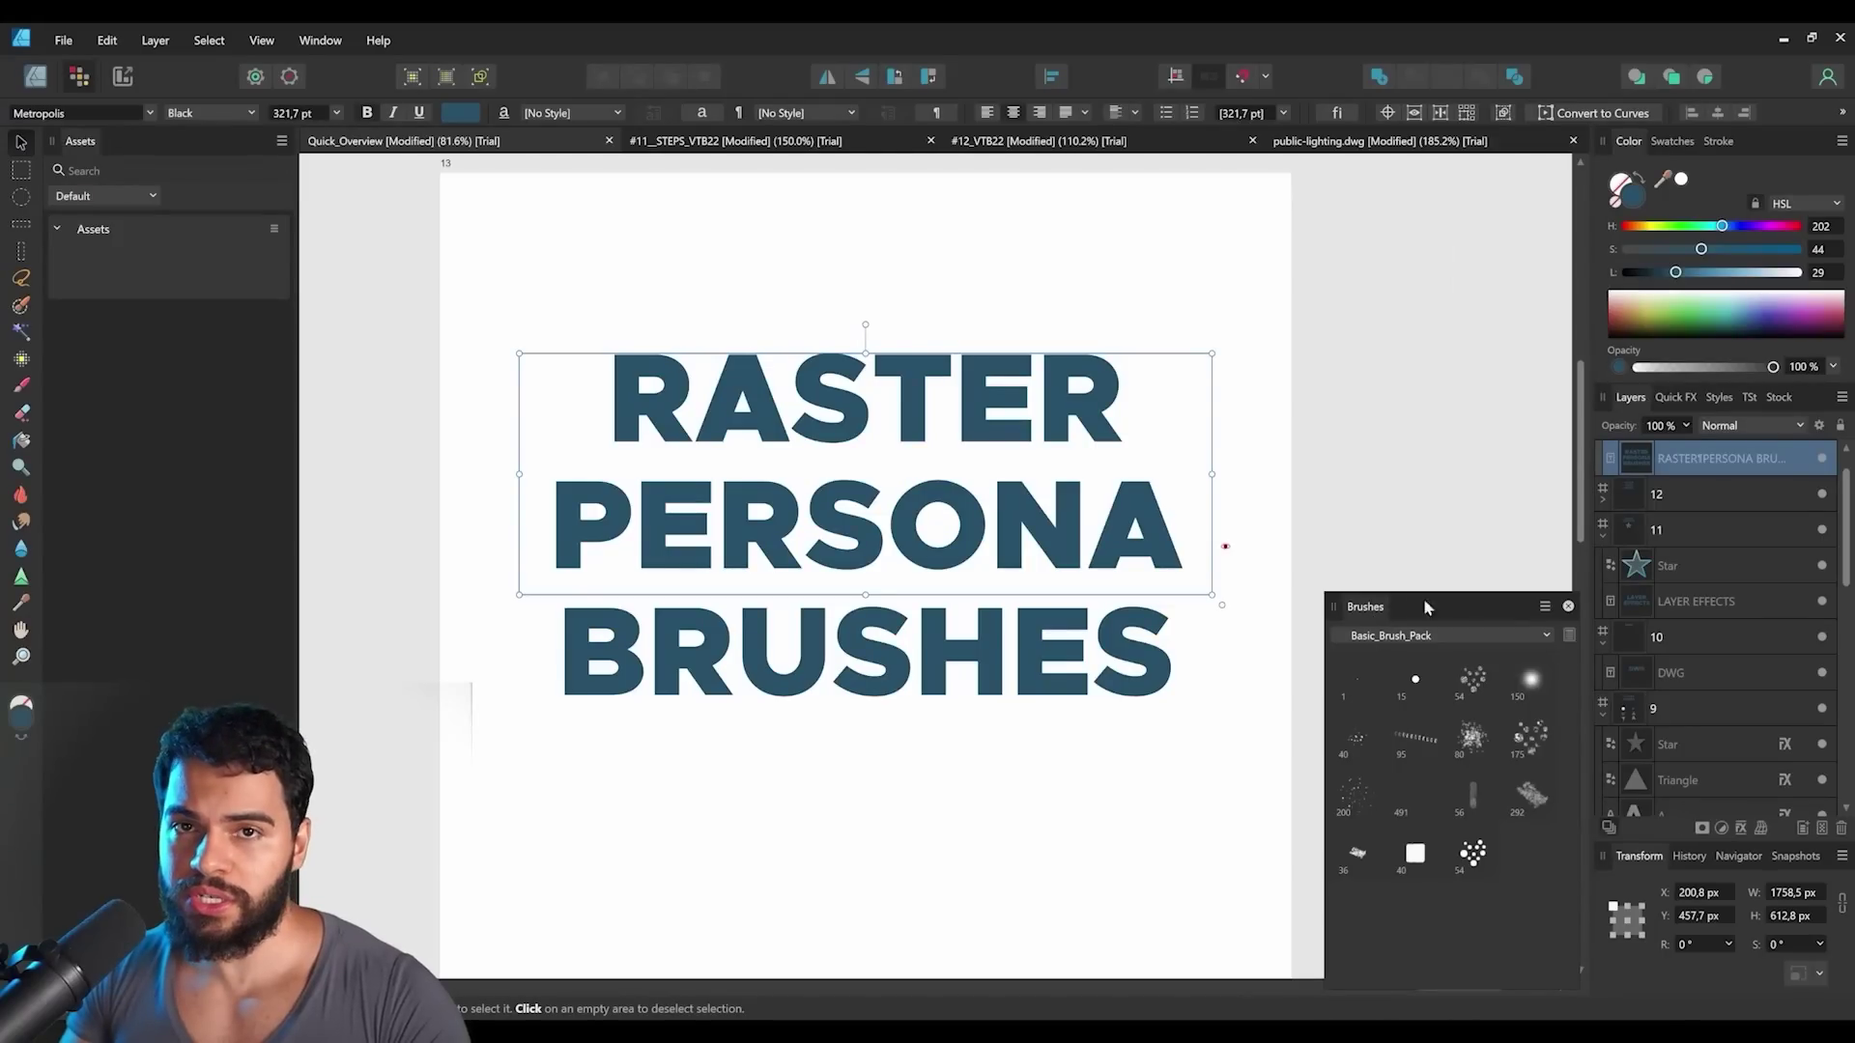
{"action": "left_click", "coordinate": [1544, 608]}
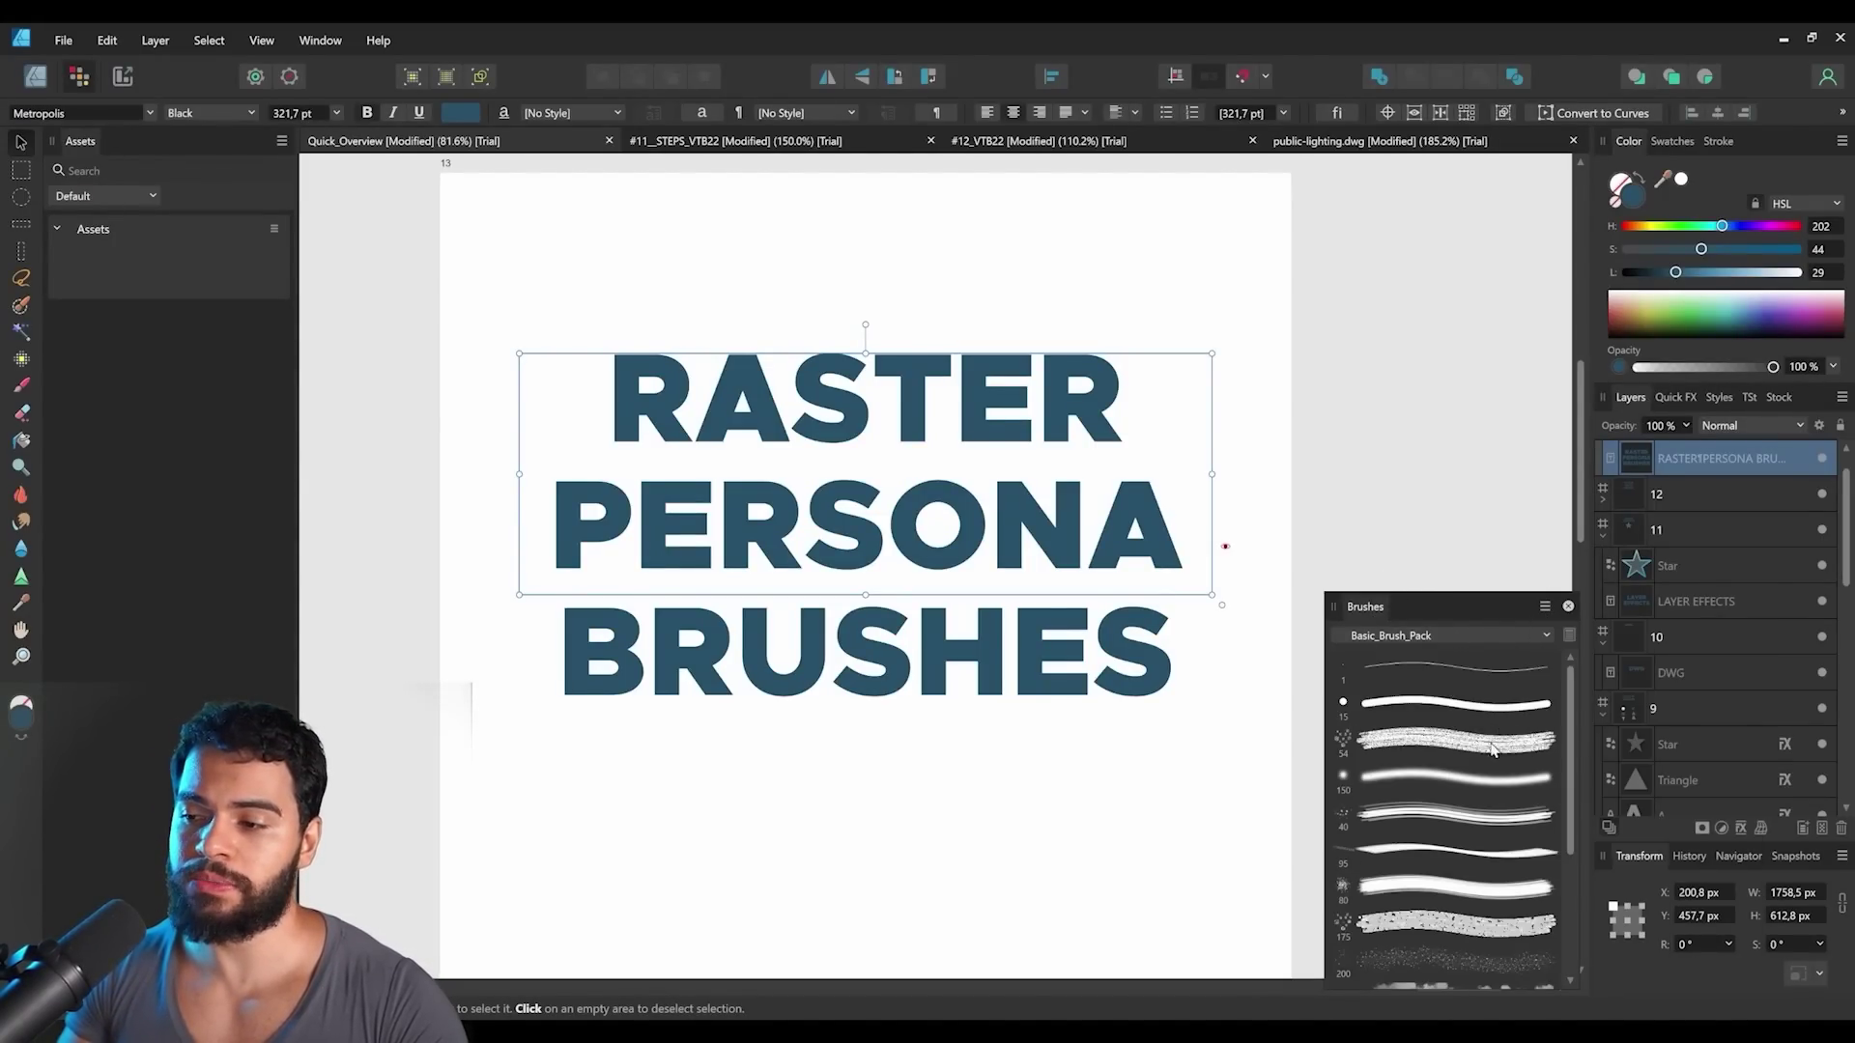
{"action": "scroll", "coordinate": [1454, 753], "scroll_direction": "down", "scroll_amount": 2}
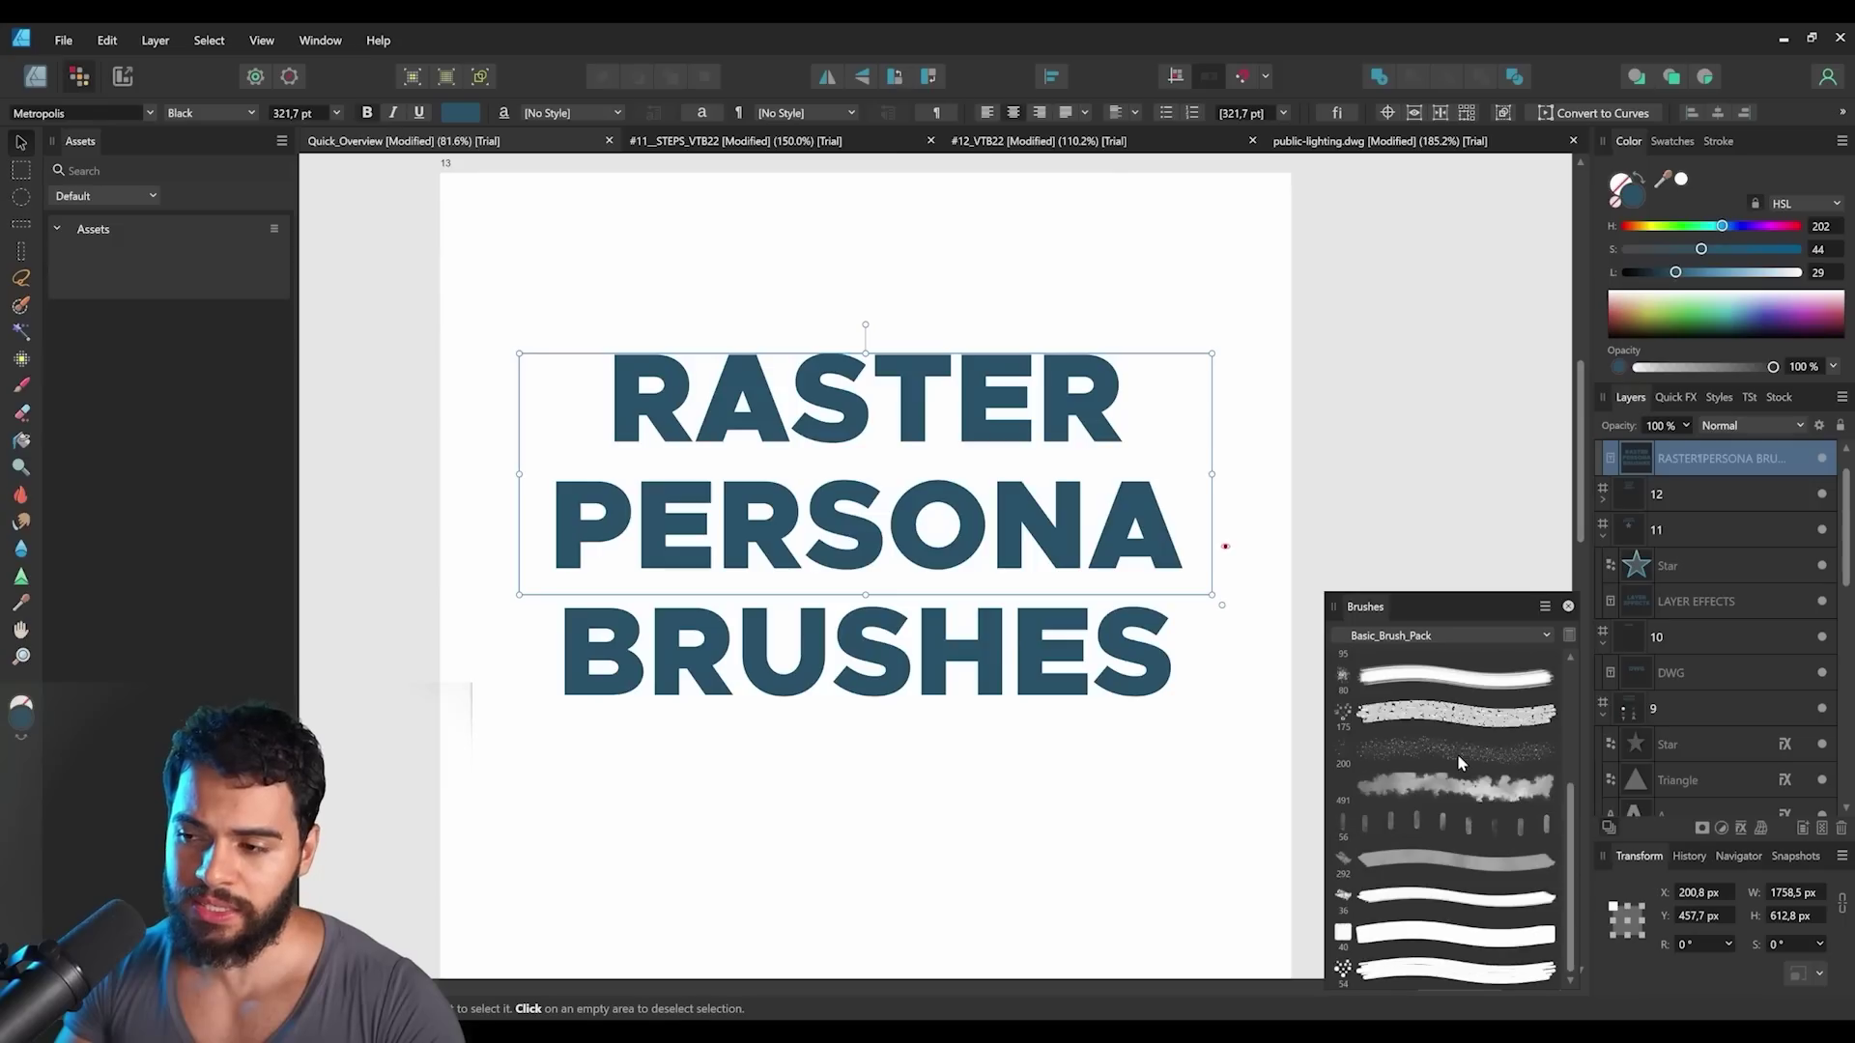
{"action": "left_click", "coordinate": [1545, 606]}
{"action": "left_click", "coordinate": [1594, 754]}
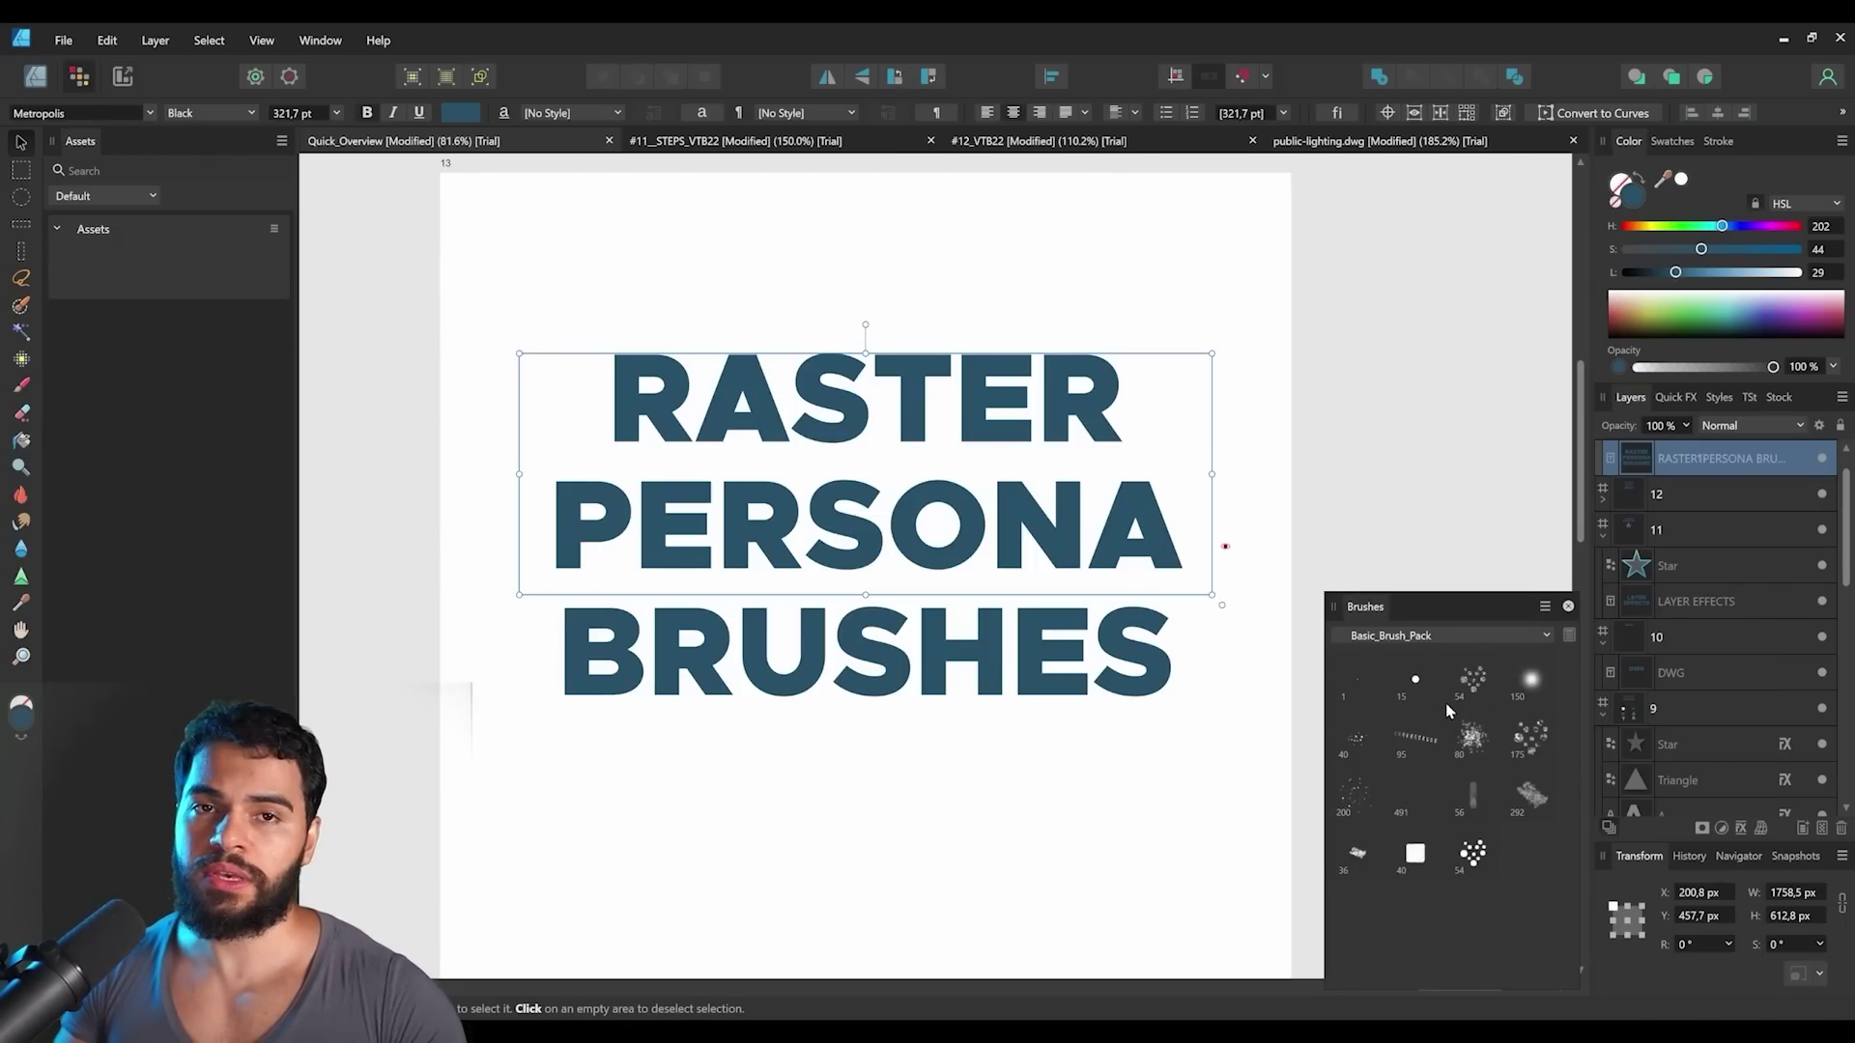
Deselect the heading and paint gray textured strokes on a pixel layer with a raster brush enlarged to about 386 px.
{"action": "left_click", "coordinate": [1497, 687]}
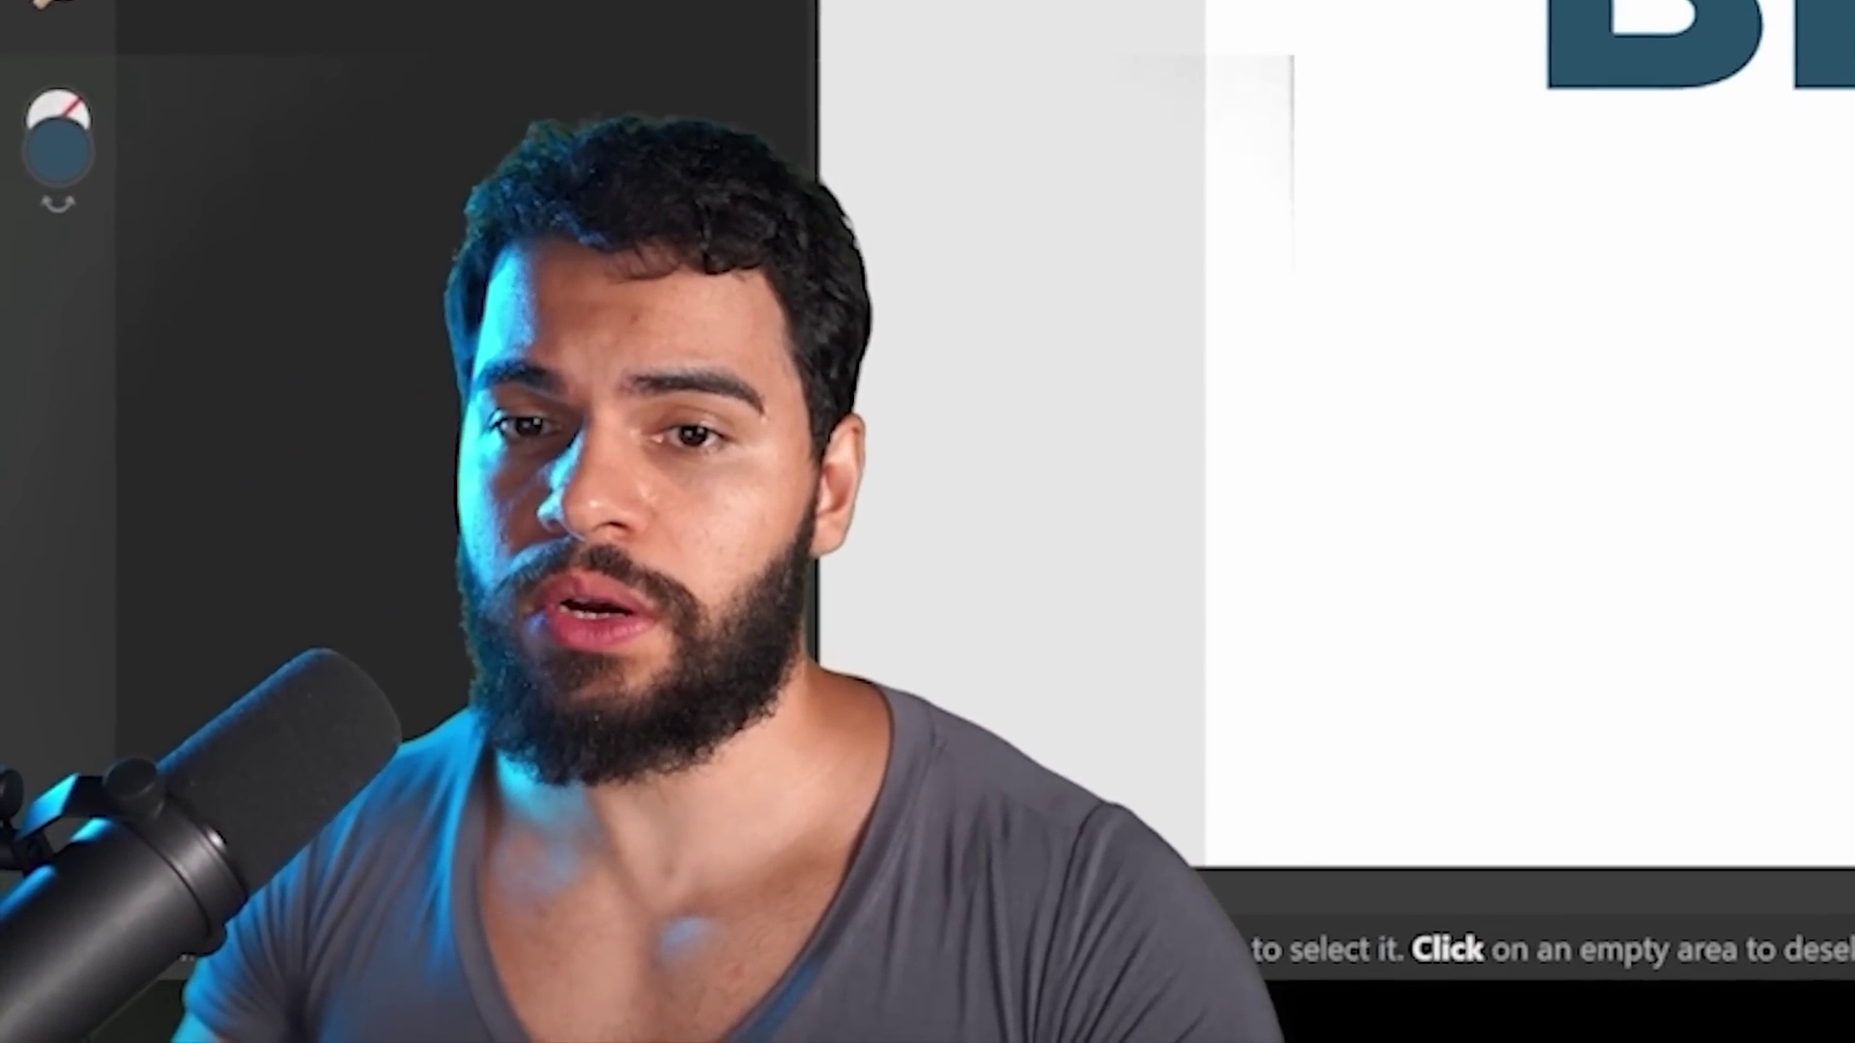
{"action": "key", "text": "z"}
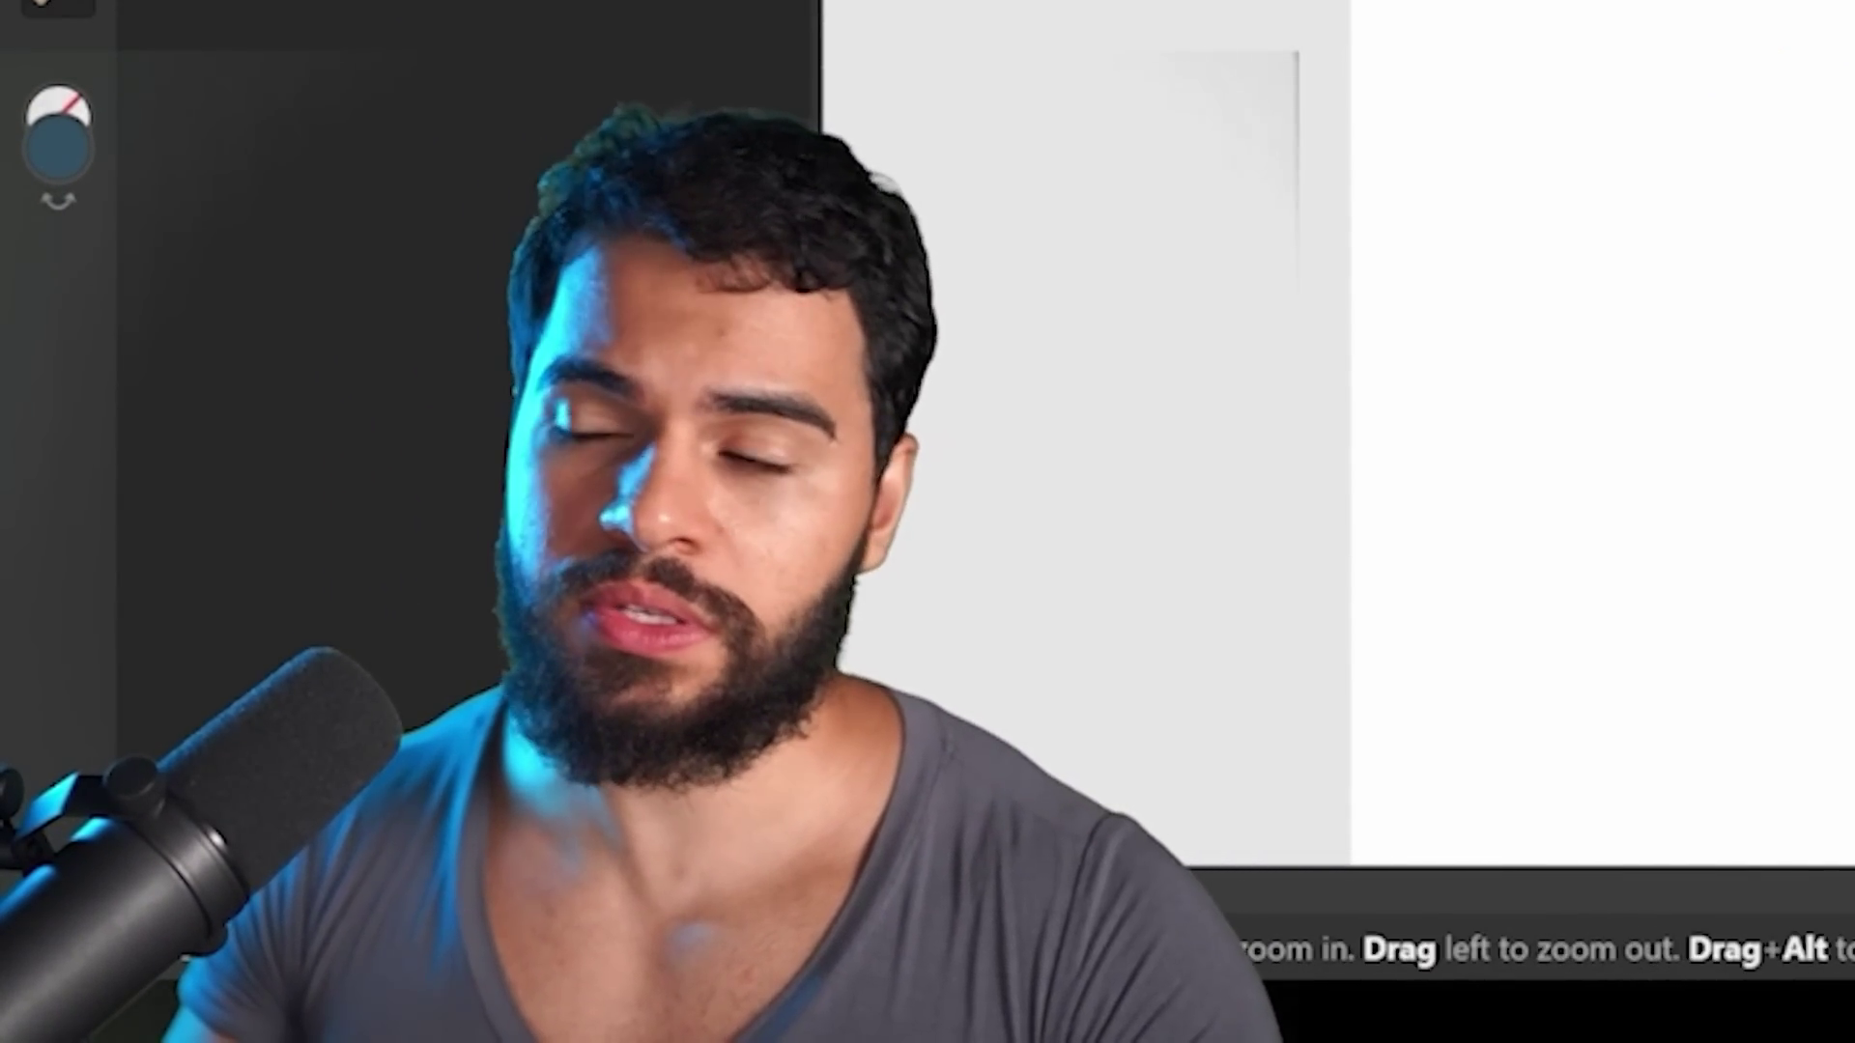
{"action": "key", "text": "ctrl+d"}
{"action": "key", "text": "b"}
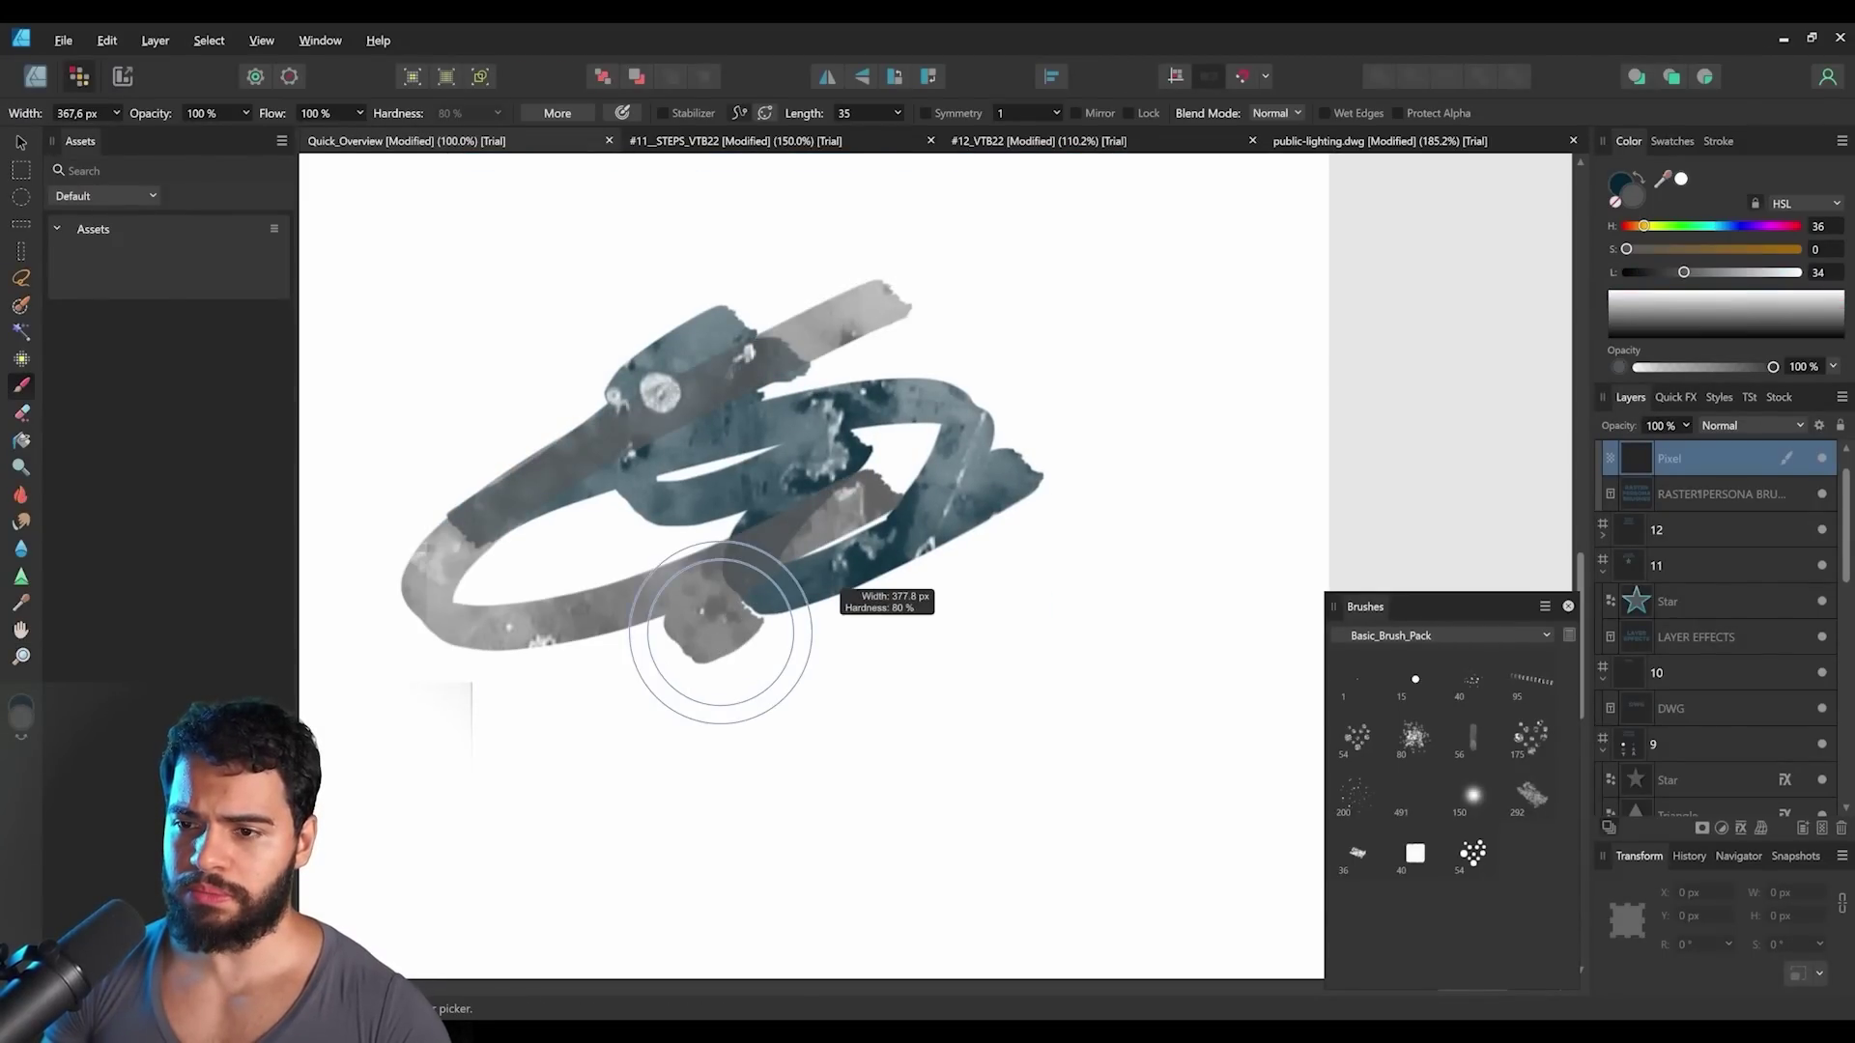
{"action": "left_click_drag", "start_coordinate": [720, 633], "coordinate": [928, 633]}
{"action": "left_click_drag", "start_coordinate": [686, 739], "coordinate": [986, 608]}
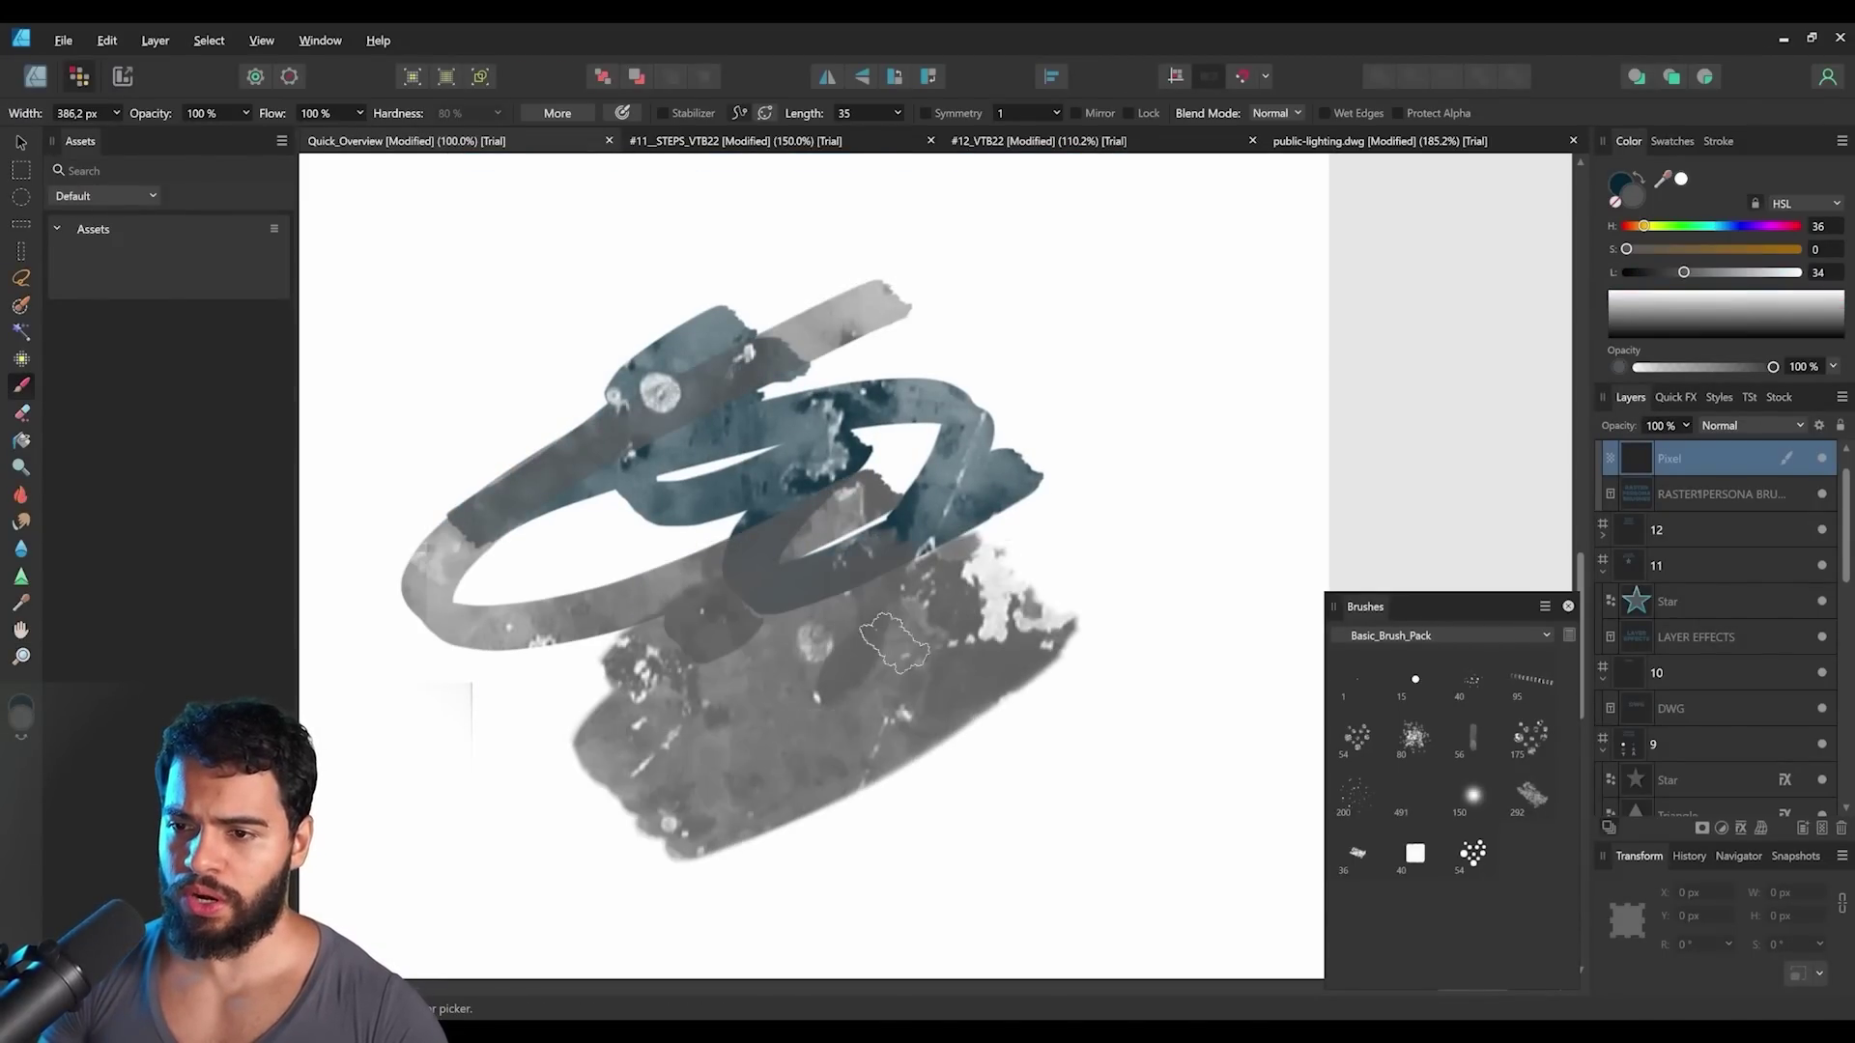
Try a stroke with the 15 px round brush from Basic_Brush_Pack and undo it.
{"action": "left_click", "coordinate": [1453, 688]}
{"action": "left_click", "coordinate": [1415, 681]}
{"action": "mouse_move", "coordinate": [978, 392]}
{"action": "left_mouse_down"}
{"action": "mouse_move", "coordinate": [1036, 392]}
{"action": "mouse_move", "coordinate": [1159, 319]}
{"action": "mouse_move", "coordinate": [1279, 373]}
{"action": "mouse_move", "coordinate": [933, 583]}
{"action": "left_mouse_up"}
{"action": "key", "text": "ctrl+z"}
Paint test strokes with the 40 px textured brush and other Basic_Brush_Pack brushes at enlarged widths.
{"action": "left_click", "coordinate": [1465, 687]}
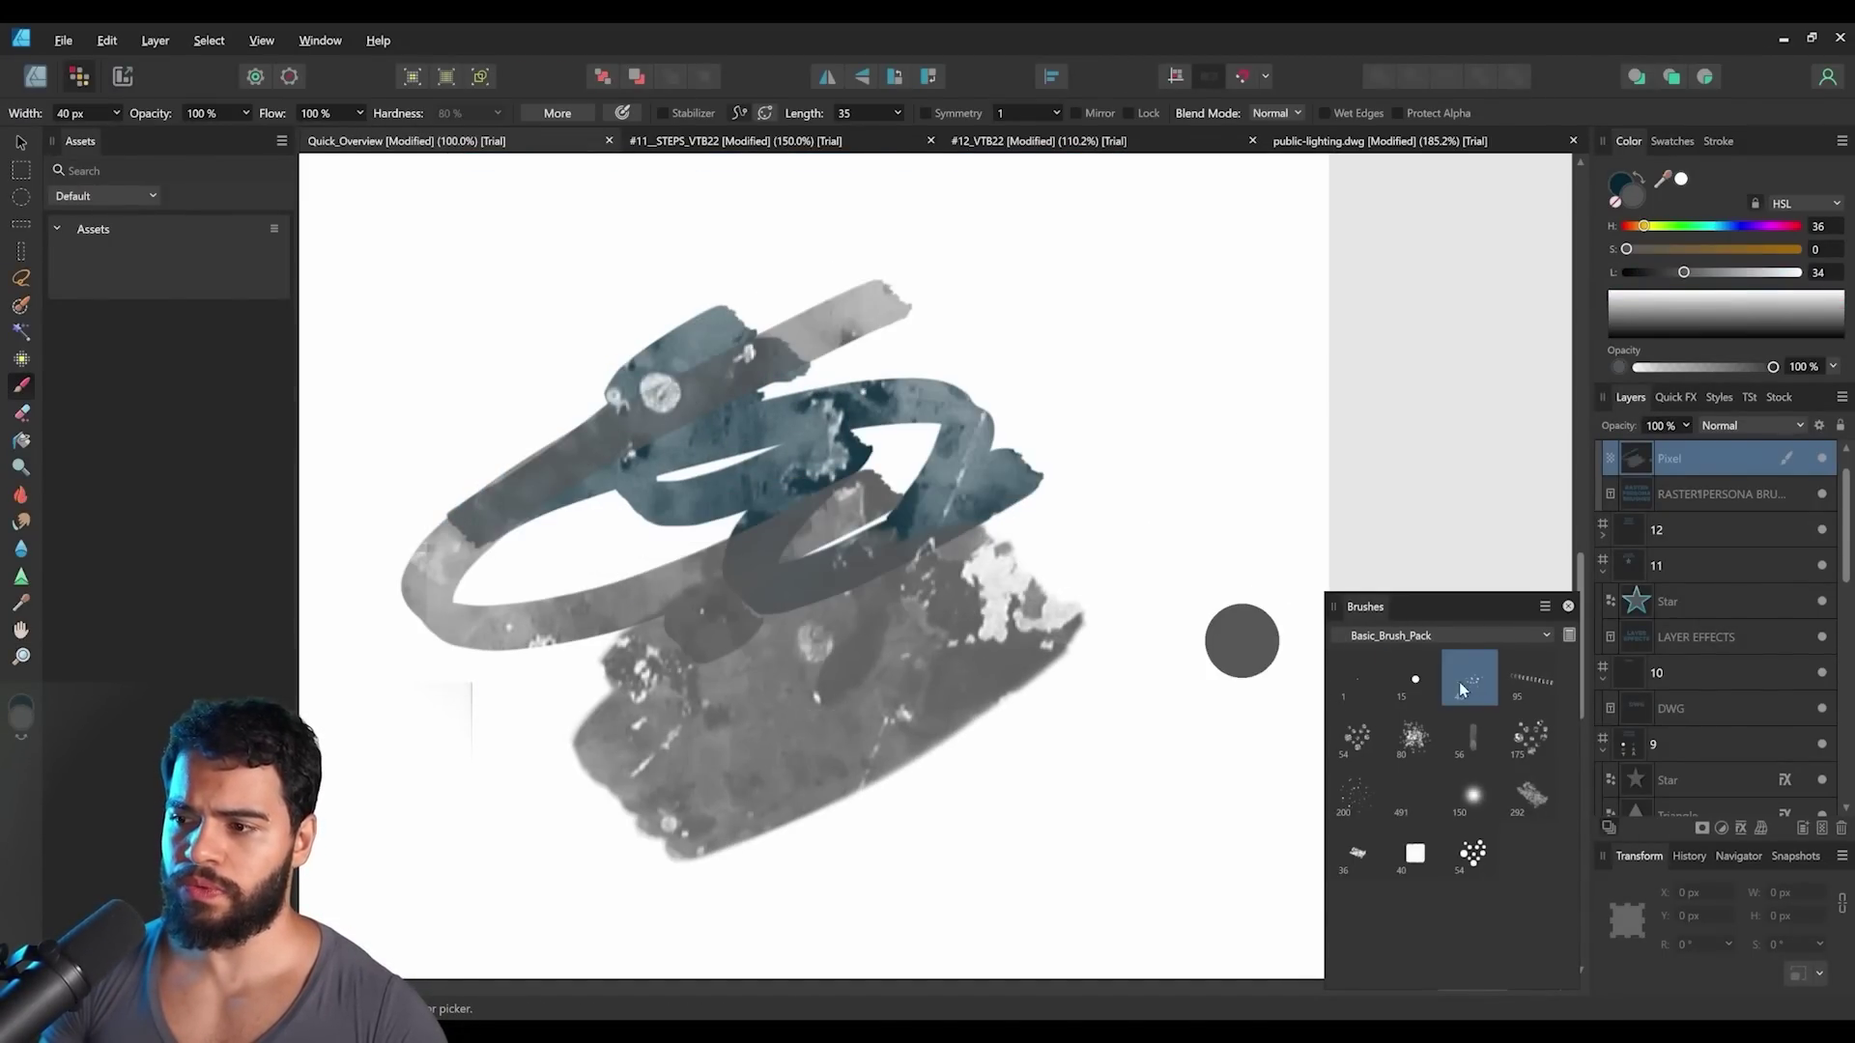
{"action": "left_click_drag", "start_coordinate": [1122, 607], "coordinate": [1174, 607]}
{"action": "mouse_move", "coordinate": [1198, 483]}
{"action": "left_mouse_down"}
{"action": "mouse_move", "coordinate": [1132, 545]}
{"action": "mouse_move", "coordinate": [666, 565]}
{"action": "mouse_move", "coordinate": [623, 300]}
{"action": "left_mouse_up"}
{"action": "left_click_drag", "start_coordinate": [623, 299], "coordinate": [763, 299]}
{"action": "scroll", "coordinate": [698, 360], "scroll_direction": "down", "scroll_amount": 4}
{"action": "left_click_drag", "start_coordinate": [709, 396], "coordinate": [1099, 396]}
{"action": "mouse_move", "coordinate": [734, 464]}
{"action": "left_mouse_down"}
{"action": "mouse_move", "coordinate": [1158, 454]}
{"action": "mouse_move", "coordinate": [712, 663]}
{"action": "mouse_move", "coordinate": [1060, 528]}
{"action": "mouse_move", "coordinate": [879, 584]}
{"action": "mouse_move", "coordinate": [1051, 488]}
{"action": "mouse_move", "coordinate": [863, 509]}
{"action": "mouse_move", "coordinate": [731, 397]}
{"action": "left_mouse_up"}
Undo the last two brush actions and delete the painted pixel layer.
{"action": "key", "text": "ctrl+z"}
{"action": "key", "text": "ctrl+z"}
{"action": "key", "text": "v"}
{"action": "key", "text": "Delete"}
Switch to the #11__STEPS_VTB22 document and add a new pixel layer above the eagle artwork's group.
{"action": "key", "text": "z"}
{"action": "left_click", "coordinate": [779, 141]}
{"action": "left_click", "coordinate": [21, 441]}
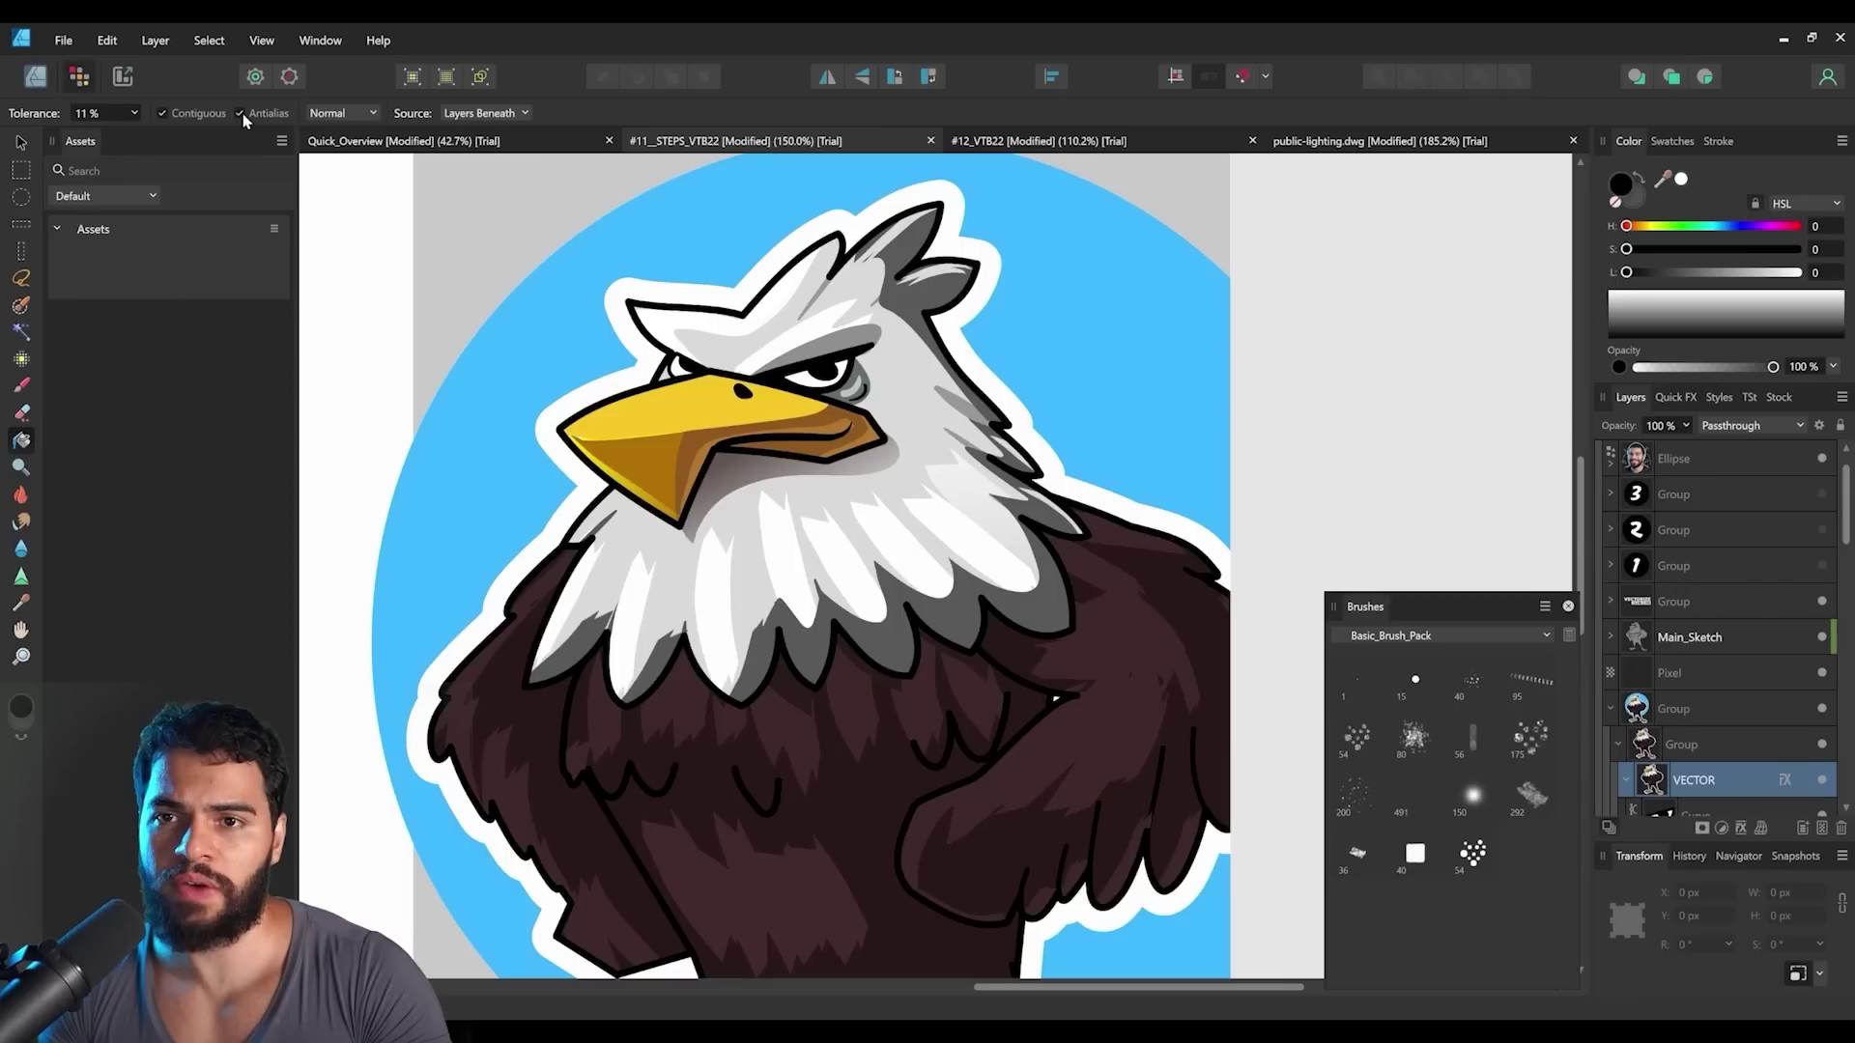
{"action": "scroll", "coordinate": [782, 377], "scroll_direction": "up", "scroll_amount": 3}
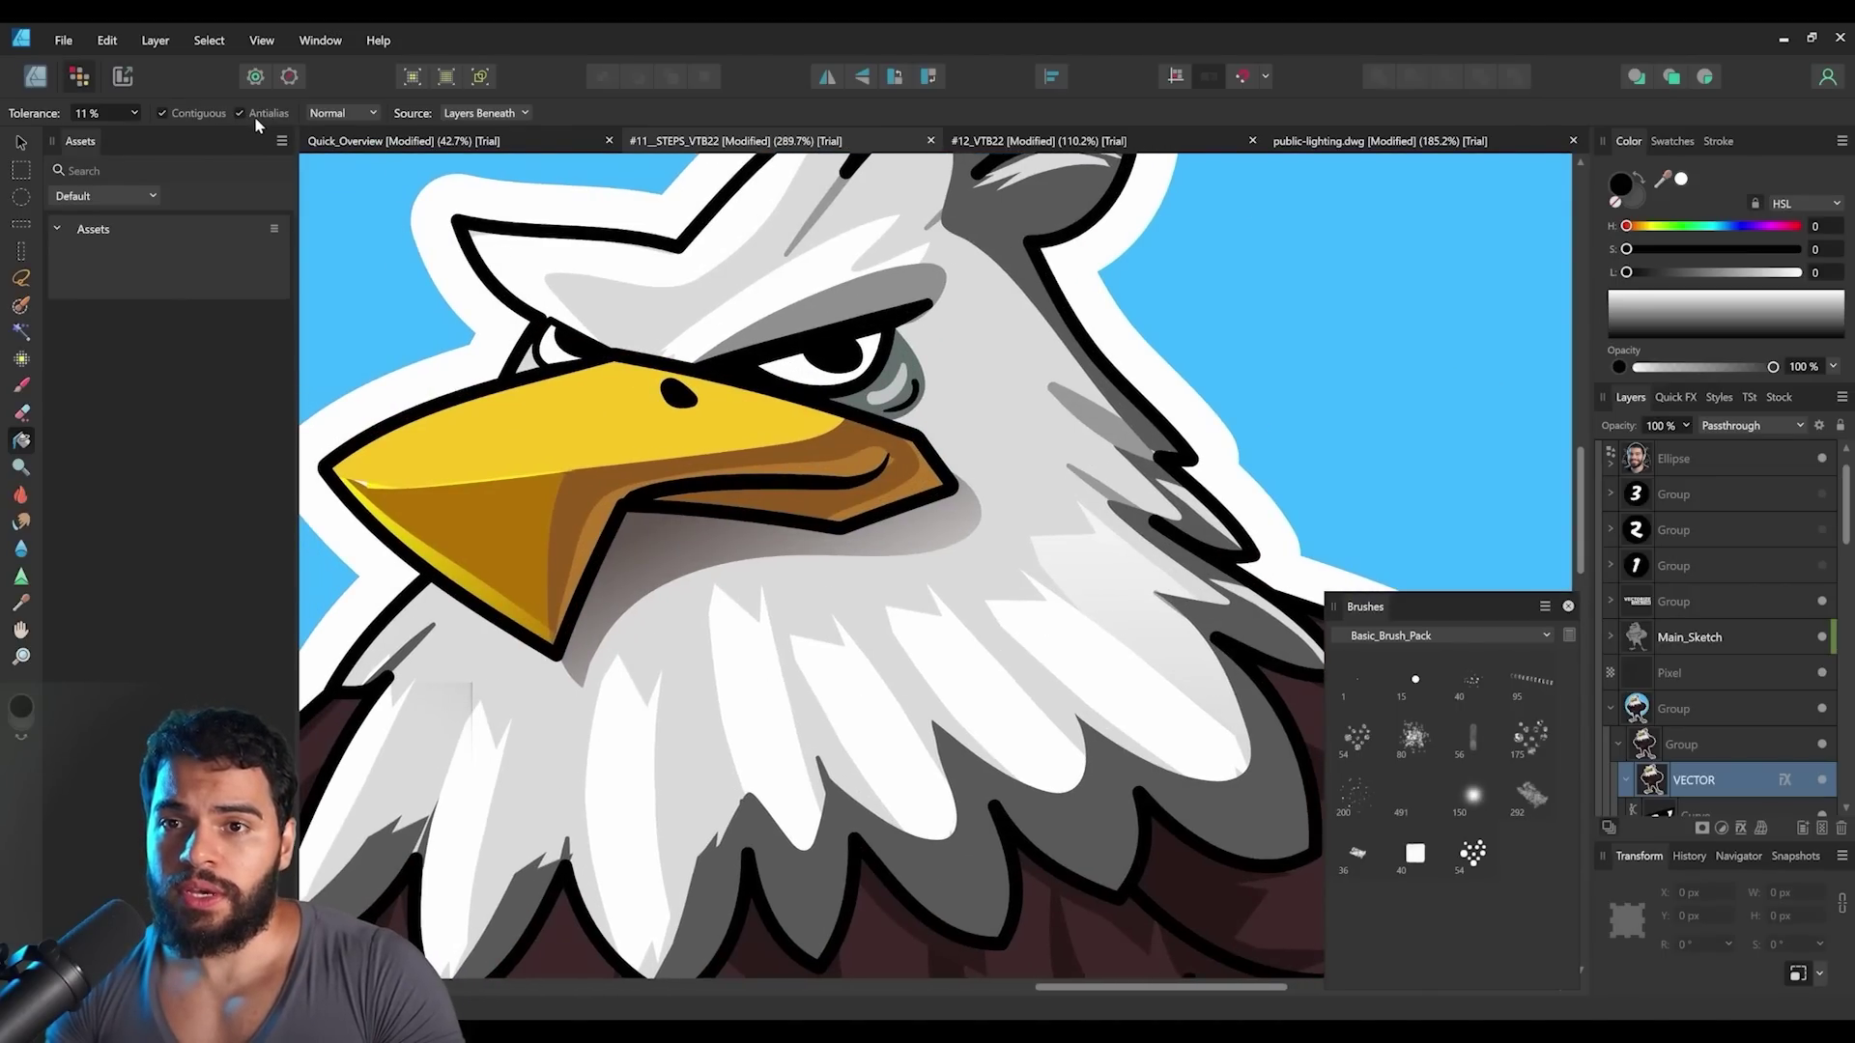
{"action": "left_click_drag", "start_coordinate": [701, 418], "coordinate": [780, 430]}
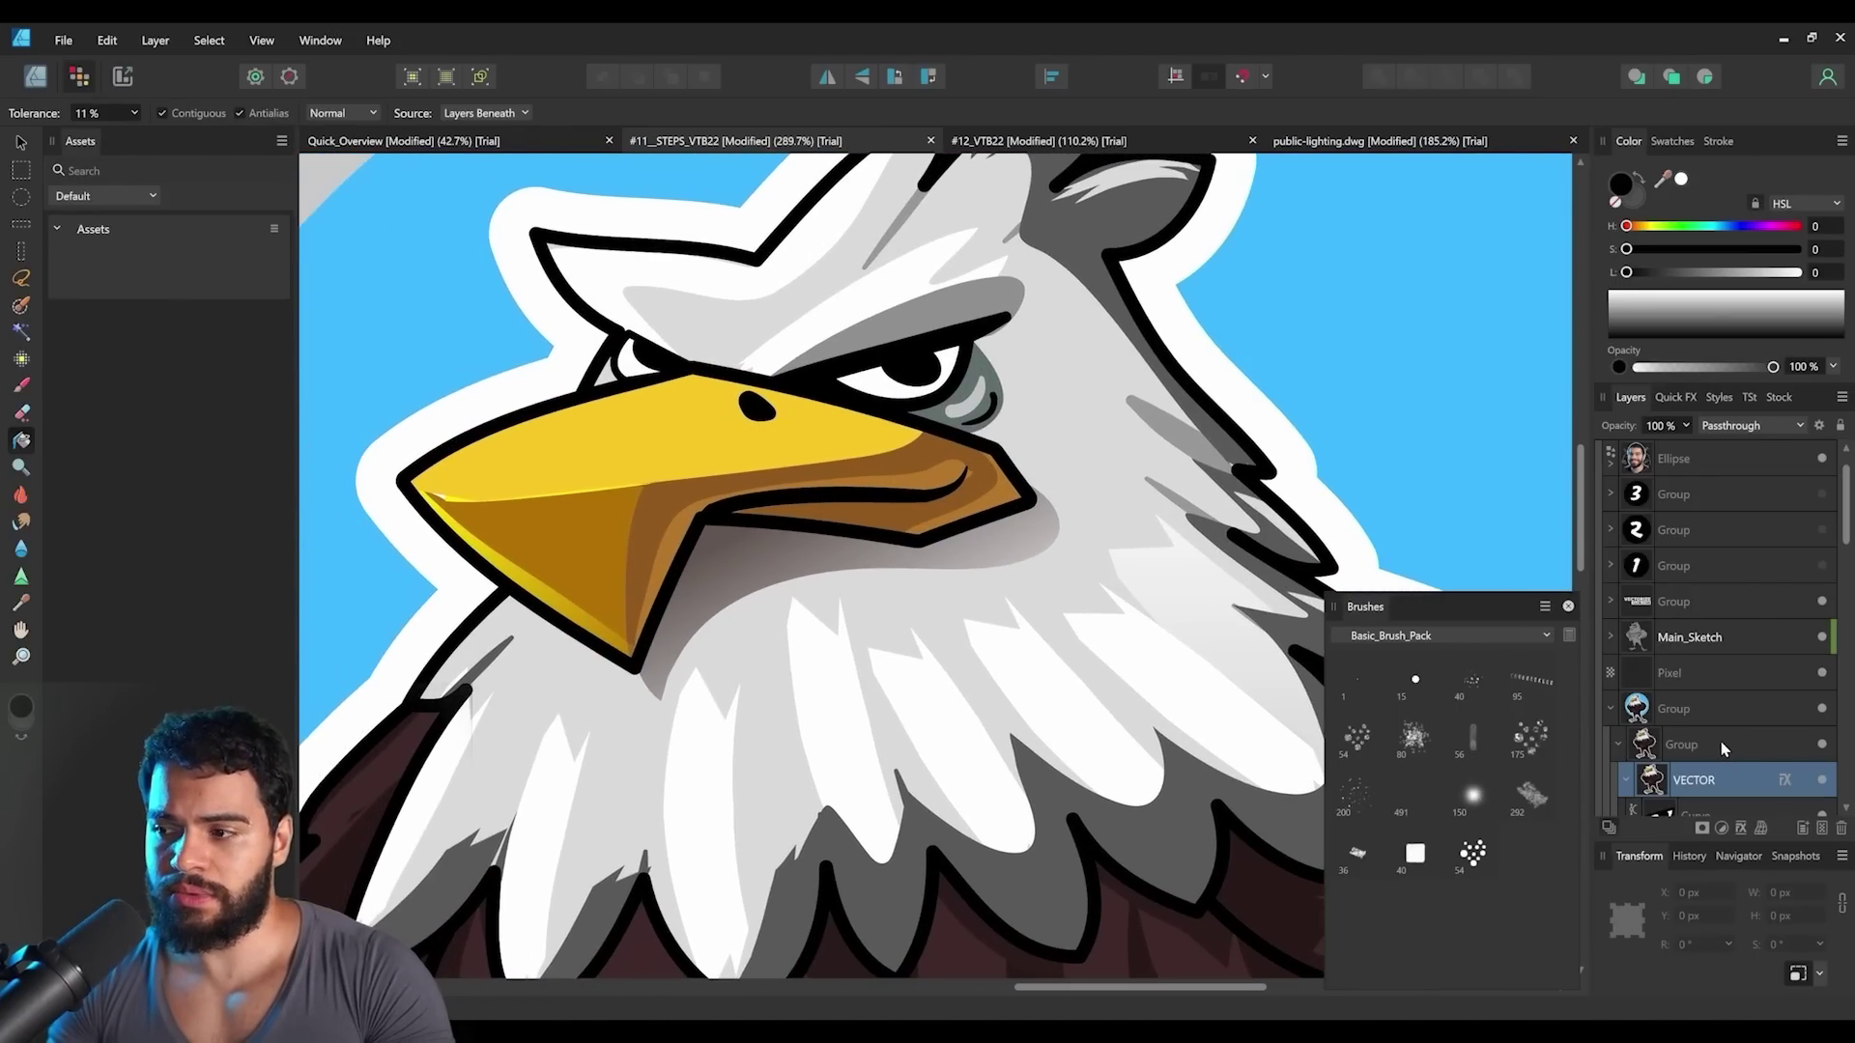
{"action": "key", "text": "ctrl+shift+n"}
{"action": "key", "text": "z"}
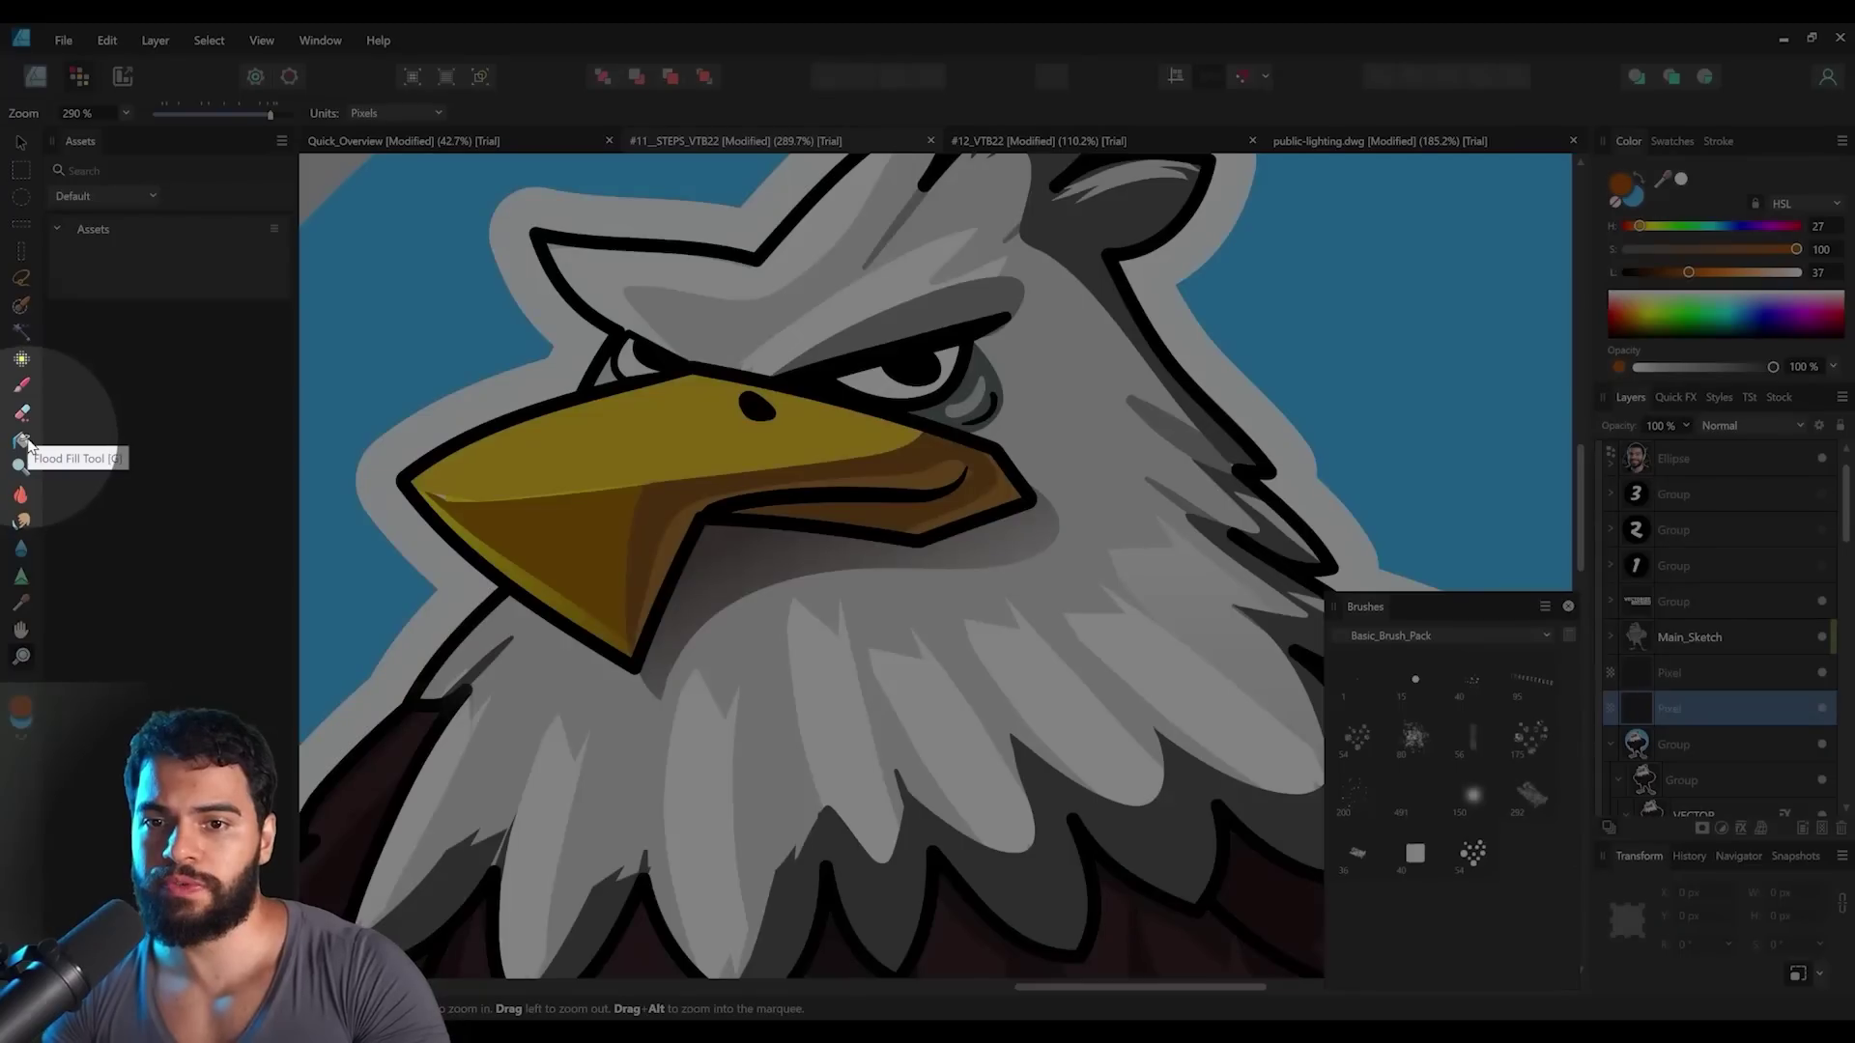
Set the Flood Fill source to Layers Beneath and fill the eagle's upper beak with yellow (H 57, S 100, L 58).
{"action": "left_click", "coordinate": [24, 442]}
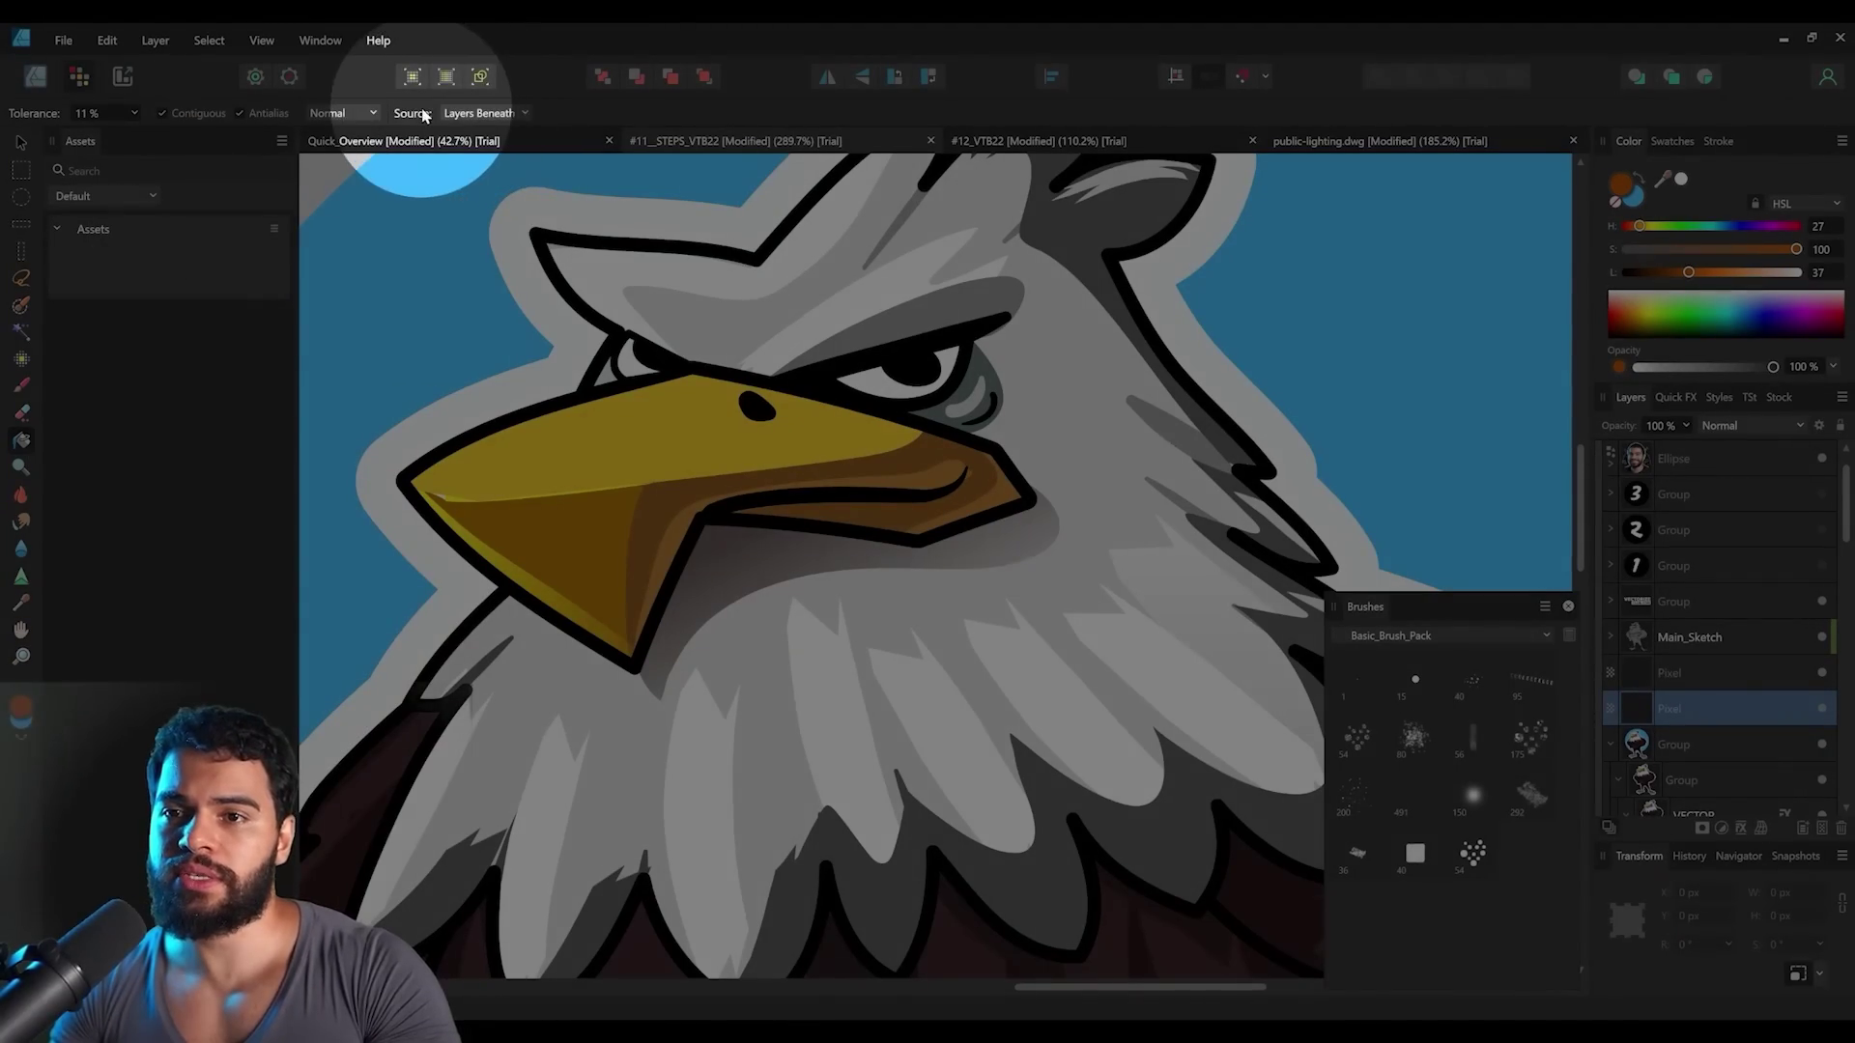
{"action": "left_click", "coordinate": [469, 114]}
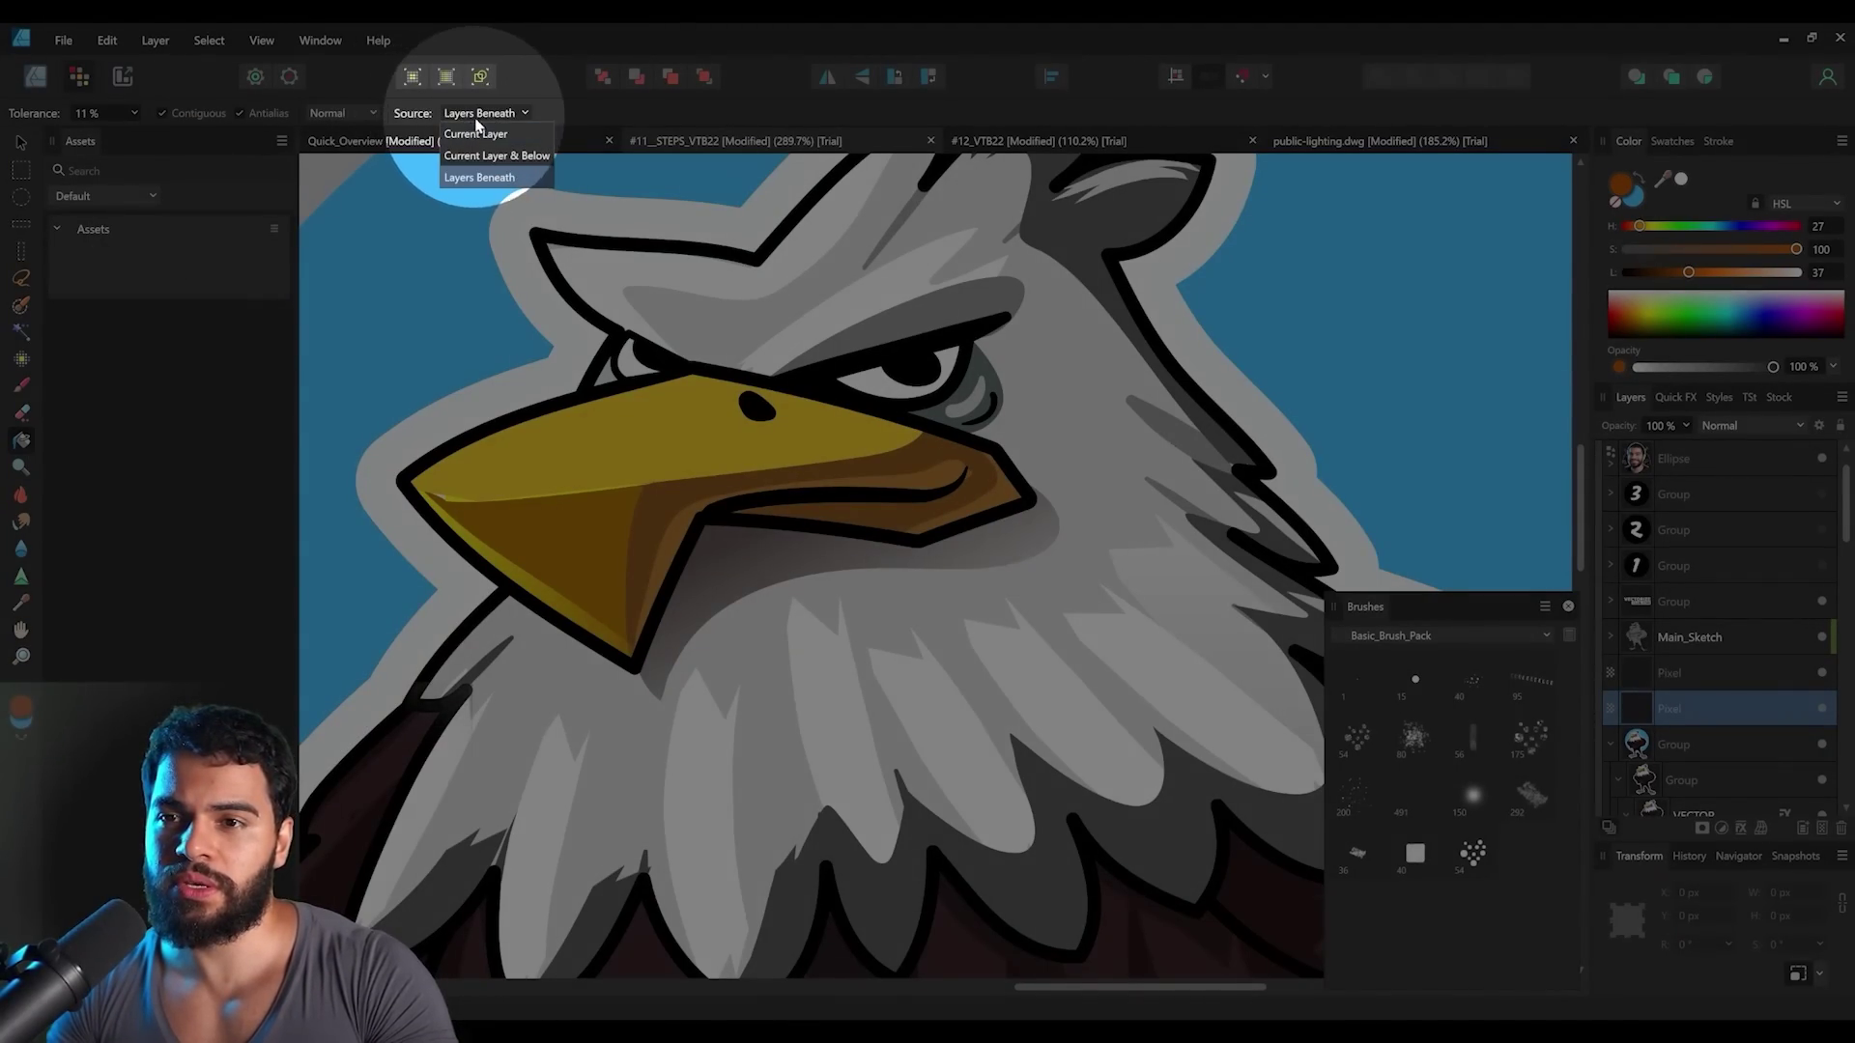
{"action": "left_click", "coordinate": [479, 177]}
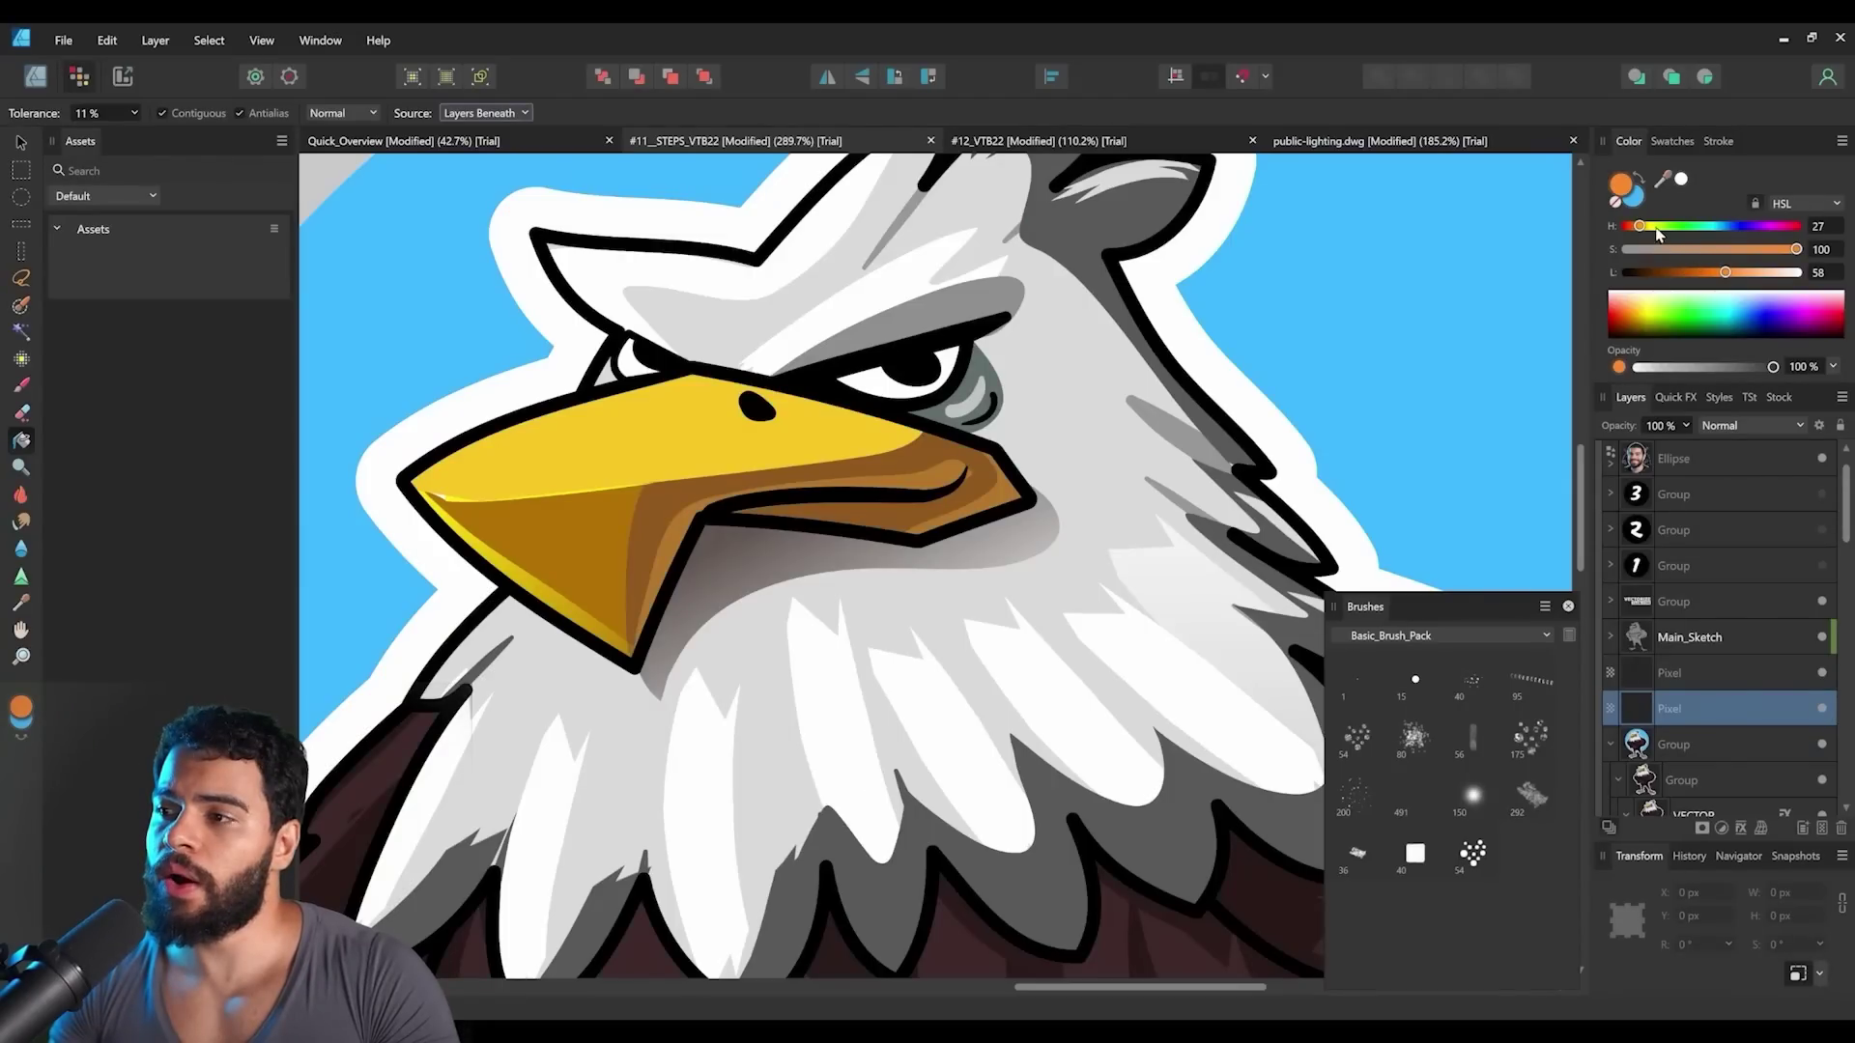
{"action": "left_click", "coordinate": [1654, 227]}
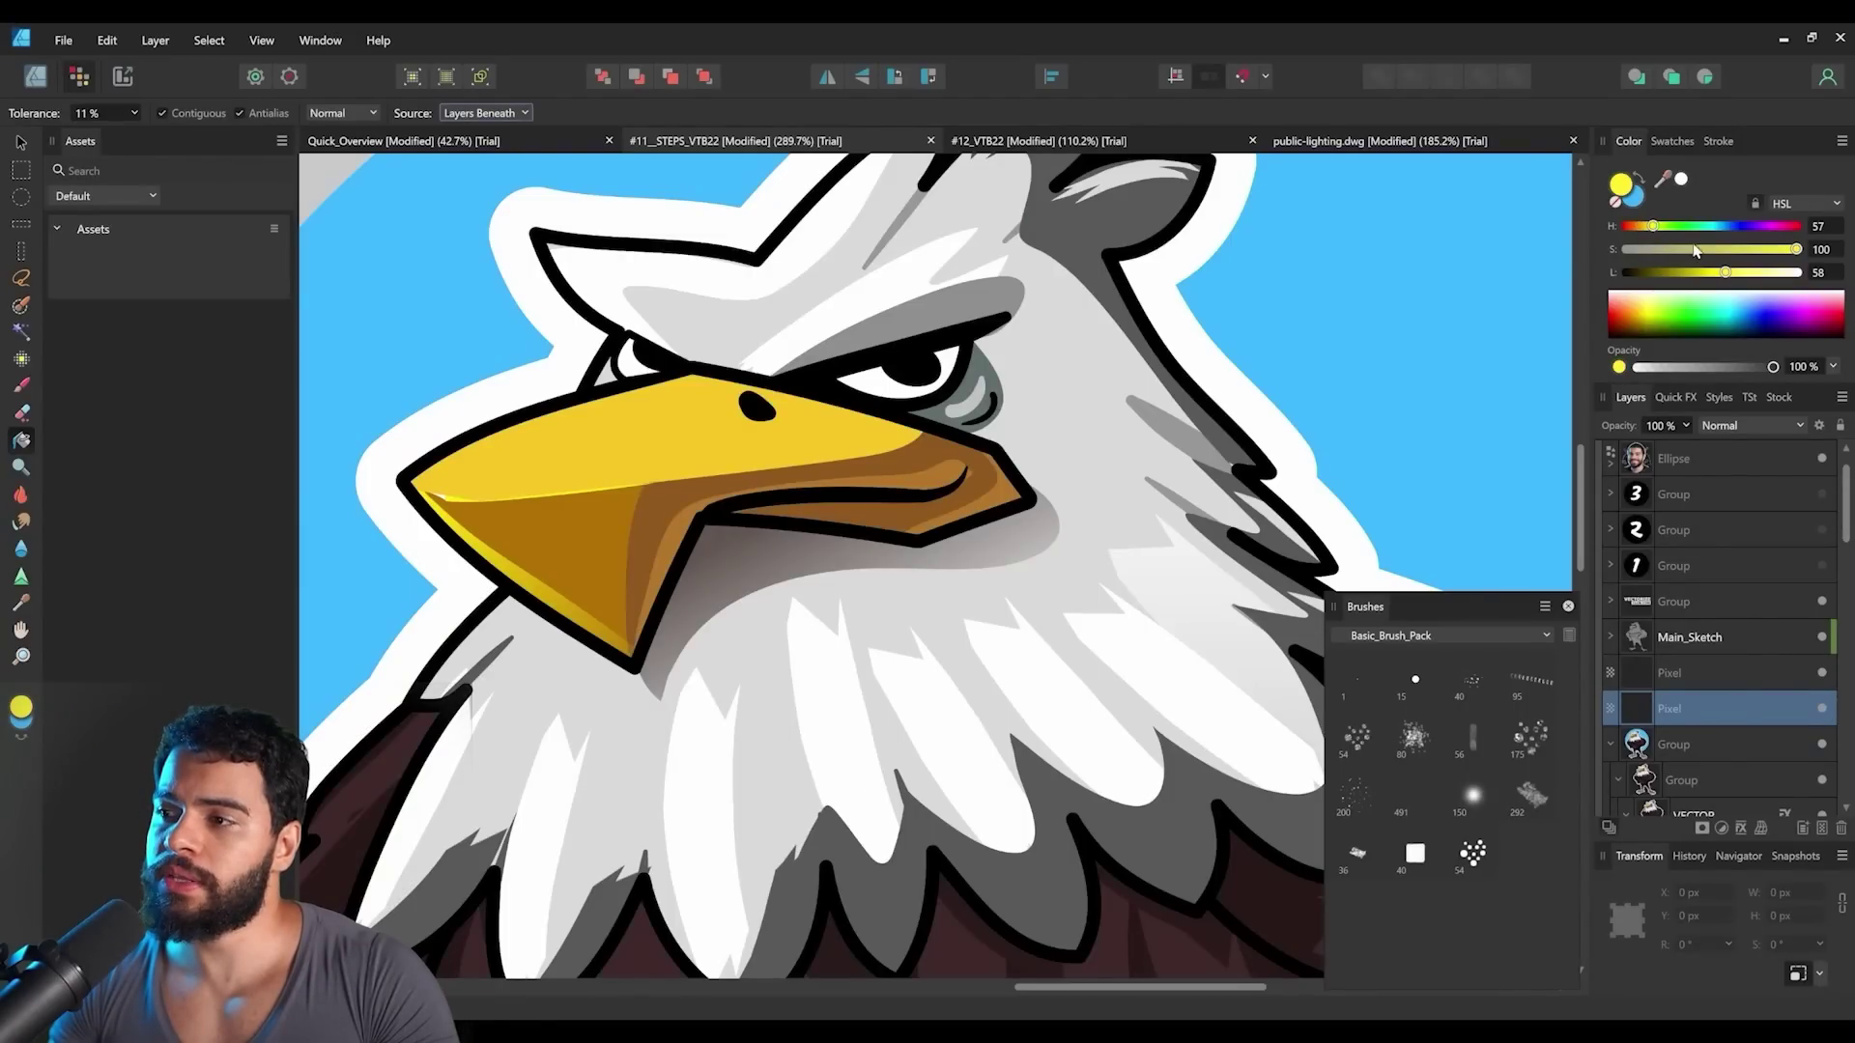
{"action": "left_click", "coordinate": [686, 428]}
Flood fill the dark gray shadow of the eagle's head feathers with dark olive (H 57, S 100, L 8).
{"action": "key", "text": "z"}
{"action": "left_click_drag", "start_coordinate": [628, 488], "coordinate": [764, 631]}
{"action": "key", "text": "g"}
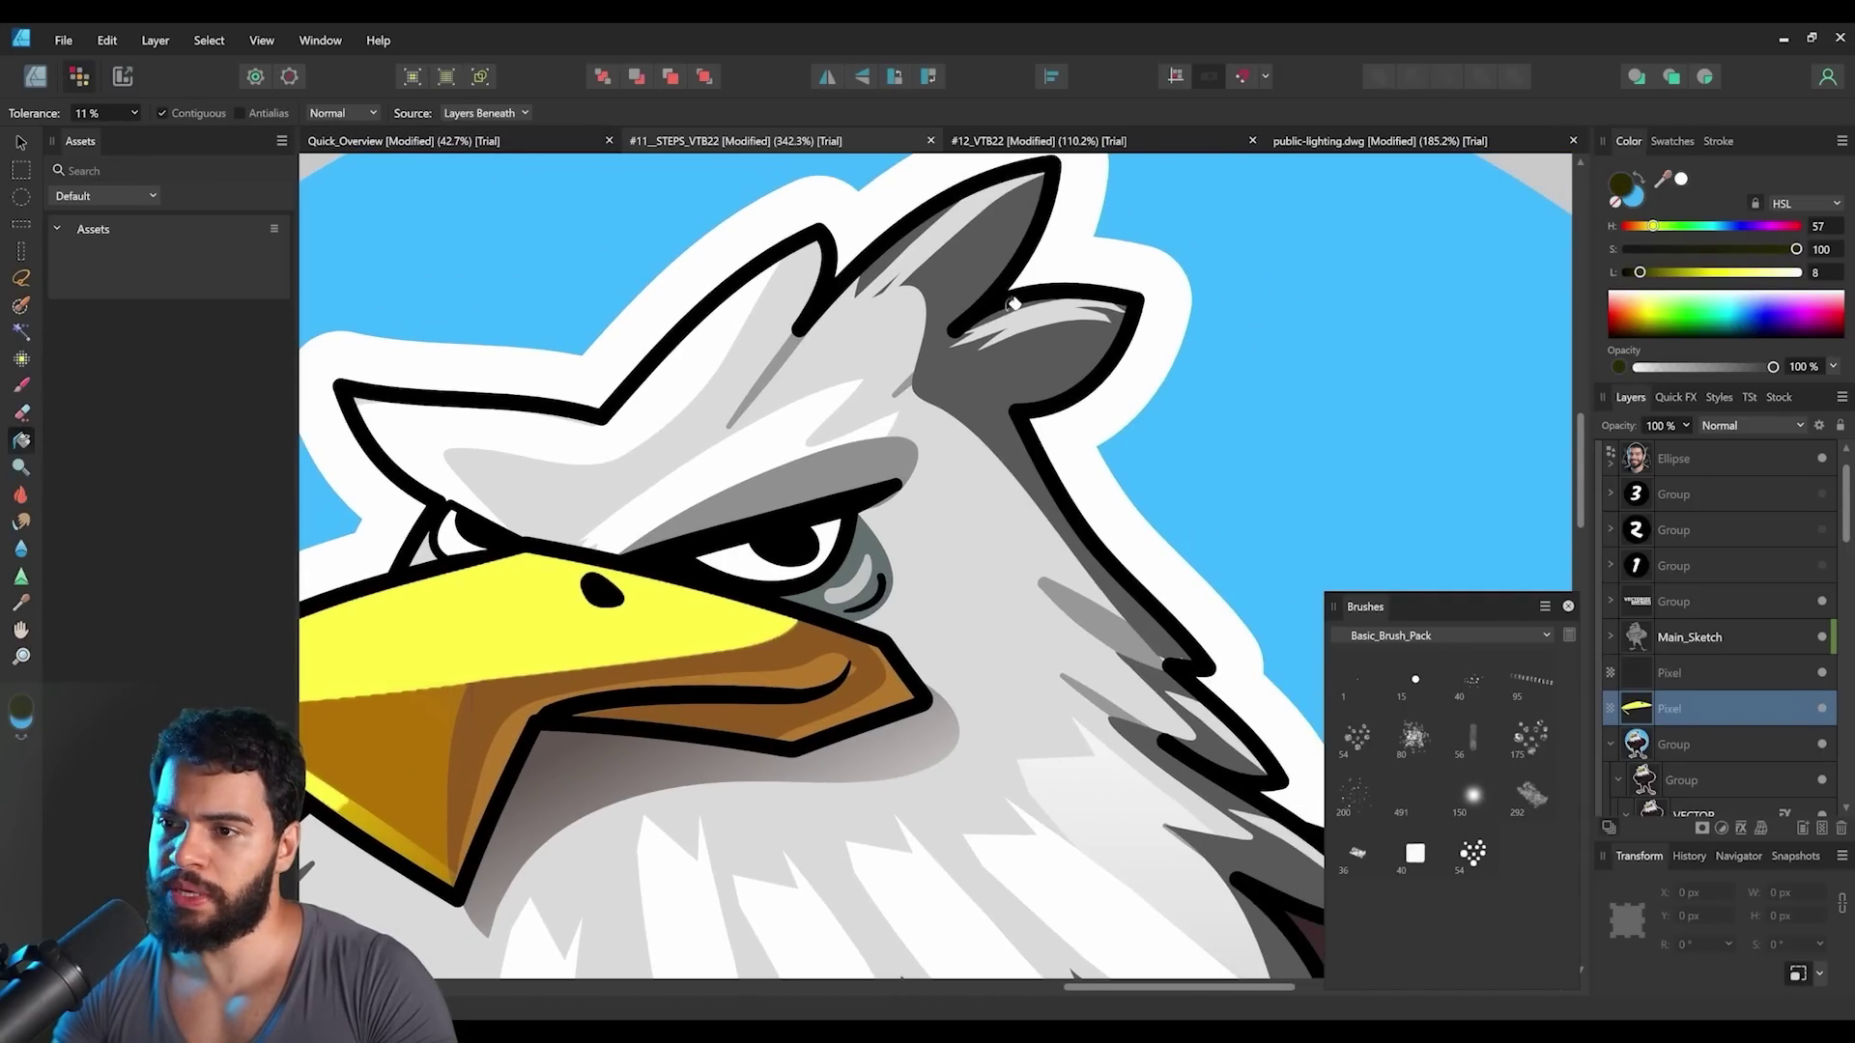
{"action": "left_click", "coordinate": [951, 279]}
{"action": "key", "text": "z"}
{"action": "left_click_drag", "start_coordinate": [1021, 303], "coordinate": [1320, 324]}
{"action": "mouse_move", "coordinate": [1163, 322]}
{"action": "left_mouse_down"}
{"action": "mouse_move", "coordinate": [1141, 287]}
{"action": "mouse_move", "coordinate": [1114, 352]}
{"action": "mouse_move", "coordinate": [1159, 348]}
{"action": "left_mouse_up"}
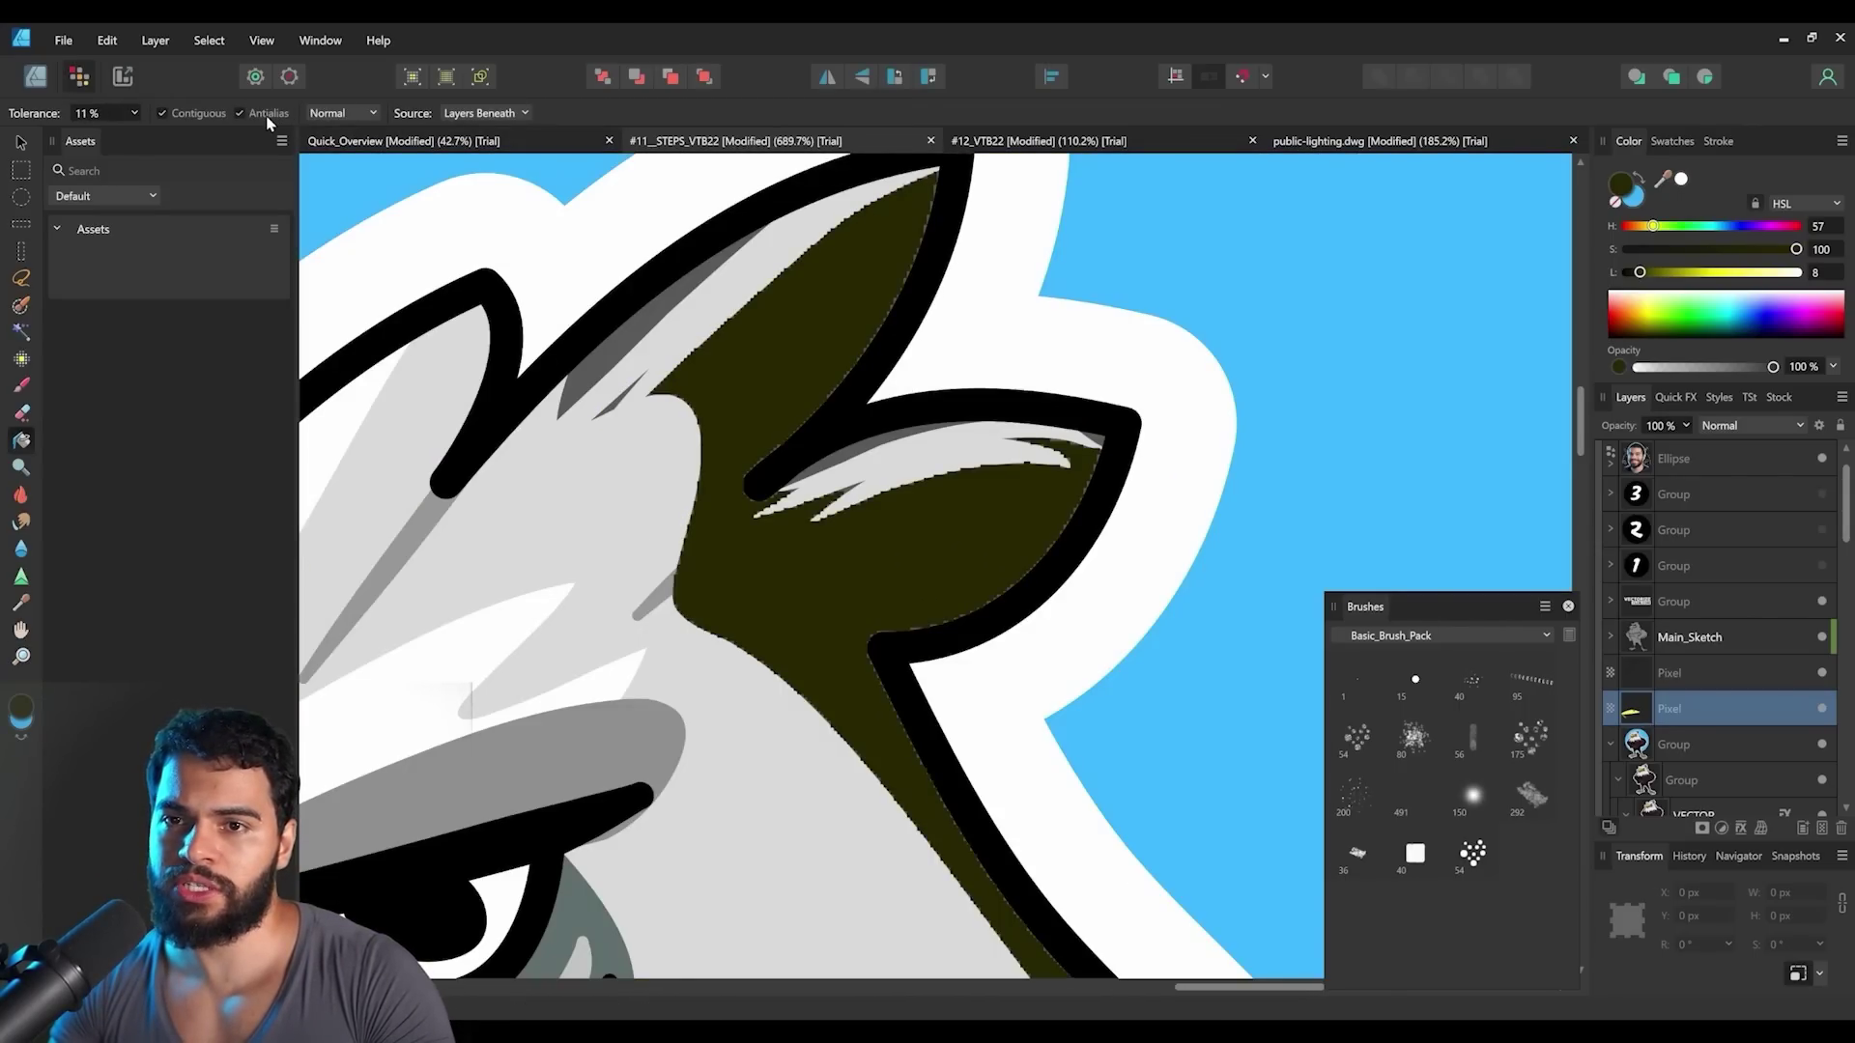
Change the fill color to saturation 13 and lightness 24 and flood fill the head feather shadow again.
{"action": "left_click", "coordinate": [1649, 250]}
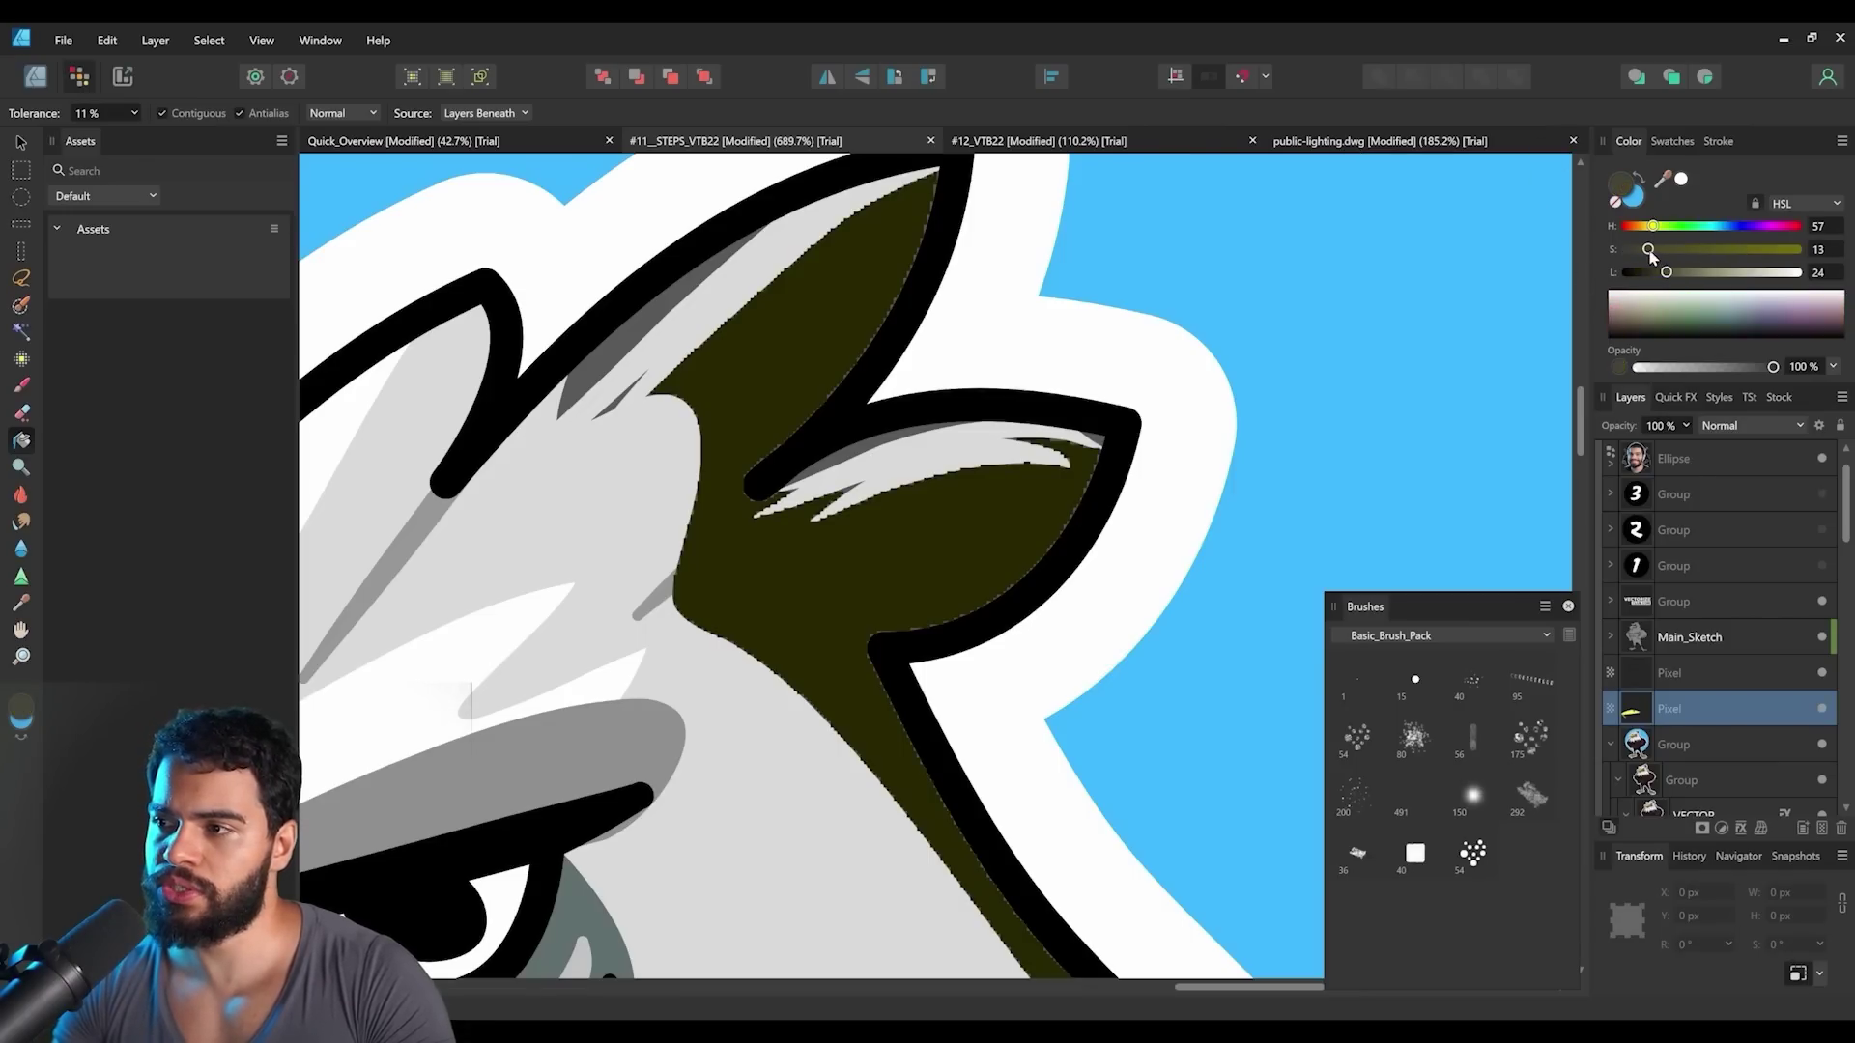
{"action": "left_click", "coordinate": [838, 287]}
{"action": "key", "text": "z"}
{"action": "left_click_drag", "start_coordinate": [883, 271], "coordinate": [1014, 609]}
{"action": "scroll", "coordinate": [975, 443], "scroll_direction": "down", "scroll_amount": 10}
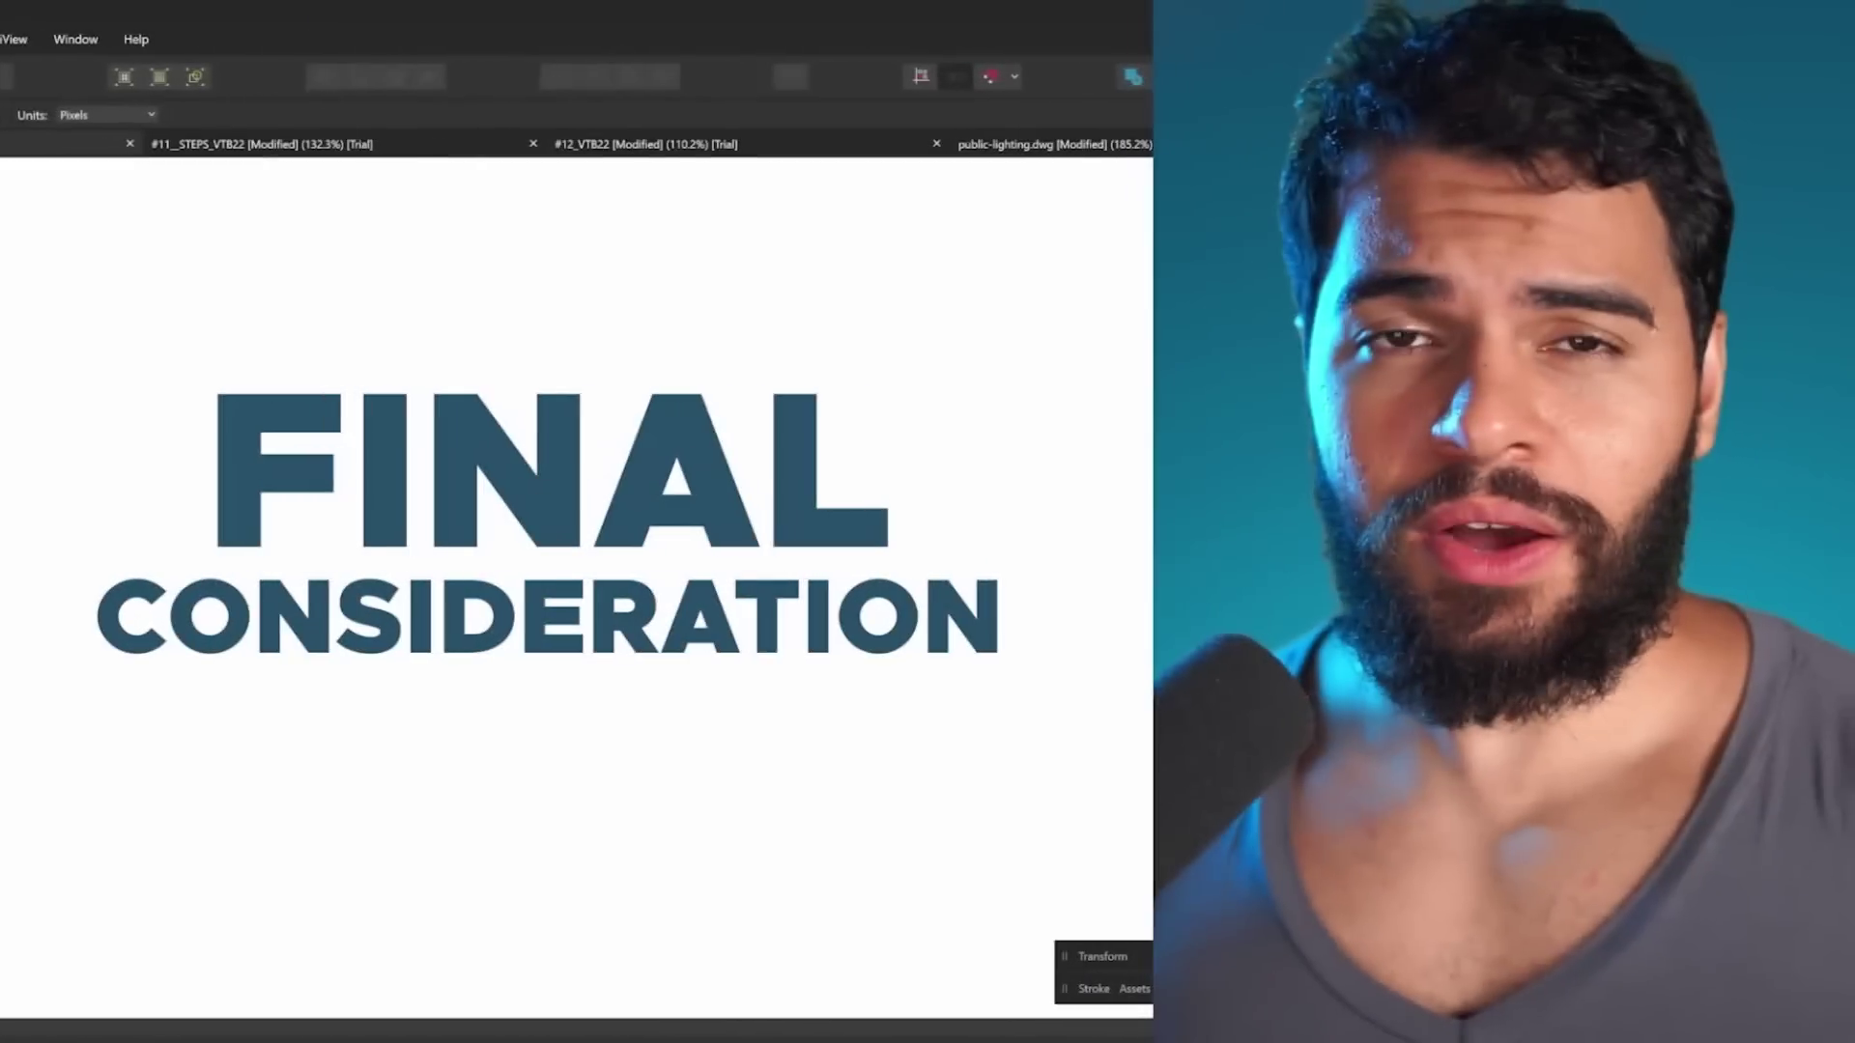